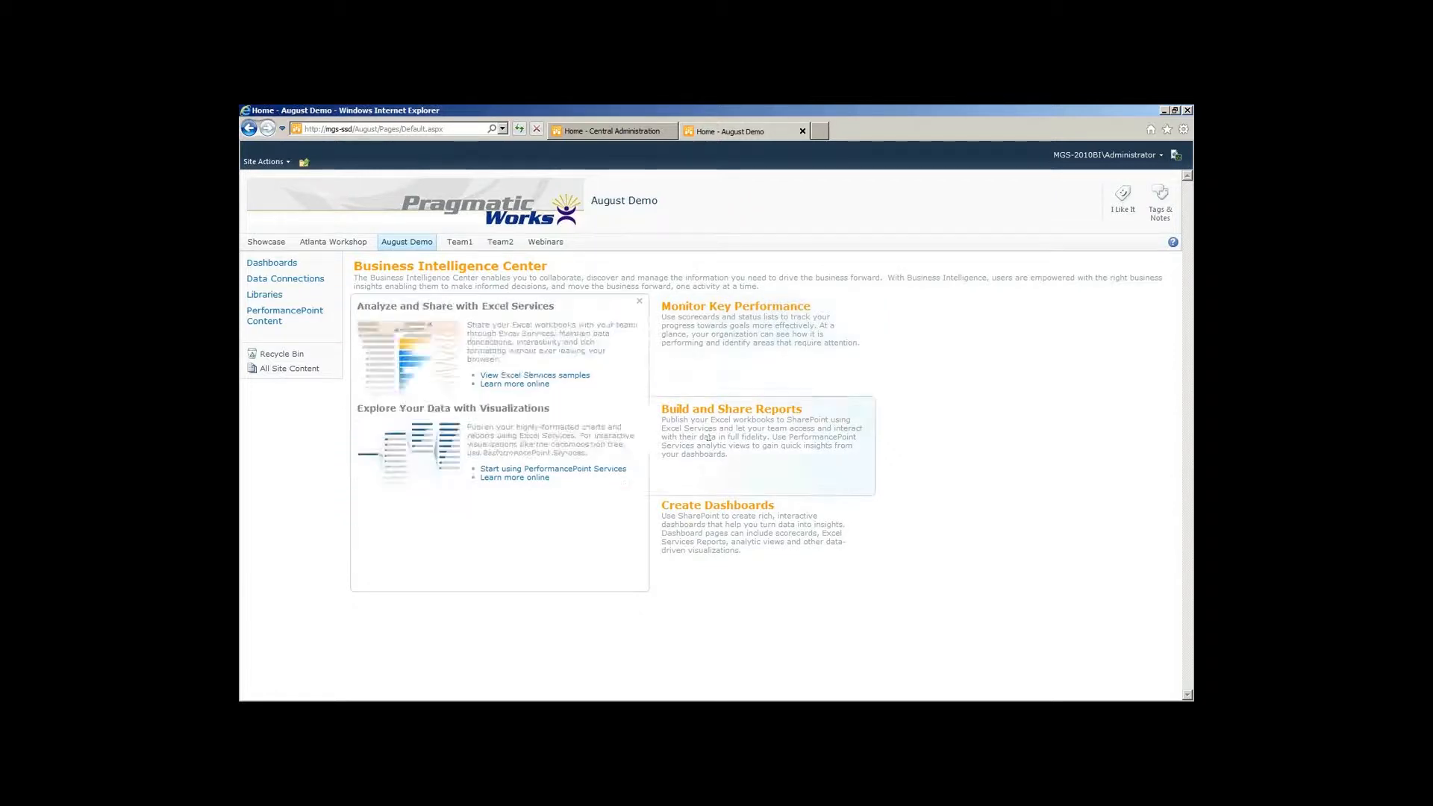
Open the PerformancePoint Services start page from the Create Dashboards section of the Business Intelligence Center
{"action": "mouse_move", "coordinate": [711, 512]}
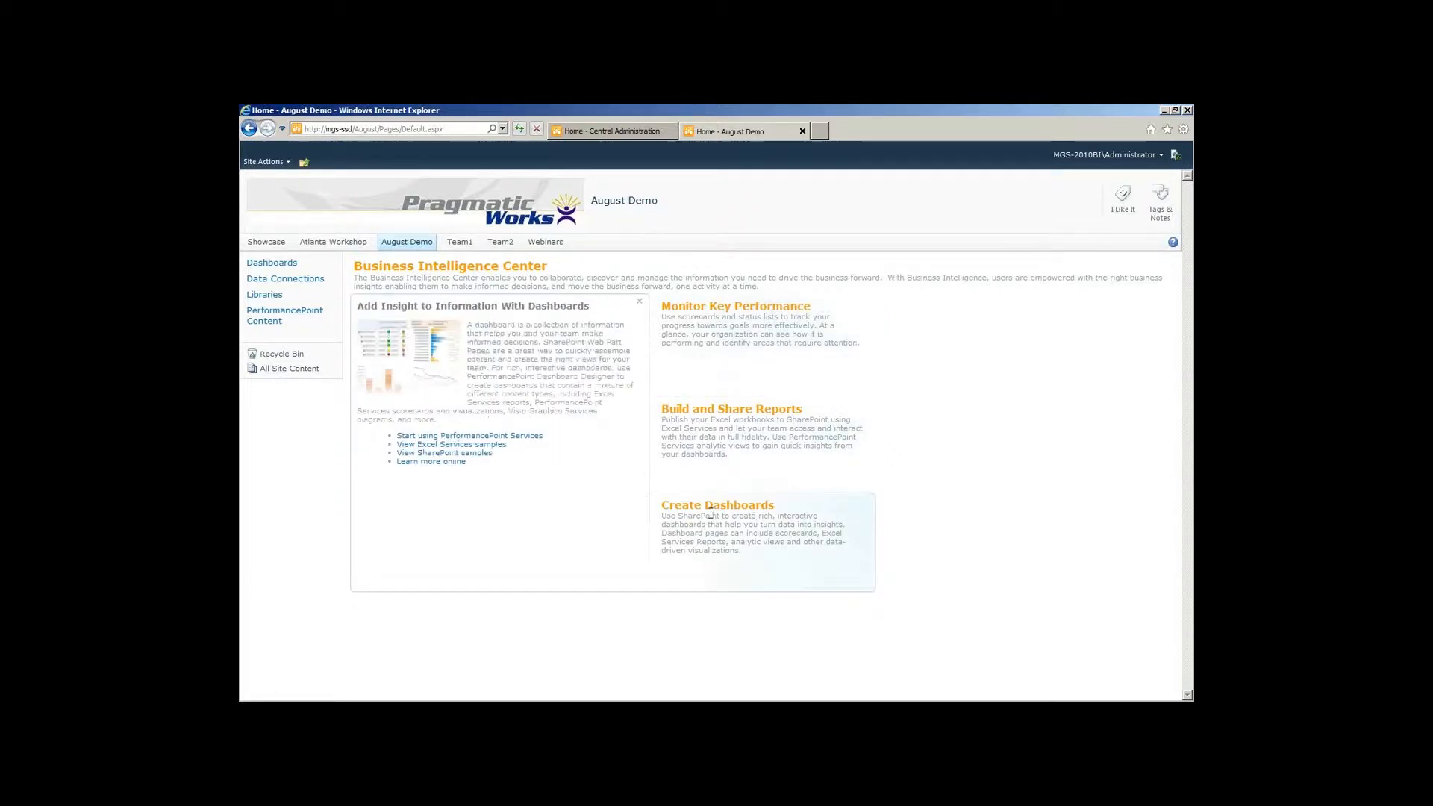
{"action": "left_click", "coordinate": [503, 439]}
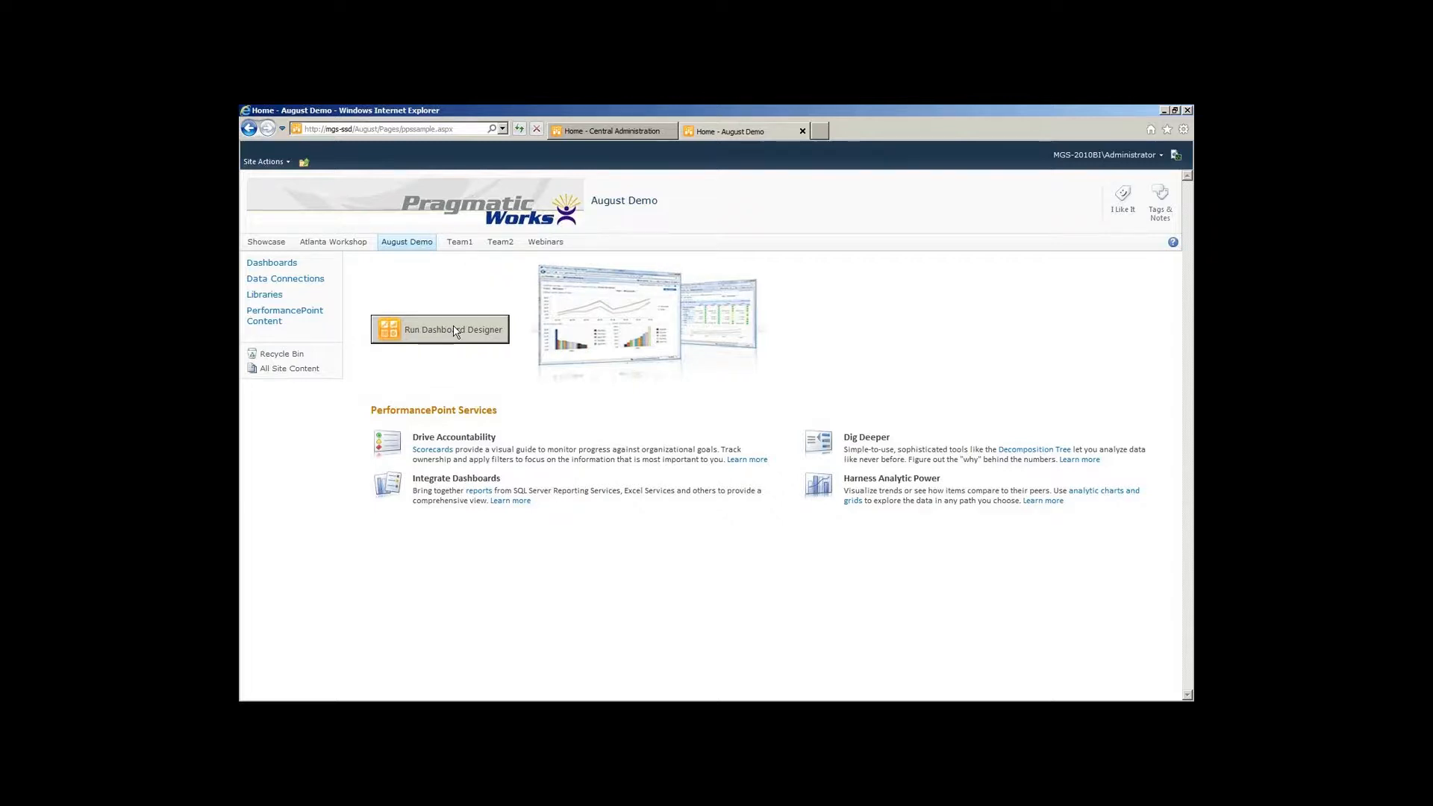
{"action": "left_click", "coordinate": [454, 332]}
View the contents of the site's Dashboards, Data Connections and PerformancePoint Content lists one after another
{"action": "left_click", "coordinate": [284, 267]}
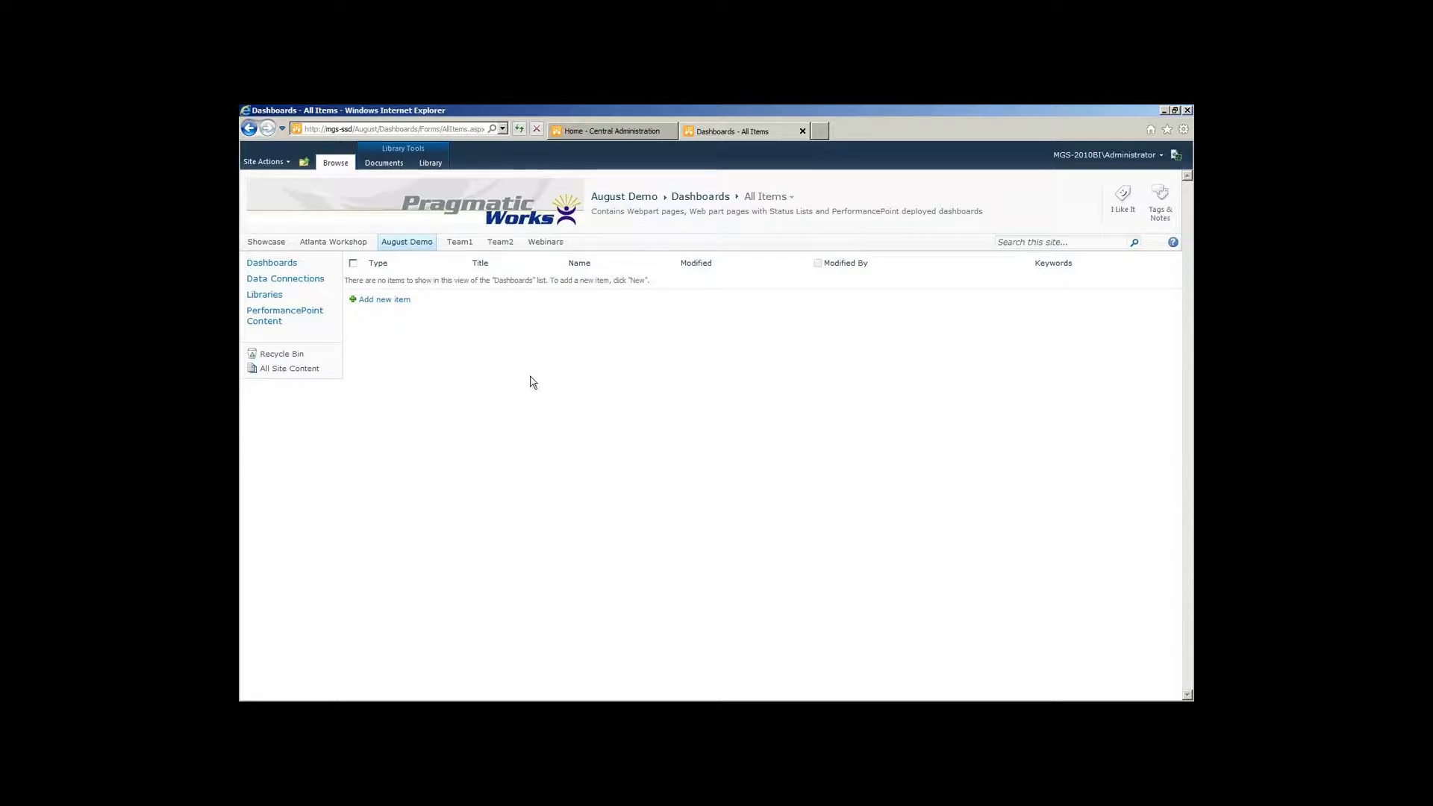
{"action": "left_click", "coordinate": [313, 279]}
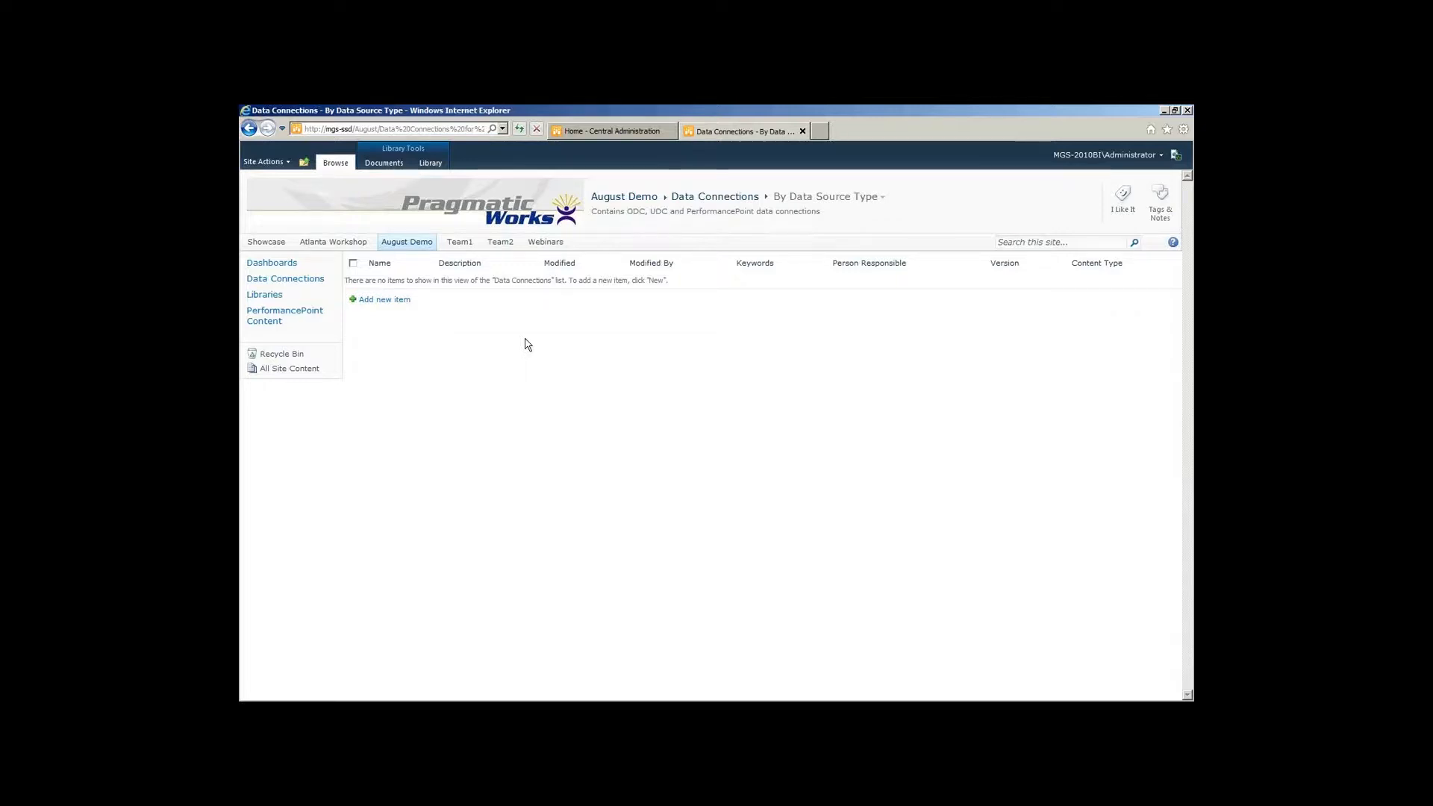
{"action": "left_click", "coordinate": [270, 325]}
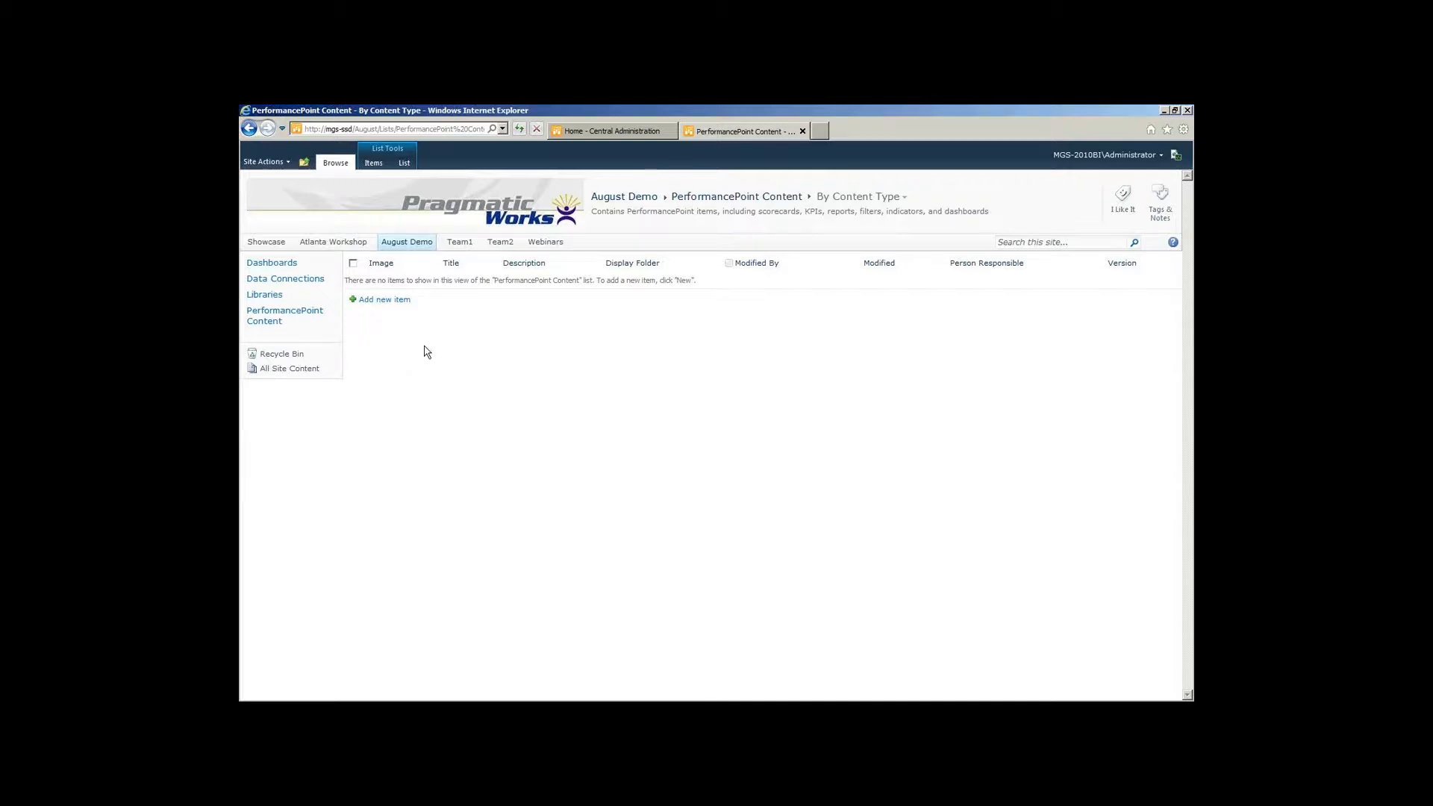
Create a PerformancePoint Content List named "August 25 Webinar" on the August Demo site
{"action": "left_click", "coordinate": [292, 170]}
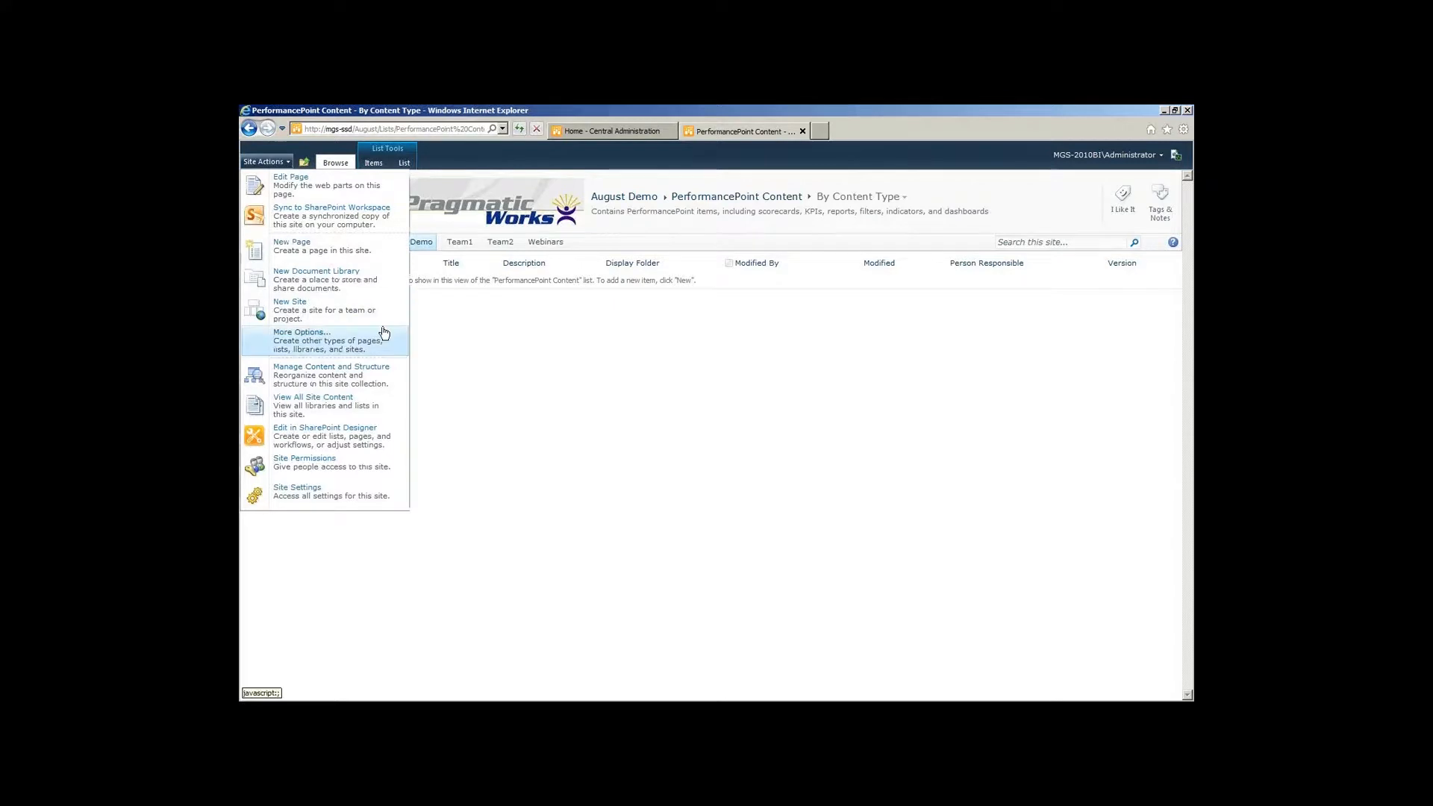
{"action": "left_click", "coordinate": [283, 337]}
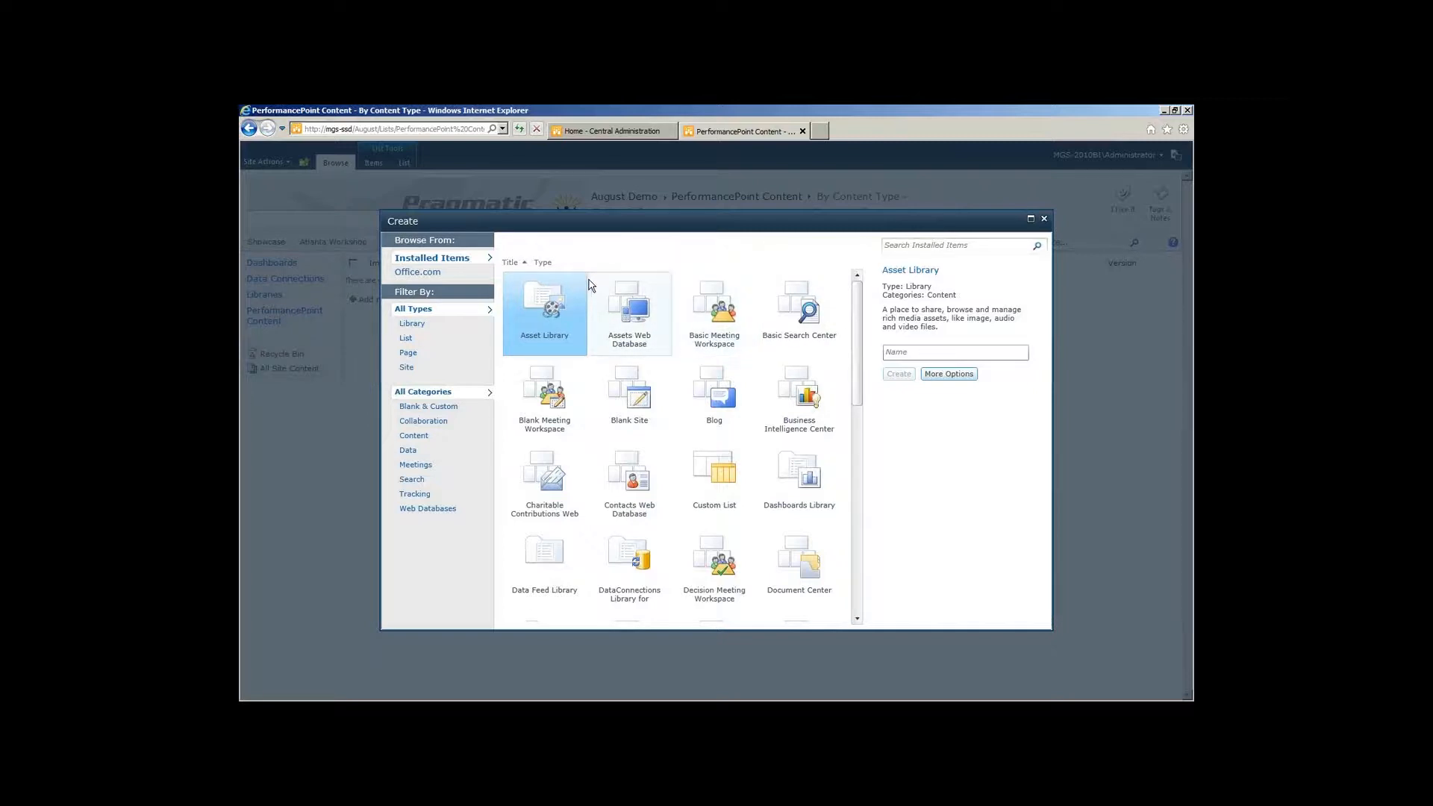
{"action": "left_click", "coordinate": [419, 345]}
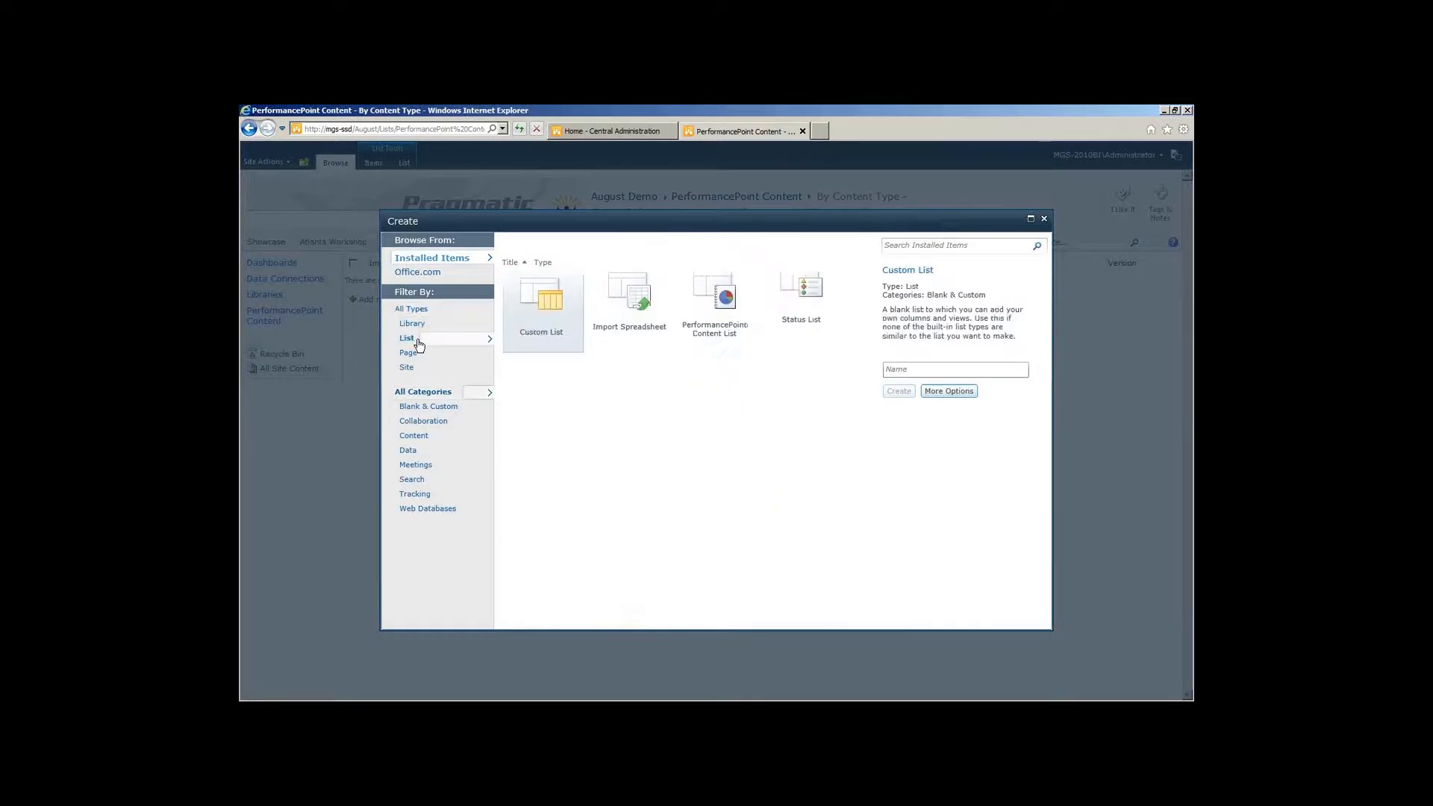
{"action": "left_click", "coordinate": [741, 335]}
{"action": "left_click", "coordinate": [946, 397]}
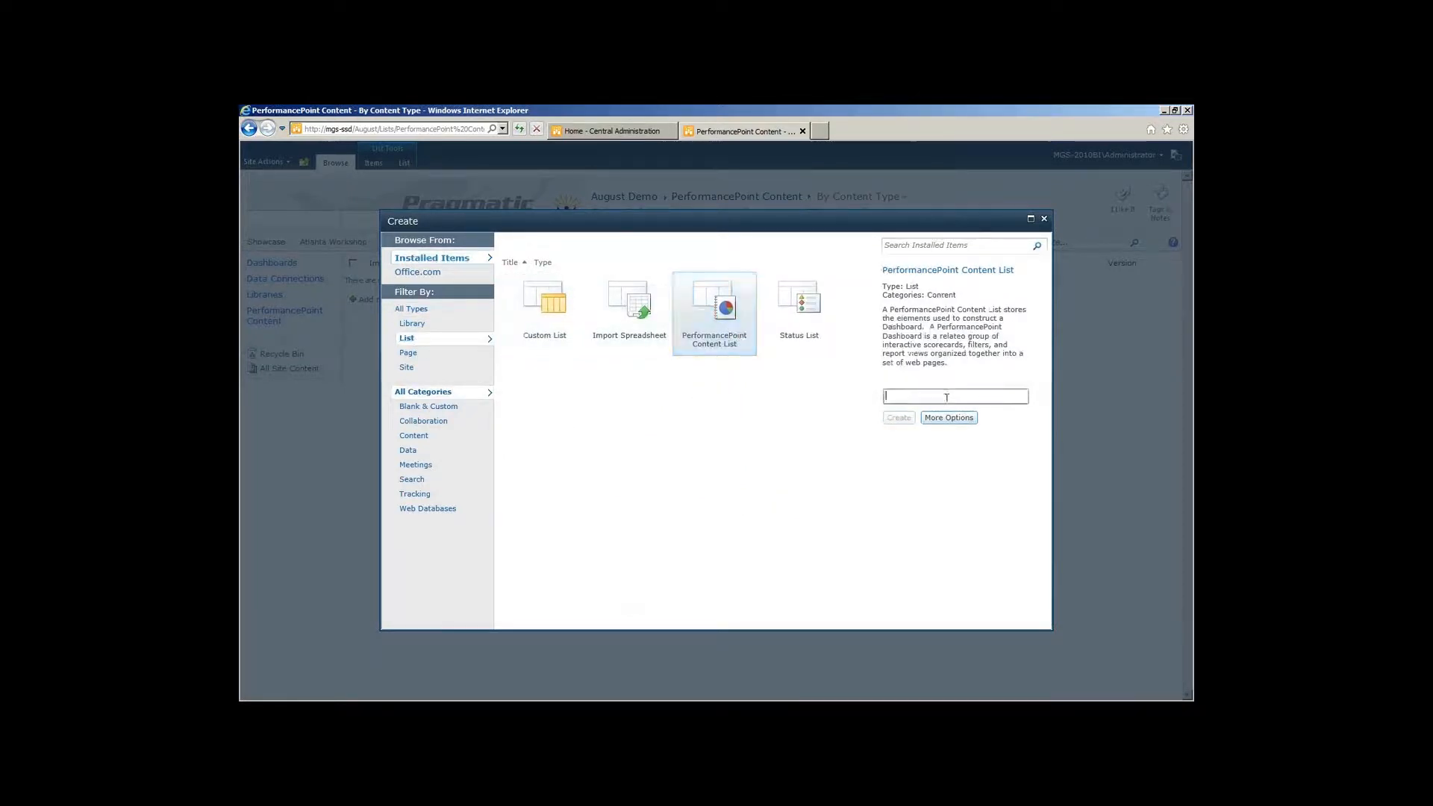
{"action": "type", "text": "August 25 Webinar"}
{"action": "left_click", "coordinate": [900, 420]}
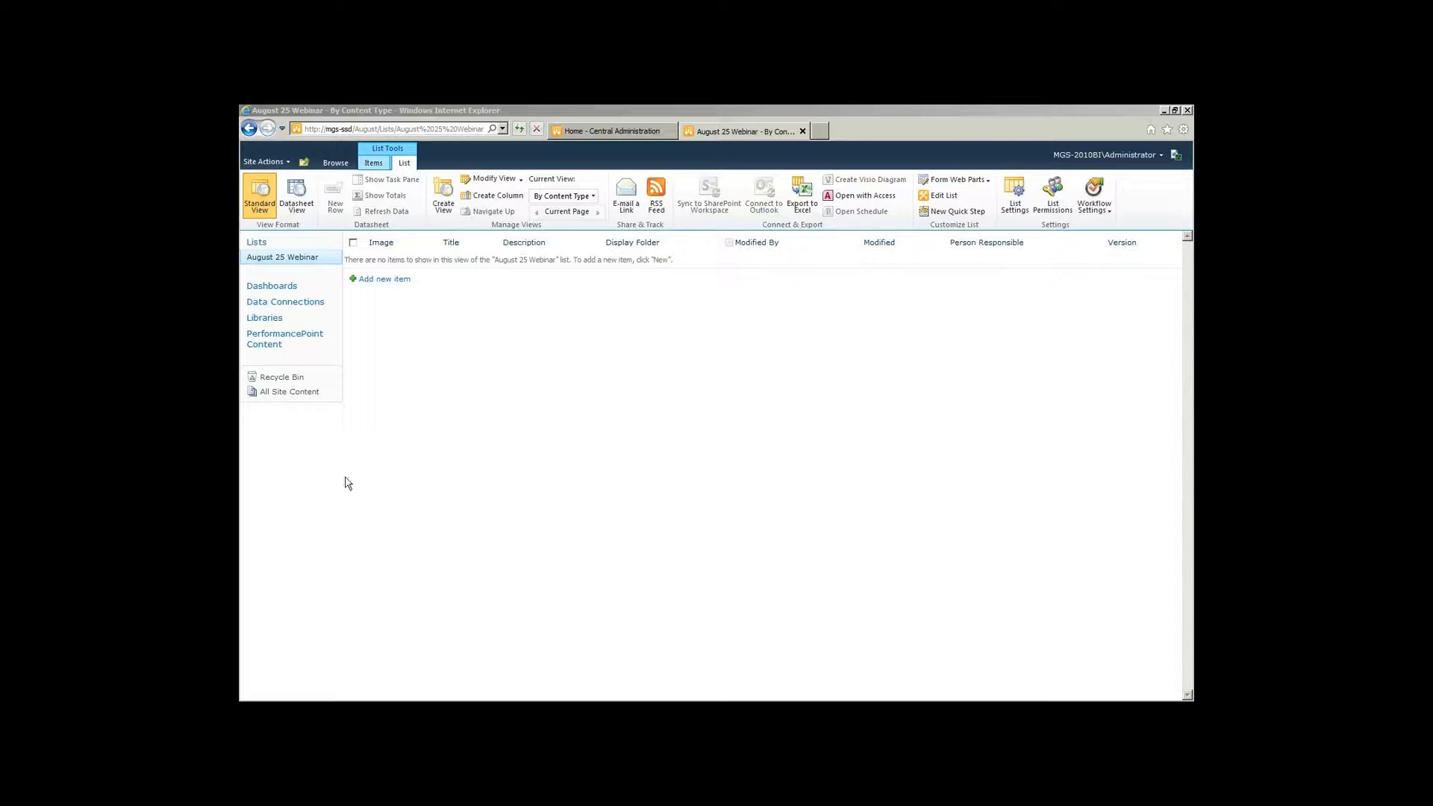
Add a PerformancePoint Dashboard to the August 25 Webinar list with the "Header, 2 Columns" page template and maximize Dashboard Designer
{"action": "left_click", "coordinate": [377, 164]}
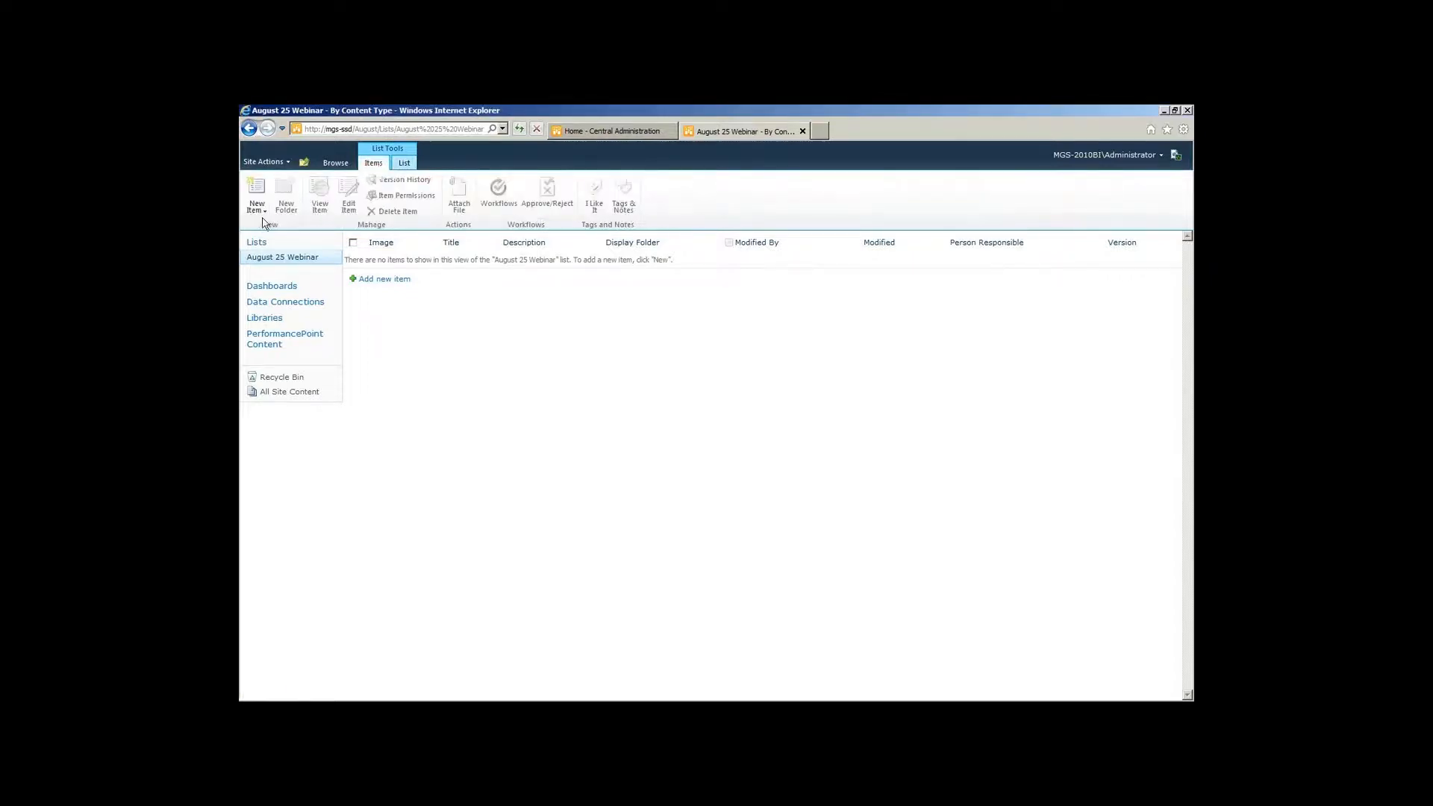
{"action": "left_click", "coordinate": [257, 195]}
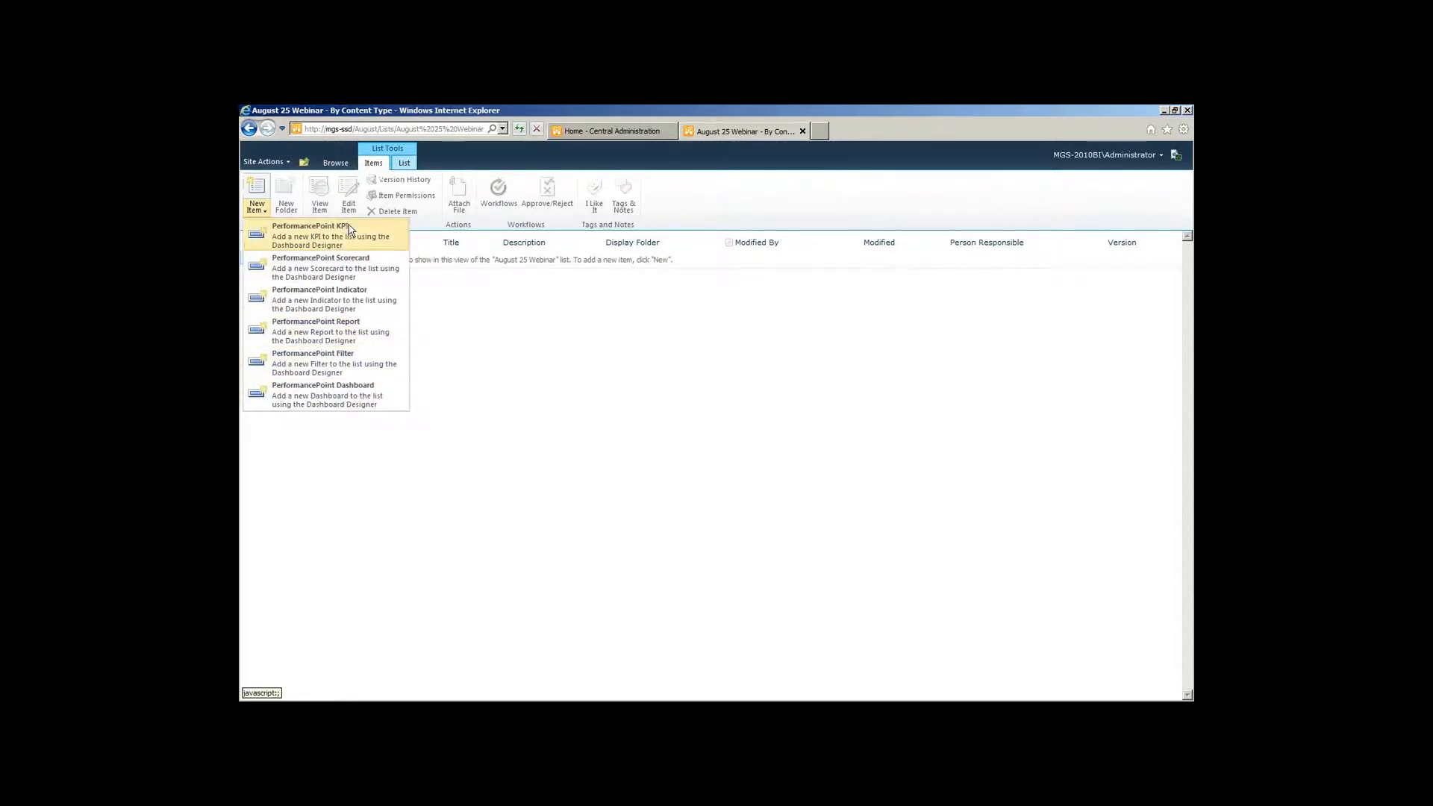
{"action": "left_click", "coordinate": [367, 403]}
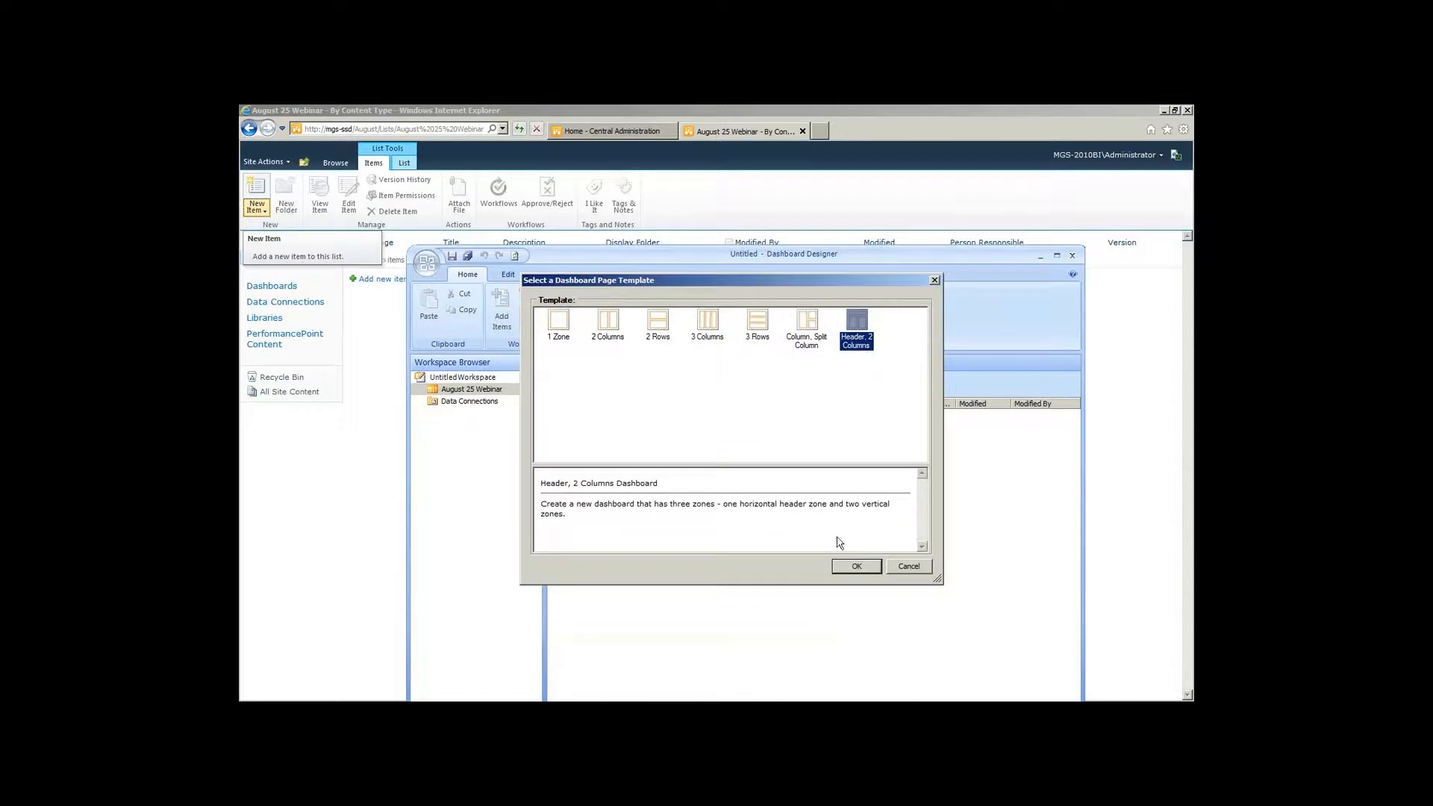
{"action": "left_click", "coordinate": [857, 567]}
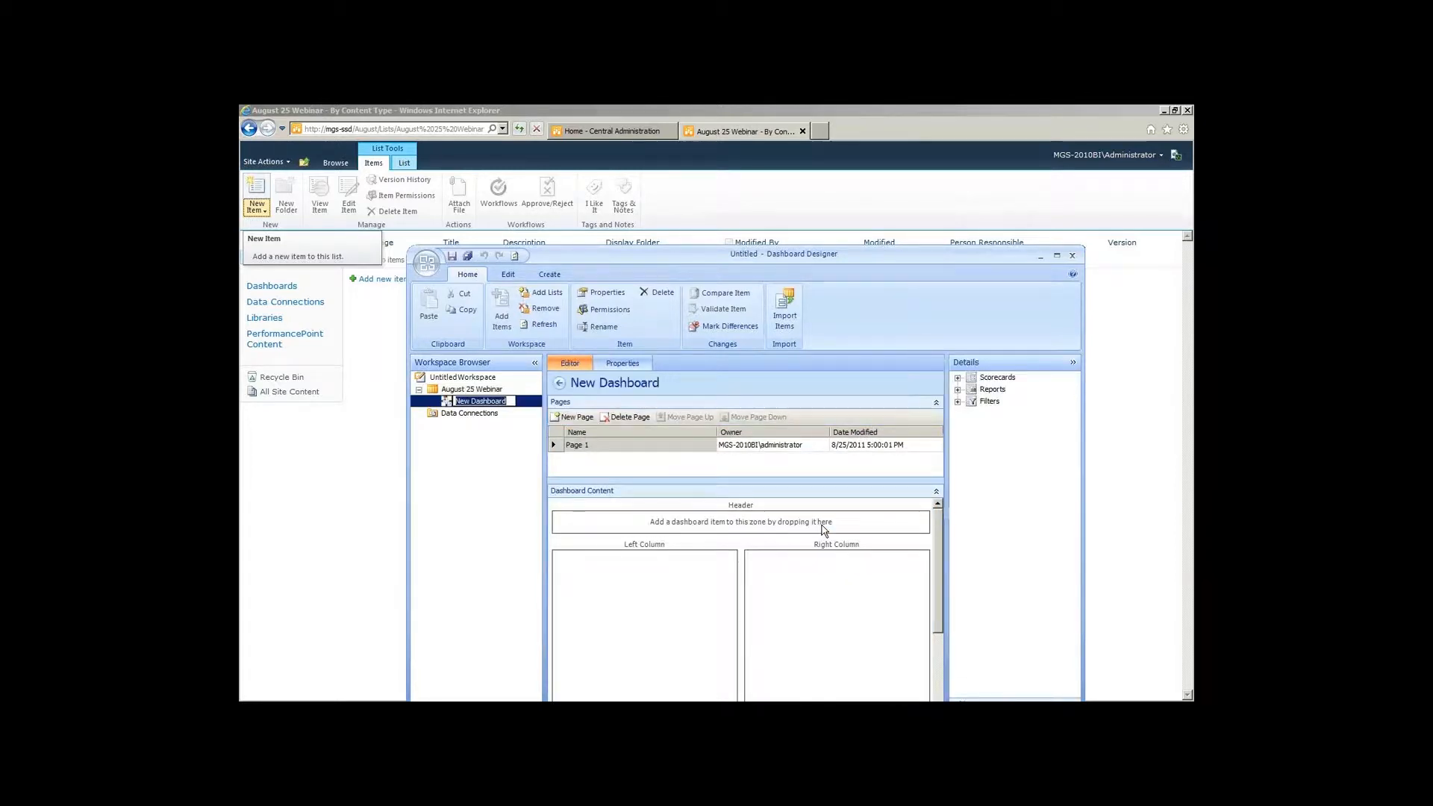
{"action": "double_click", "coordinate": [835, 253]}
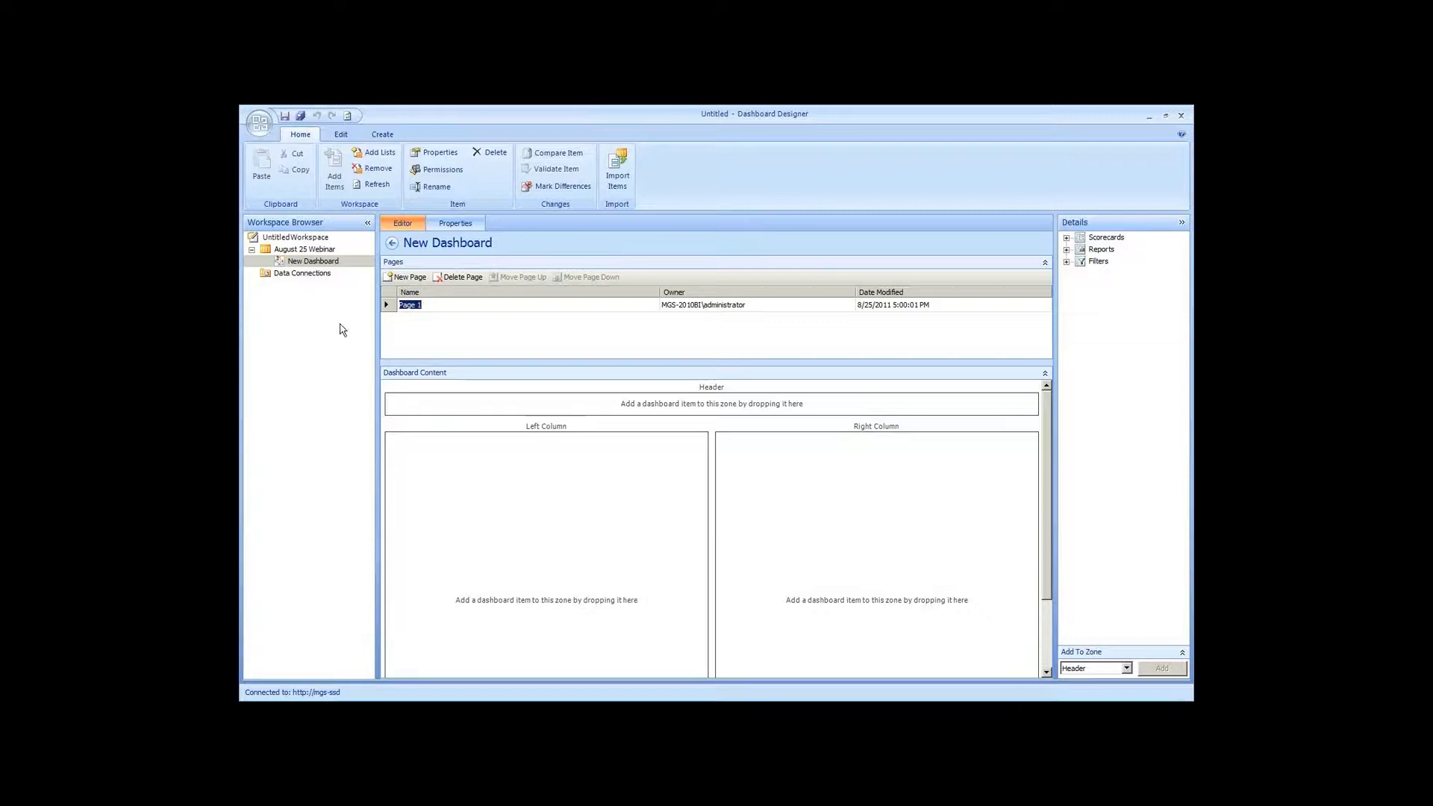
Expand the filters, reports and scorecards available for the new dashboard to examine them
{"action": "left_click", "coordinate": [320, 388]}
{"action": "left_click", "coordinate": [664, 328]}
{"action": "left_click", "coordinate": [1066, 261]}
{"action": "left_click", "coordinate": [1066, 249]}
{"action": "left_click", "coordinate": [1067, 237]}
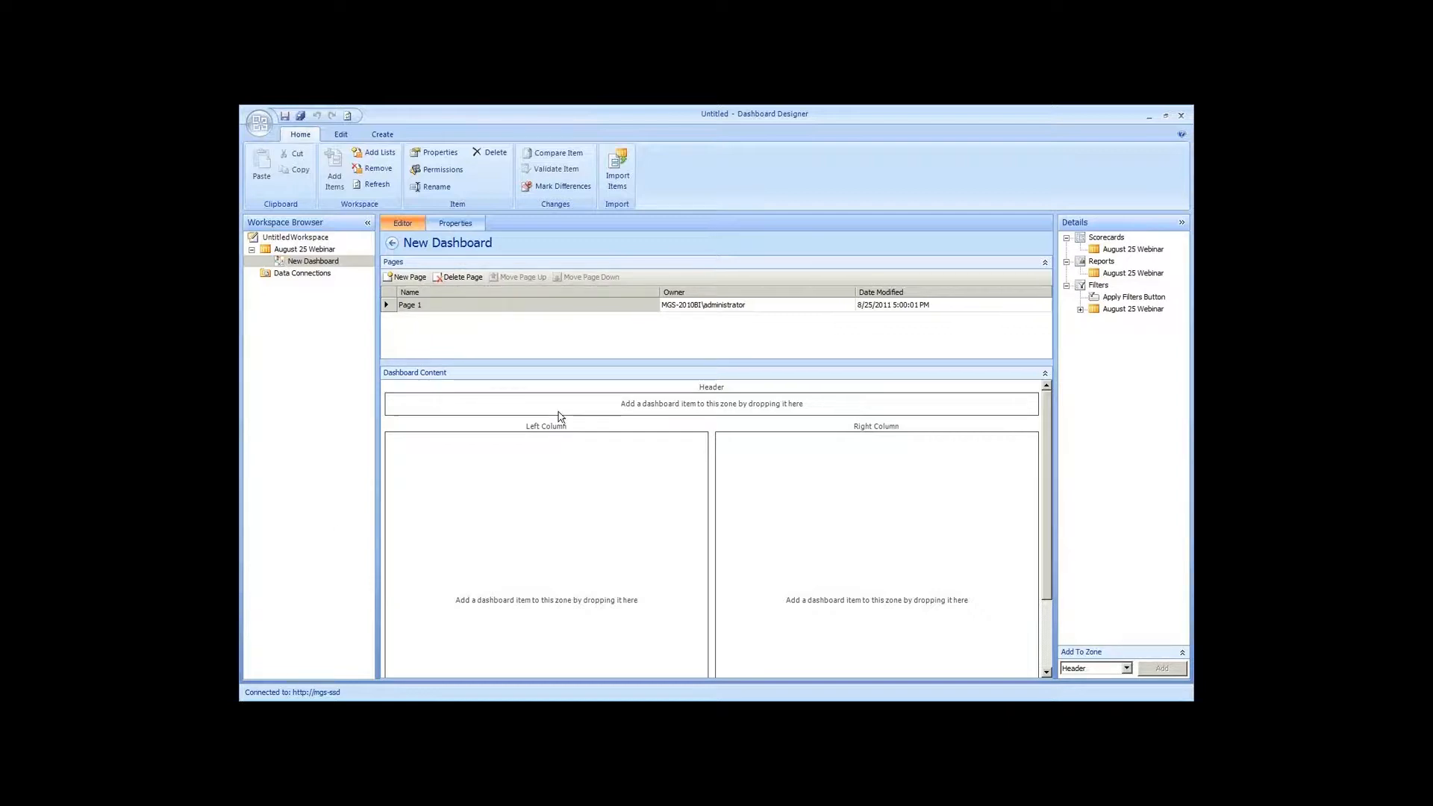
Rename the new dashboard in the workspace as "August"
{"action": "right_click", "coordinate": [310, 262]}
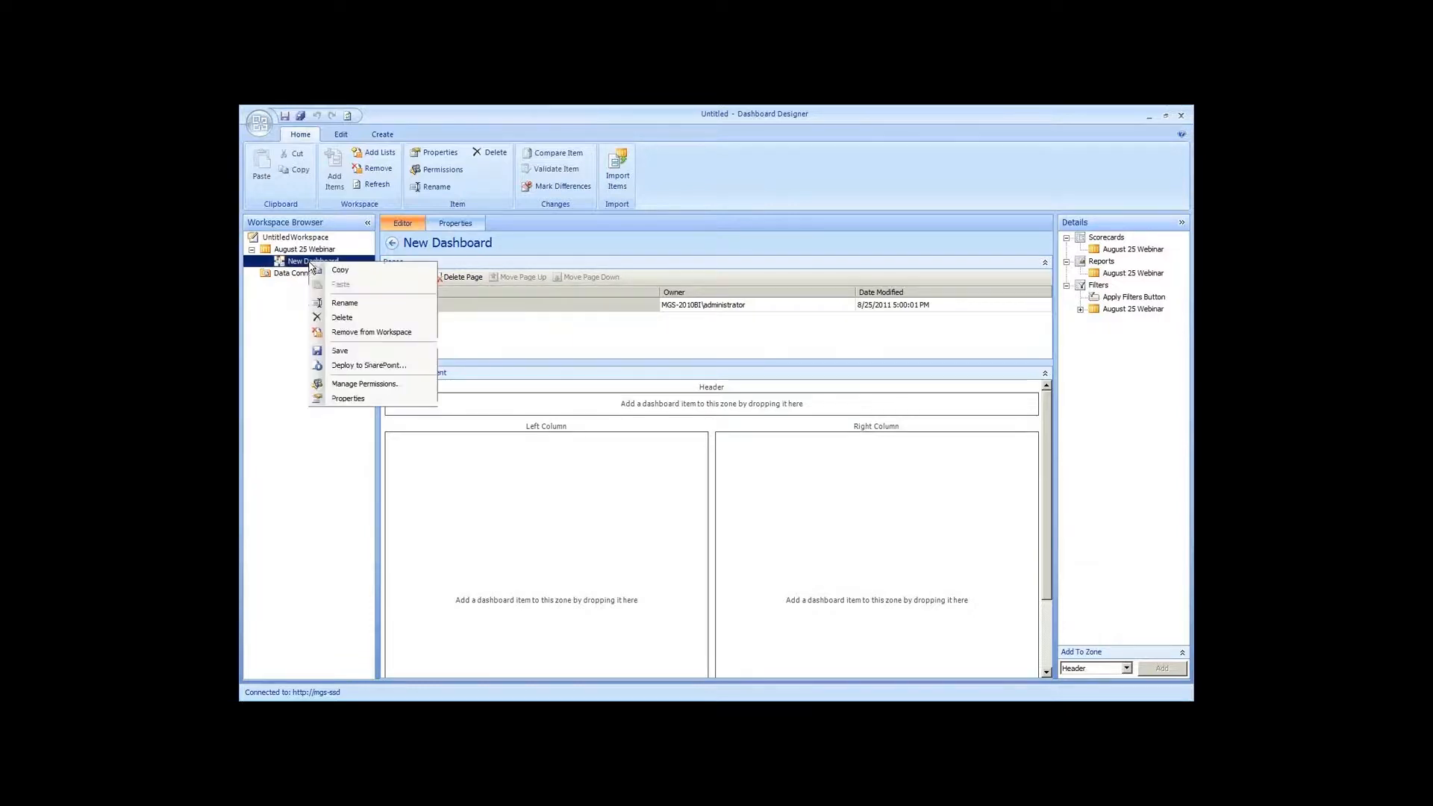
{"action": "left_click", "coordinate": [344, 302]}
{"action": "type", "text": "August"}
Rename Page 1 of the August dashboard as "First Page" and save the dashboard
{"action": "left_click", "coordinate": [439, 306]}
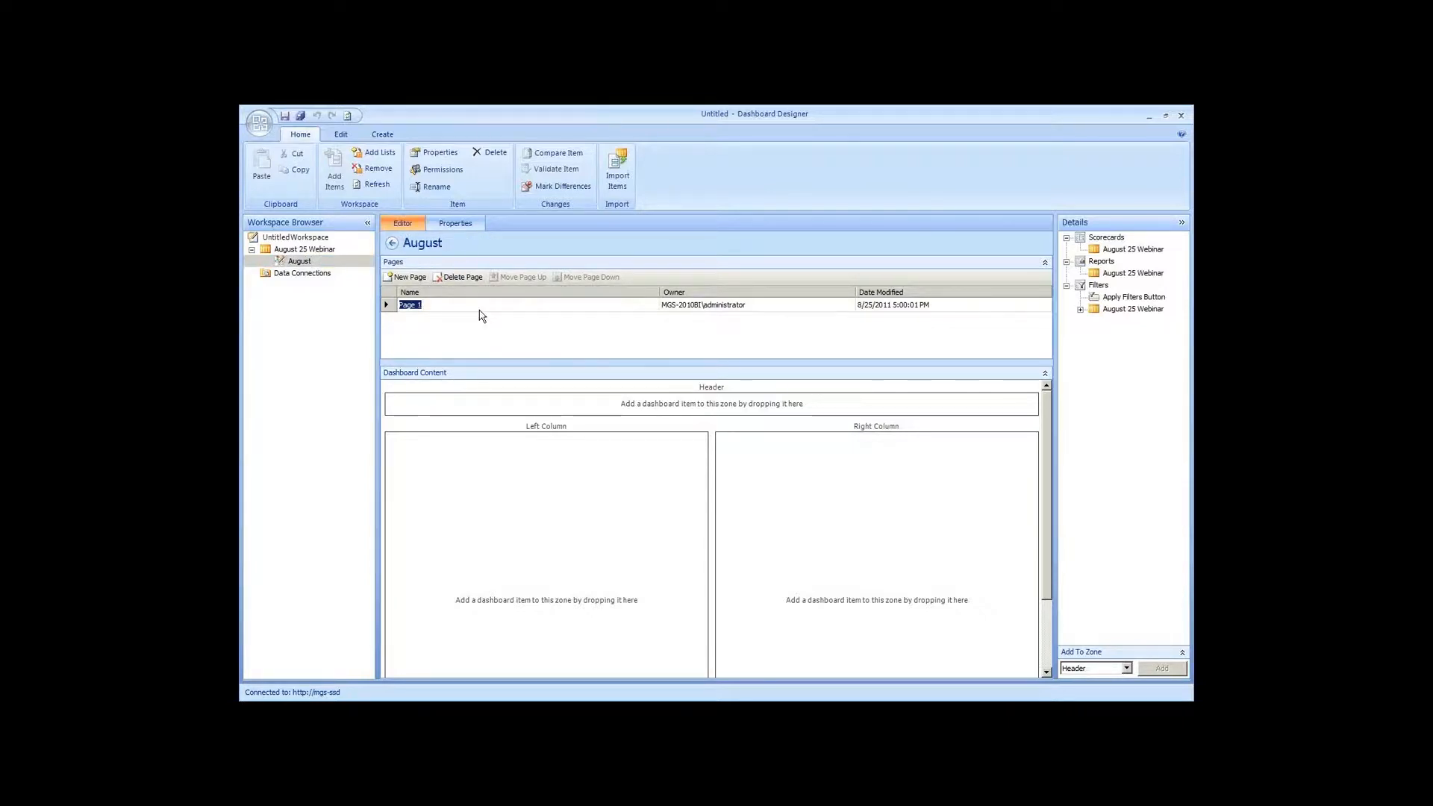
{"action": "type", "text": "First Pag"}
{"action": "key", "text": "BackSpace"}
{"action": "key", "text": "BackSpace"}
{"action": "key", "text": "BackSpace"}
{"action": "key", "text": "BackSpace"}
{"action": "key", "text": "BackSpace"}
{"action": "key", "text": "BackSpace"}
{"action": "key", "text": "BackSpace"}
{"action": "type", "text": "irst Pagree"}
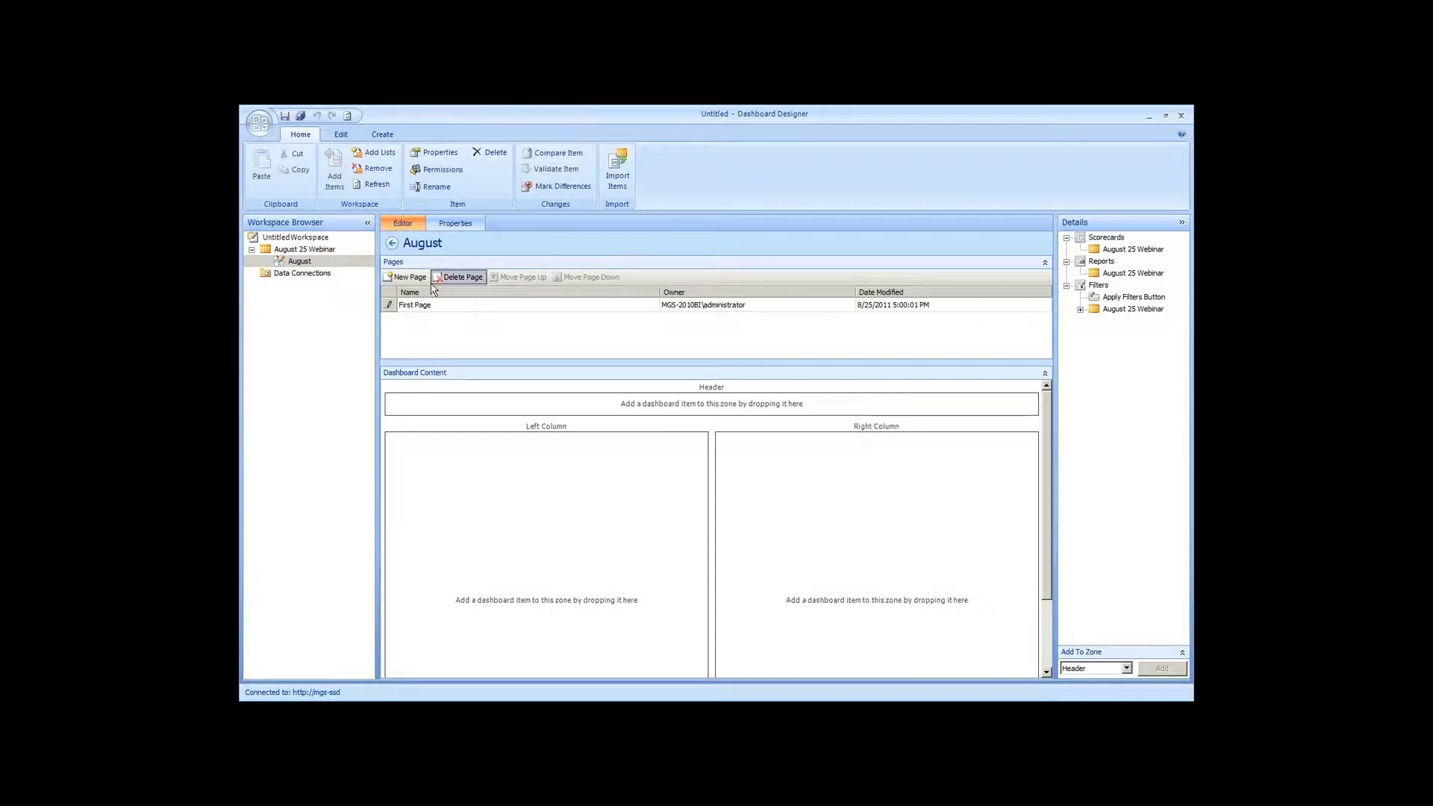
{"action": "right_click", "coordinate": [321, 263]}
{"action": "left_click", "coordinate": [351, 351]}
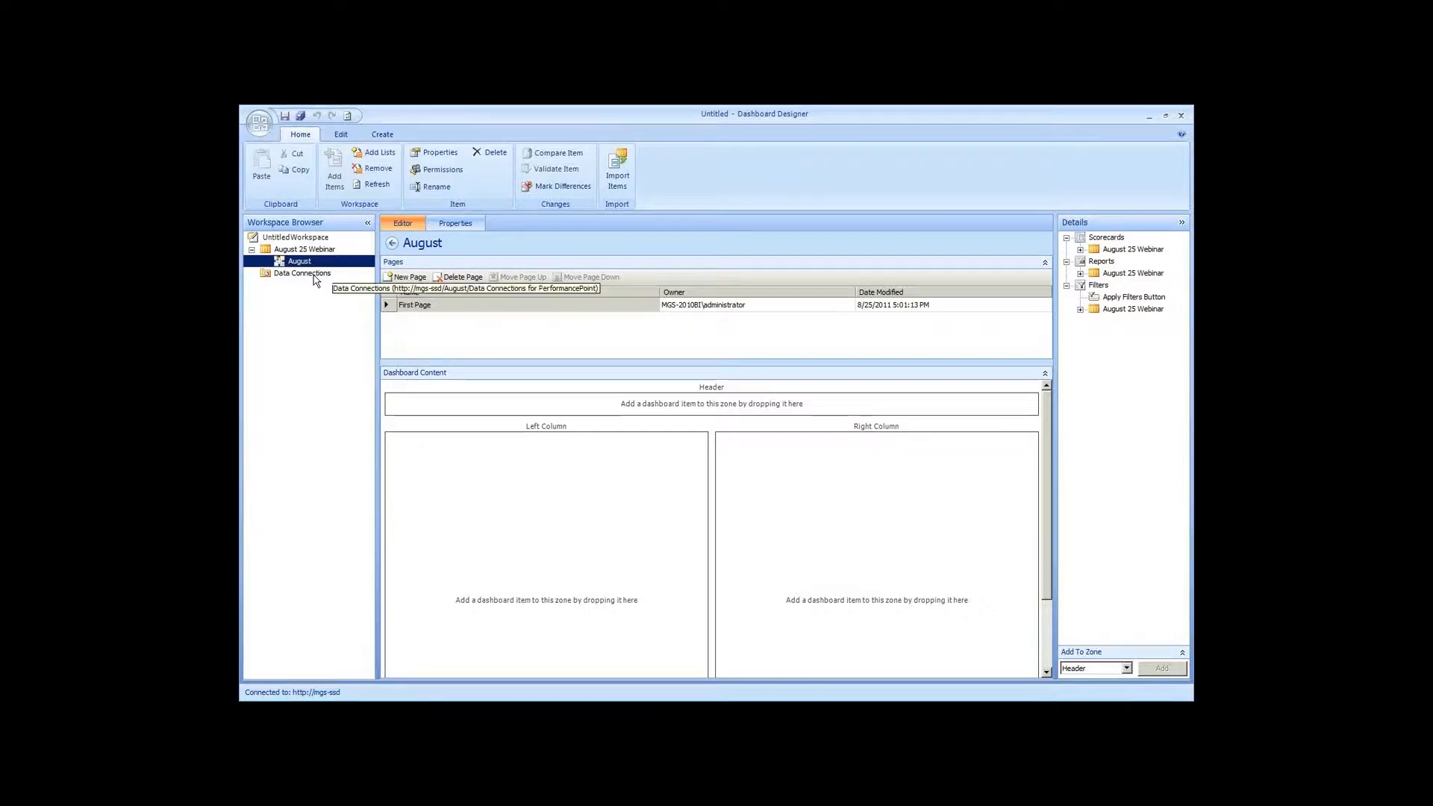
Create a new data source under Data Connections from the Analysis Services template
{"action": "left_click", "coordinate": [314, 276]}
{"action": "right_click", "coordinate": [314, 276]}
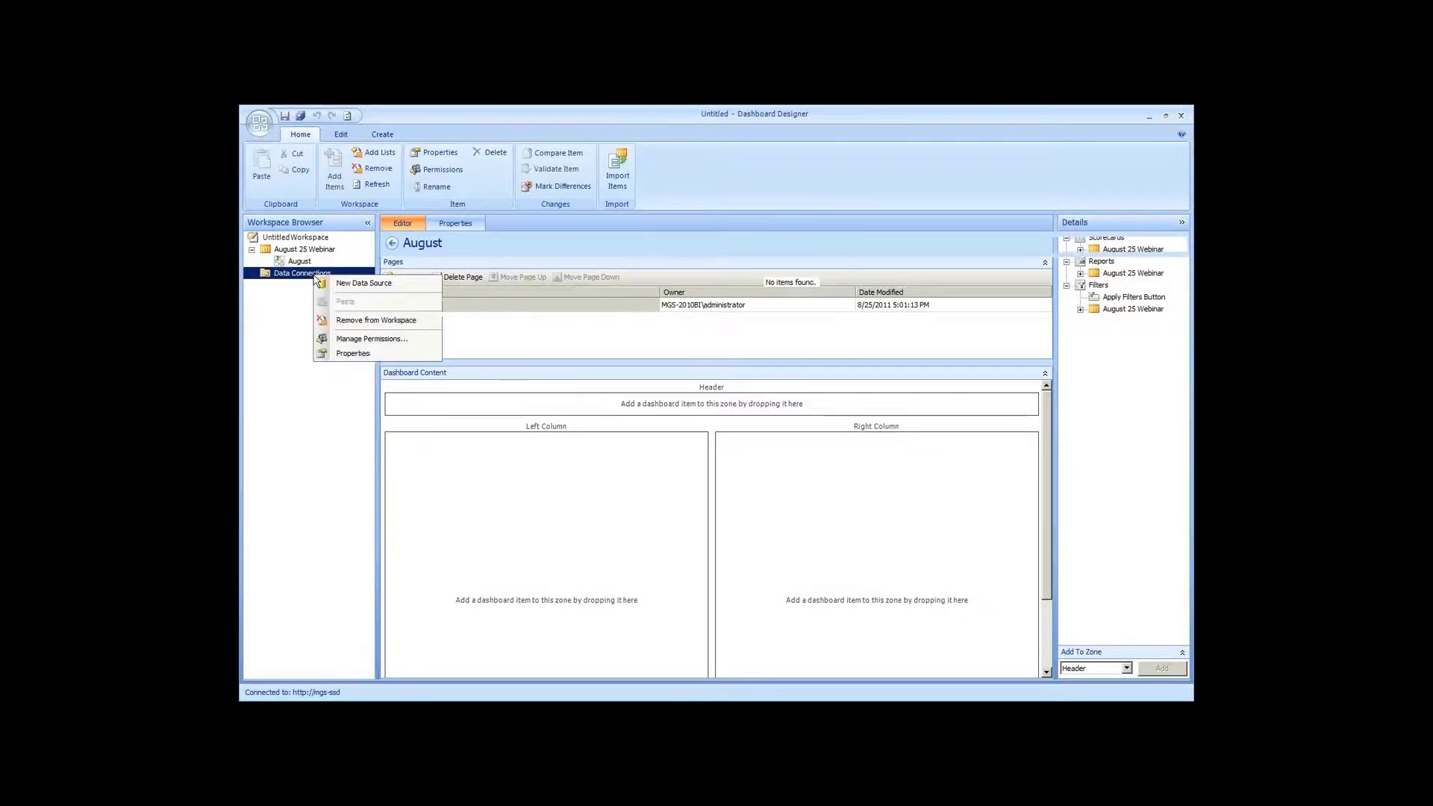
{"action": "left_click", "coordinate": [368, 288]}
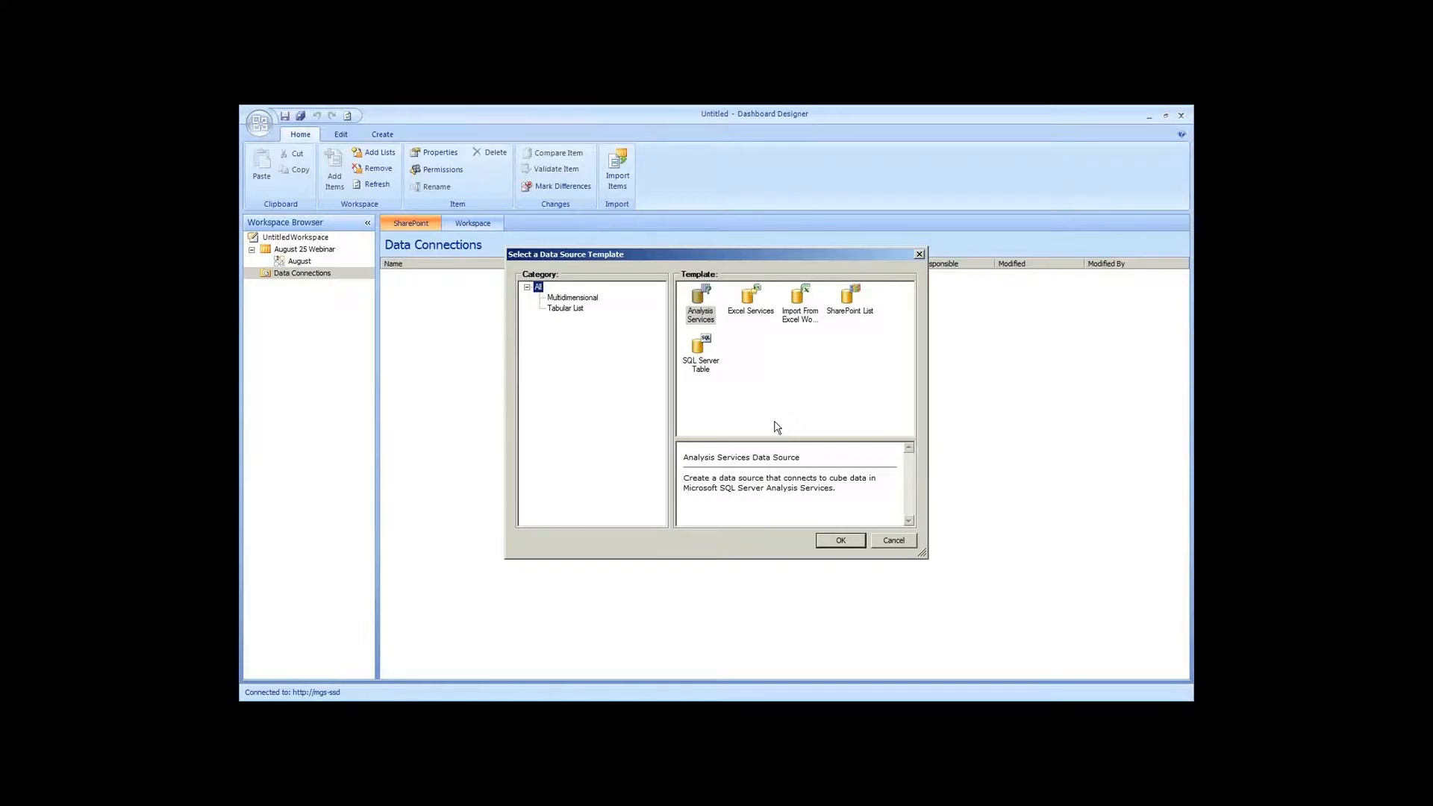
{"action": "left_click", "coordinate": [705, 317]}
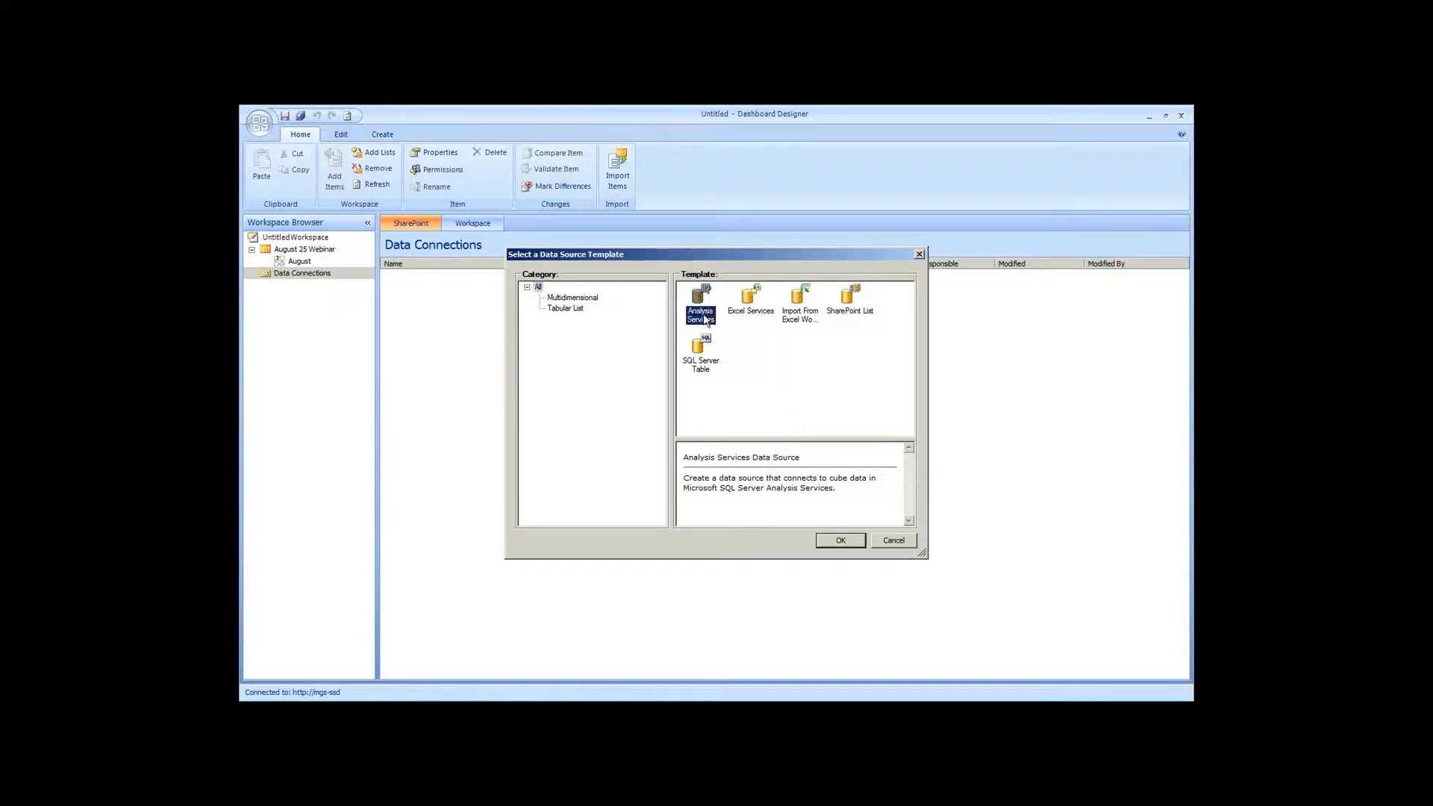
{"action": "left_click", "coordinate": [841, 540]}
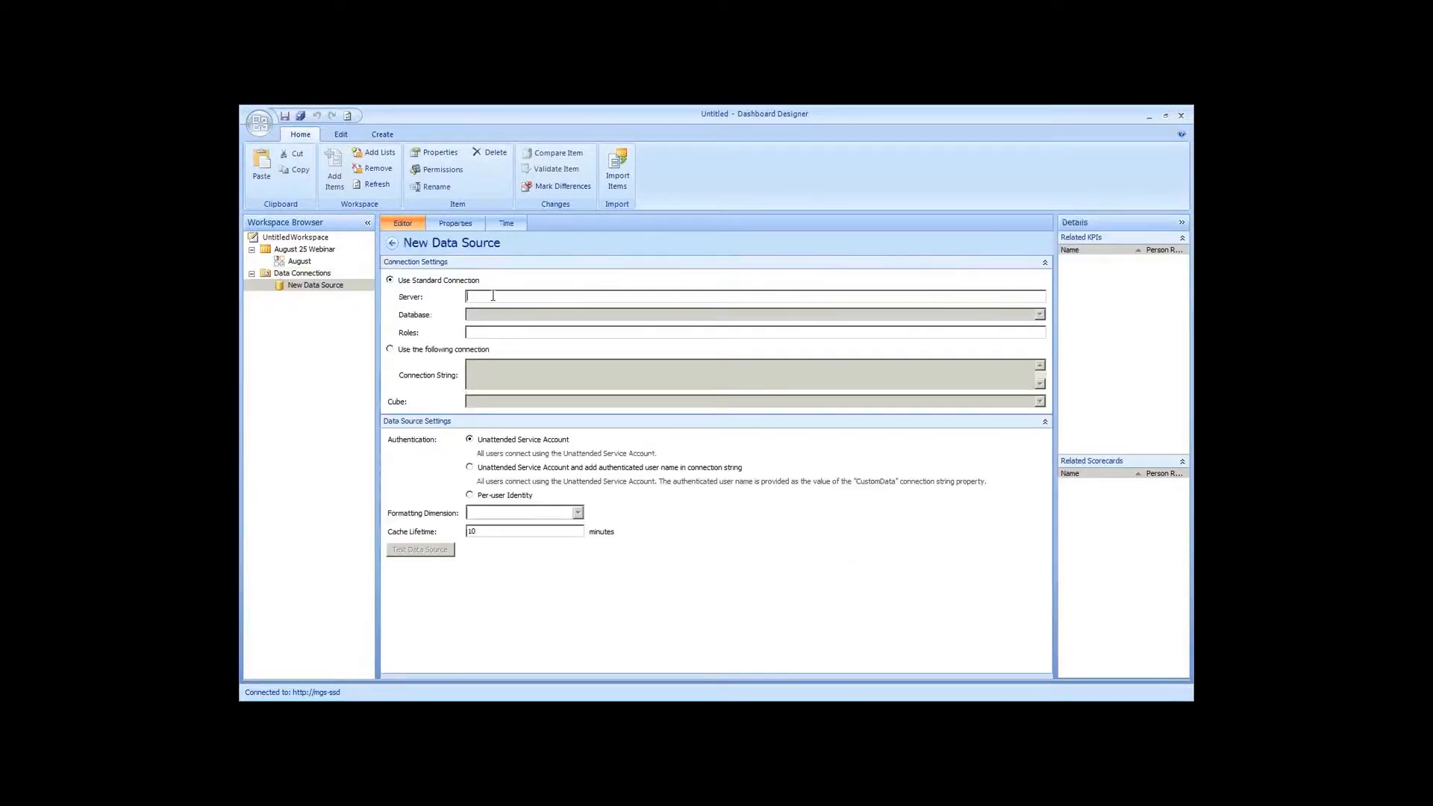
Set the new data source's server to localhost\sql2k8r2
{"action": "type", "text": "localhost"}
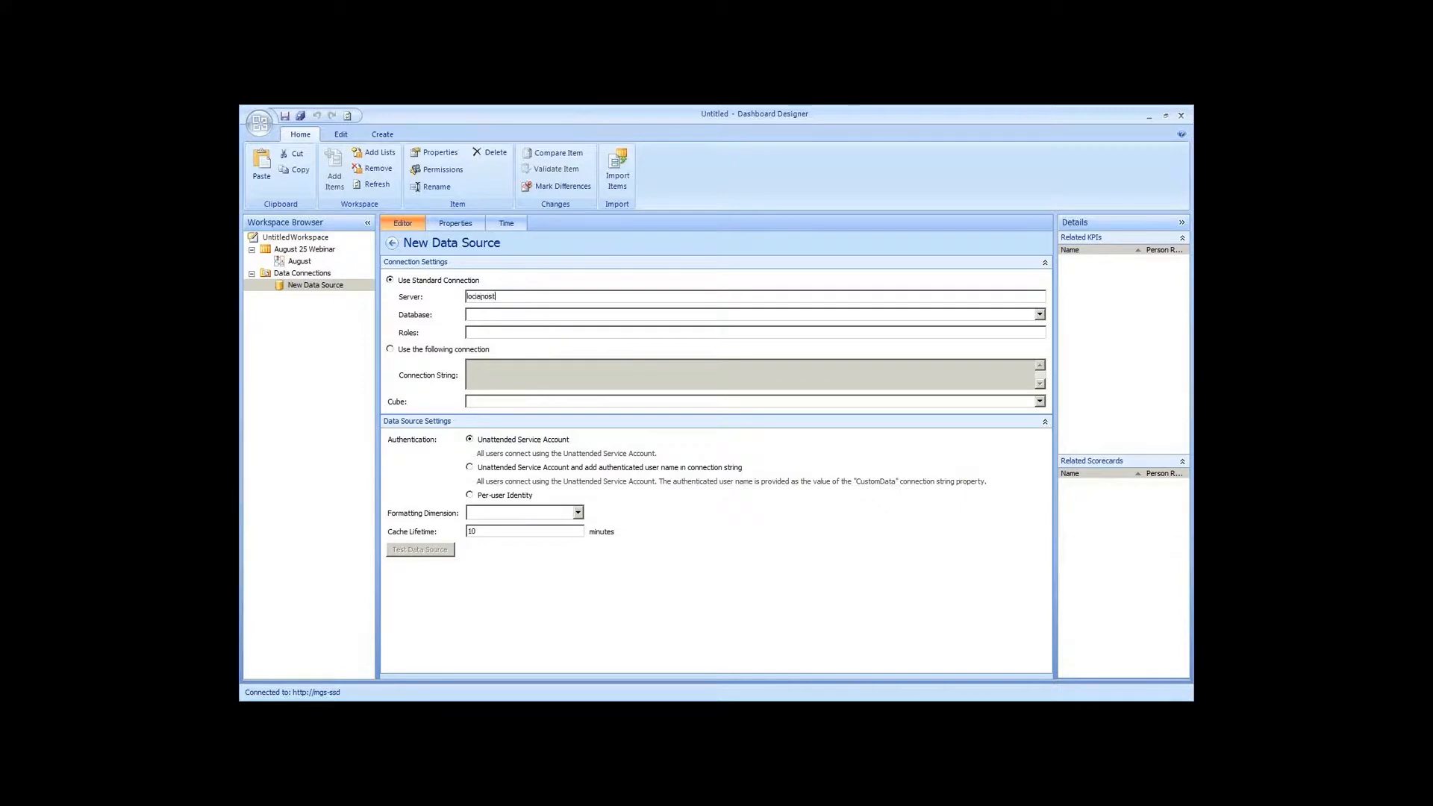
{"action": "key", "text": "BackSpace"}
{"action": "key", "text": "BackSpace"}
{"action": "key", "text": "BackSpace"}
{"action": "key", "text": "BackSpace"}
{"action": "key", "text": "BackSpace"}
{"action": "key", "text": "BackSpace"}
{"action": "type", "text": "alhost\\sql2k8r2"}
Choose the Adventure Works DW 2008R2 database and the Adventure Works cube for the data source
{"action": "left_click", "coordinate": [503, 316]}
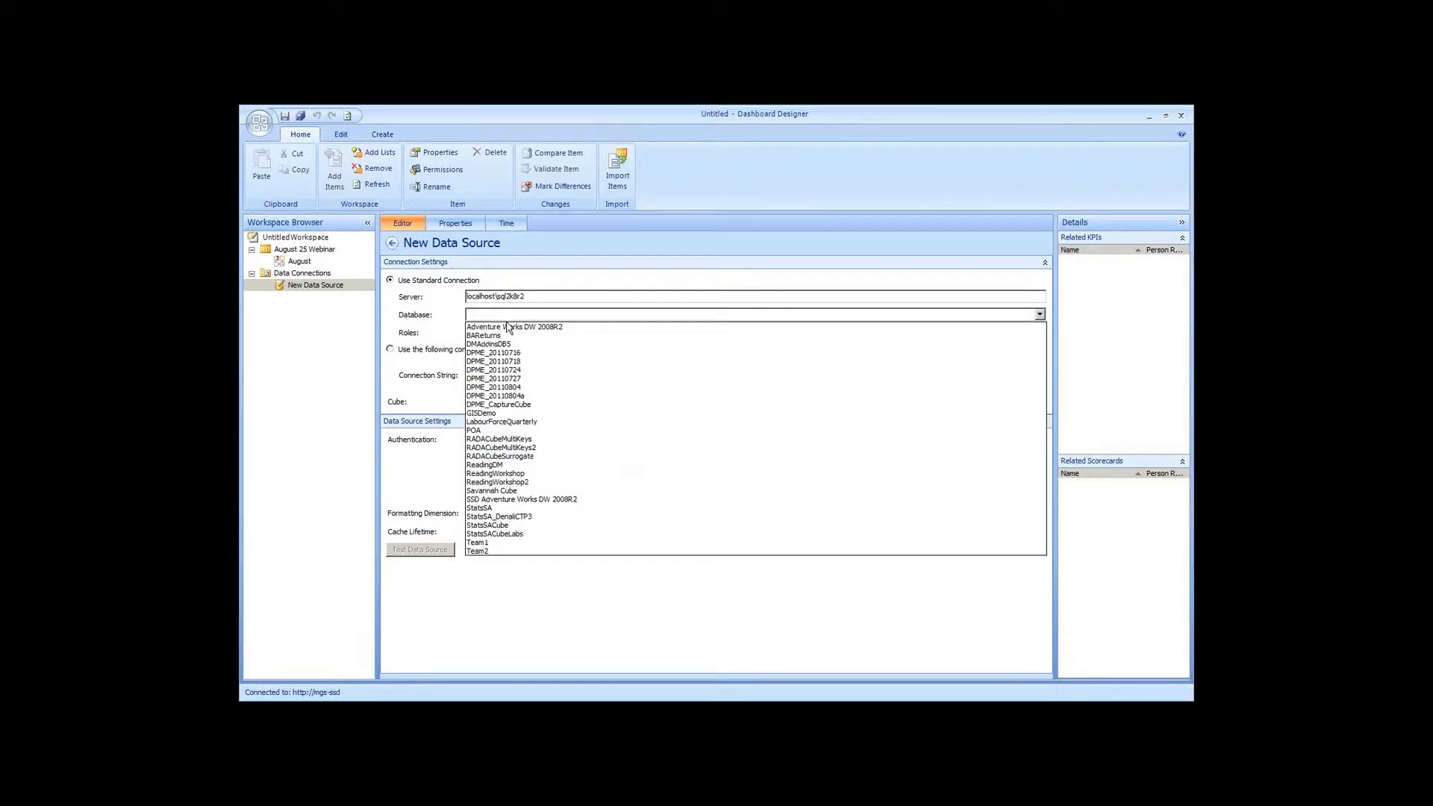
{"action": "left_click", "coordinate": [508, 329]}
{"action": "left_click", "coordinate": [541, 403]}
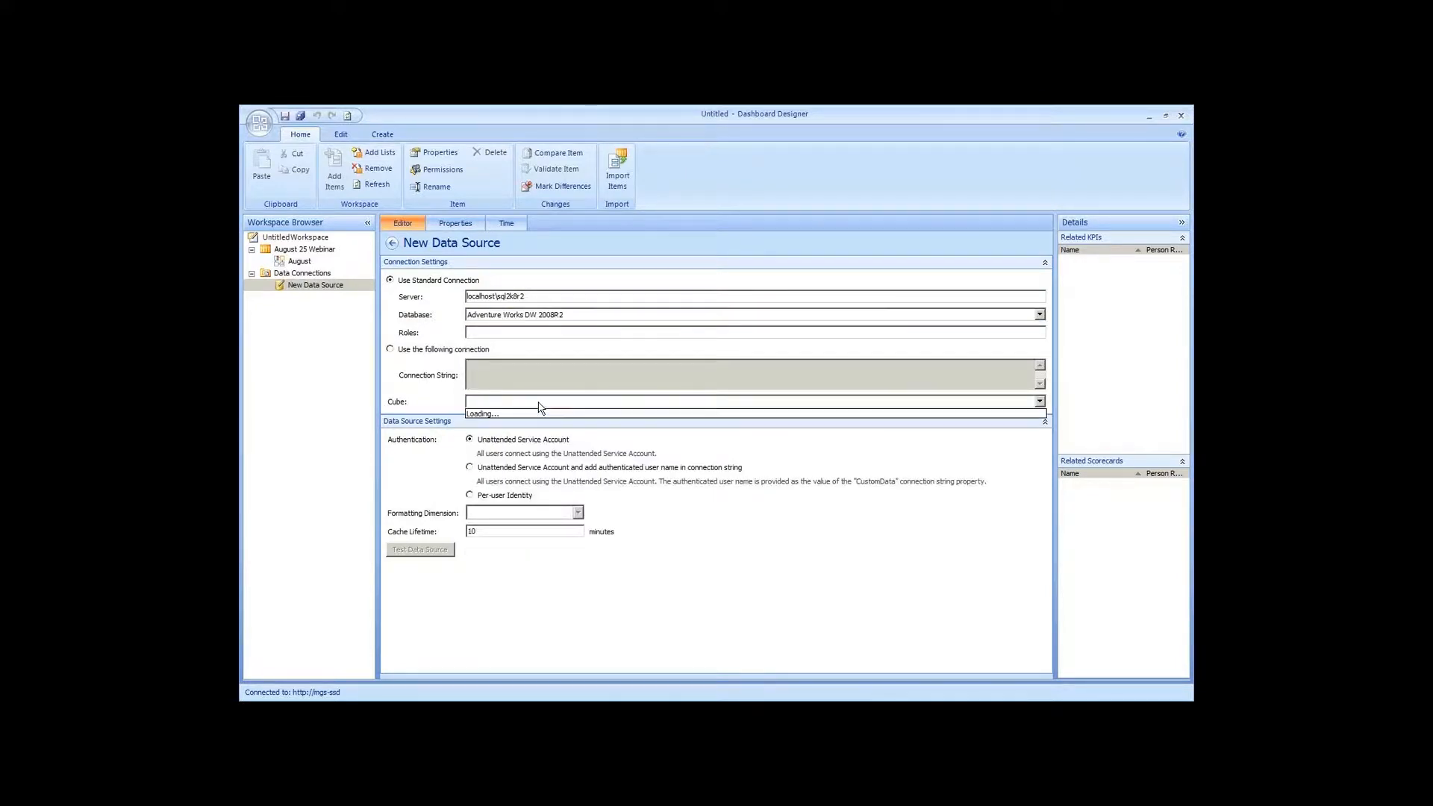
{"action": "left_click", "coordinate": [540, 406]}
{"action": "left_click", "coordinate": [507, 415]}
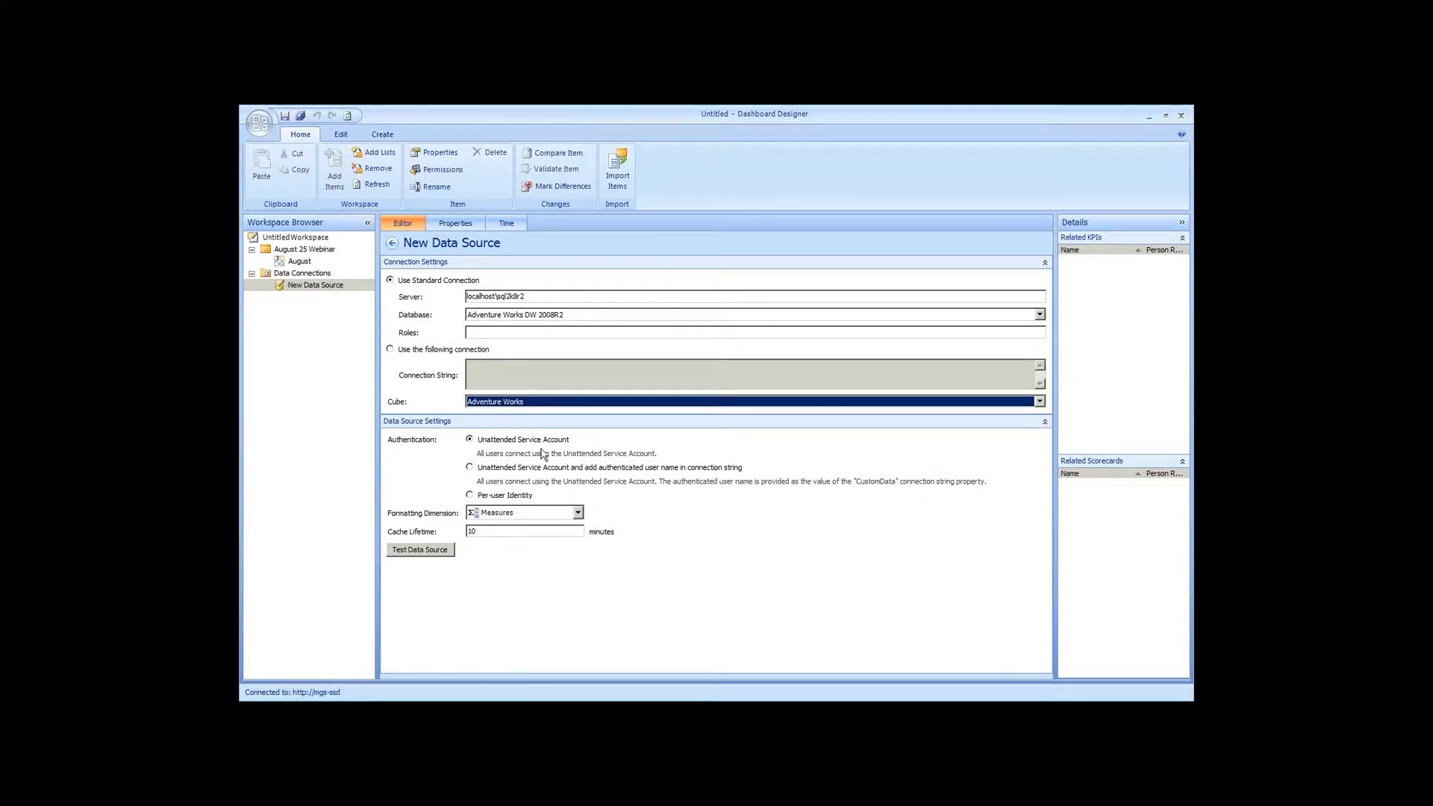
Use Unattended Service Account authentication for the data source and test its connection
{"action": "left_click", "coordinate": [501, 495]}
{"action": "left_click", "coordinate": [533, 441]}
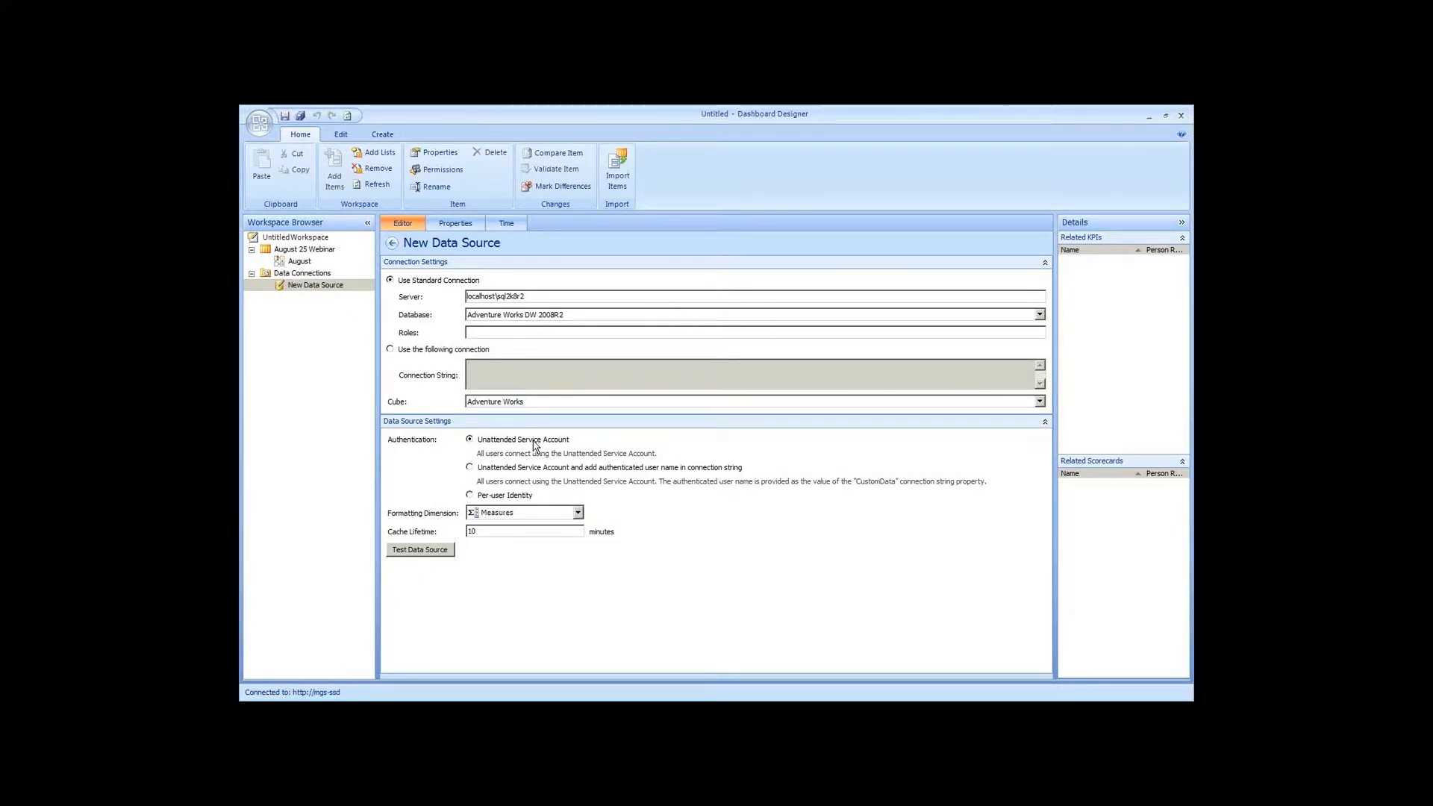
{"action": "left_click", "coordinate": [424, 551]}
{"action": "left_click", "coordinate": [815, 467]}
Set the data source's time dimension to Date.Date.Calendar
{"action": "left_click", "coordinate": [513, 225]}
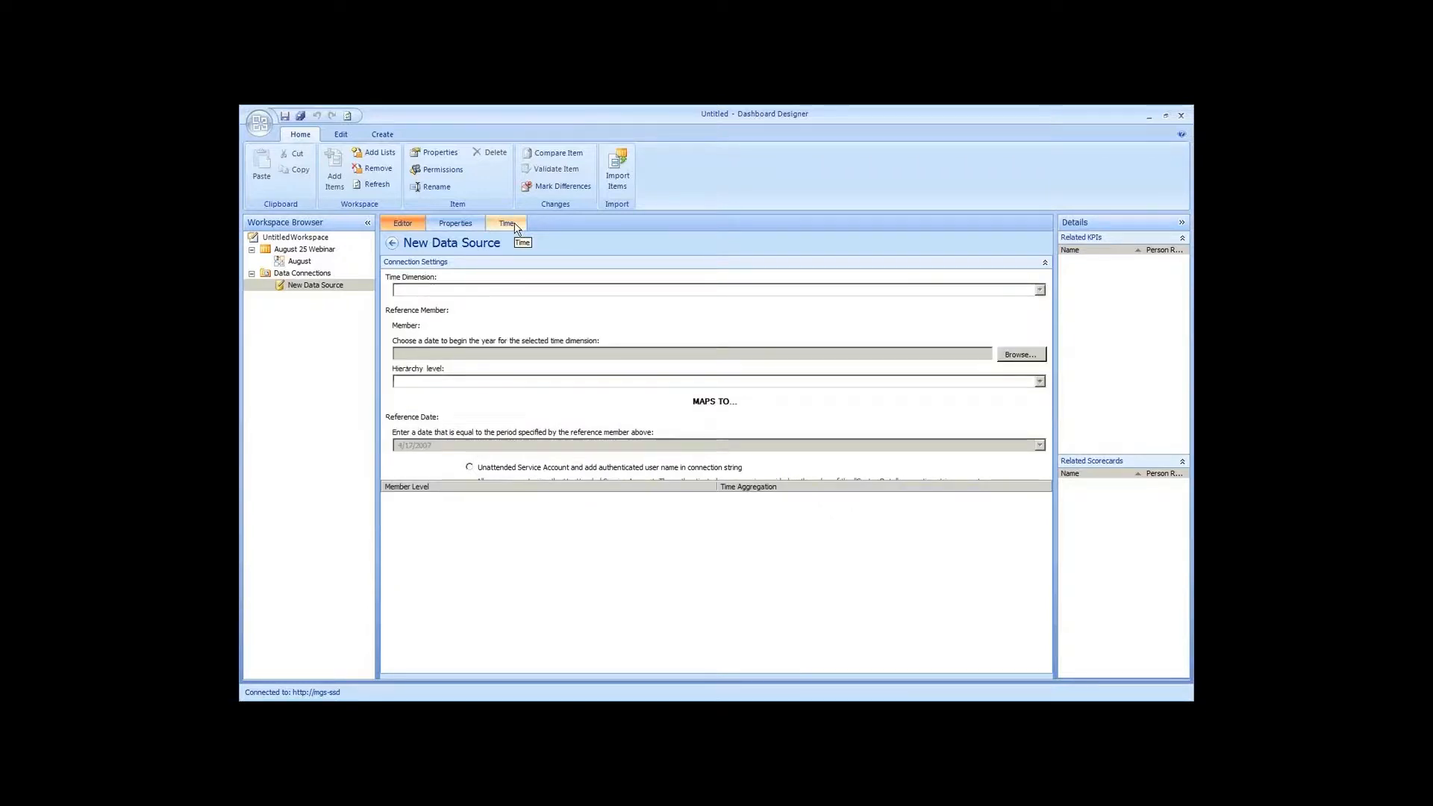
{"action": "left_click", "coordinate": [520, 292]}
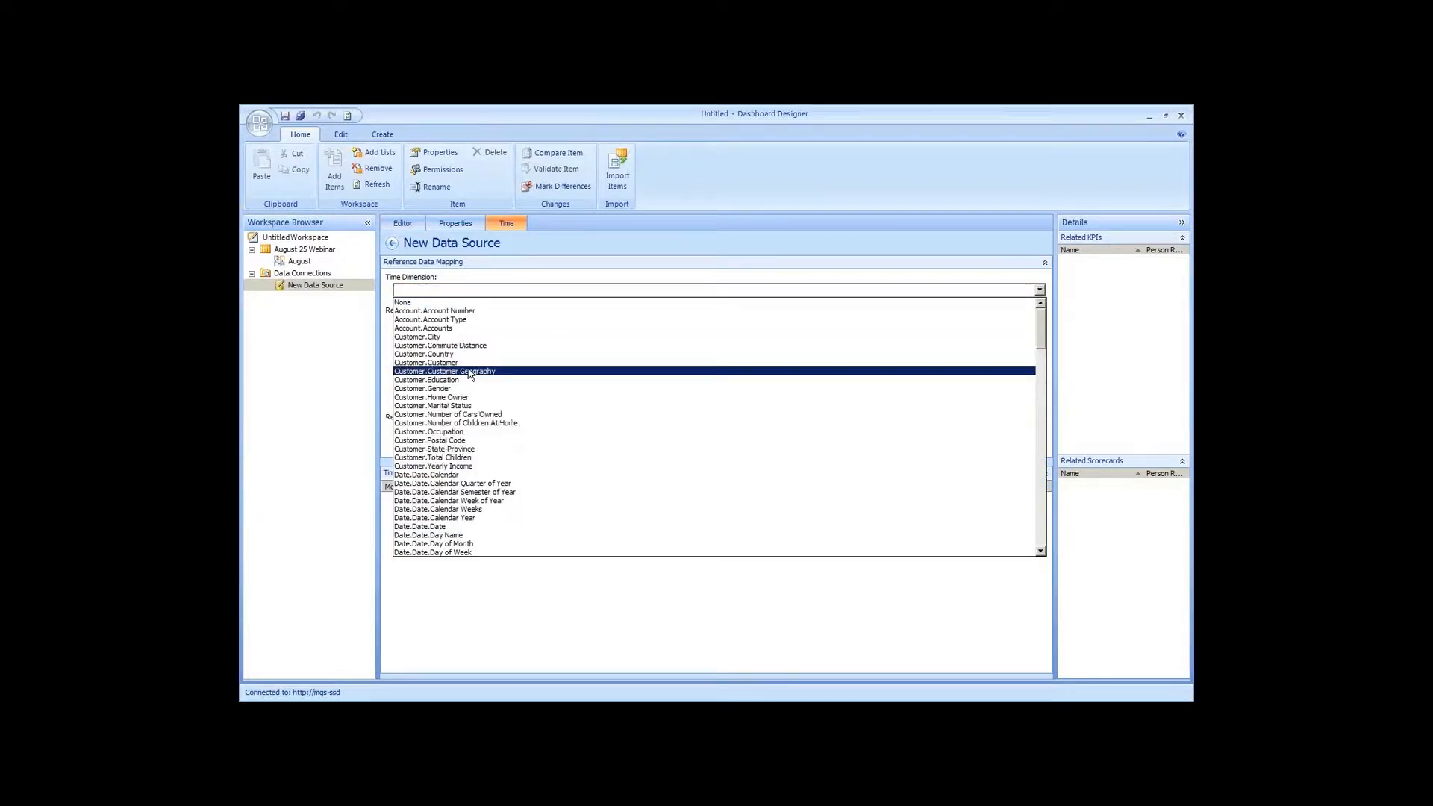
{"action": "left_click", "coordinate": [429, 475]}
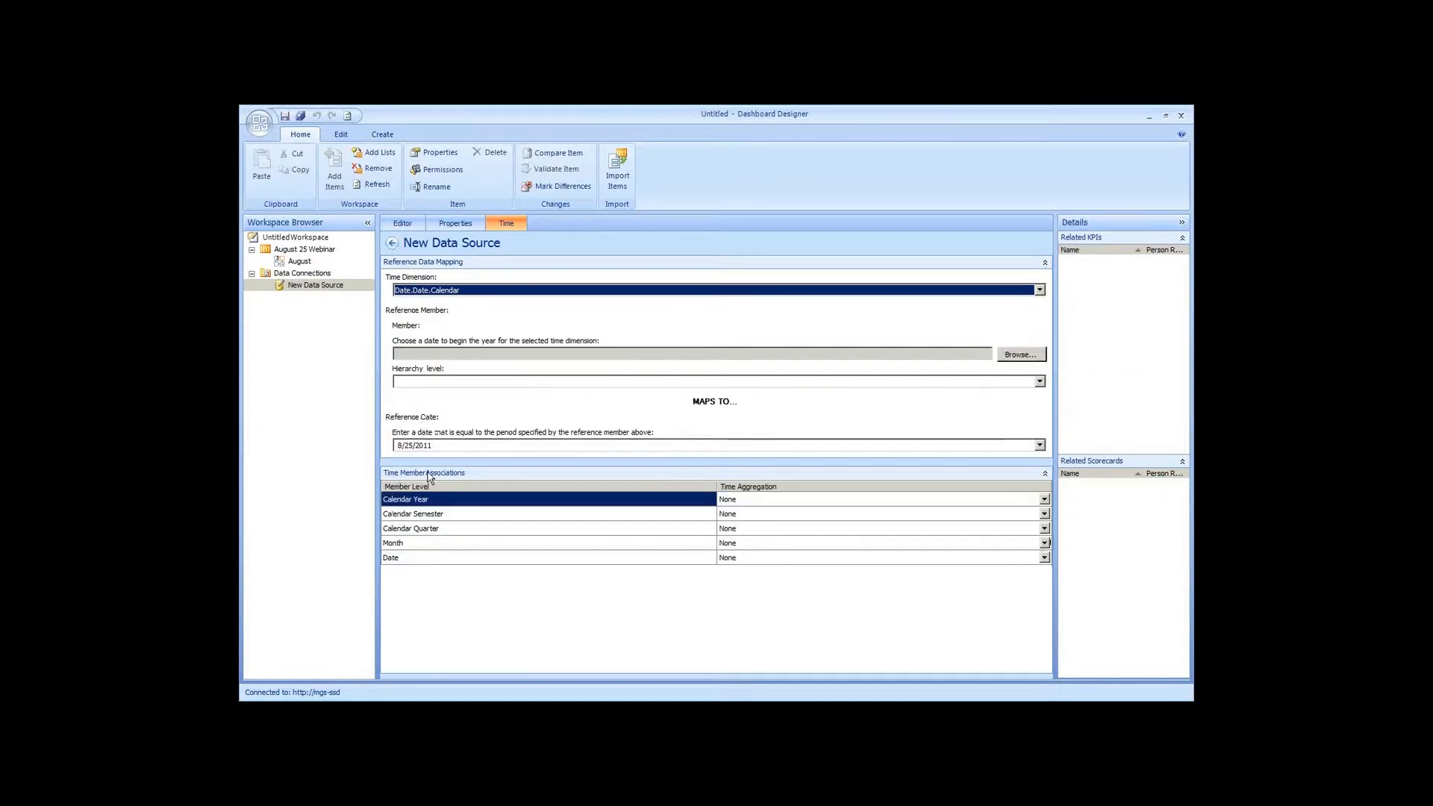
Set the time reference member to January 1, 2008, under Q1 CY 2008, with the hierarchy level Day
{"action": "left_click", "coordinate": [436, 354]}
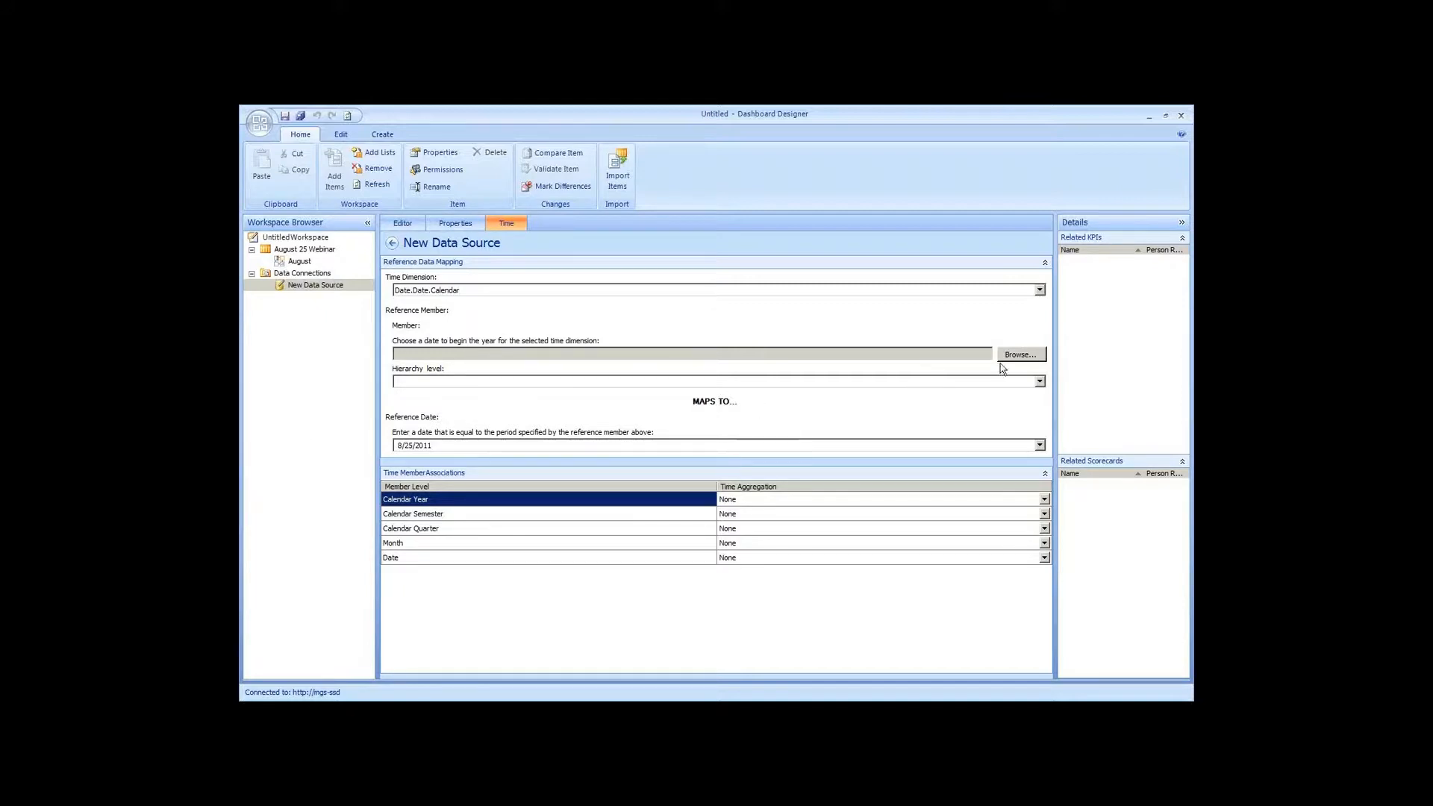
{"action": "left_click", "coordinate": [1020, 355]}
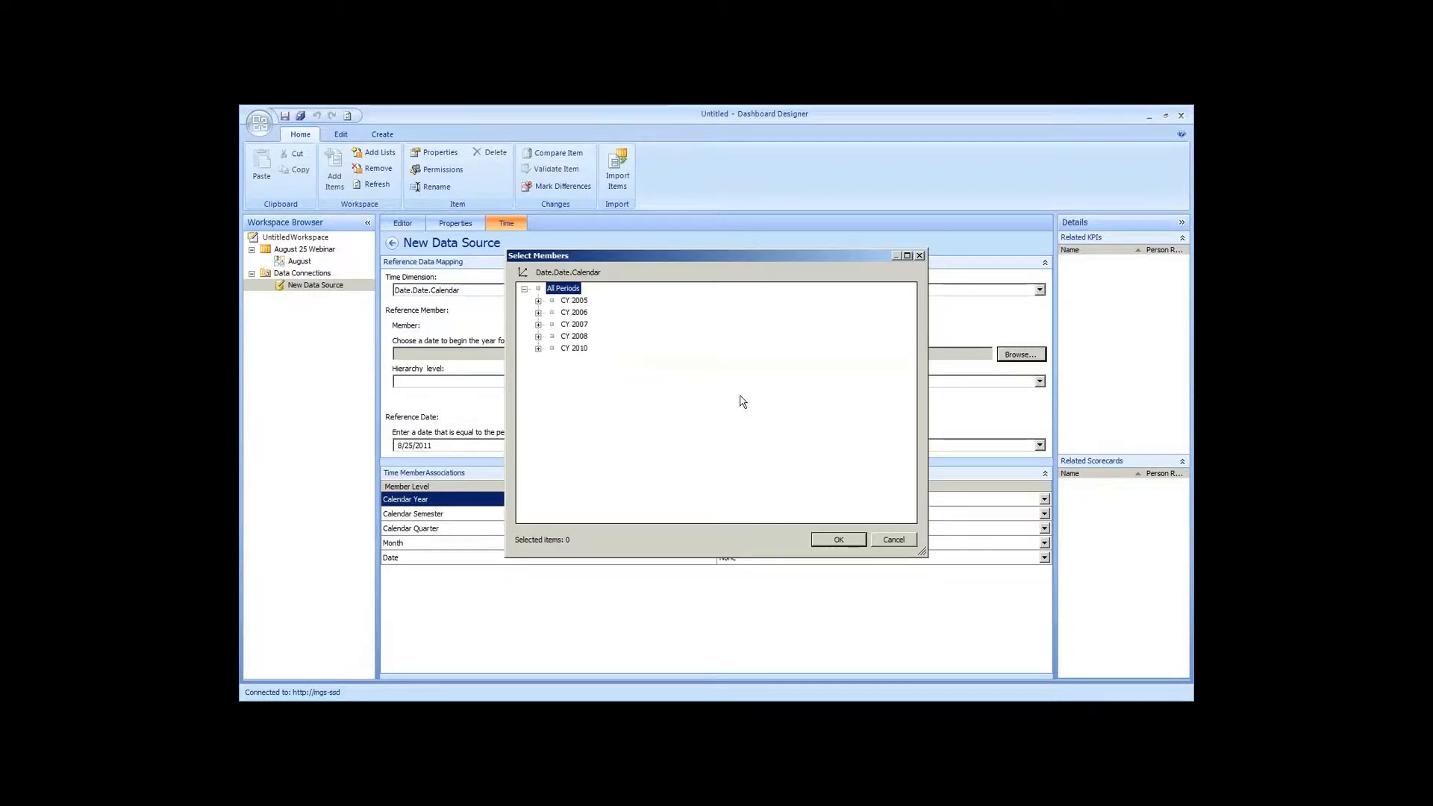
{"action": "left_click", "coordinate": [538, 336]}
{"action": "left_click", "coordinate": [552, 348]}
{"action": "left_click", "coordinate": [566, 359]}
{"action": "left_click", "coordinate": [580, 371]}
{"action": "left_click", "coordinate": [632, 384]}
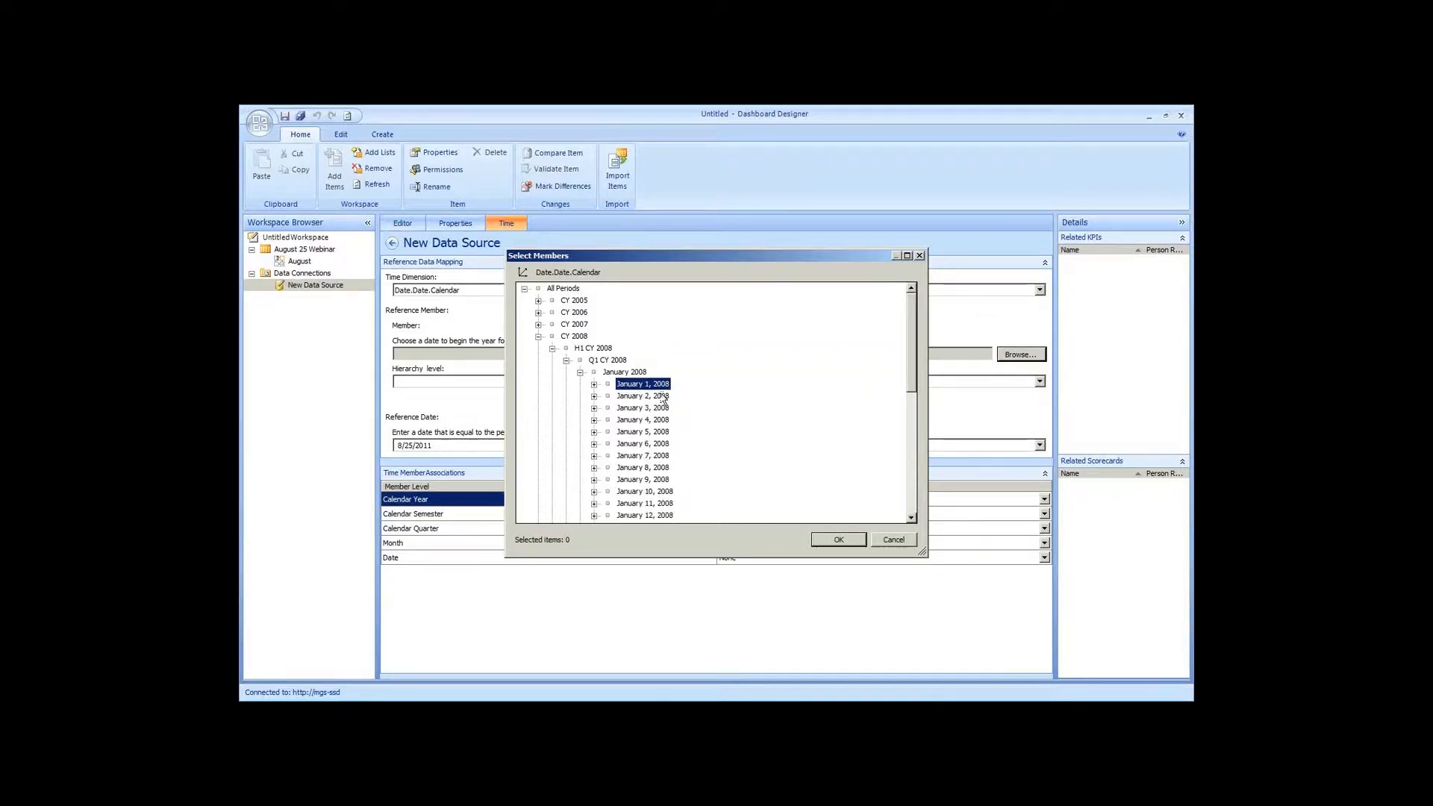
{"action": "left_click", "coordinate": [837, 540]}
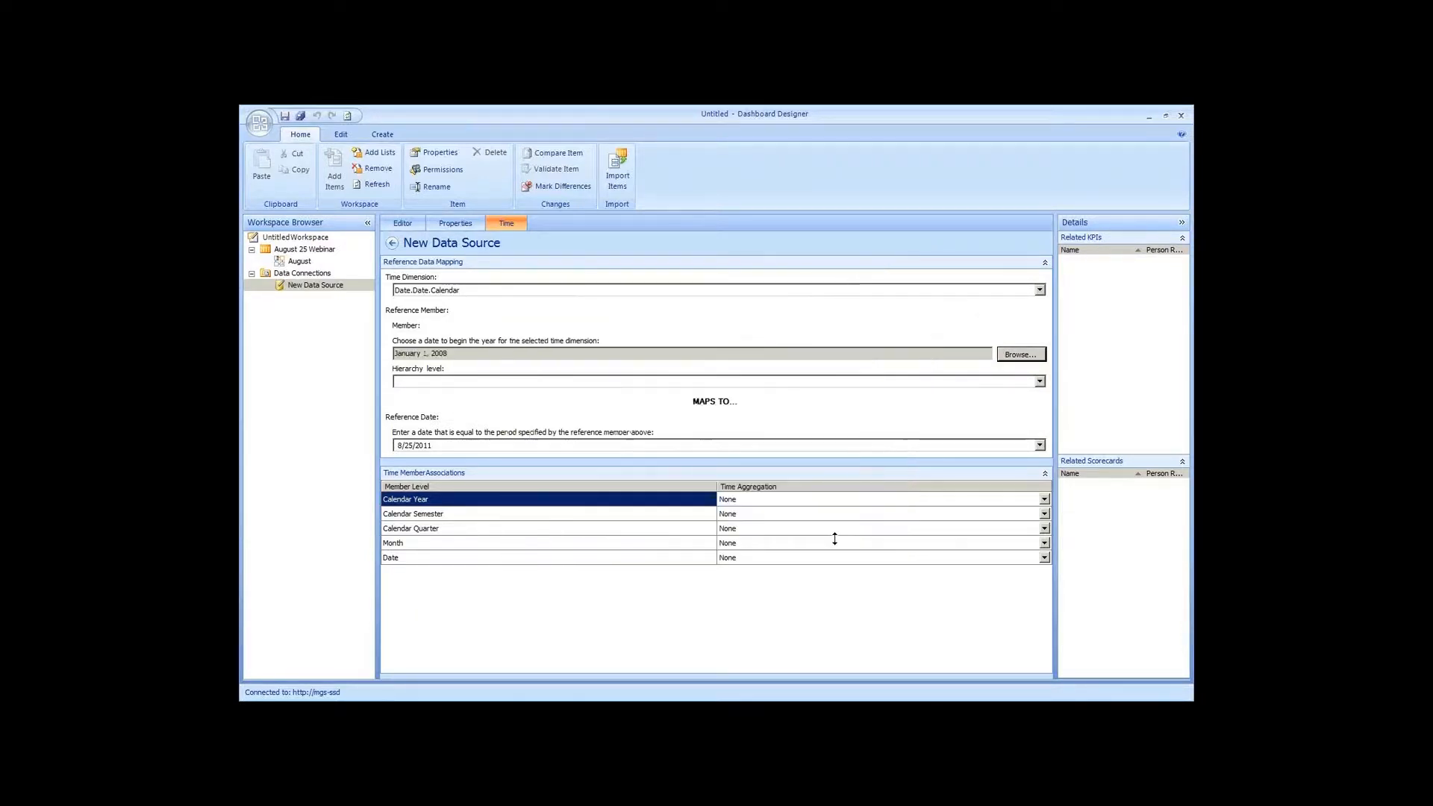
{"action": "left_click", "coordinate": [453, 382]}
Set the reference date that maps to the reference member to 1/1/2011
{"action": "left_click", "coordinate": [407, 447]}
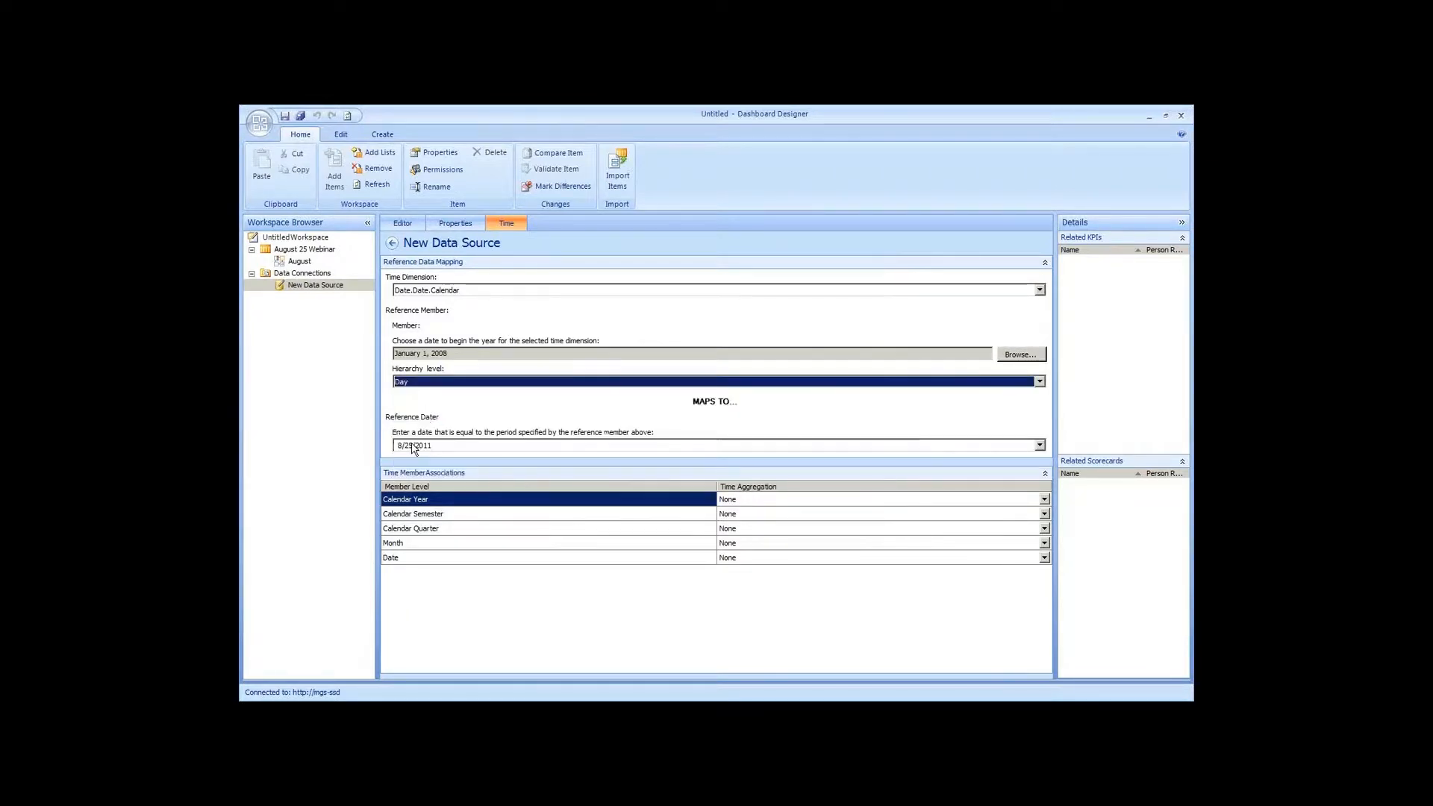
{"action": "left_click", "coordinate": [443, 447]}
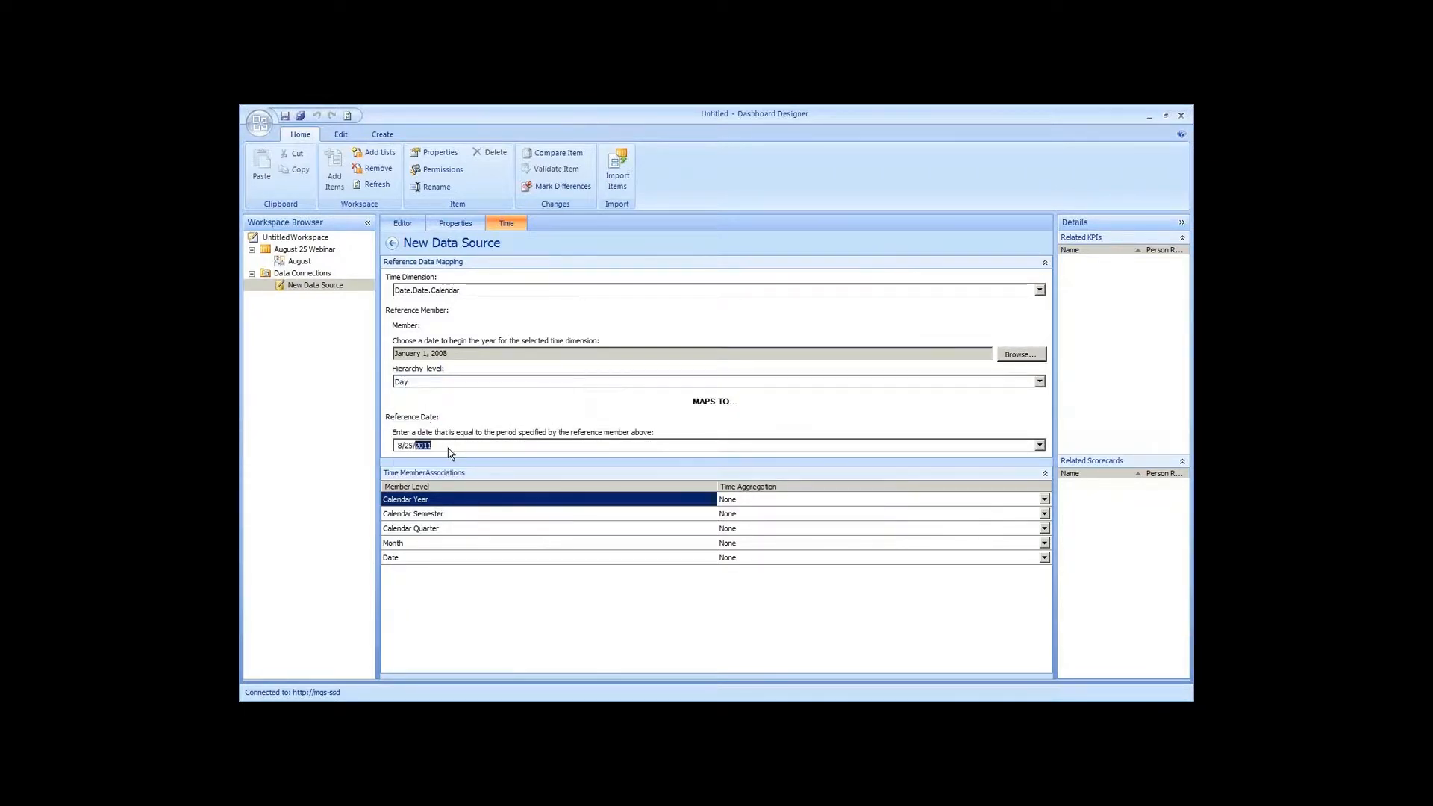
{"action": "left_click", "coordinate": [1039, 446]}
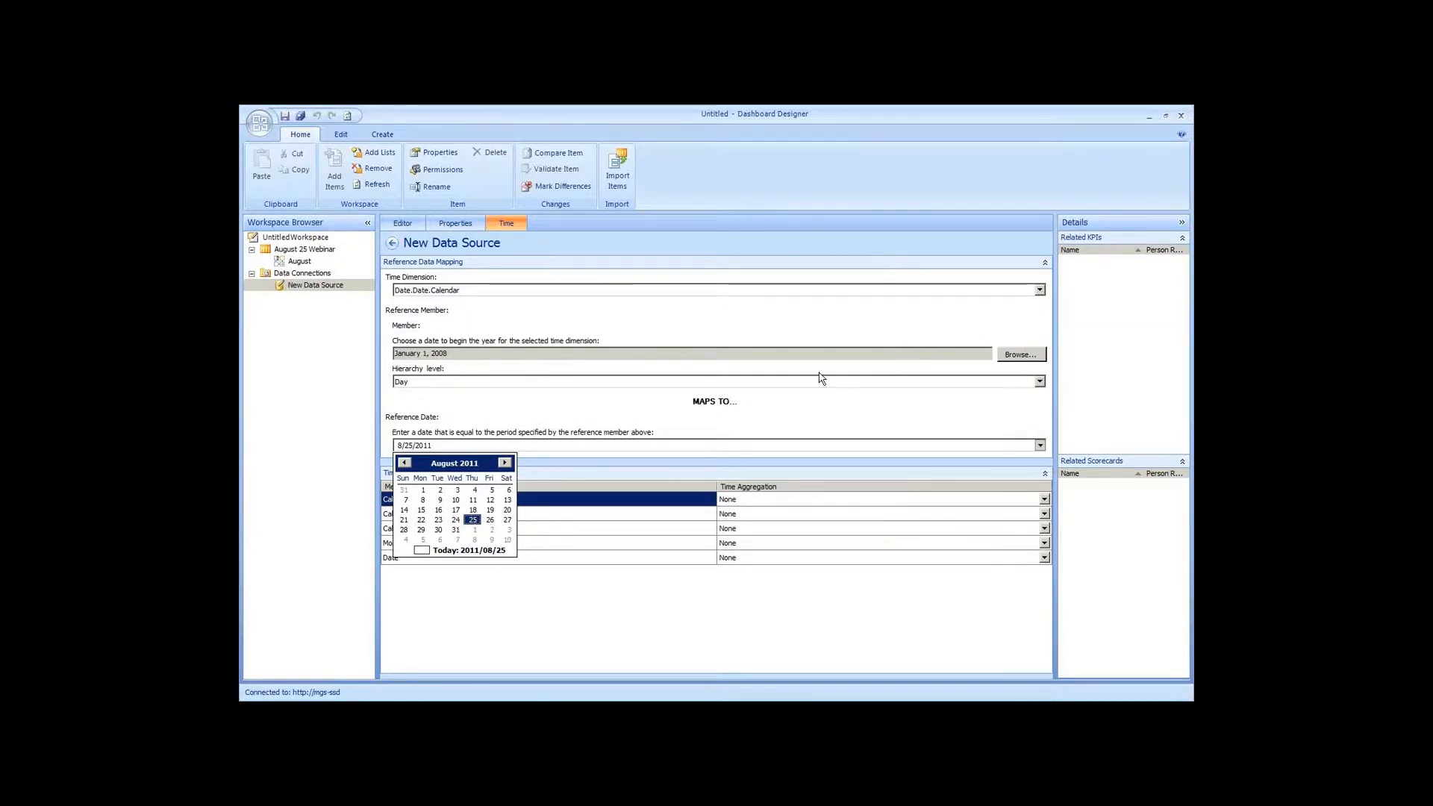
{"action": "left_click", "coordinate": [406, 465]}
{"action": "left_click", "coordinate": [406, 465]}
{"action": "left_click", "coordinate": [405, 465]}
{"action": "left_click", "coordinate": [406, 465]}
{"action": "left_click", "coordinate": [405, 465]}
{"action": "left_click", "coordinate": [405, 465]}
{"action": "left_click", "coordinate": [405, 465]}
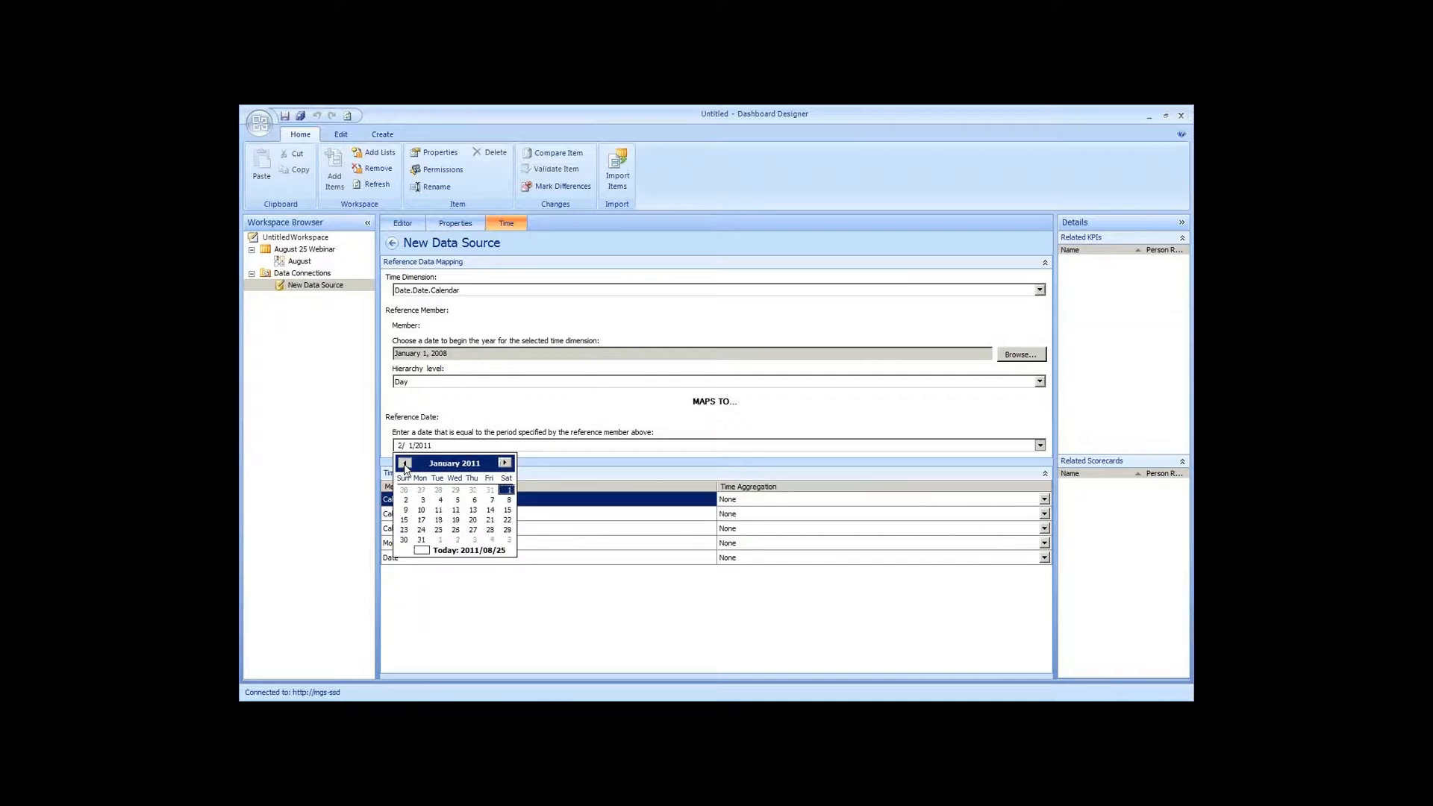
{"action": "left_click", "coordinate": [532, 417]}
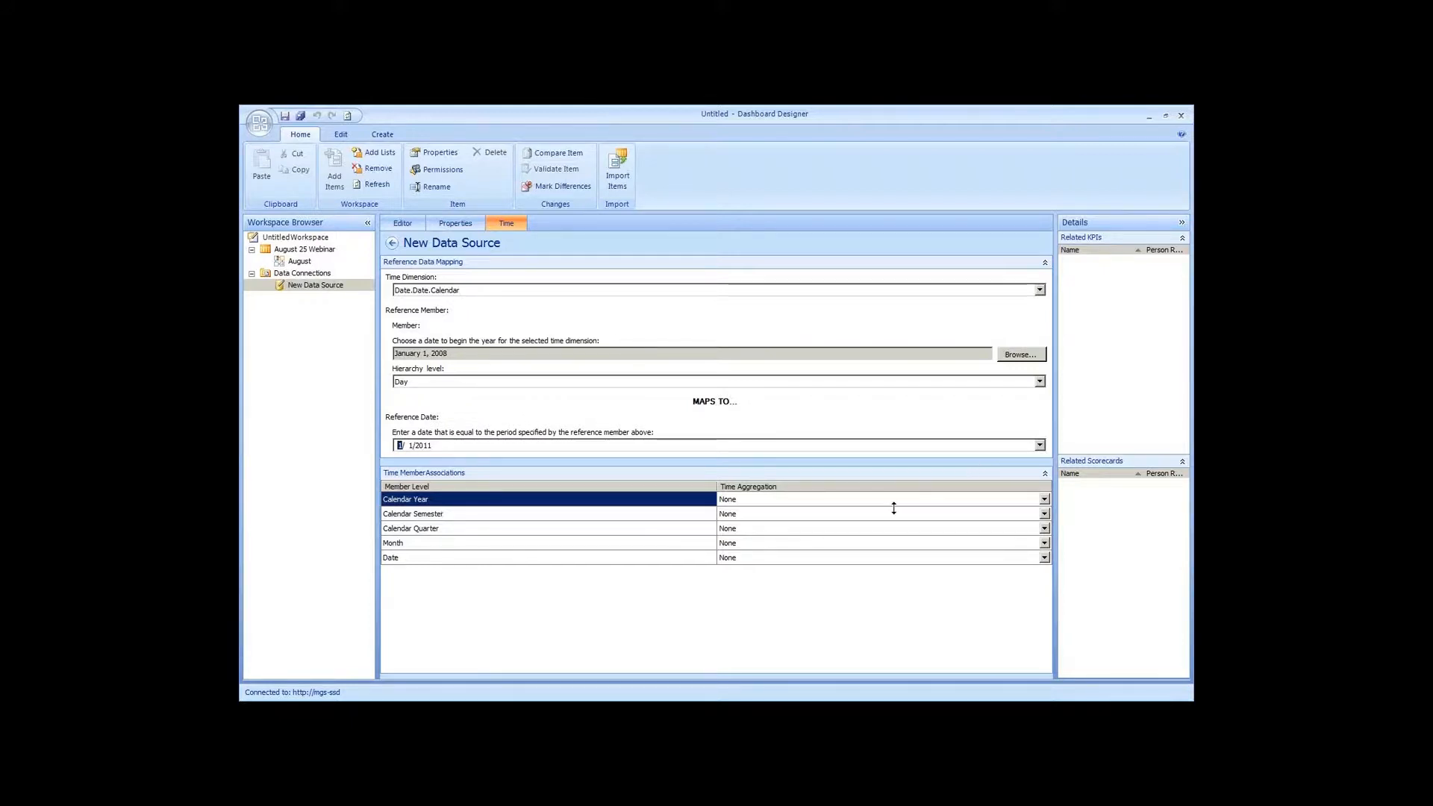
Associate the Calendar Year level with the Year time aggregation and Calendar Semester with Semester
{"action": "left_click", "coordinate": [859, 500]}
{"action": "left_click", "coordinate": [858, 501]}
{"action": "left_click", "coordinate": [842, 521]}
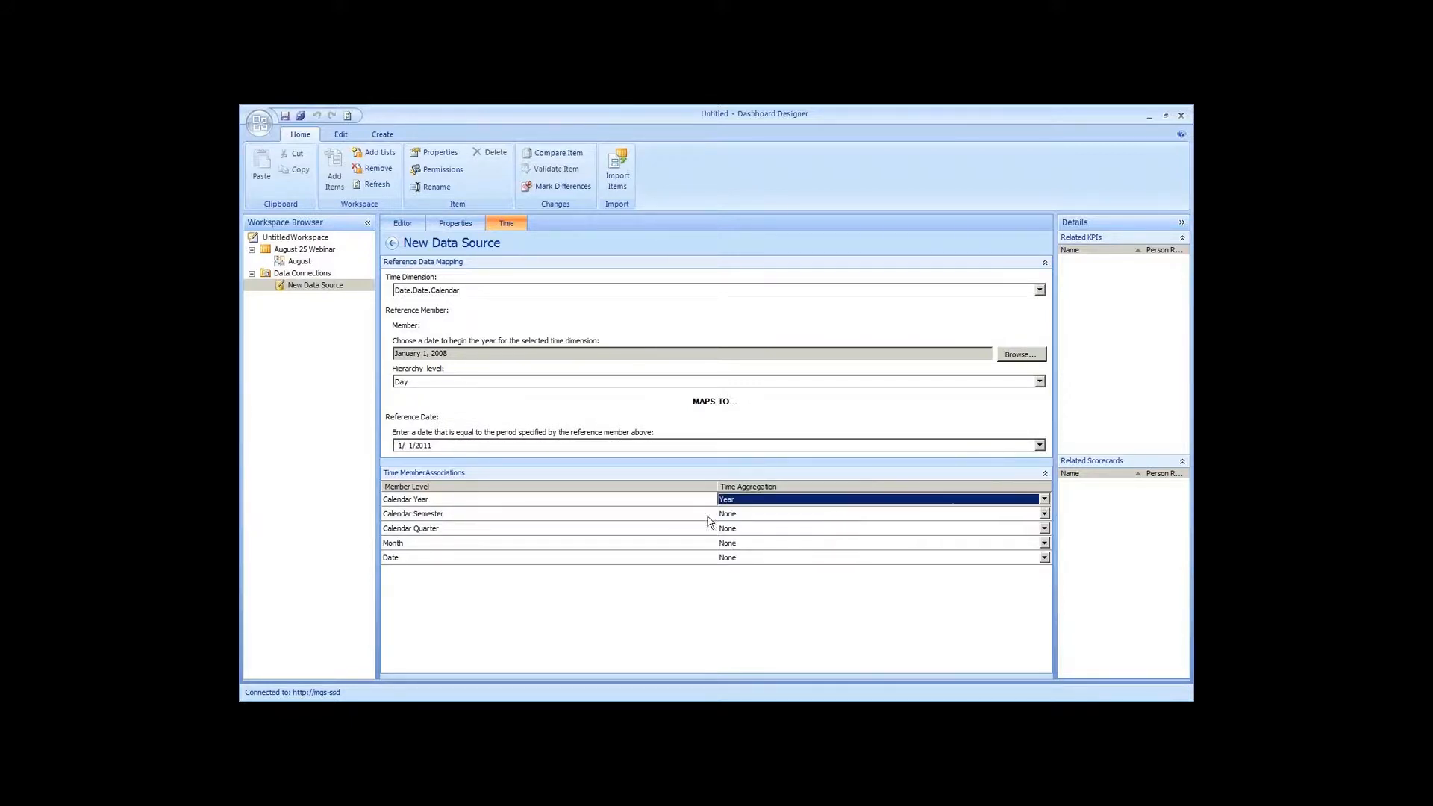
{"action": "left_click", "coordinate": [761, 516]}
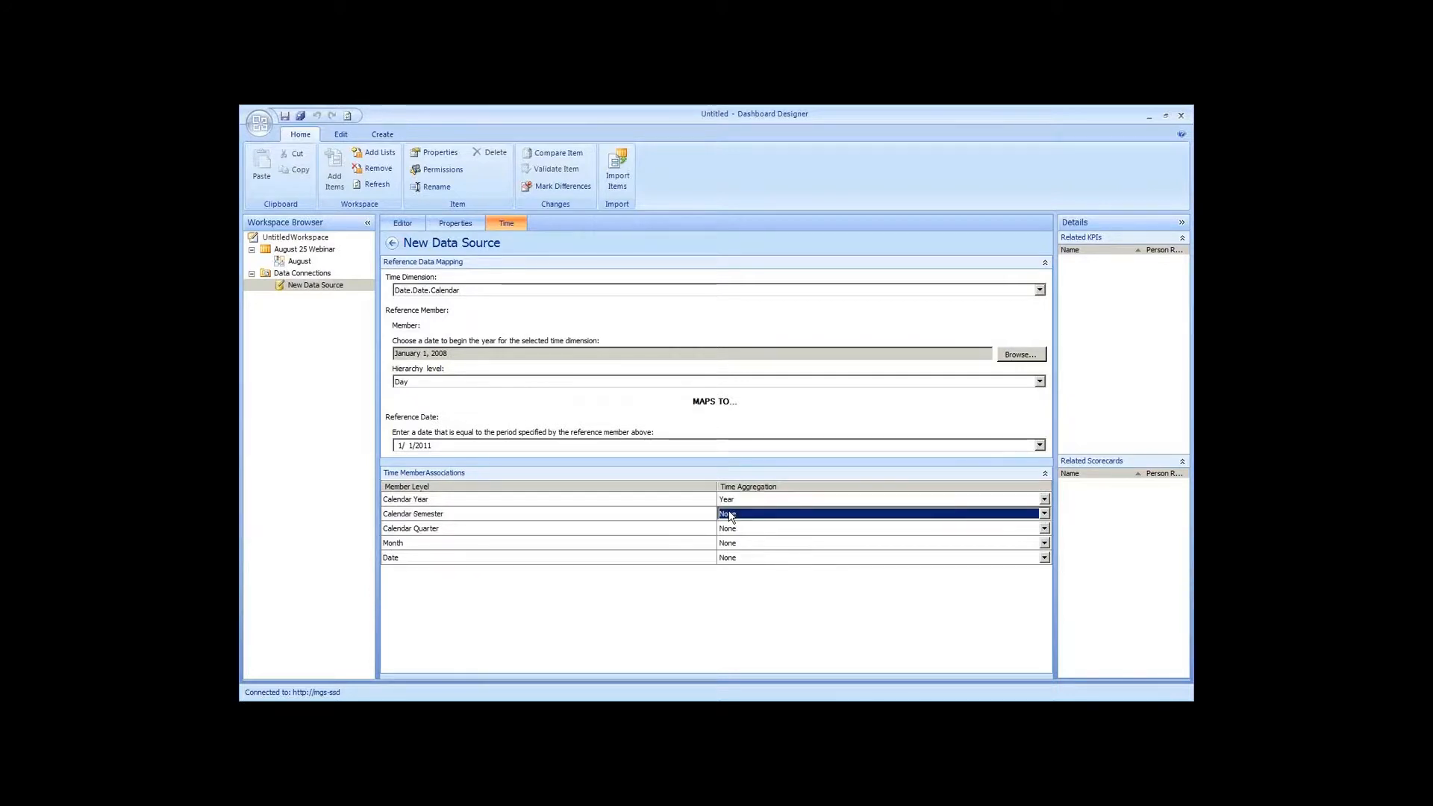
{"action": "left_click", "coordinate": [761, 516]}
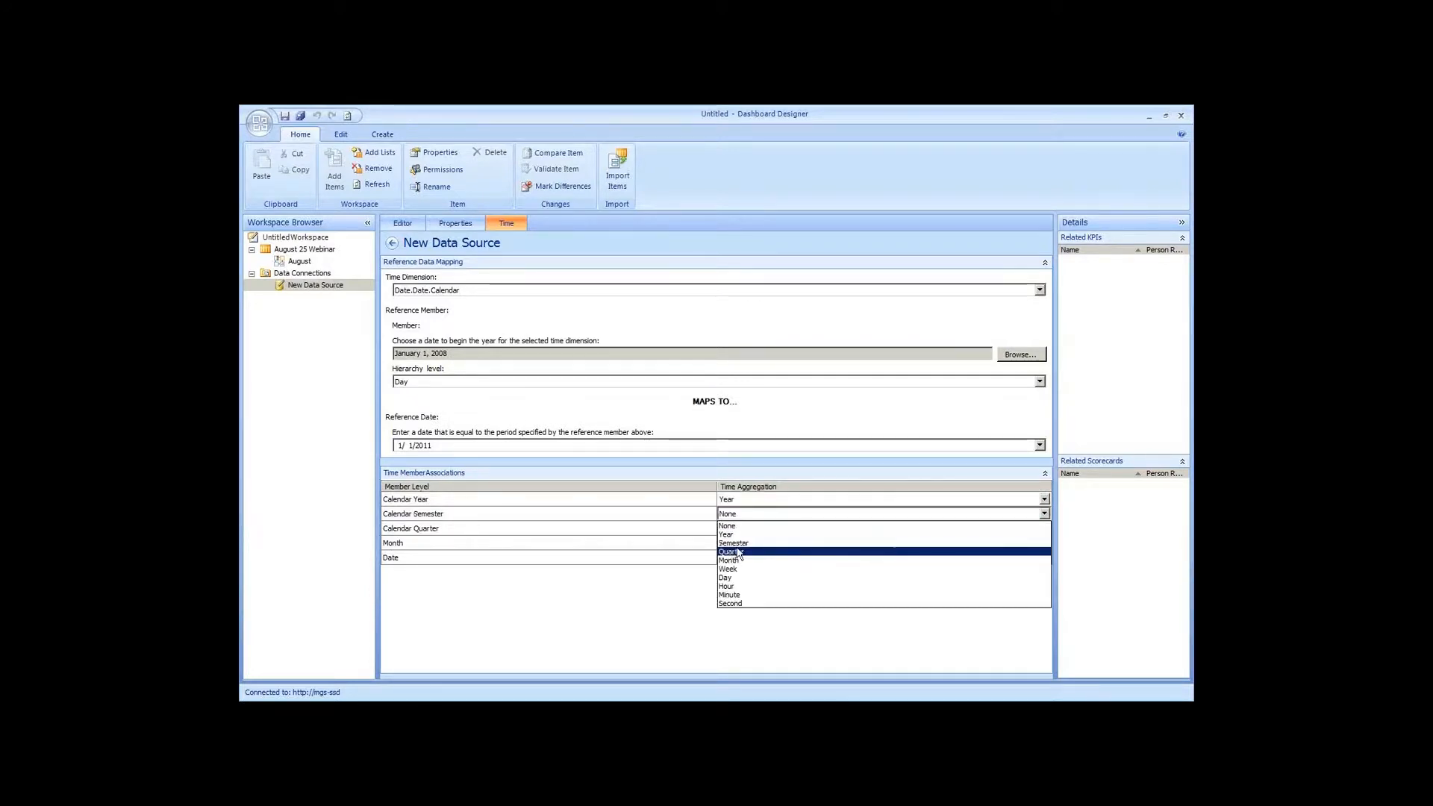
{"action": "left_click", "coordinate": [732, 542]}
Associate the Calendar Quarter, Month and Date levels with the Quarter, Month and Day time aggregations
{"action": "left_click", "coordinate": [751, 530]}
{"action": "left_click", "coordinate": [751, 530]}
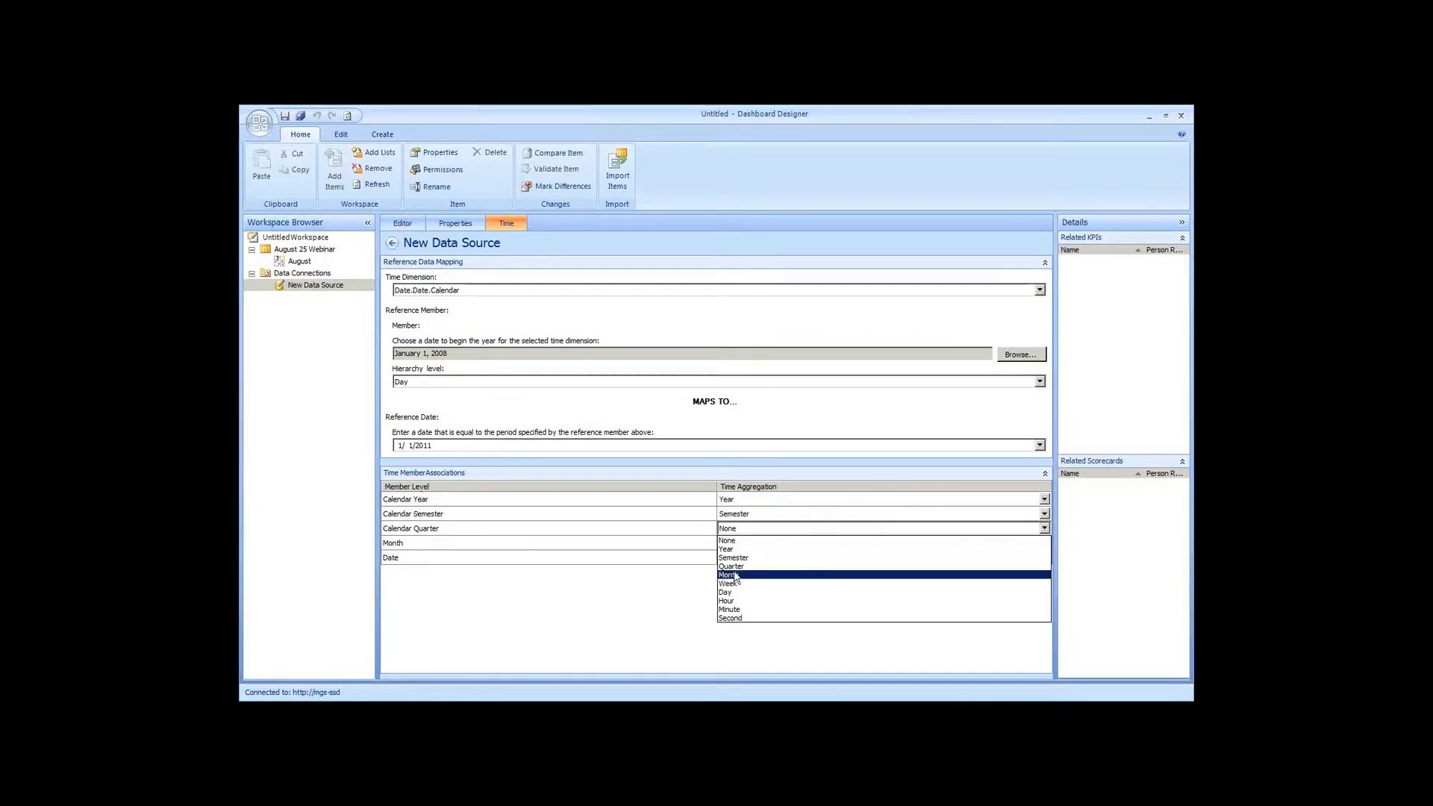
{"action": "left_click", "coordinate": [748, 566]}
{"action": "left_click", "coordinate": [751, 548]}
{"action": "left_click", "coordinate": [749, 548]}
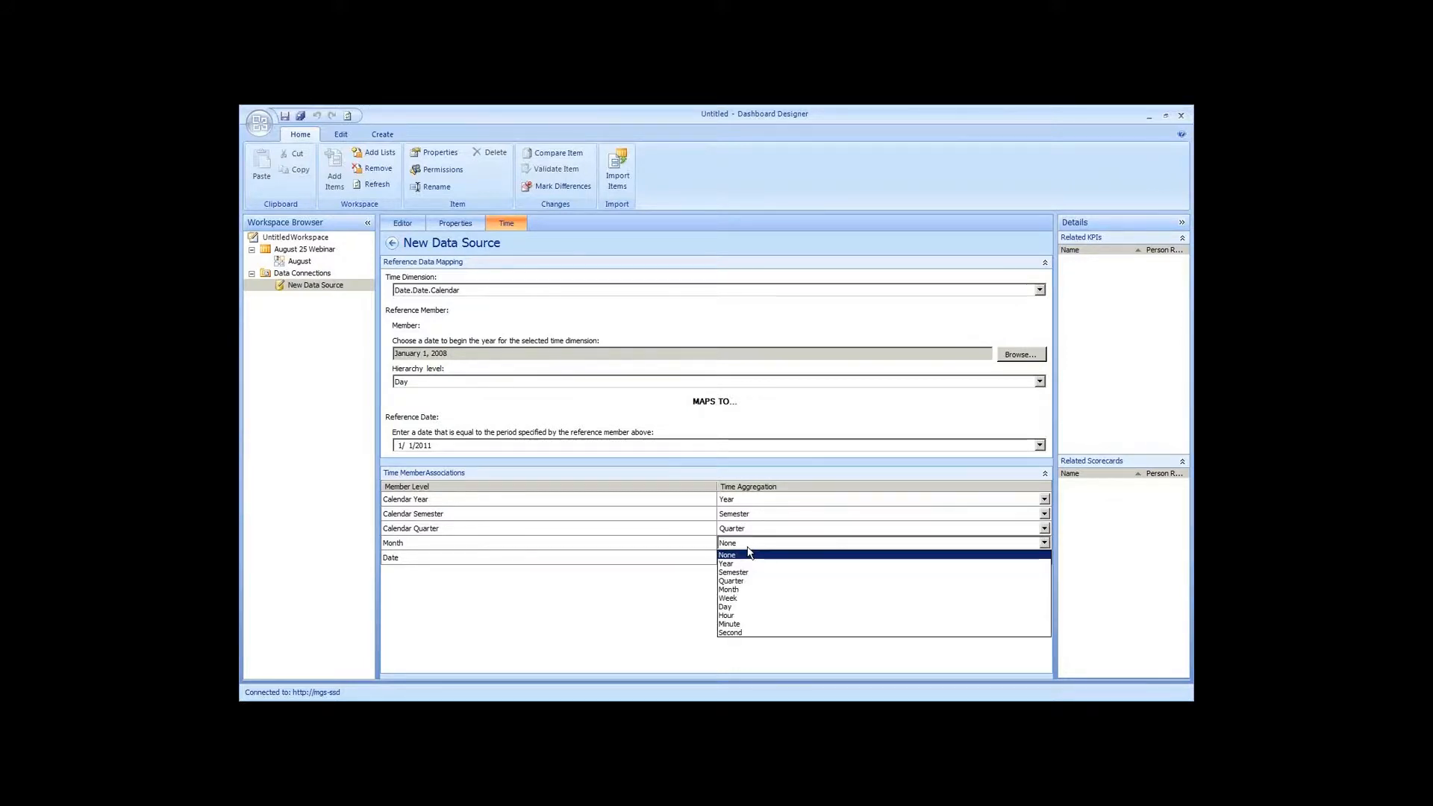
{"action": "left_click", "coordinate": [736, 592]}
{"action": "left_click", "coordinate": [747, 560]}
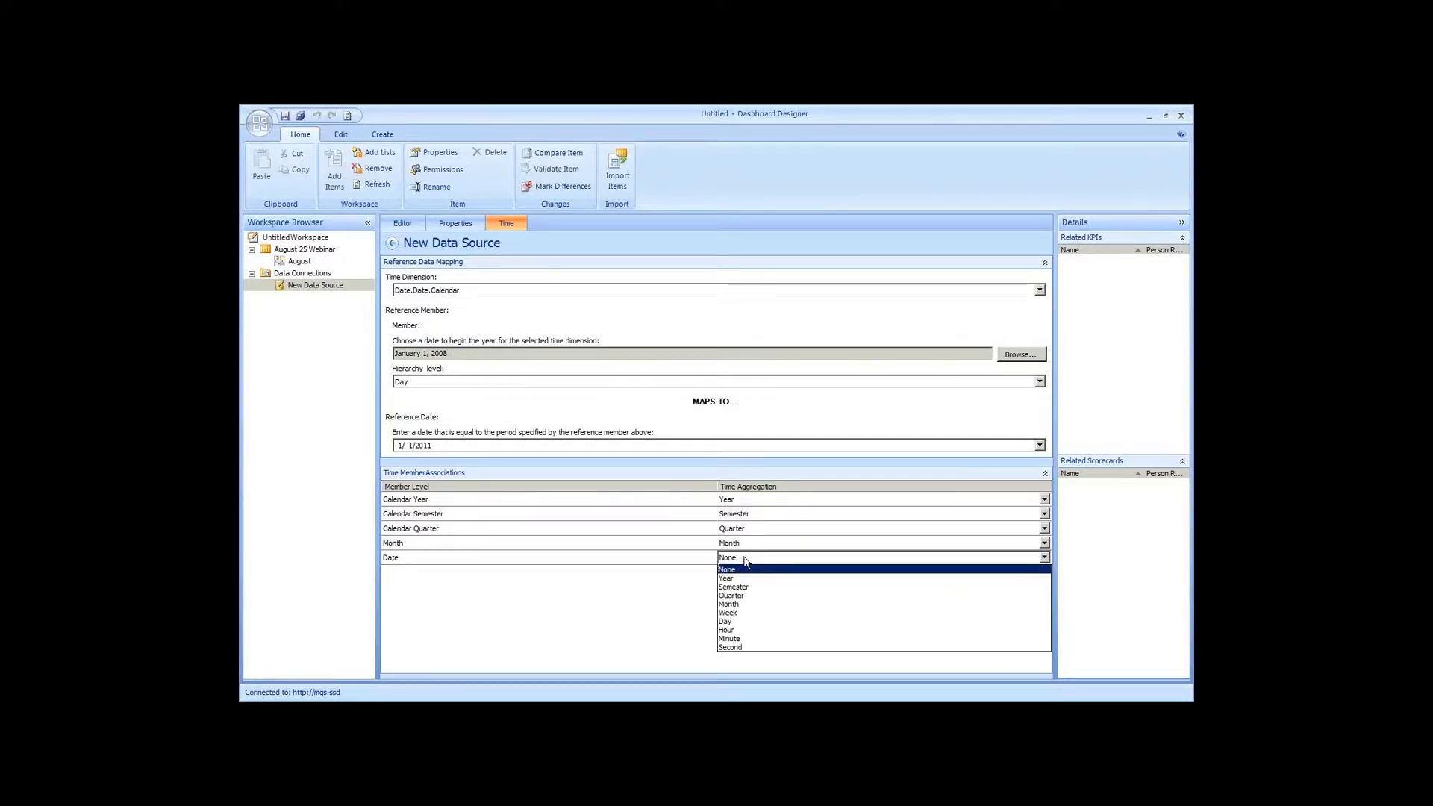
{"action": "left_click", "coordinate": [744, 624]}
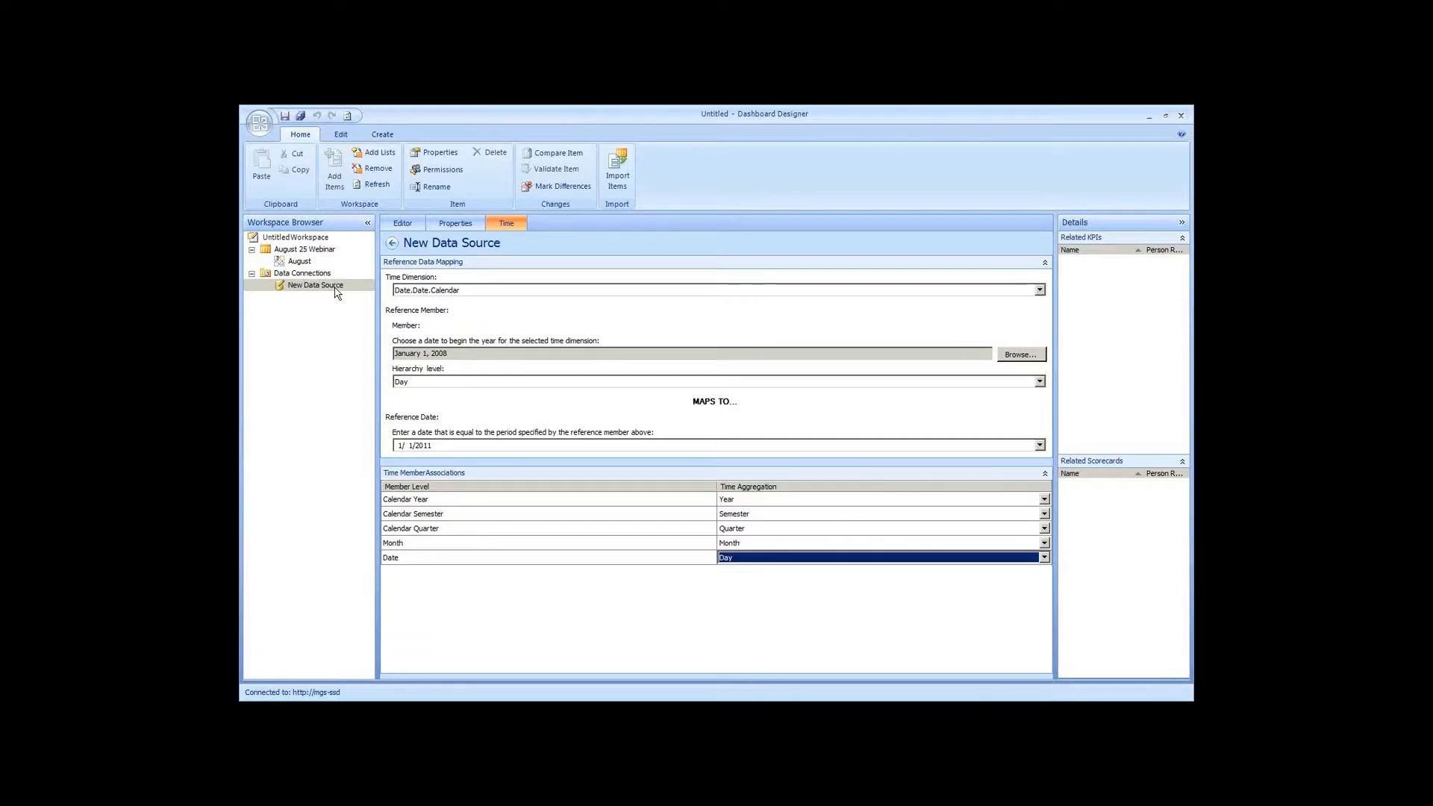
Rename the new data source as dsADW and save it
{"action": "right_click", "coordinate": [306, 290]}
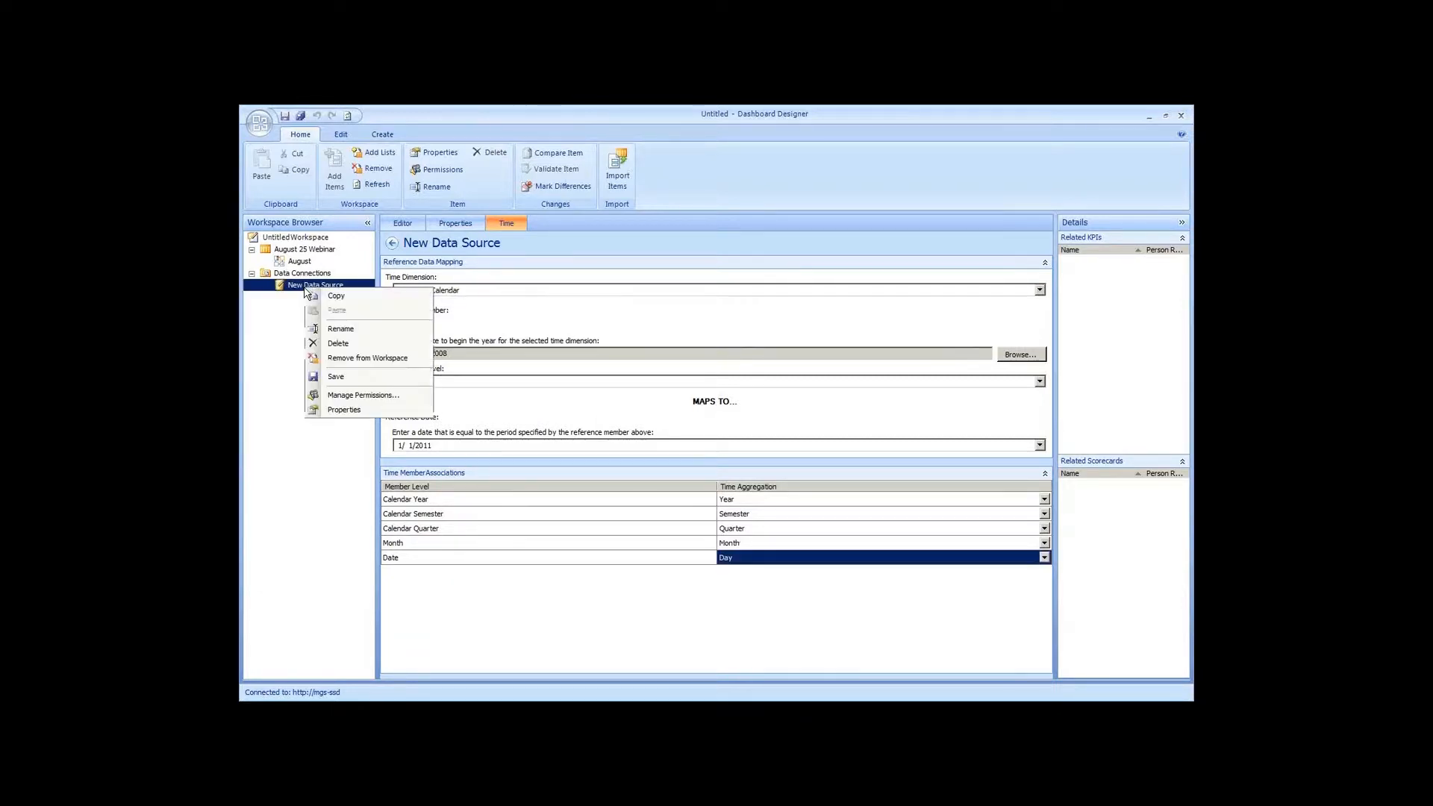
{"action": "left_click", "coordinate": [338, 331]}
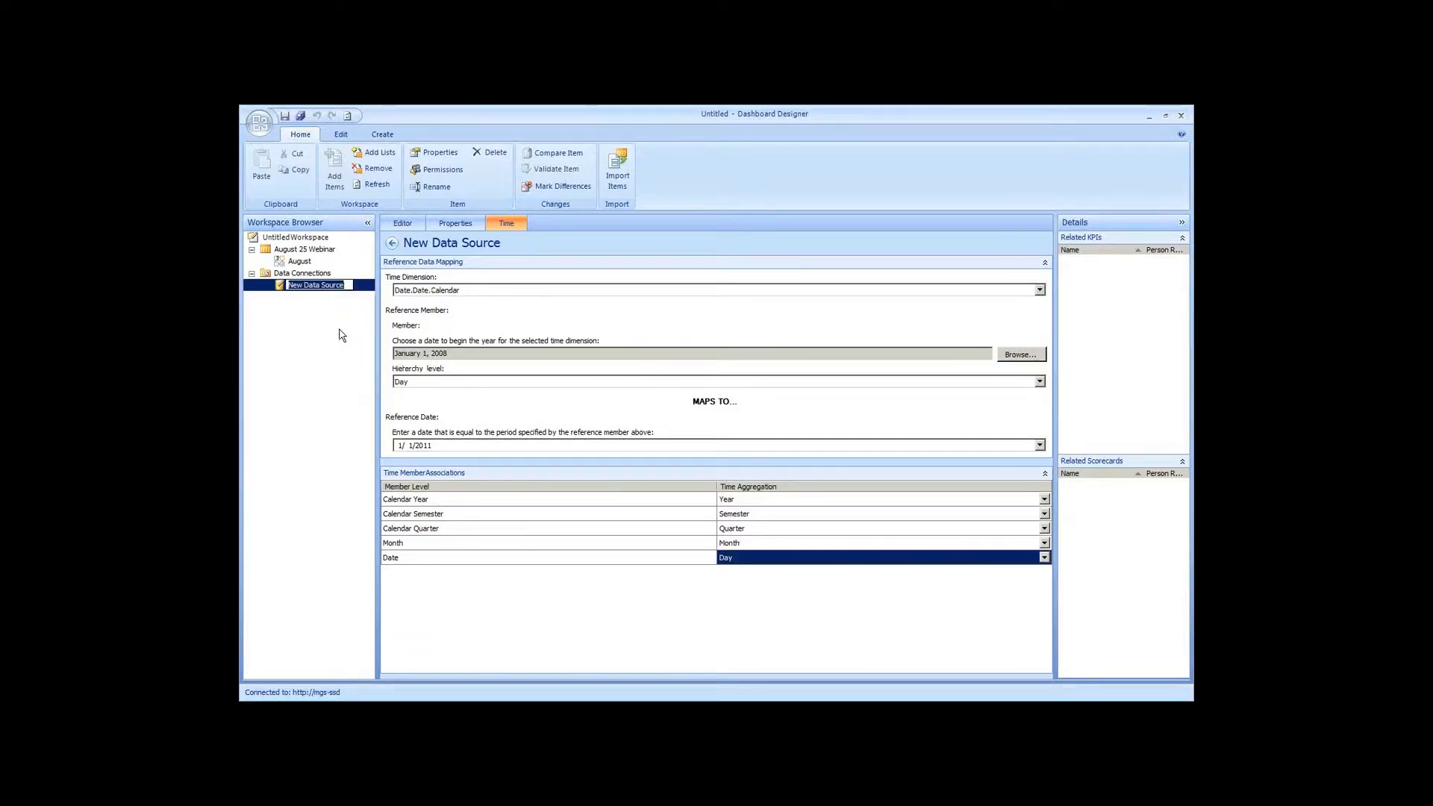
{"action": "type", "text": "dsADW"}
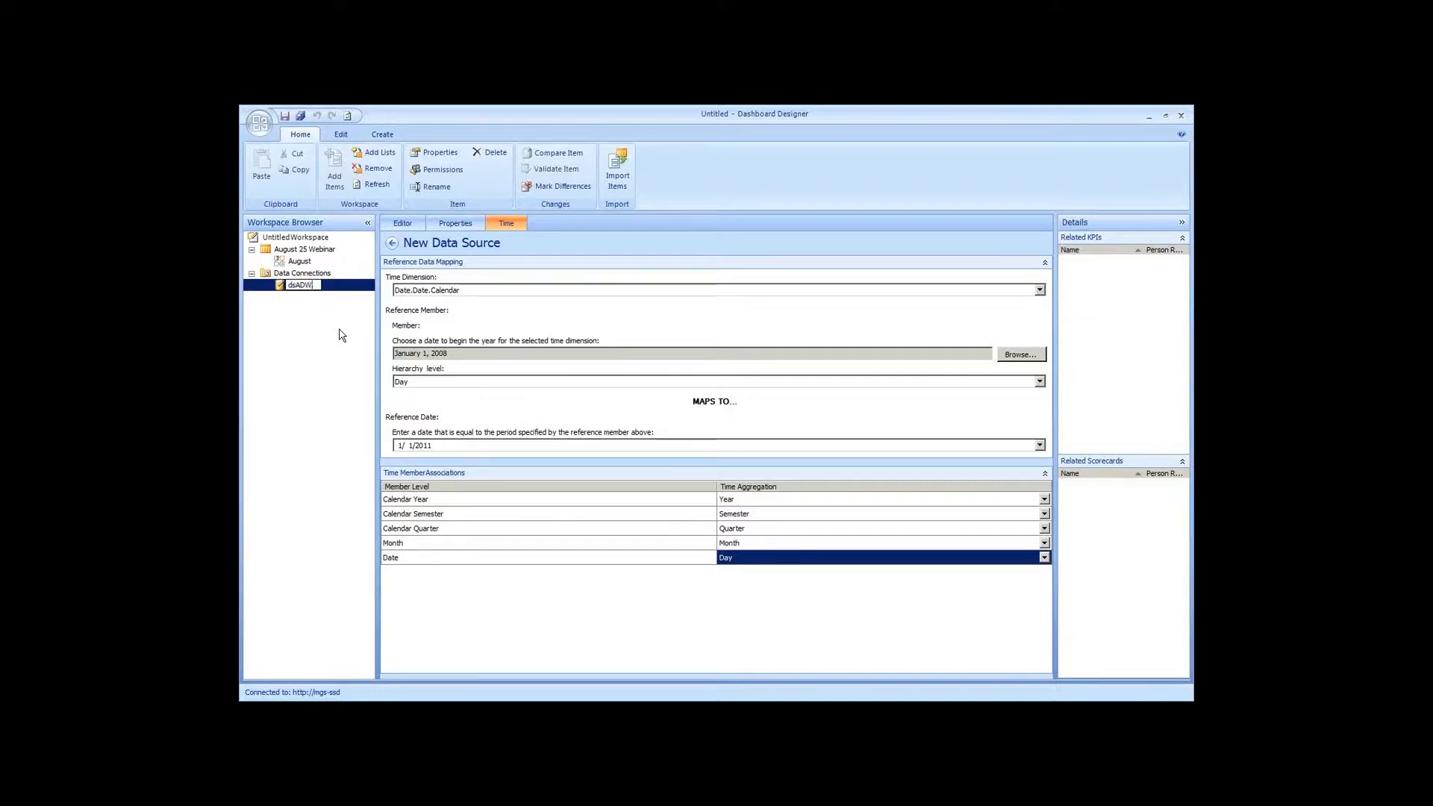
{"action": "key", "text": "Return"}
{"action": "right_click", "coordinate": [305, 291]}
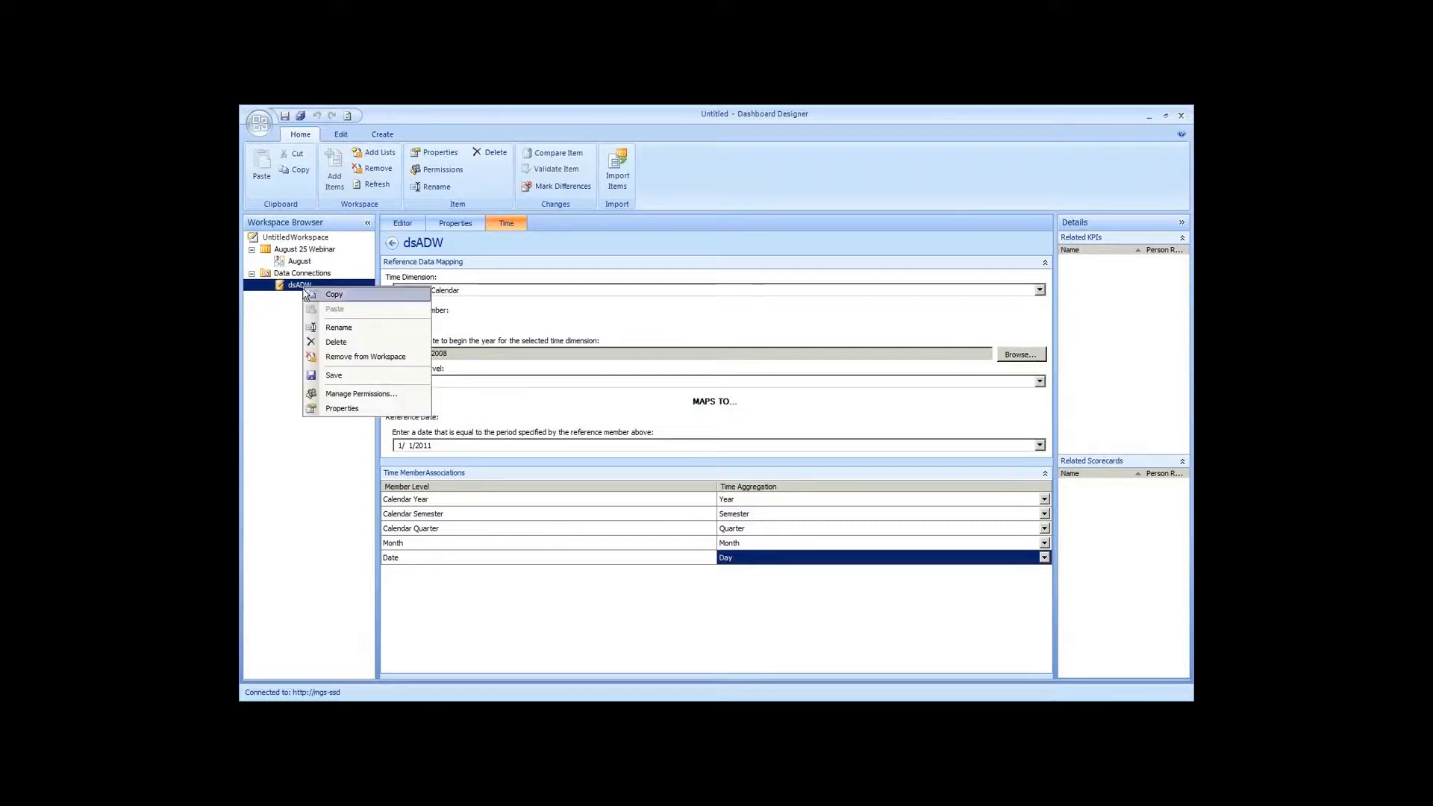
{"action": "left_click", "coordinate": [344, 354]}
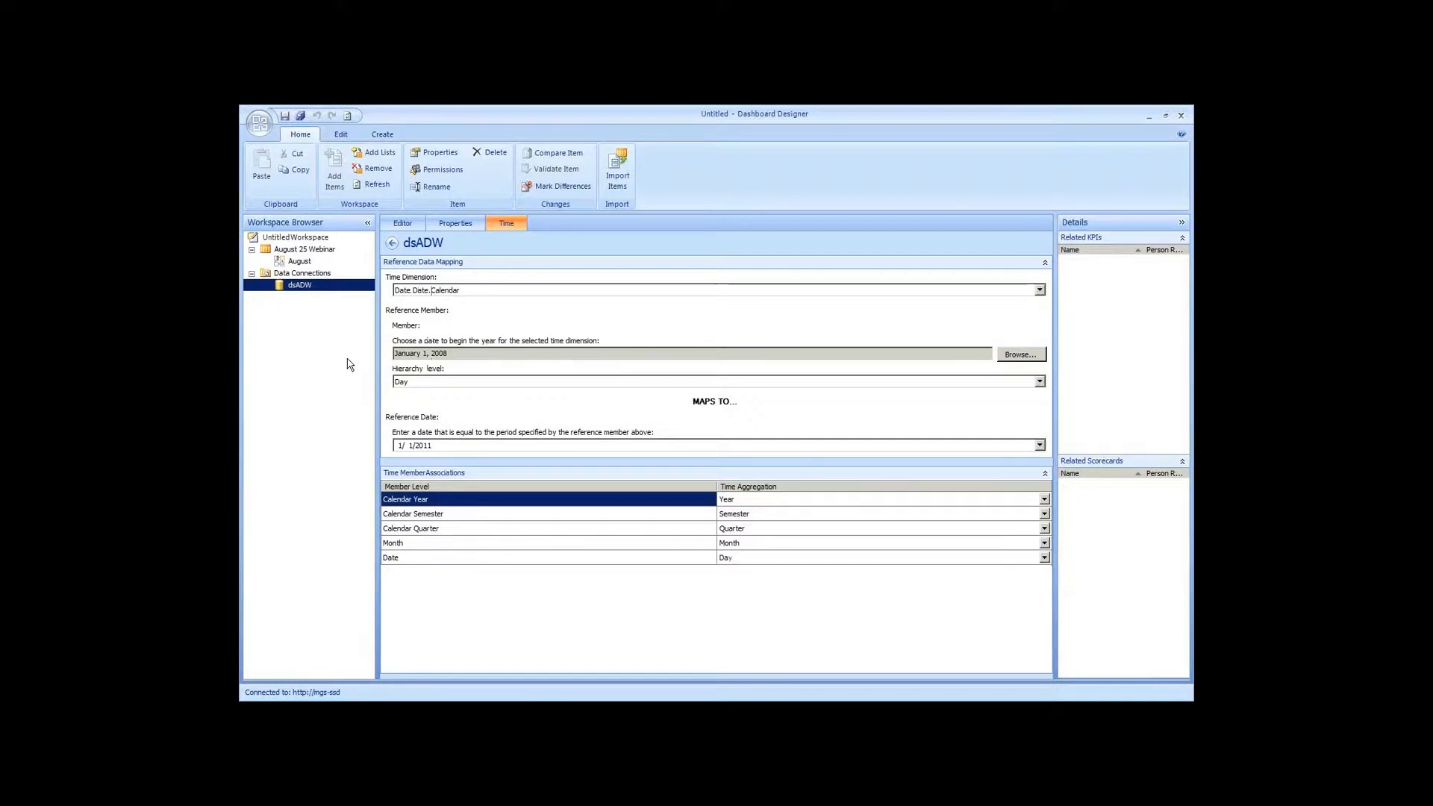
Start a new filter in the August 25 Webinar list using the Time Intelligence template
{"action": "left_click", "coordinate": [317, 273]}
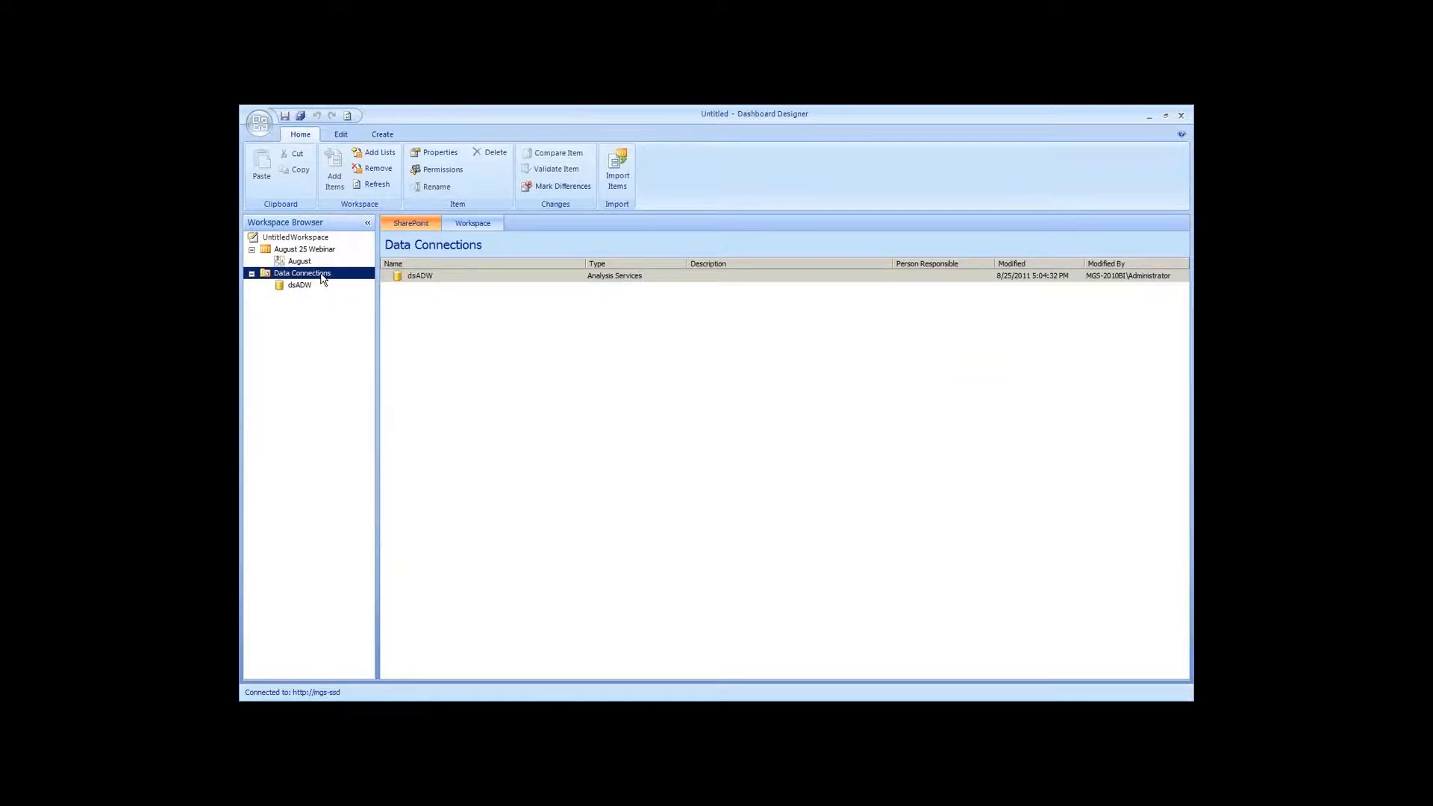
{"action": "right_click", "coordinate": [322, 279]}
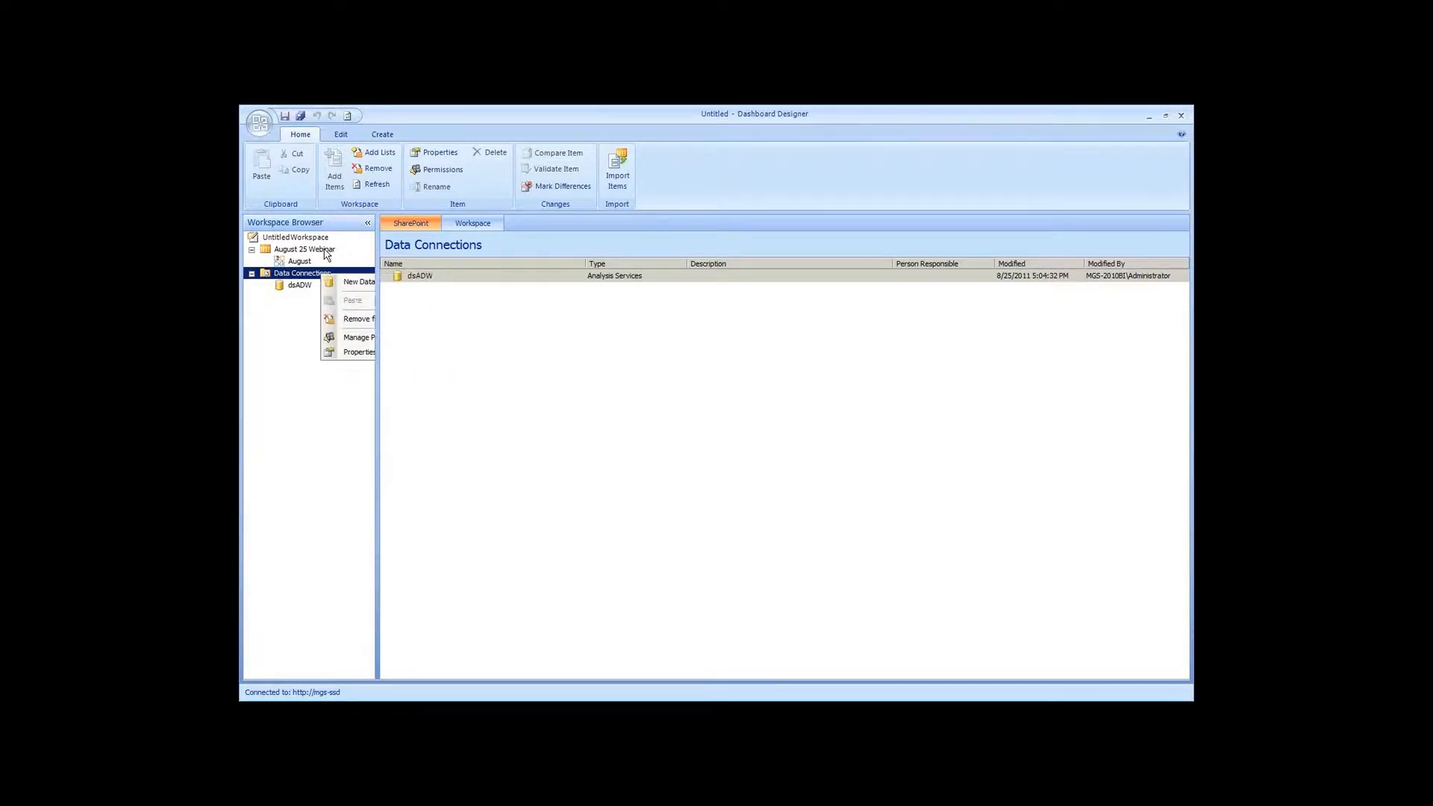
{"action": "left_click", "coordinate": [325, 256]}
{"action": "right_click", "coordinate": [325, 253]}
{"action": "mouse_move", "coordinate": [403, 257]}
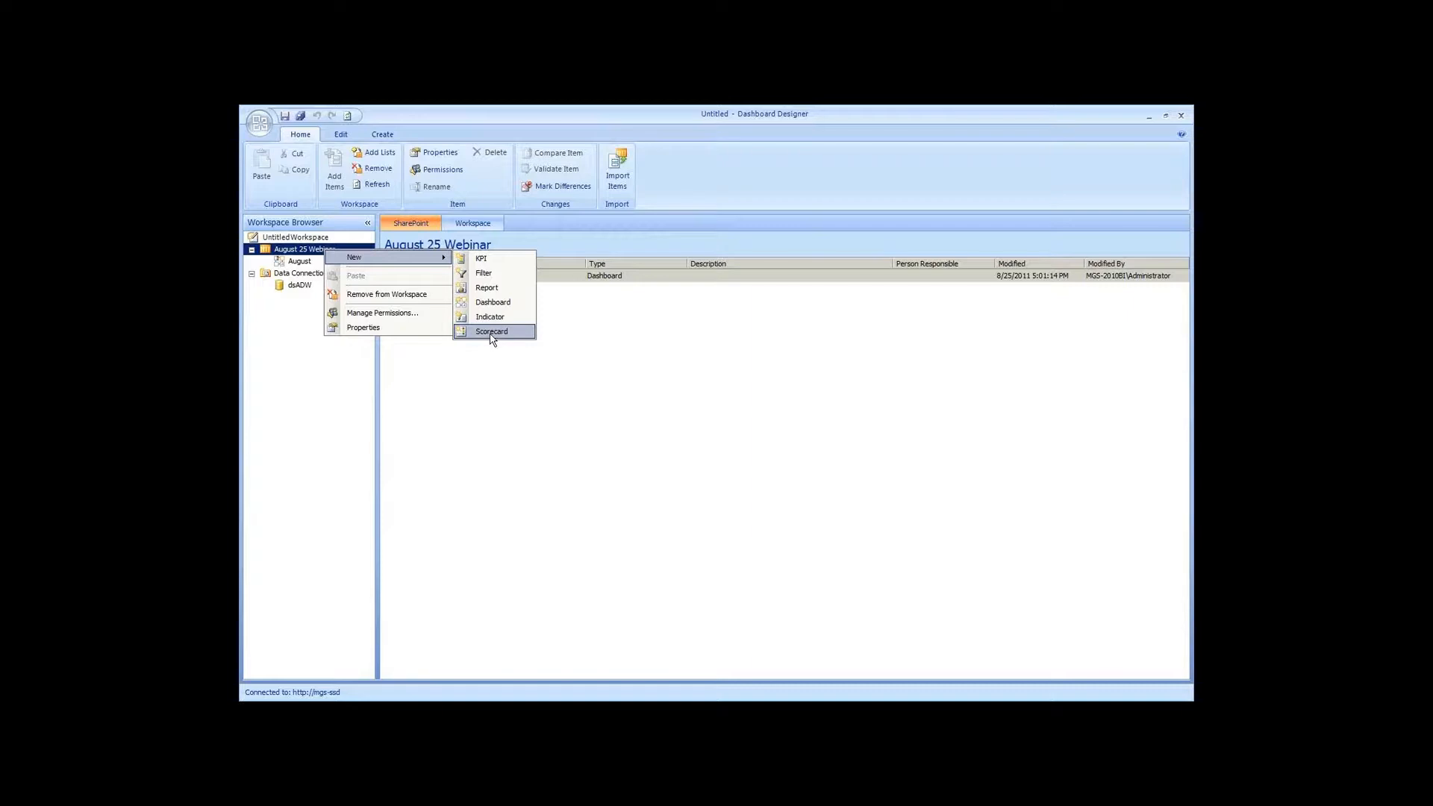
{"action": "left_click", "coordinate": [481, 273]}
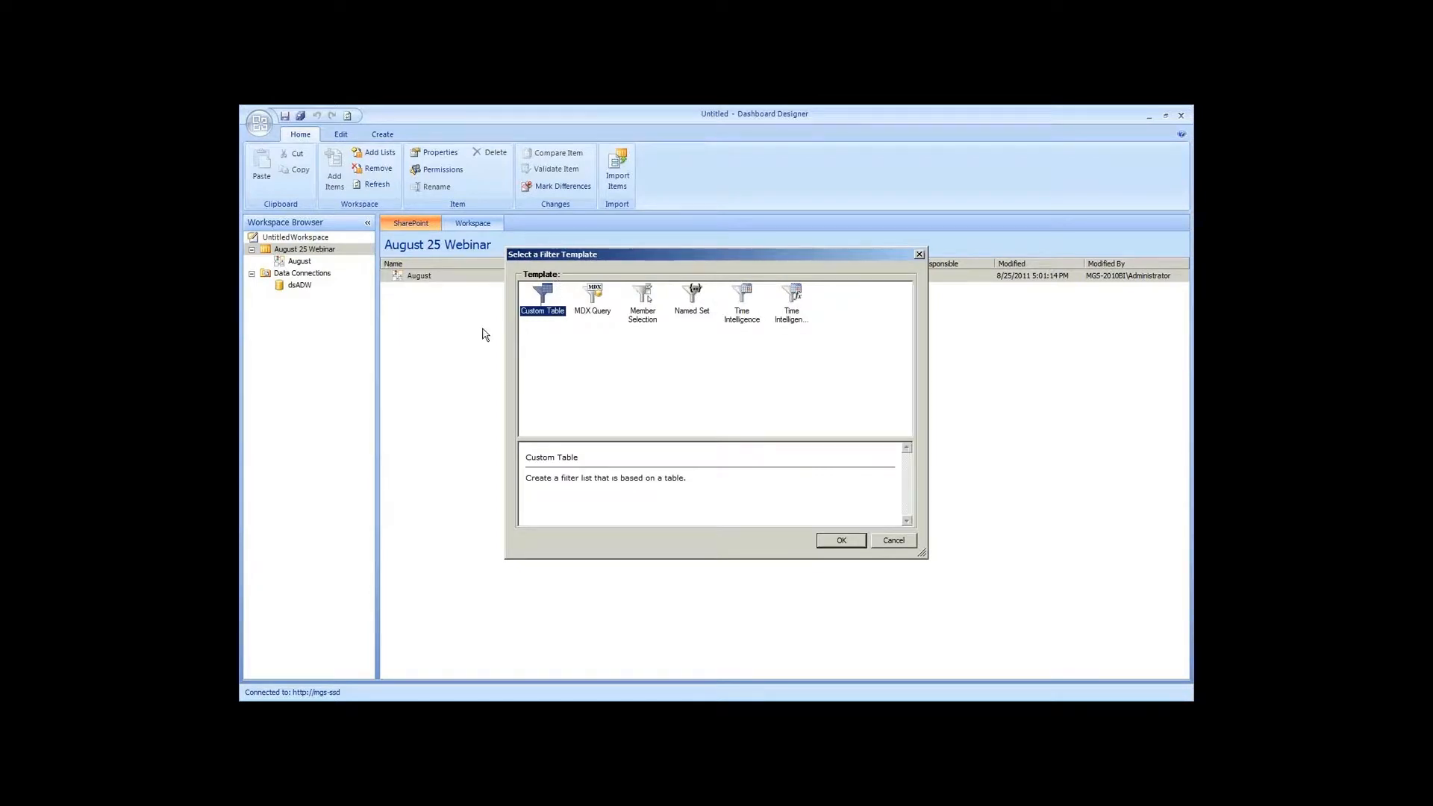
{"action": "left_click", "coordinate": [742, 328]}
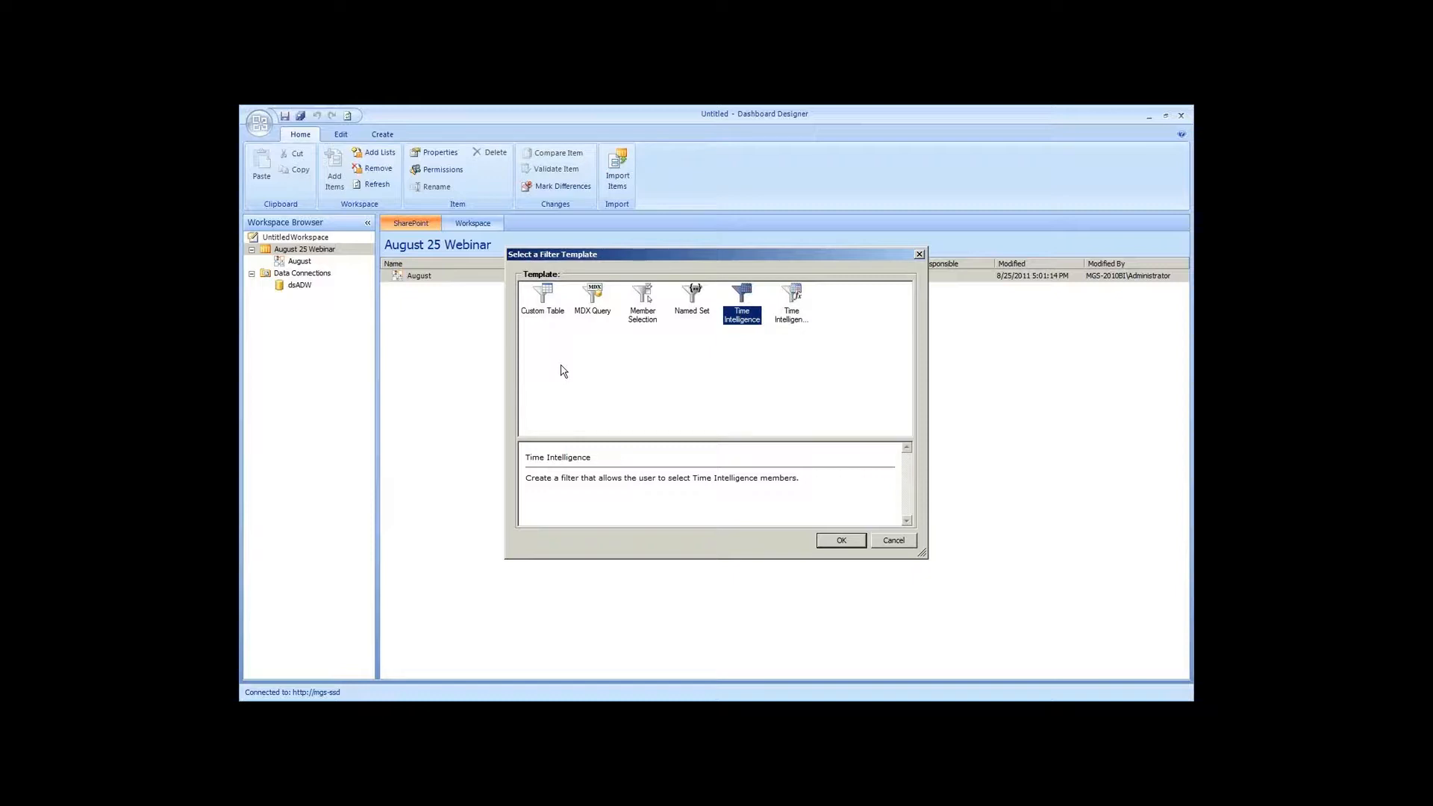
{"action": "left_click", "coordinate": [635, 318]}
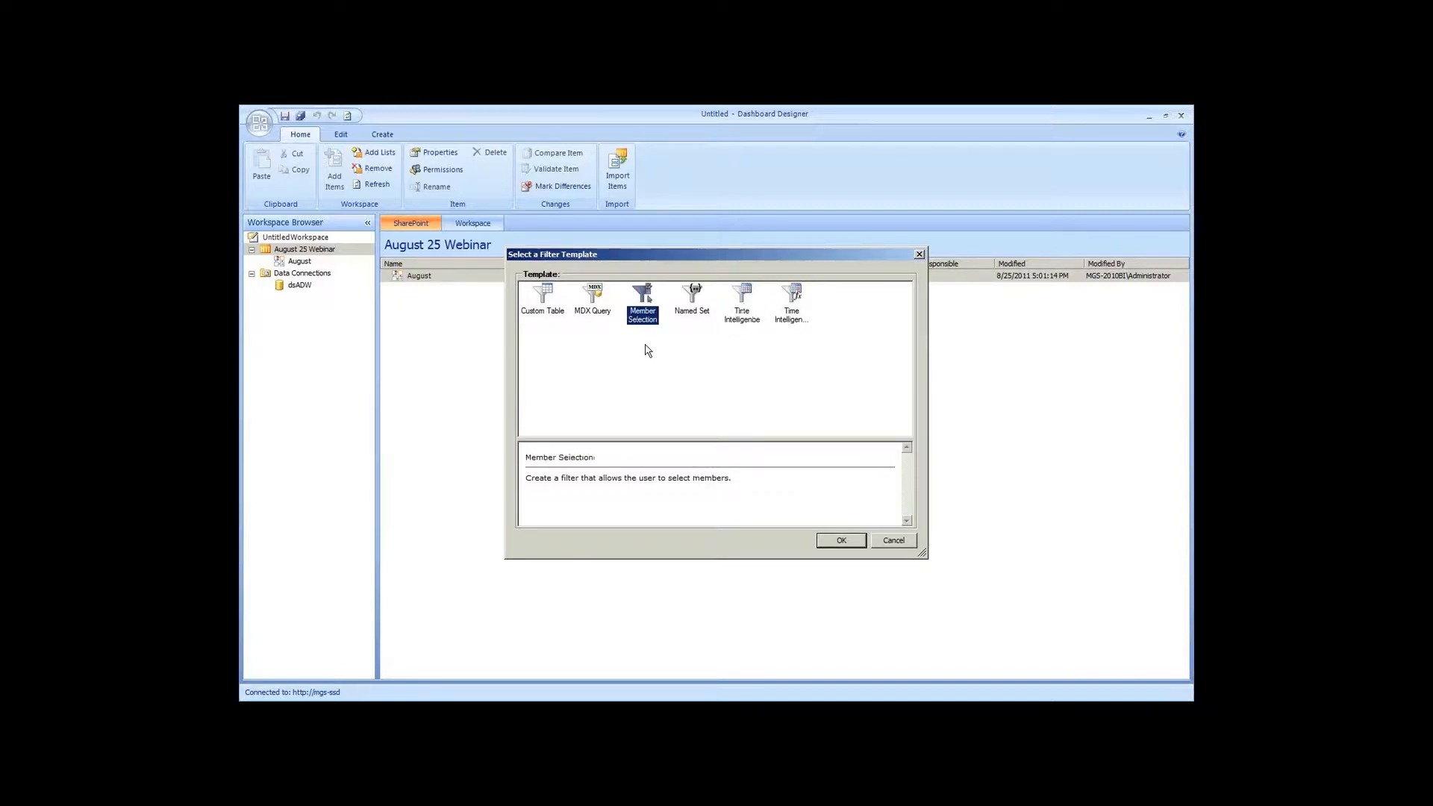
{"action": "left_click", "coordinate": [723, 323]}
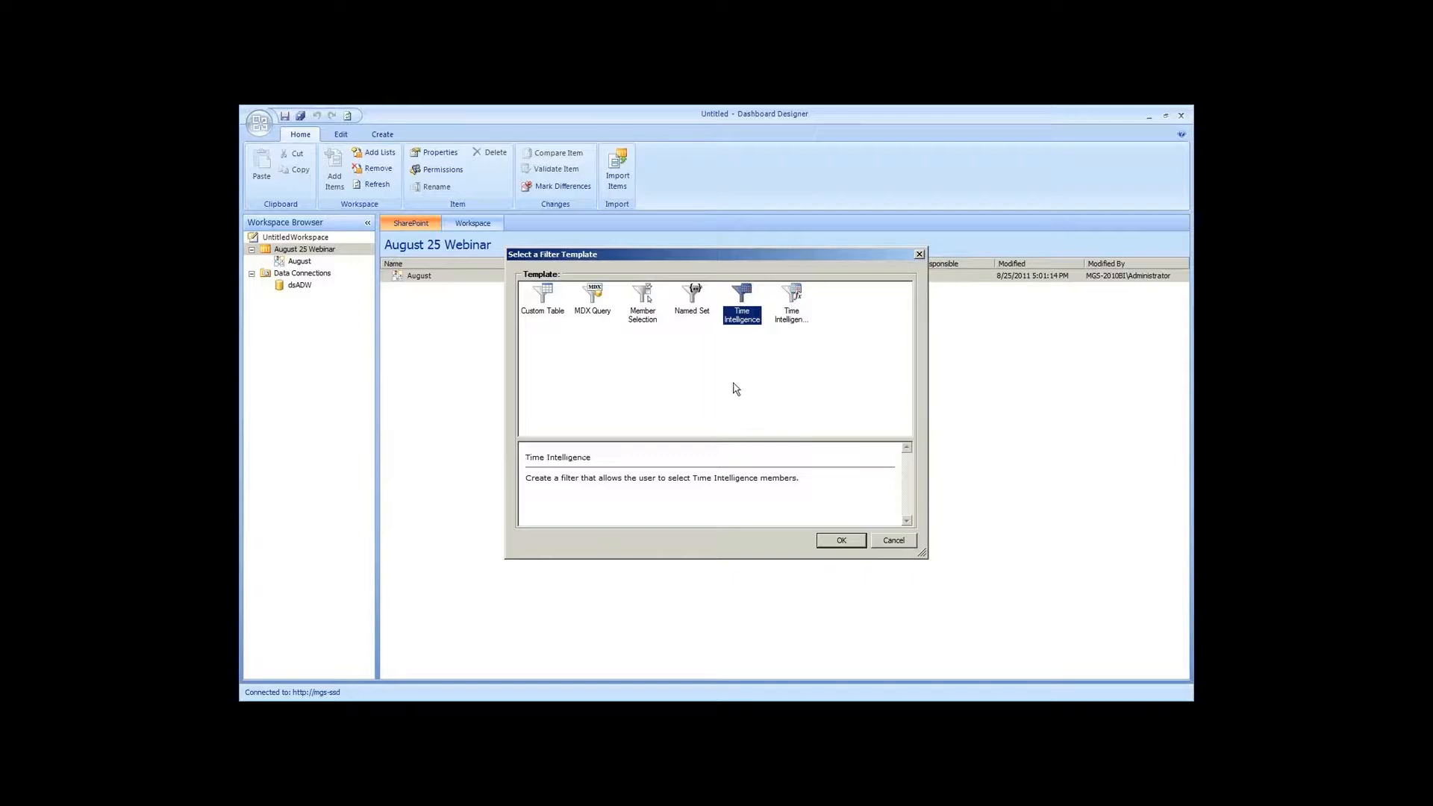
{"action": "left_click", "coordinate": [841, 540]}
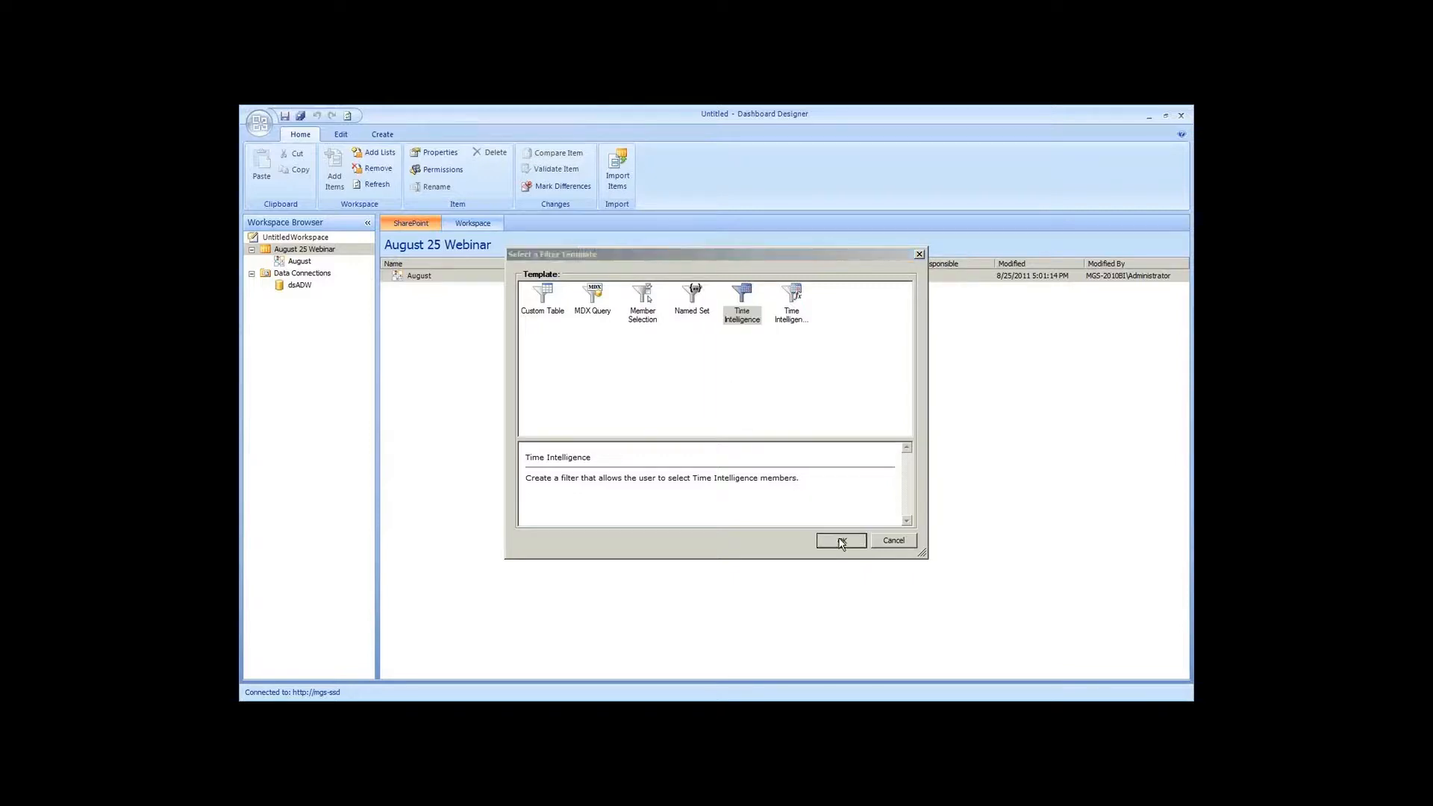
Add dsADW as the filter's data source and continue to the time formulas
{"action": "left_click", "coordinate": [666, 318]}
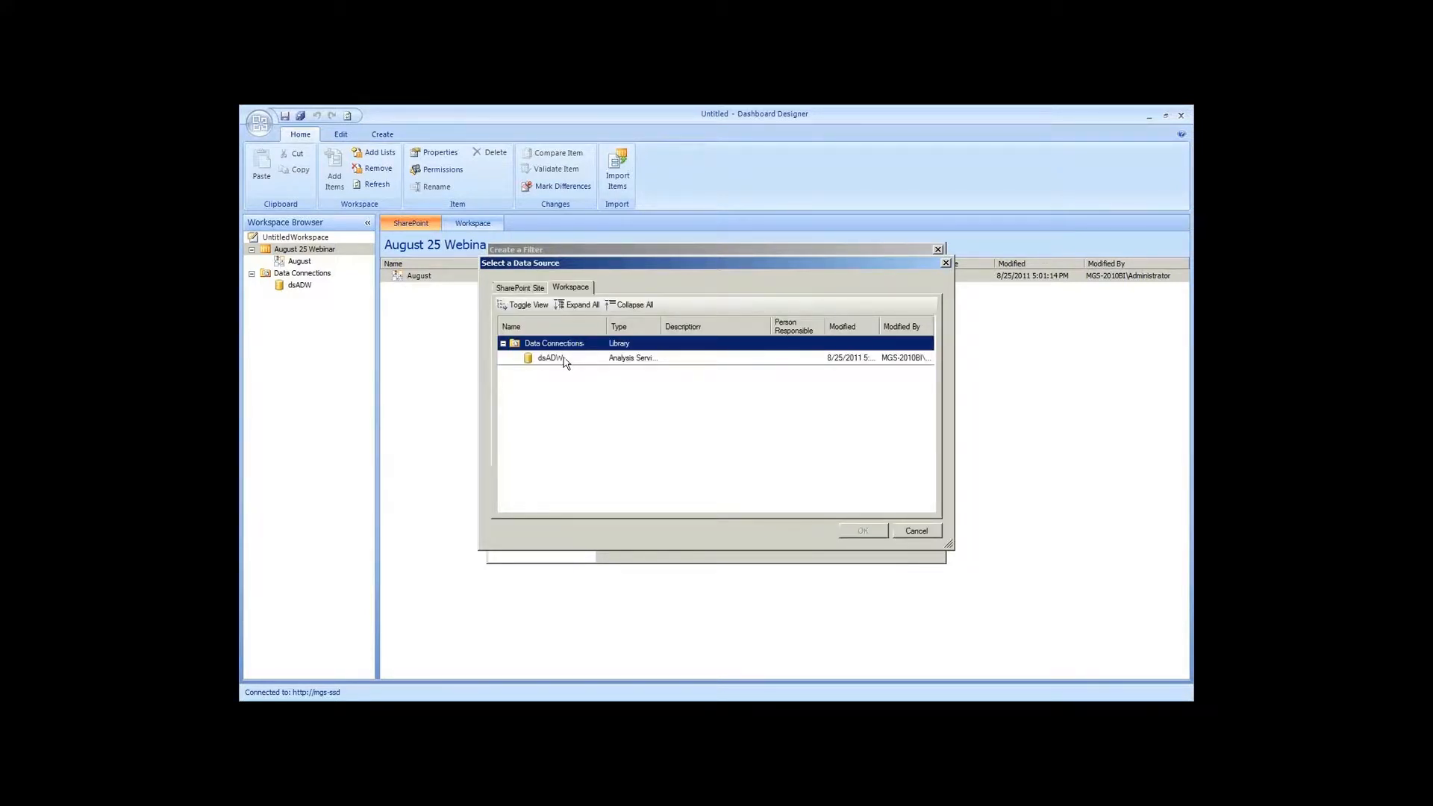
{"action": "left_click", "coordinate": [552, 358]}
{"action": "left_click", "coordinate": [863, 531]}
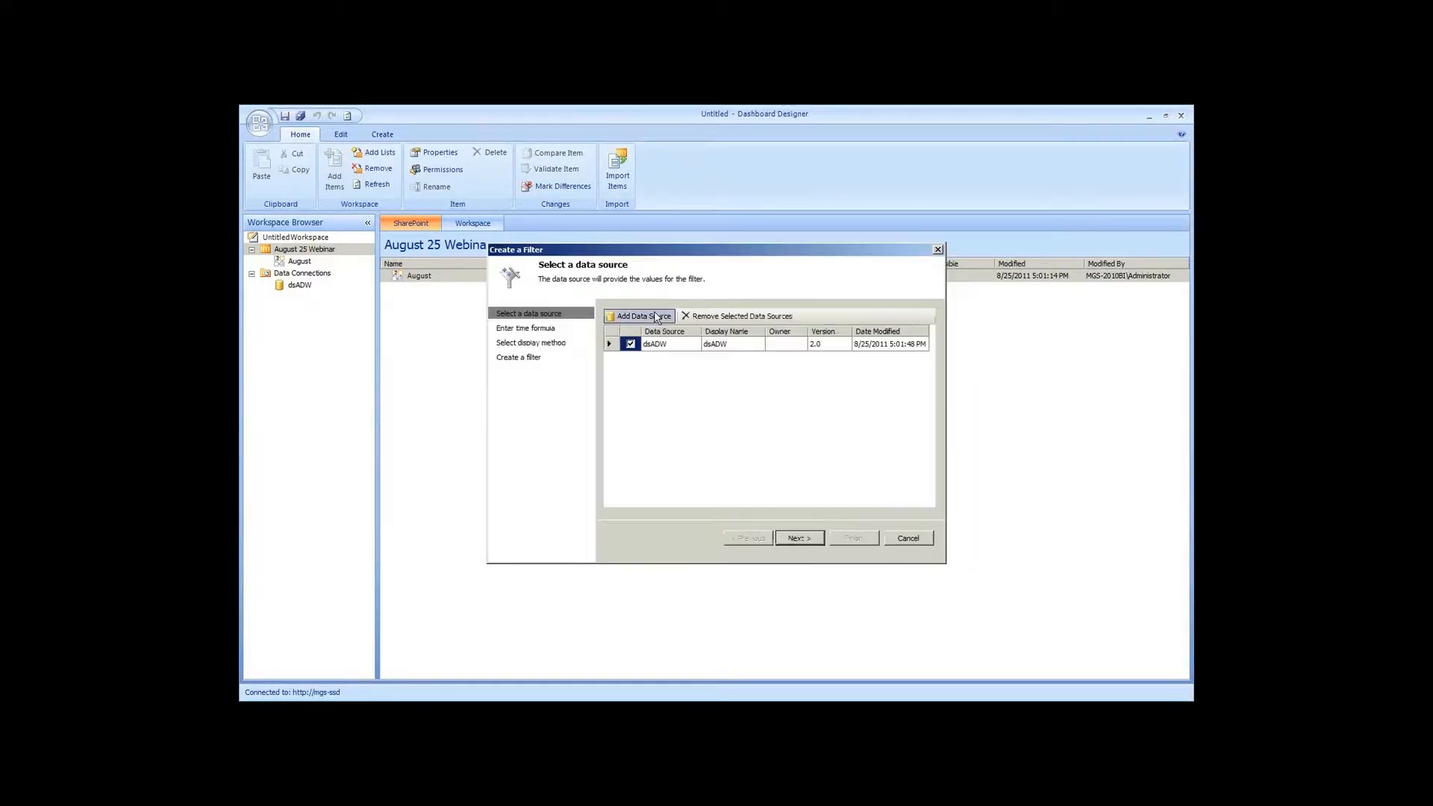
{"action": "left_click", "coordinate": [796, 538]}
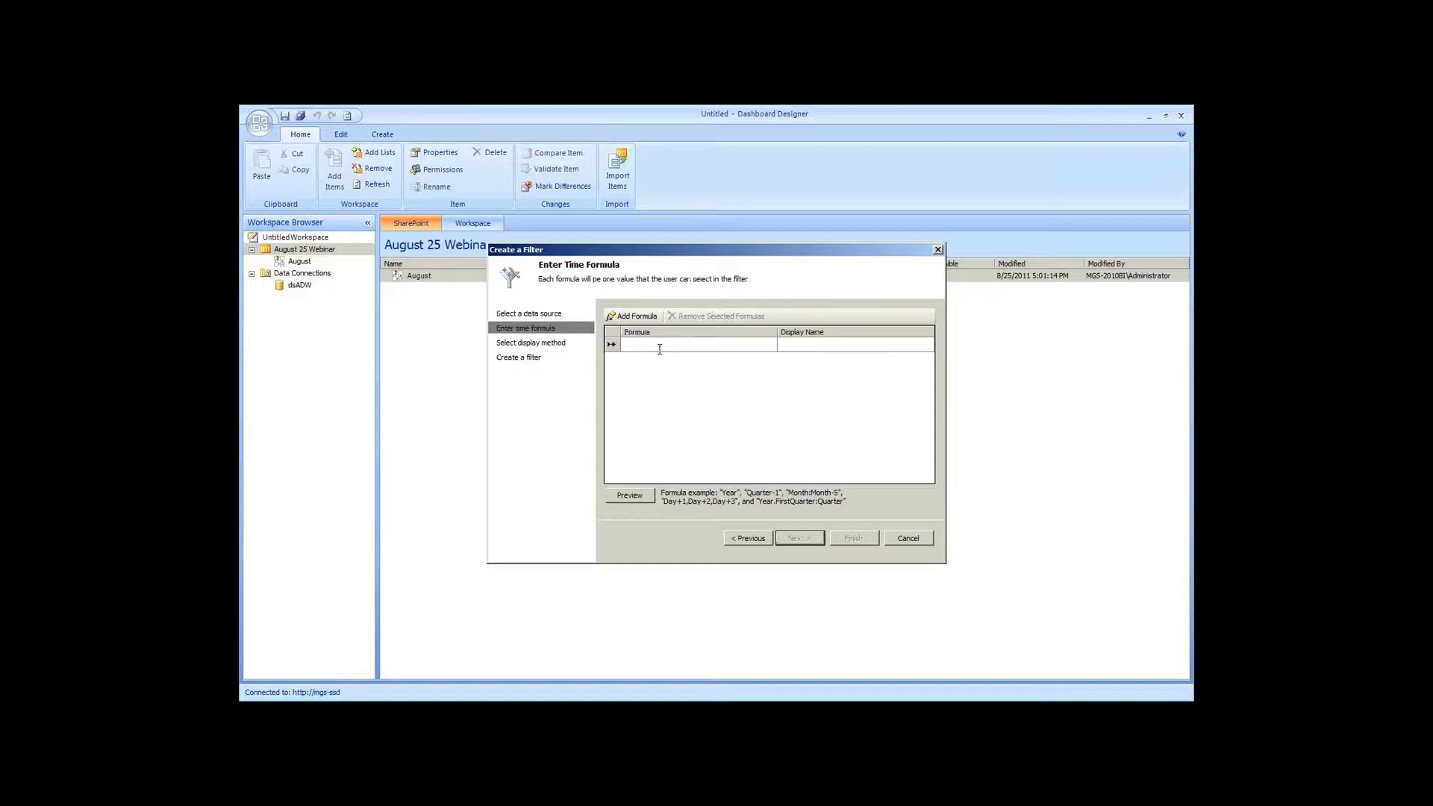
Add the time formulas Year, with display name This Year, and Month, with display name This Month
{"action": "type", "text": "Year"}
{"action": "key", "text": "Tab"}
{"action": "type", "text": "This Year"}
{"action": "left_click", "coordinate": [660, 357]}
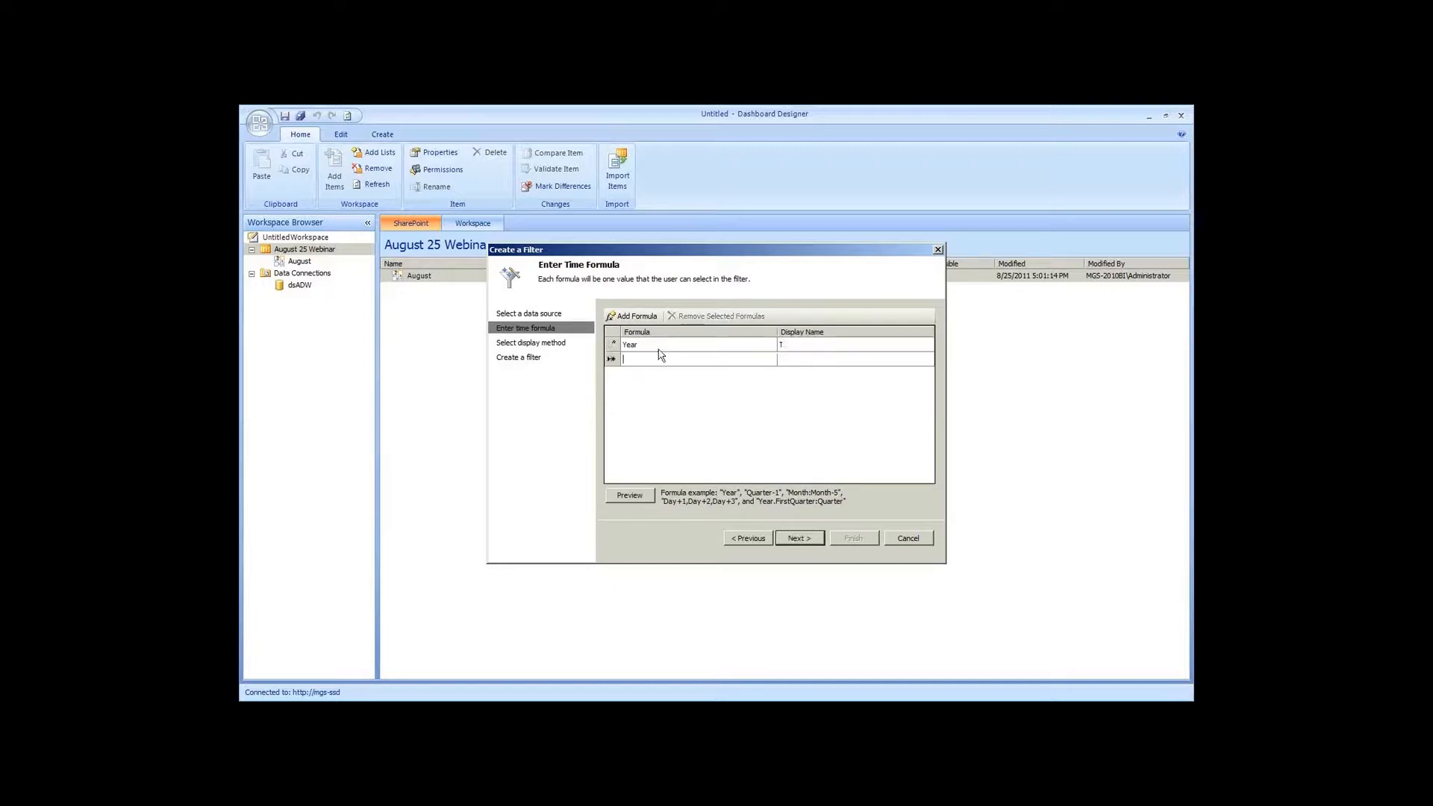
{"action": "type", "text": "Month"}
{"action": "key", "text": "Tab"}
{"action": "type", "text": "THis Month"}
{"action": "key", "text": "Tab"}
Add the time formula Day with display name Today
{"action": "type", "text": "Day"}
{"action": "key", "text": "Tab"}
{"action": "type", "text": "Today"}
{"action": "key", "text": "Tab"}
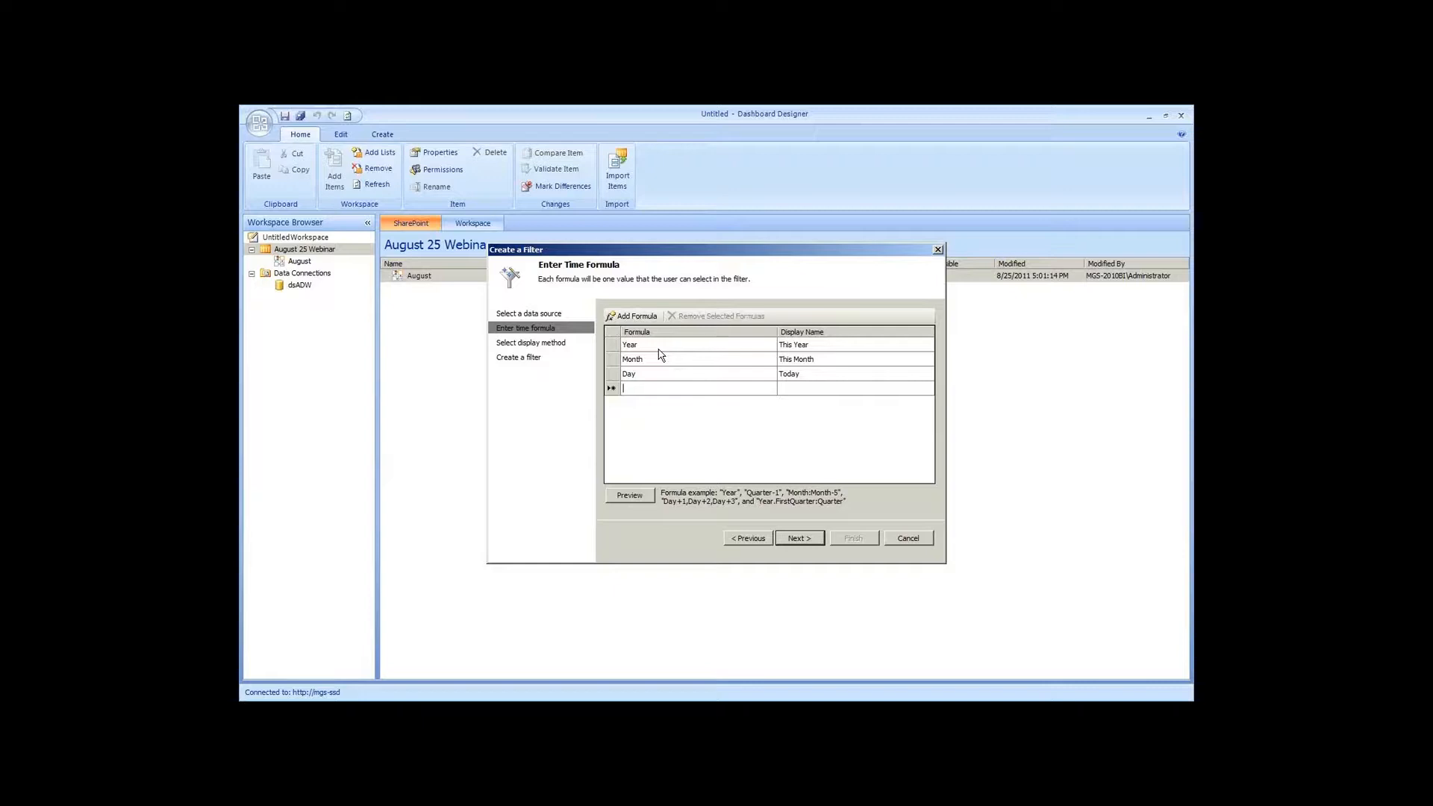
Add the time formula Month-12:Month-1 with display name Rolling Months
{"action": "type", "text": "Month-12"}
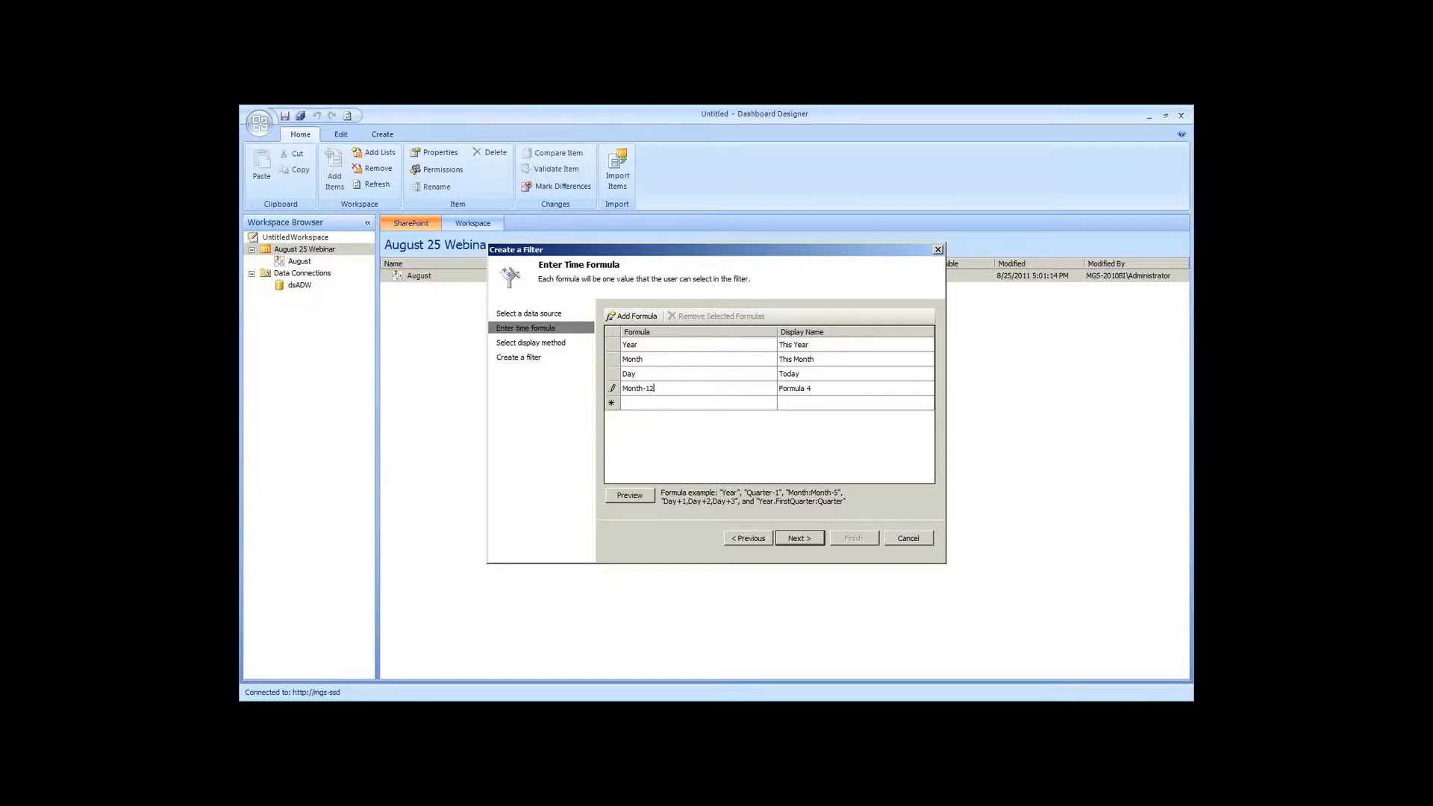
{"action": "type", "text": ":Month"}
{"action": "key", "text": "Tab"}
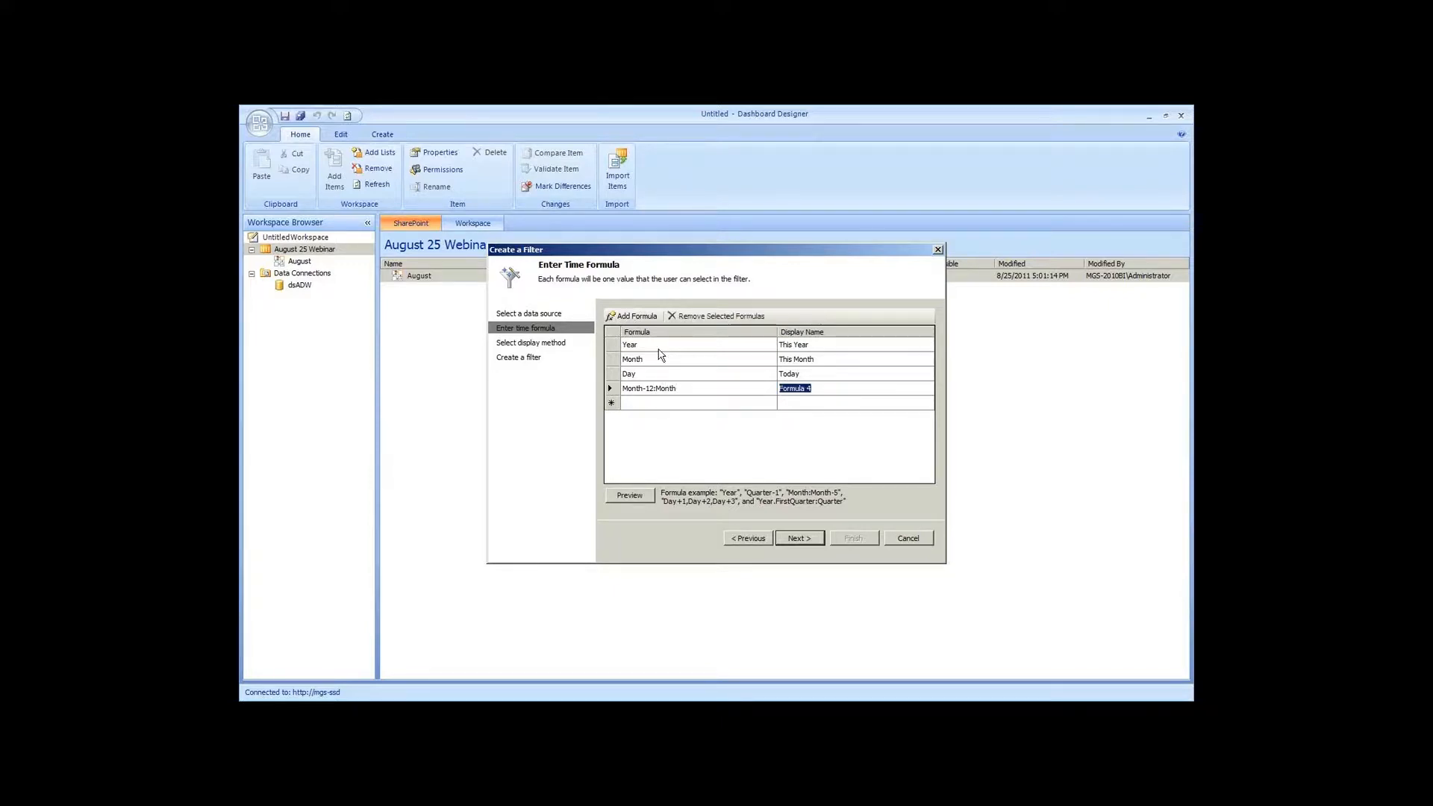
{"action": "key", "text": "shift+Tab"}
{"action": "key", "text": "Right"}
{"action": "type", "text": "-1"}
{"action": "key", "text": "Tab"}
{"action": "type", "text": "ROlling Months"}
{"action": "key", "text": "Tab"}
Add the time formula (Year-1).Month-12:(Year-1).Month-1 with display name Last Year Rolling Months
{"action": "type", "text": "(Year-1).Month-12:("}
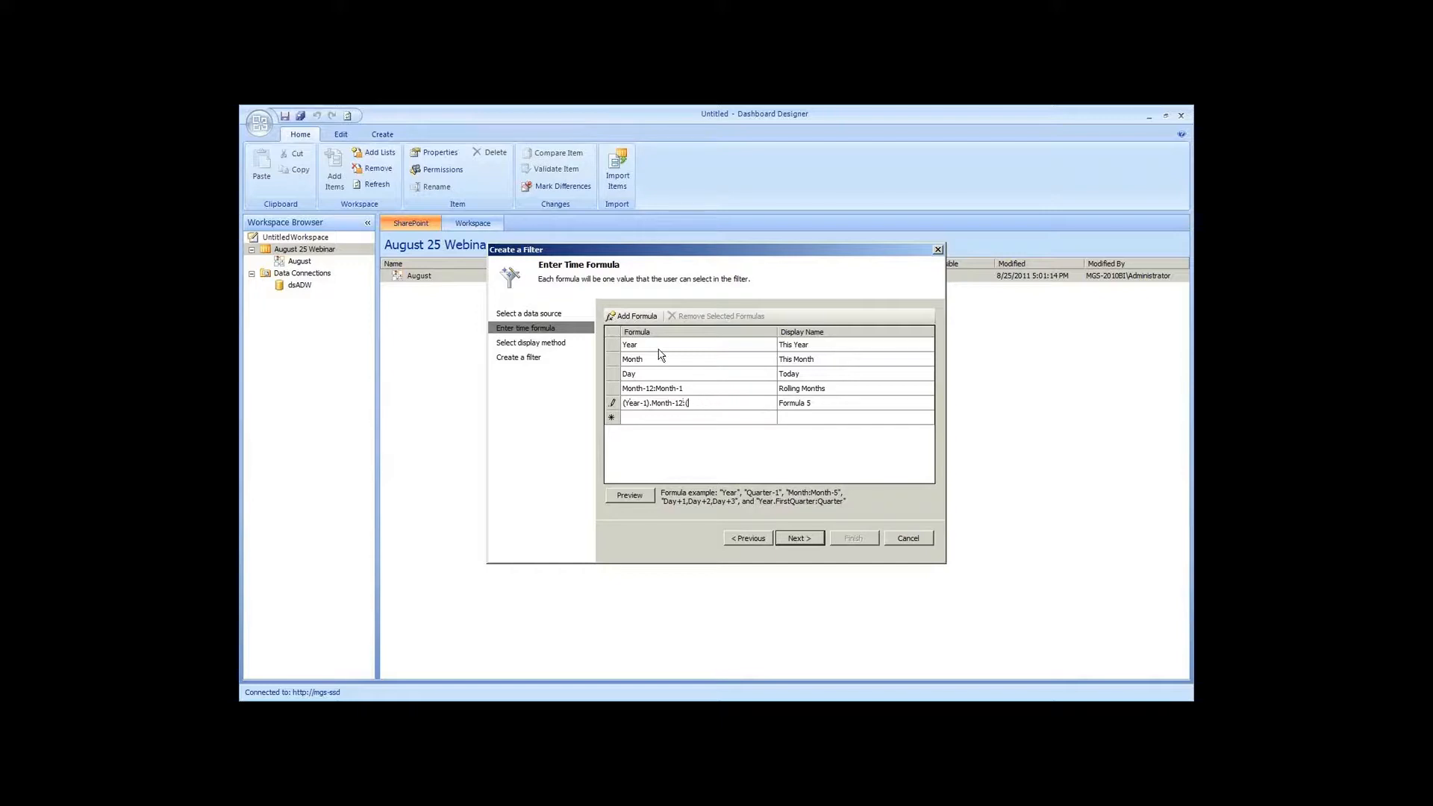
{"action": "type", "text": "yYear-1).Month-"}
{"action": "key", "text": "Tab"}
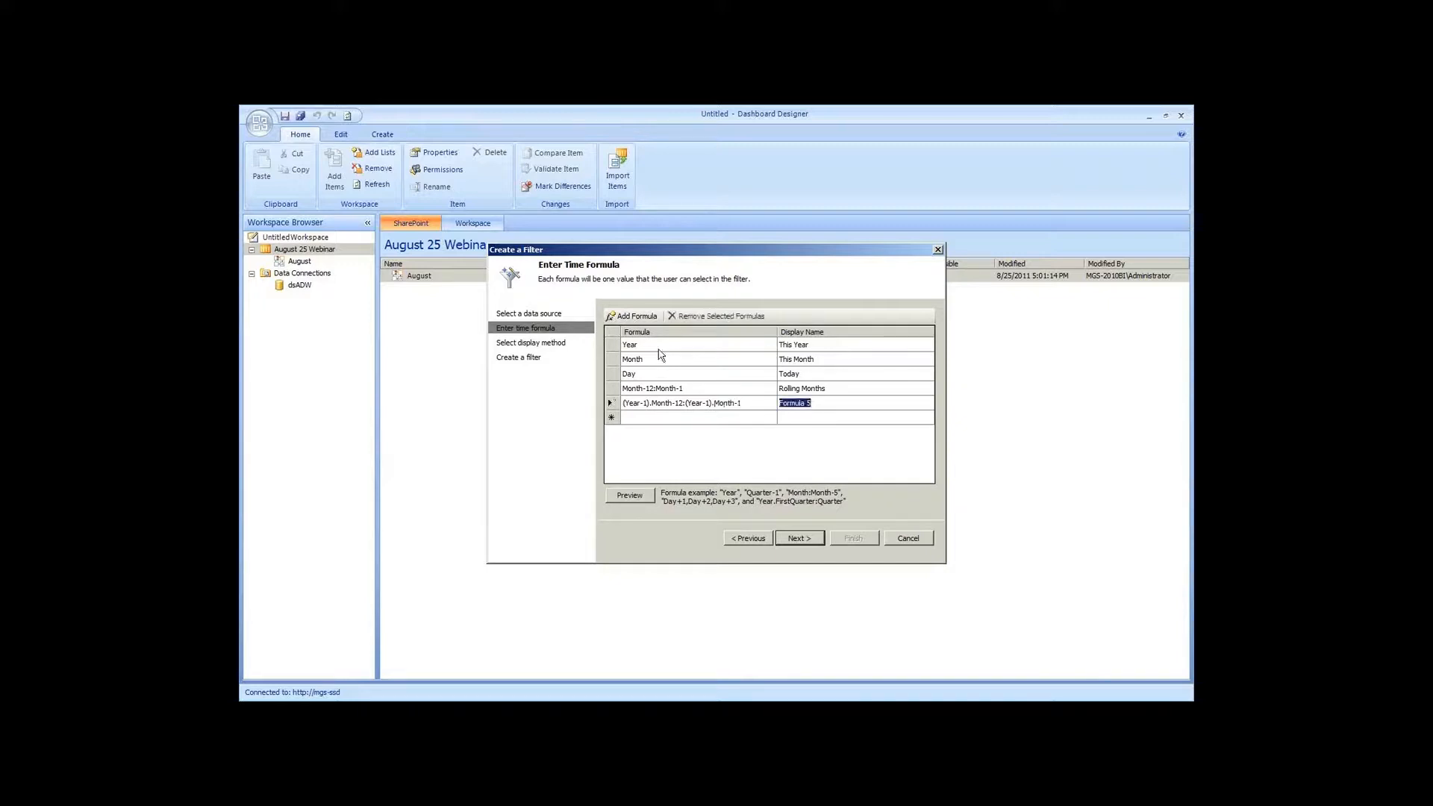
{"action": "type", "text": "lASt"}
{"action": "key", "text": "BackSpace"}
{"action": "key", "text": "BackSpace"}
{"action": "key", "text": "BackSpace"}
{"action": "key", "text": "BackSpace"}
{"action": "type", "text": "Last Year Rolling Months"}
Preview the date members that each time formula resolves to, then close the preview
{"action": "left_click", "coordinate": [631, 497]}
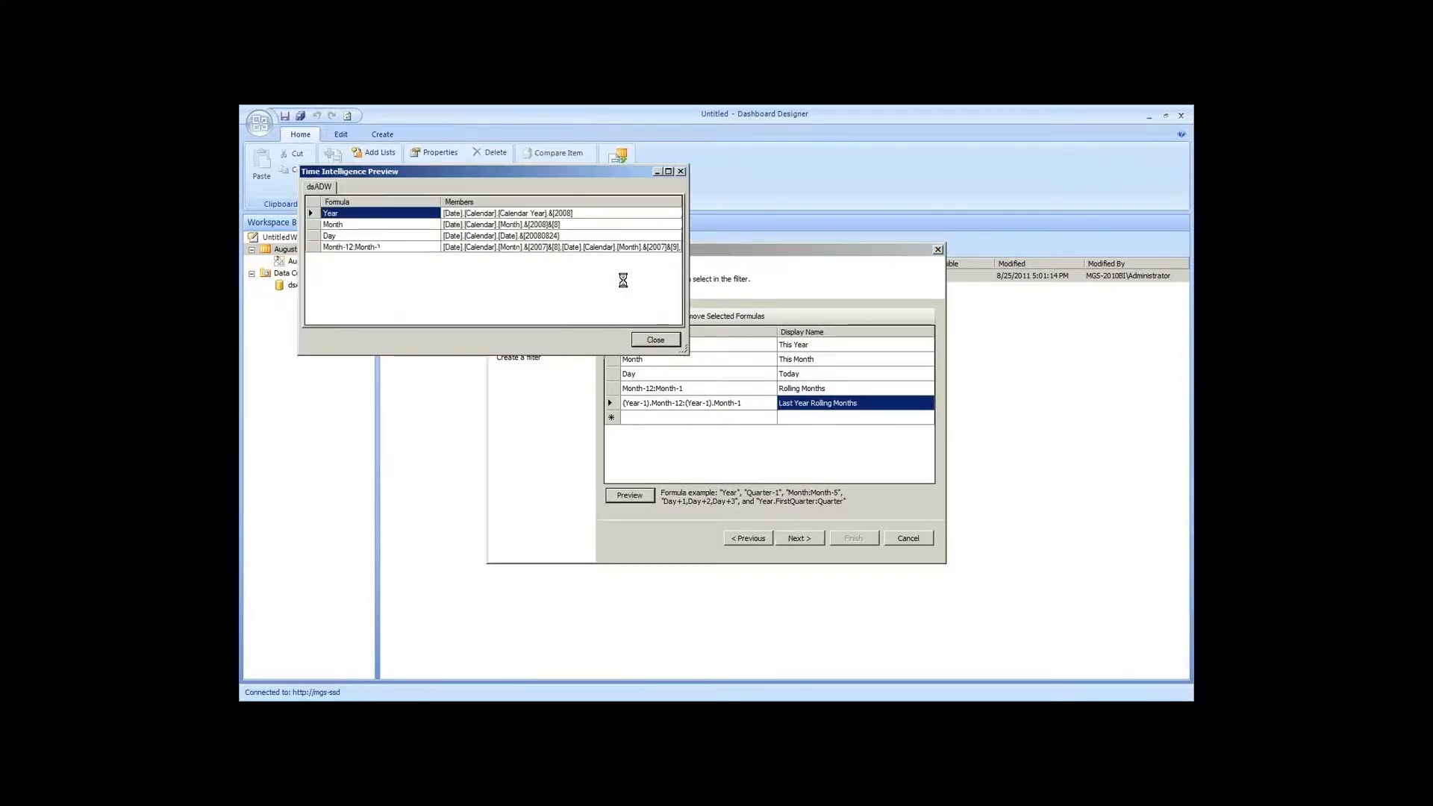
{"action": "left_click", "coordinate": [539, 225]}
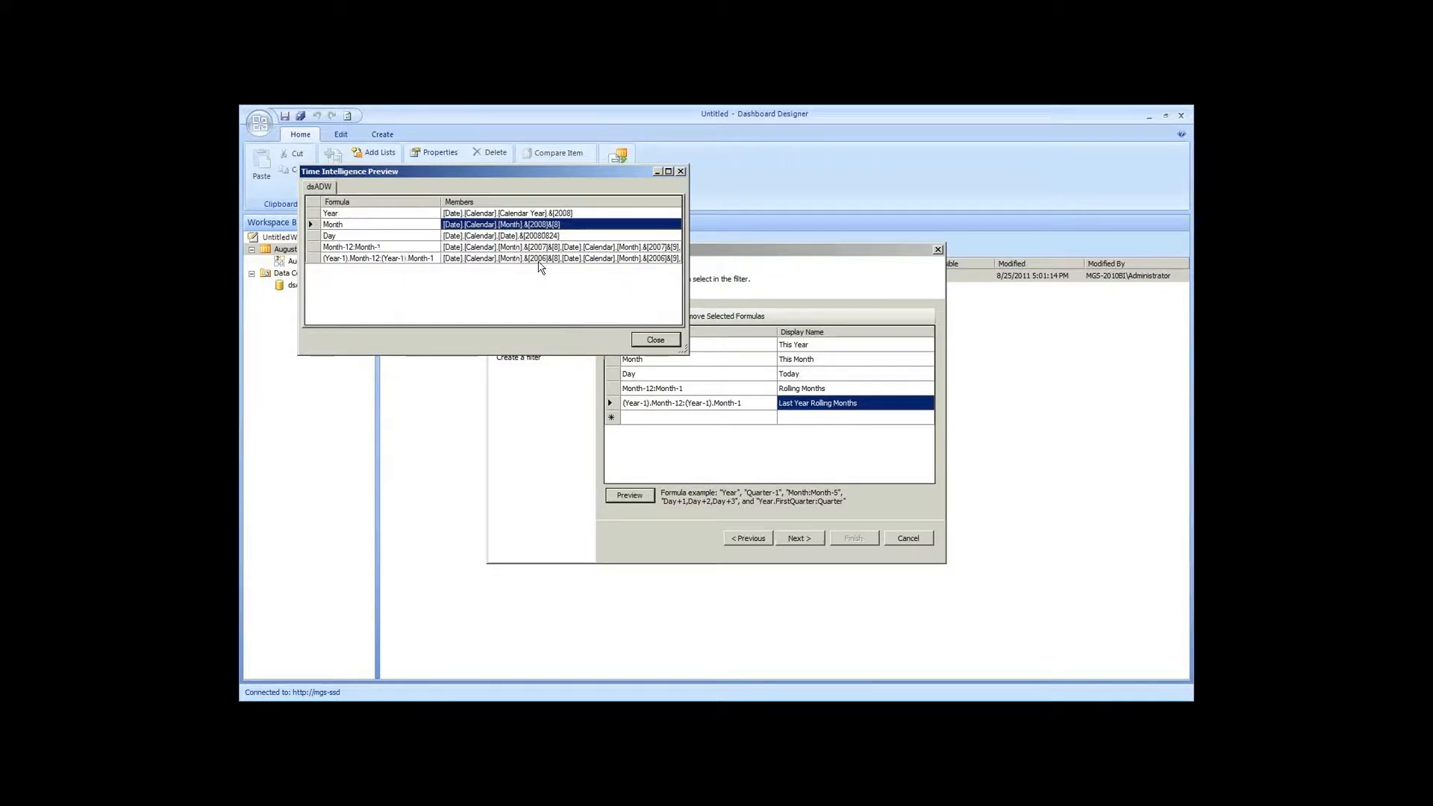
{"action": "left_click", "coordinate": [562, 214]}
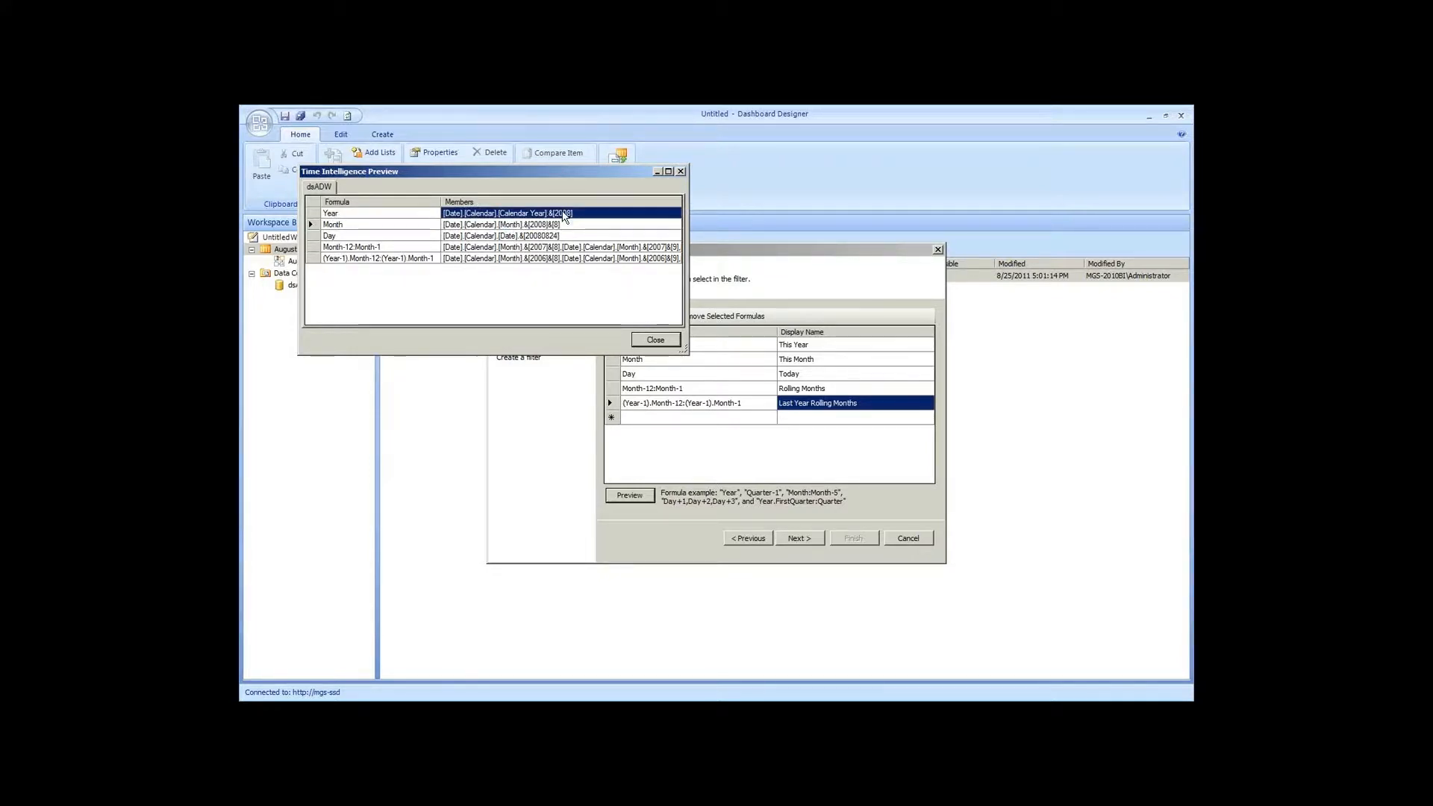
{"action": "left_click", "coordinate": [344, 215]}
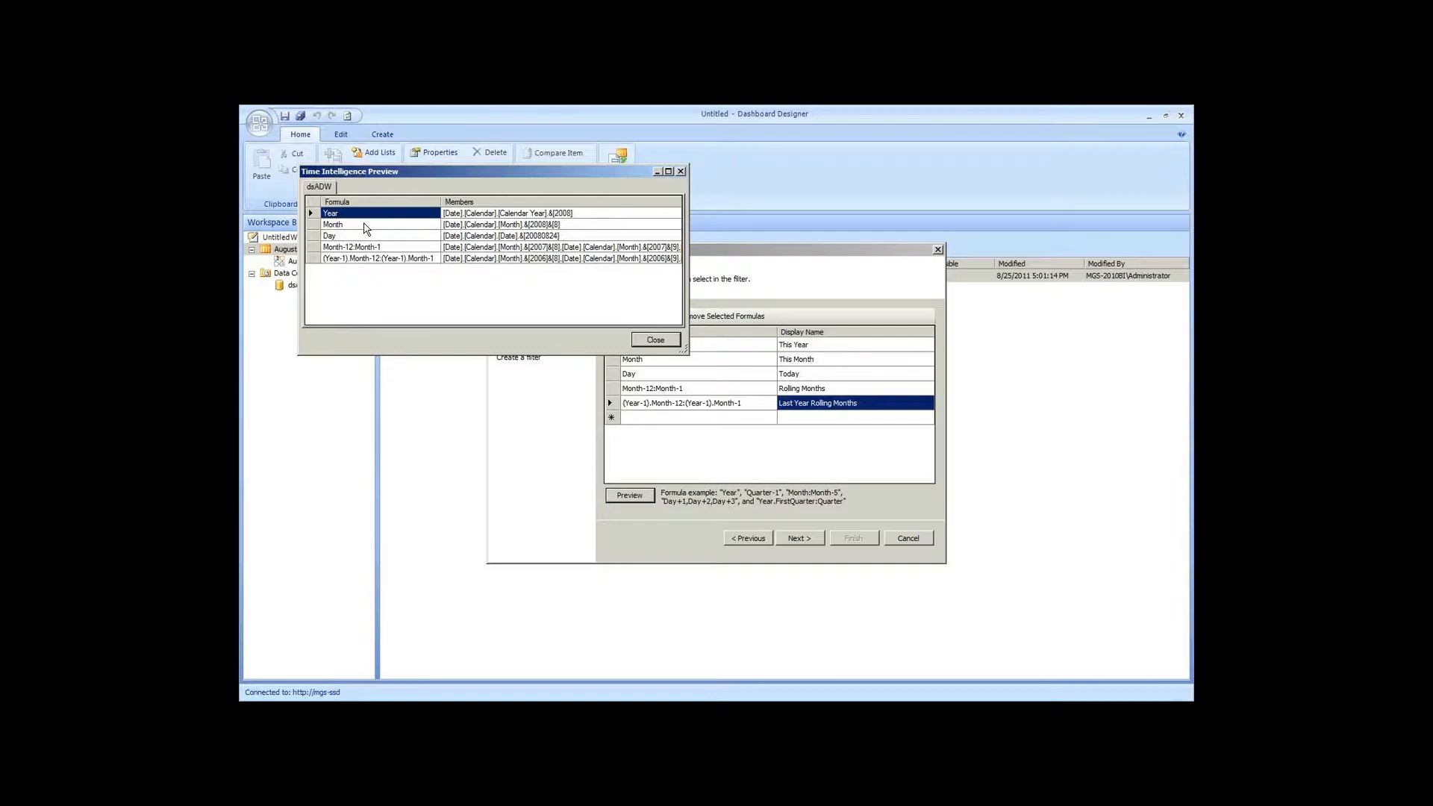
{"action": "left_click", "coordinate": [646, 341]}
Add the time formula Year-1 with display name Last Year
{"action": "left_click", "coordinate": [659, 420]}
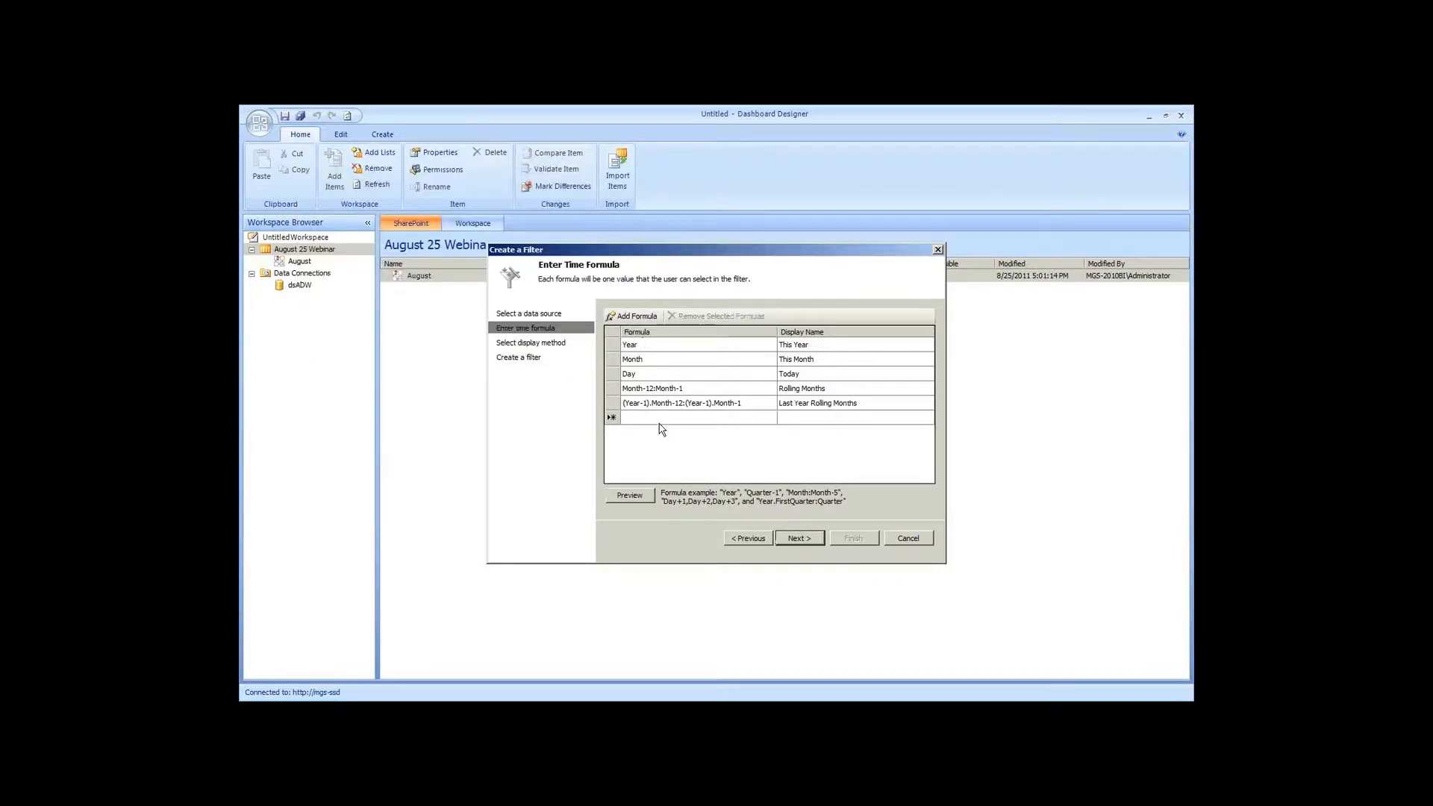
{"action": "type", "text": "Year-2"}
{"action": "key", "text": "BackSpace"}
{"action": "type", "text": "1"}
{"action": "key", "text": "Tab"}
{"action": "type", "text": "Lasy T"}
{"action": "key", "text": "BackSpace"}
{"action": "key", "text": "BackSpace"}
{"action": "key", "text": "BackSpace"}
{"action": "type", "text": "t "}
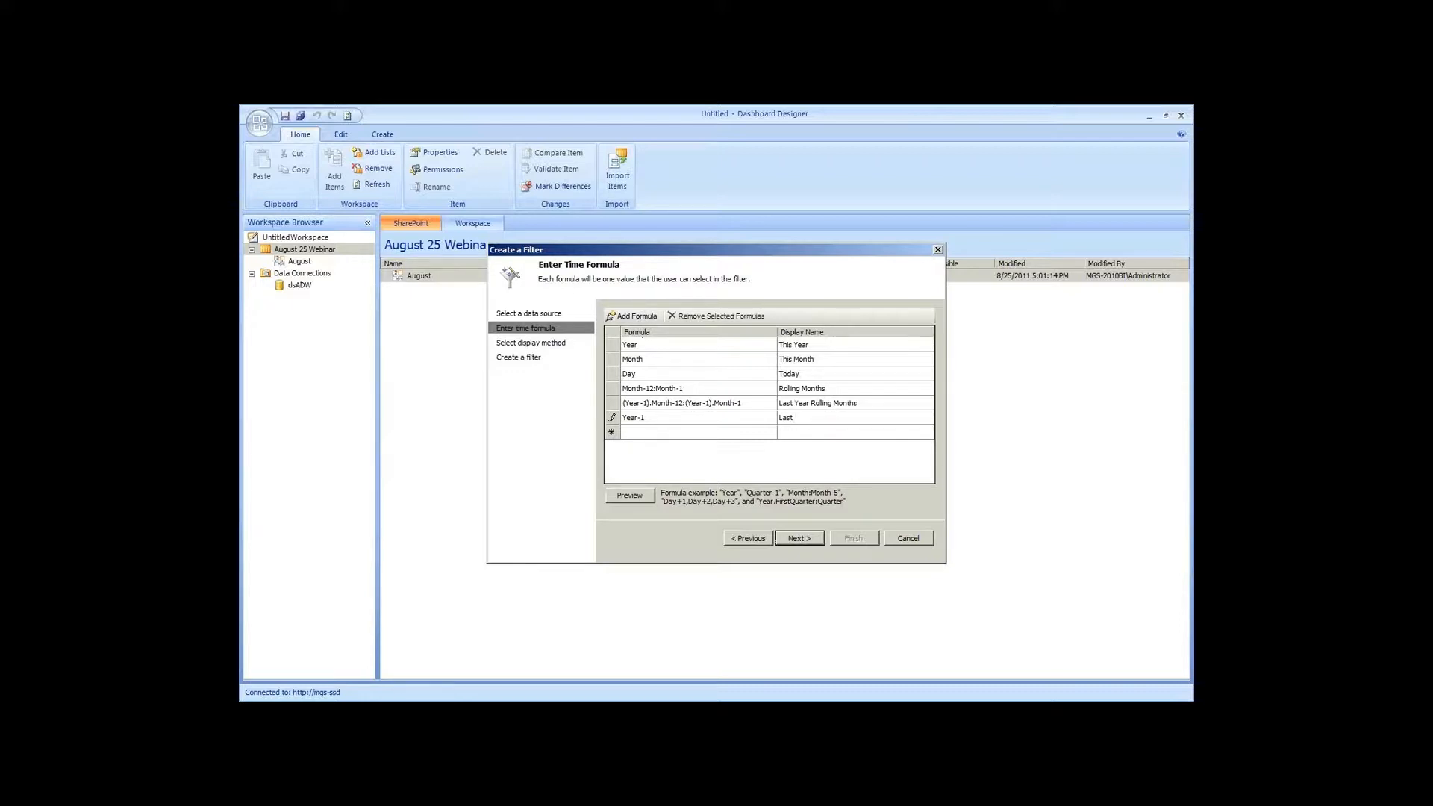
{"action": "type", "text": "Year"}
Finish the filter with the List display method and save it under the name Time Calcs
{"action": "left_click", "coordinate": [815, 537]}
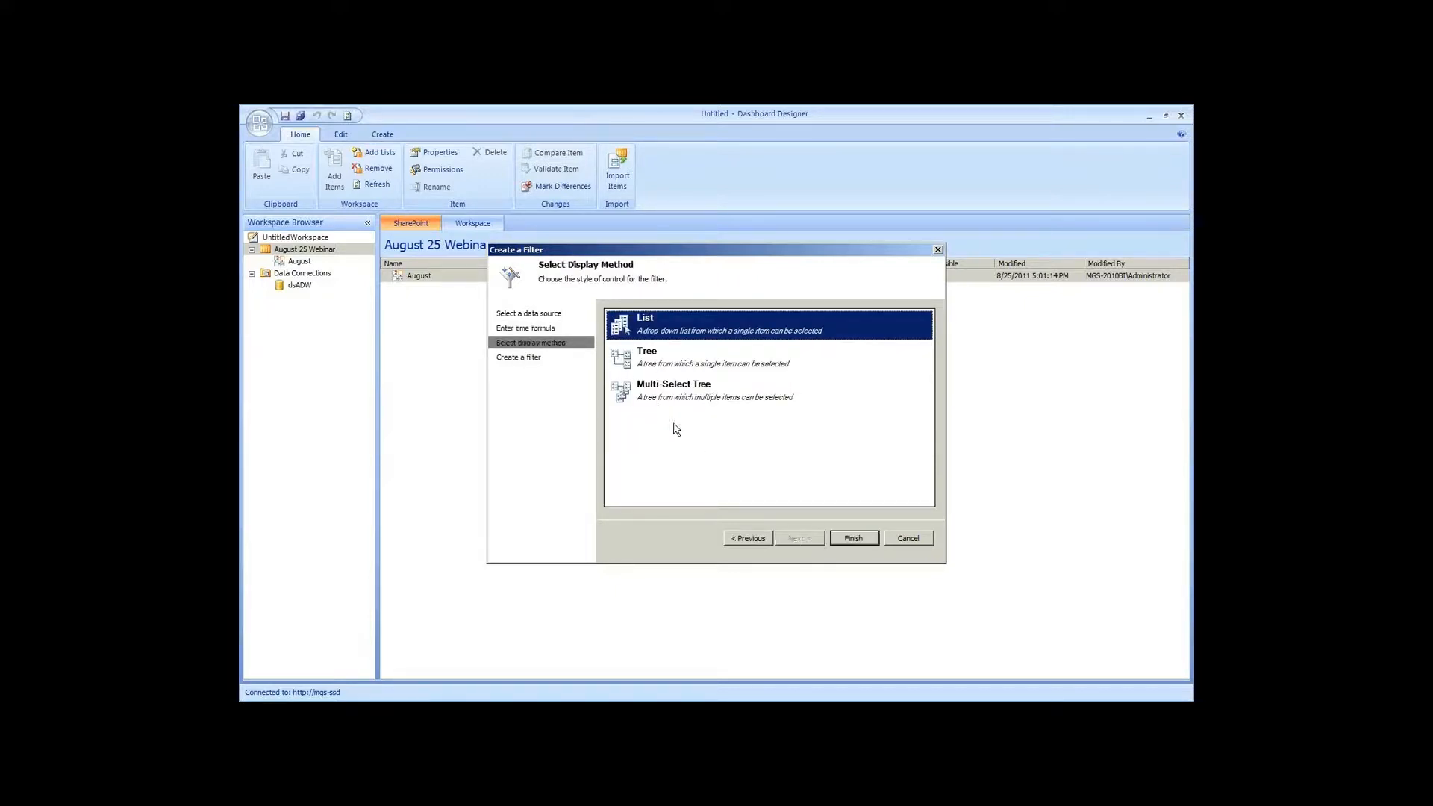
{"action": "left_click", "coordinate": [847, 544]}
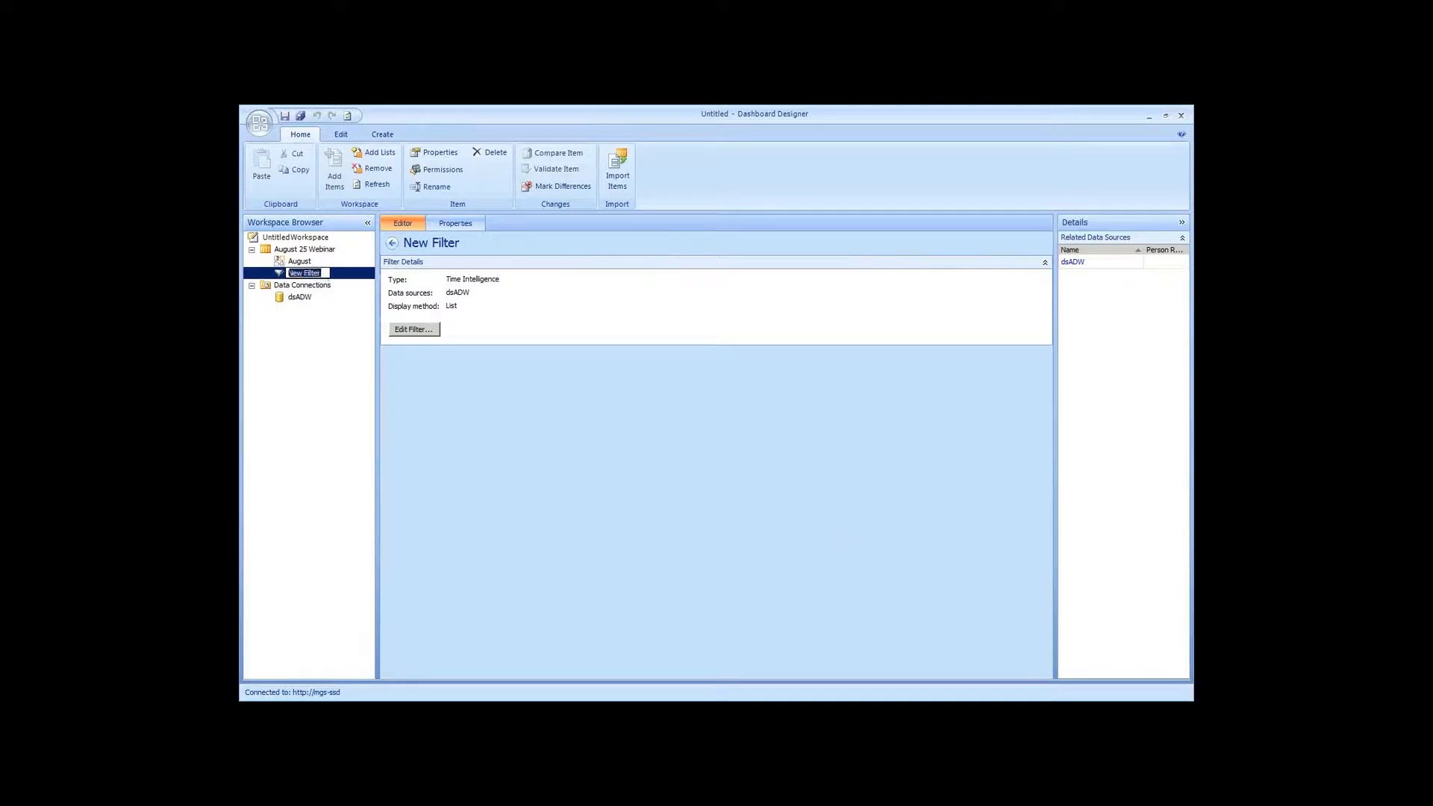
{"action": "type", "text": "Time Calcs"}
{"action": "key", "text": "Return"}
{"action": "right_click", "coordinate": [297, 274]}
{"action": "left_click", "coordinate": [330, 367]}
Create a new KPI in the August 25 Webinar list from the Blank KPI template and name it Sales
{"action": "left_click", "coordinate": [333, 251]}
{"action": "right_click", "coordinate": [333, 251]}
{"action": "mouse_move", "coordinate": [379, 257]}
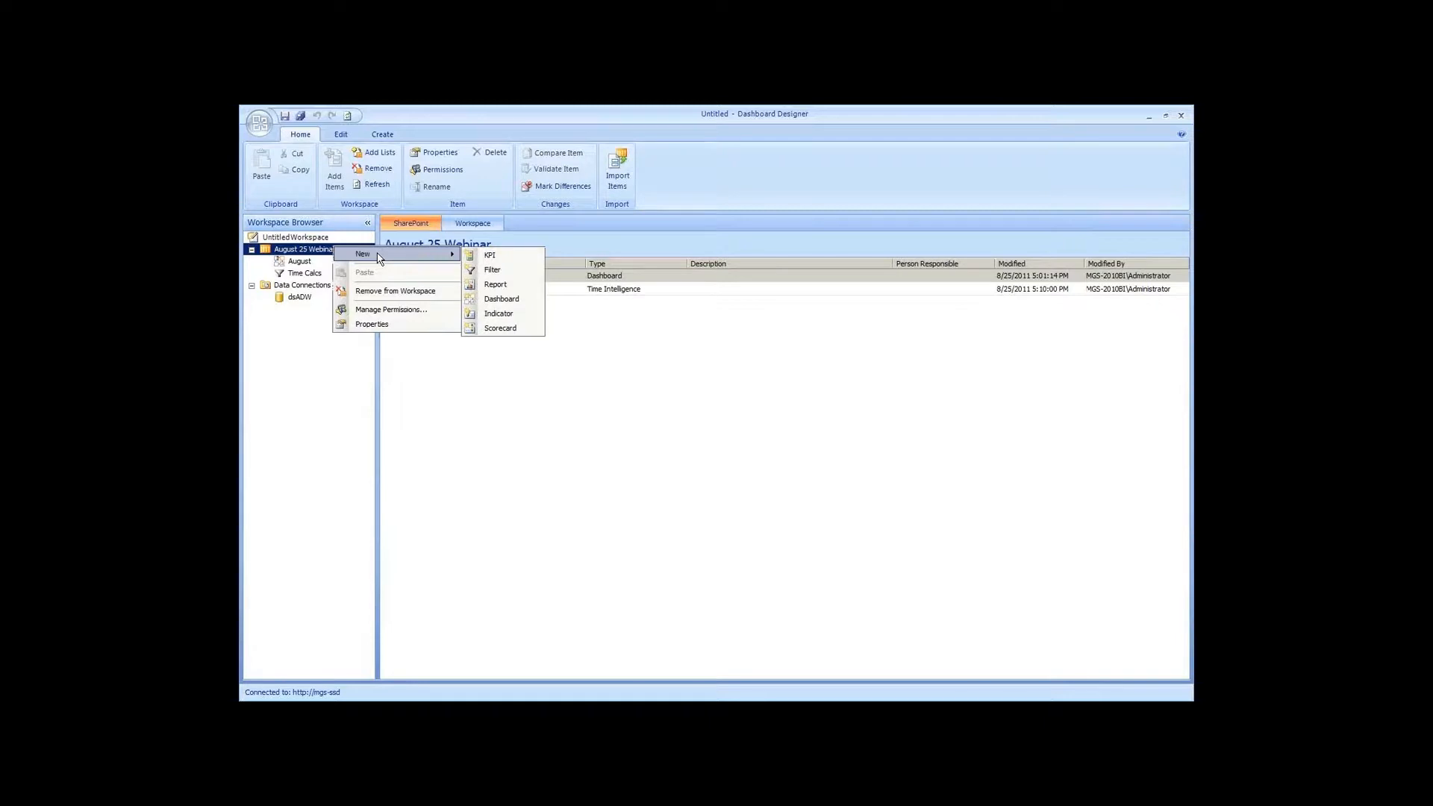
{"action": "left_click", "coordinate": [496, 257]}
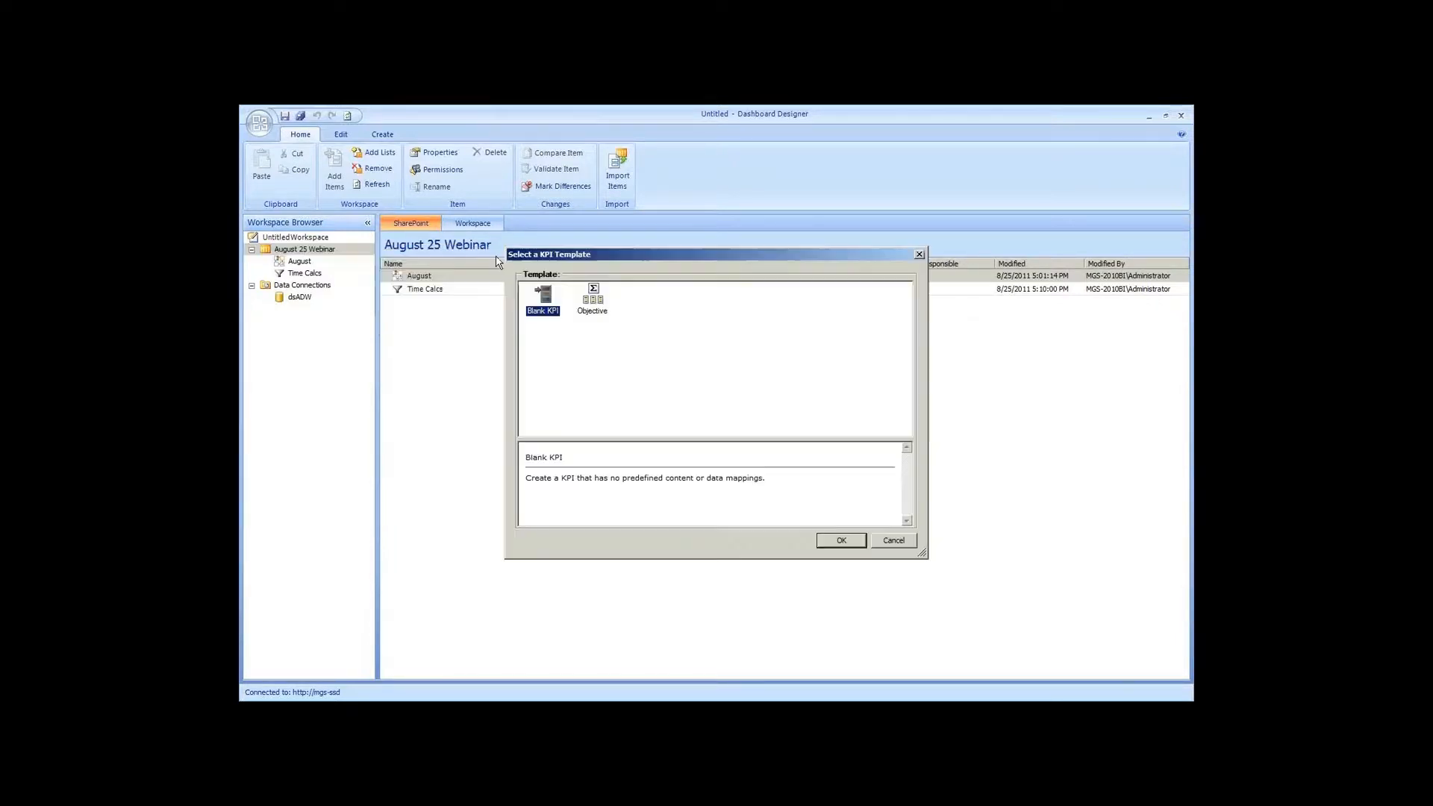
{"action": "double_click", "coordinate": [553, 314]}
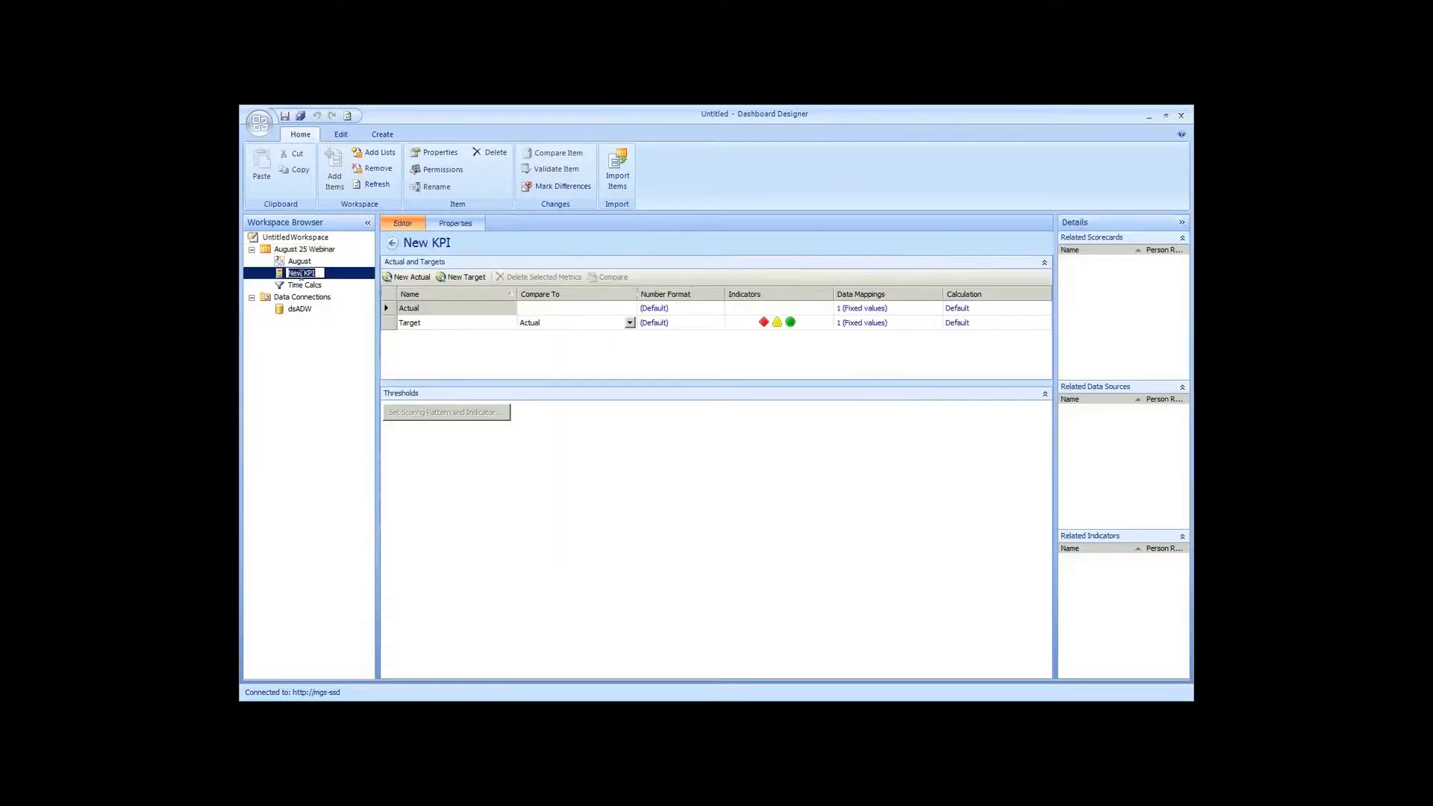
{"action": "type", "text": "Sales"}
{"action": "key", "text": "Return"}
Examine the Actual and Target rows of the Sales KPI and the number format options for Actual
{"action": "left_click", "coordinate": [486, 322]}
{"action": "left_click", "coordinate": [486, 322]}
{"action": "left_click", "coordinate": [439, 306]}
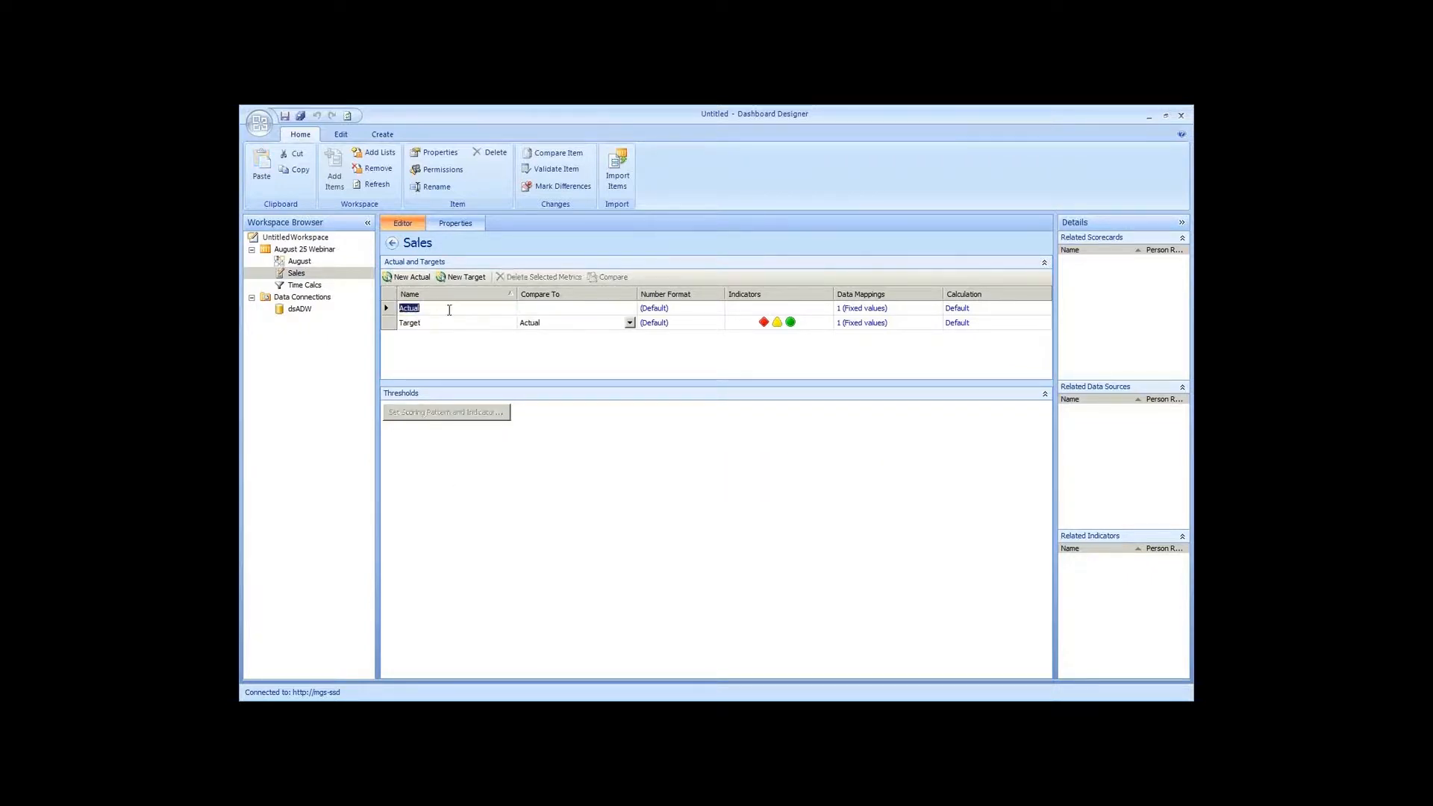
{"action": "left_click", "coordinate": [411, 297]}
{"action": "left_click", "coordinate": [411, 297]}
{"action": "left_click", "coordinate": [580, 308]}
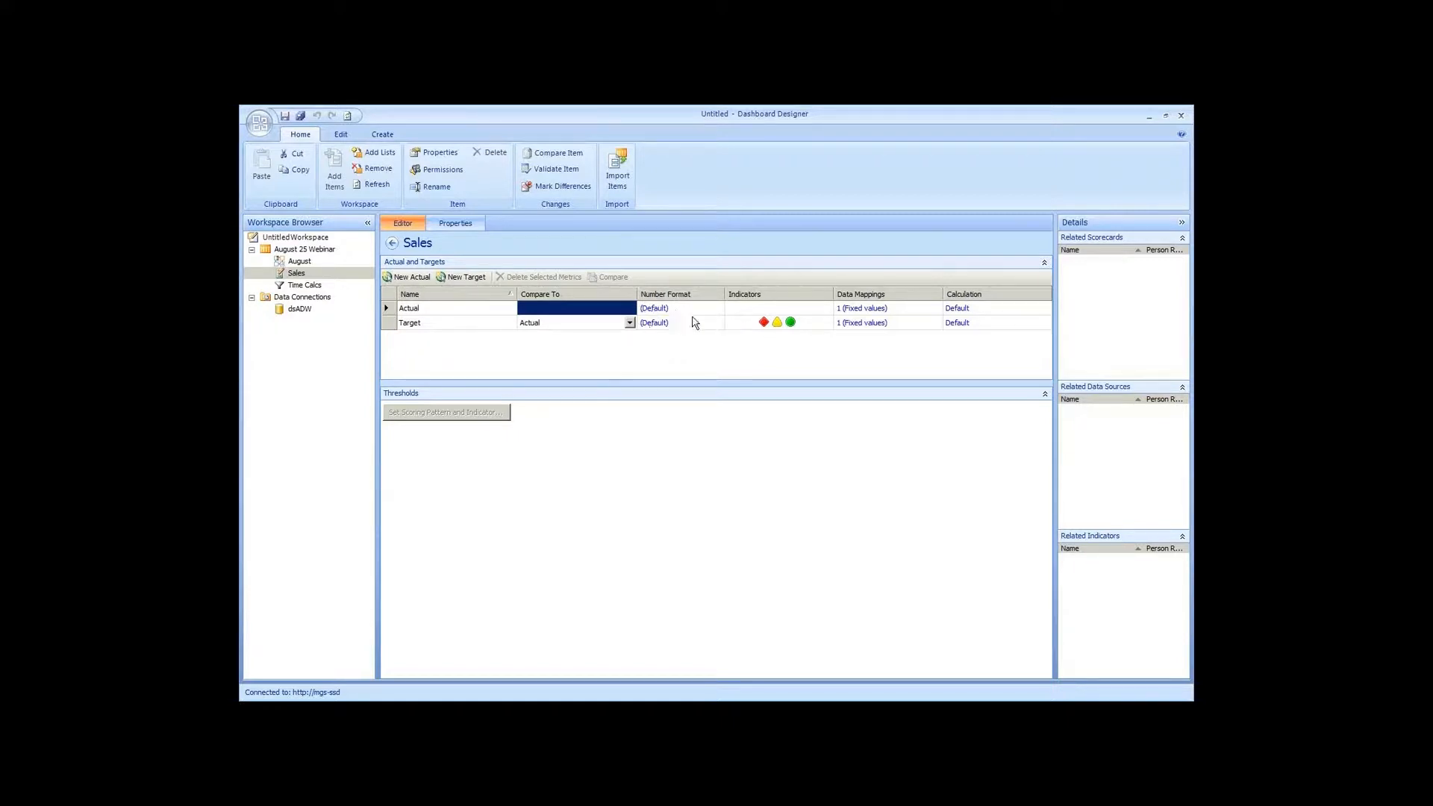
{"action": "left_click", "coordinate": [654, 308]}
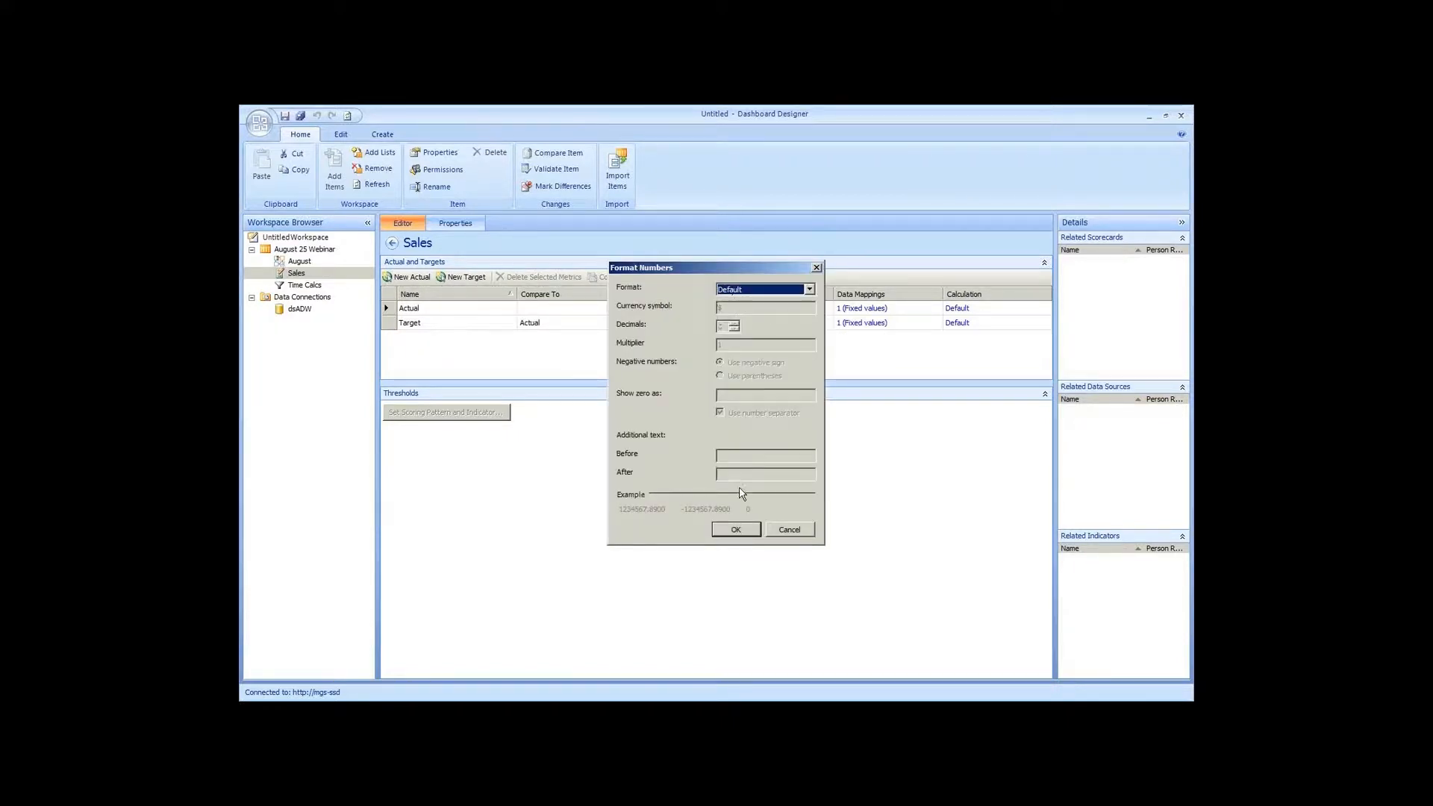
{"action": "left_click", "coordinate": [800, 527]}
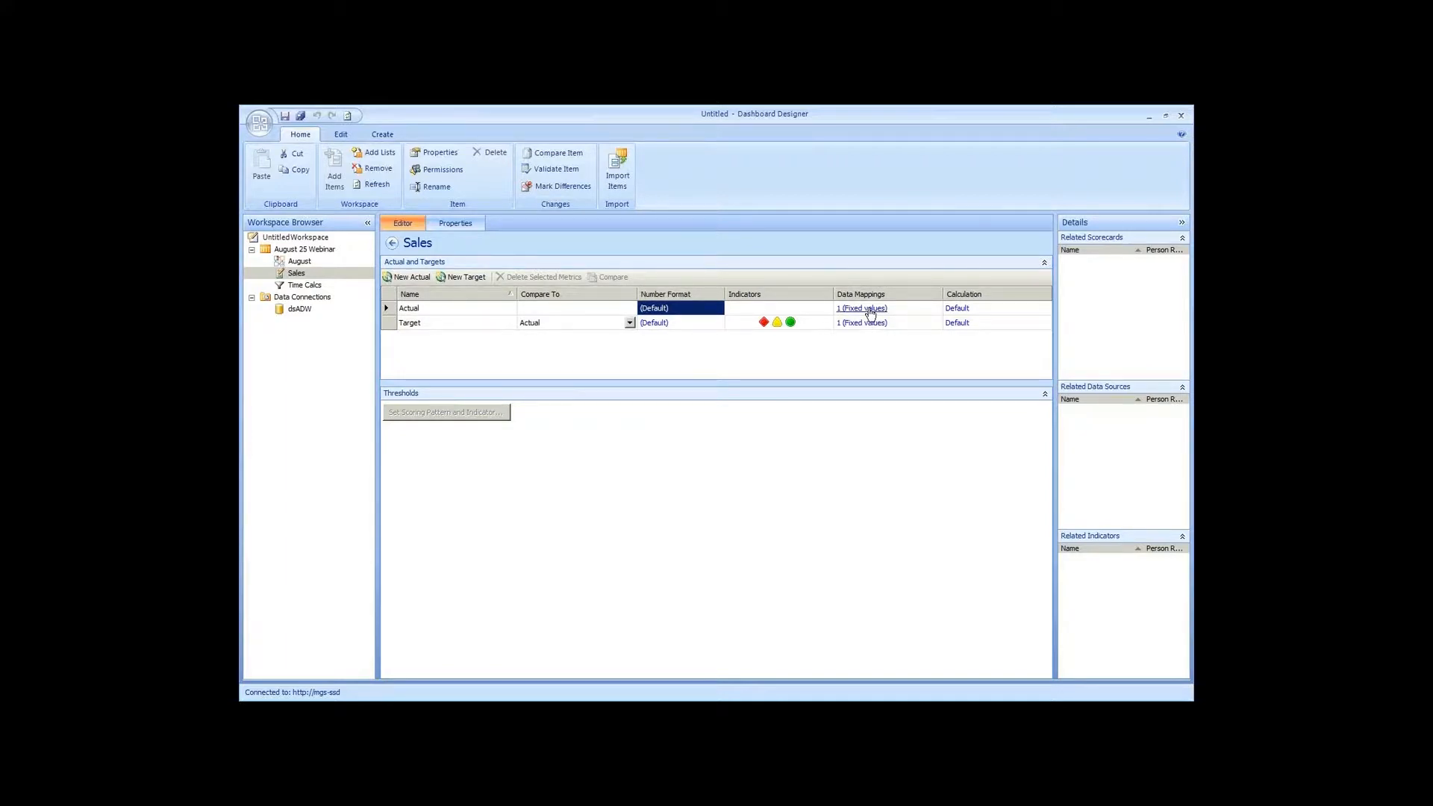
Map the Actual value of the Sales KPI to the Sales Amount measure from the dsADW data source
{"action": "left_click", "coordinate": [869, 311]}
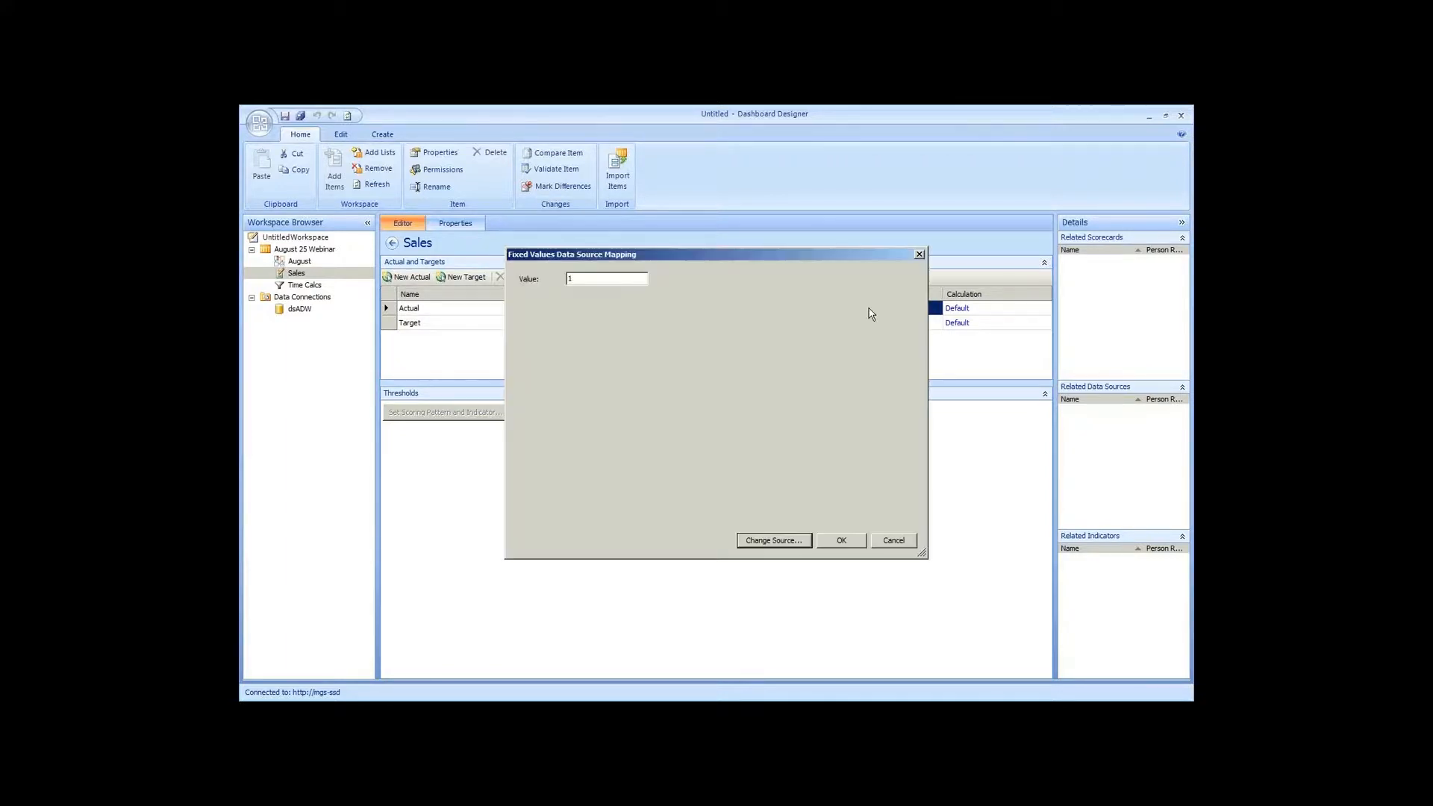
{"action": "left_click", "coordinate": [584, 278]}
{"action": "left_click", "coordinate": [808, 543]}
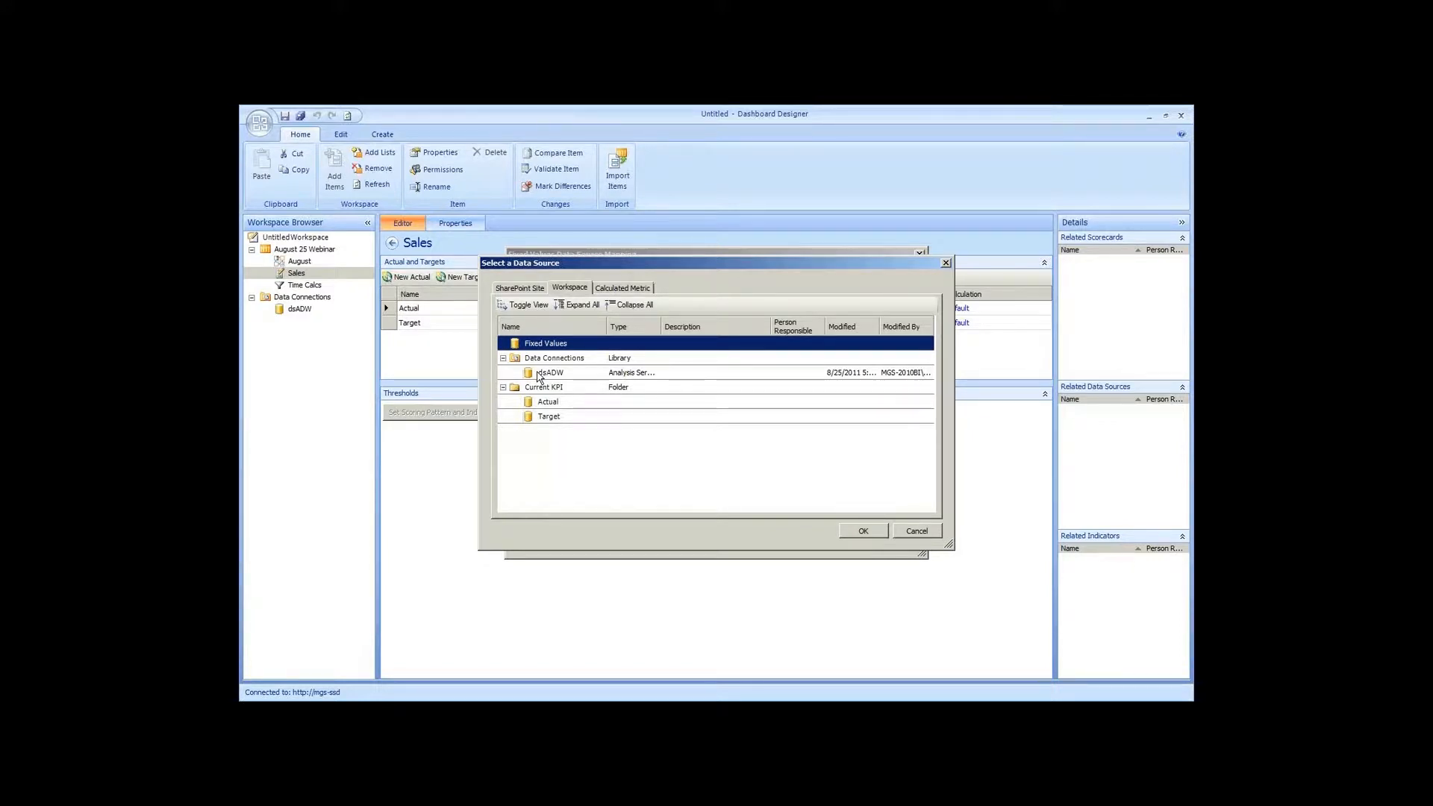
{"action": "double_click", "coordinate": [539, 373]}
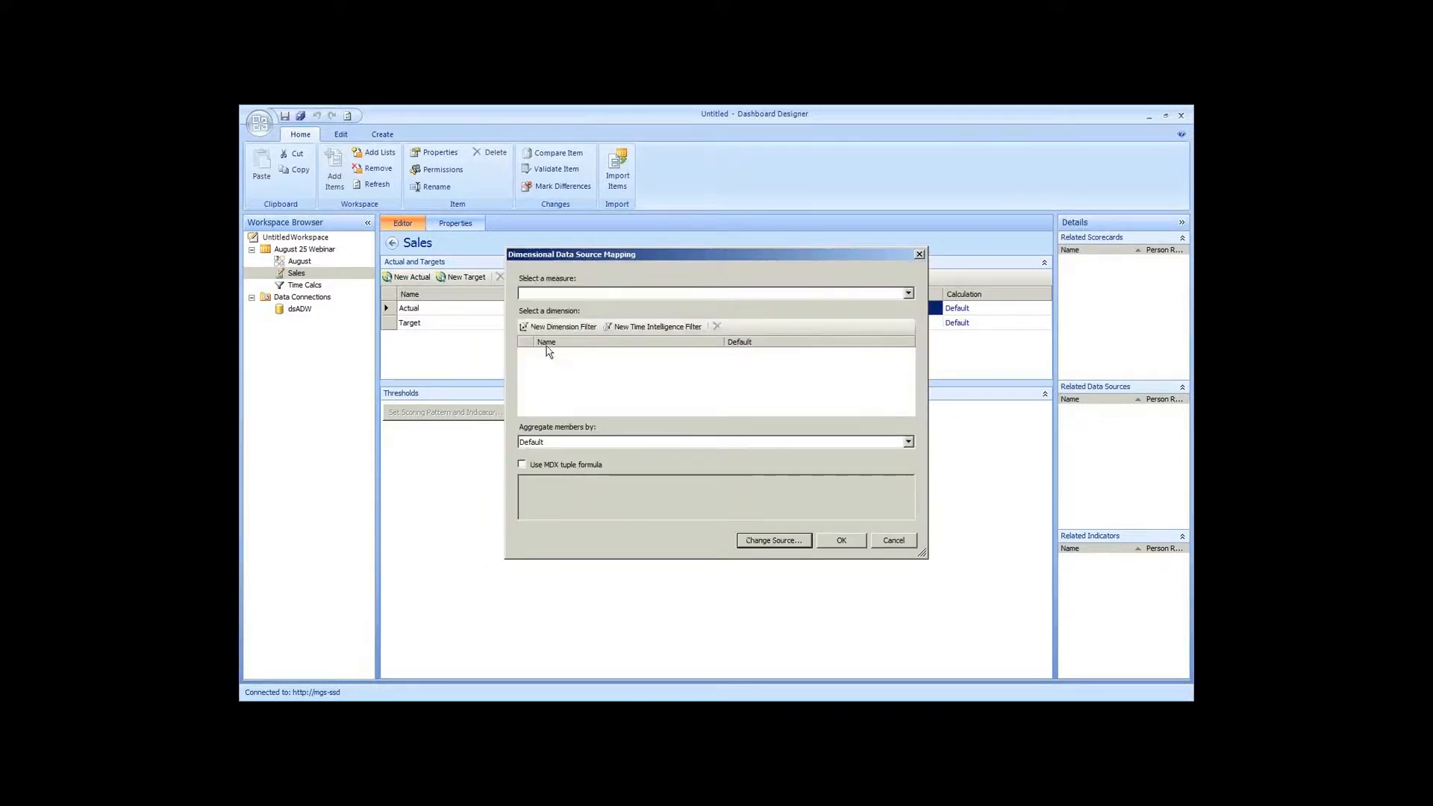
{"action": "left_click", "coordinate": [579, 294]}
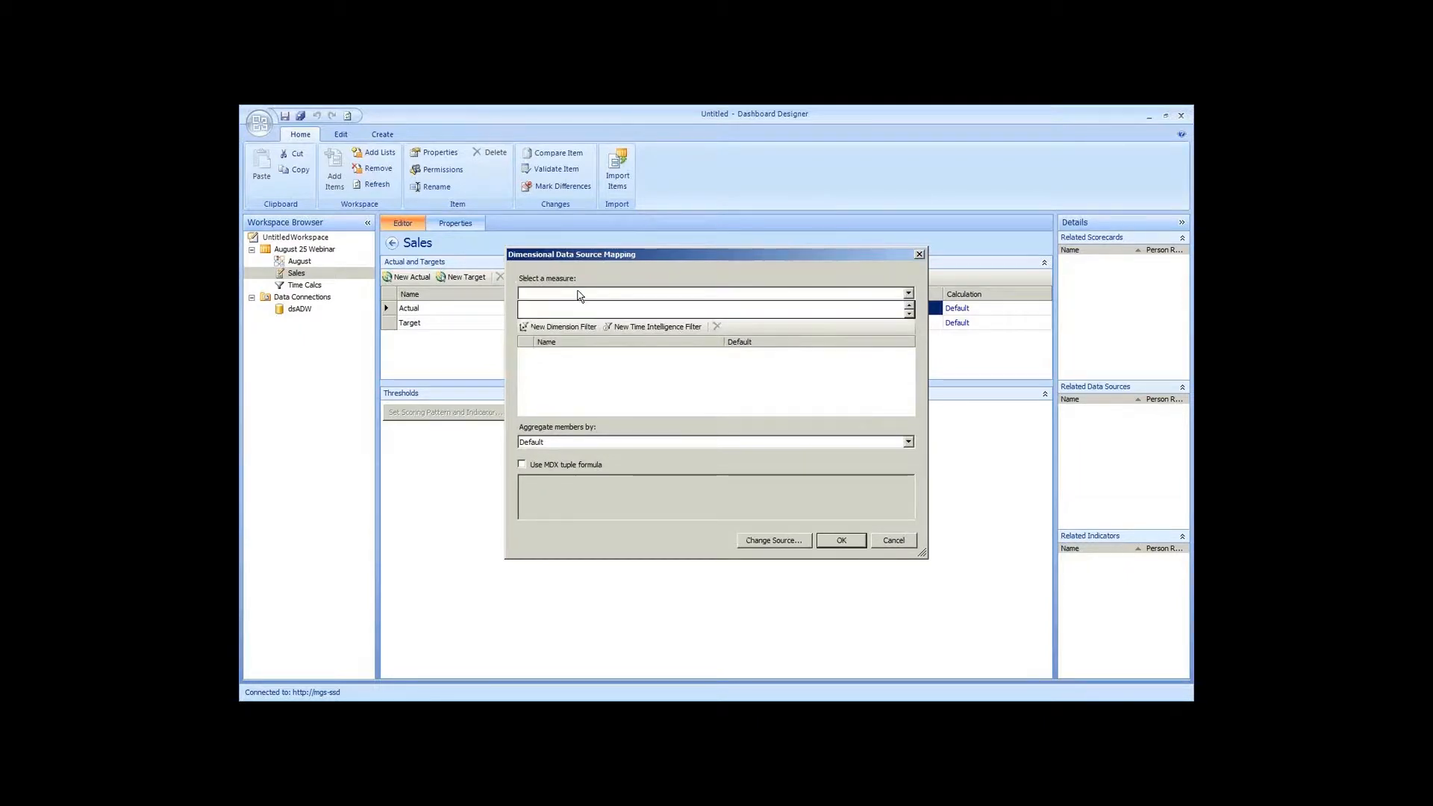
{"action": "key", "text": "s"}
{"action": "key", "text": "a"}
{"action": "key", "text": "s"}
{"action": "scroll", "coordinate": [562, 307], "scroll_direction": "down", "scroll_amount": 1}
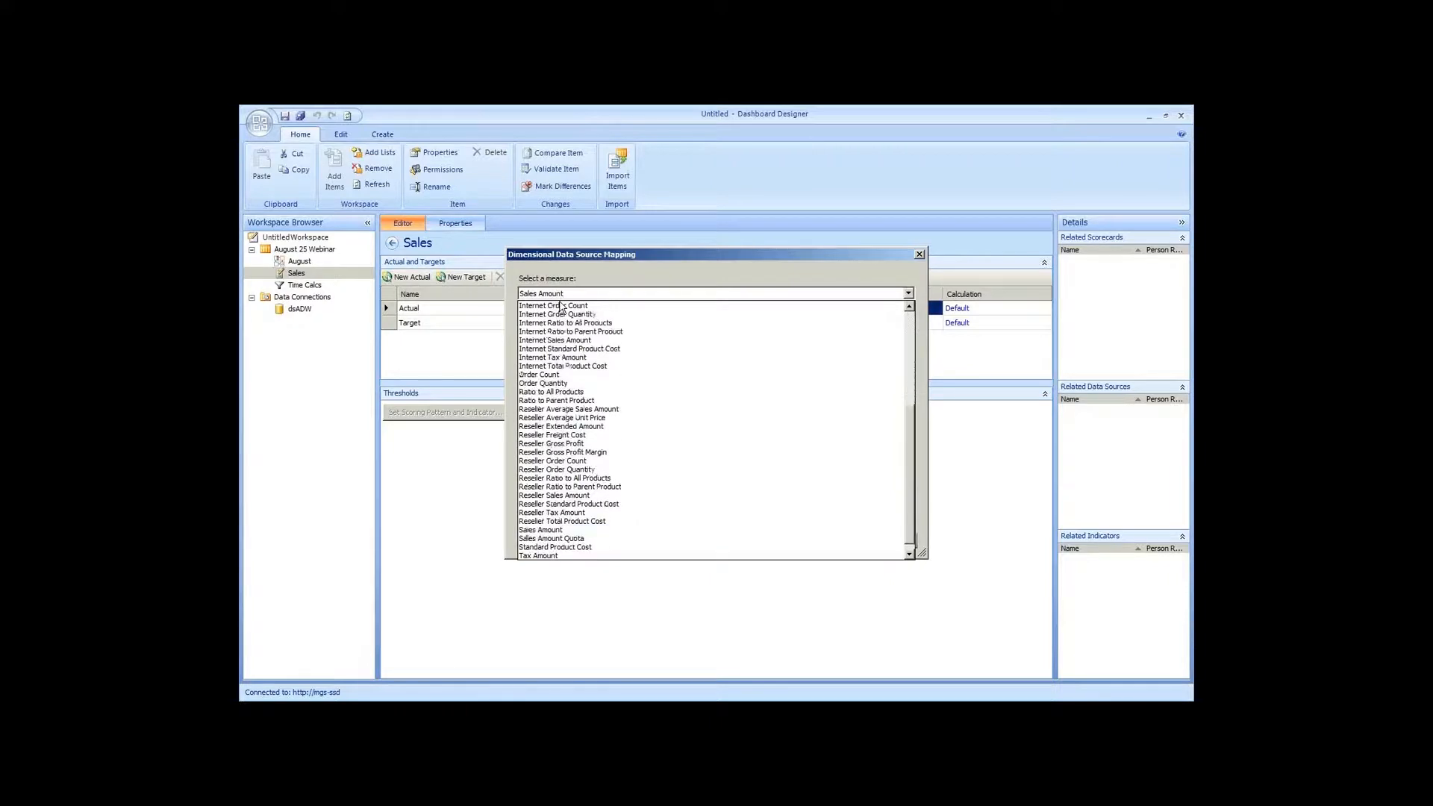
{"action": "left_click", "coordinate": [597, 529]}
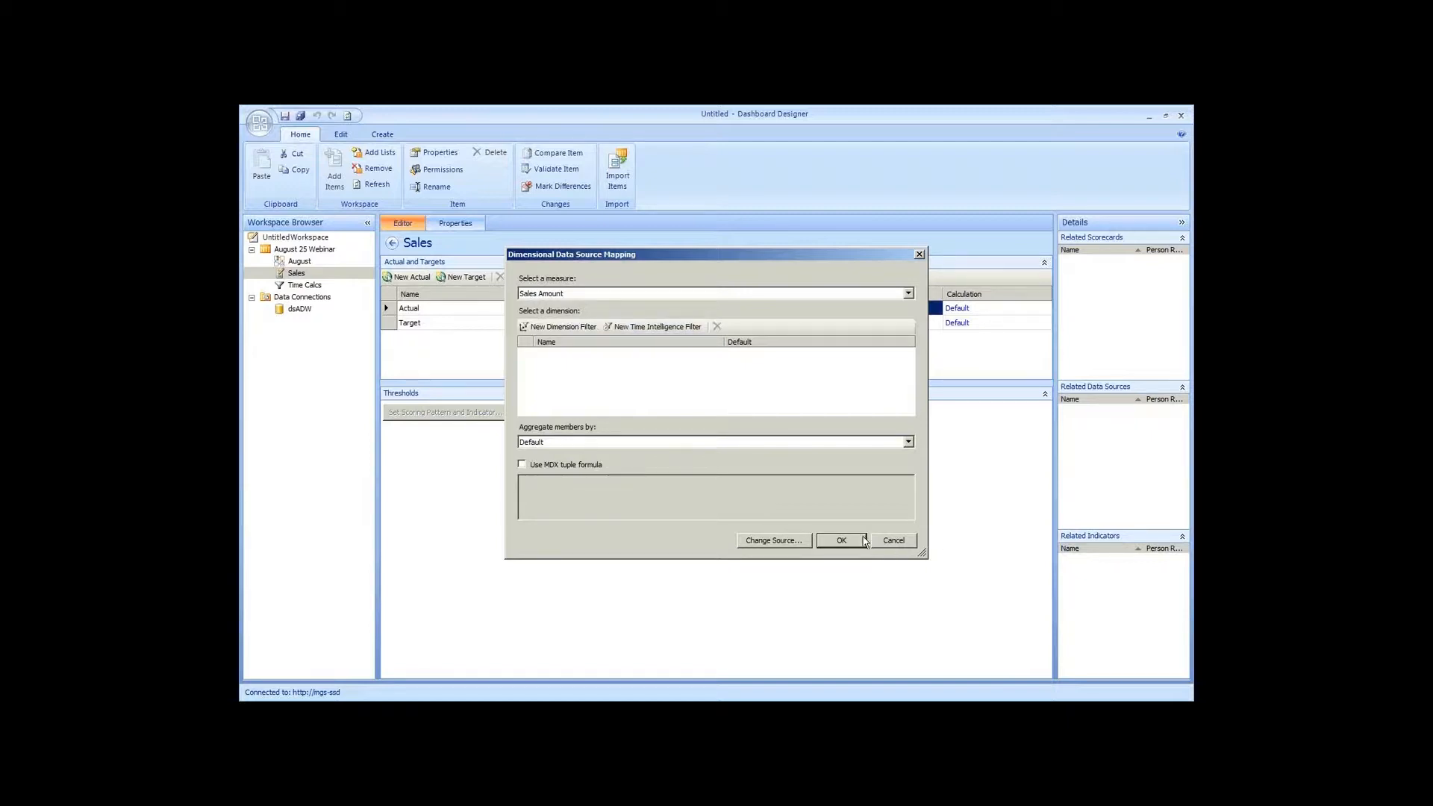
{"action": "left_click", "coordinate": [854, 540]}
Review the calculation options for the Actual value and keep Default
{"action": "left_click", "coordinate": [958, 309]}
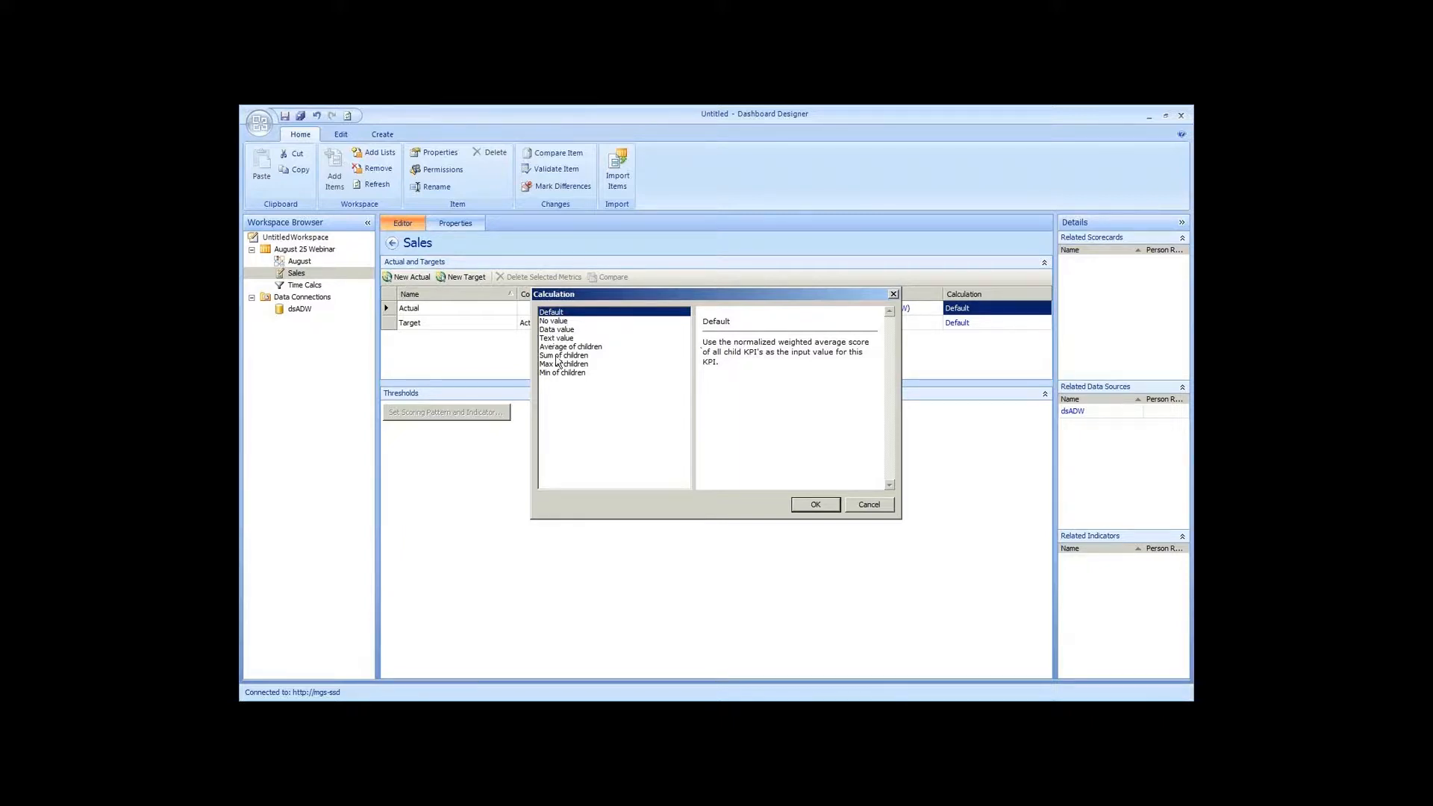
{"action": "left_click", "coordinate": [556, 357]}
{"action": "left_click", "coordinate": [581, 348]}
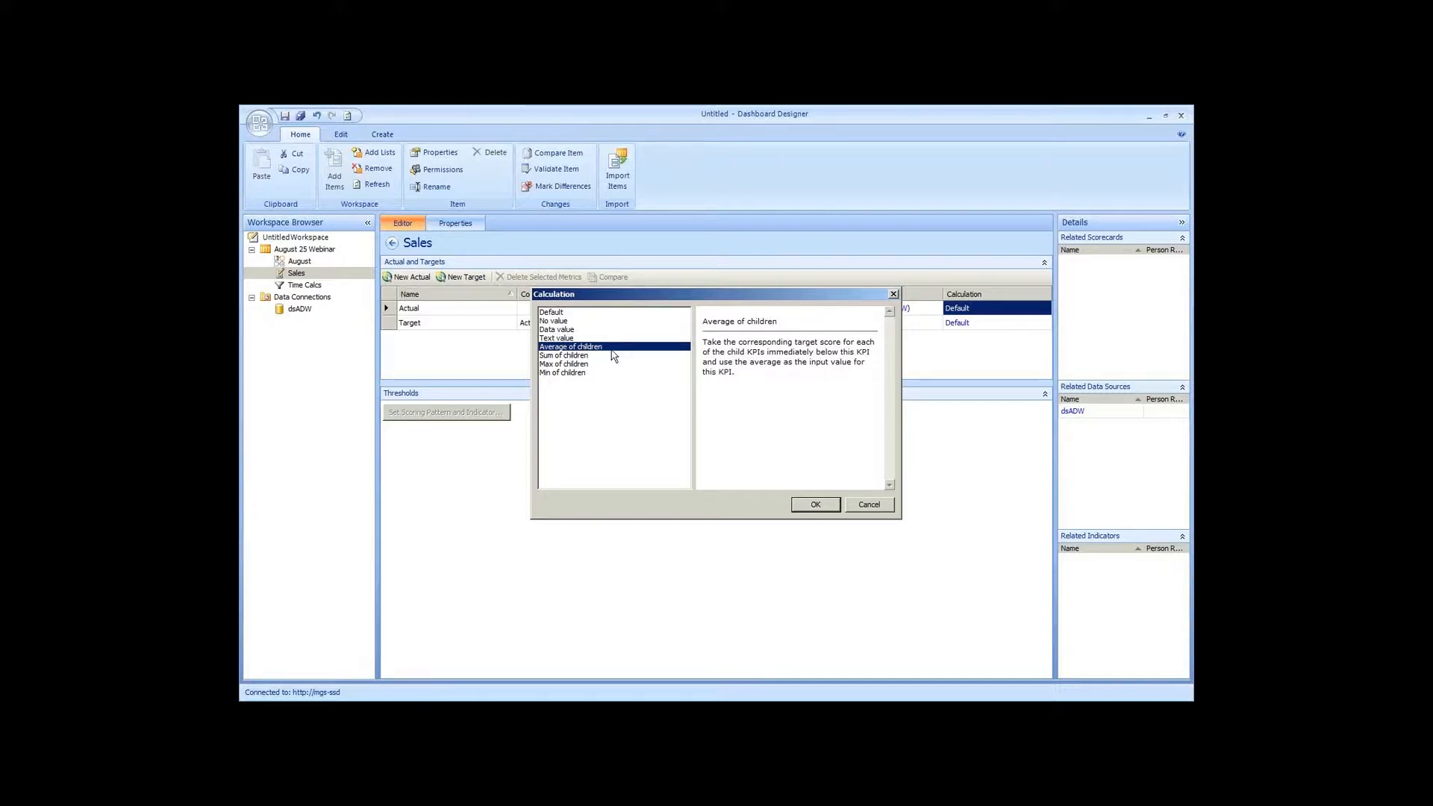
{"action": "left_click", "coordinate": [567, 313]}
{"action": "left_click", "coordinate": [817, 505]}
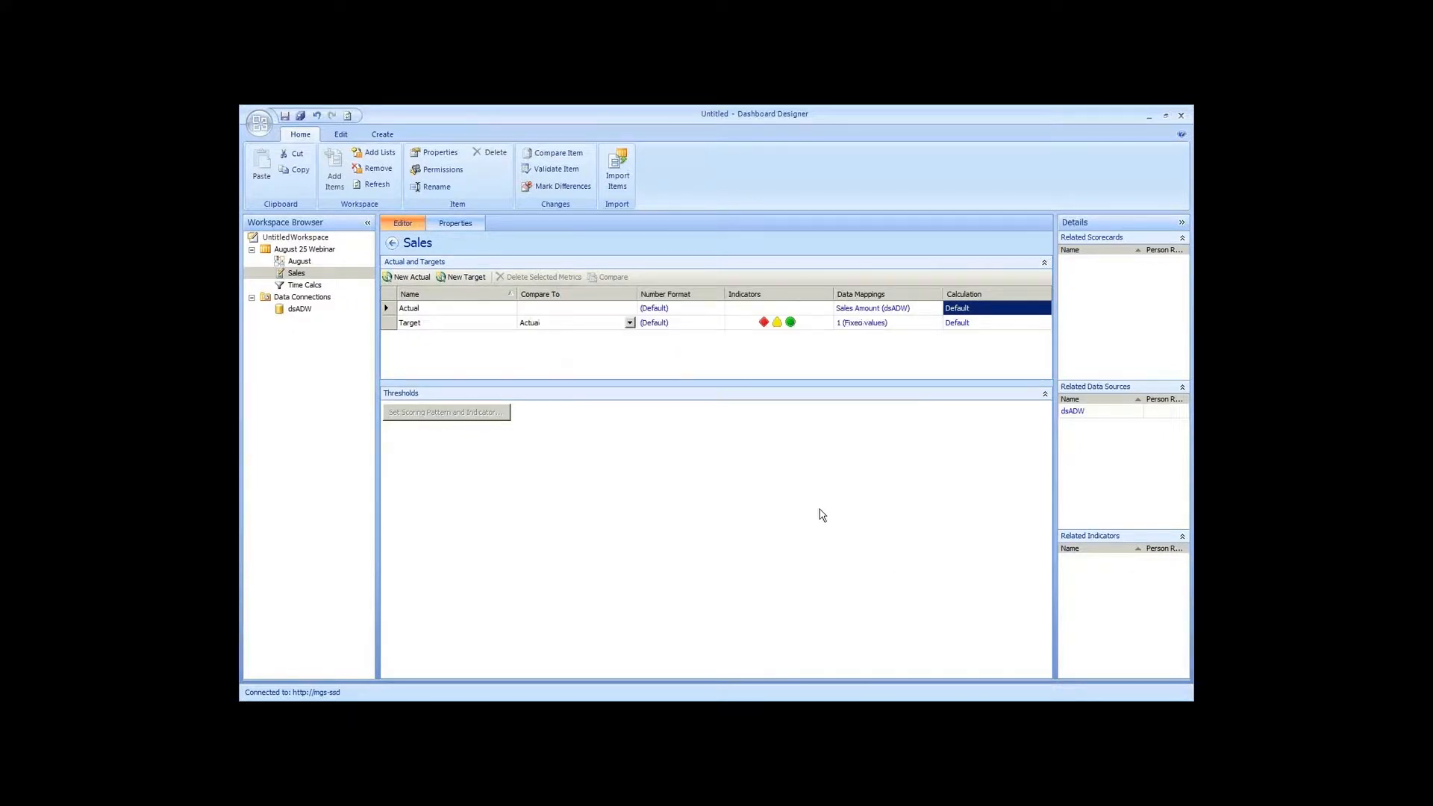
Map the Target value of the Sales KPI to the Sales Amount Quota measure, taking the current KPI's Actual as the source
{"action": "left_click", "coordinate": [435, 320]}
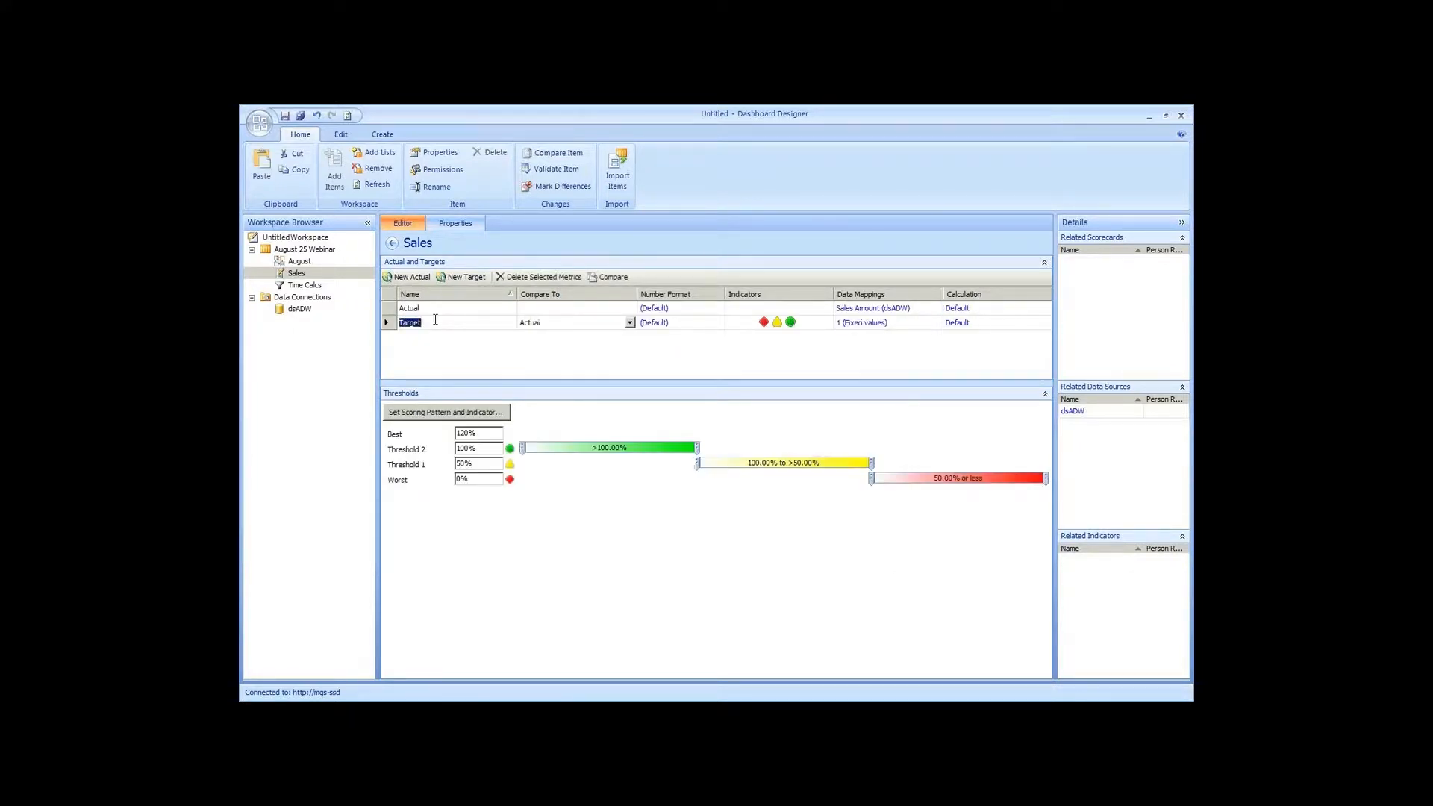
{"action": "left_click", "coordinate": [879, 325]}
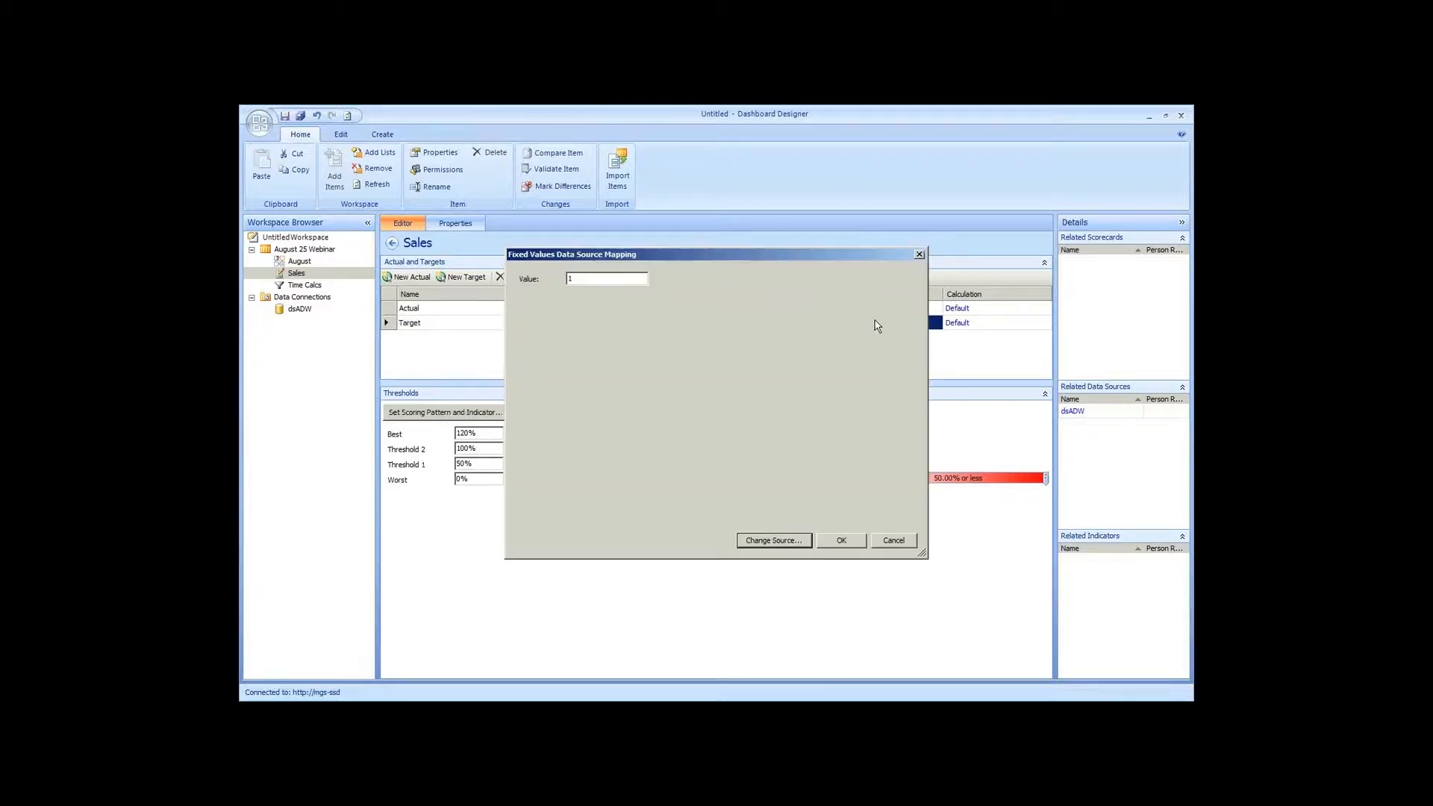
{"action": "left_click", "coordinate": [758, 541]}
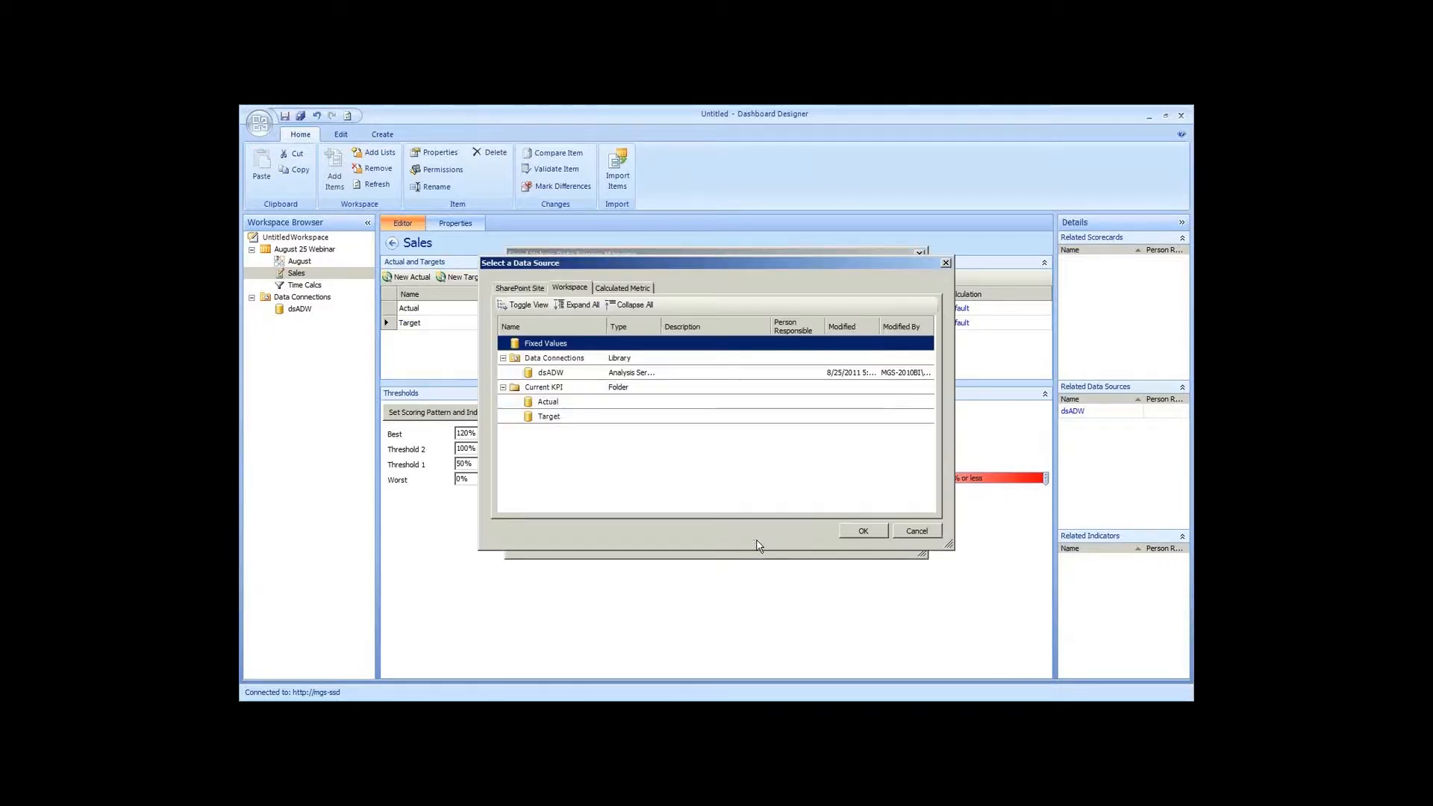
{"action": "left_click", "coordinate": [561, 404]}
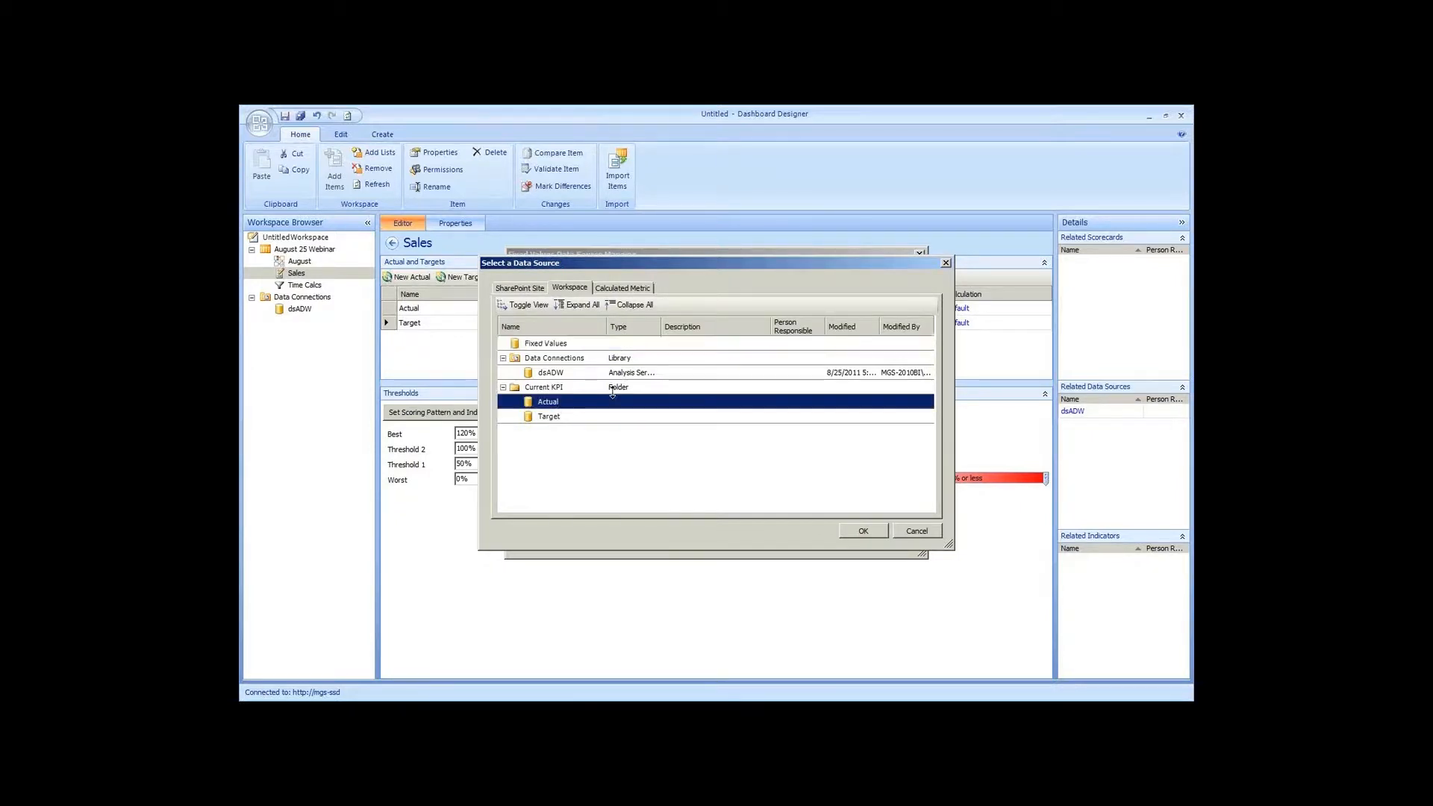
{"action": "double_click", "coordinate": [558, 404]}
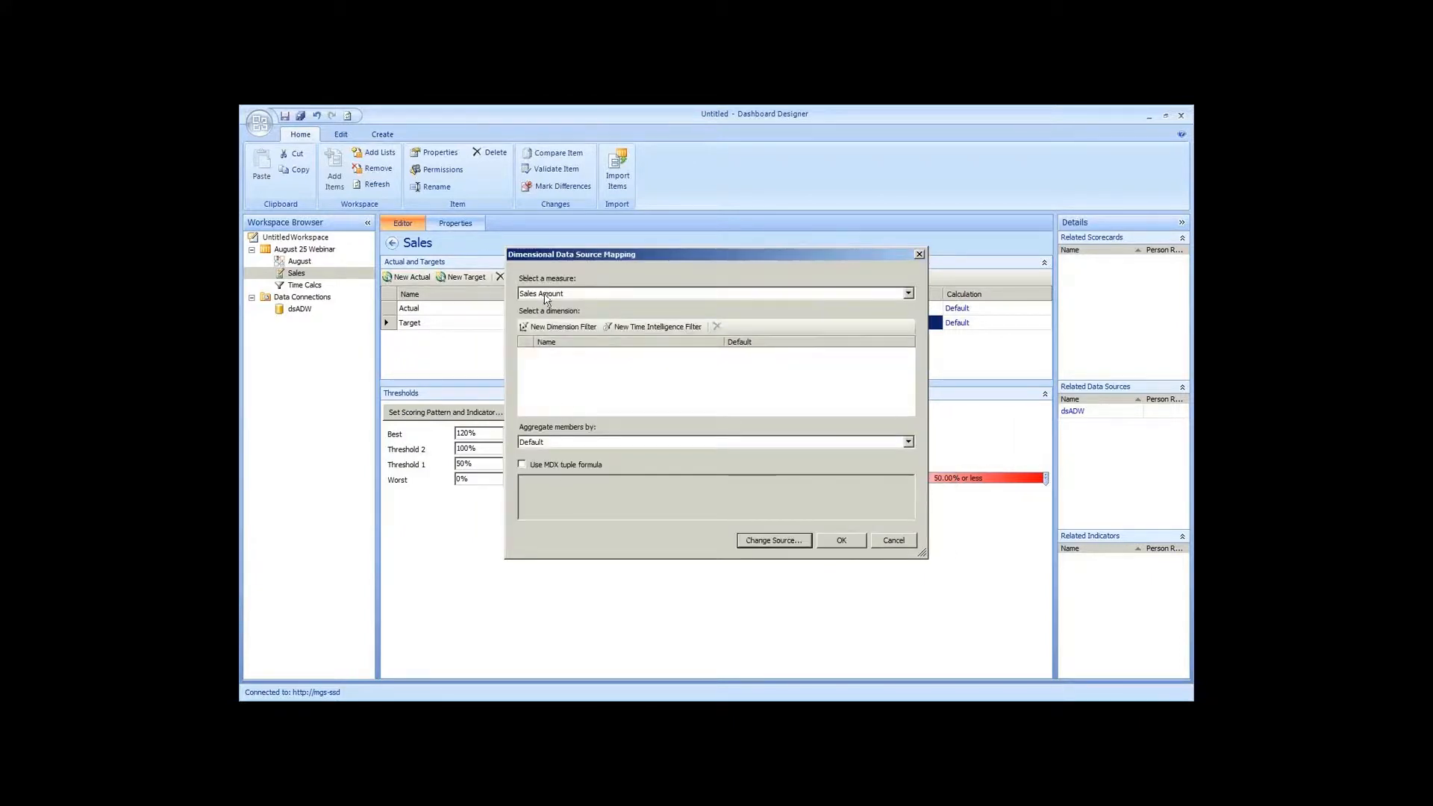
{"action": "left_click", "coordinate": [555, 295]}
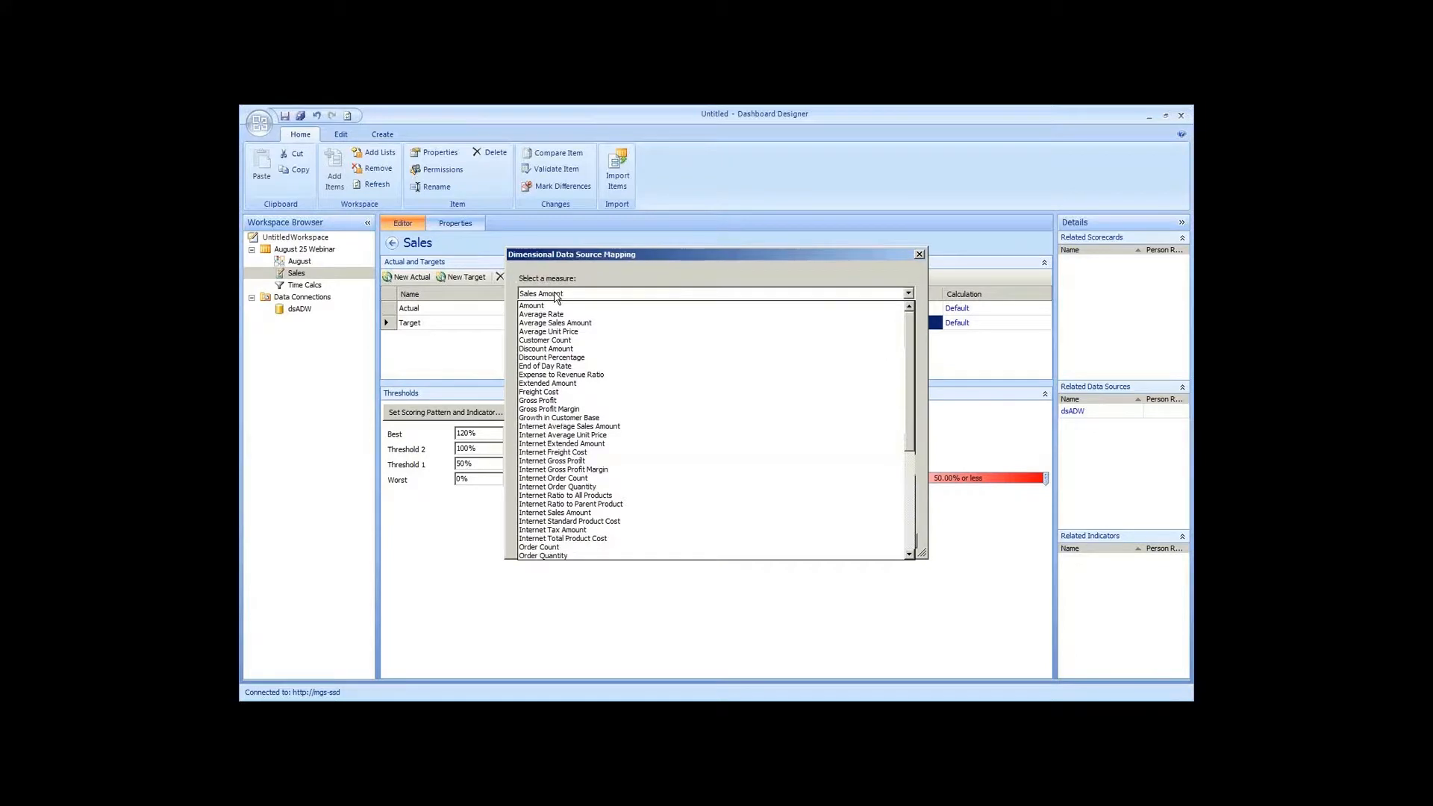
{"action": "scroll", "coordinate": [557, 298], "scroll_direction": "down", "scroll_amount": 7}
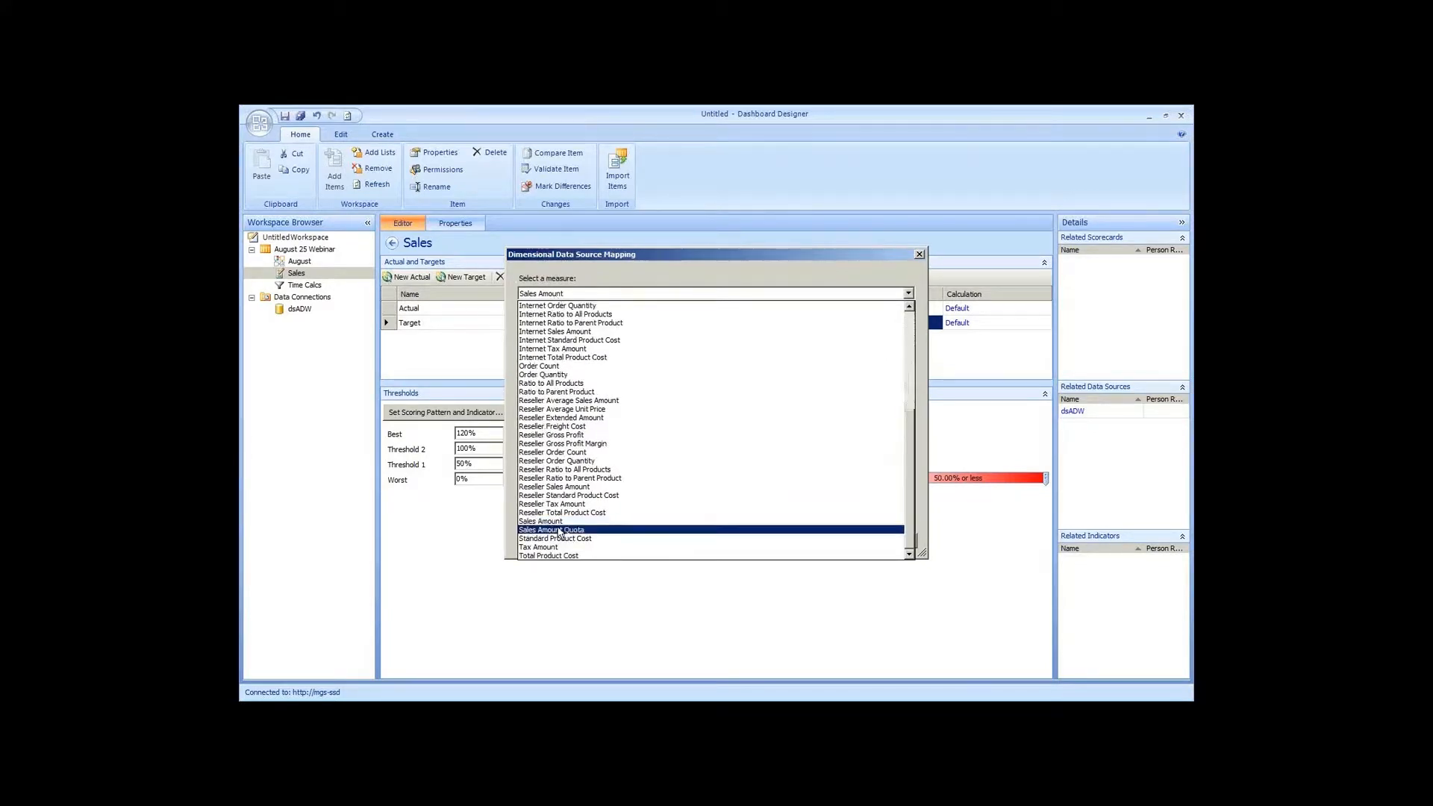
{"action": "left_click", "coordinate": [561, 531]}
{"action": "left_click", "coordinate": [837, 541]}
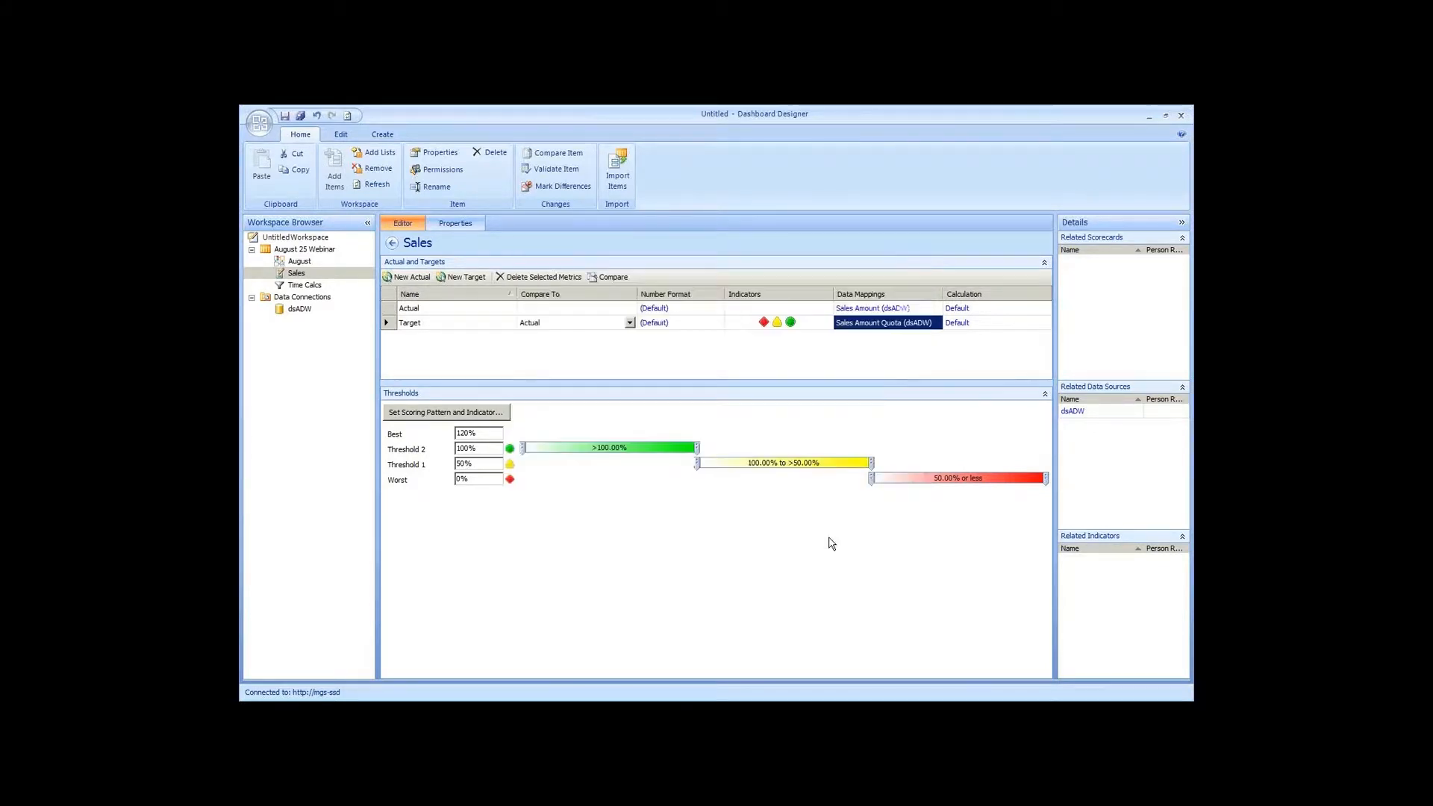
Set Threshold 1 of the Sales KPI's Target to 80%, keep Threshold 2 at 100%, and save the KPI
{"action": "left_click", "coordinate": [491, 435]}
{"action": "key", "text": "Tab"}
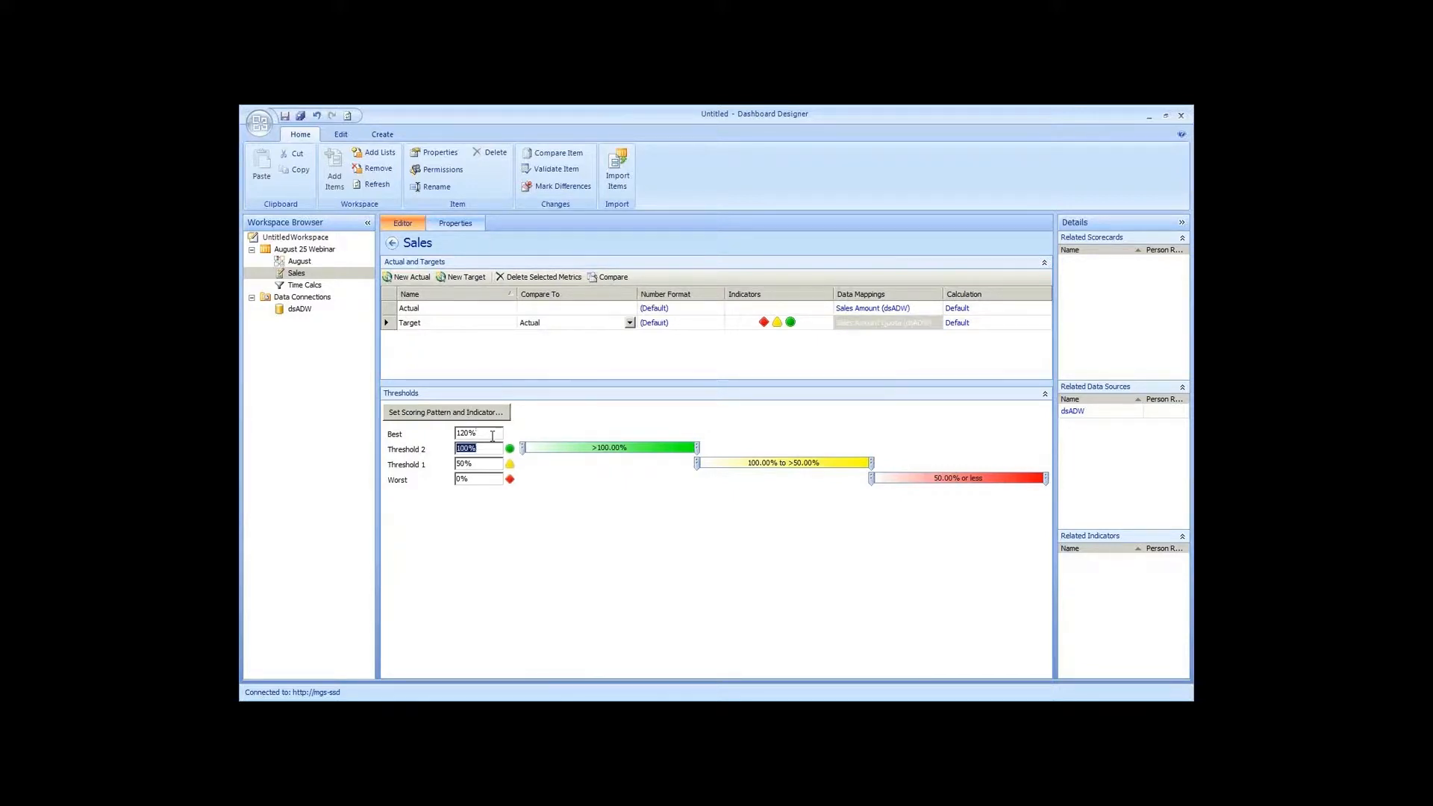
{"action": "type", "text": "120"}
{"action": "key", "text": "Tab"}
{"action": "type", "text": "80"}
{"action": "left_click", "coordinate": [482, 479]}
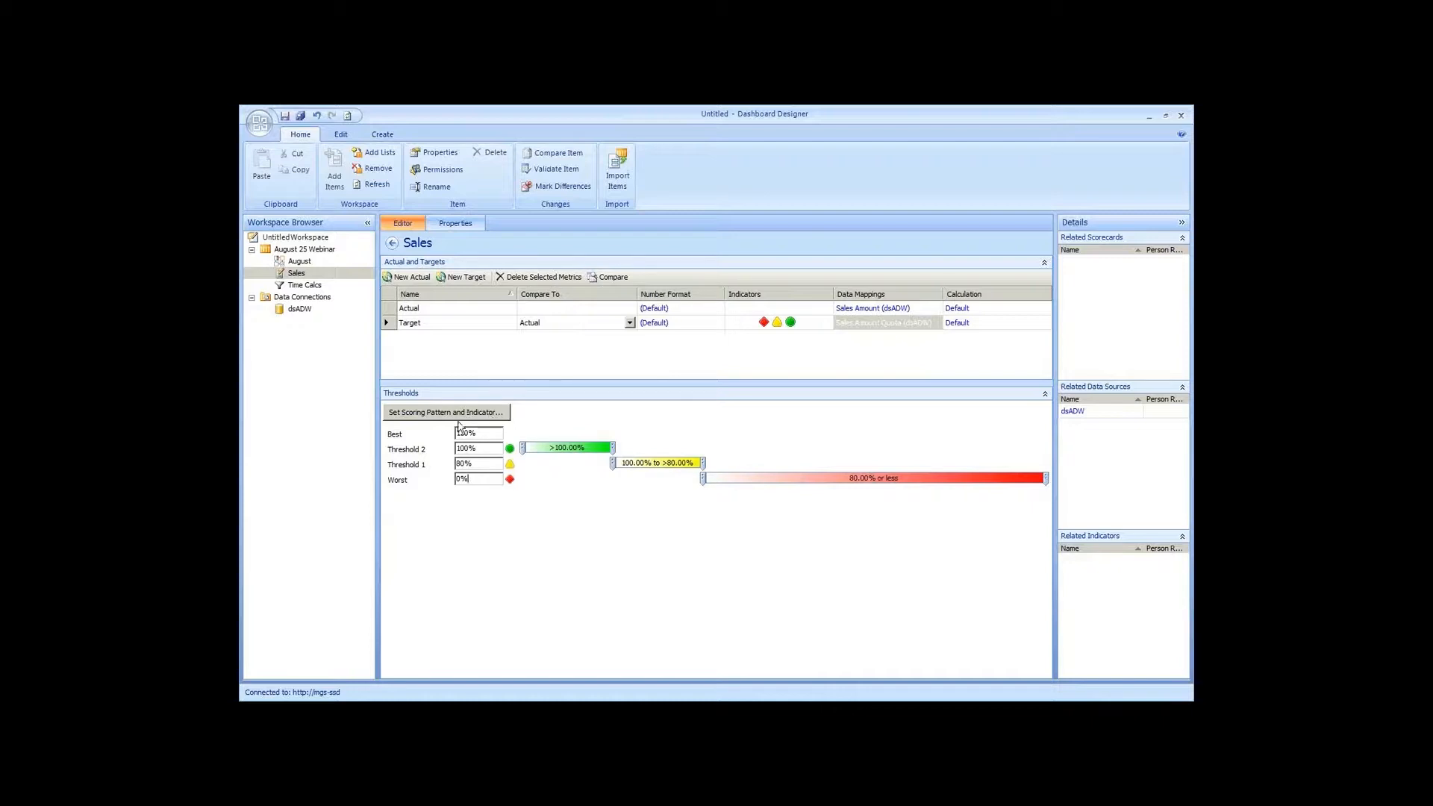
{"action": "right_click", "coordinate": [300, 274]}
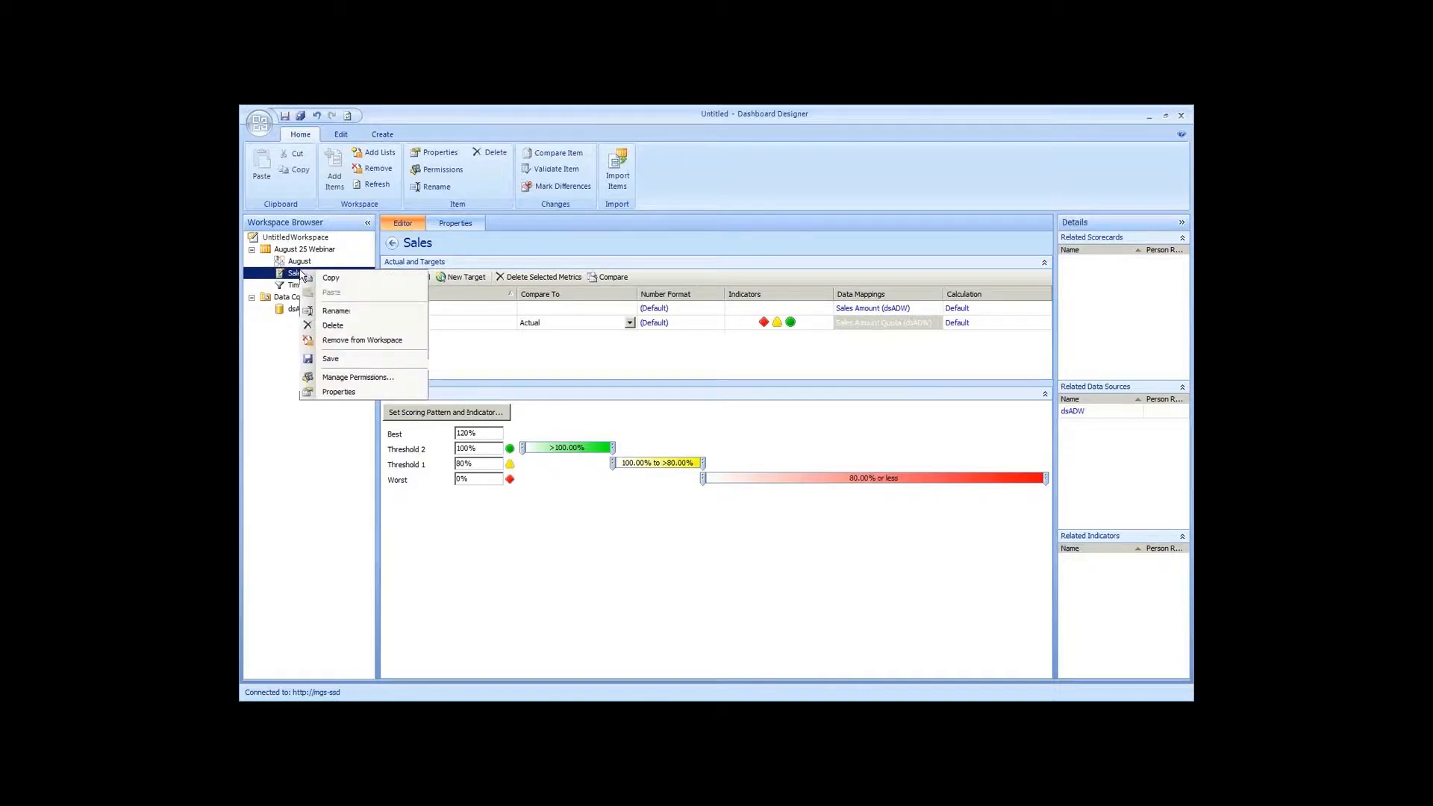
{"action": "left_click", "coordinate": [364, 366]}
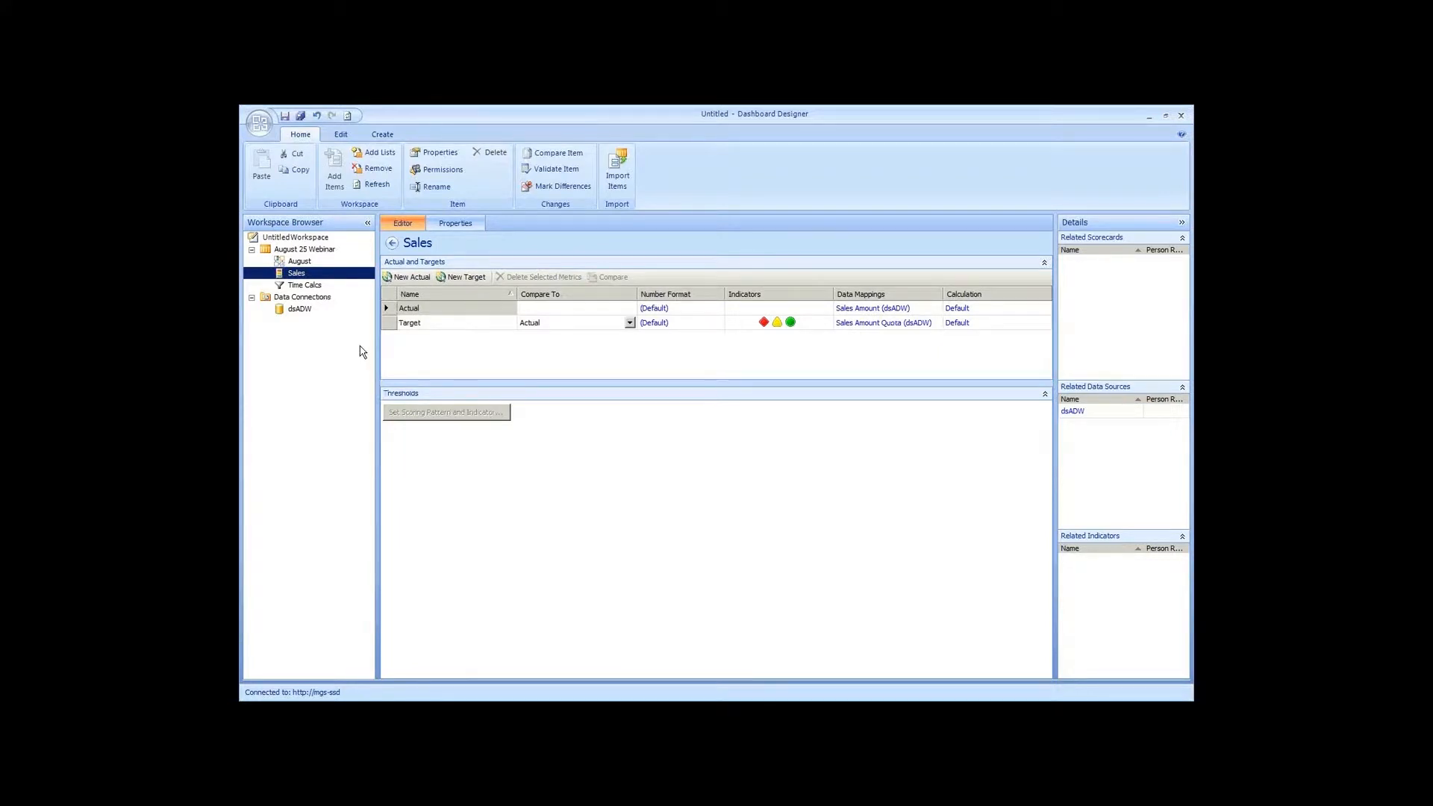
Create a new scorecard in the August 25 Webinar list from the standard Blank Scorecard template
{"action": "left_click", "coordinate": [332, 251]}
{"action": "right_click", "coordinate": [333, 256]}
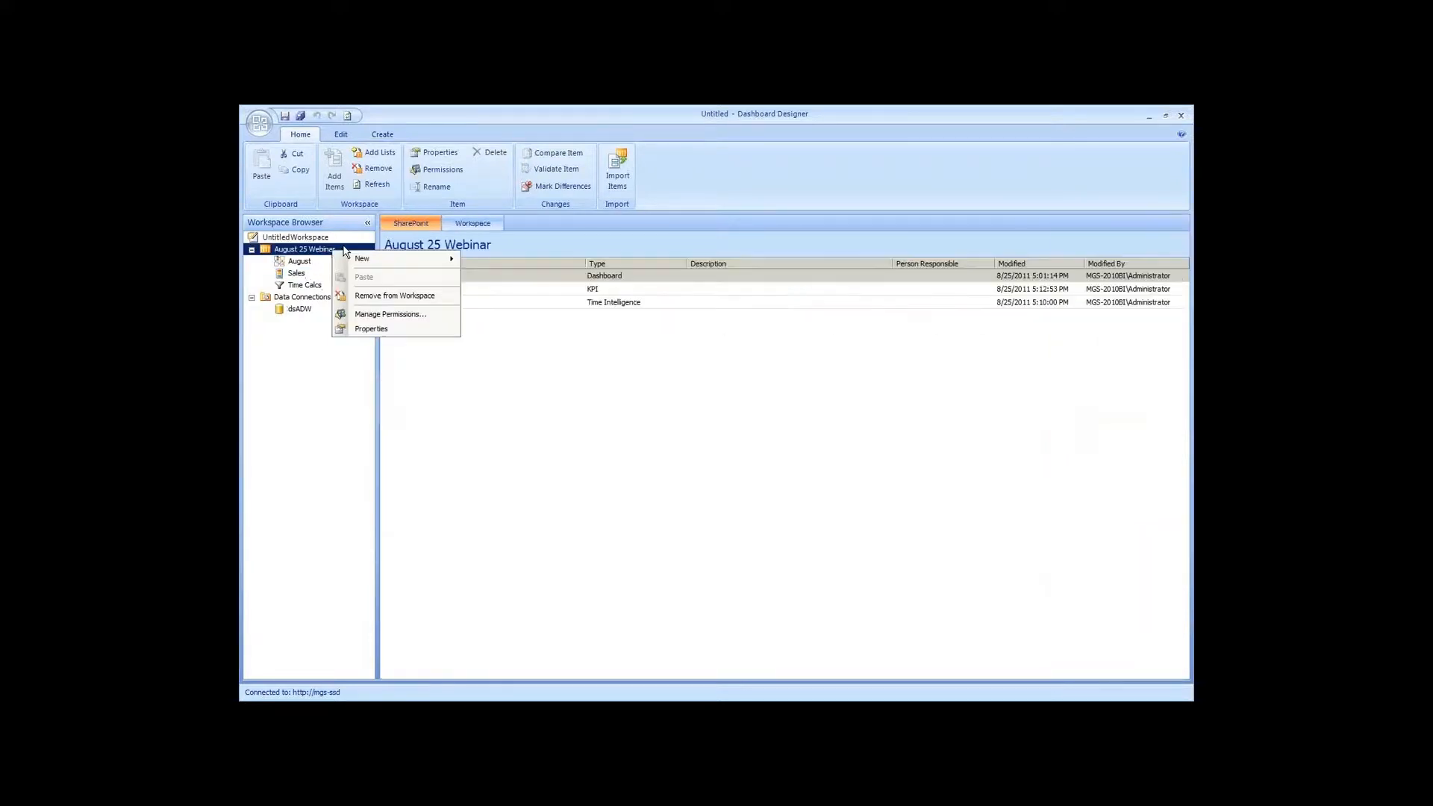
{"action": "mouse_move", "coordinate": [366, 264]}
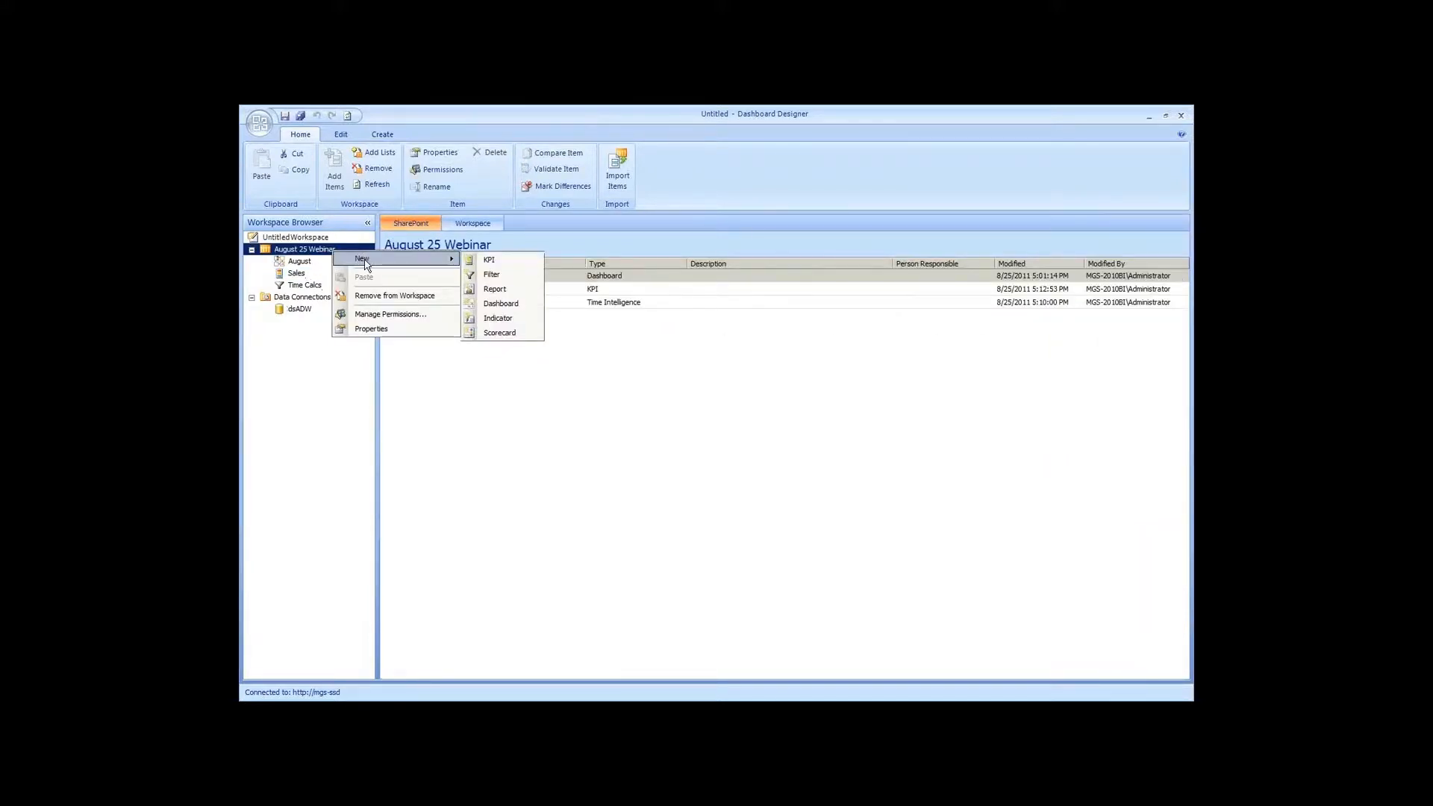
{"action": "left_click", "coordinate": [519, 338]}
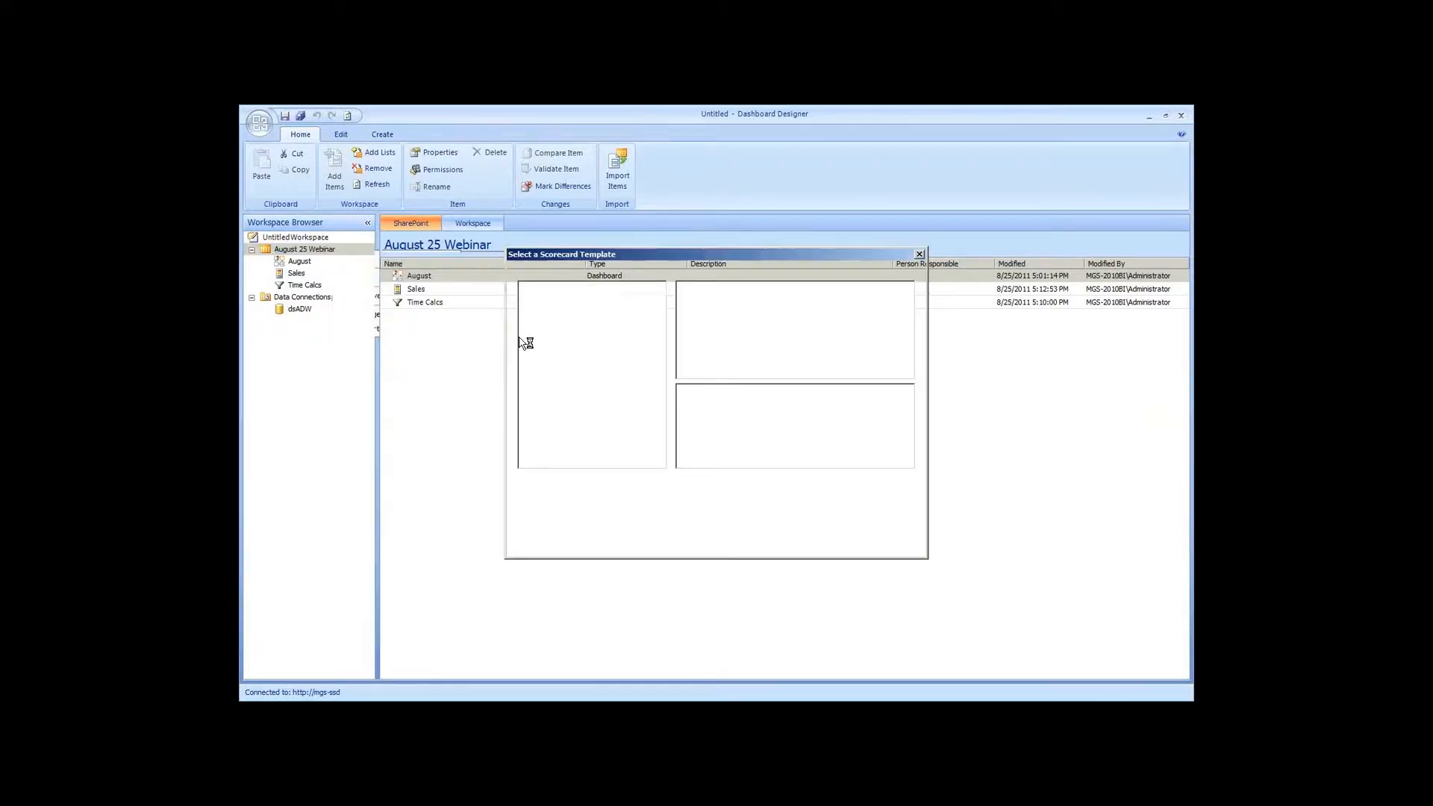
{"action": "left_click", "coordinate": [711, 321]}
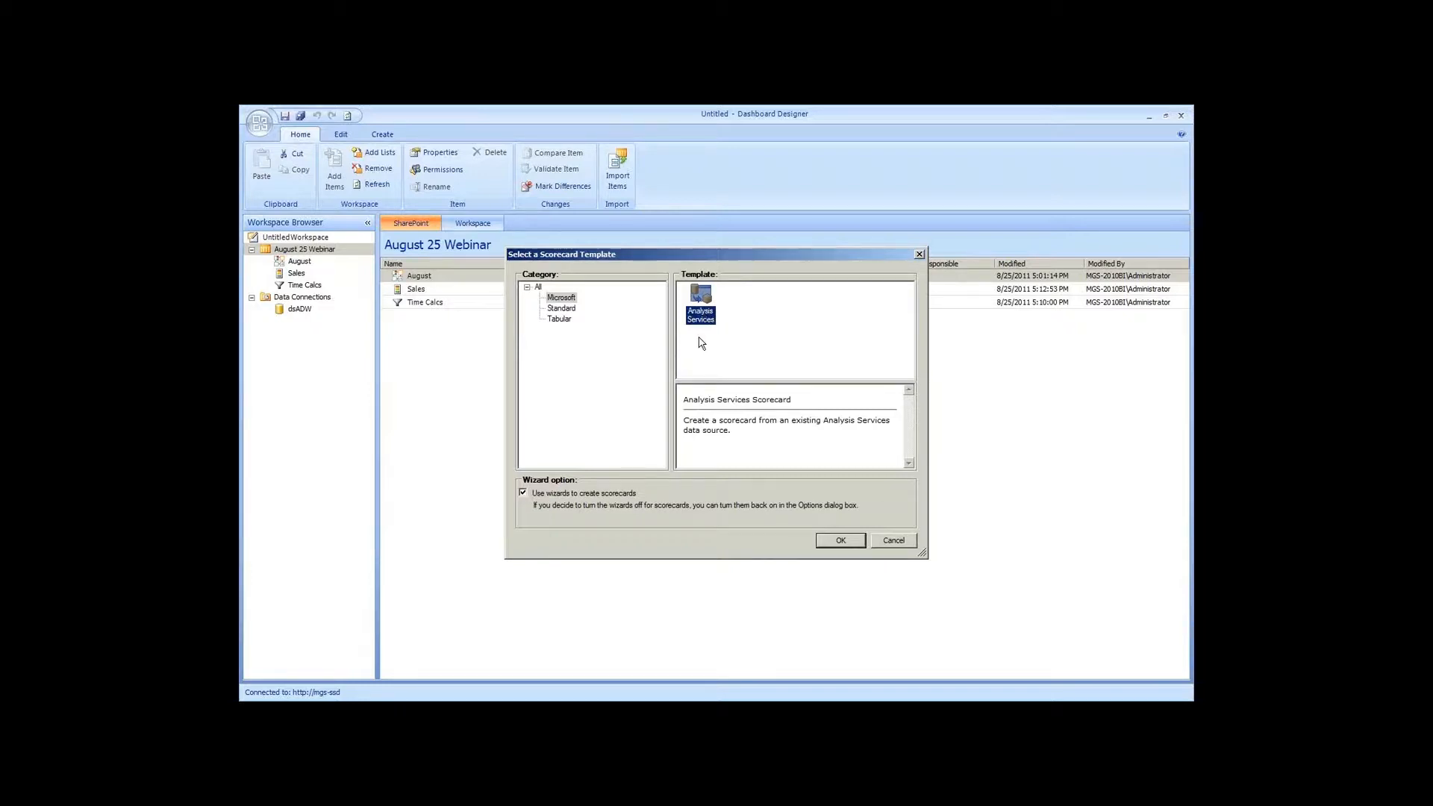
{"action": "left_click", "coordinate": [580, 311]}
{"action": "left_click", "coordinate": [713, 319]}
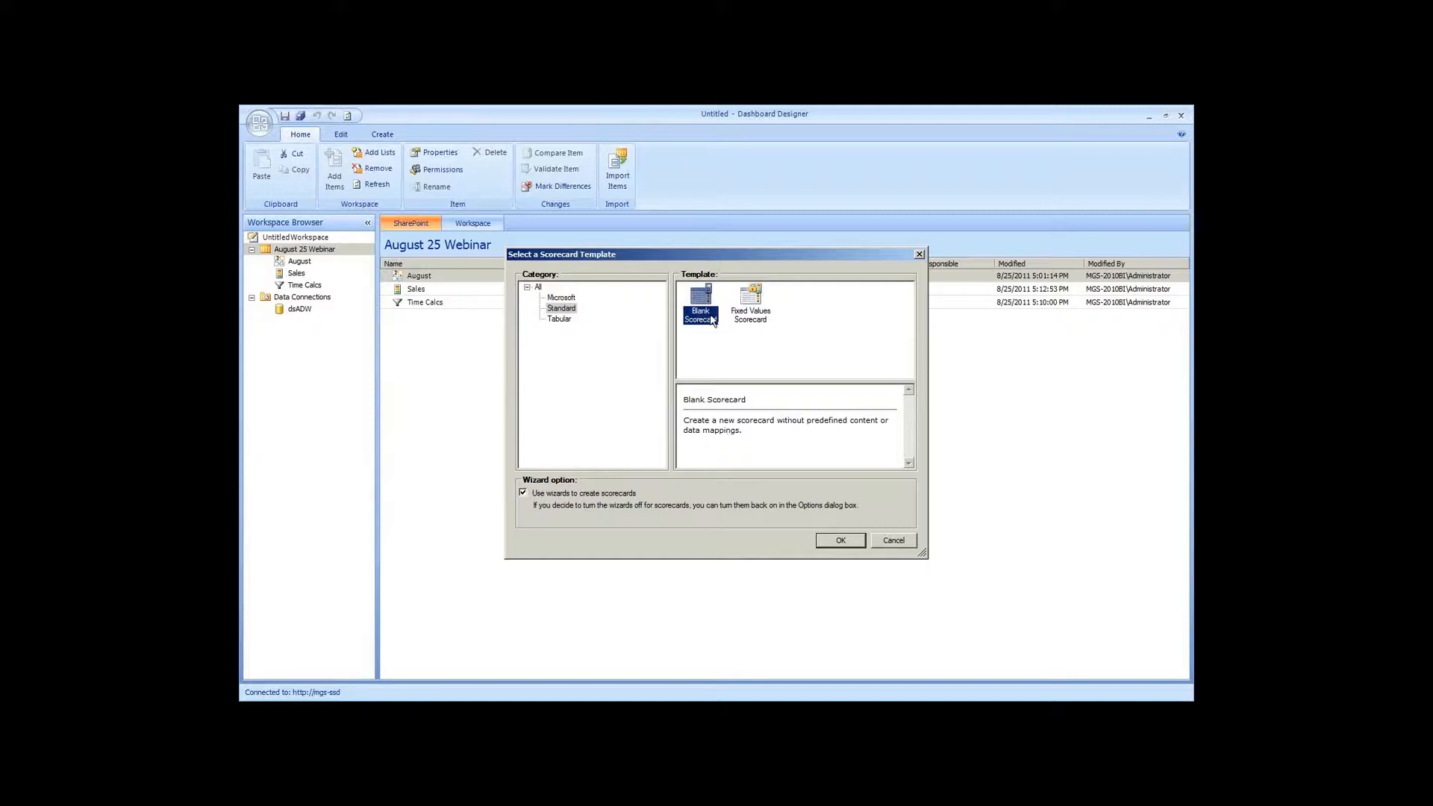
{"action": "double_click", "coordinate": [713, 319]}
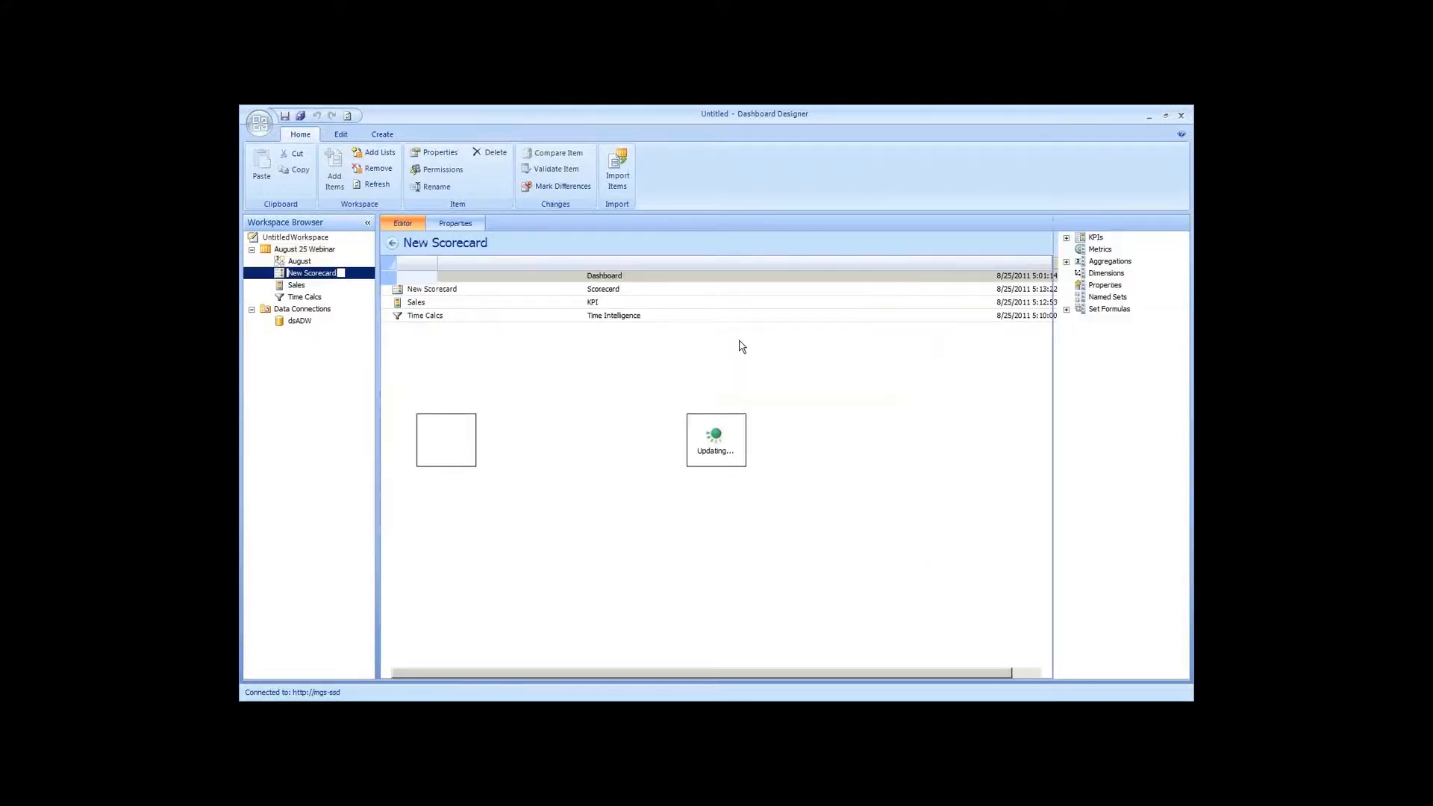
Name the new scorecard Sales Scorecard
{"action": "key", "text": "Delete"}
{"action": "key", "text": "Delete"}
{"action": "key", "text": "Delete"}
{"action": "type", "text": "Saless"}
{"action": "key", "text": "Return"}
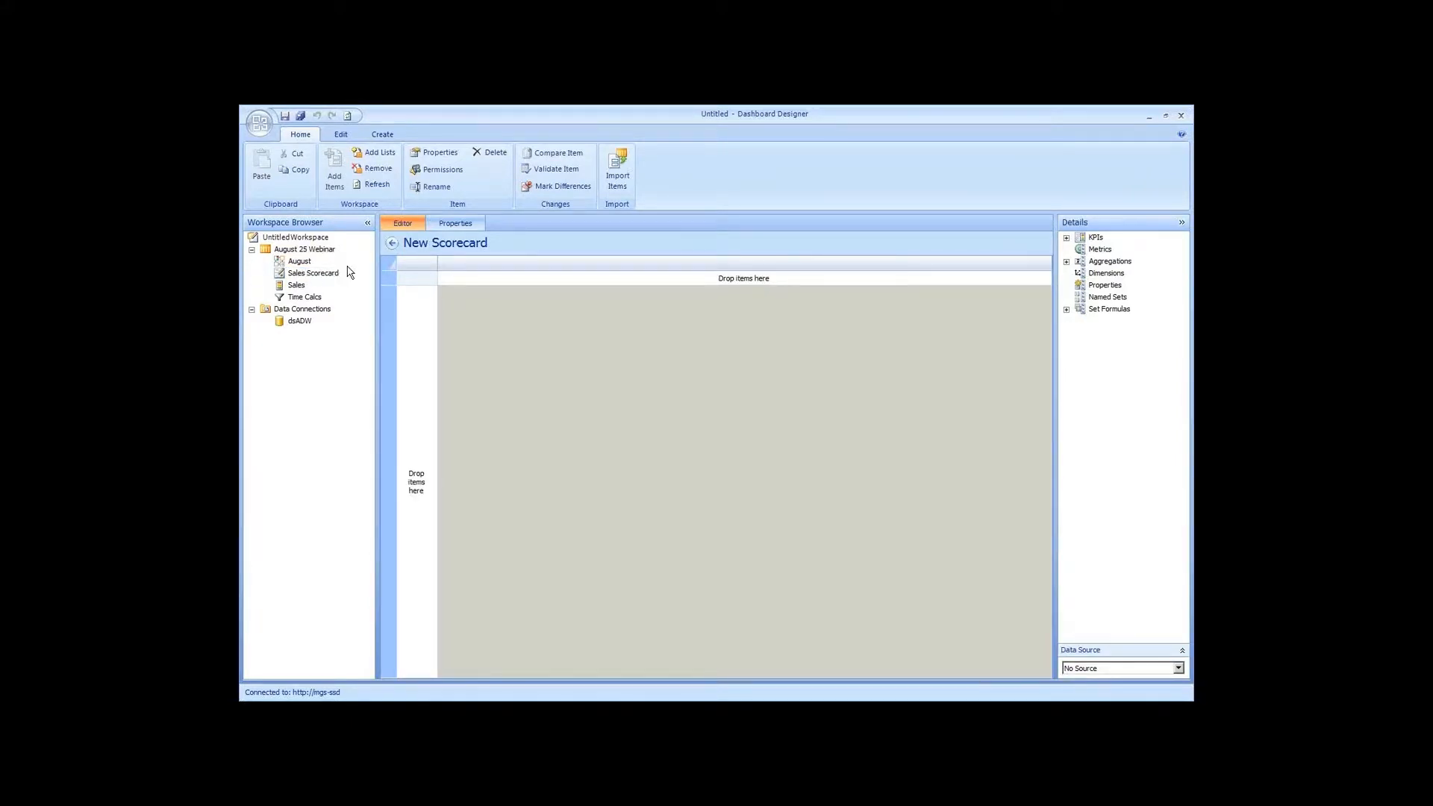
Add the Sales KPI from the August 25 Webinar list to the rows of the Sales Scorecard
{"action": "left_click", "coordinate": [500, 304]}
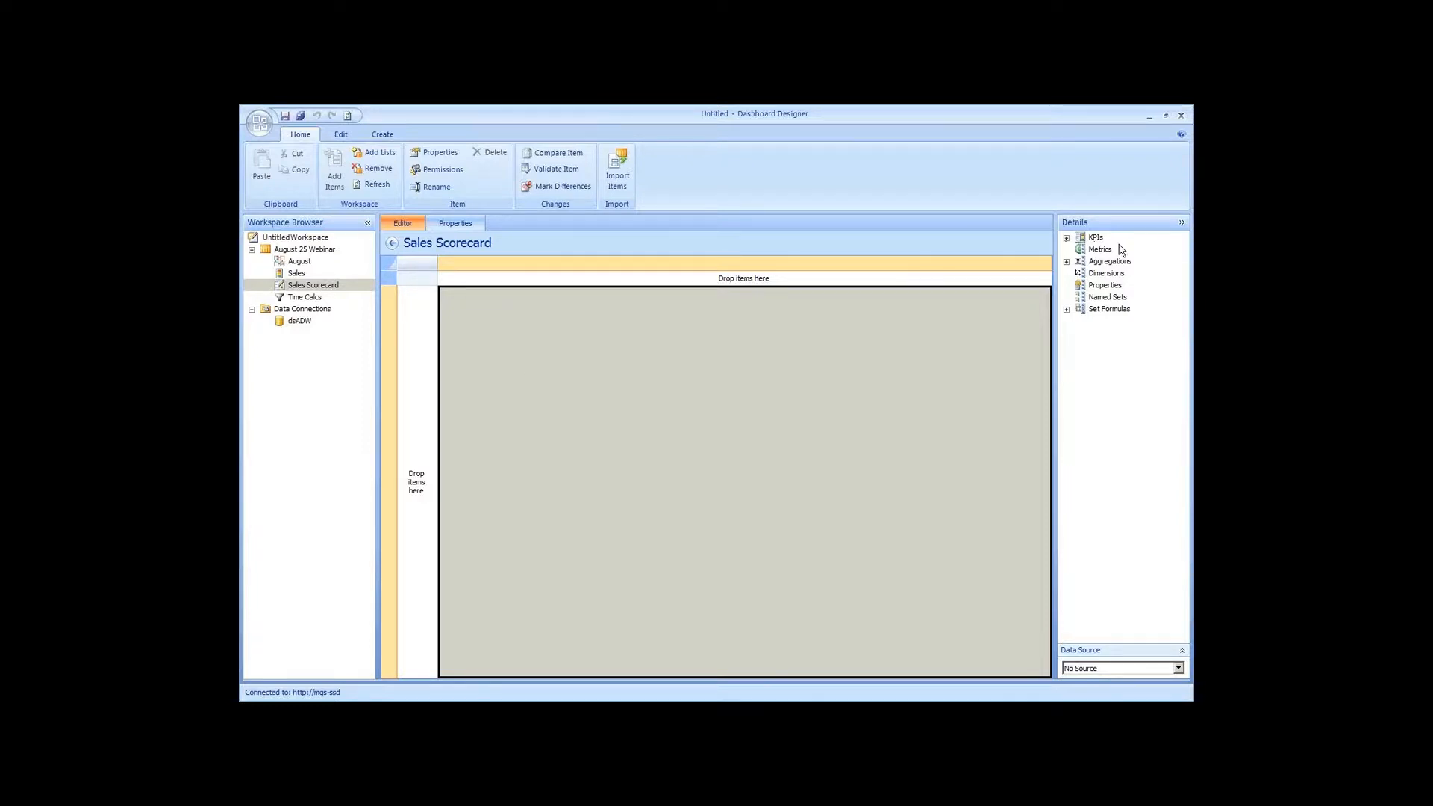
{"action": "left_click", "coordinate": [1065, 238]}
{"action": "left_click", "coordinate": [1079, 249]}
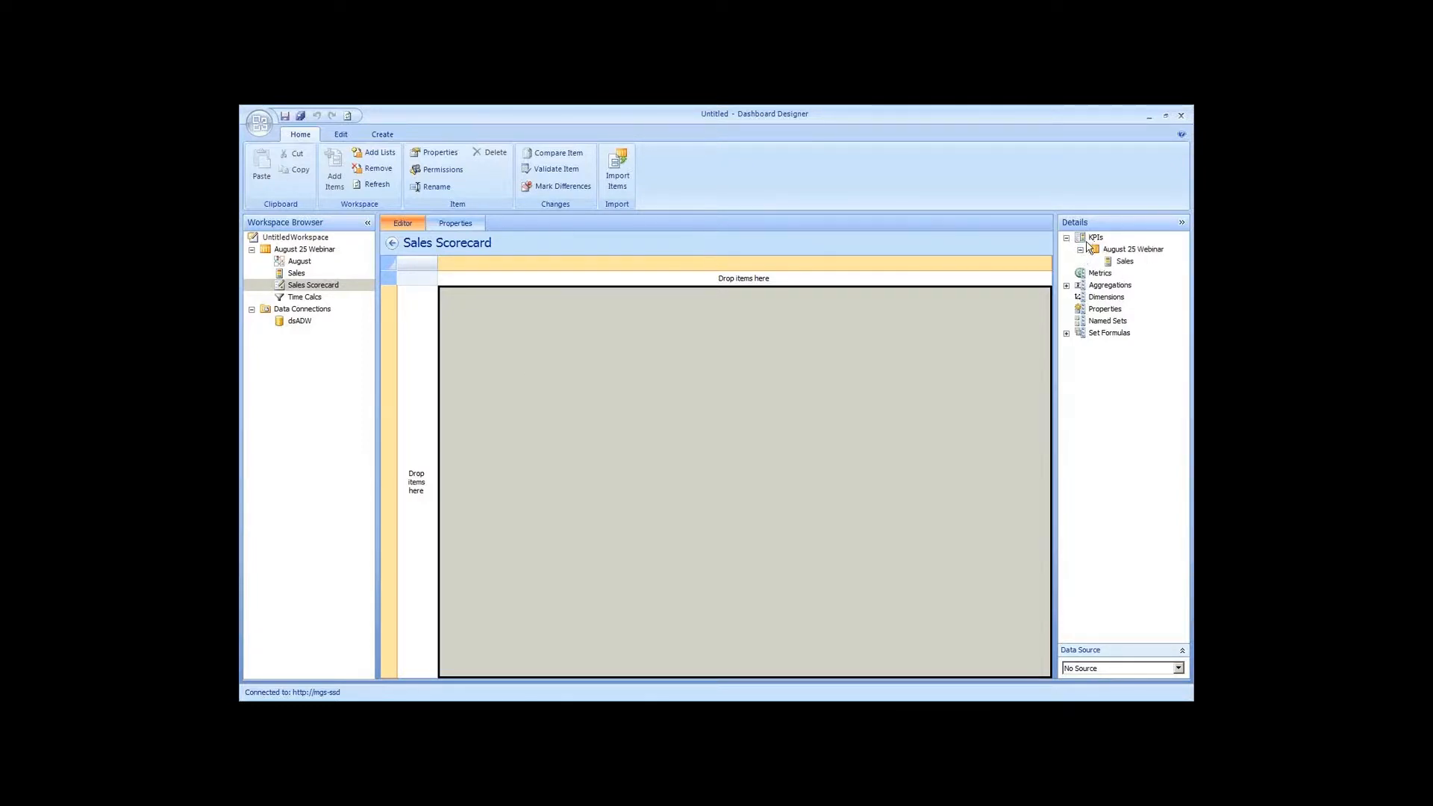
{"action": "left_click", "coordinate": [1126, 262]}
{"action": "left_click_drag", "start_coordinate": [1128, 268], "coordinate": [437, 354]}
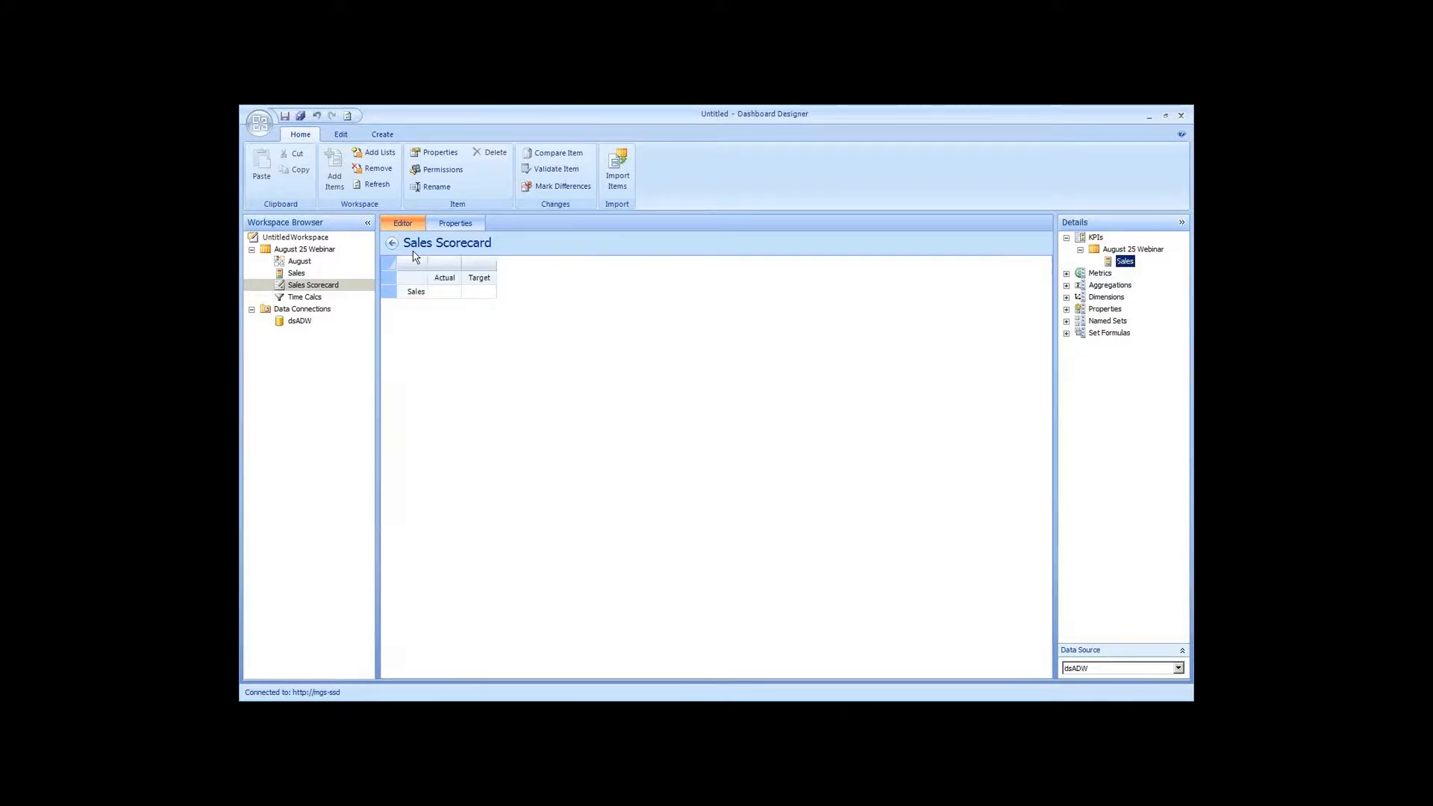
Update the scorecard view and examine the Actual and Target values in the Sales row
{"action": "left_click", "coordinate": [341, 135]}
{"action": "left_click", "coordinate": [520, 173]}
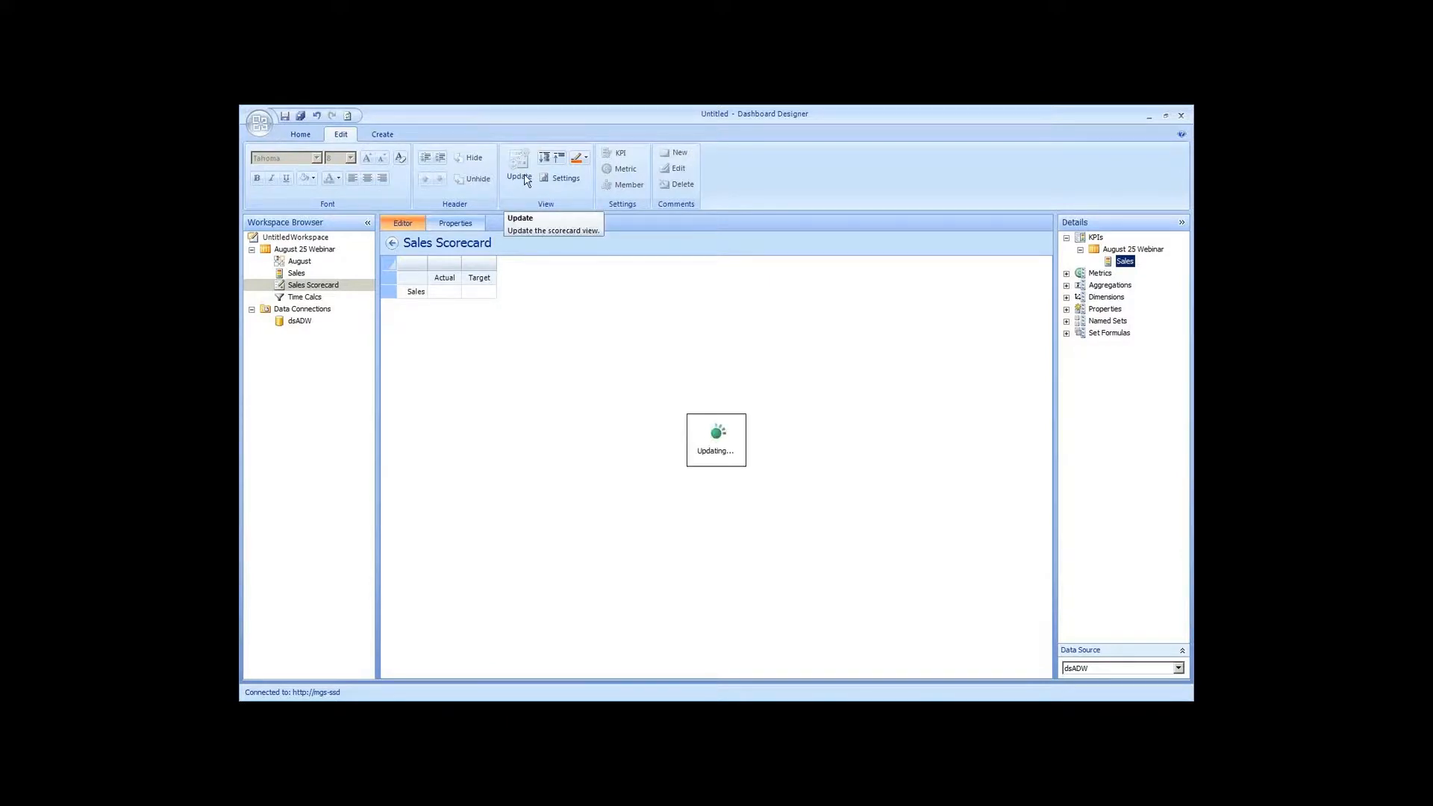
{"action": "left_click", "coordinate": [550, 292]}
{"action": "left_click", "coordinate": [441, 296]}
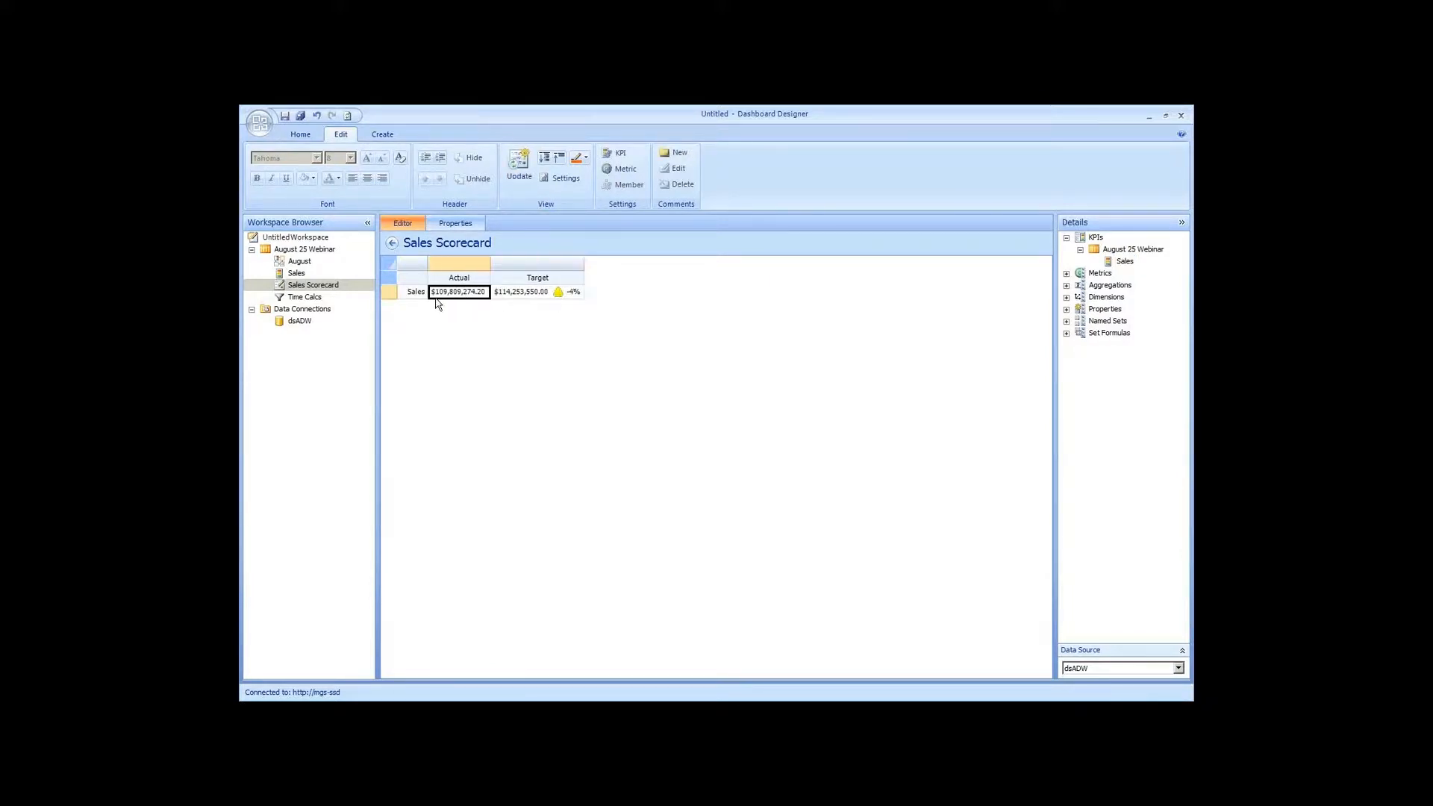
{"action": "left_click", "coordinate": [387, 297]}
{"action": "left_click", "coordinate": [497, 295]}
{"action": "left_click", "coordinate": [488, 293]}
Place the Product dimension's Categories hierarchy under the Sales row of the scorecard
{"action": "left_click", "coordinate": [1066, 298]}
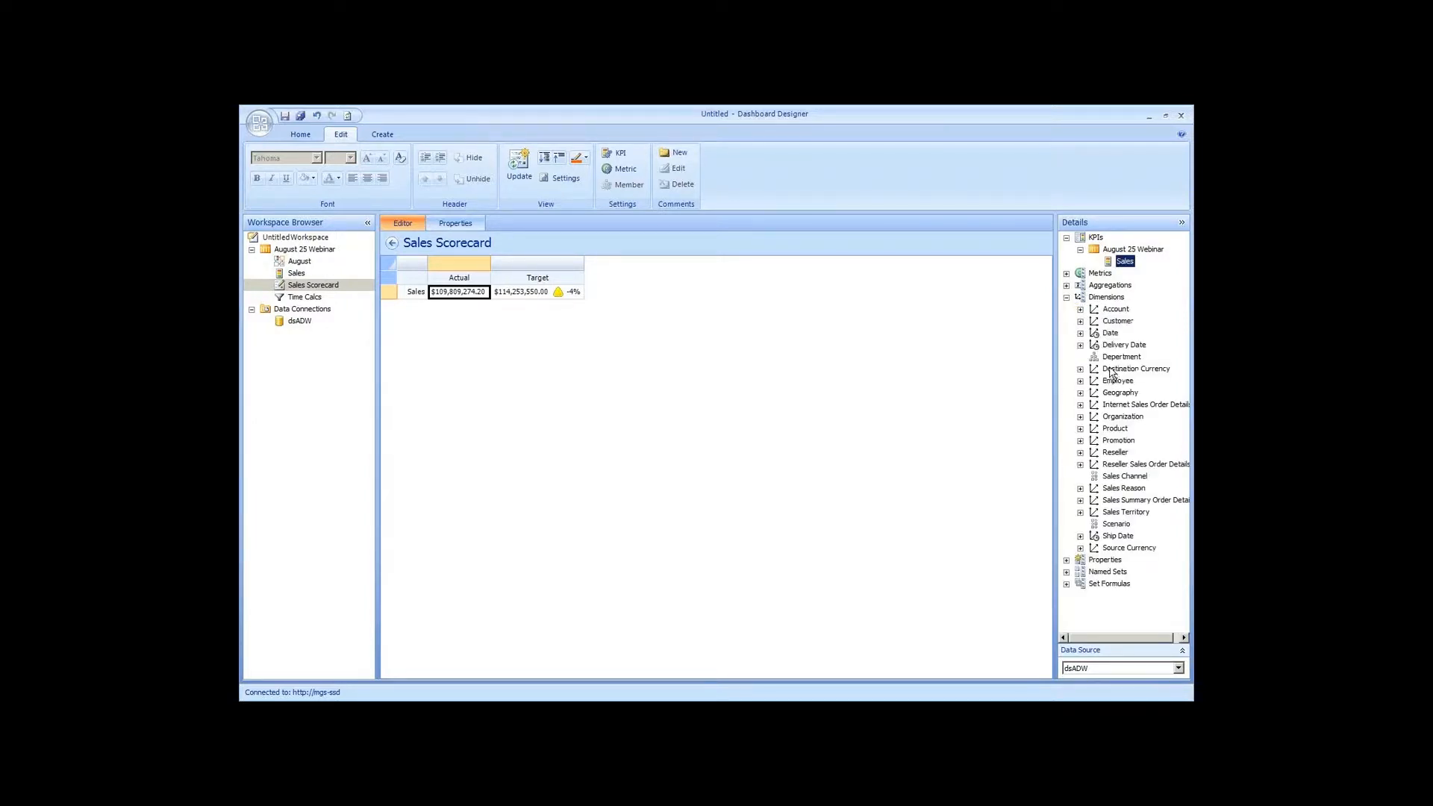
{"action": "left_click", "coordinate": [1081, 429]}
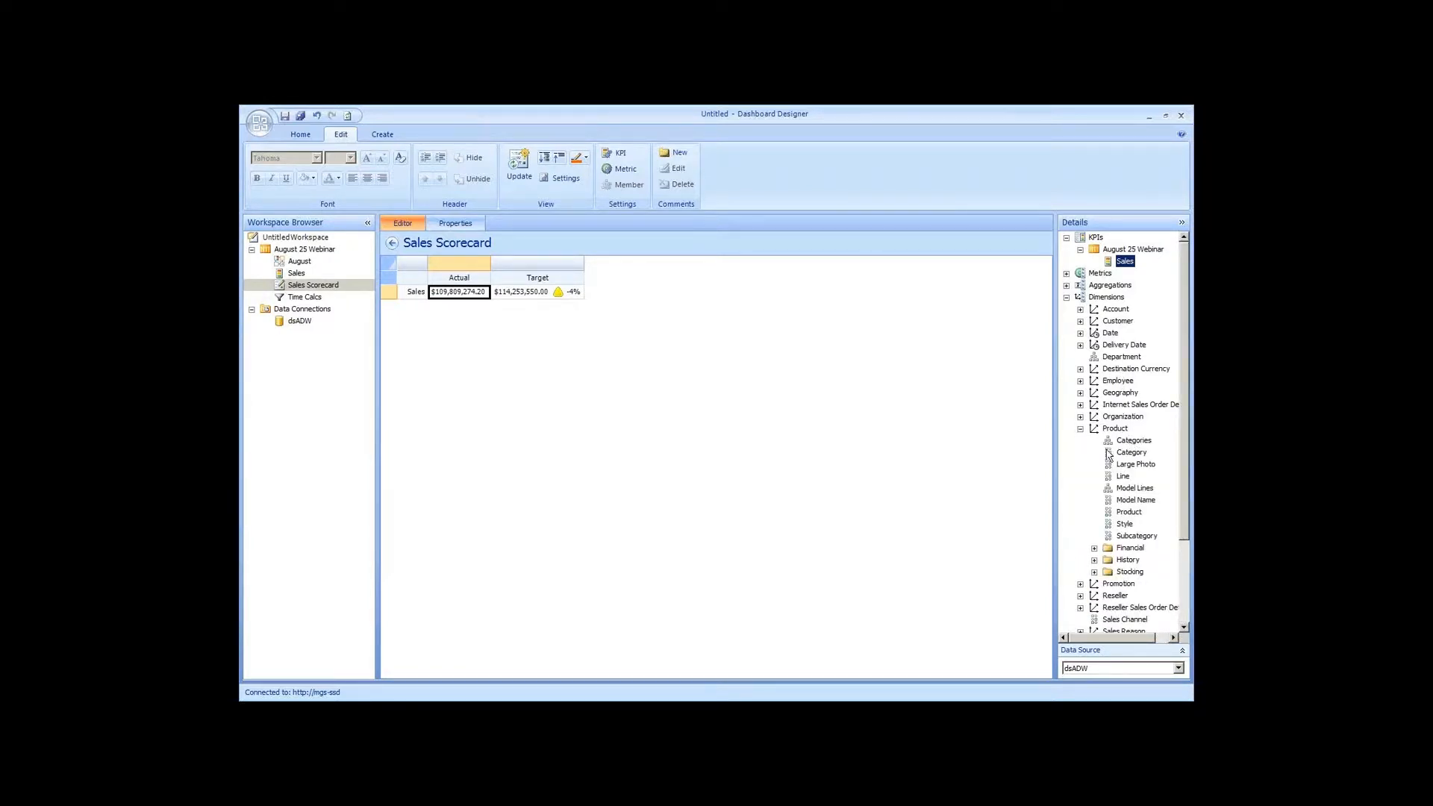
{"action": "left_click", "coordinate": [1110, 446]}
{"action": "left_click", "coordinate": [1125, 454]}
{"action": "left_click", "coordinate": [1133, 441]}
{"action": "left_click_drag", "start_coordinate": [1132, 442], "coordinate": [412, 298]}
{"action": "mouse_move", "coordinate": [412, 298]}
{"action": "left_mouse_down"}
{"action": "mouse_move", "coordinate": [394, 294]}
{"action": "mouse_move", "coordinate": [427, 300]}
{"action": "mouse_move", "coordinate": [399, 296]}
{"action": "left_mouse_up"}
{"action": "mouse_move", "coordinate": [399, 297]}
{"action": "left_mouse_down"}
{"action": "mouse_move", "coordinate": [414, 285]}
{"action": "mouse_move", "coordinate": [411, 306]}
{"action": "mouse_move", "coordinate": [410, 279]}
{"action": "mouse_move", "coordinate": [425, 298]}
{"action": "left_mouse_up"}
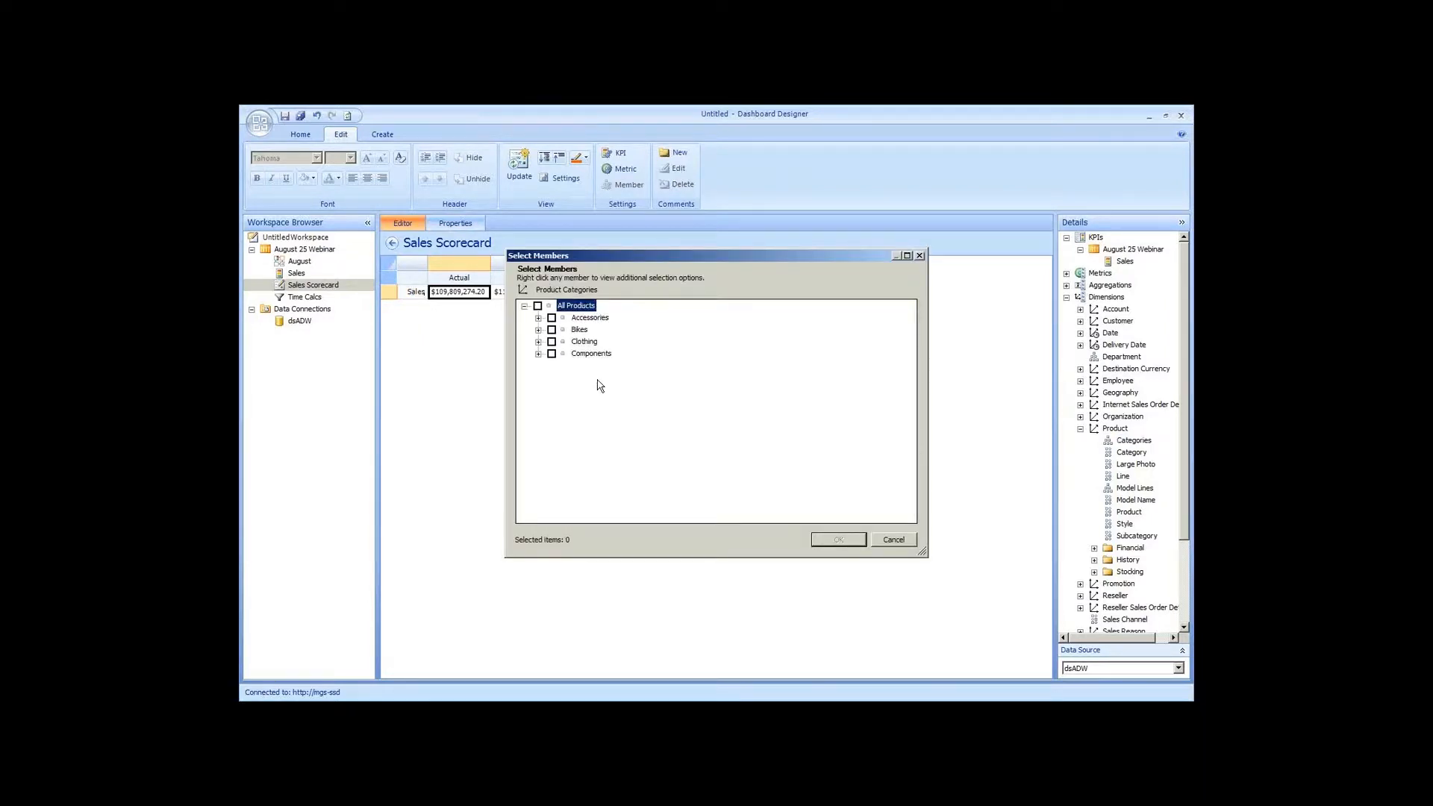
Select the Accessories, Bikes, Clothing and Components members of Product Categories individually
{"action": "right_click", "coordinate": [569, 309]}
{"action": "mouse_move", "coordinate": [637, 321]}
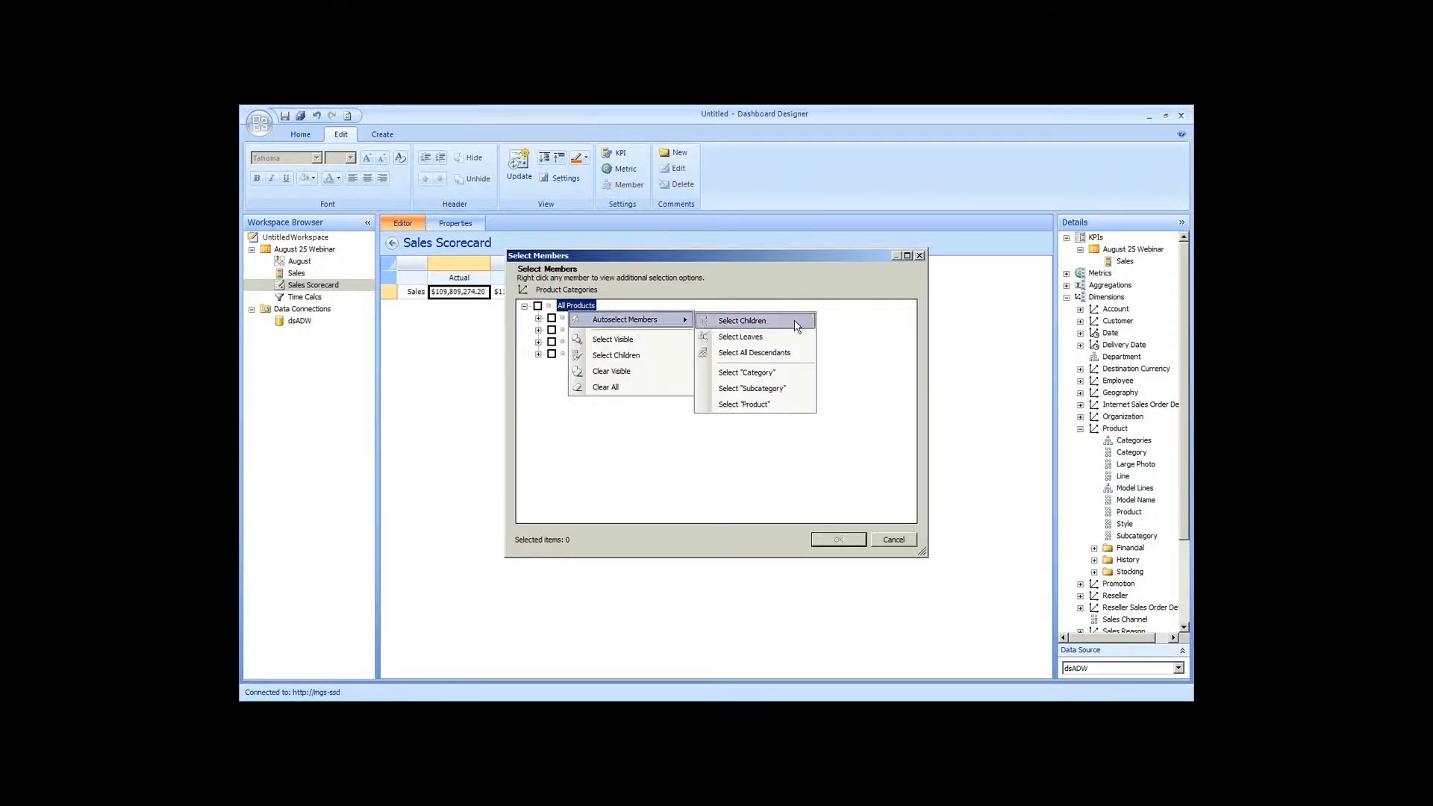
{"action": "left_click", "coordinate": [582, 468]}
{"action": "left_click", "coordinate": [553, 354]}
{"action": "left_click", "coordinate": [553, 342]}
{"action": "left_click", "coordinate": [552, 318]}
{"action": "left_click", "coordinate": [553, 330]}
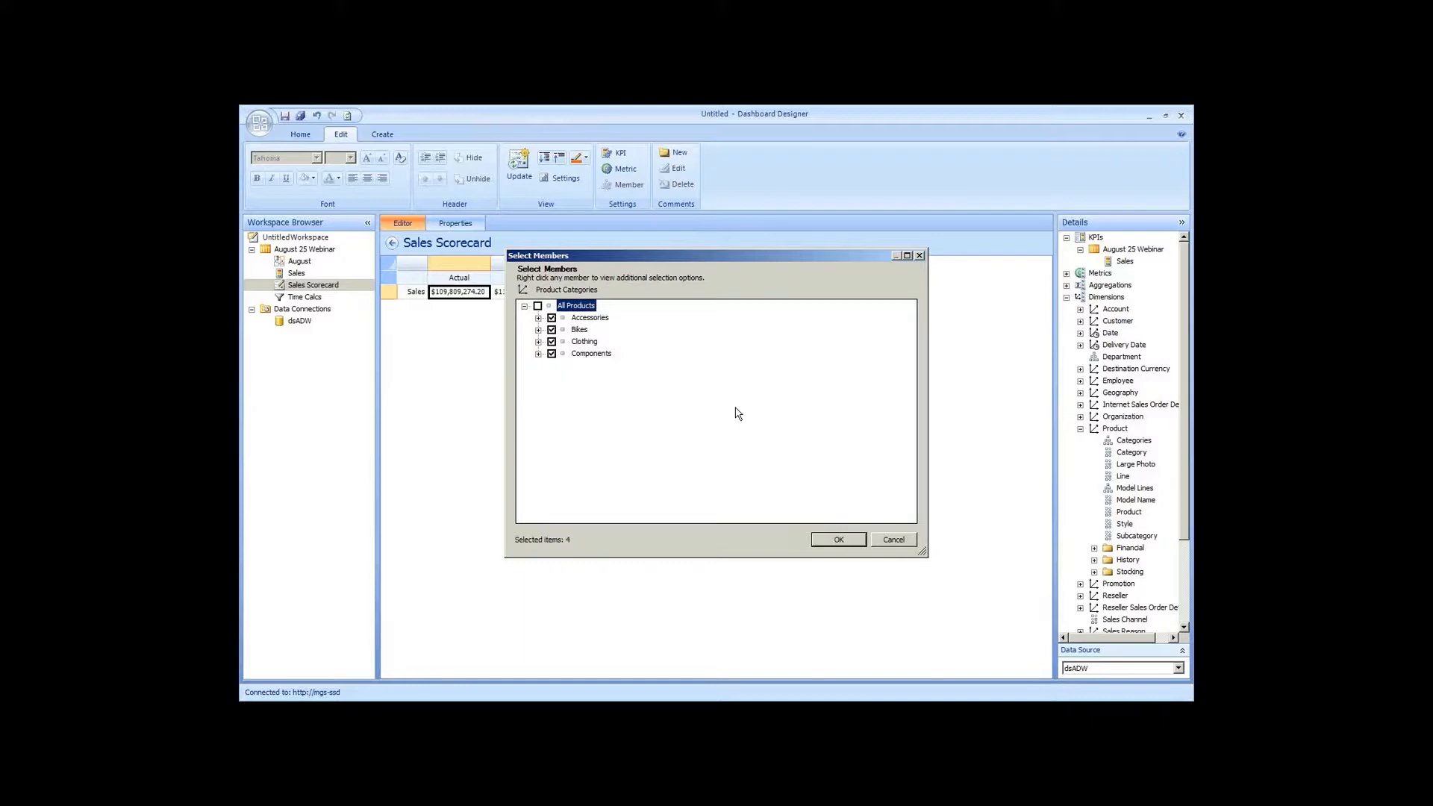
Autoselect the children of All Products as the scorecard's row members and update the scorecard view
{"action": "right_click", "coordinate": [587, 310]}
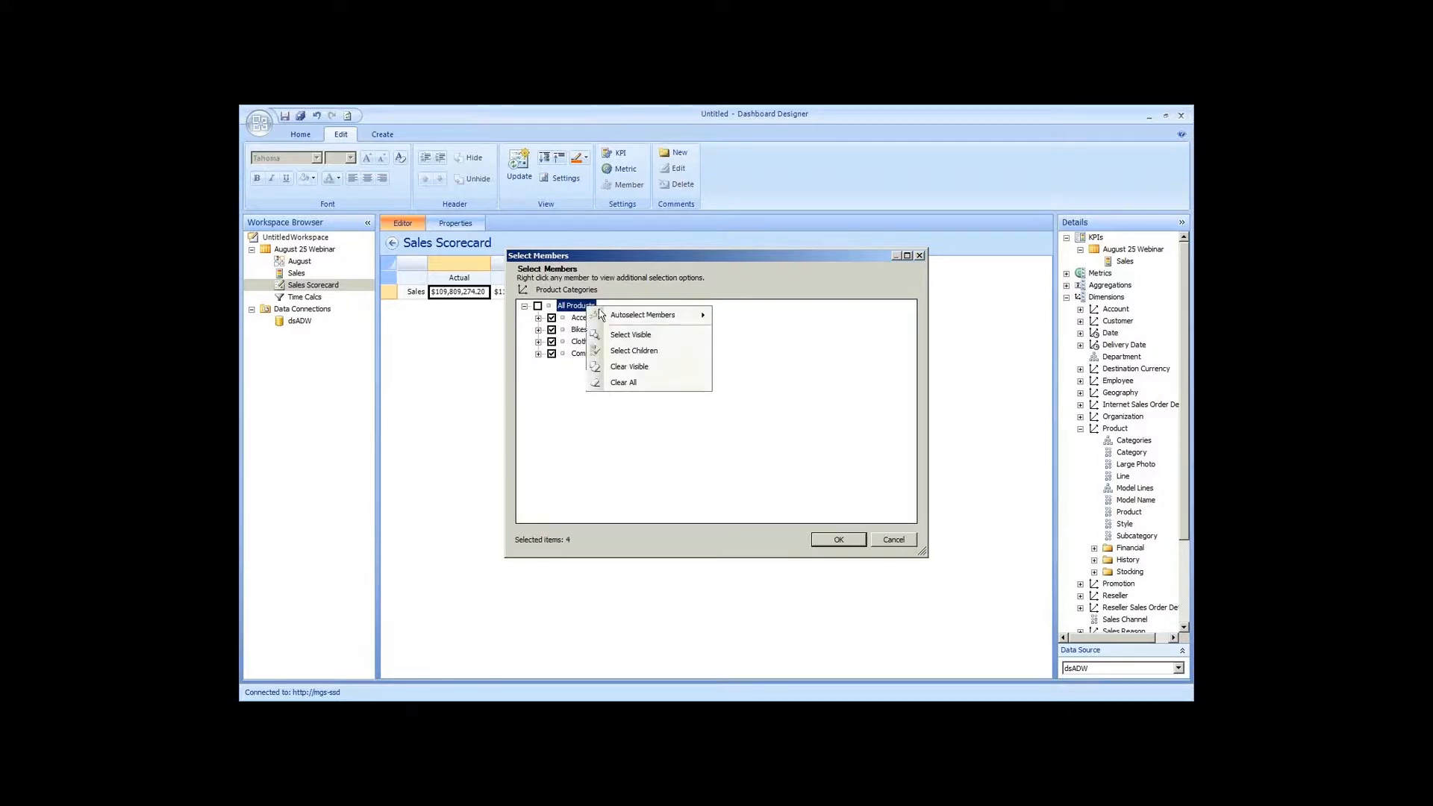
{"action": "mouse_move", "coordinate": [640, 324]}
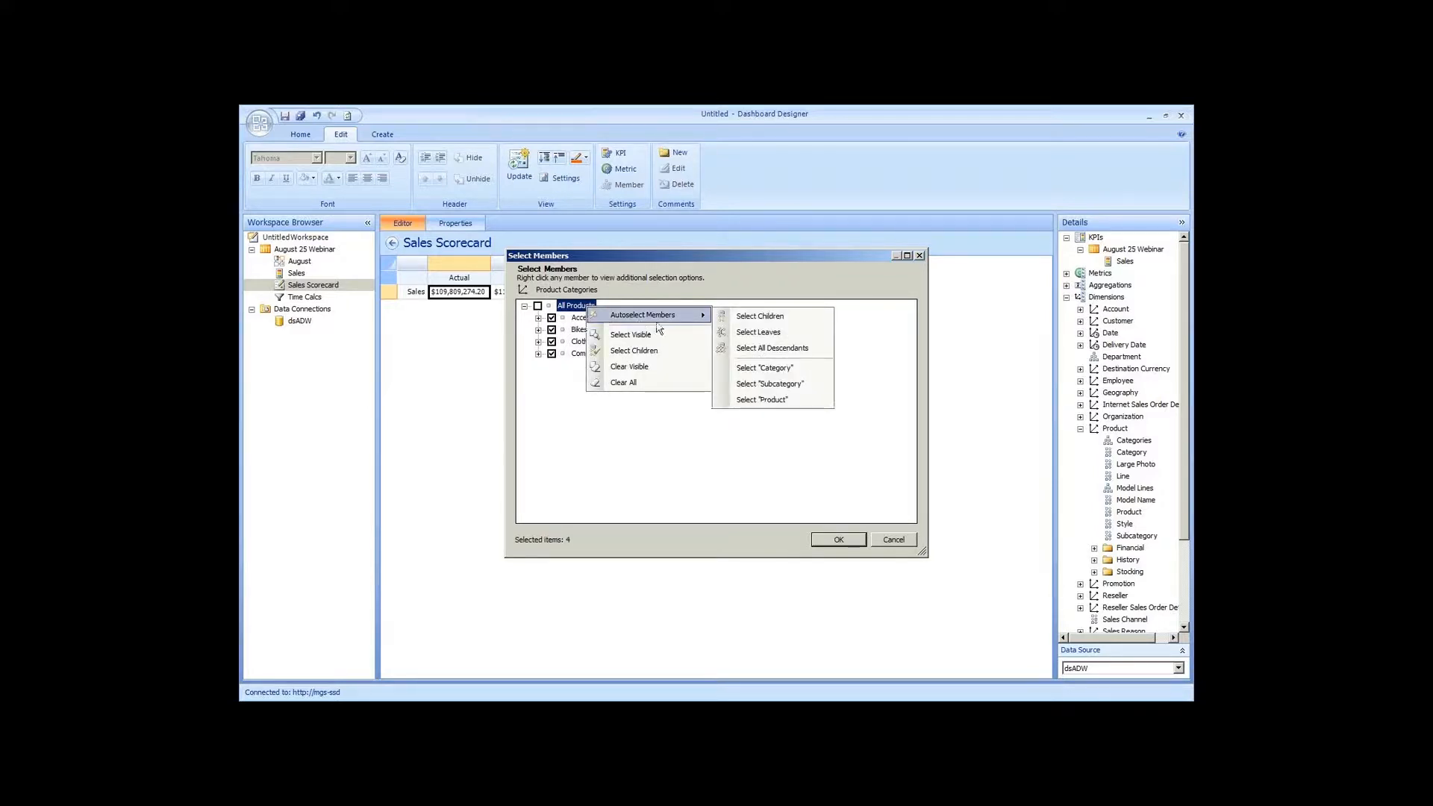
{"action": "left_click", "coordinate": [774, 316]}
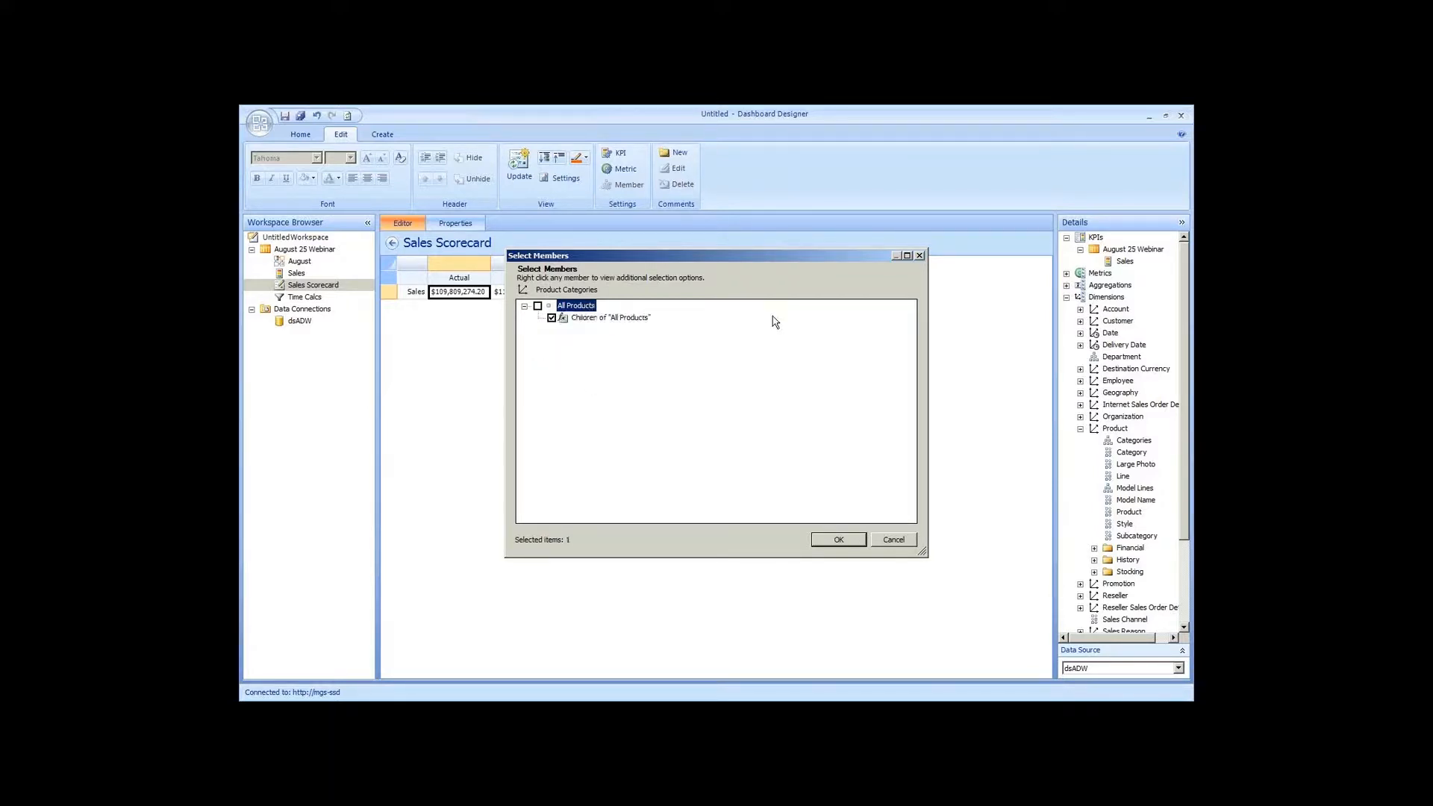
{"action": "left_click", "coordinate": [830, 540]}
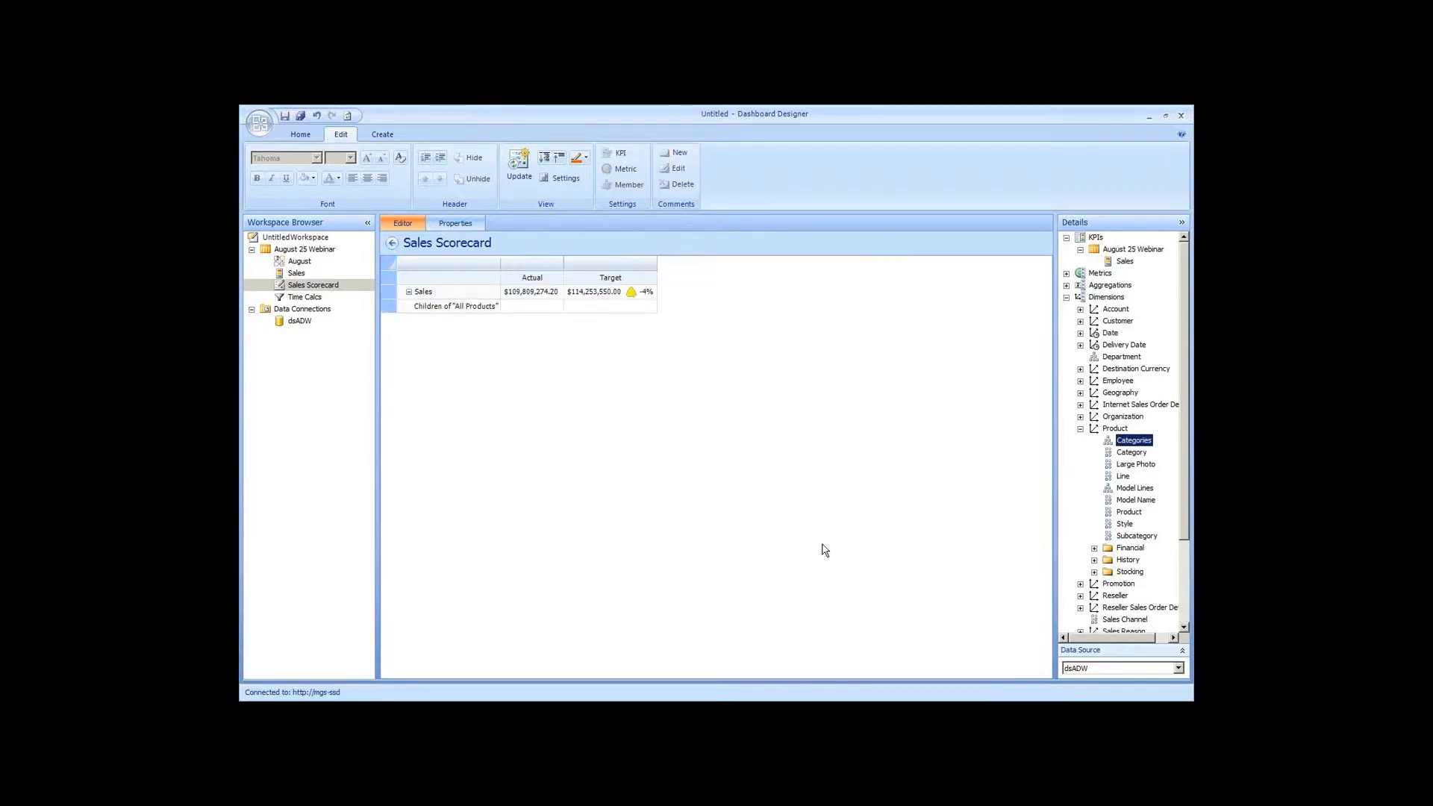
{"action": "left_click", "coordinate": [521, 179]}
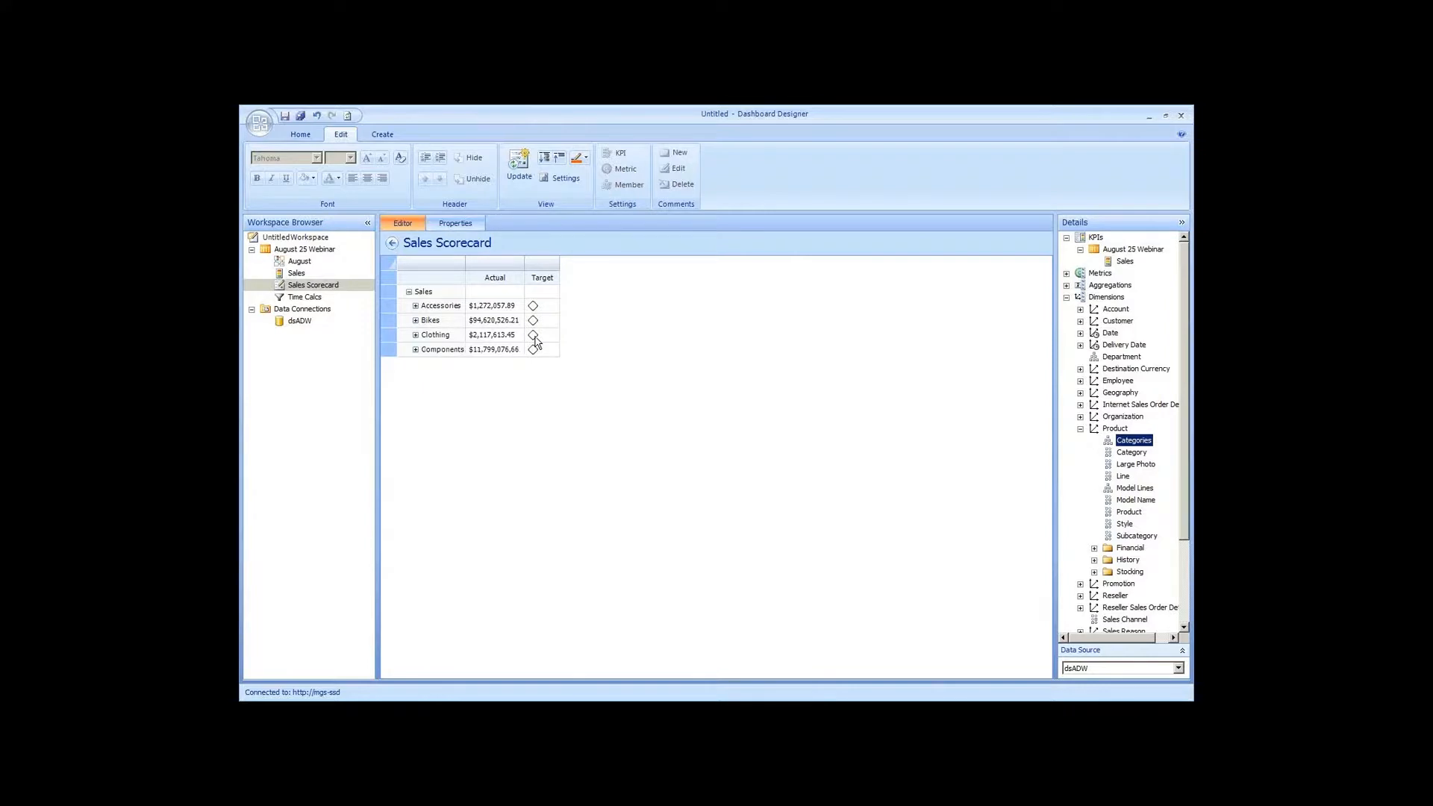
{"action": "left_click", "coordinate": [535, 335]}
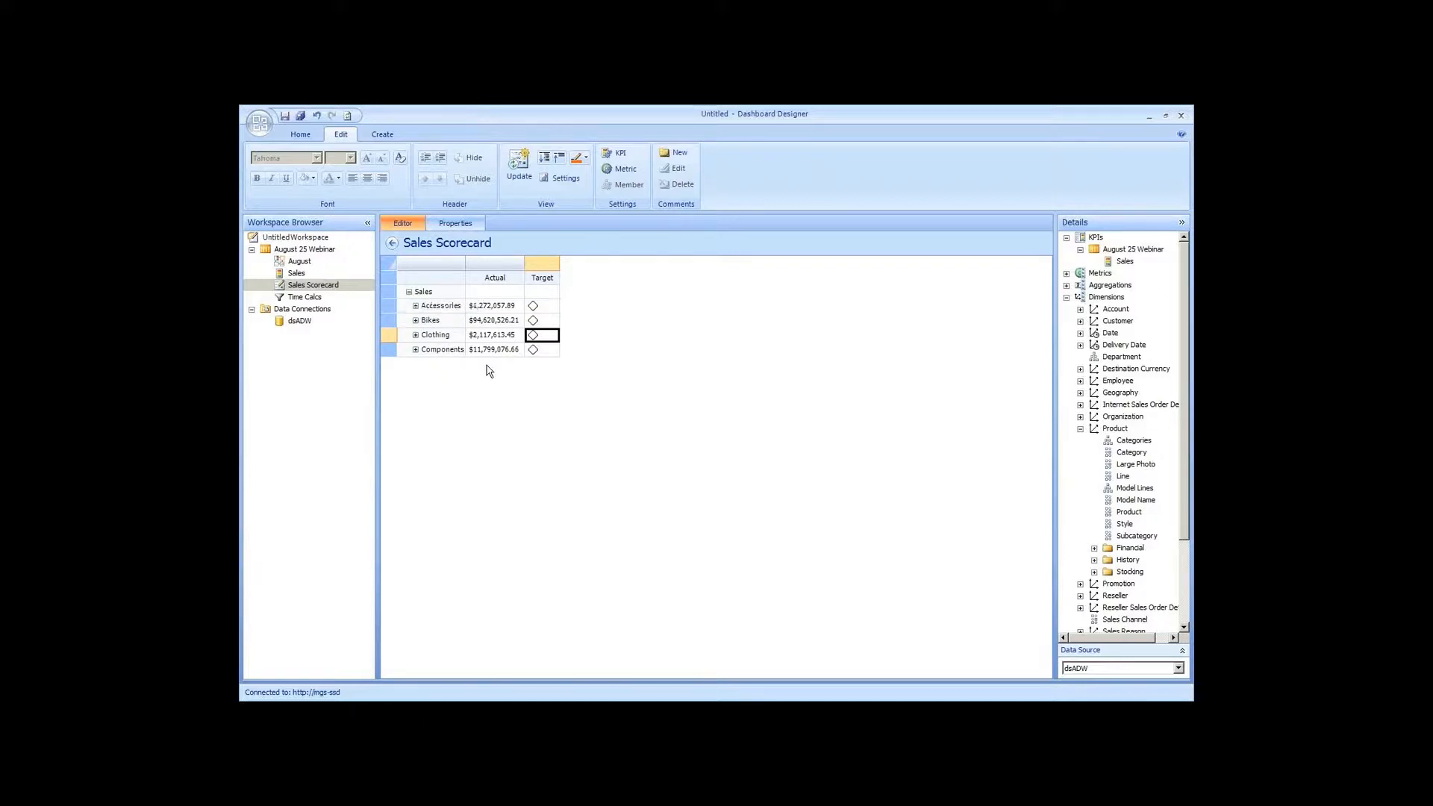
Remove the product category rows from the scorecard and place the Sales Territory dimension's Sales Territory hierarchy under the Sales row
{"action": "left_click", "coordinate": [395, 306]}
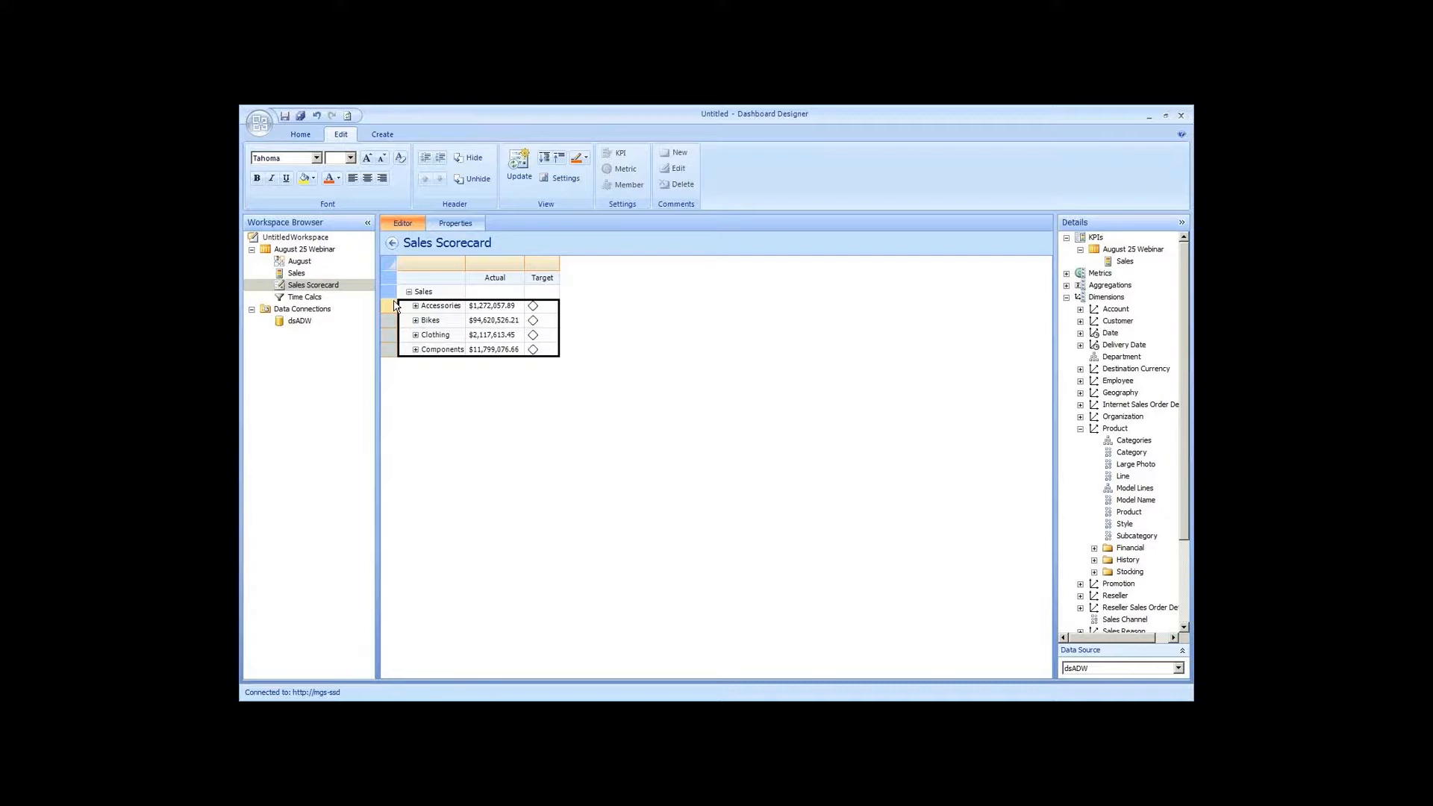
{"action": "key", "text": "Delete"}
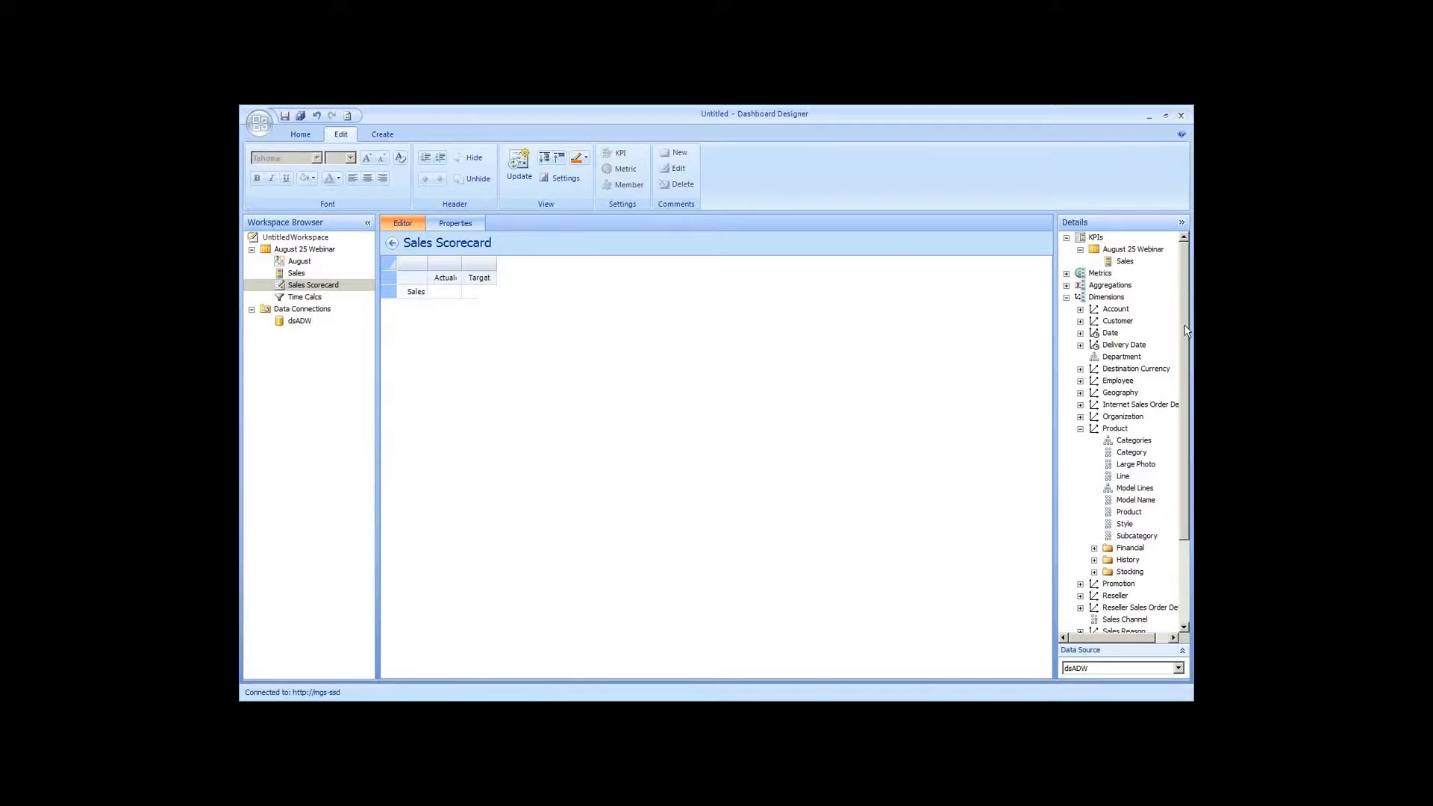
{"action": "left_click", "coordinate": [1081, 431]}
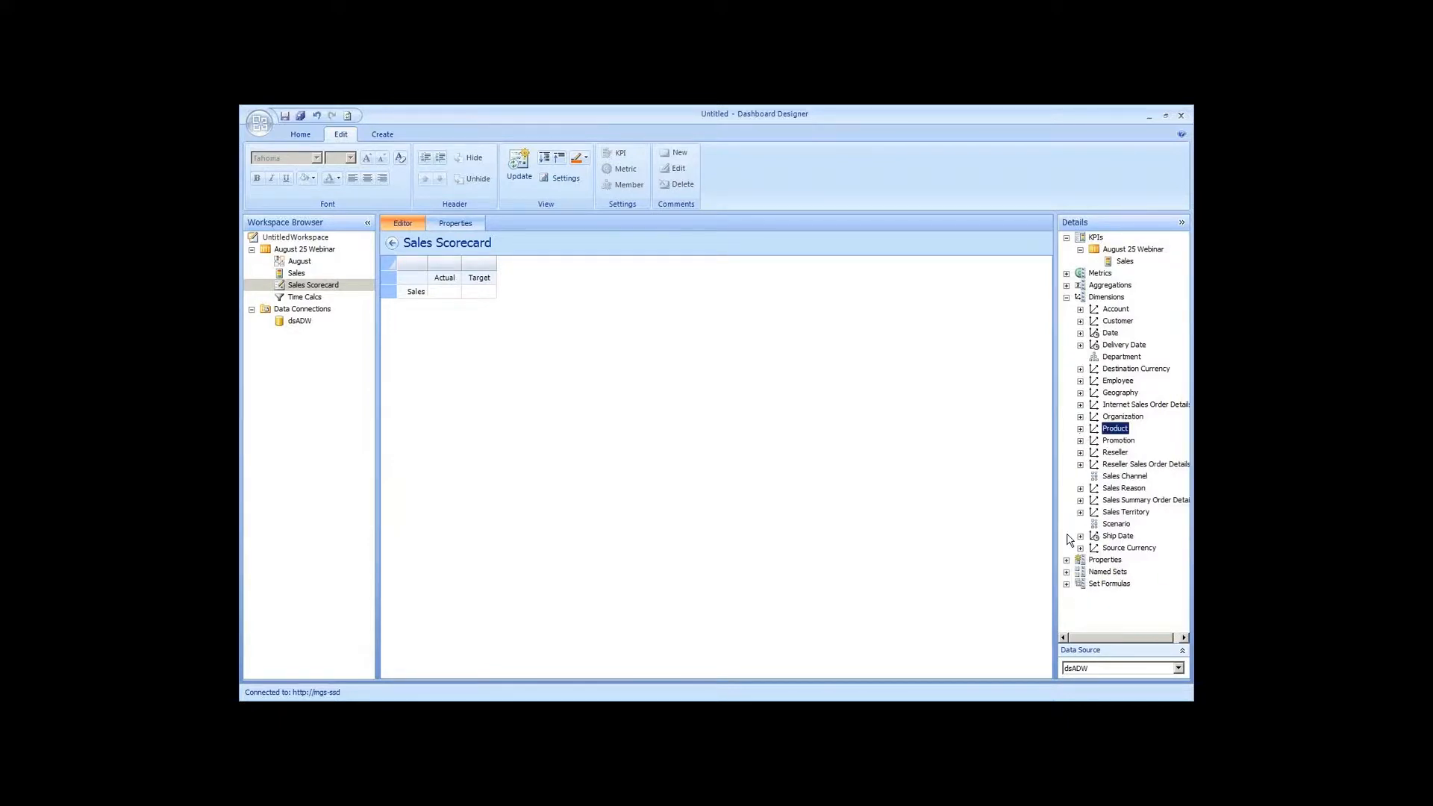
{"action": "left_click", "coordinate": [1080, 513]}
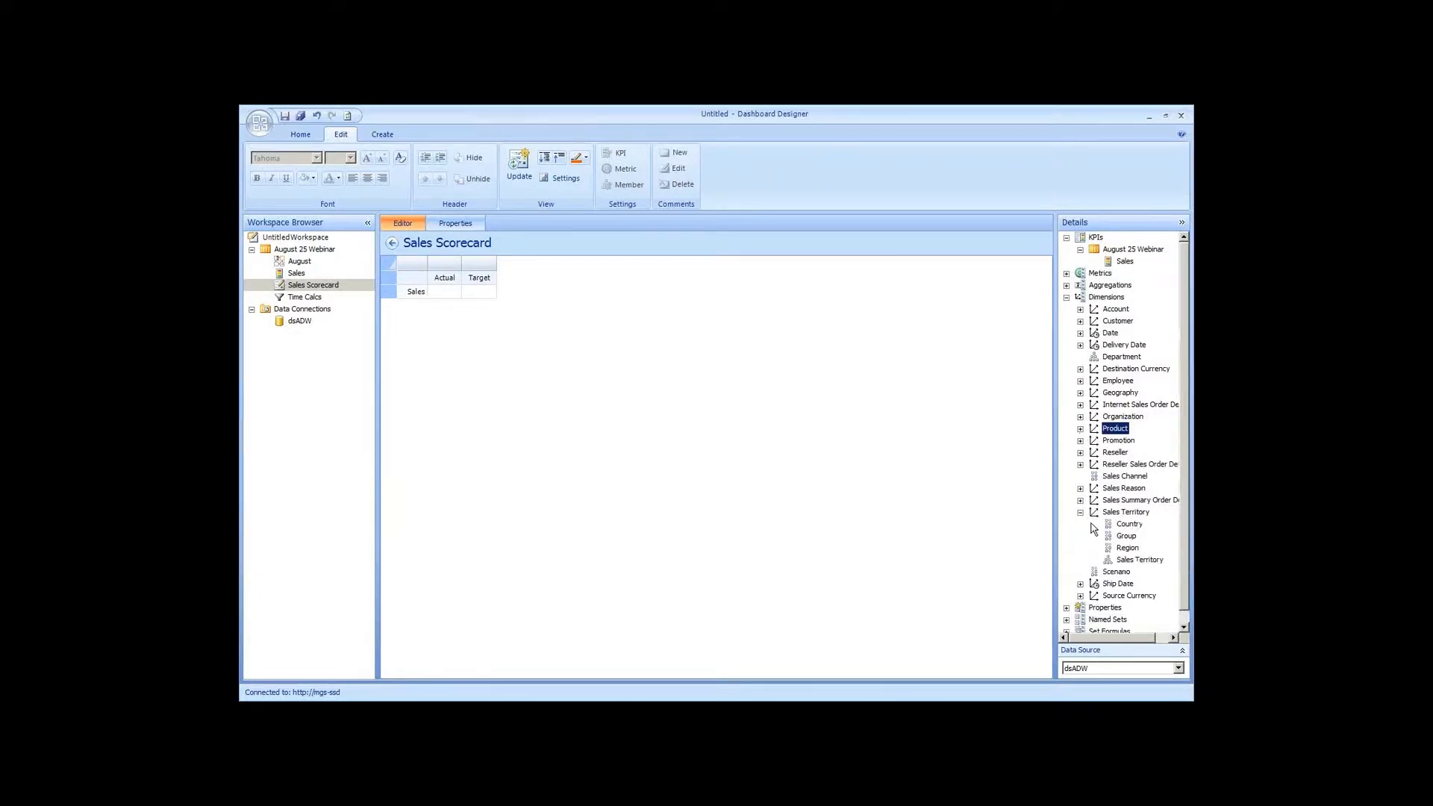
{"action": "left_click", "coordinate": [1140, 559]}
{"action": "left_click_drag", "start_coordinate": [1149, 565], "coordinate": [419, 298]}
Autoselect the children of All Sales Territories as the scorecard's row members and update the scorecard view
{"action": "right_click", "coordinate": [579, 308]}
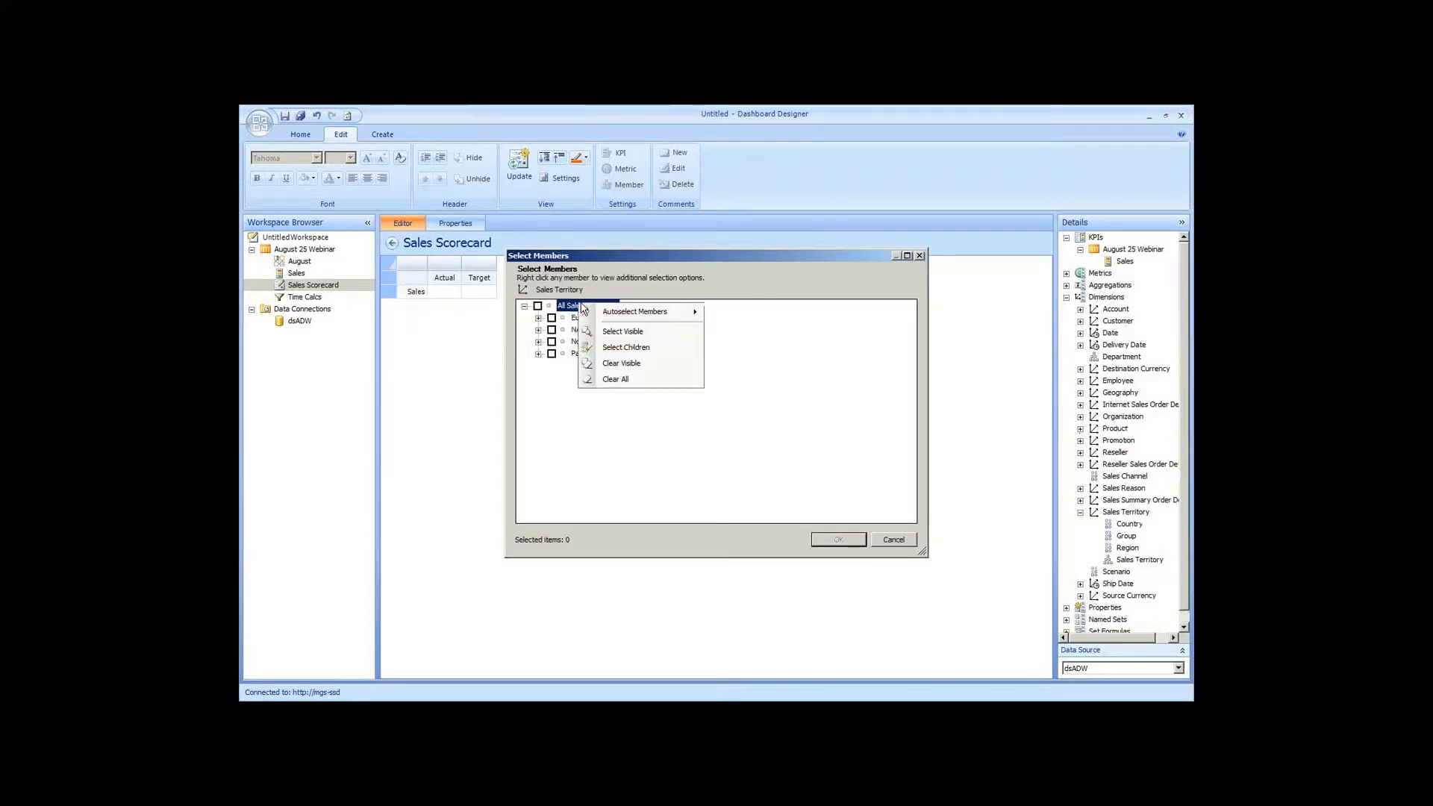
{"action": "mouse_move", "coordinate": [649, 312]}
{"action": "left_click", "coordinate": [778, 320]}
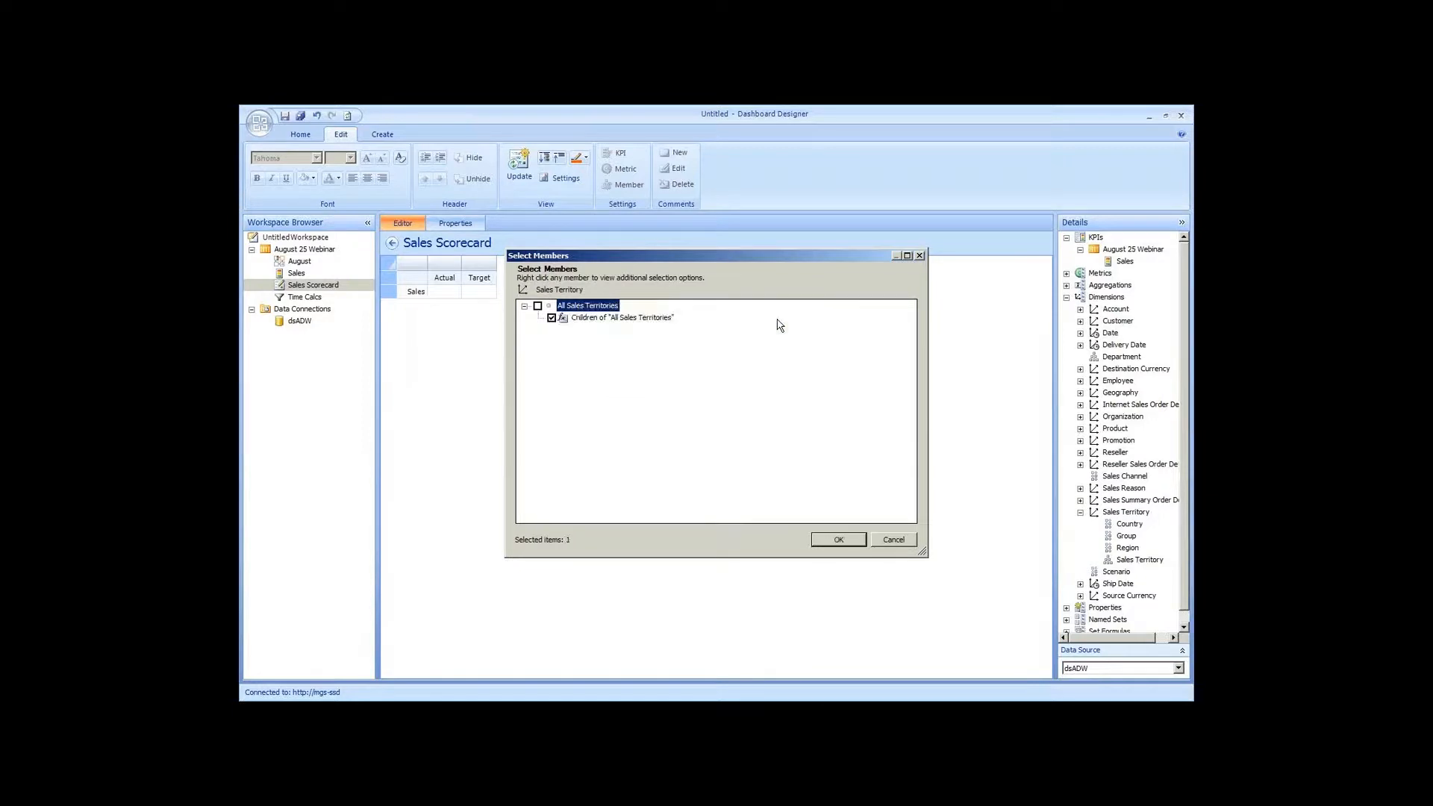
{"action": "left_click", "coordinate": [831, 542]}
{"action": "left_click", "coordinate": [518, 170]}
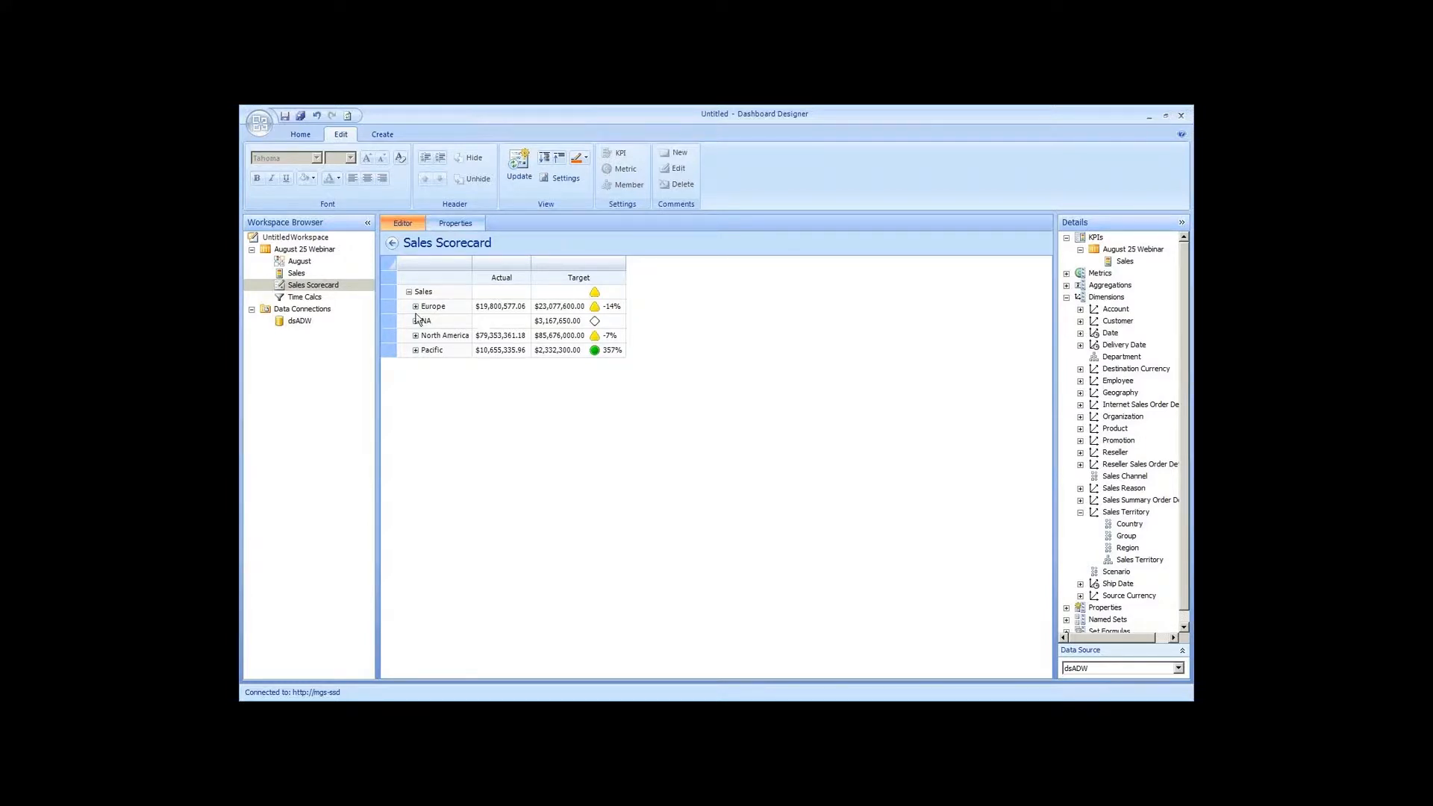
Save the Sales Scorecard to the August 25 Webinar list
{"action": "left_click", "coordinate": [336, 297]}
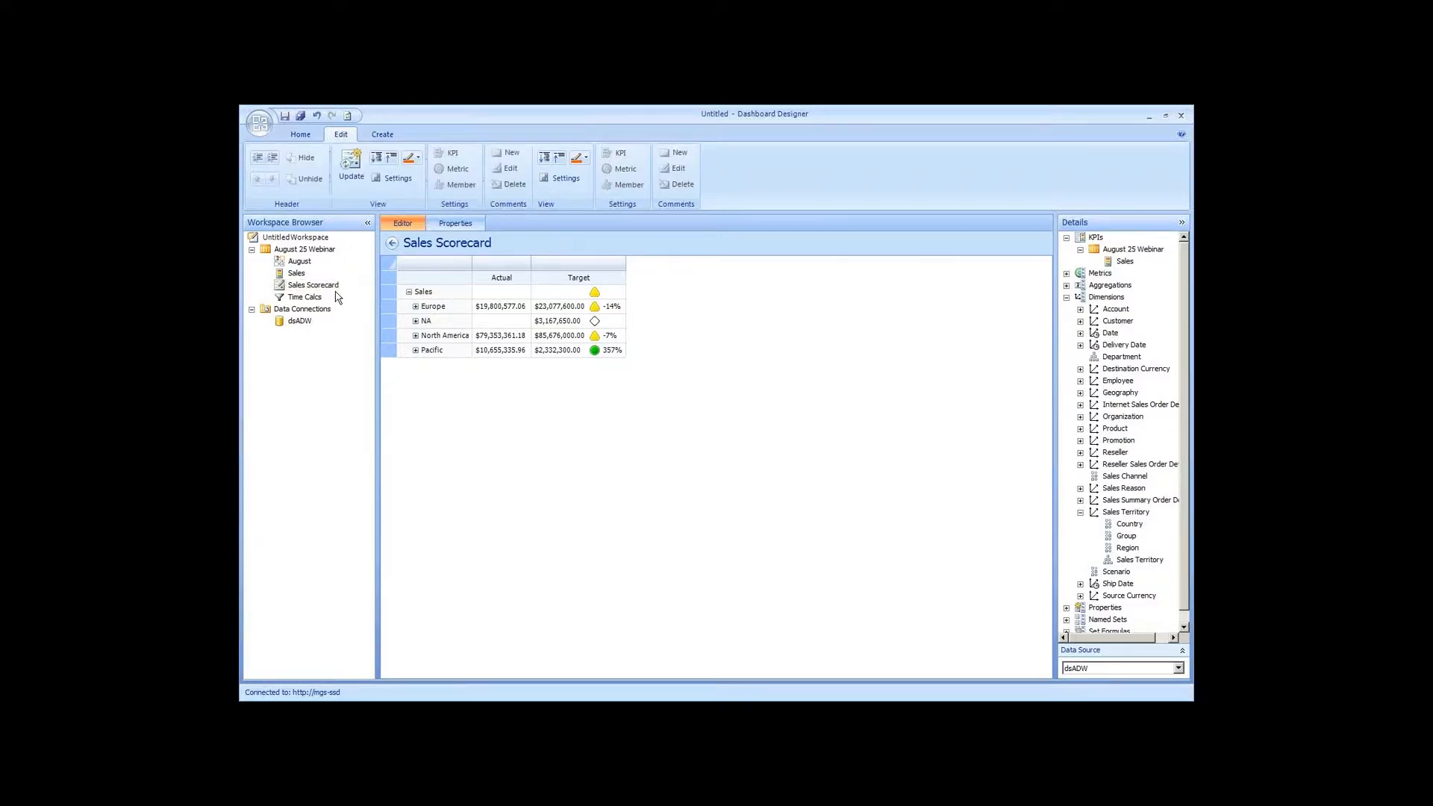
{"action": "right_click", "coordinate": [334, 287]}
{"action": "left_click", "coordinate": [376, 379]}
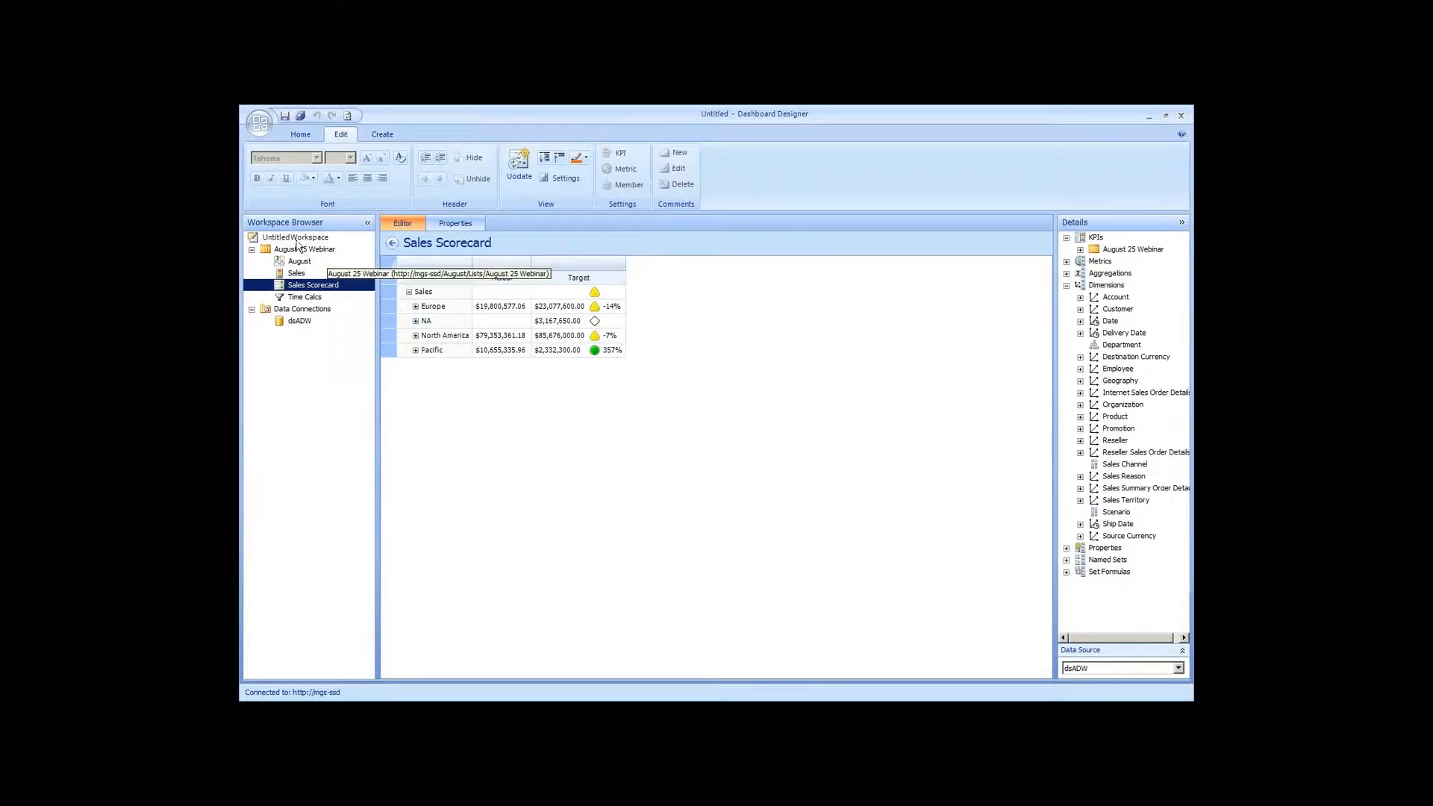
Open the August dashboard and add the Sales Scorecard to the Left Column zone of First Page
{"action": "left_click", "coordinate": [301, 263]}
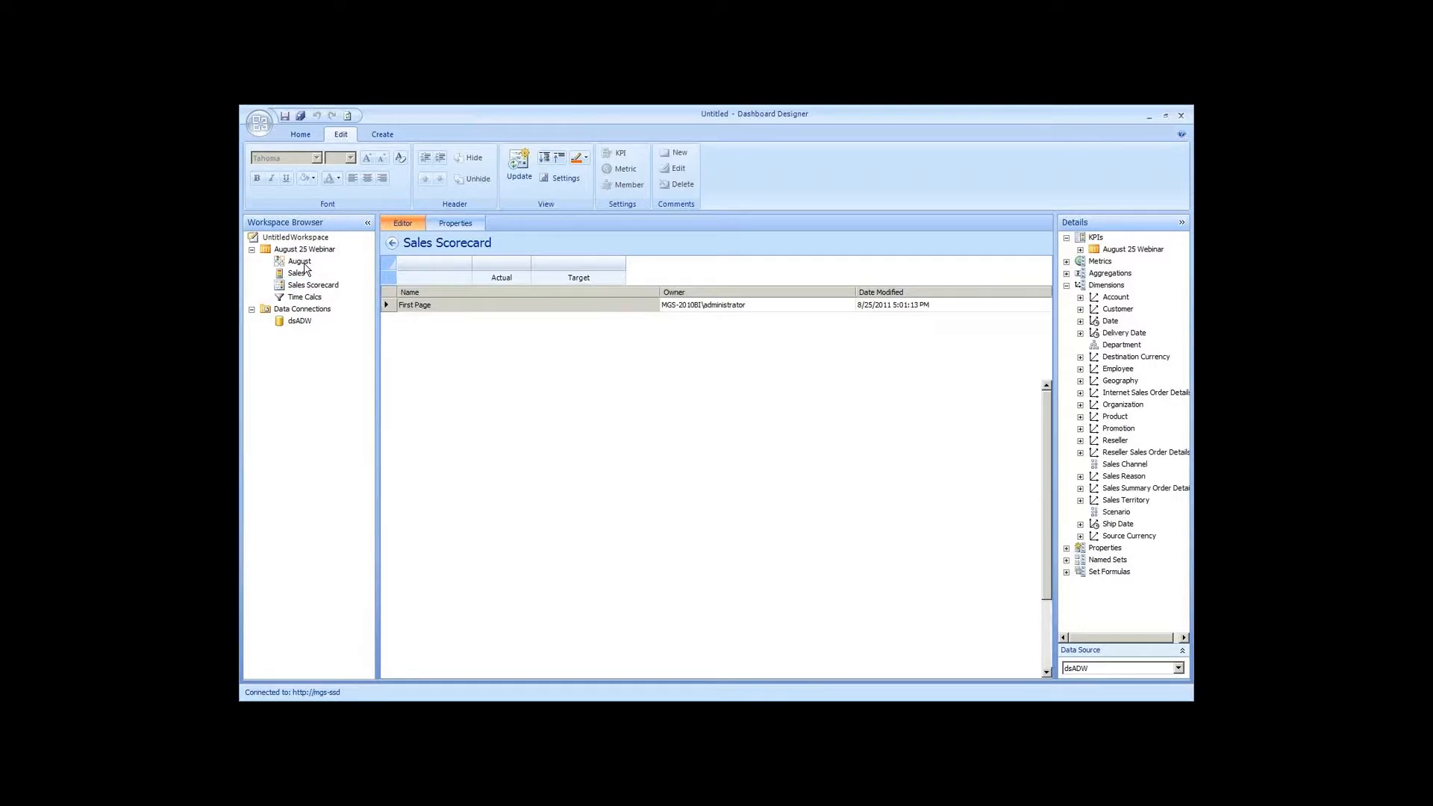
{"action": "left_click", "coordinate": [455, 306]}
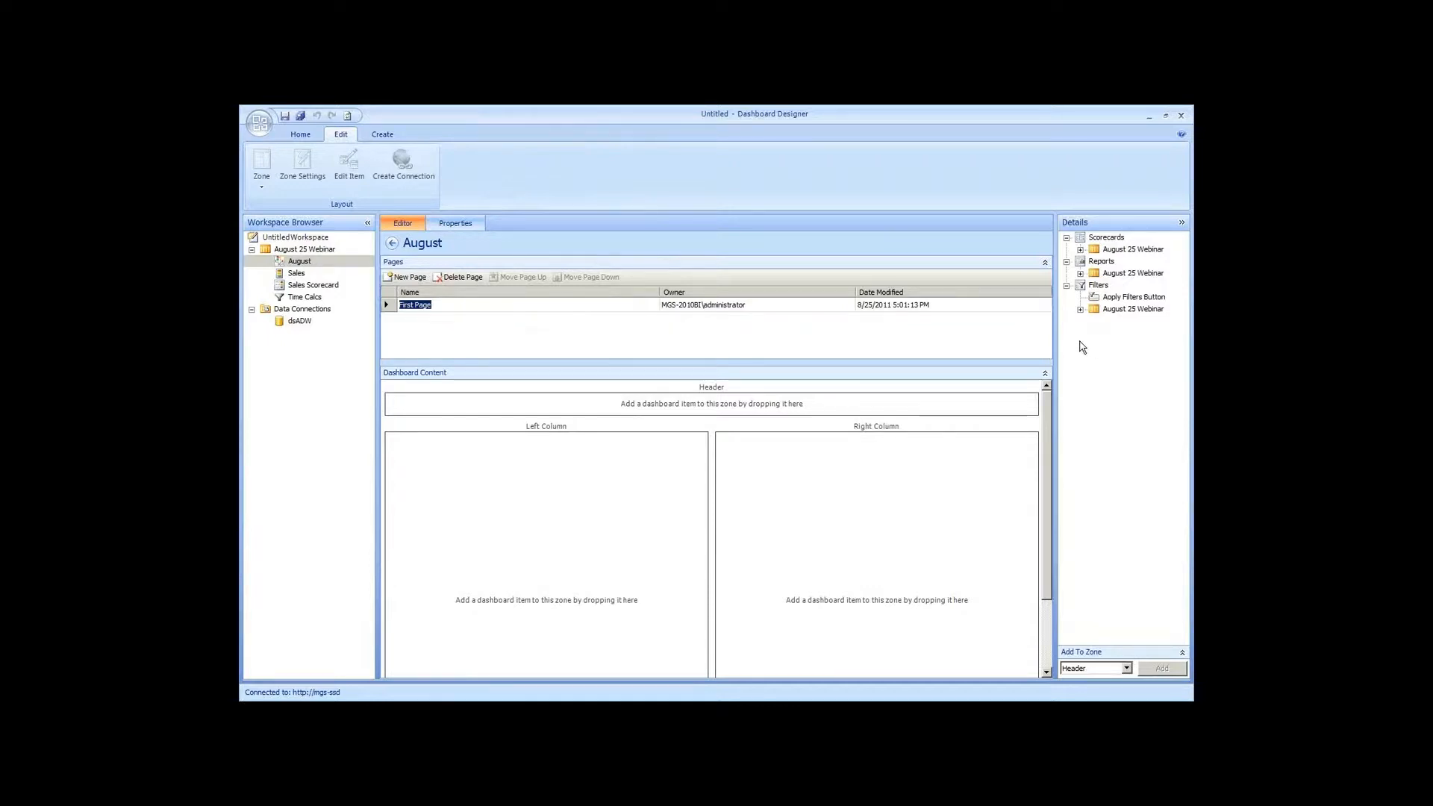
{"action": "left_click", "coordinate": [1080, 250]}
{"action": "left_click", "coordinate": [1133, 261]}
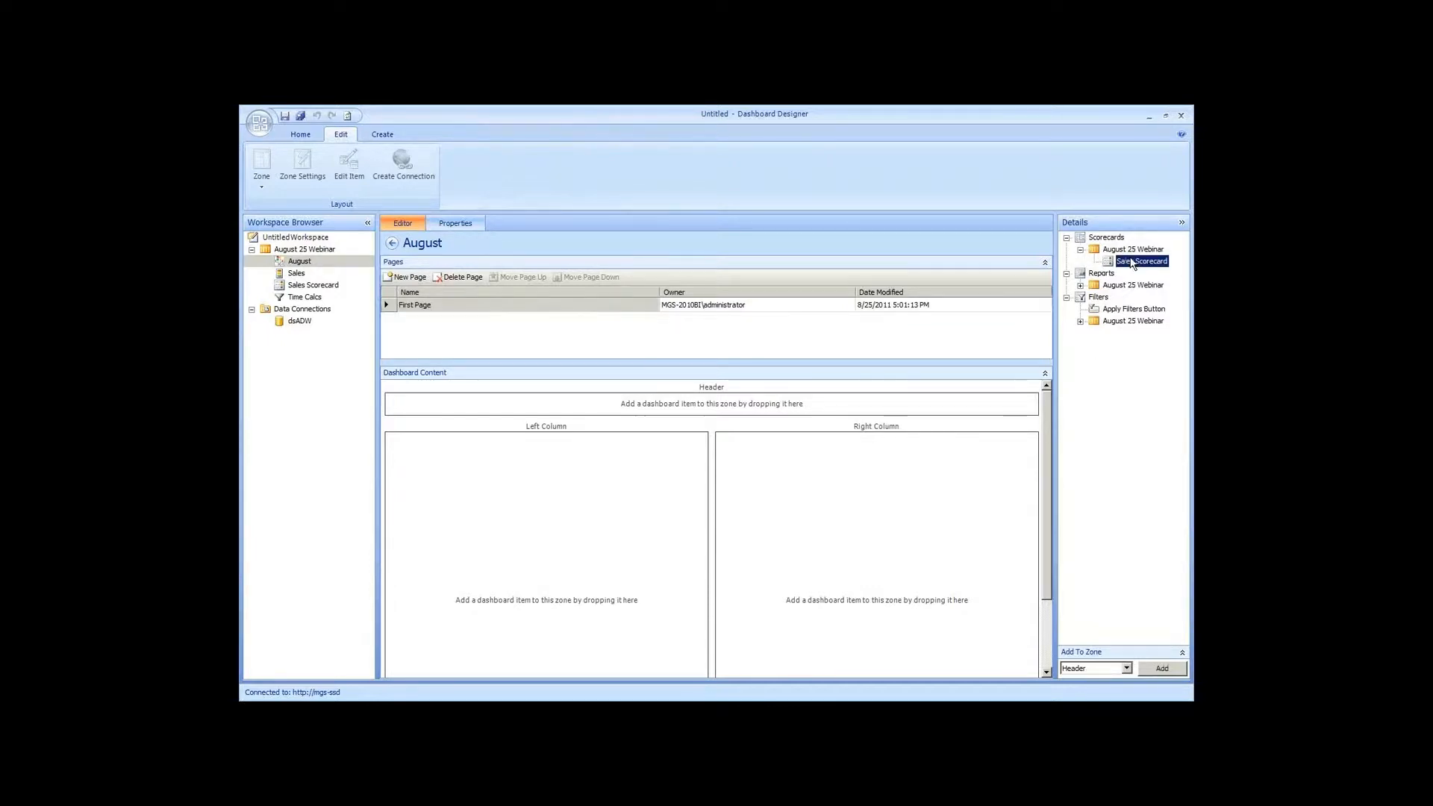
{"action": "left_click_drag", "start_coordinate": [1132, 263], "coordinate": [575, 525]}
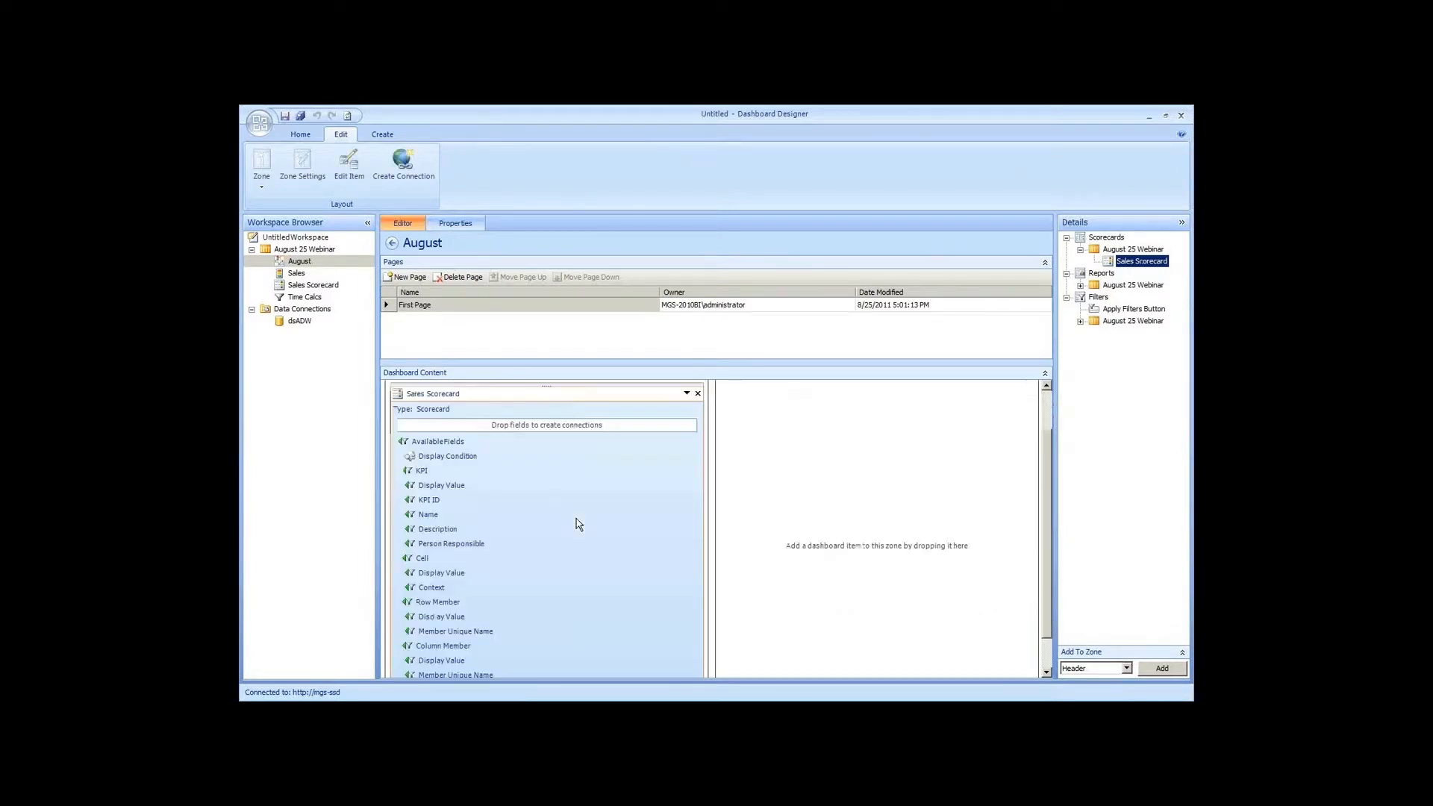
Add the Time Calcs filter to the Header zone of the dashboard page
{"action": "left_click", "coordinate": [1080, 321]}
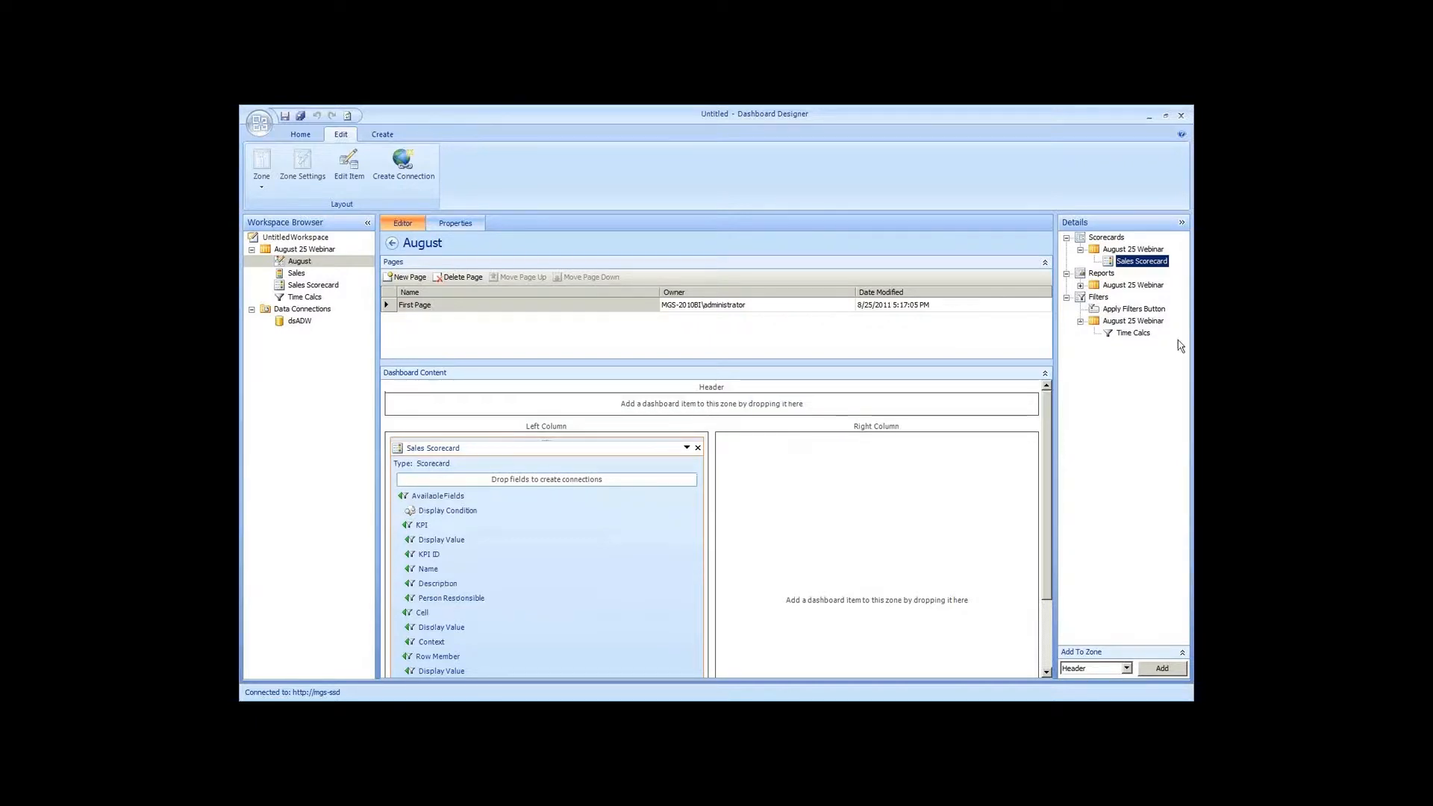
{"action": "left_click", "coordinate": [1133, 333]}
{"action": "left_click_drag", "start_coordinate": [1133, 337], "coordinate": [639, 418]}
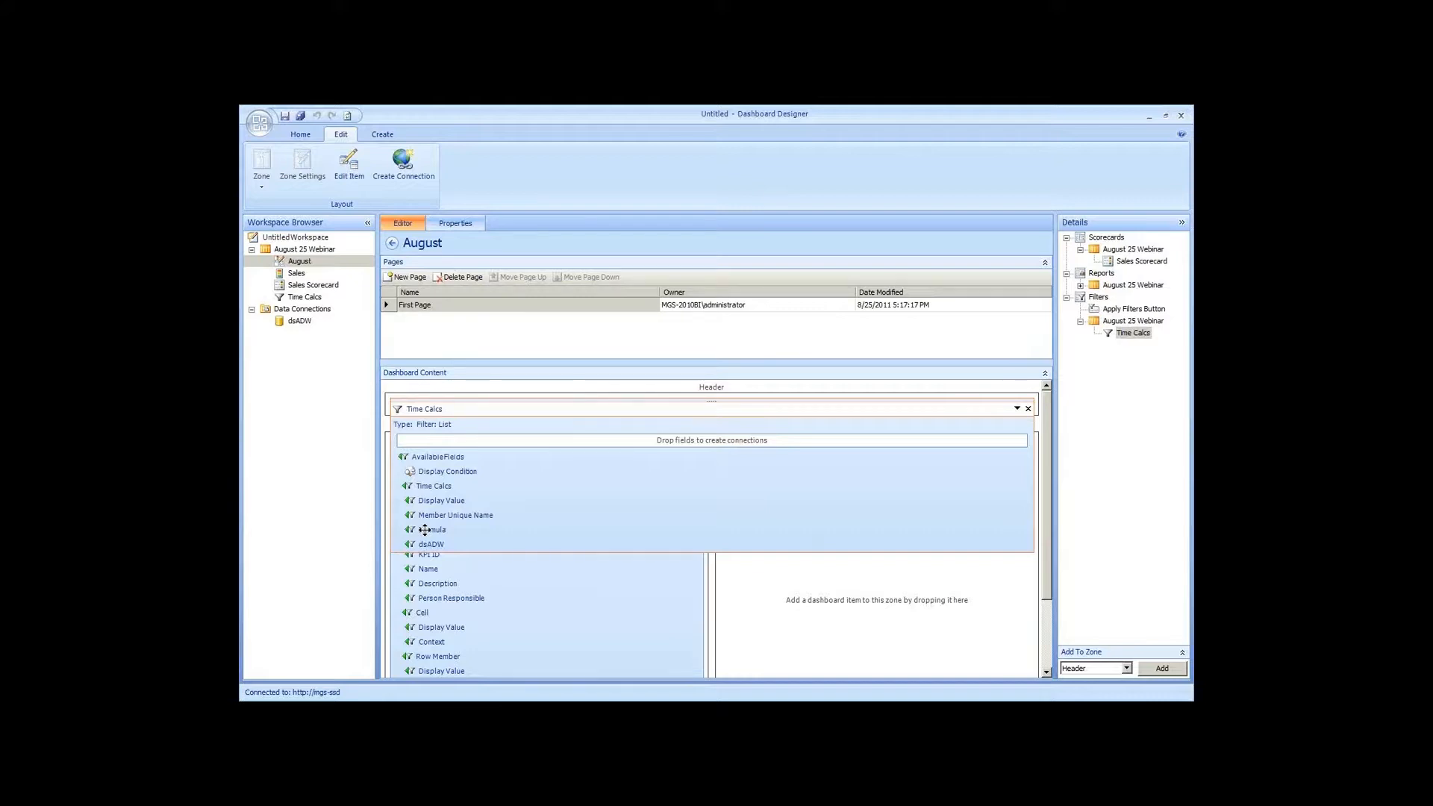
Connect the Time Calcs filter to the Sales Scorecard's Page axis, using Member Unique Name as the source value
{"action": "left_click_drag", "start_coordinate": [444, 515], "coordinate": [453, 550]}
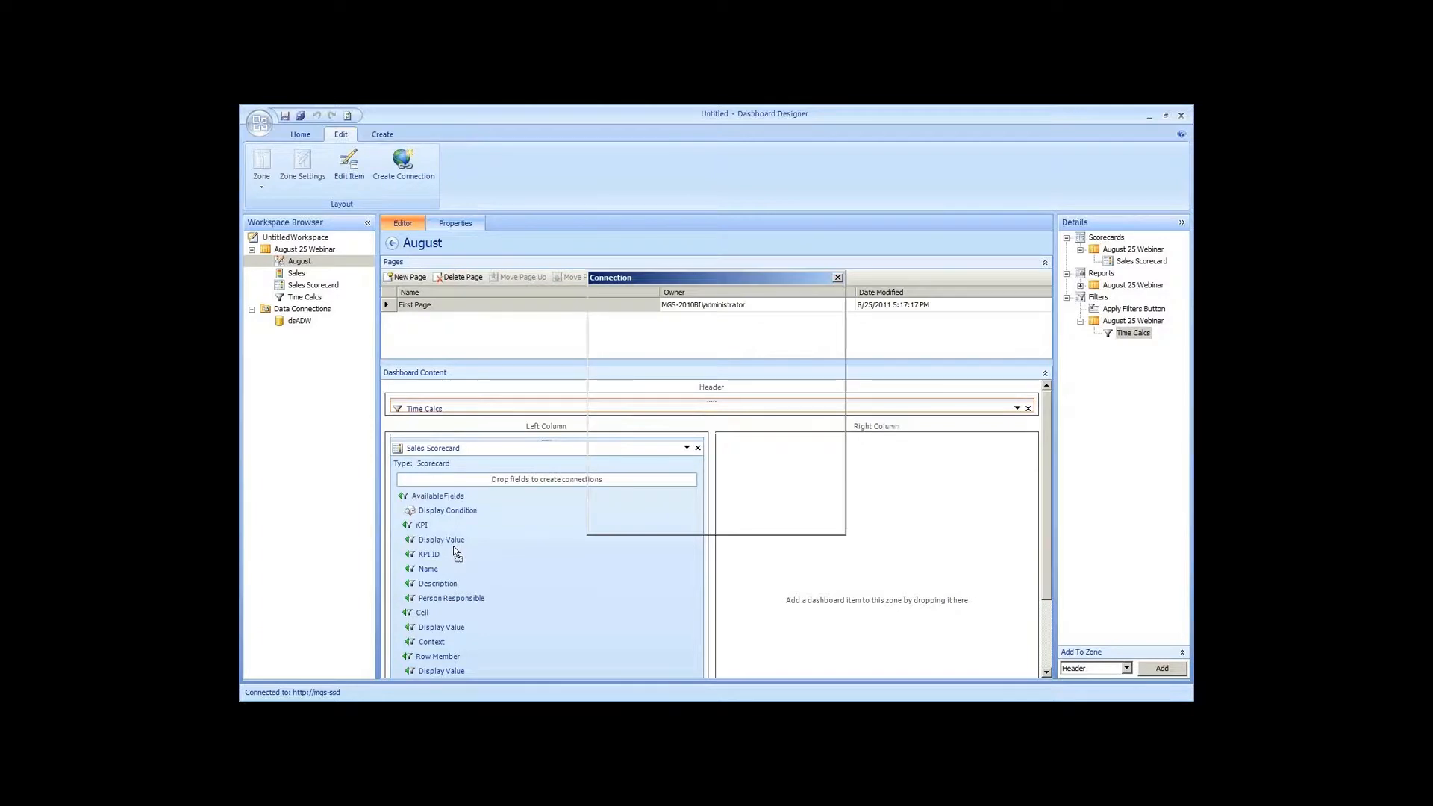
{"action": "left_click", "coordinate": [641, 382]}
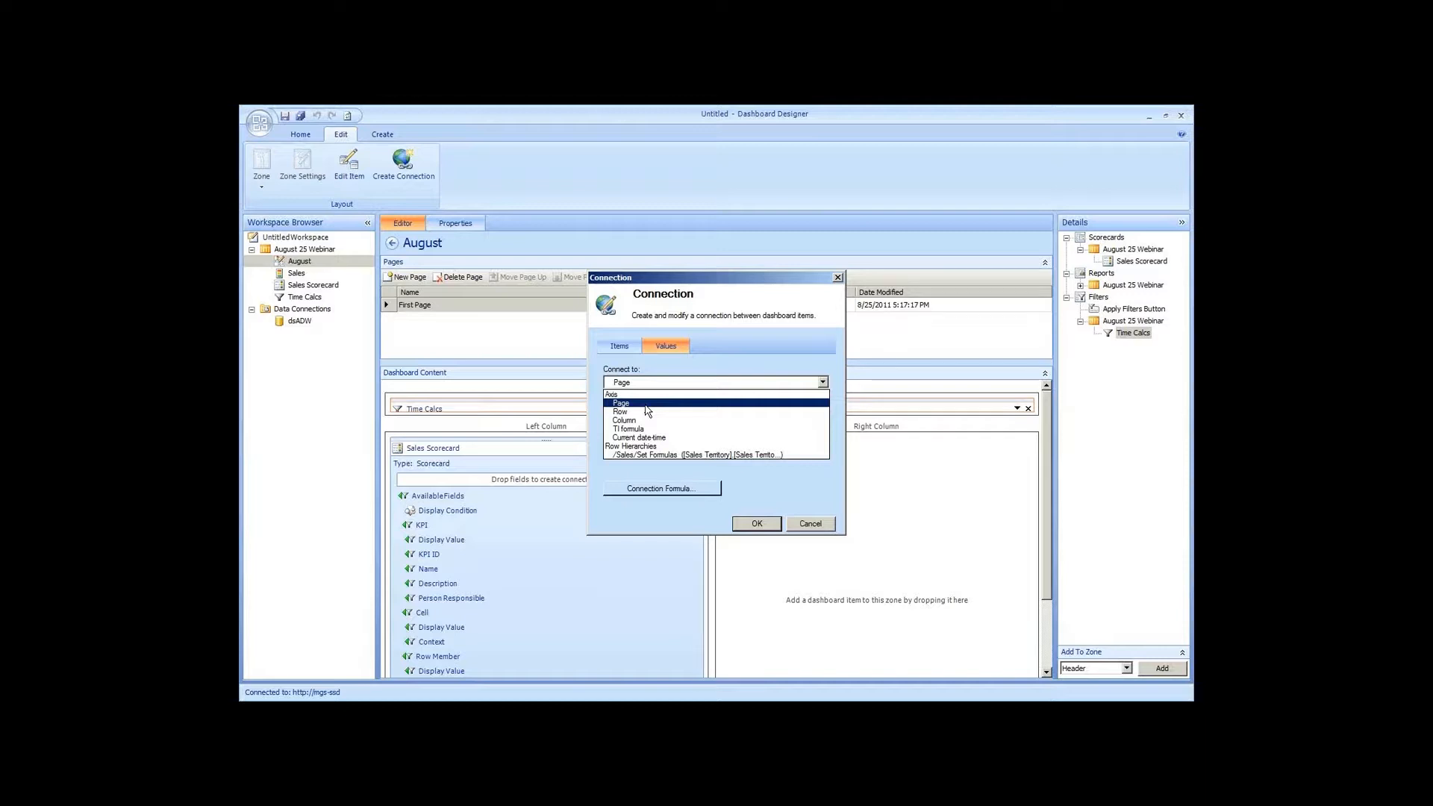
{"action": "left_click", "coordinate": [645, 404]}
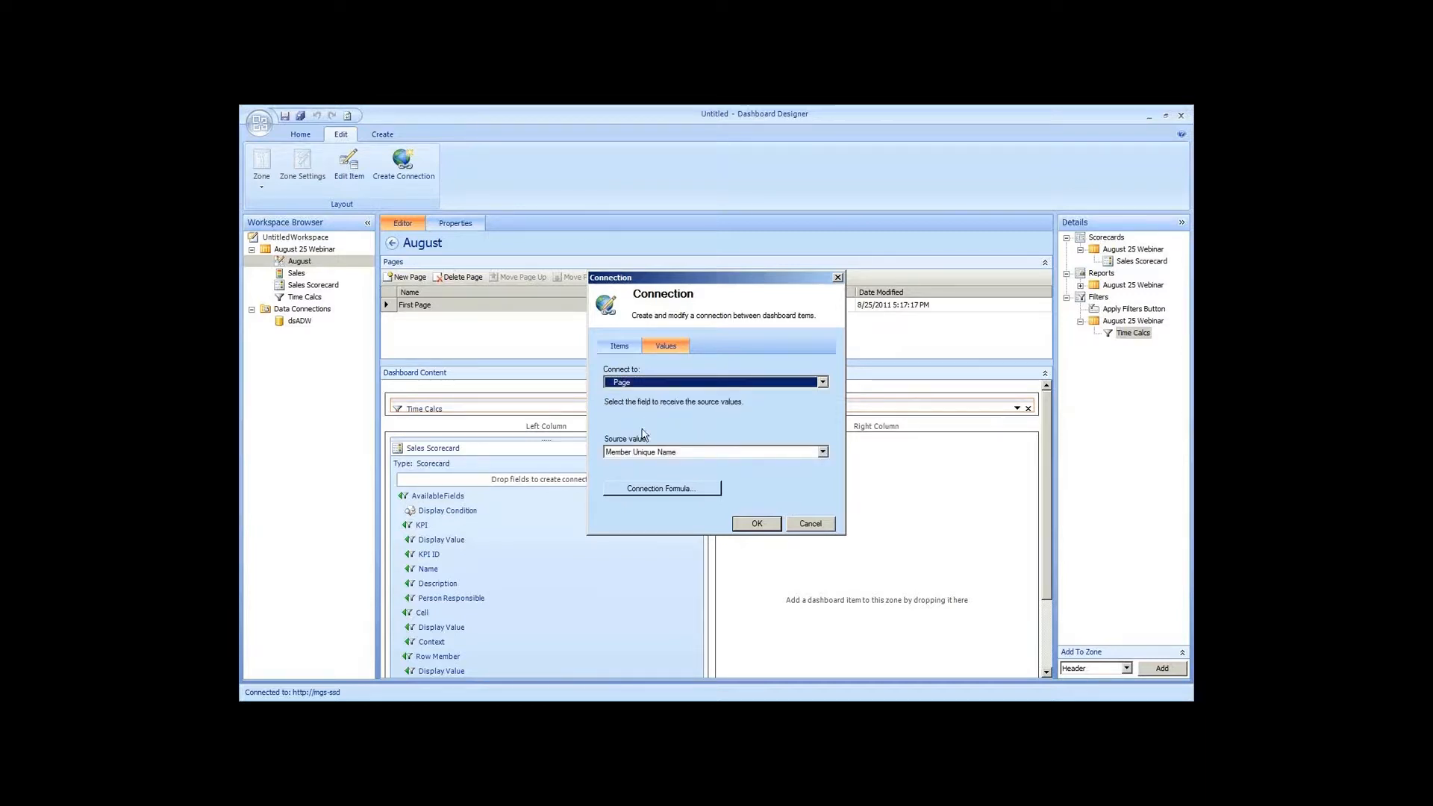
{"action": "left_click", "coordinate": [646, 451]}
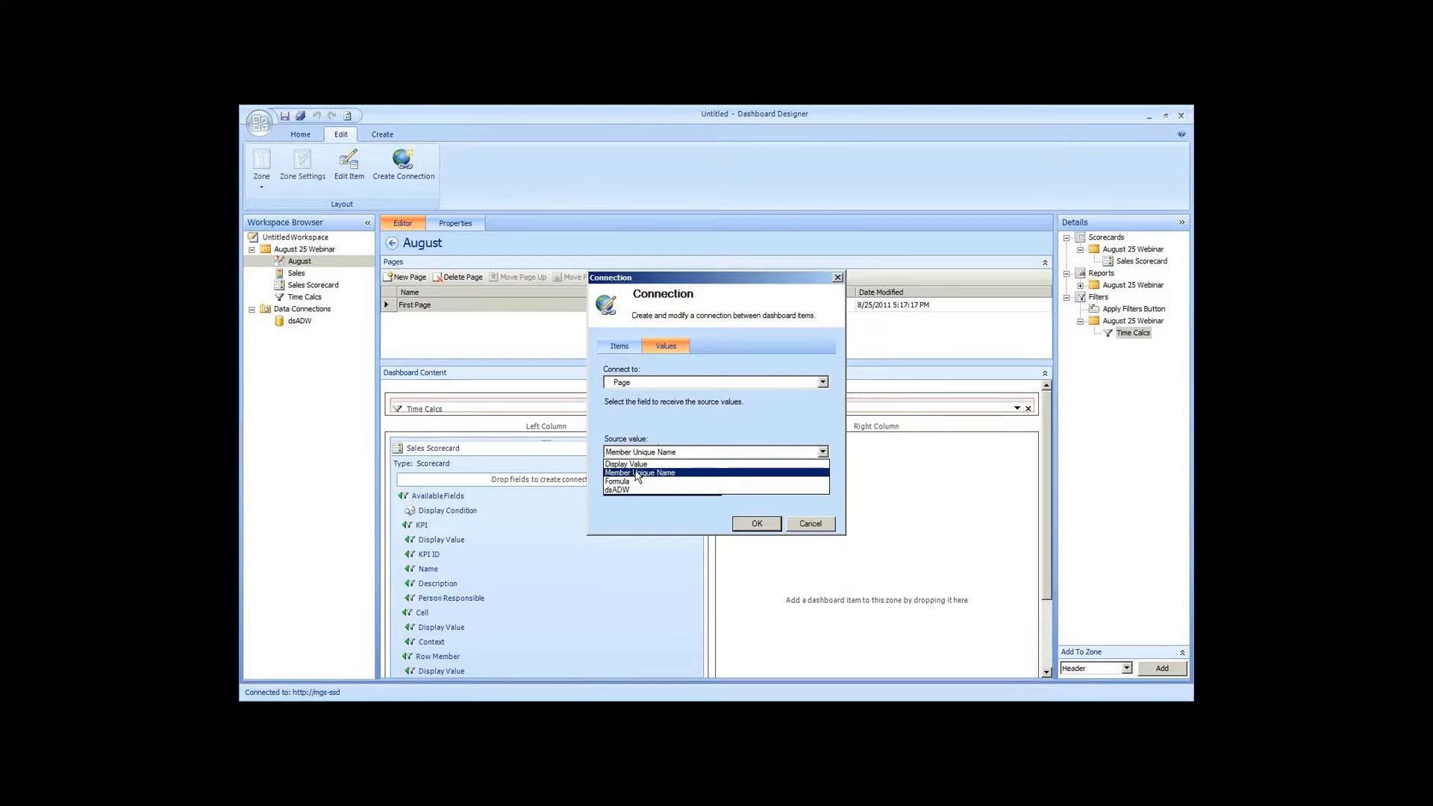
{"action": "left_click", "coordinate": [639, 474]}
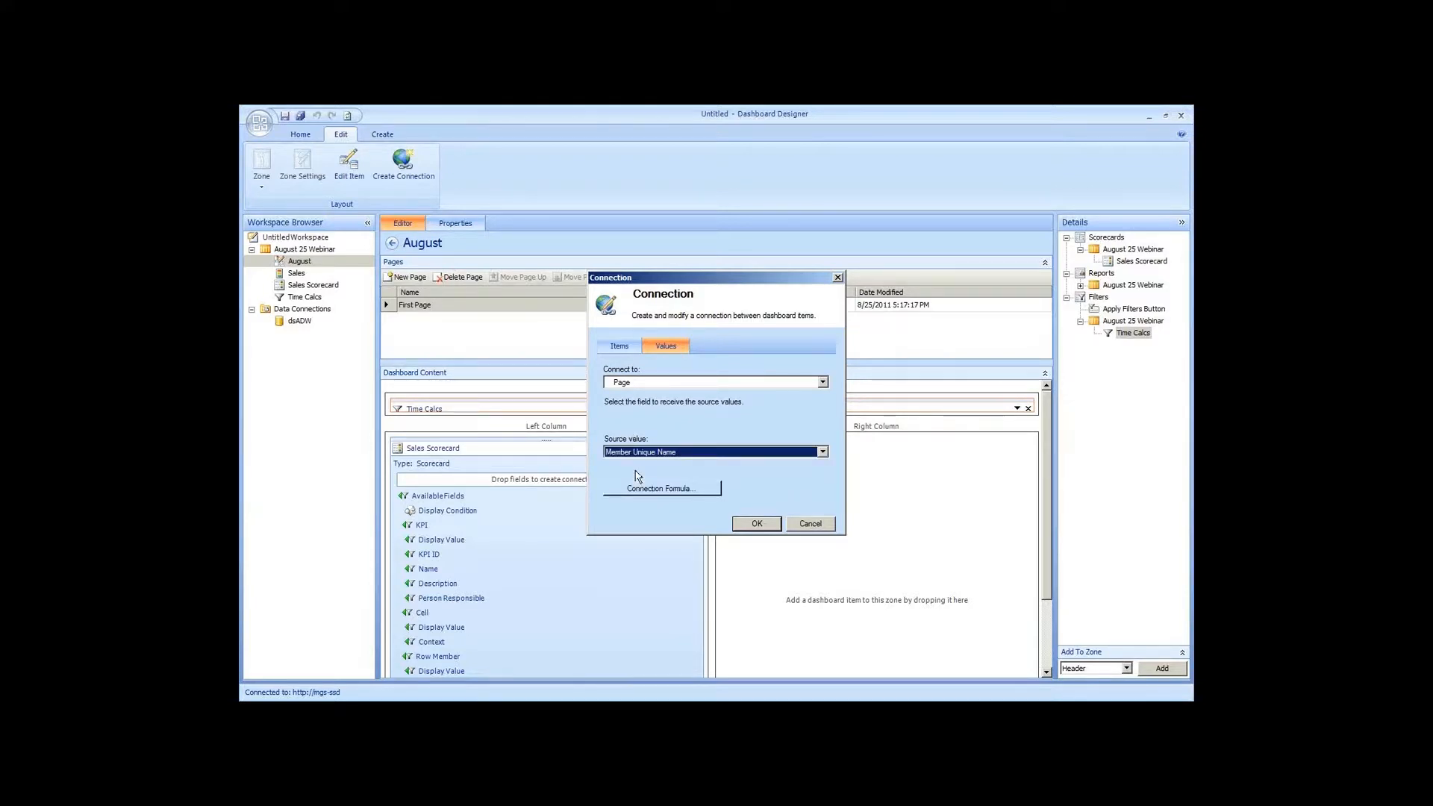
{"action": "left_click", "coordinate": [756, 523]}
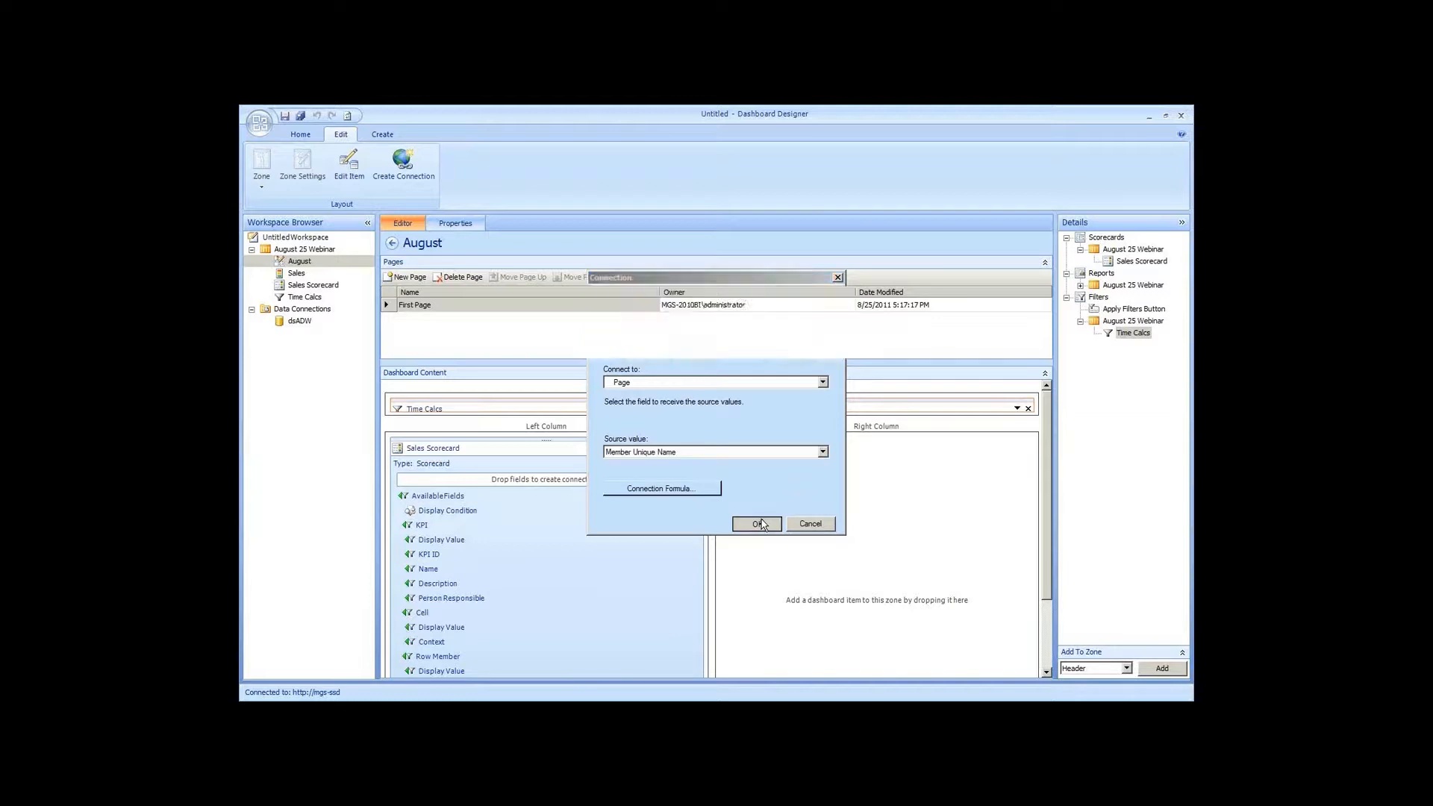
Deploy the August dashboard to the Dashboards library of the August Demo SharePoint site with the v4 master page
{"action": "right_click", "coordinate": [285, 264]}
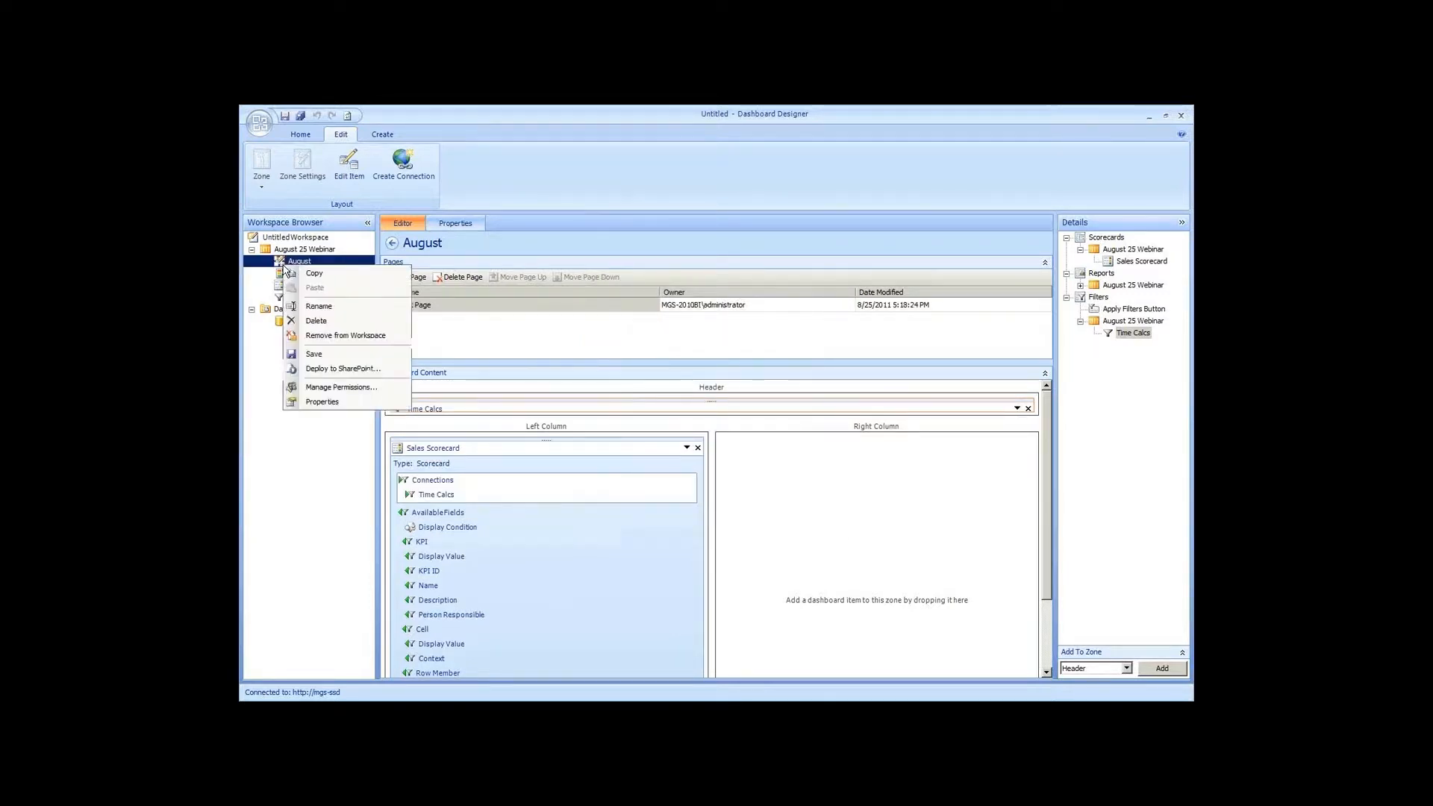
{"action": "left_click", "coordinate": [333, 369]}
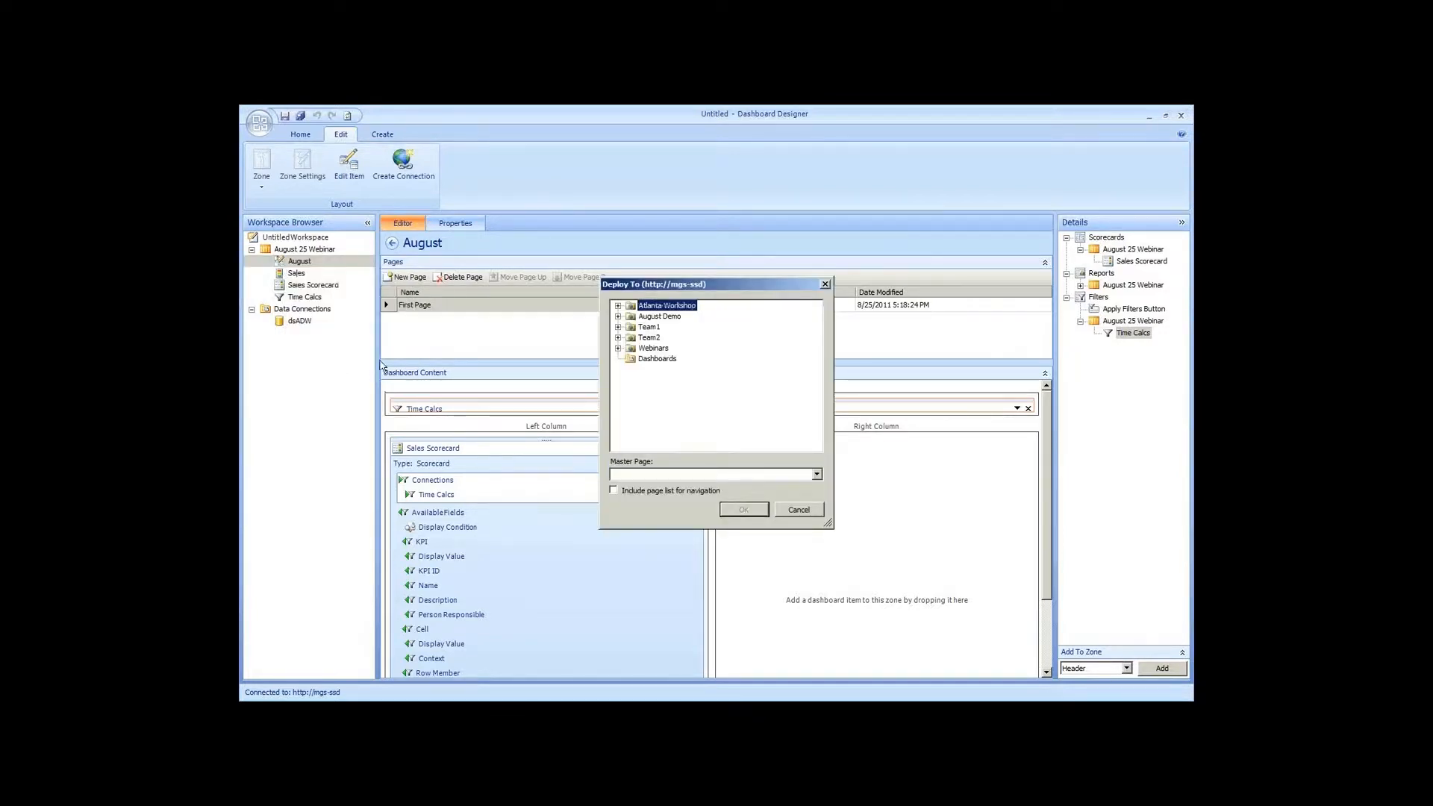
{"action": "left_click", "coordinate": [645, 475]}
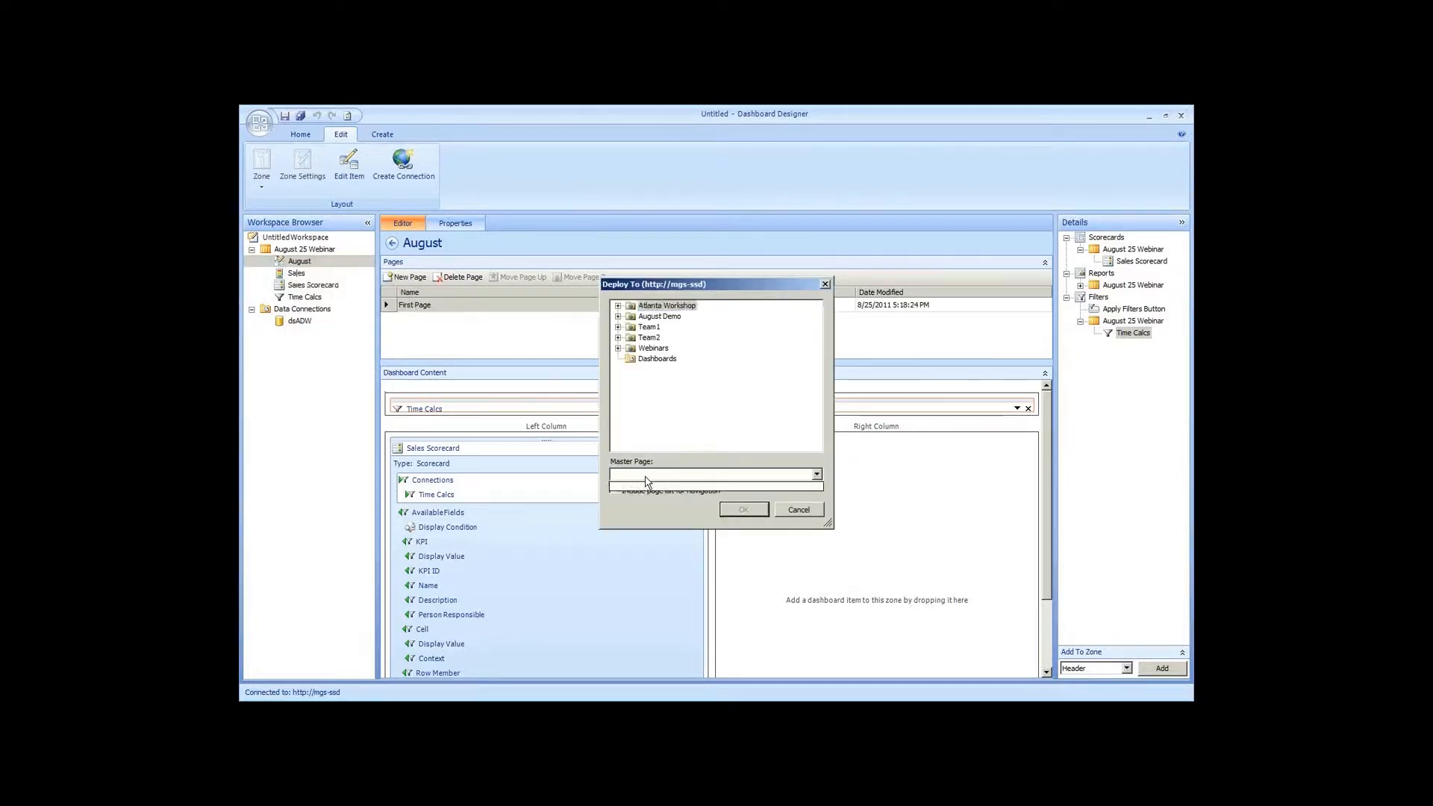
{"action": "left_click", "coordinate": [646, 476]}
{"action": "left_click", "coordinate": [618, 316]}
{"action": "left_click", "coordinate": [662, 328]}
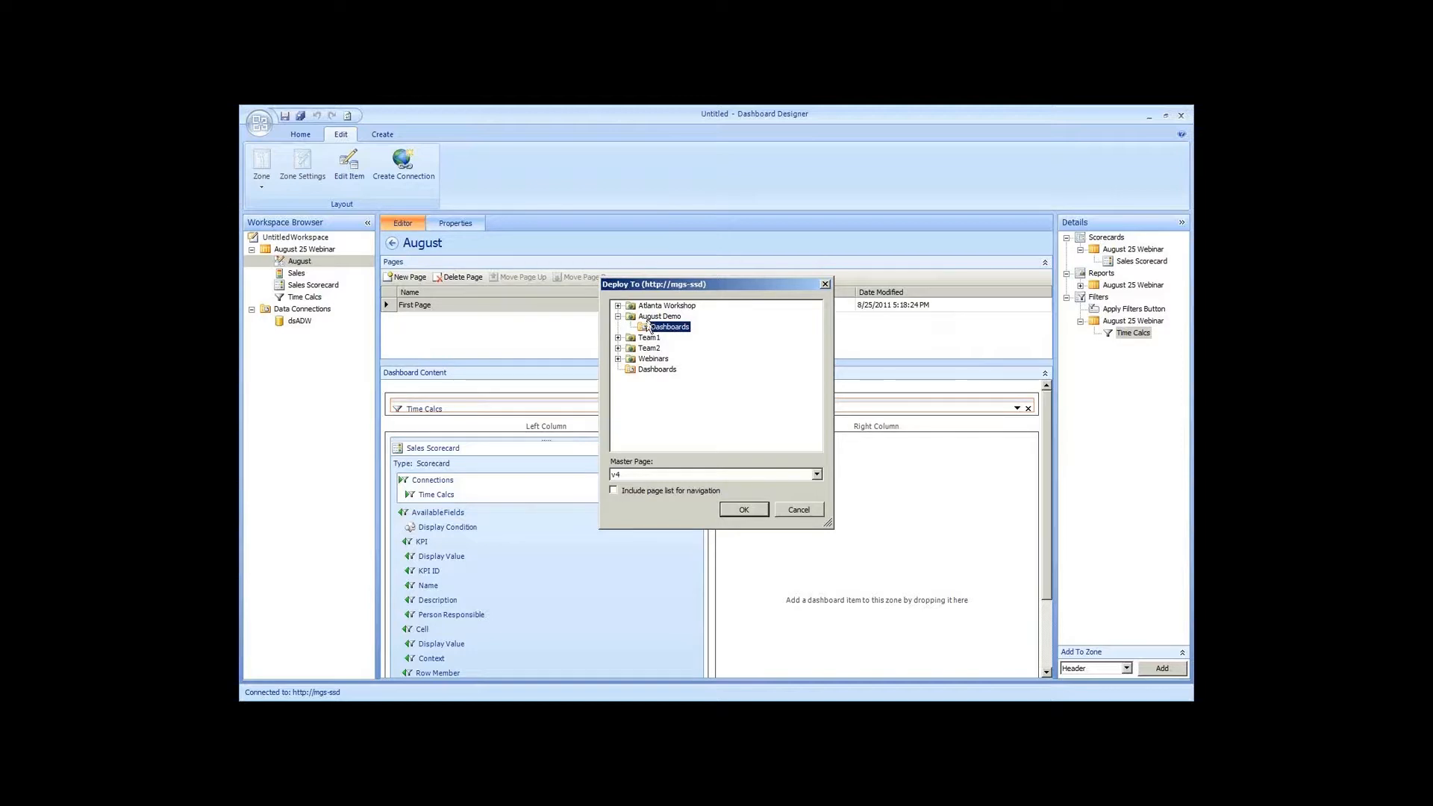
{"action": "left_click", "coordinate": [649, 475]}
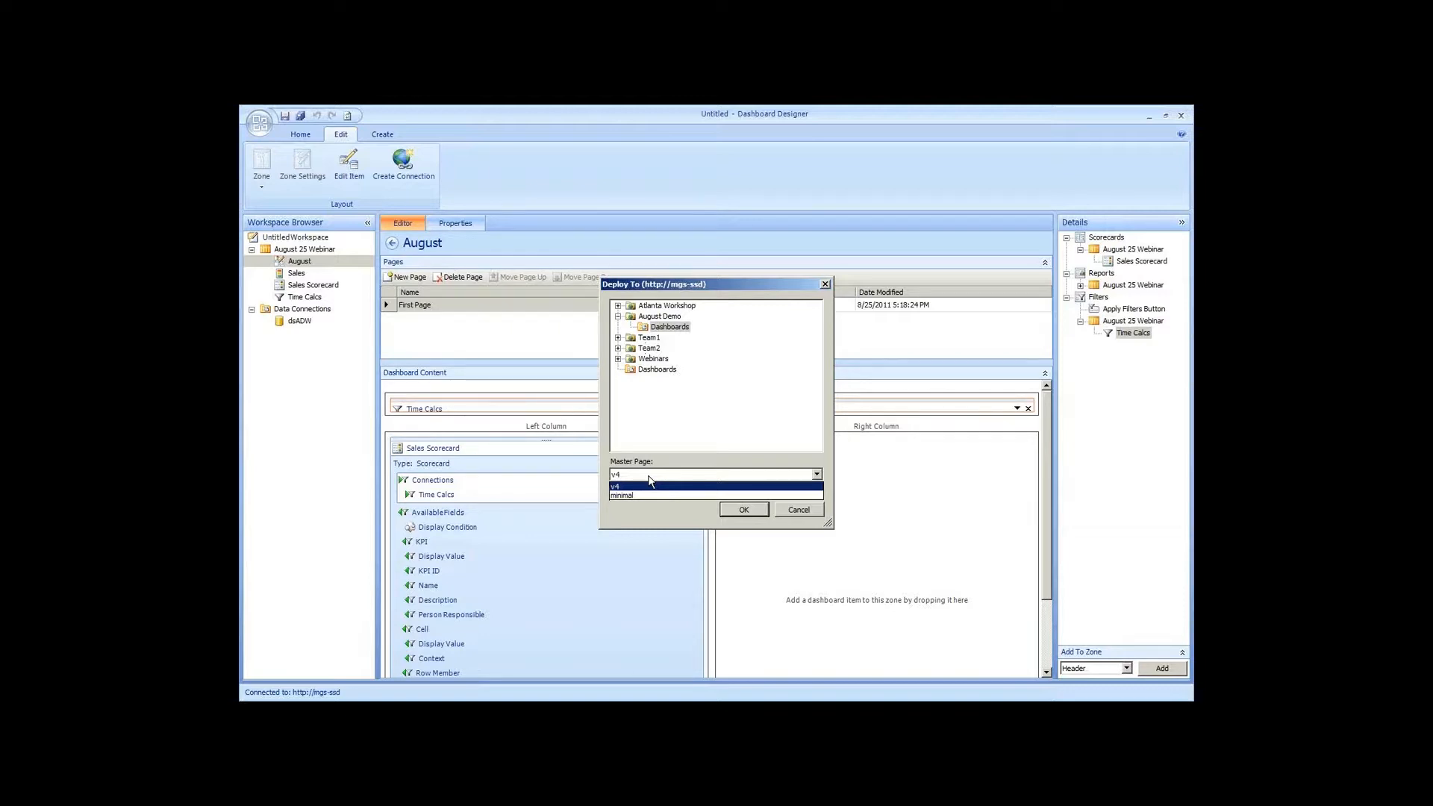
{"action": "left_click", "coordinate": [649, 484]}
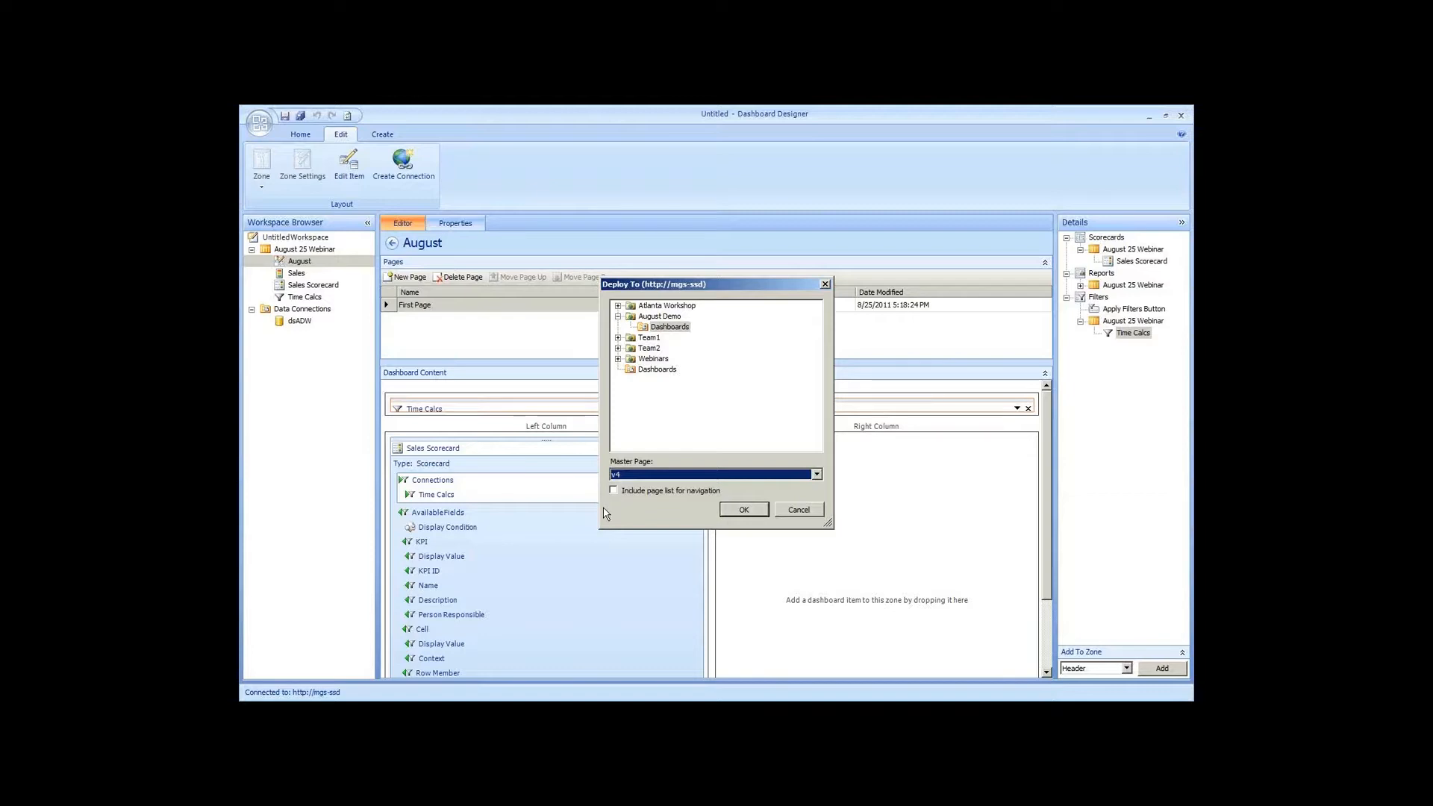
{"action": "left_click", "coordinate": [743, 511]}
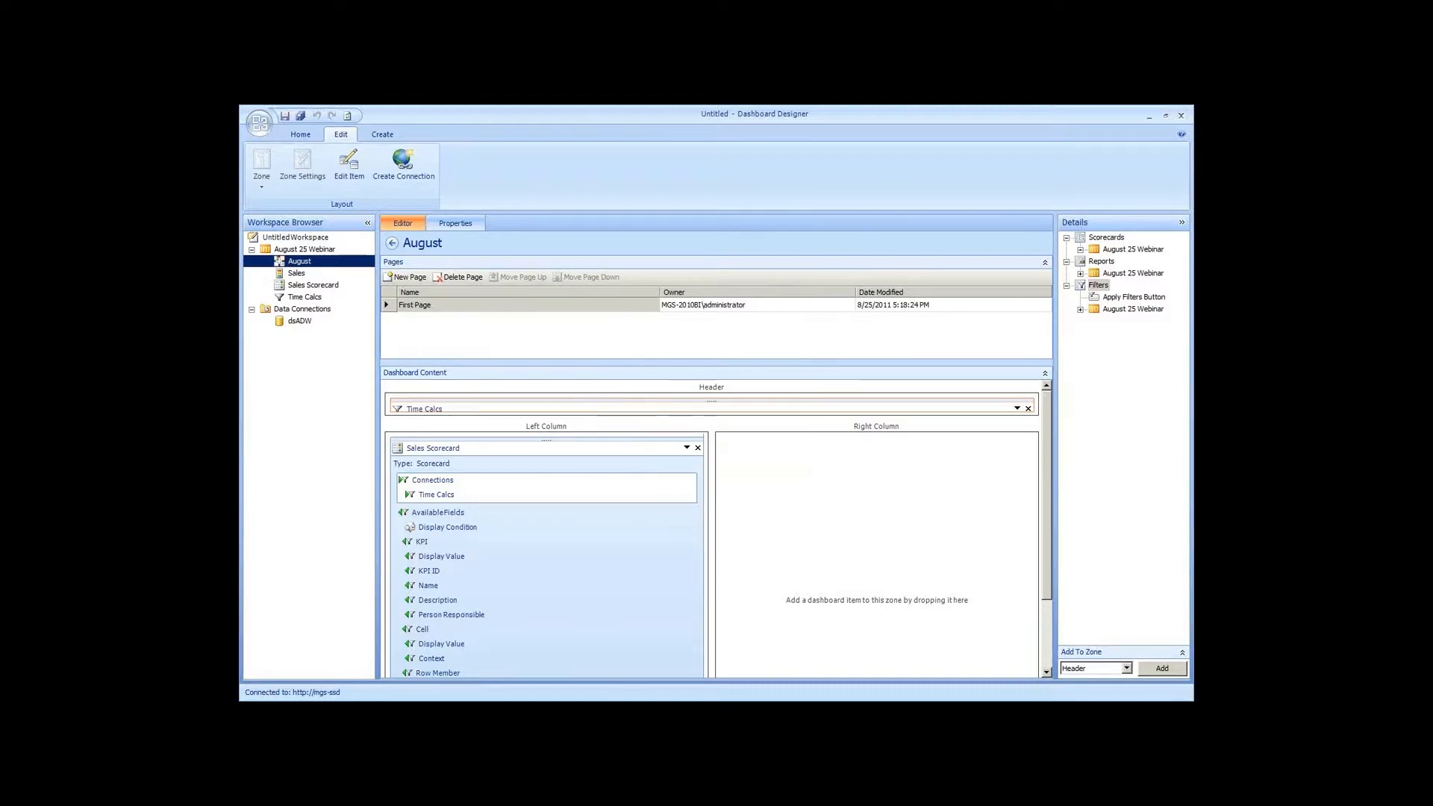
Maximize the deployed dashboard and compare the Sales Scorecard with Time Calcs set to This Month, Today and Last Year
{"action": "left_click", "coordinate": [280, 476]}
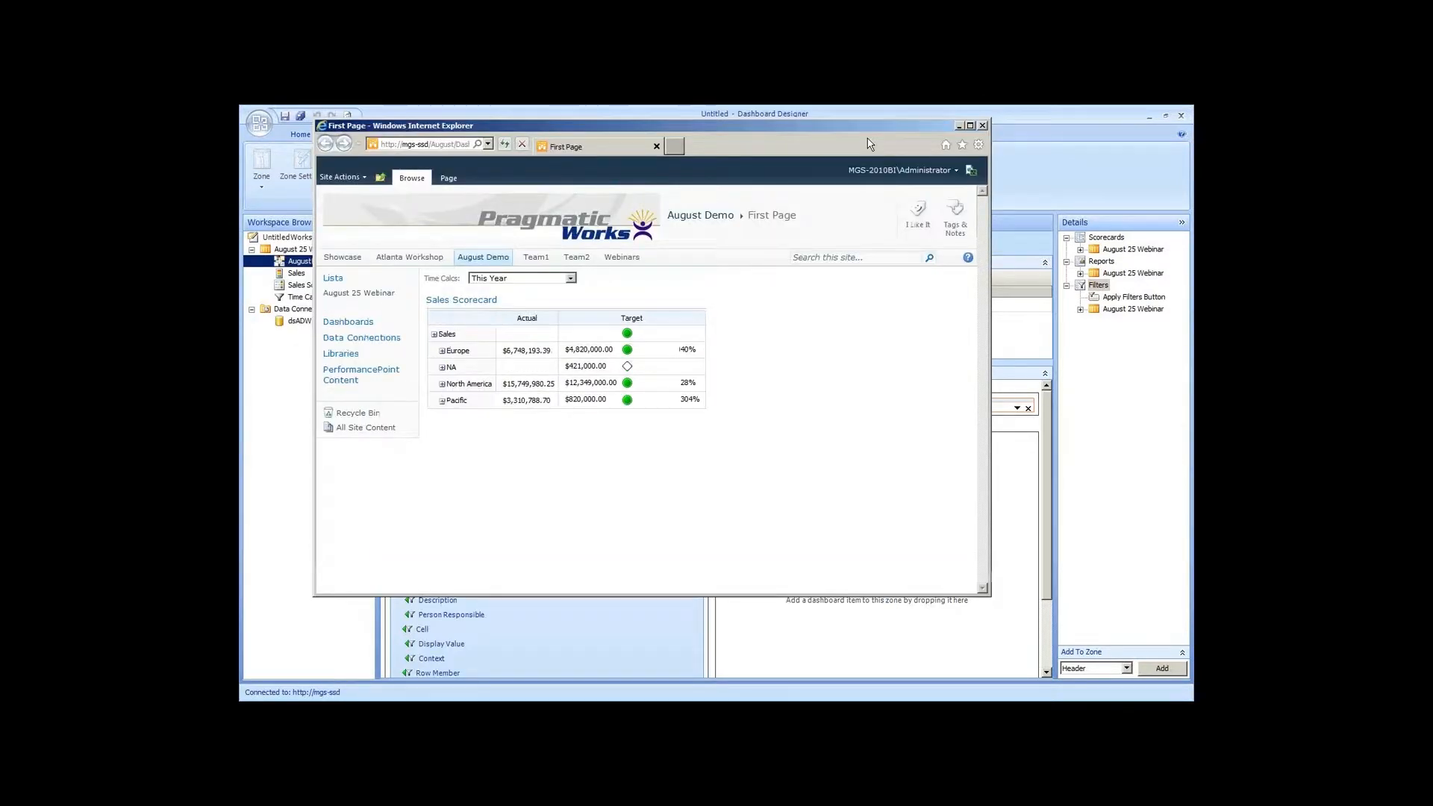
{"action": "left_click", "coordinate": [970, 126]}
{"action": "left_click", "coordinate": [493, 263]}
{"action": "left_click", "coordinate": [452, 284]}
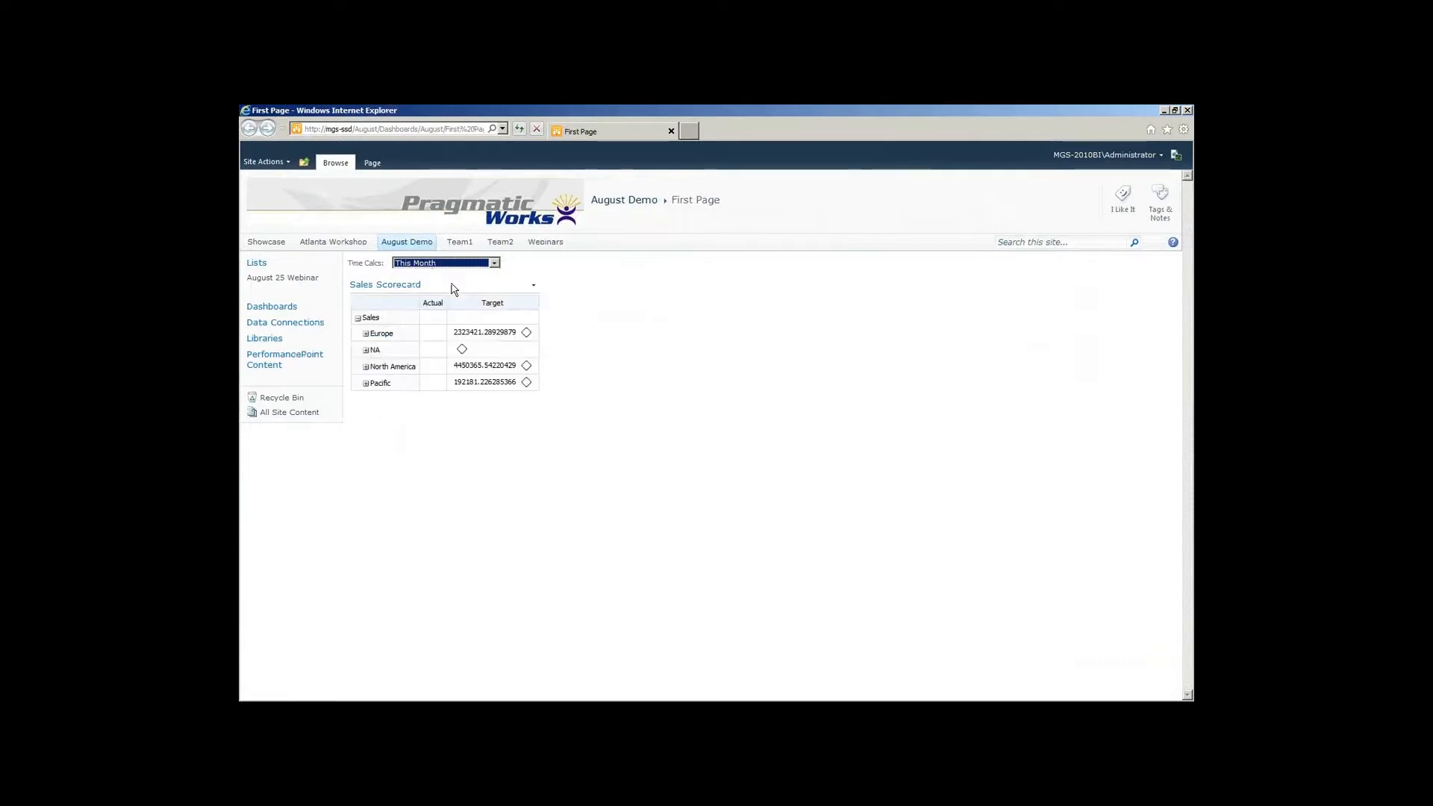
{"action": "left_click", "coordinate": [494, 264]}
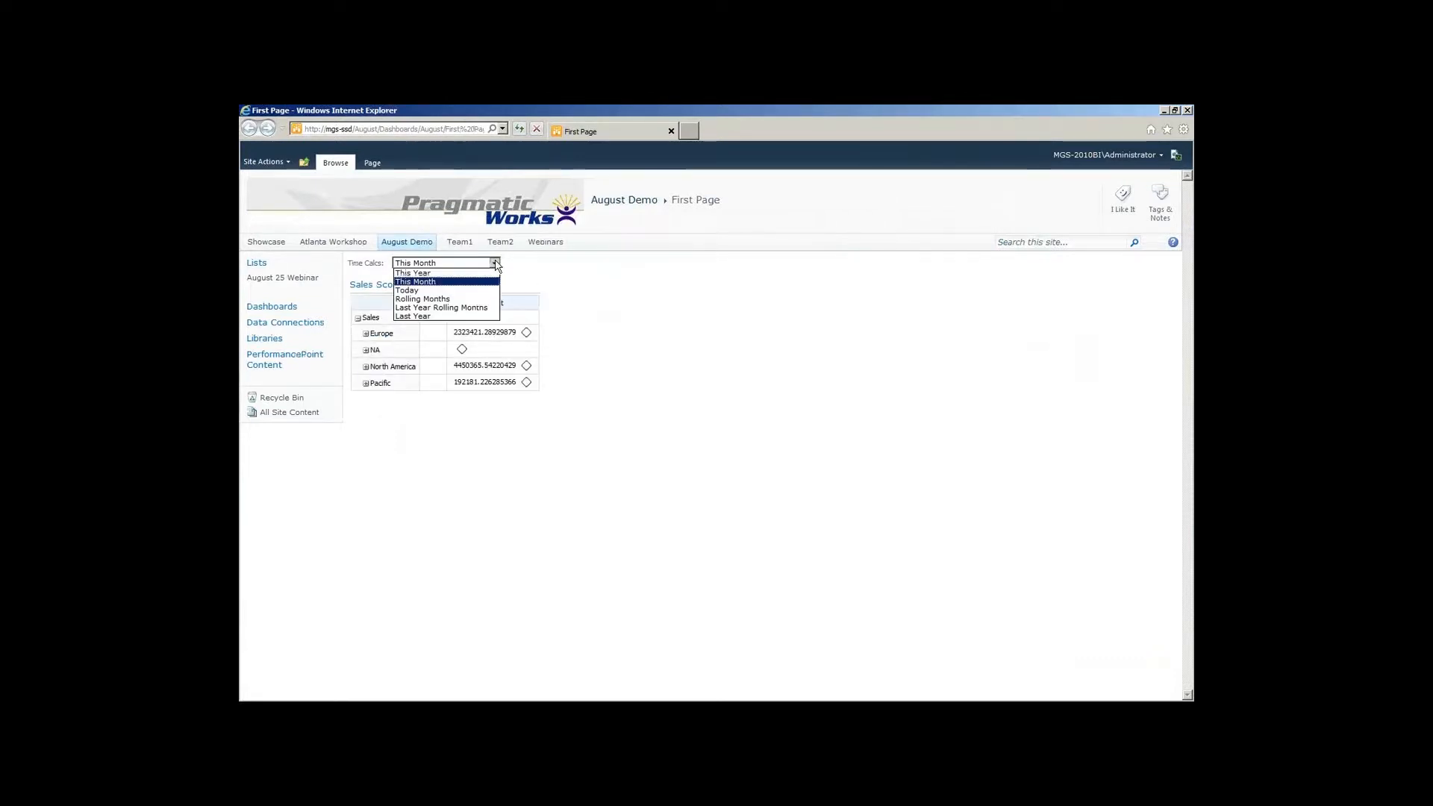
{"action": "left_click", "coordinate": [427, 290]}
{"action": "left_click", "coordinate": [442, 318]}
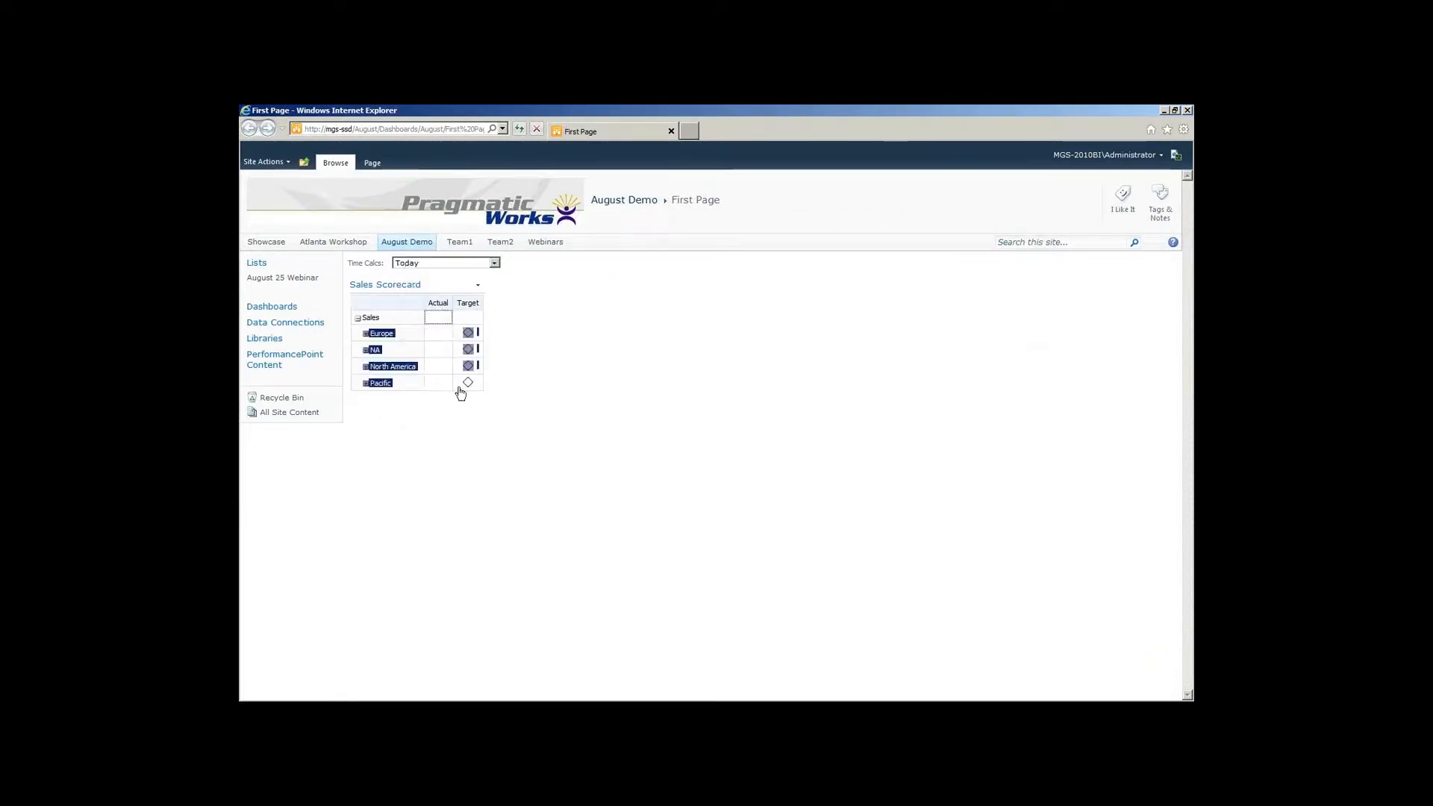
{"action": "left_click", "coordinate": [468, 263]}
{"action": "left_click", "coordinate": [444, 316]}
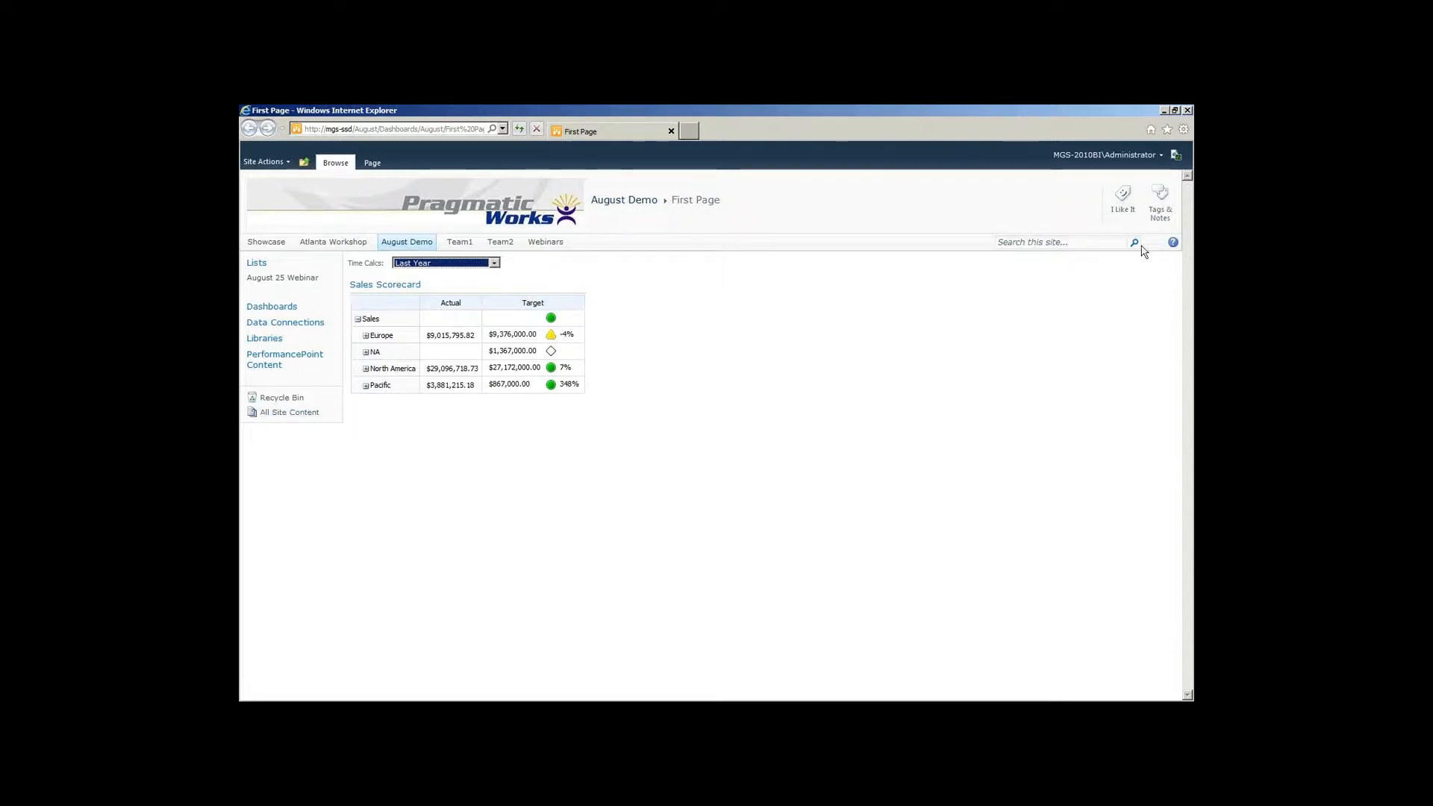
Switch back to Dashboard Designer and review the connection settings of the dsADW data connection
{"action": "left_click", "coordinate": [1164, 110]}
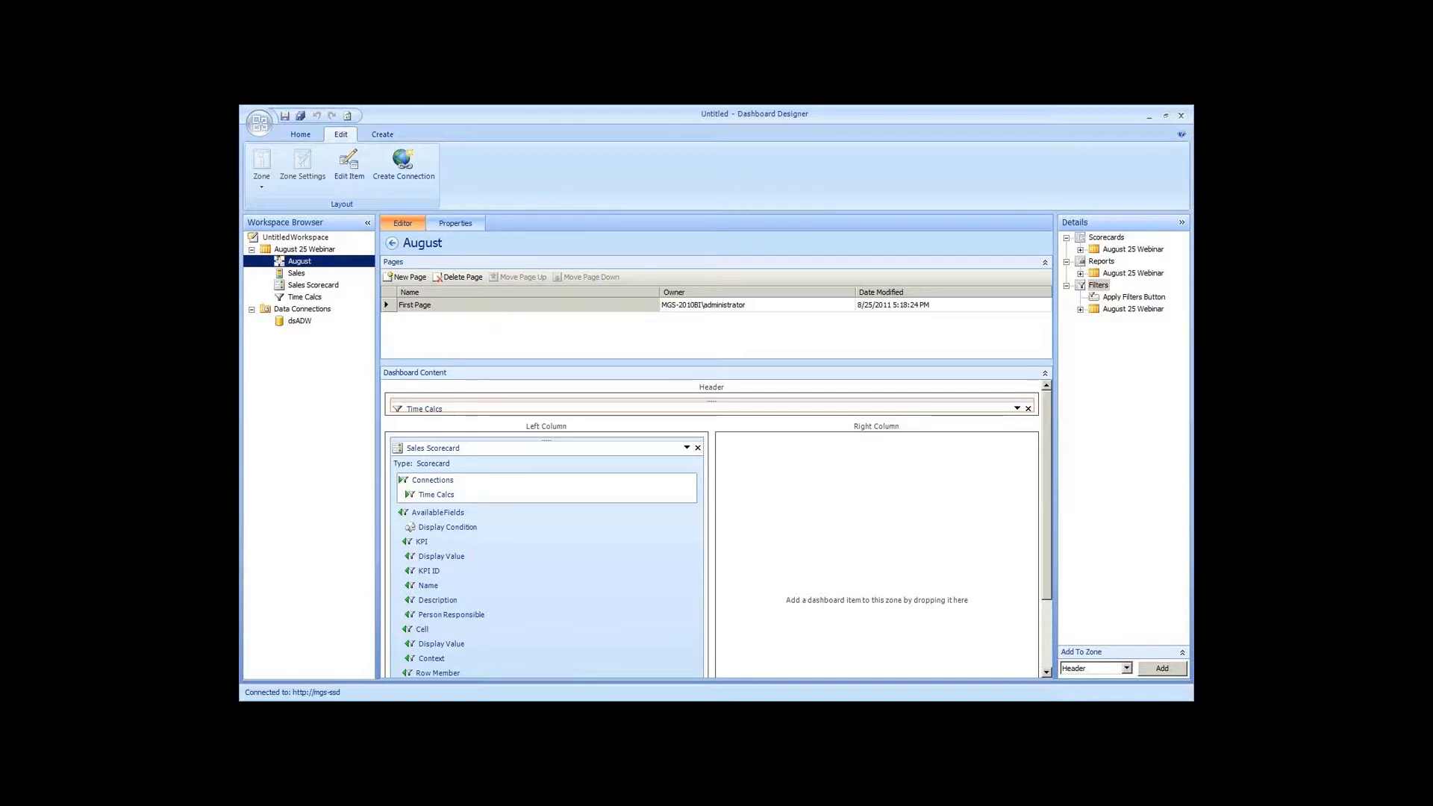
{"action": "left_click", "coordinate": [309, 323]}
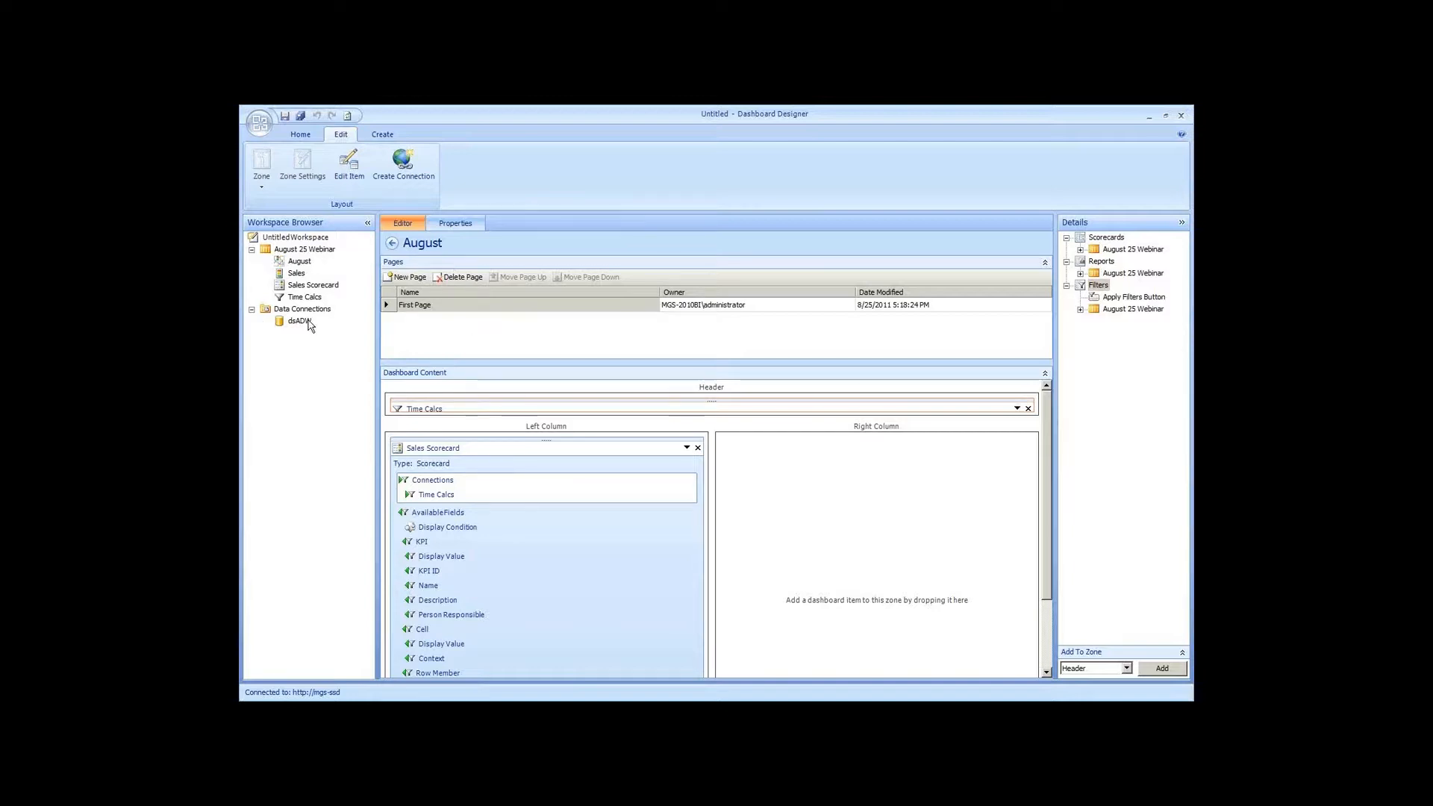
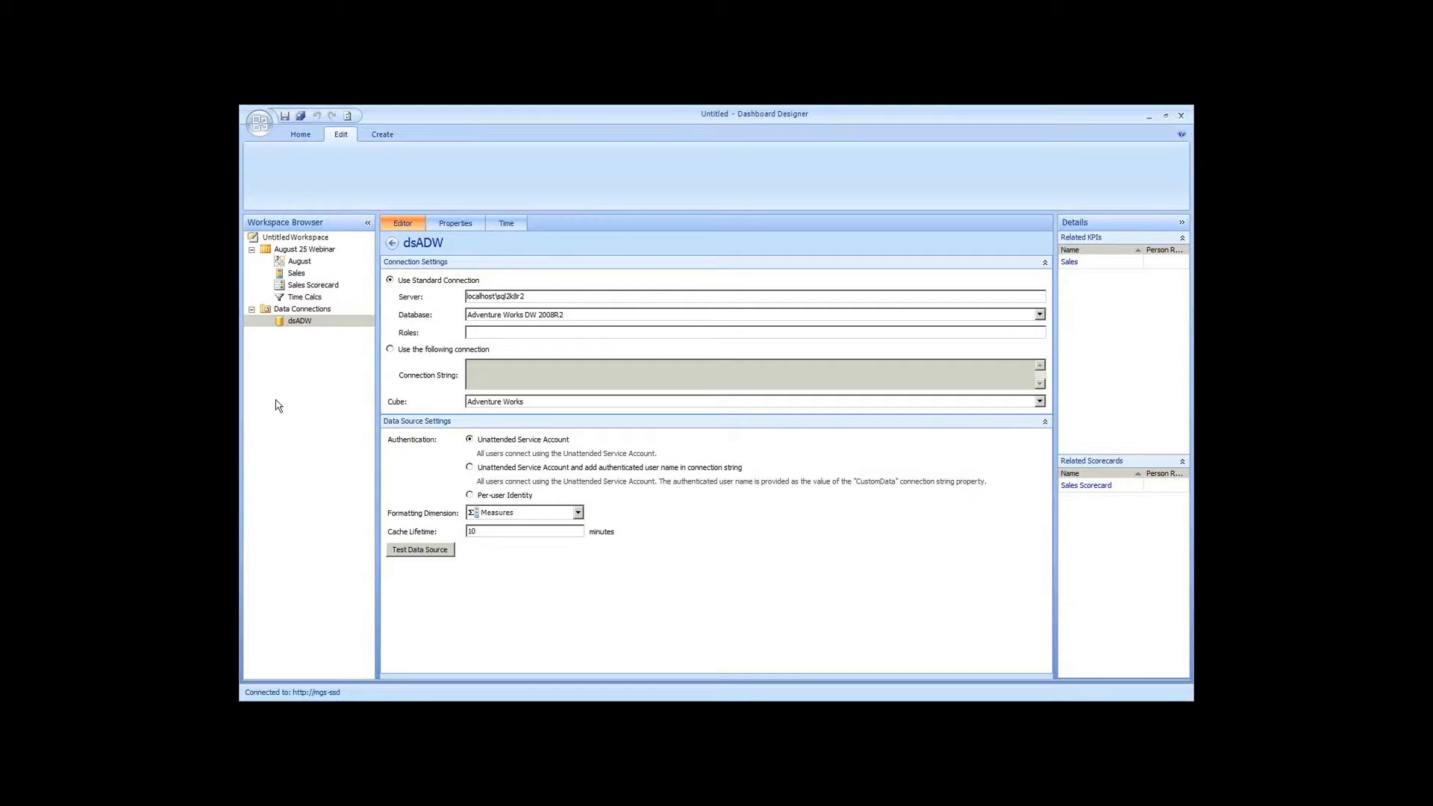
{"action": "left_click", "coordinate": [346, 454]}
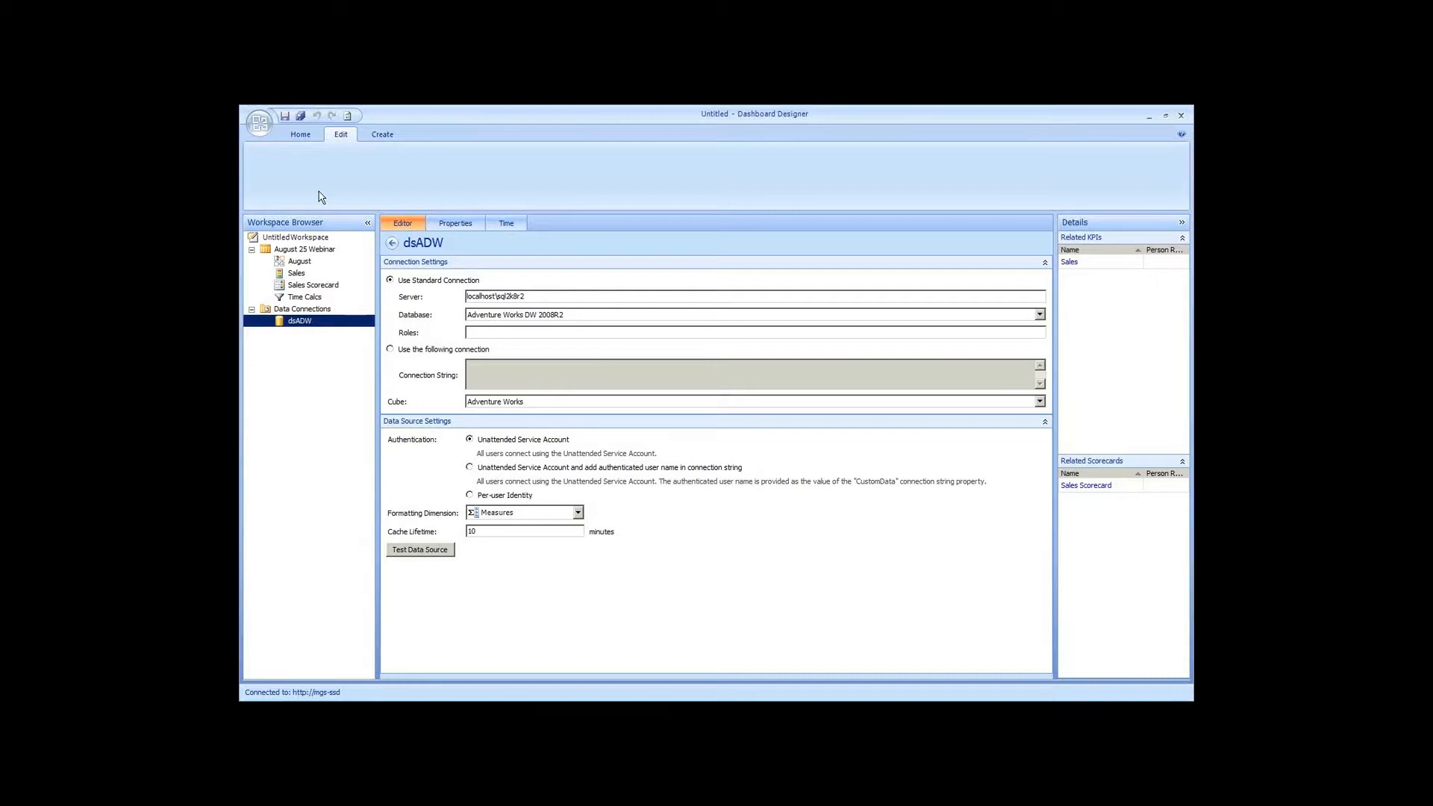
Add the Product Categories hierarchy above the Sales Scorecard's Actual column, autoselecting the children of All Products, and update the scorecard
{"action": "left_click", "coordinate": [303, 287]}
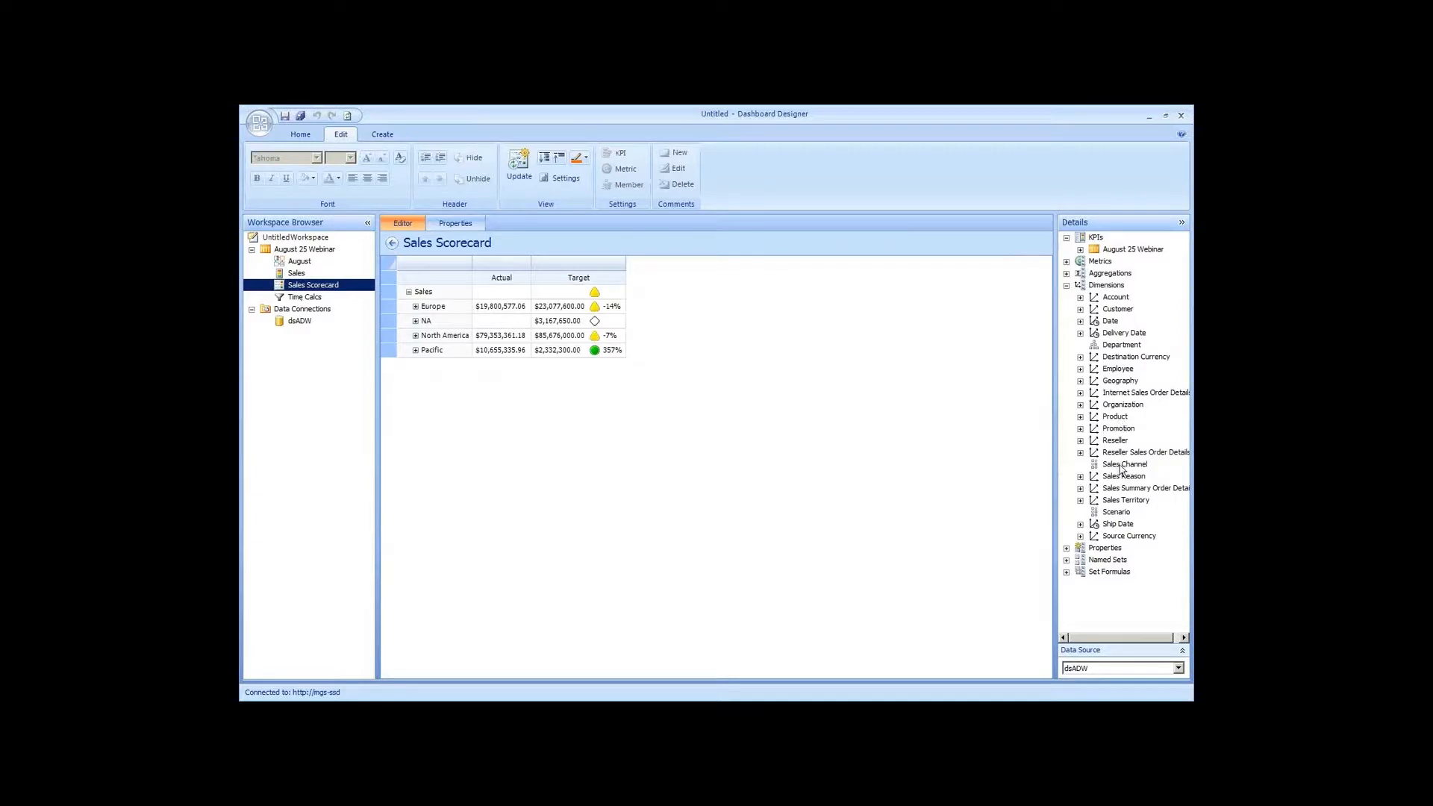
{"action": "left_click", "coordinate": [1080, 417]}
{"action": "left_click_drag", "start_coordinate": [1133, 429], "coordinate": [523, 280]}
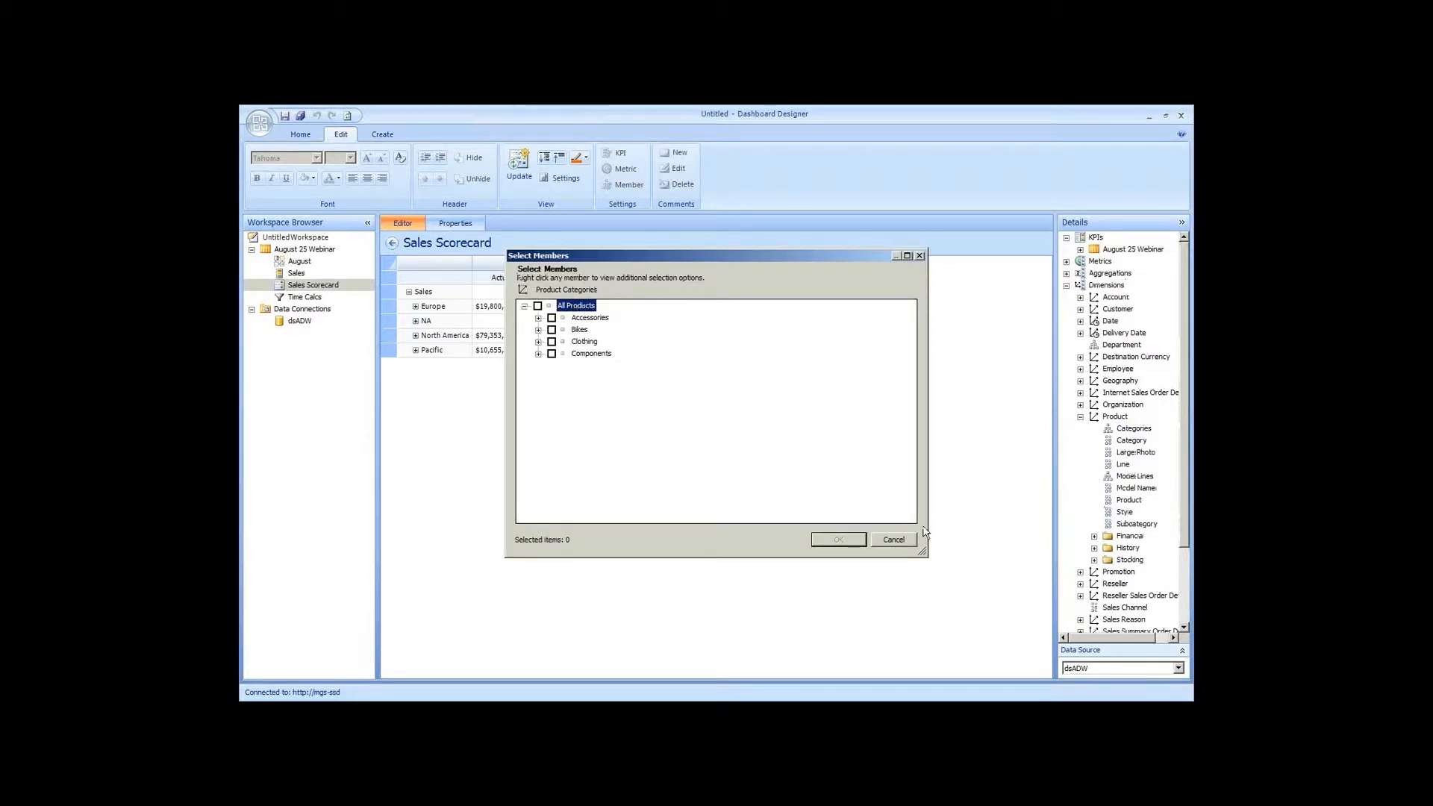
{"action": "right_click", "coordinate": [577, 307]}
{"action": "mouse_move", "coordinate": [636, 312]}
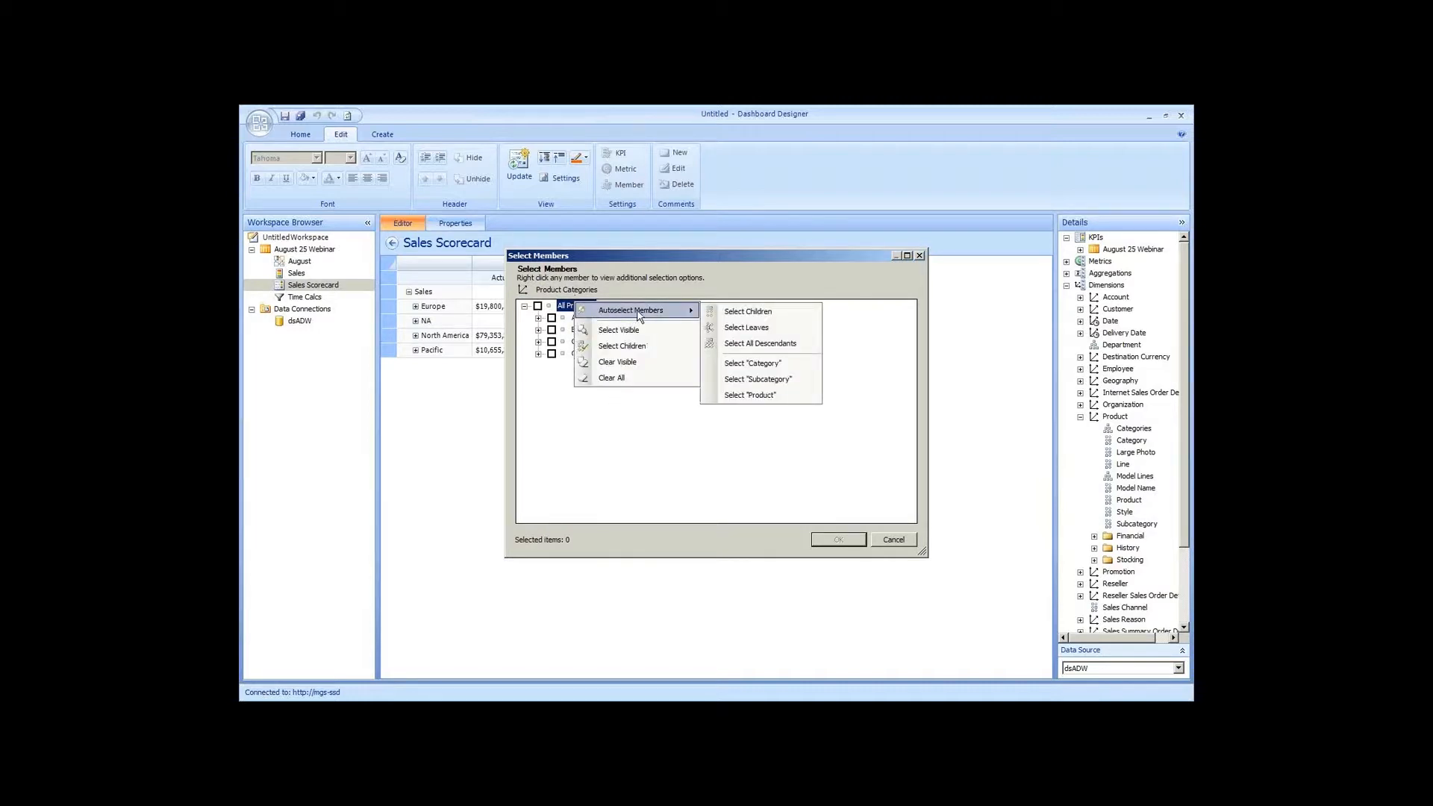
{"action": "left_click", "coordinate": [727, 312]}
{"action": "left_click", "coordinate": [840, 539]}
{"action": "left_click", "coordinate": [522, 178]}
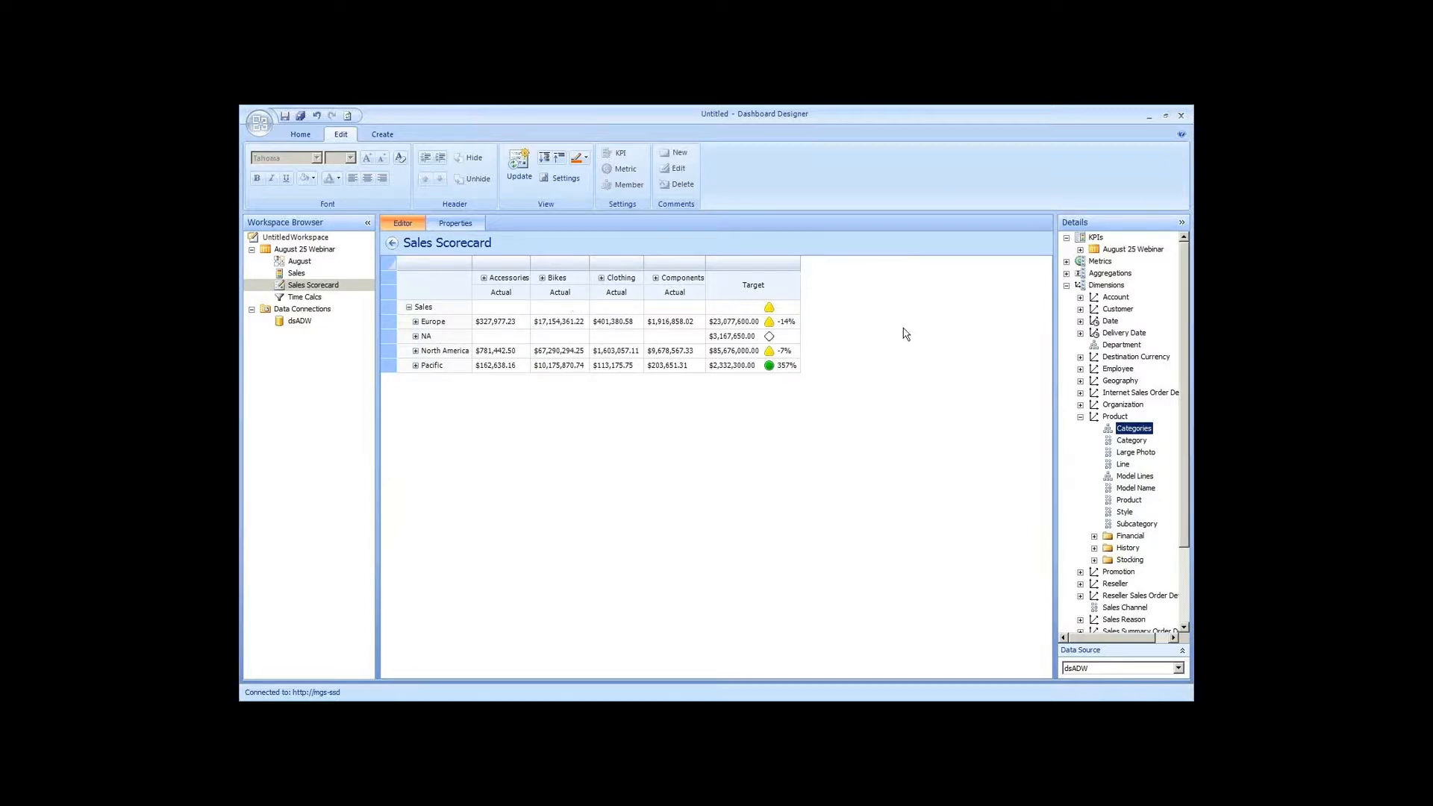
Include the All Products member along with its children in the scorecard's product category columns, update the view and save the Sales Scorecard
{"action": "left_click", "coordinate": [764, 297]}
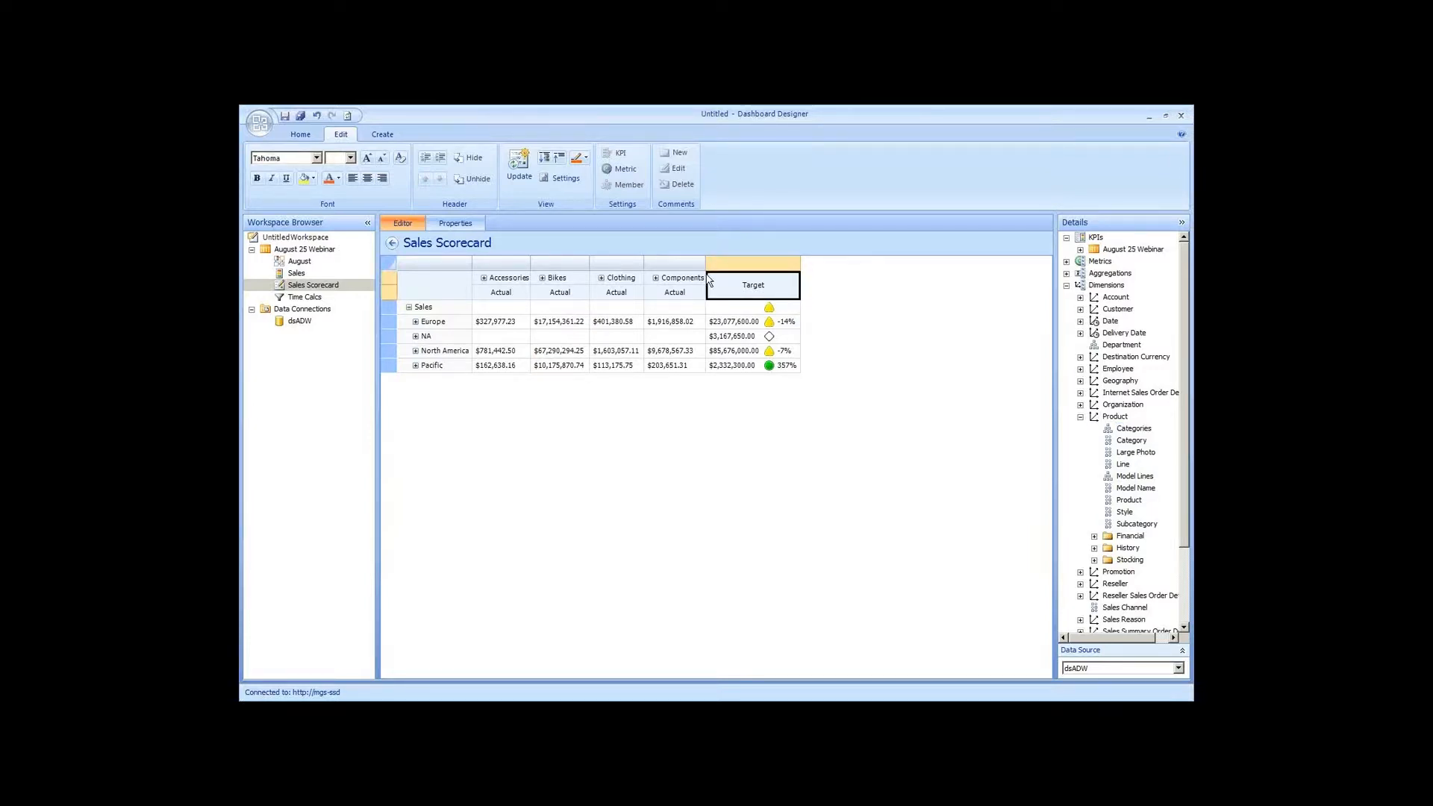
{"action": "left_click", "coordinate": [646, 283]}
{"action": "right_click", "coordinate": [647, 282]}
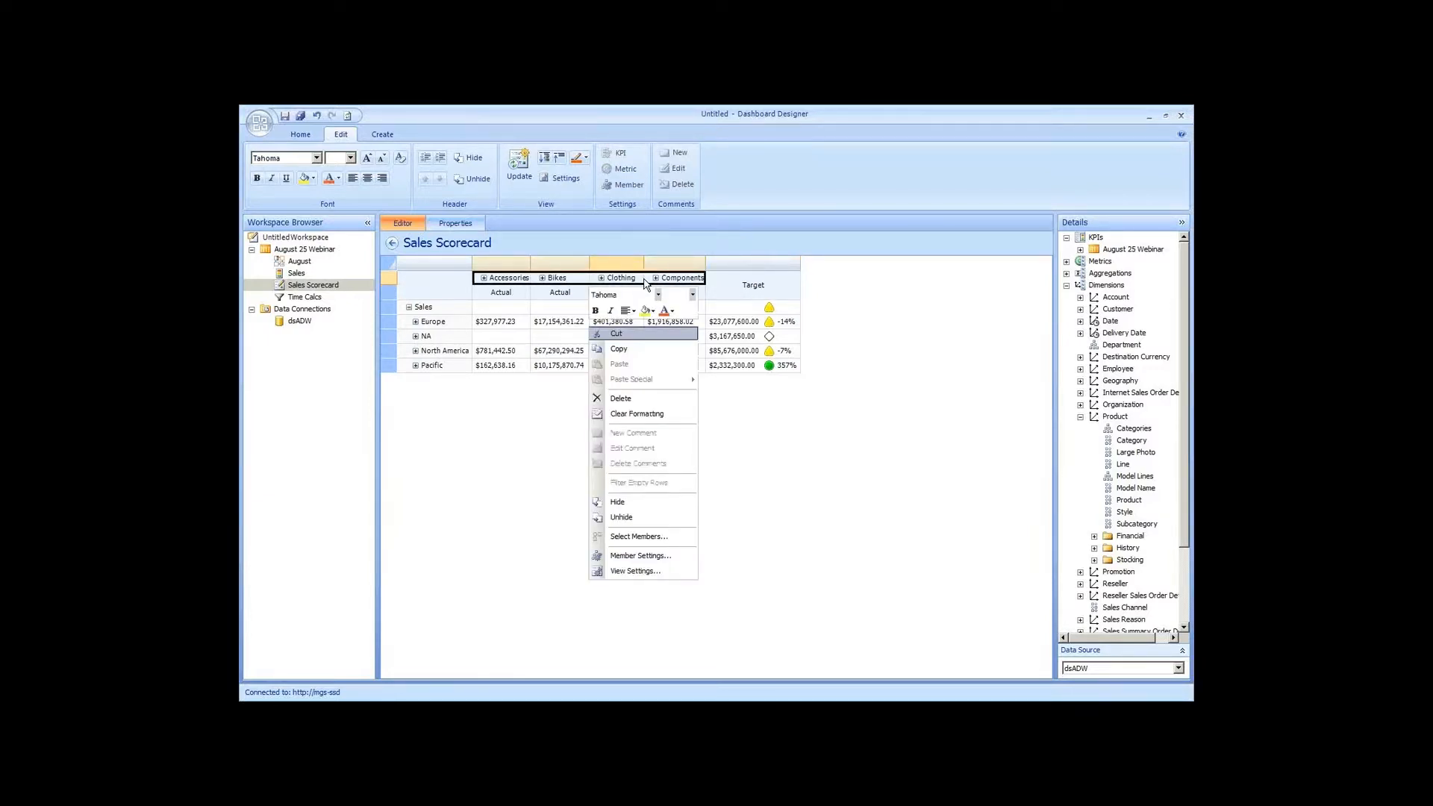
{"action": "left_click", "coordinate": [636, 537]}
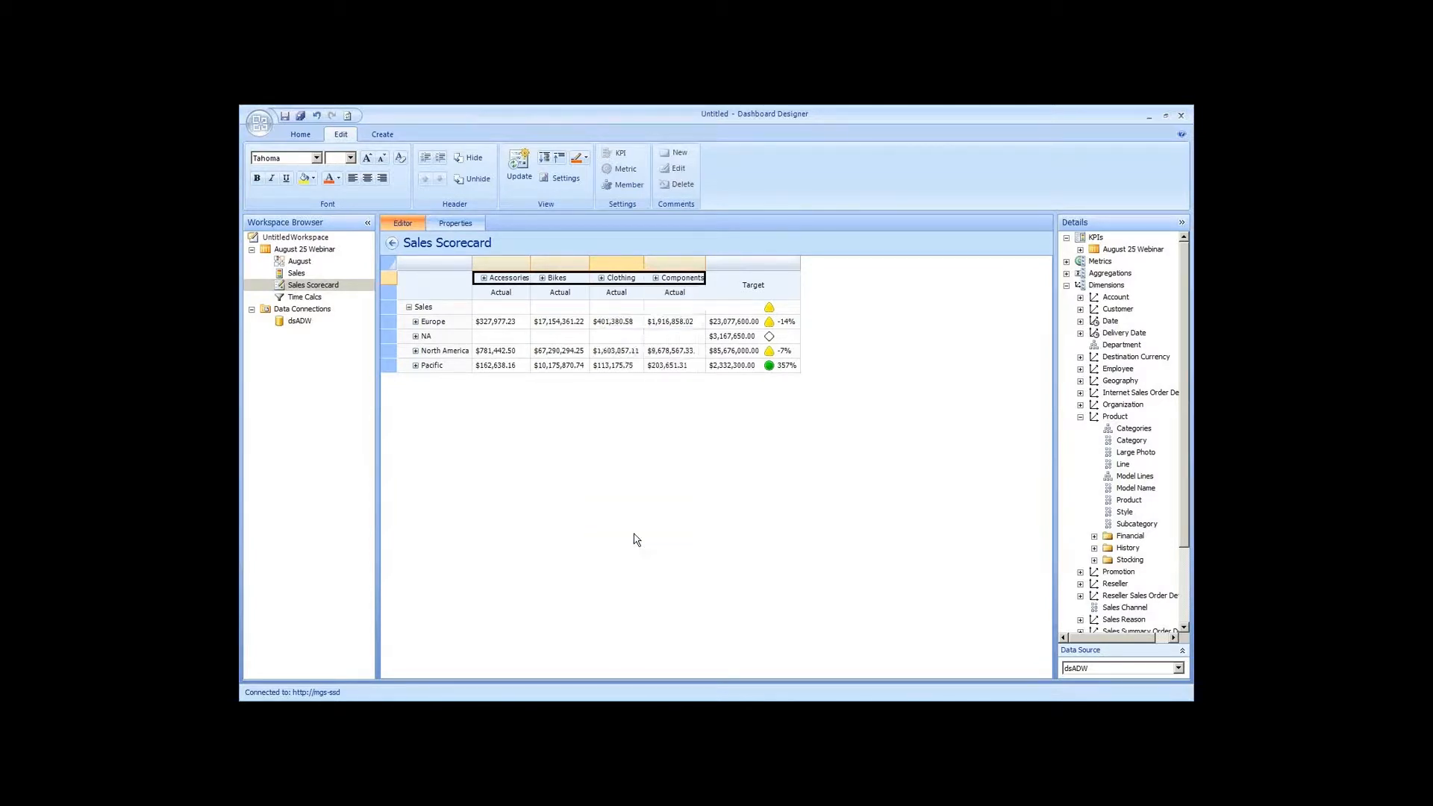
{"action": "left_click", "coordinate": [537, 306]}
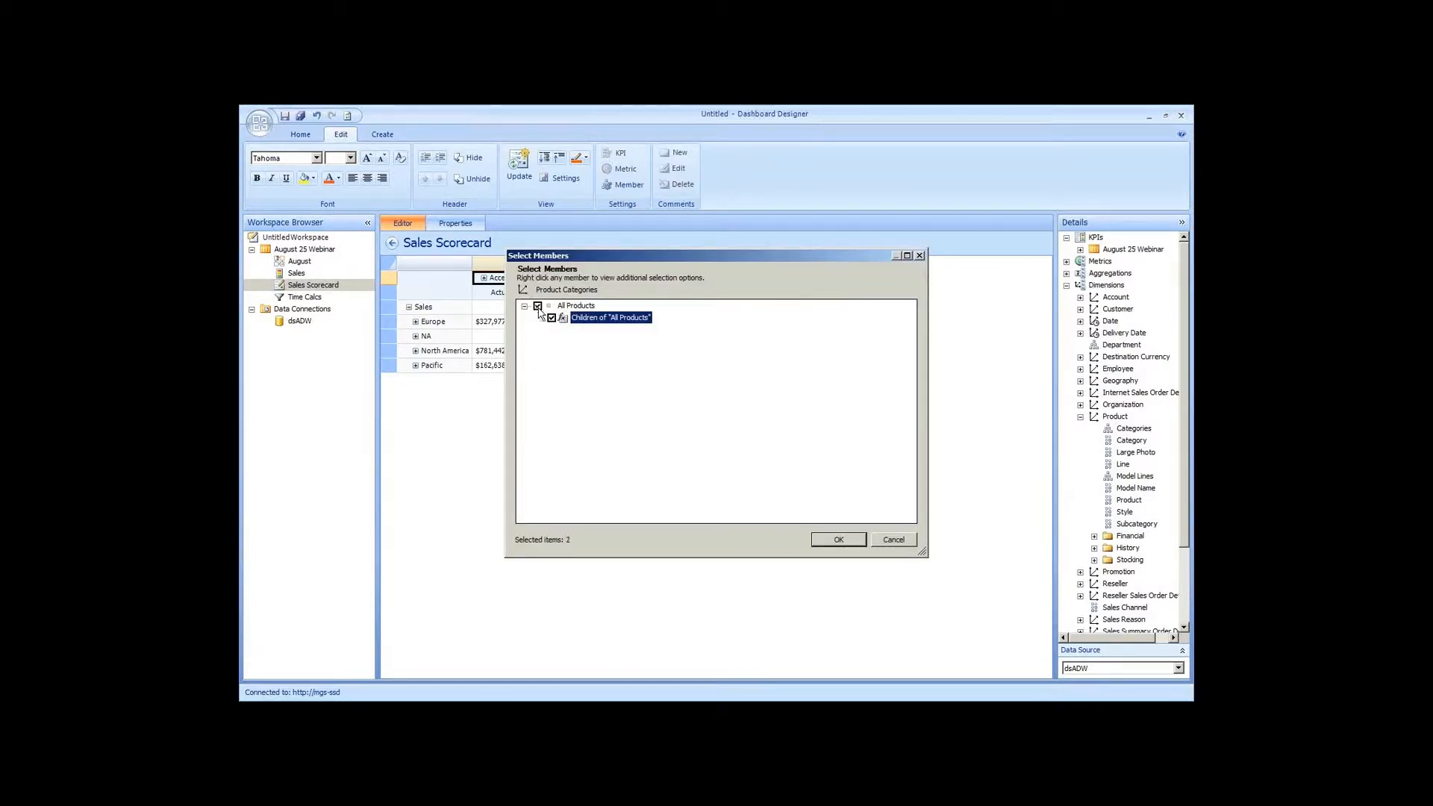
{"action": "left_click", "coordinate": [845, 540]}
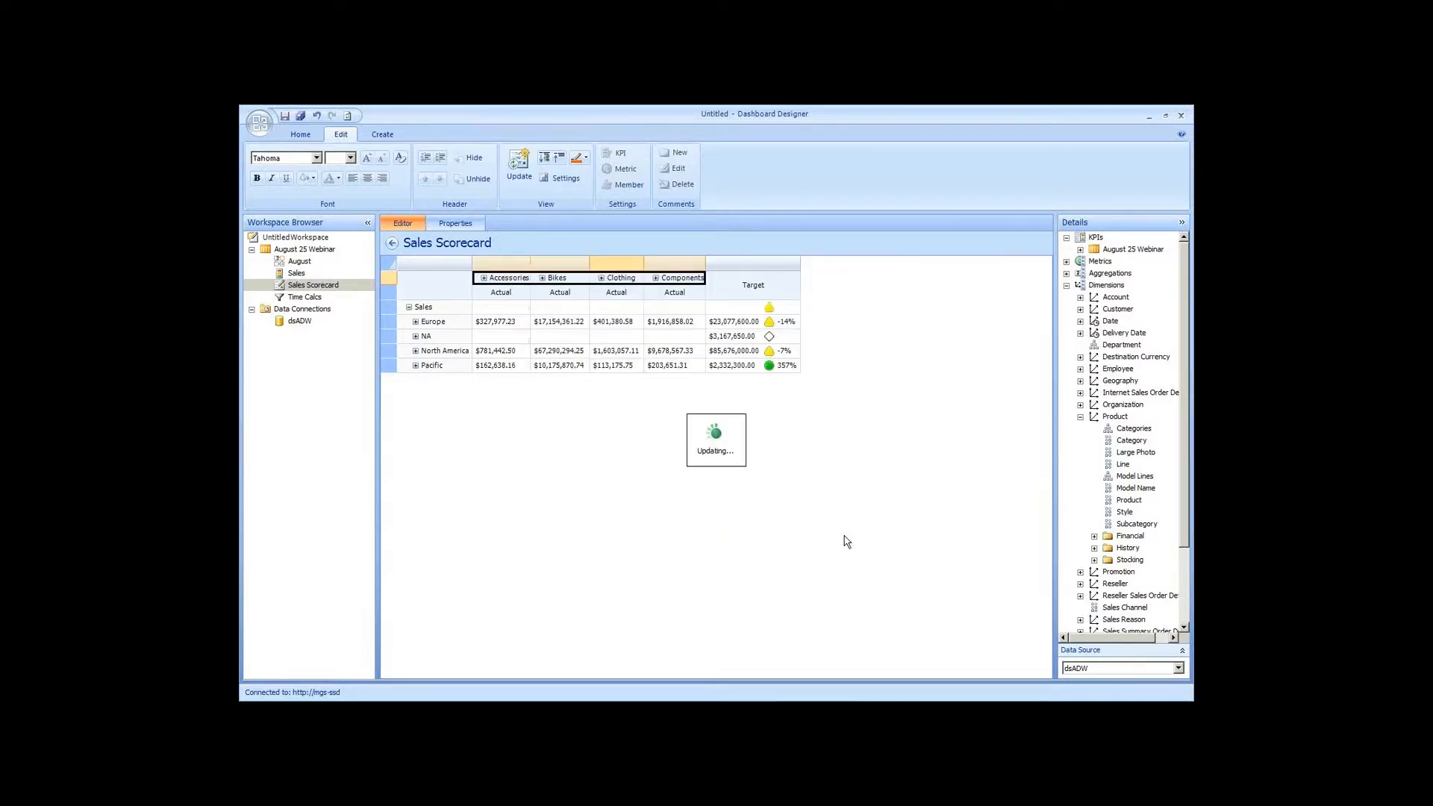
{"action": "left_click", "coordinate": [485, 281]}
{"action": "left_click", "coordinate": [523, 170]}
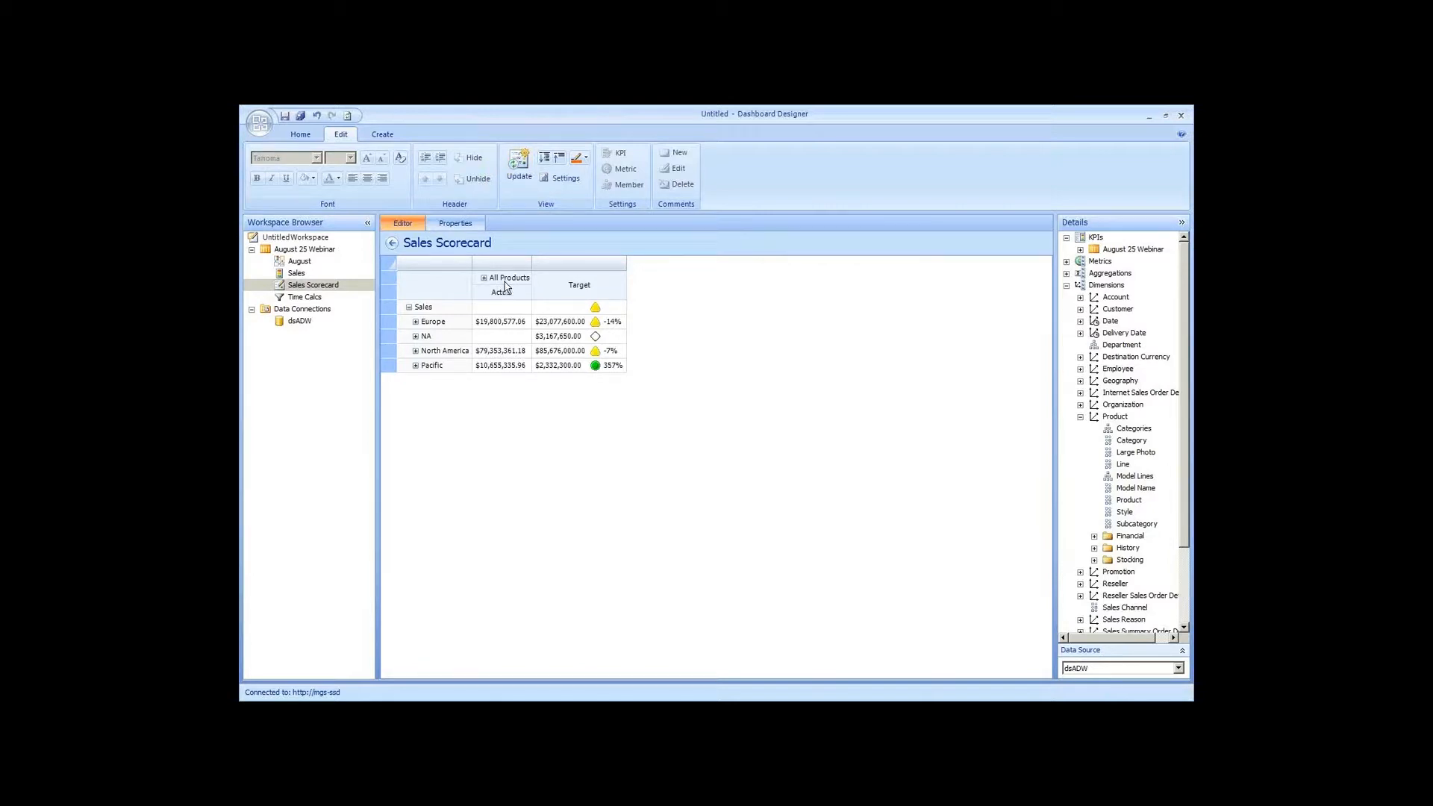
{"action": "right_click", "coordinate": [341, 289]}
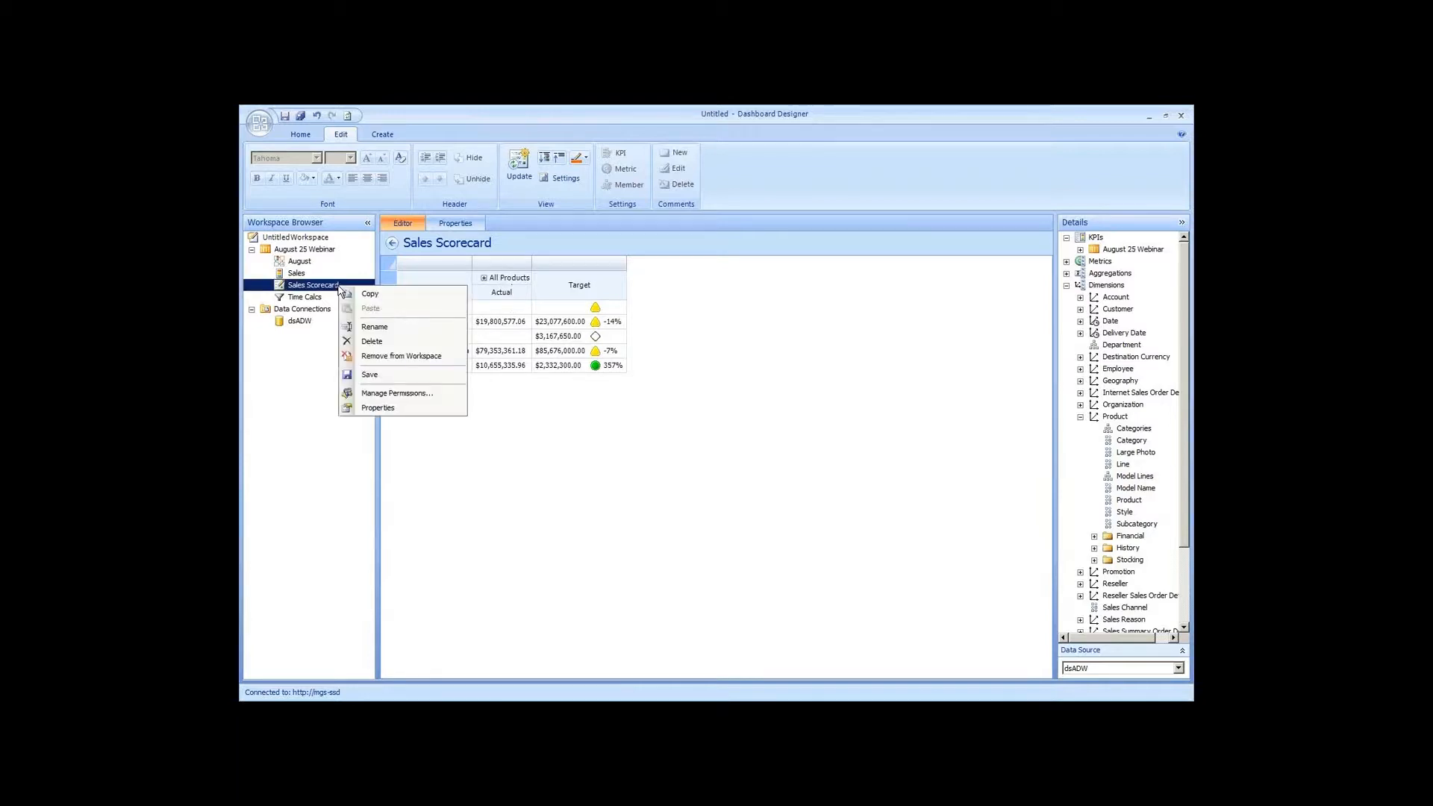
{"action": "left_click", "coordinate": [369, 373]}
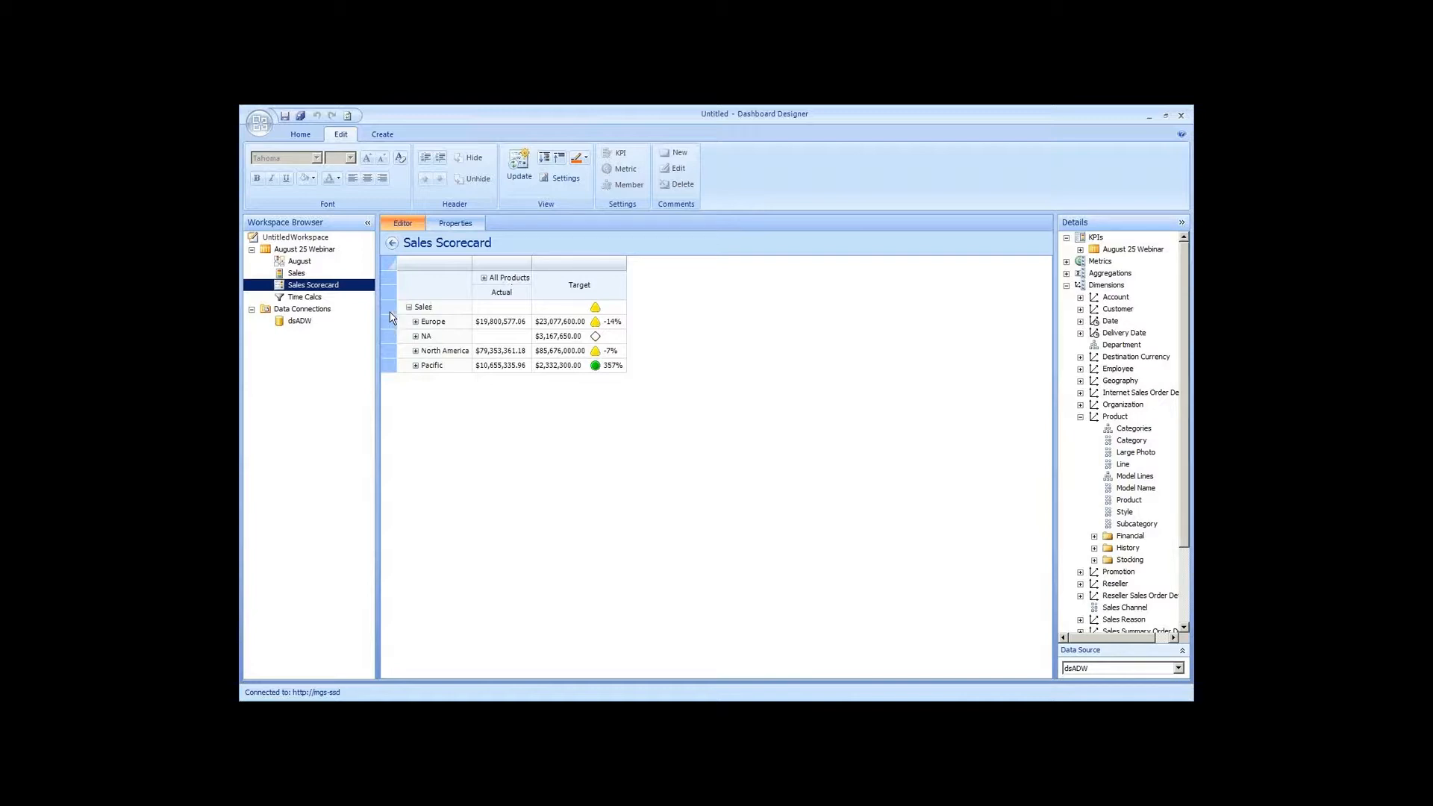
Create a new report in the August 25 Webinar list using the Analytic Chart template
{"action": "left_click", "coordinate": [313, 250]}
{"action": "right_click", "coordinate": [313, 250]}
{"action": "mouse_move", "coordinate": [366, 253]}
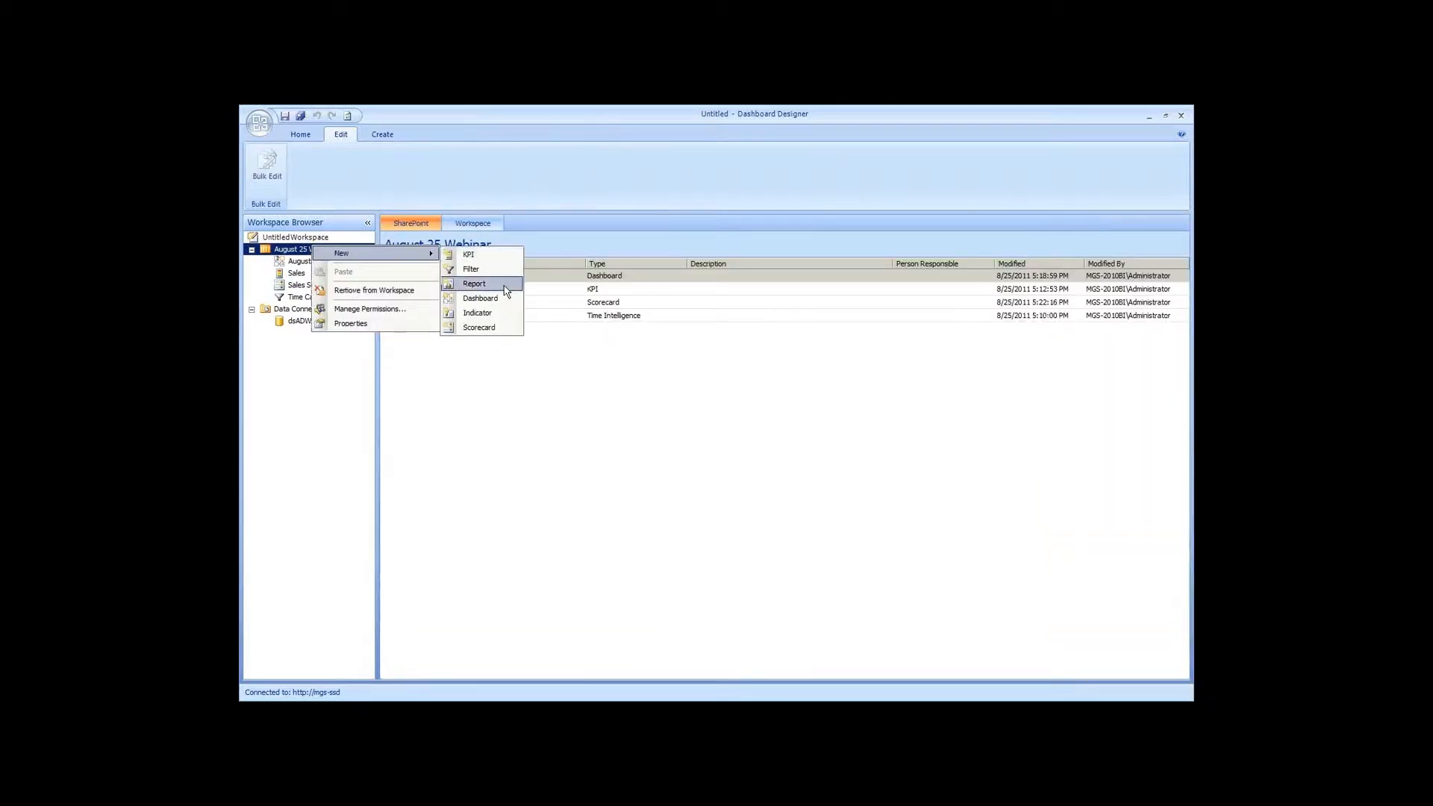
{"action": "left_click", "coordinate": [474, 284]}
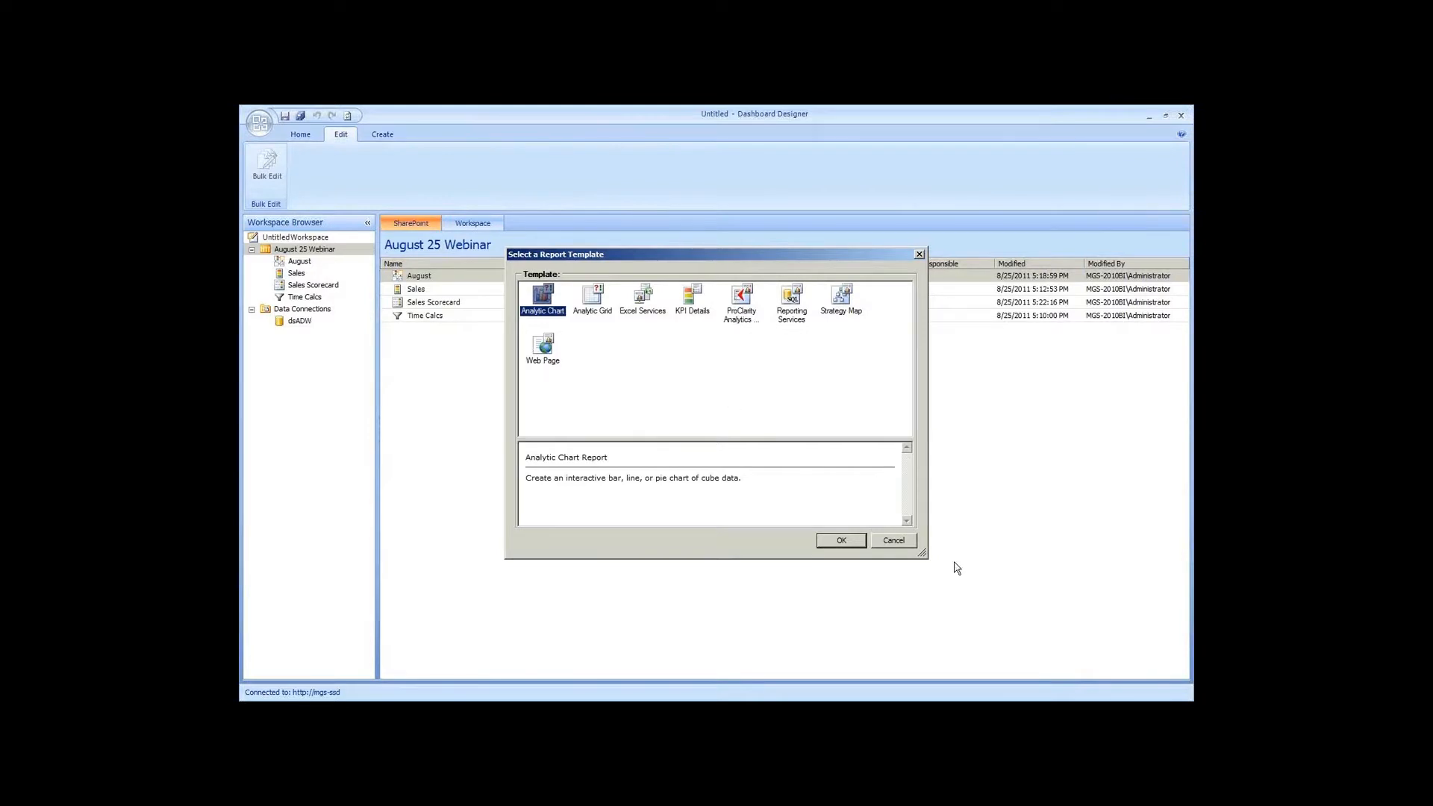
{"action": "left_click", "coordinate": [756, 321]}
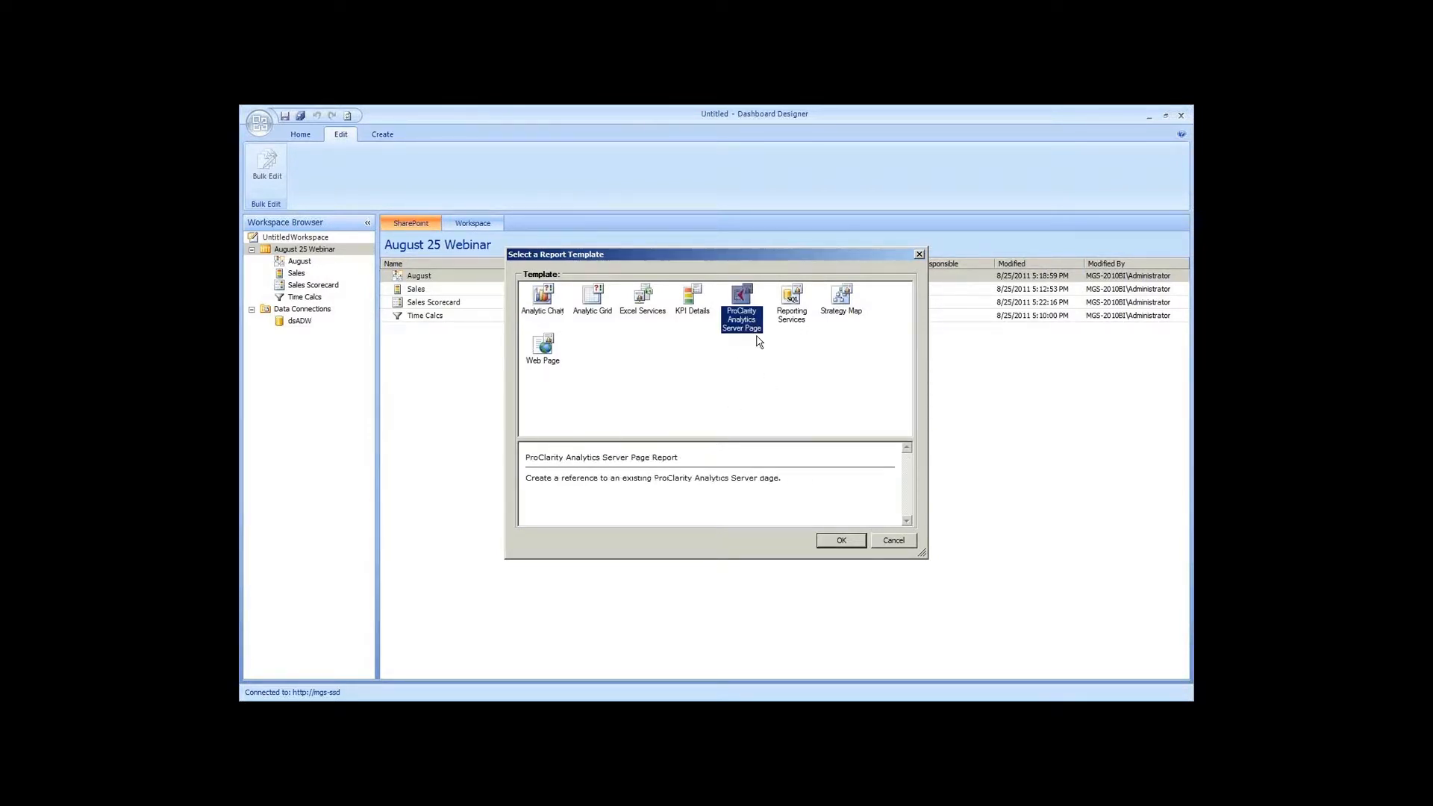
{"action": "left_click", "coordinate": [785, 319]}
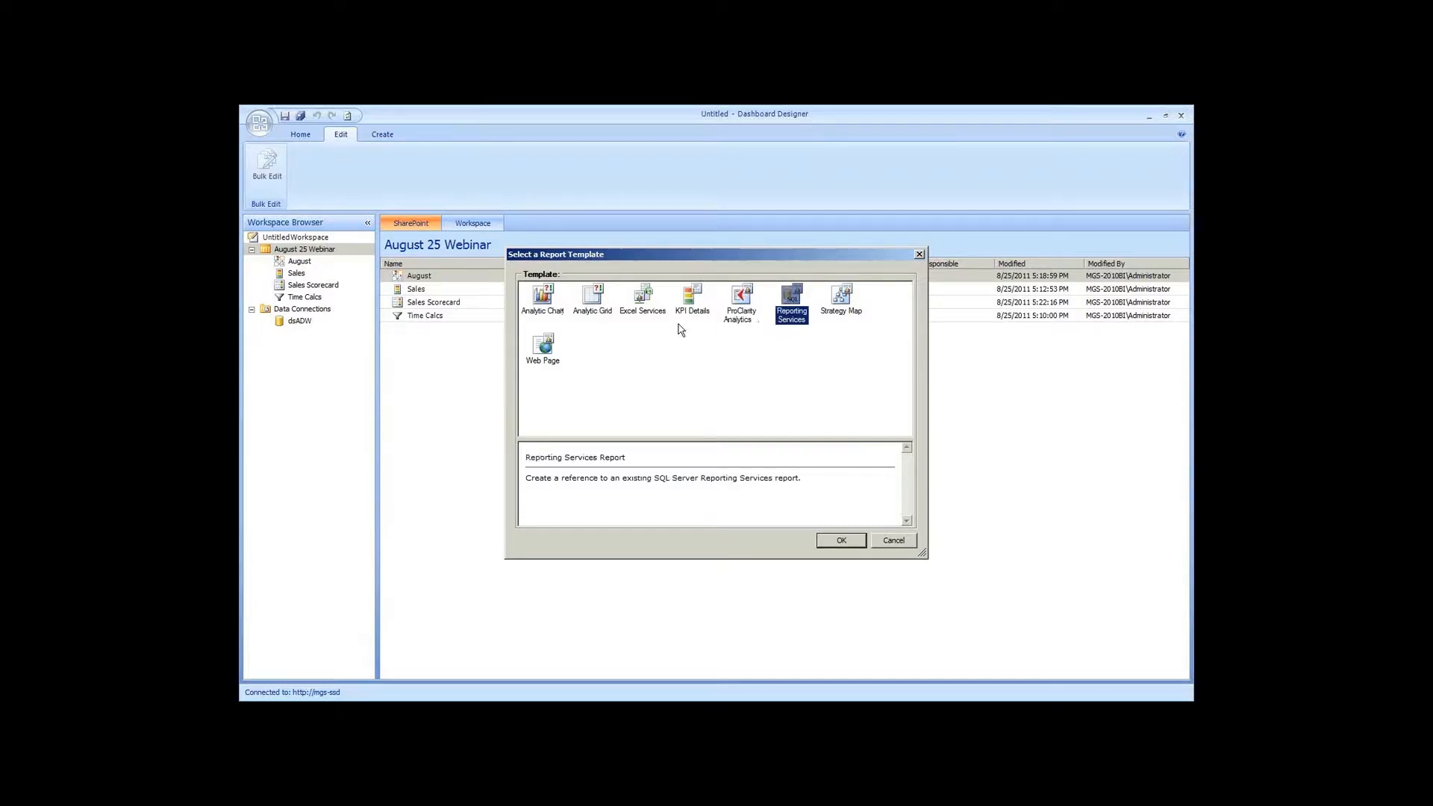
{"action": "left_click", "coordinate": [645, 297]}
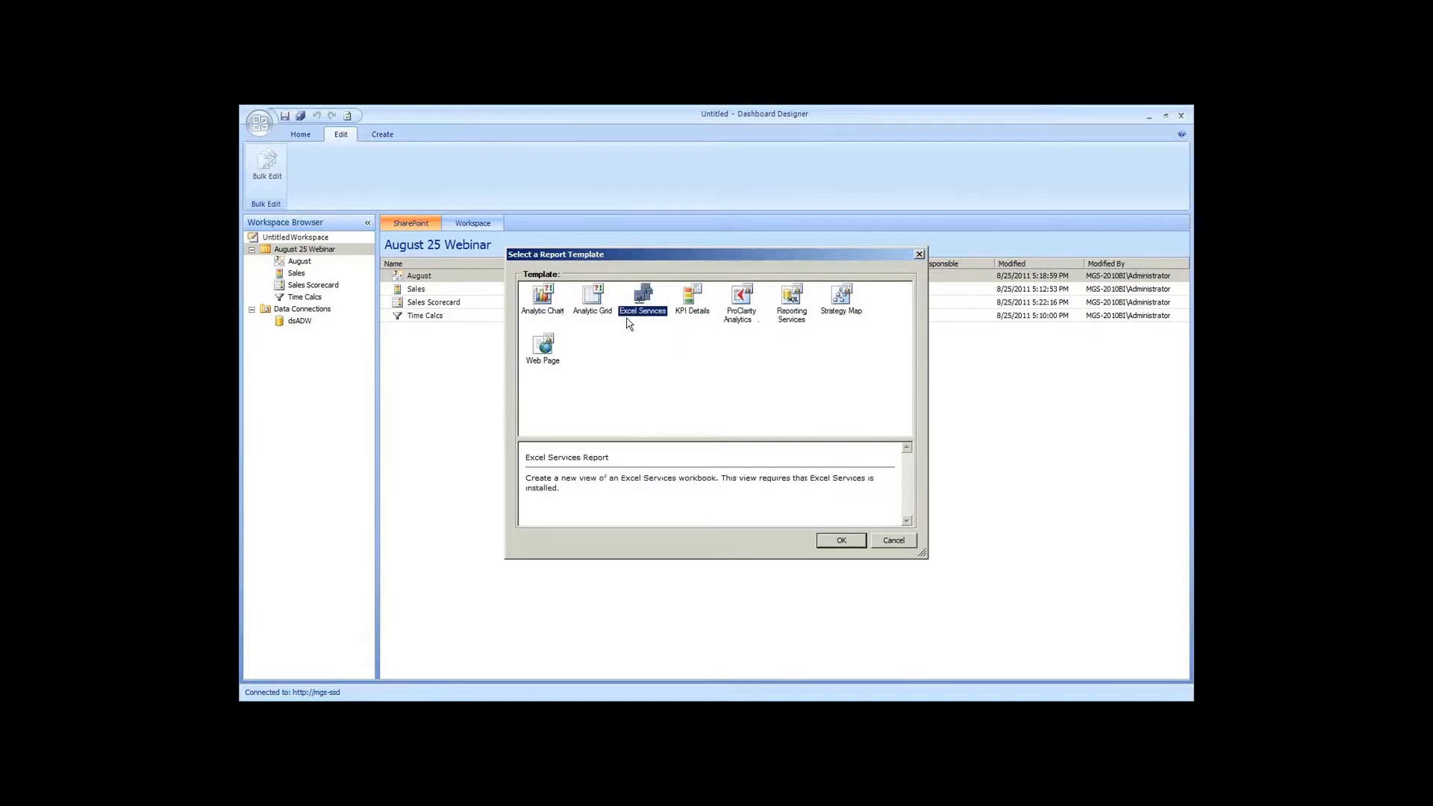
{"action": "left_click", "coordinate": [556, 314]}
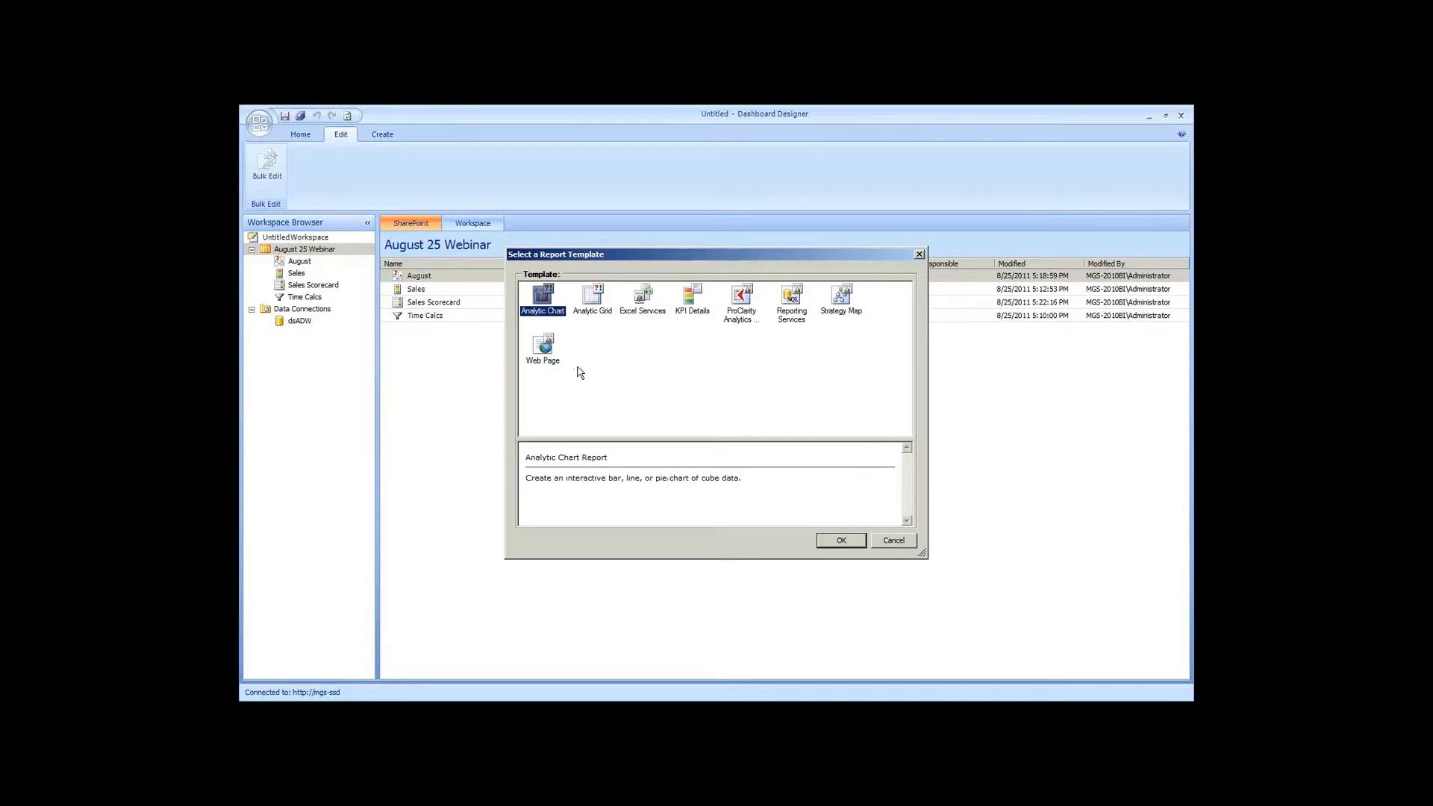
{"action": "double_click", "coordinate": [549, 310]}
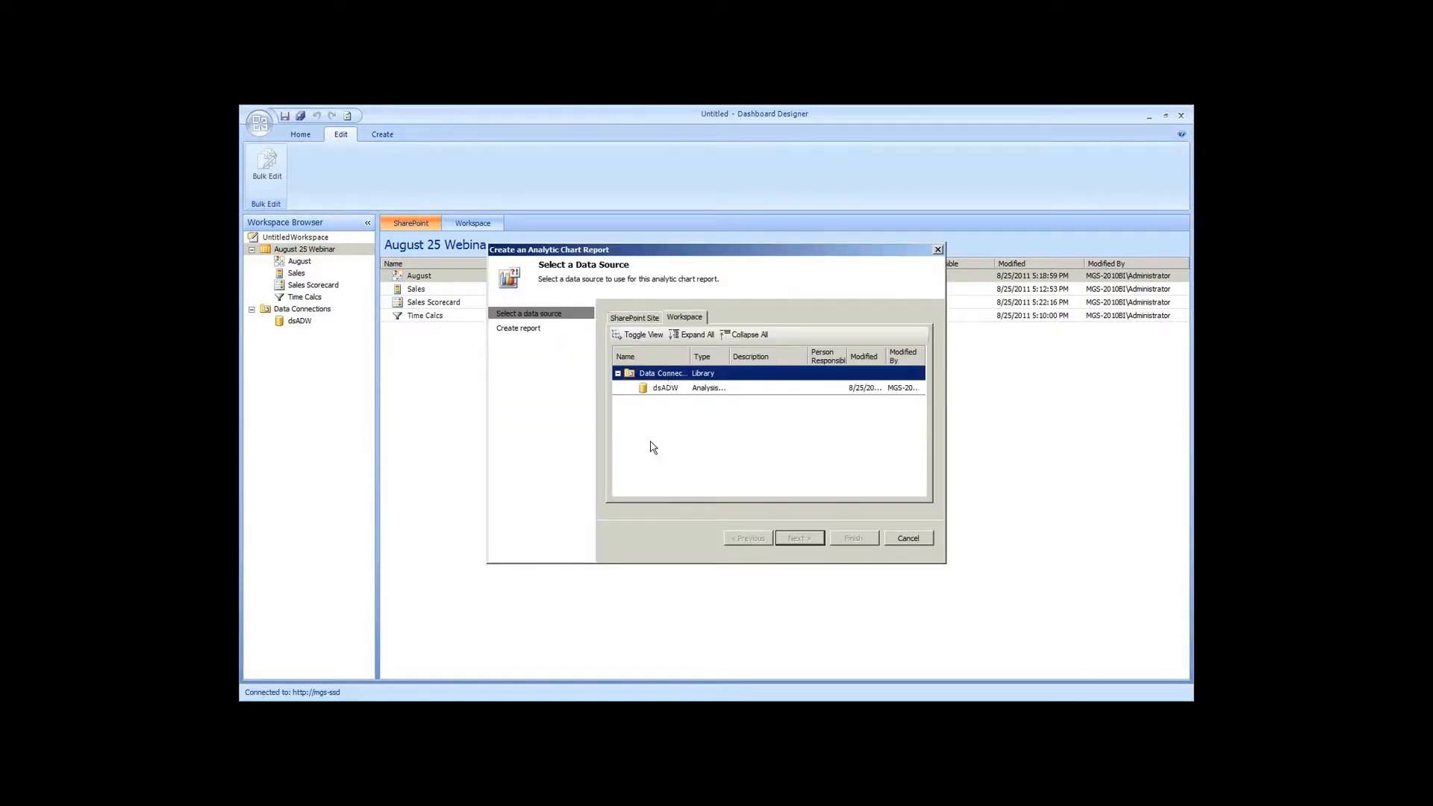
Base the analytic chart on the dsADW data source and name the report Sales Report
{"action": "left_click", "coordinate": [674, 391]}
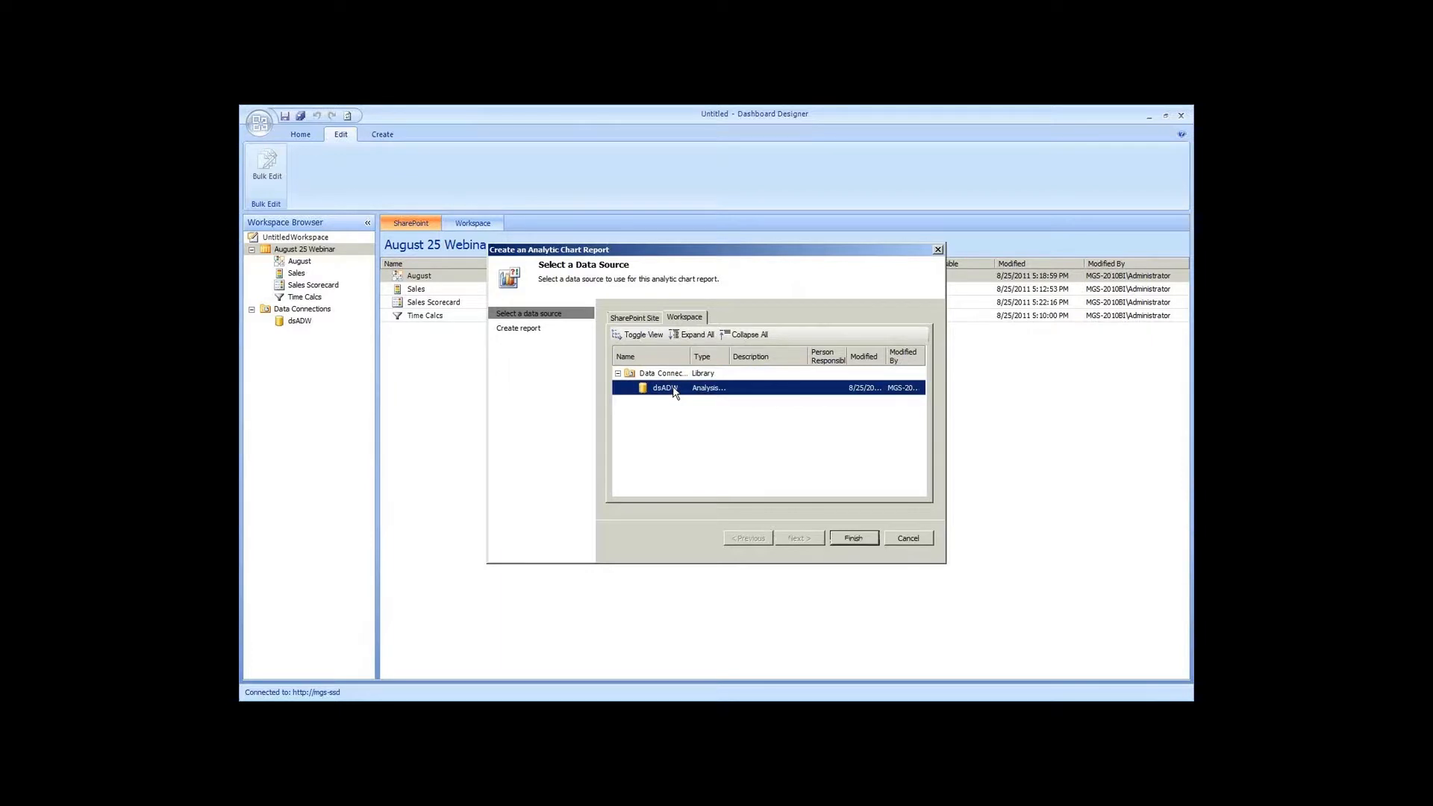
{"action": "double_click", "coordinate": [674, 391]}
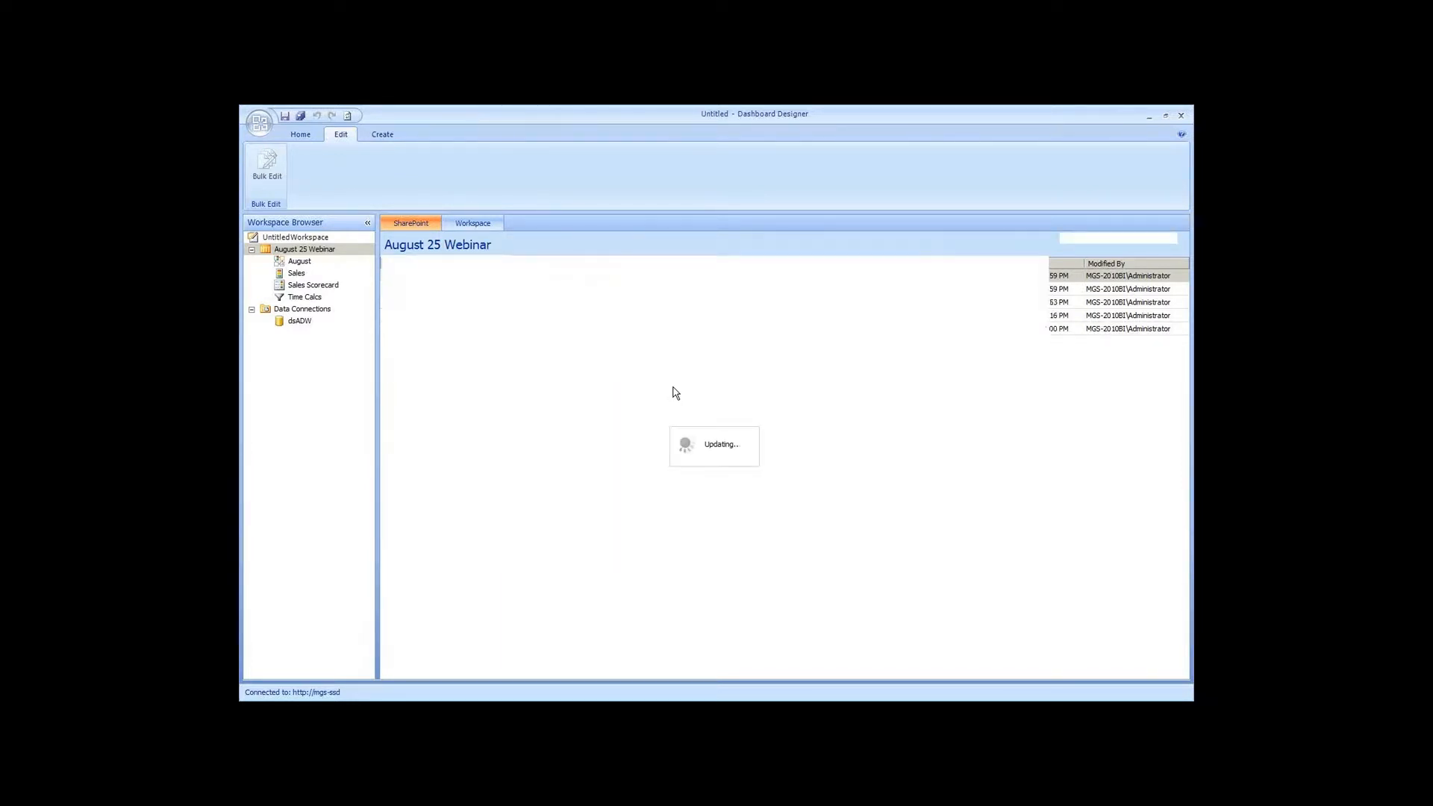
{"action": "type", "text": "Sales Report"}
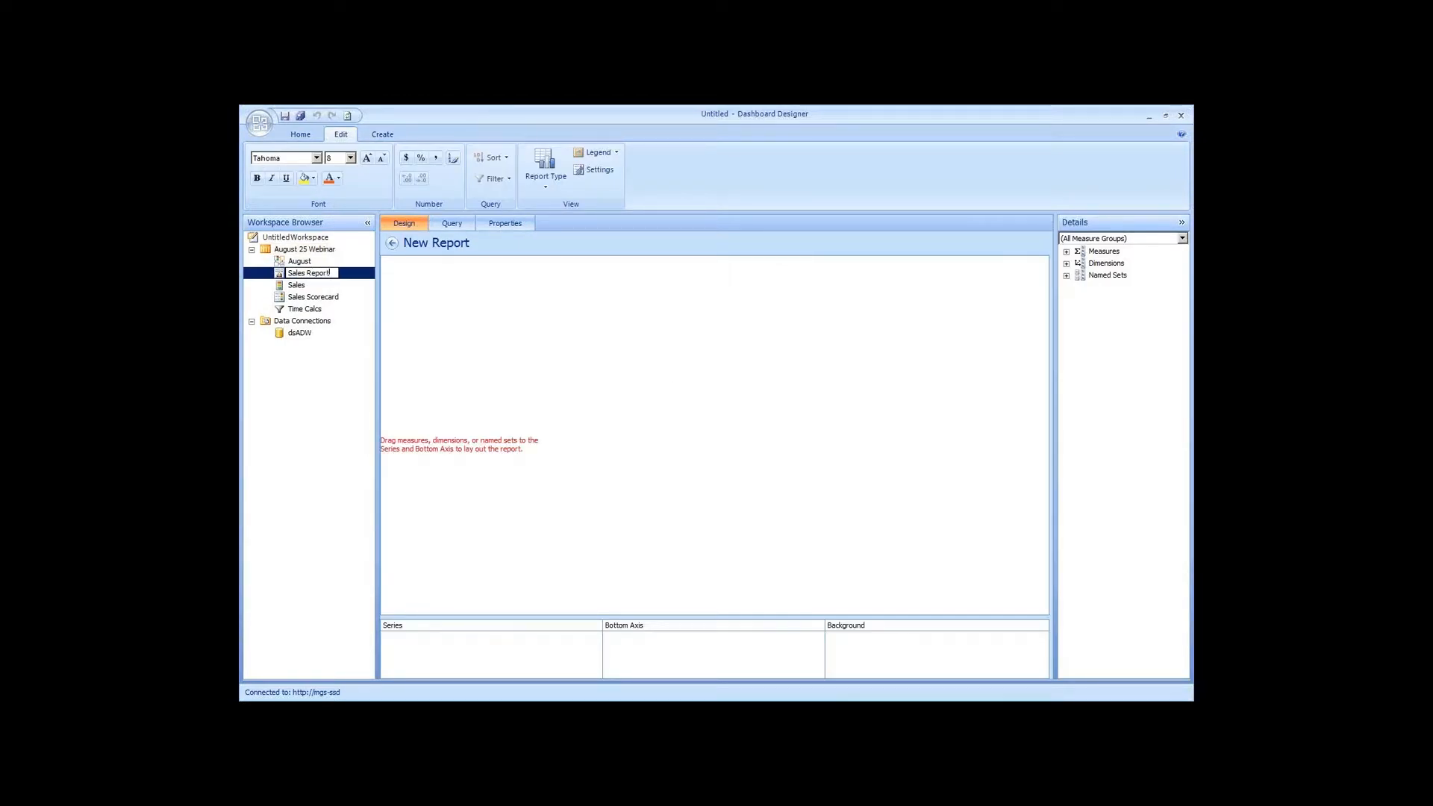
{"action": "key", "text": "Return"}
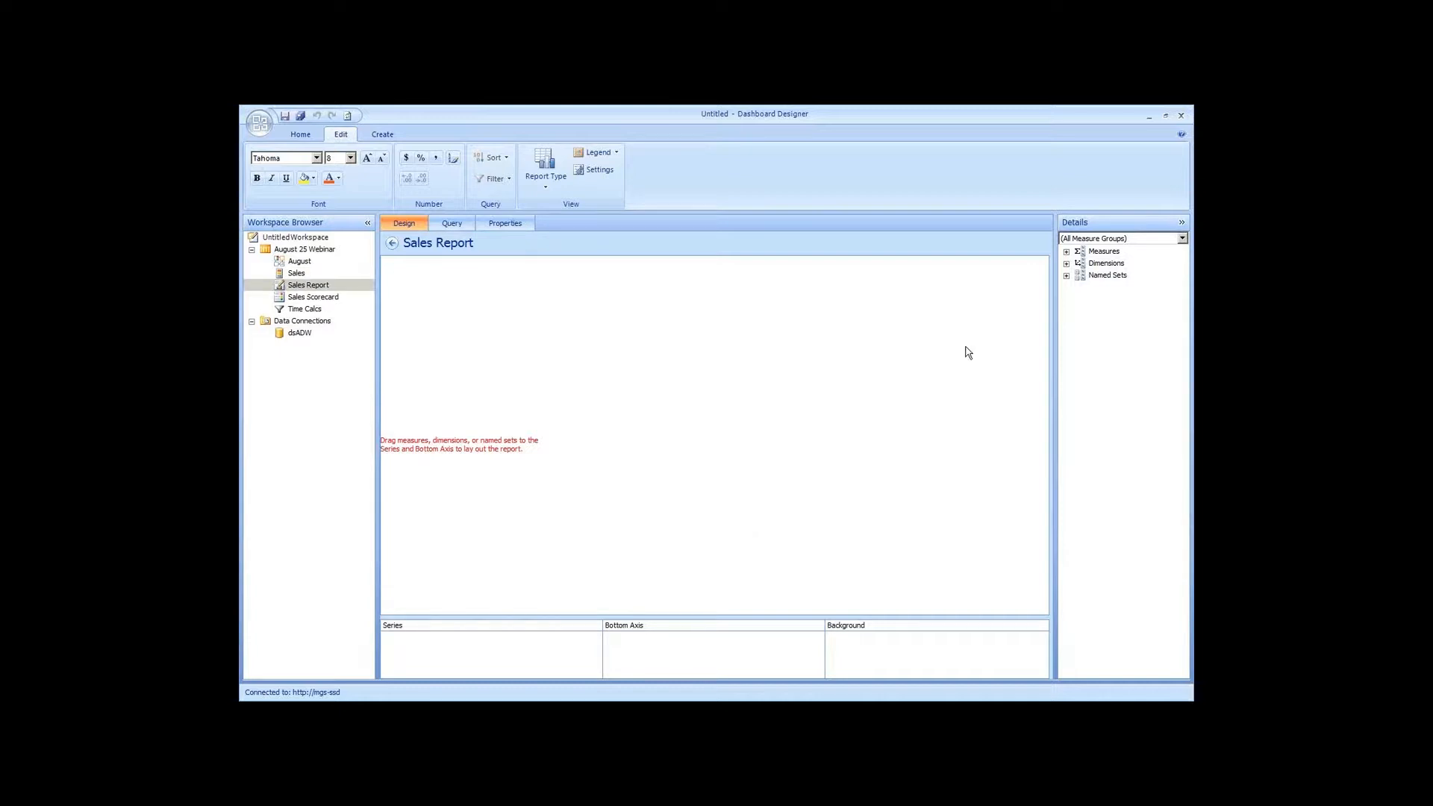
Limit the Sales Report's available fields to the Sales Summary measure group and expand its measures
{"action": "left_click", "coordinate": [1123, 241]}
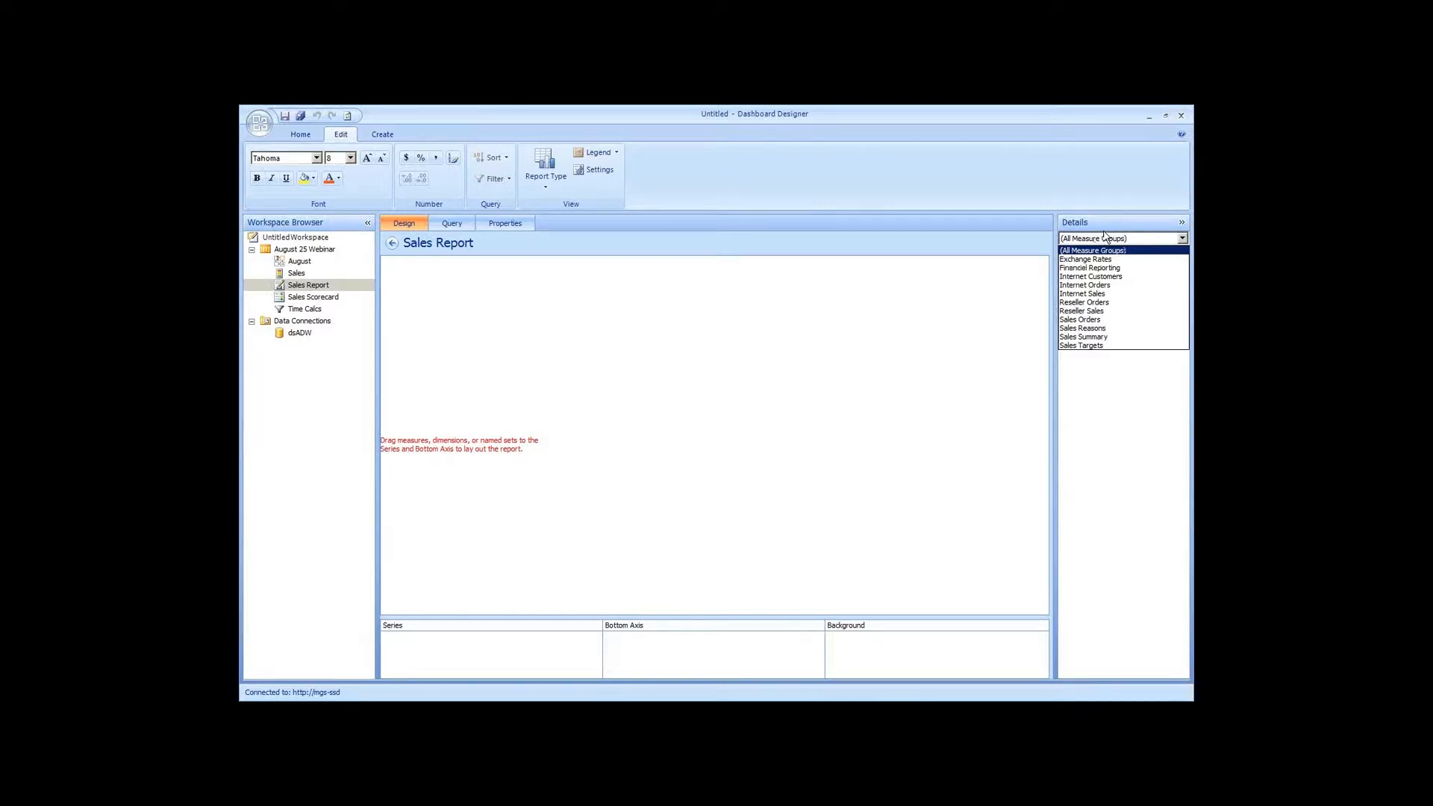
{"action": "left_click", "coordinate": [1115, 337]}
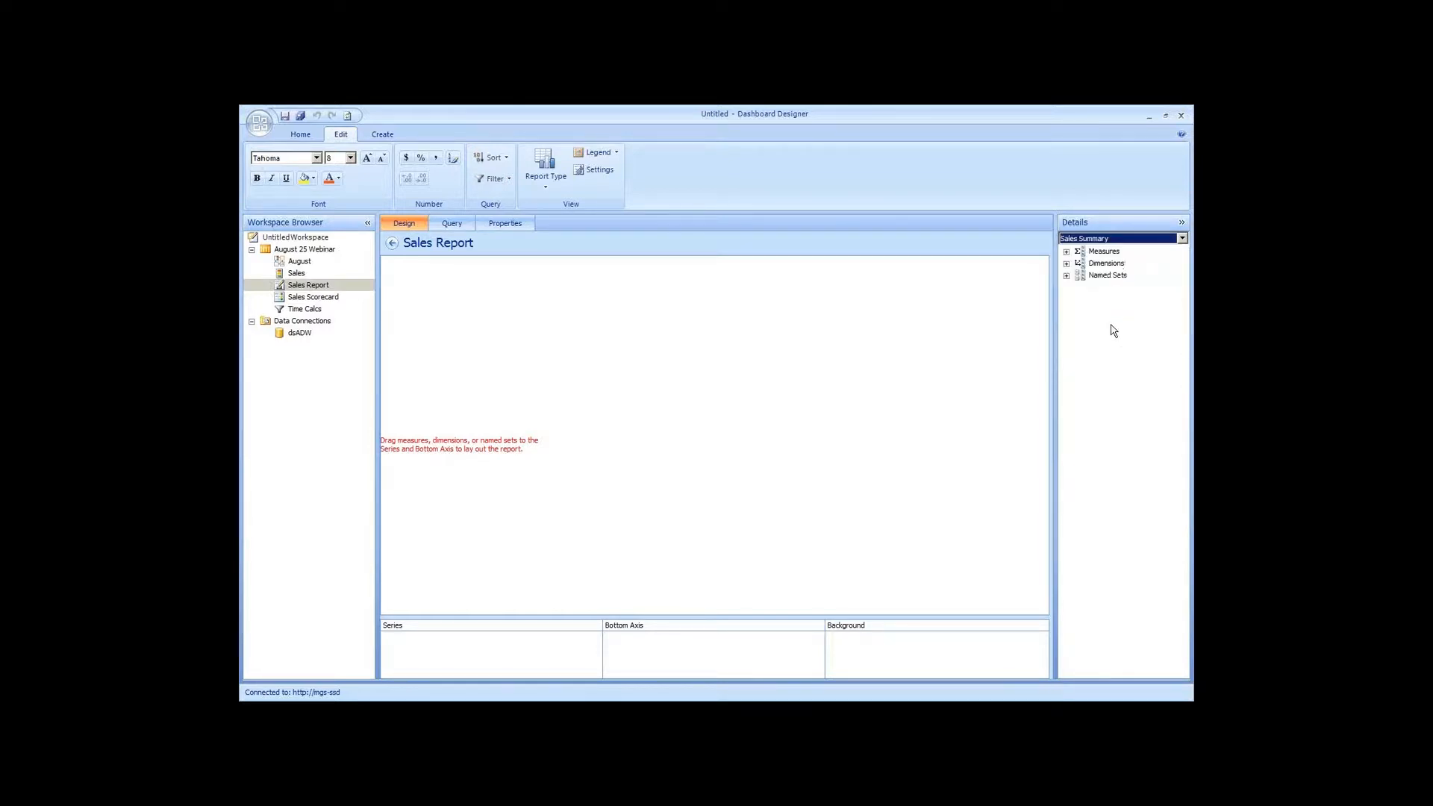
{"action": "left_click", "coordinate": [1066, 252]}
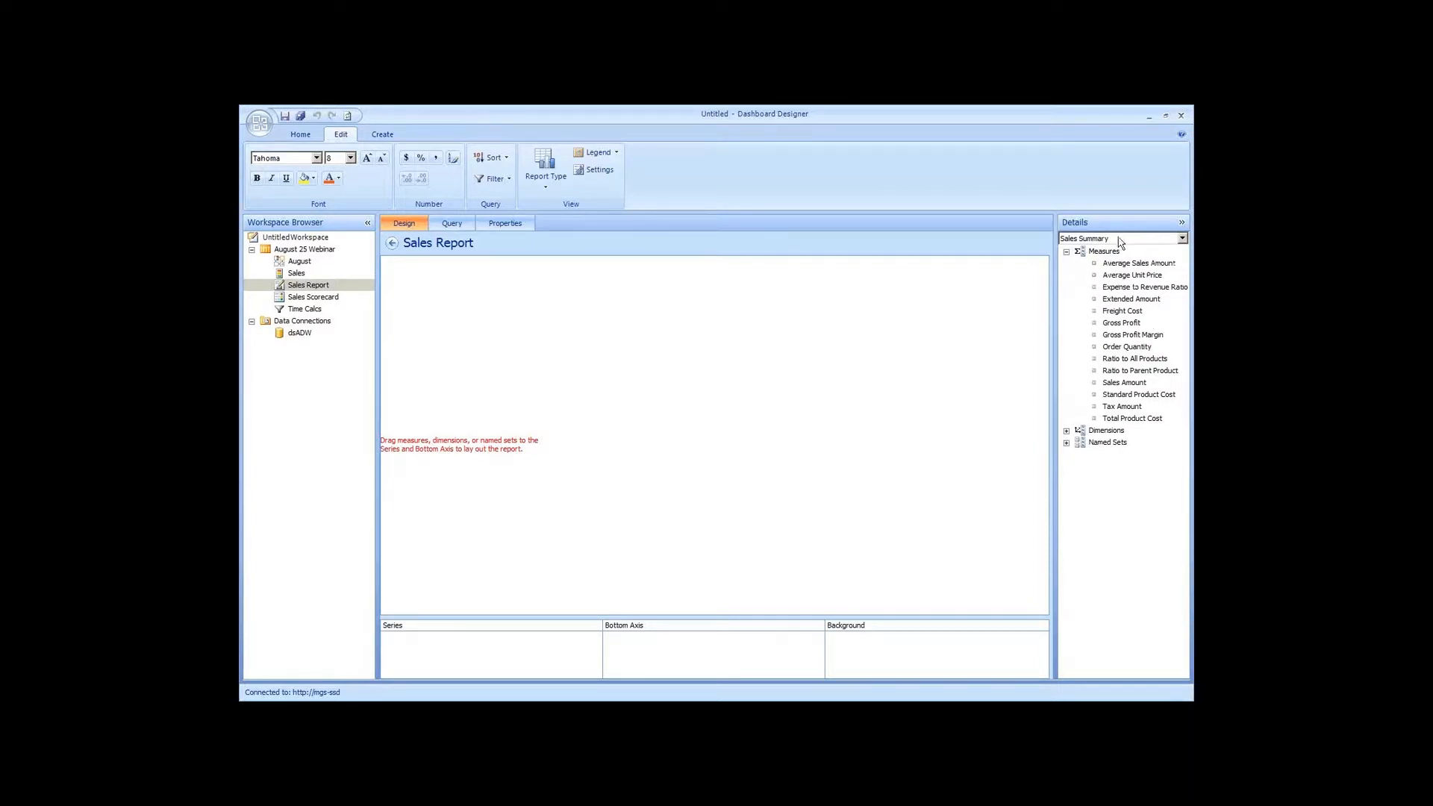
{"action": "left_click", "coordinate": [1123, 239]}
{"action": "left_click", "coordinate": [1119, 329]}
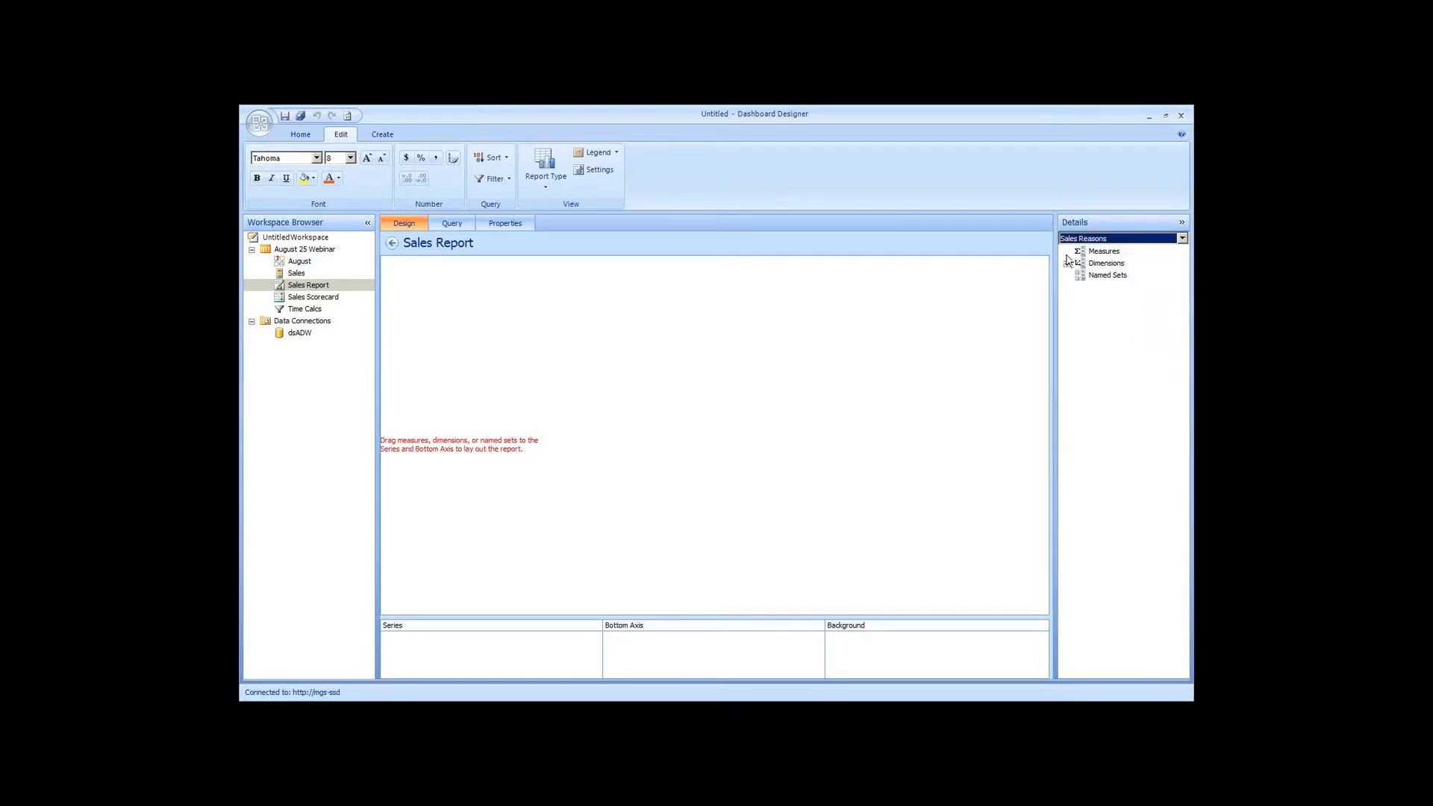
{"action": "left_click", "coordinate": [1105, 239]}
{"action": "left_click", "coordinate": [1093, 336]}
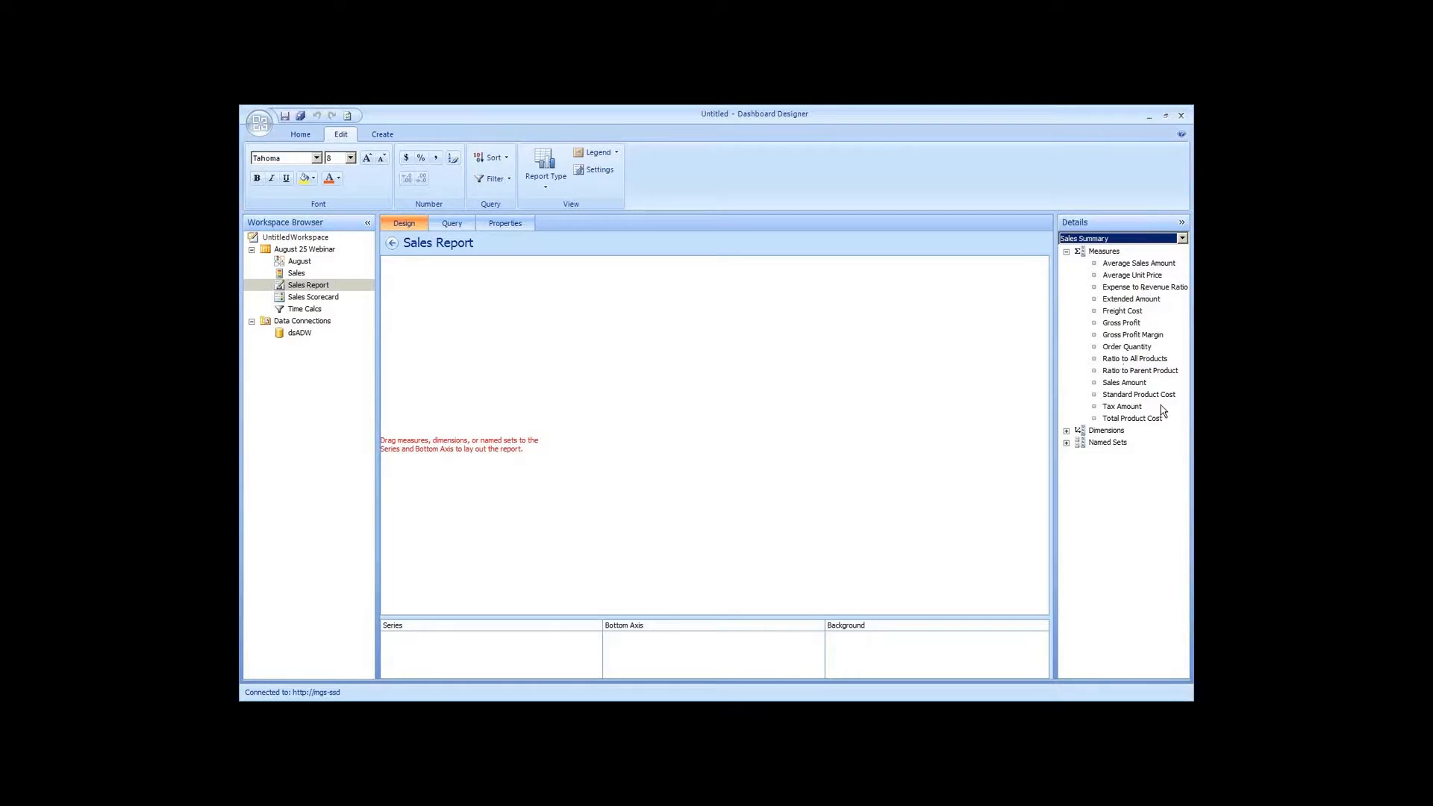
Add the Sales Amount measure to the chart's Series and the Date dimension's Calendar hierarchy to the Bottom Axis
{"action": "left_click", "coordinate": [1134, 383]}
{"action": "left_click_drag", "start_coordinate": [1136, 385], "coordinate": [441, 659]}
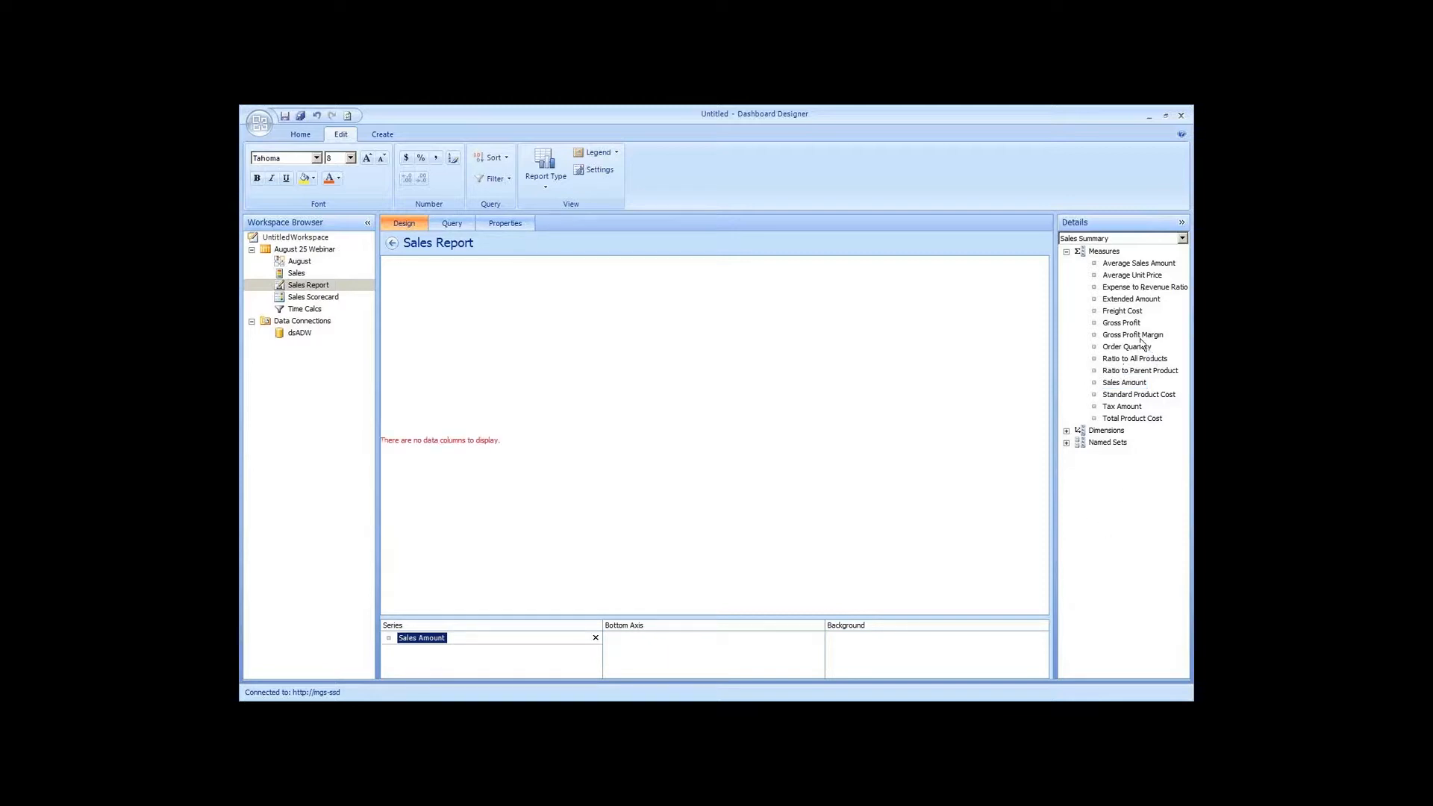
{"action": "left_click", "coordinate": [1067, 431]}
{"action": "left_click", "coordinate": [1080, 443]}
{"action": "left_click", "coordinate": [1094, 527]}
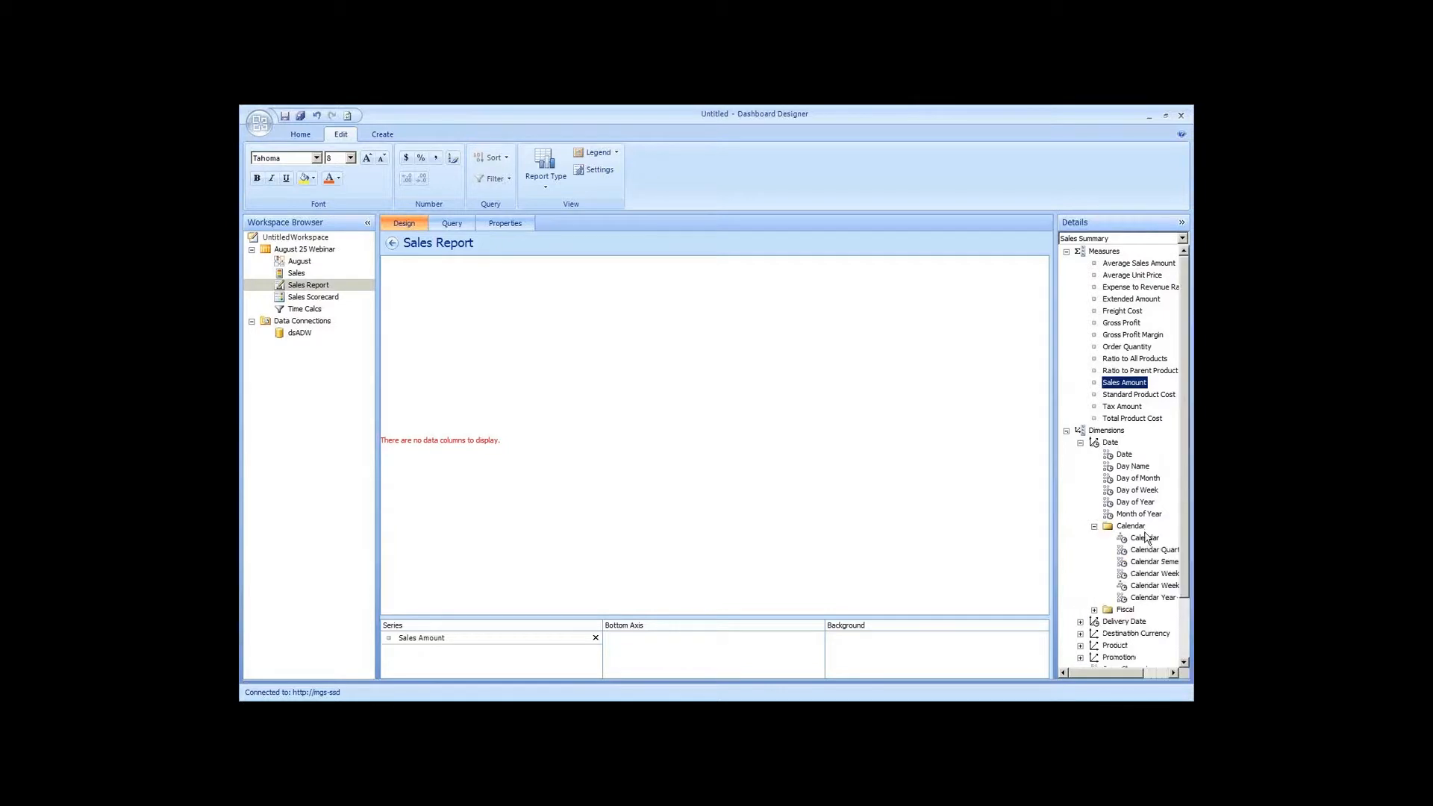
{"action": "left_click_drag", "start_coordinate": [1144, 537], "coordinate": [647, 647]}
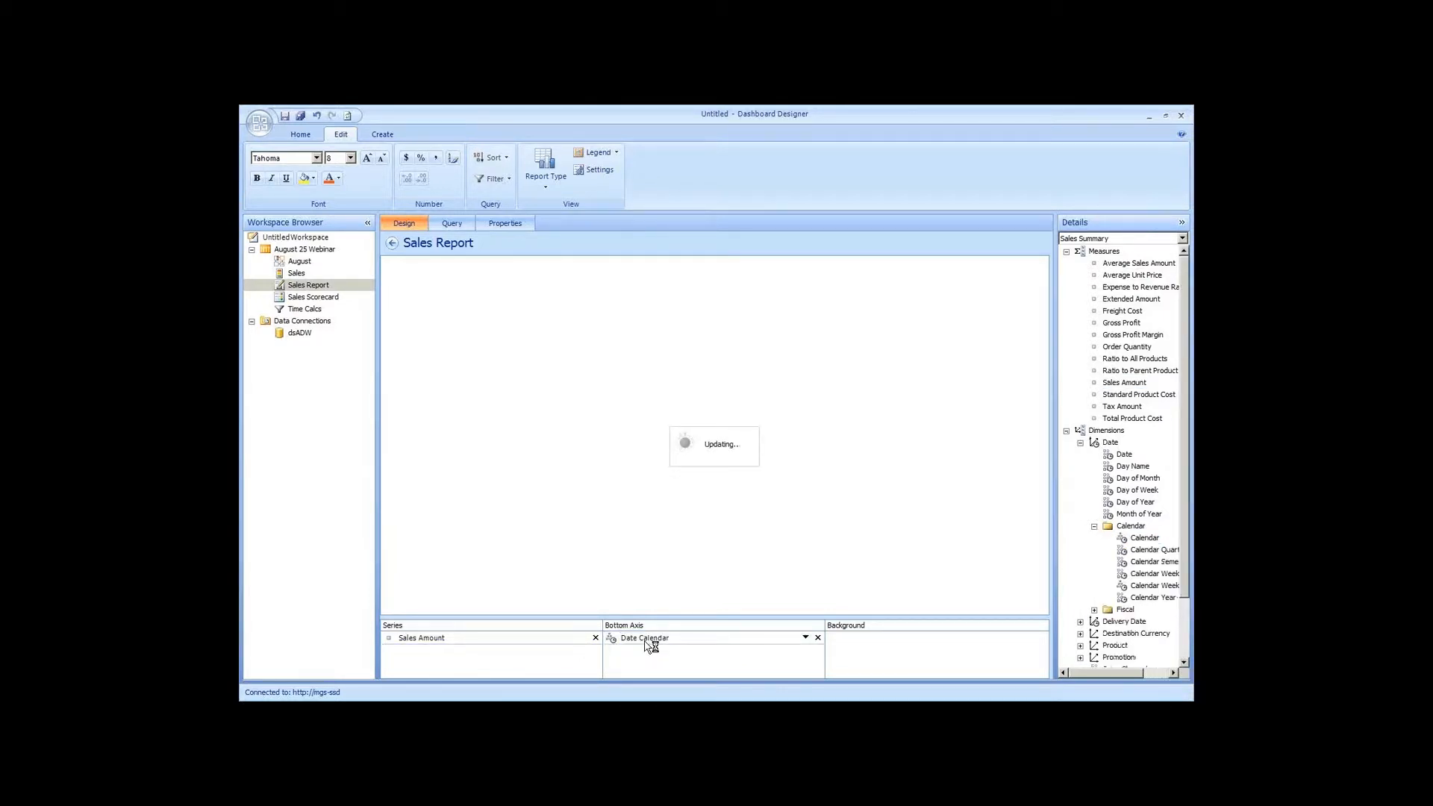
Set the Date Calendar hierarchy on the Bottom Axis to autoselect the children of All Periods instead of the default member
{"action": "left_click", "coordinate": [806, 638]}
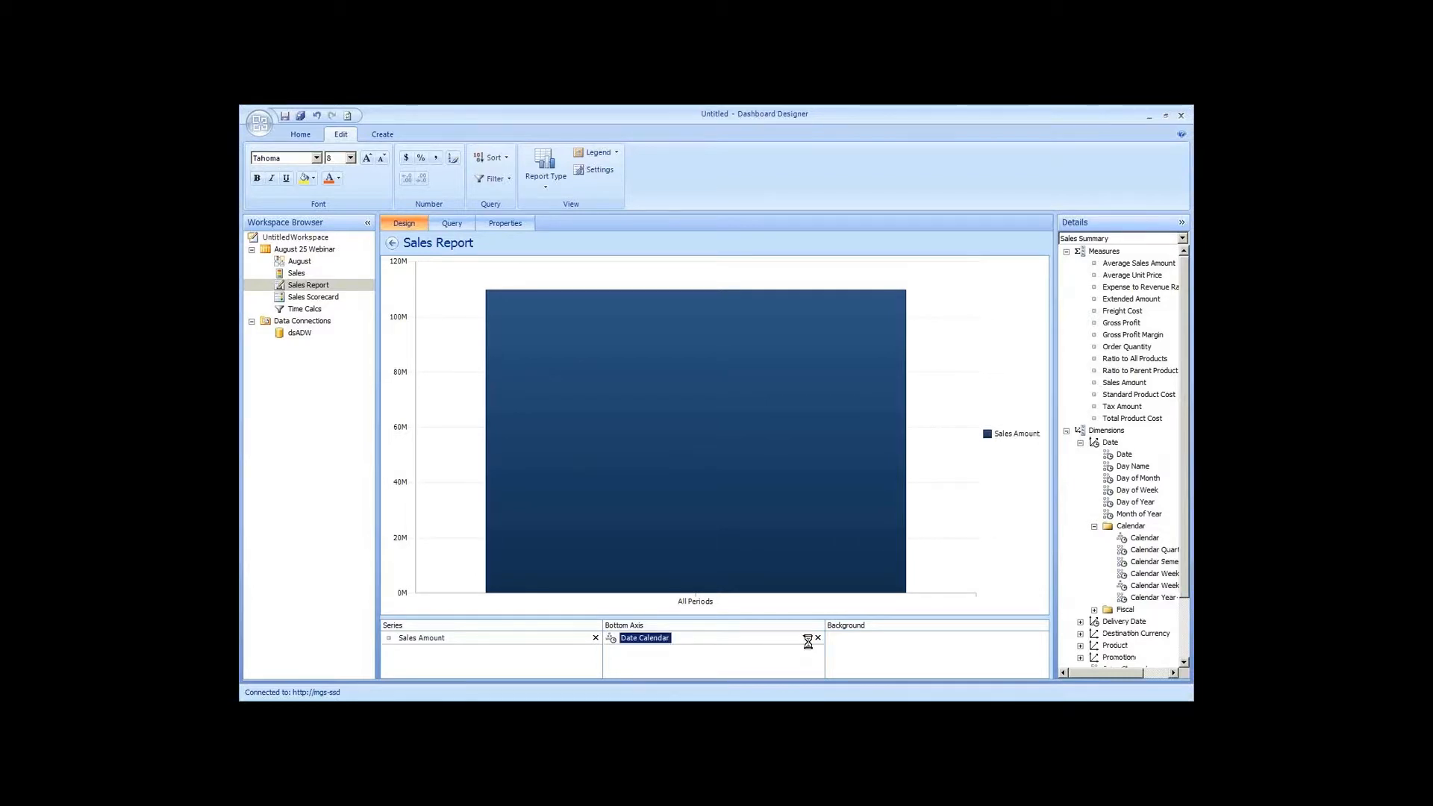
{"action": "left_click", "coordinate": [538, 307]}
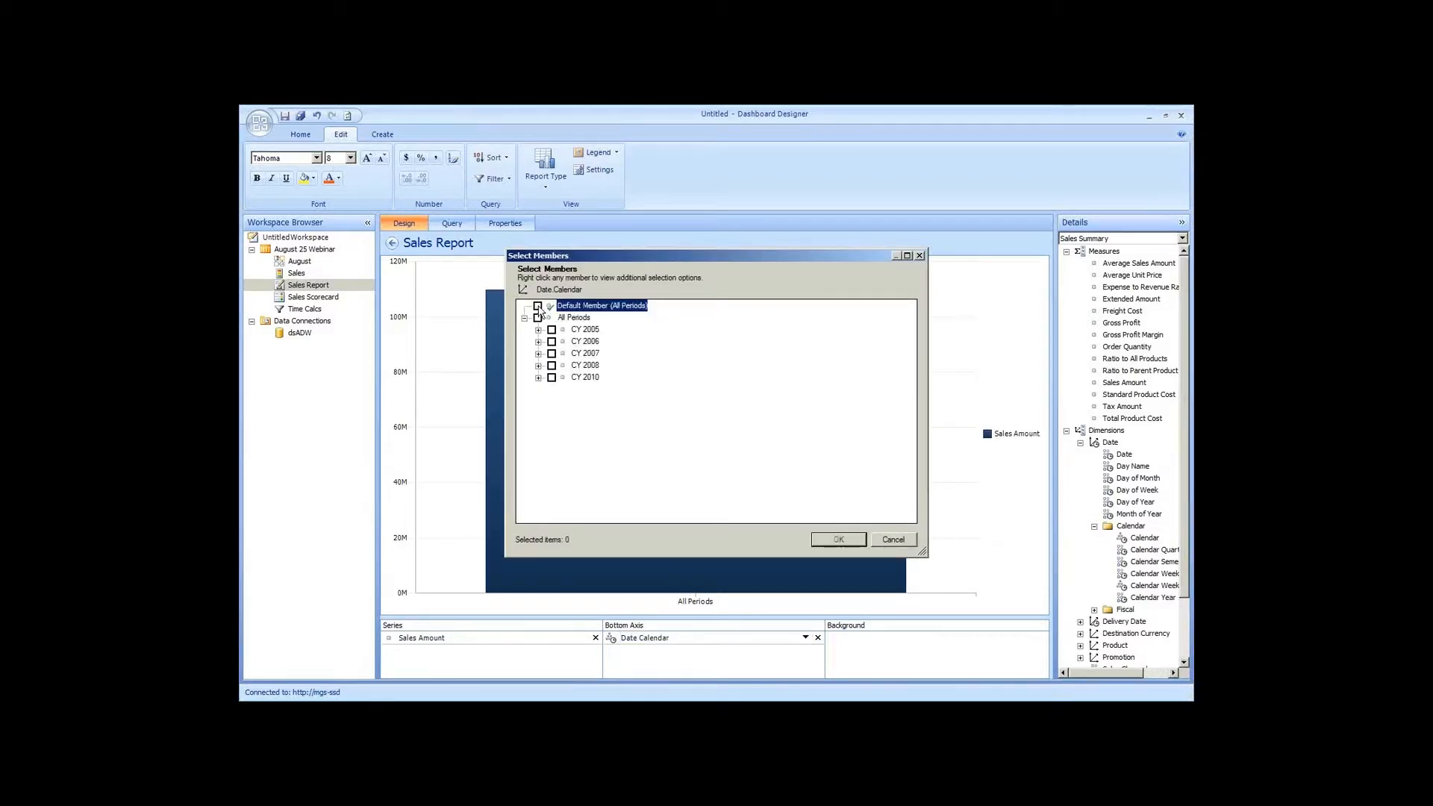
{"action": "right_click", "coordinate": [572, 318]}
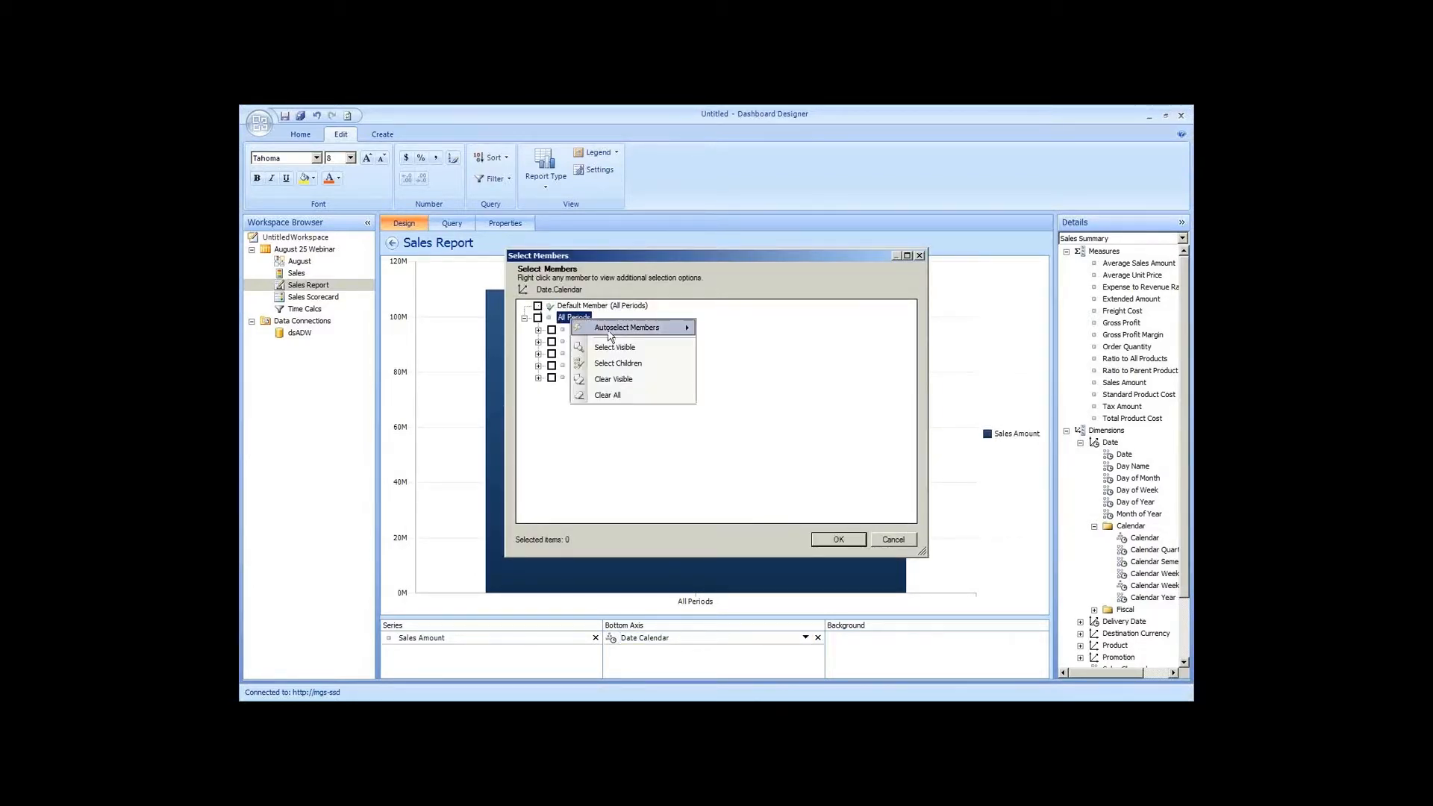
{"action": "mouse_move", "coordinate": [616, 333]}
{"action": "left_click", "coordinate": [737, 333]}
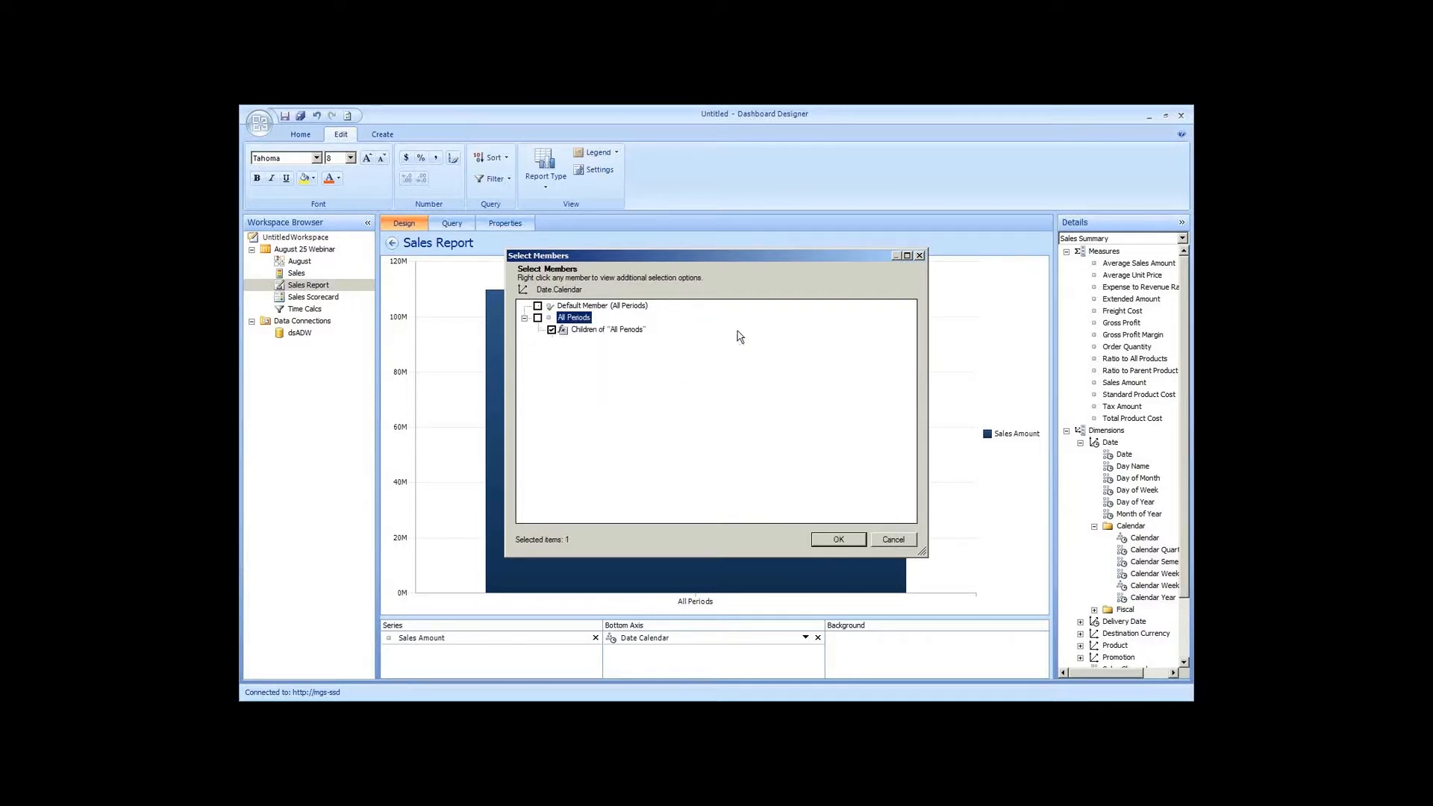
{"action": "left_click", "coordinate": [846, 545]}
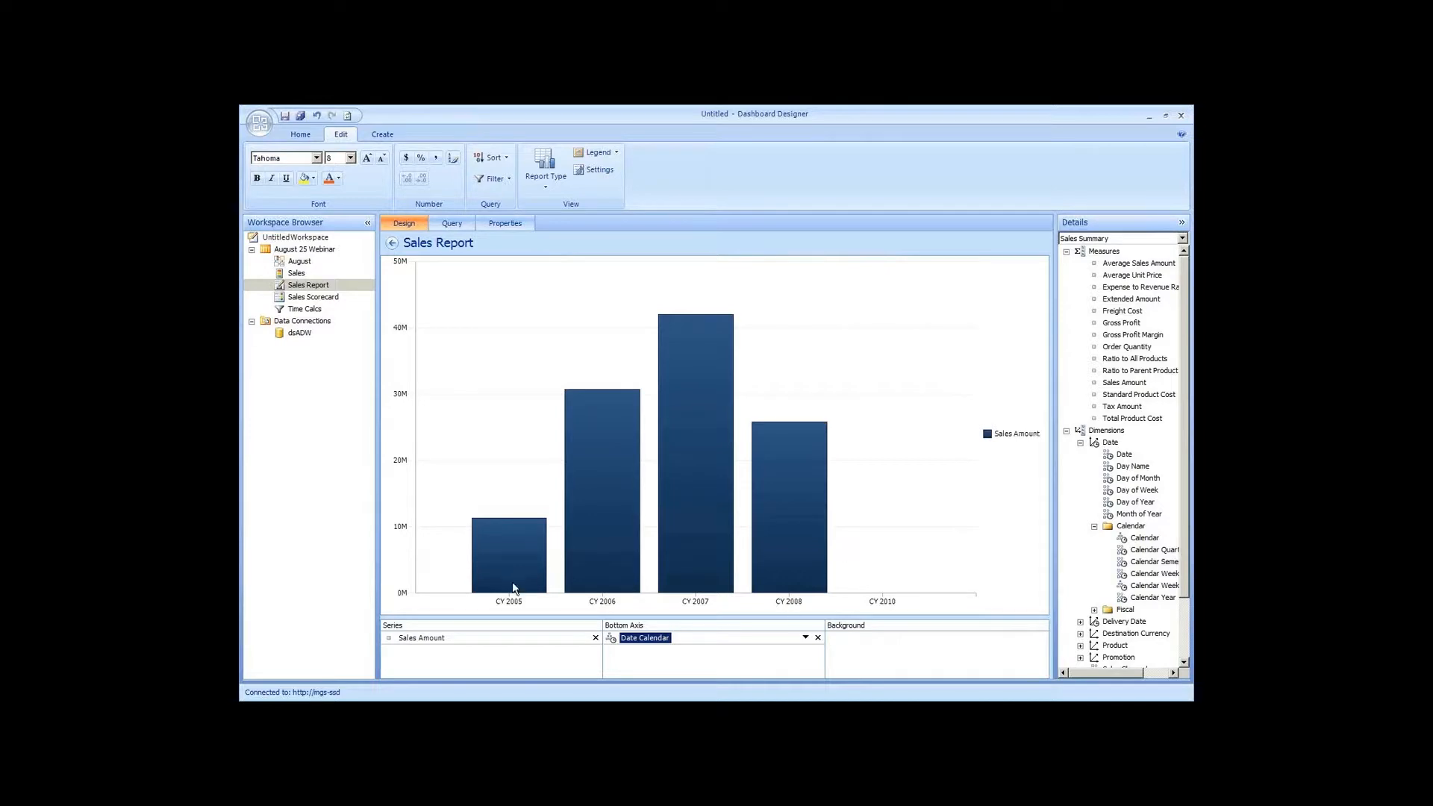
Add the Gross Profit Margin measure to the Sales Report chart's Series and examine the plotted data points
{"action": "left_click", "coordinate": [1080, 443]}
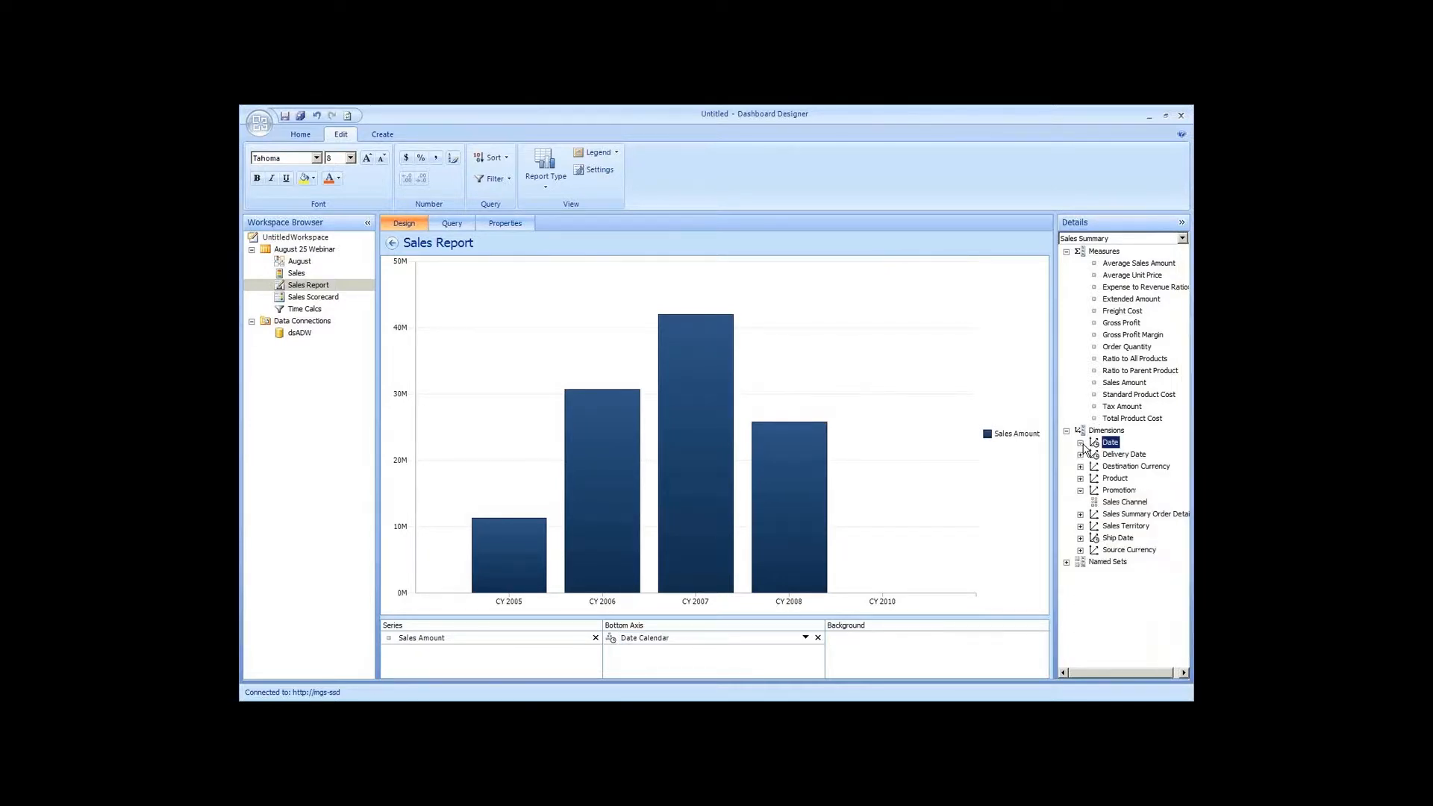
{"action": "left_click", "coordinate": [1125, 336]}
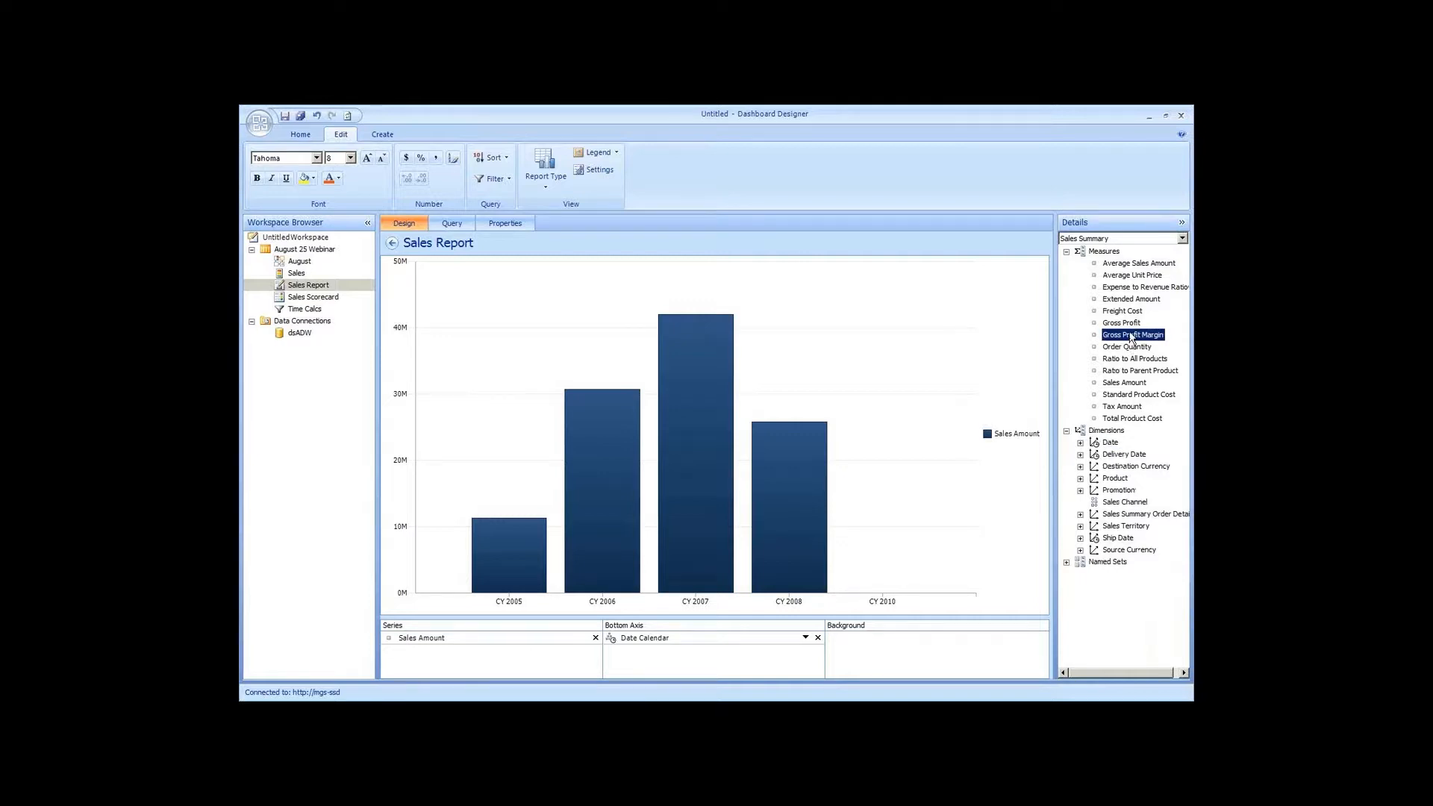
{"action": "left_click_drag", "start_coordinate": [1131, 338], "coordinate": [431, 670]}
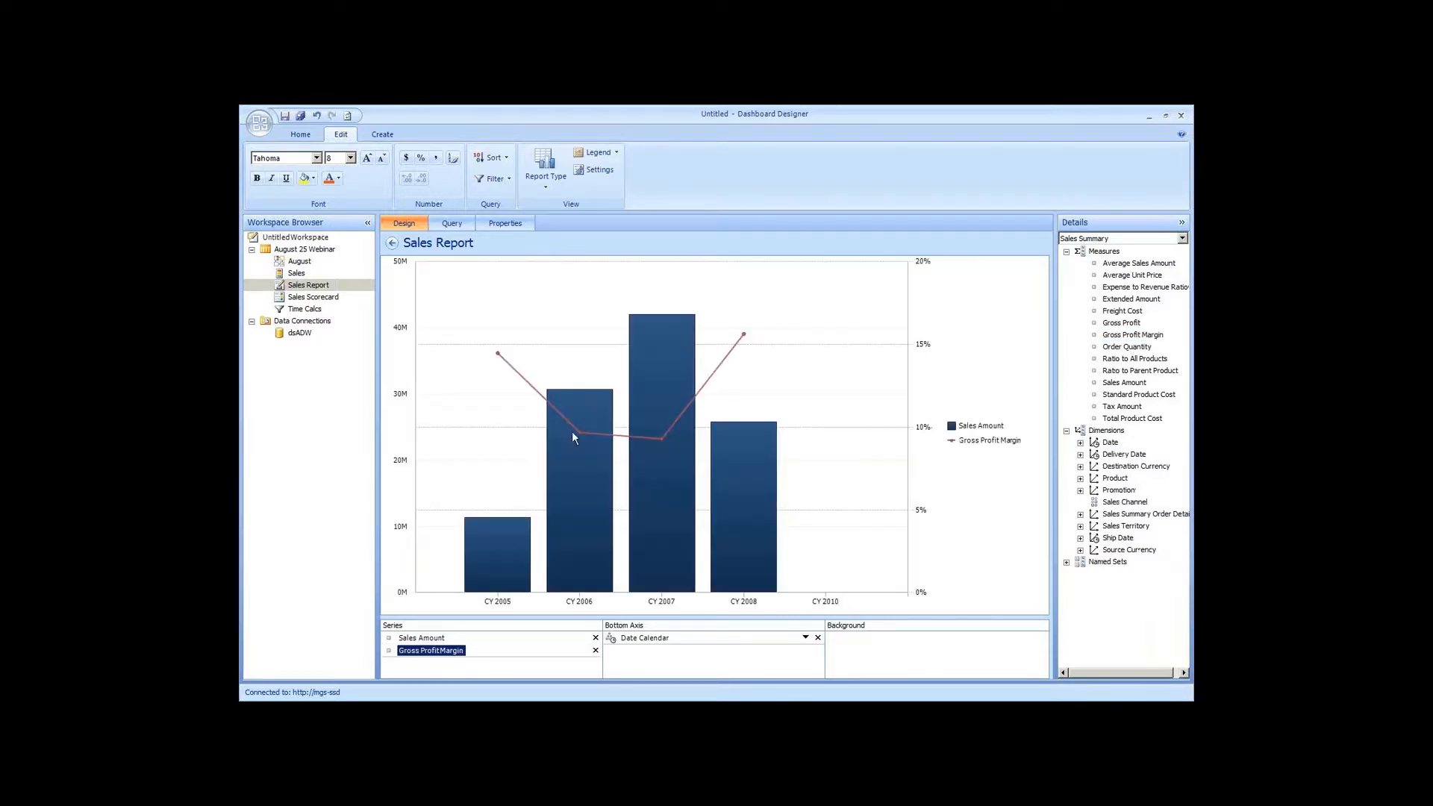
{"action": "mouse_move", "coordinate": [589, 443]}
{"action": "mouse_move", "coordinate": [659, 507]}
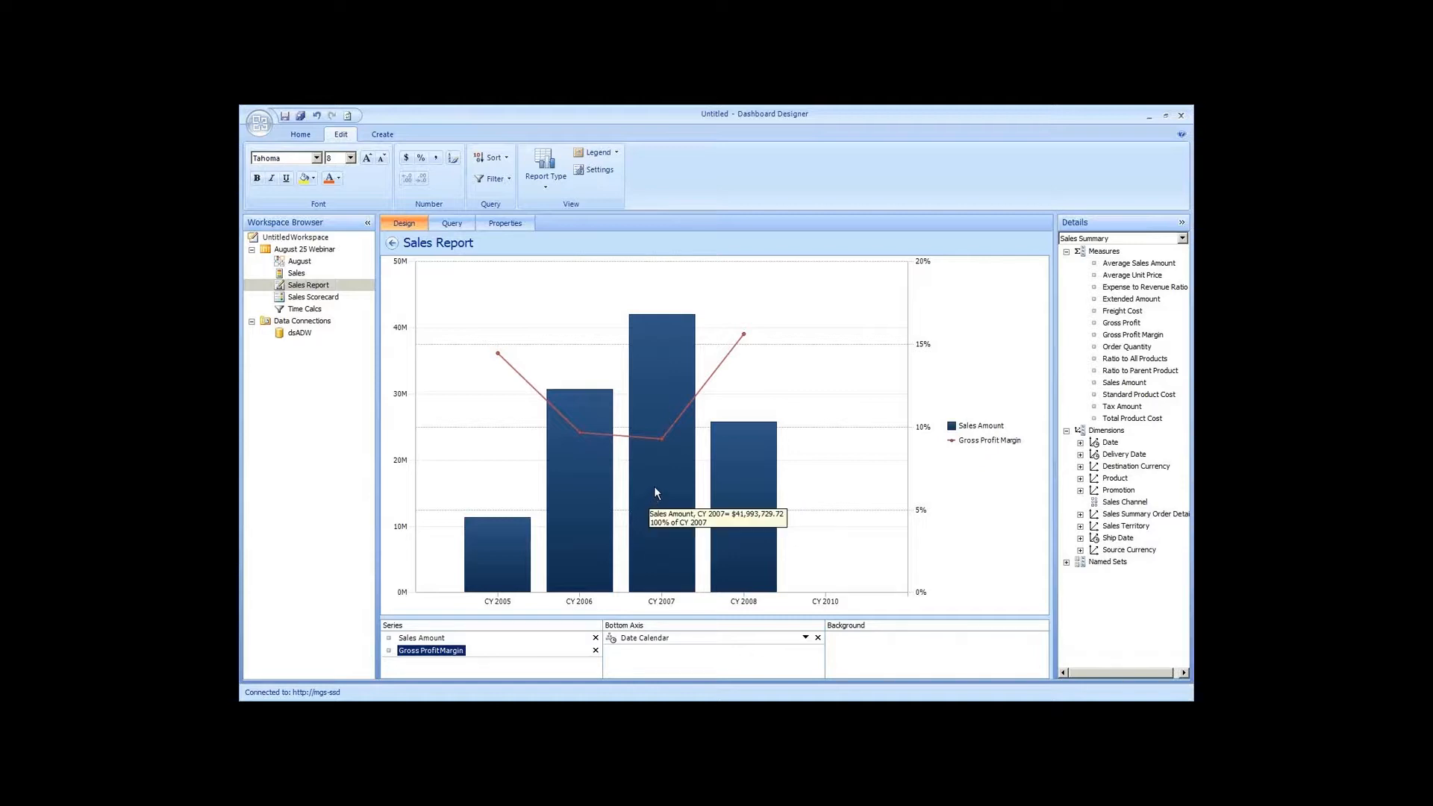
Add the Sales Territory hierarchy from the Sales Territory dimension to the chart's Background
{"action": "left_click", "coordinate": [1068, 252]}
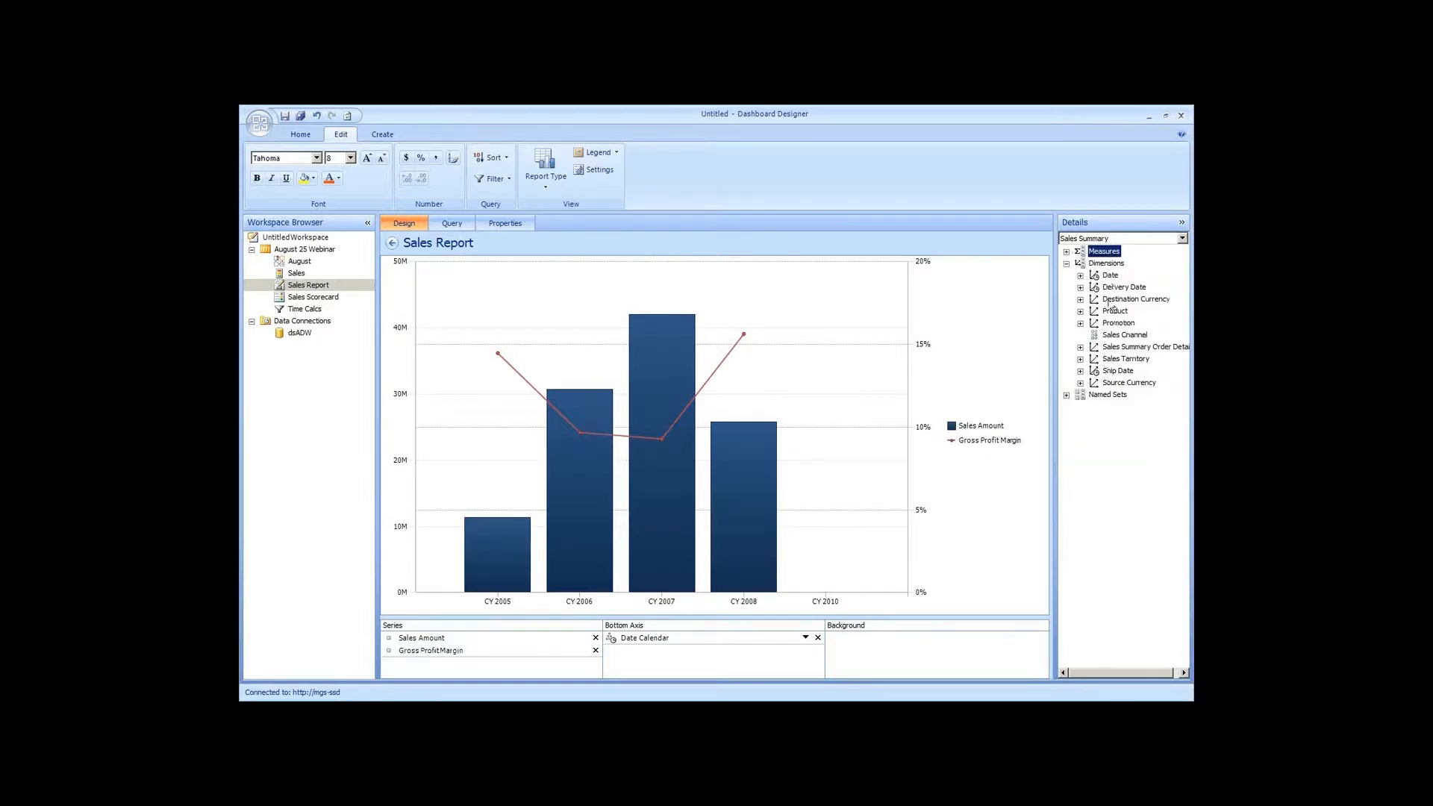
{"action": "left_click", "coordinate": [1080, 359]}
{"action": "left_click", "coordinate": [1138, 372]}
{"action": "left_click_drag", "start_coordinate": [1138, 373], "coordinate": [879, 653]}
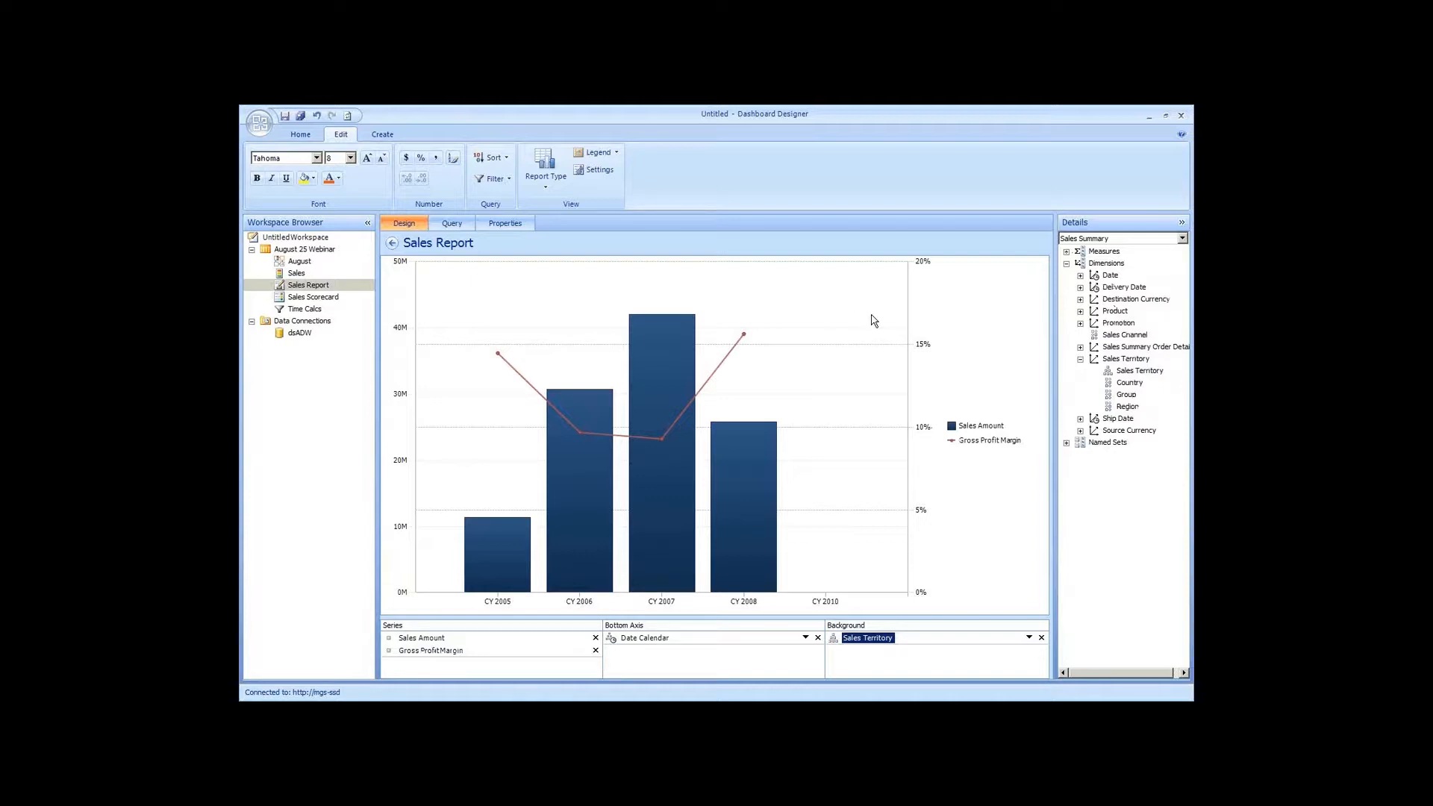
Filter empty axis items and empty series out of the Sales Report chart and save the report
{"action": "right_click", "coordinate": [665, 609]}
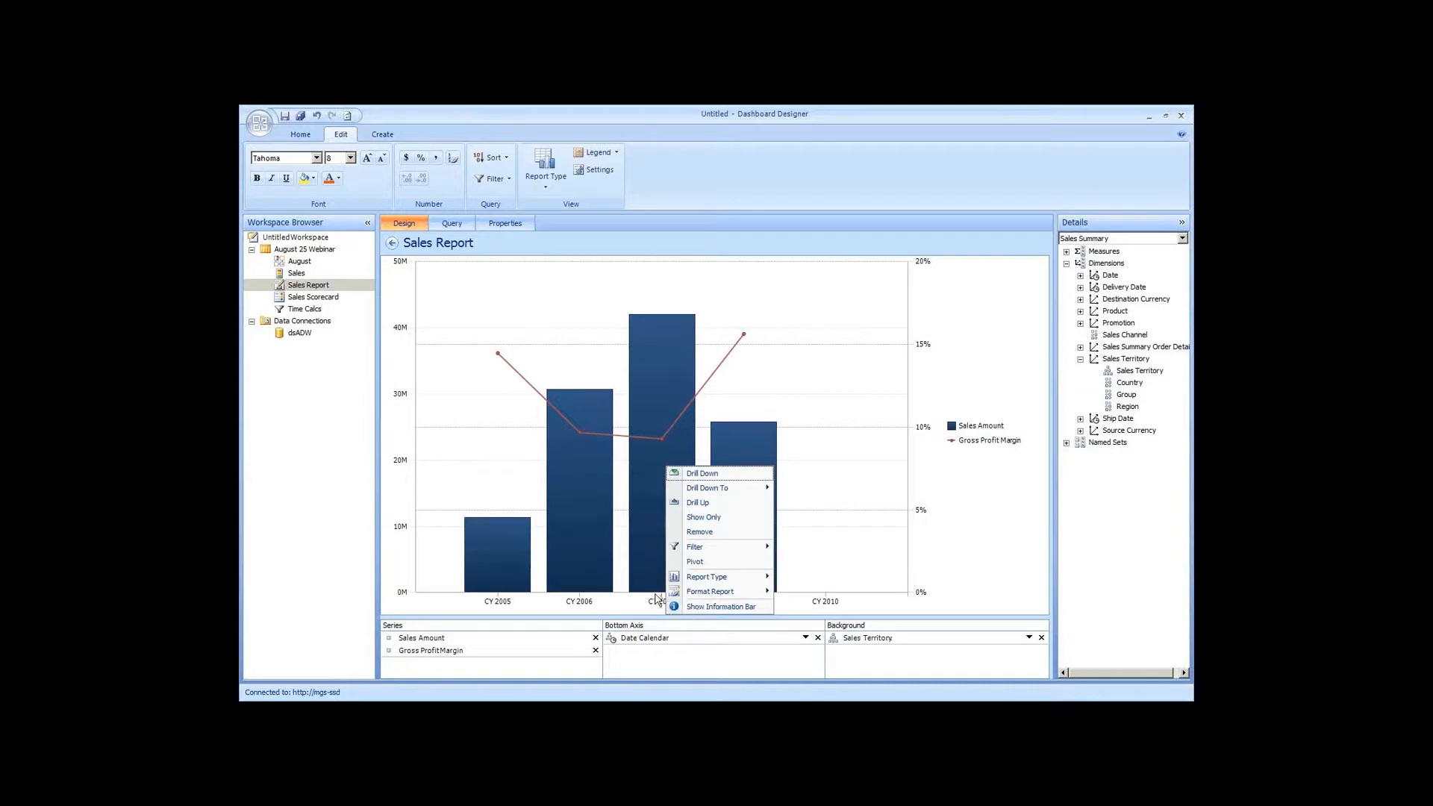
{"action": "mouse_move", "coordinate": [709, 548]}
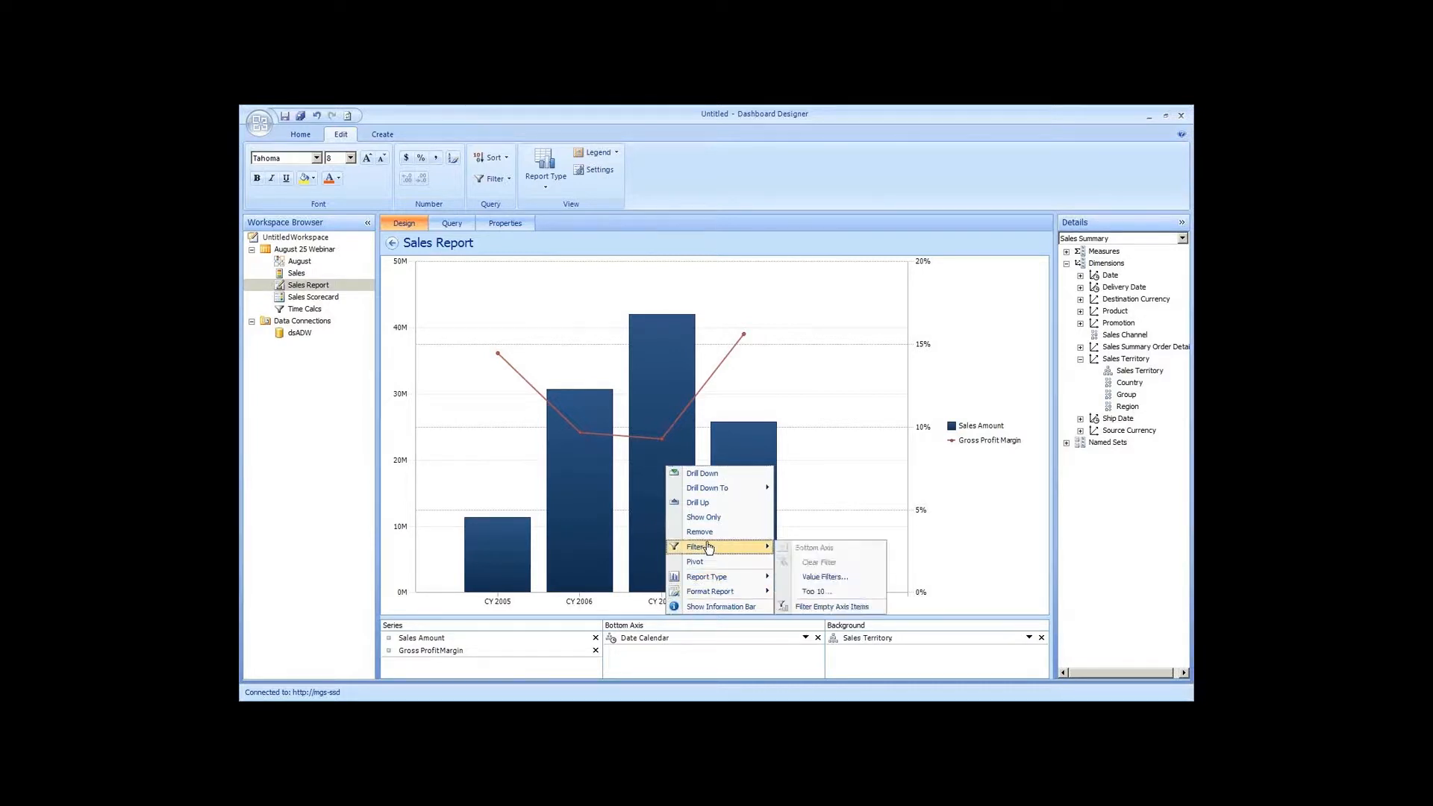
{"action": "left_click", "coordinate": [847, 607]}
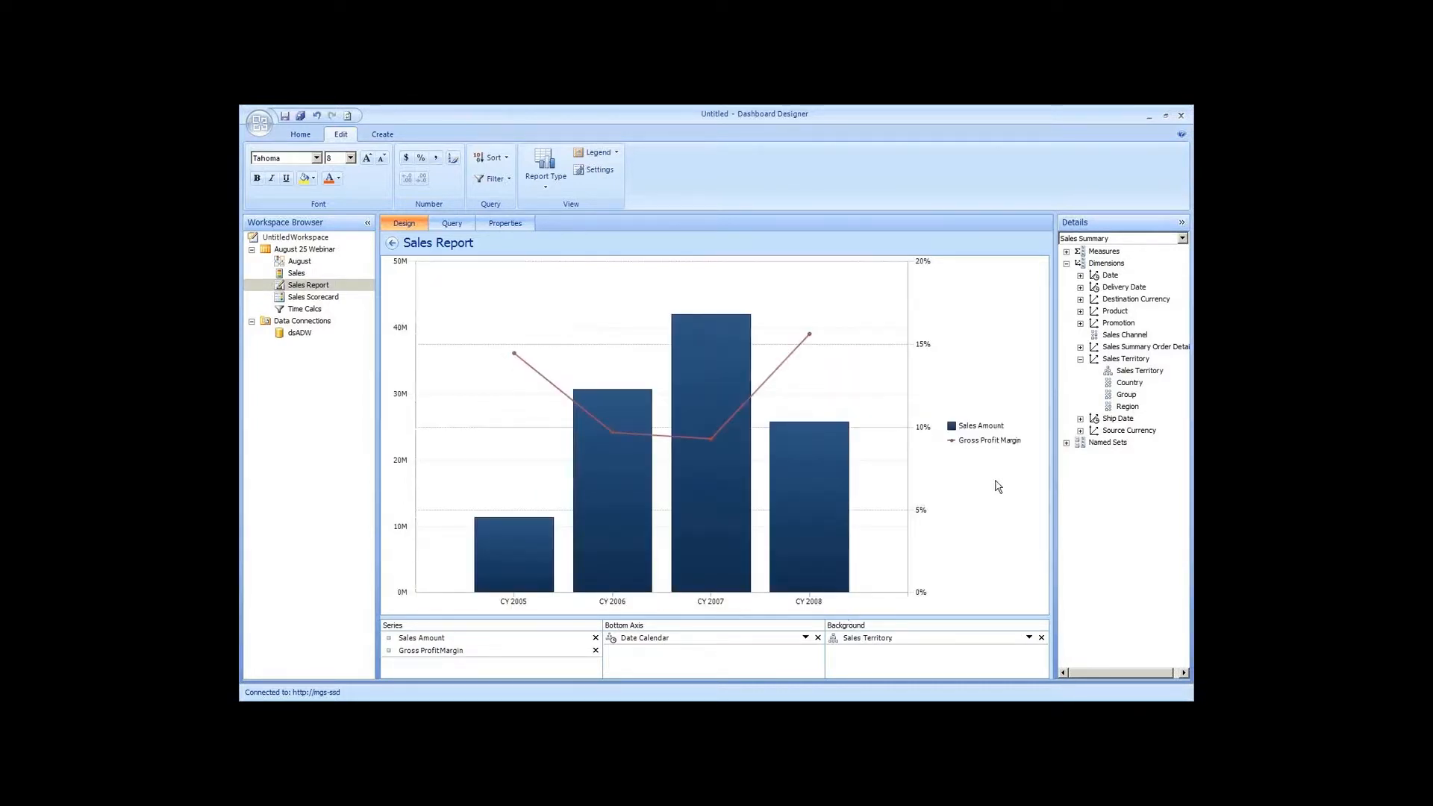
{"action": "right_click", "coordinate": [970, 461]}
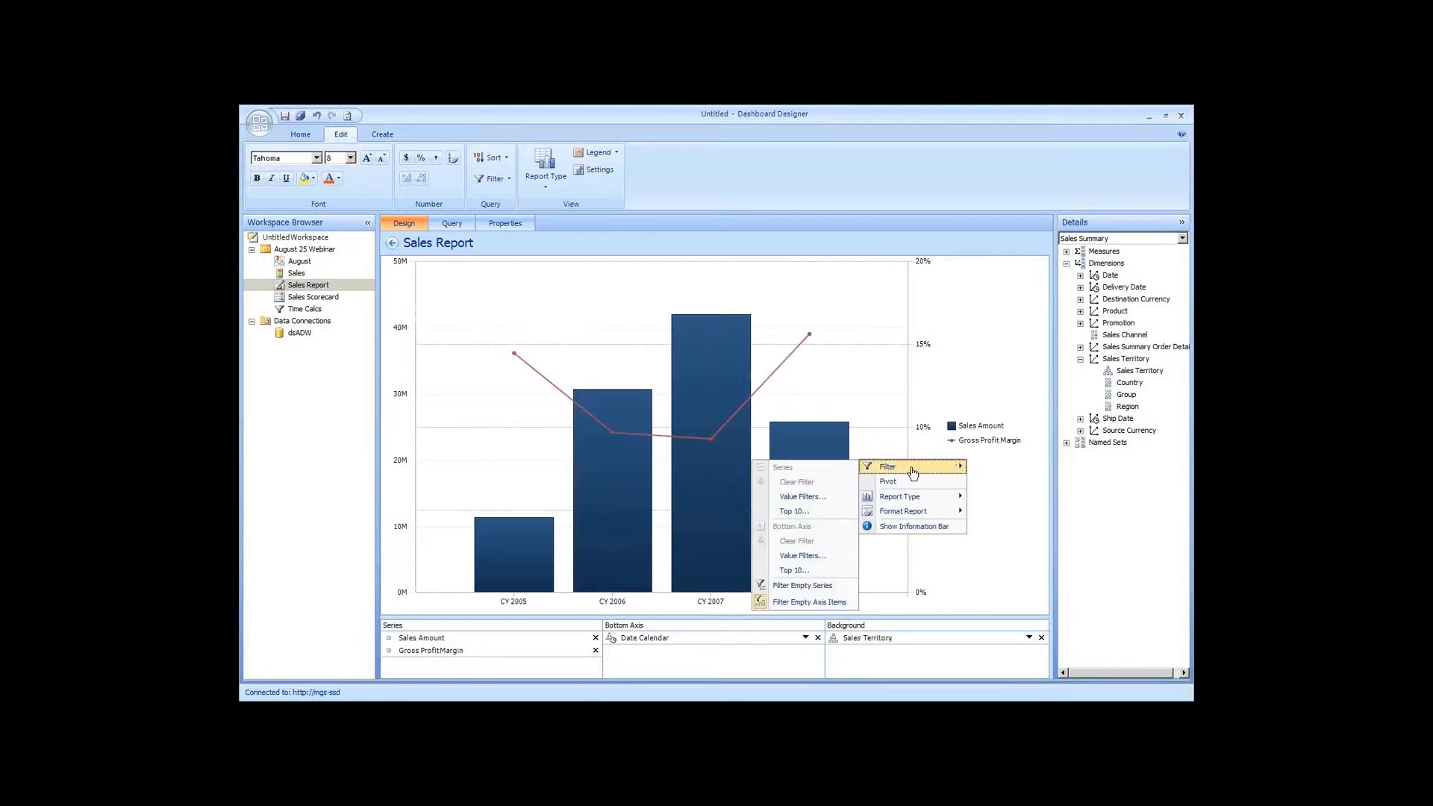
{"action": "mouse_move", "coordinate": [910, 497]}
{"action": "mouse_move", "coordinate": [877, 466]}
{"action": "left_click", "coordinate": [843, 588]}
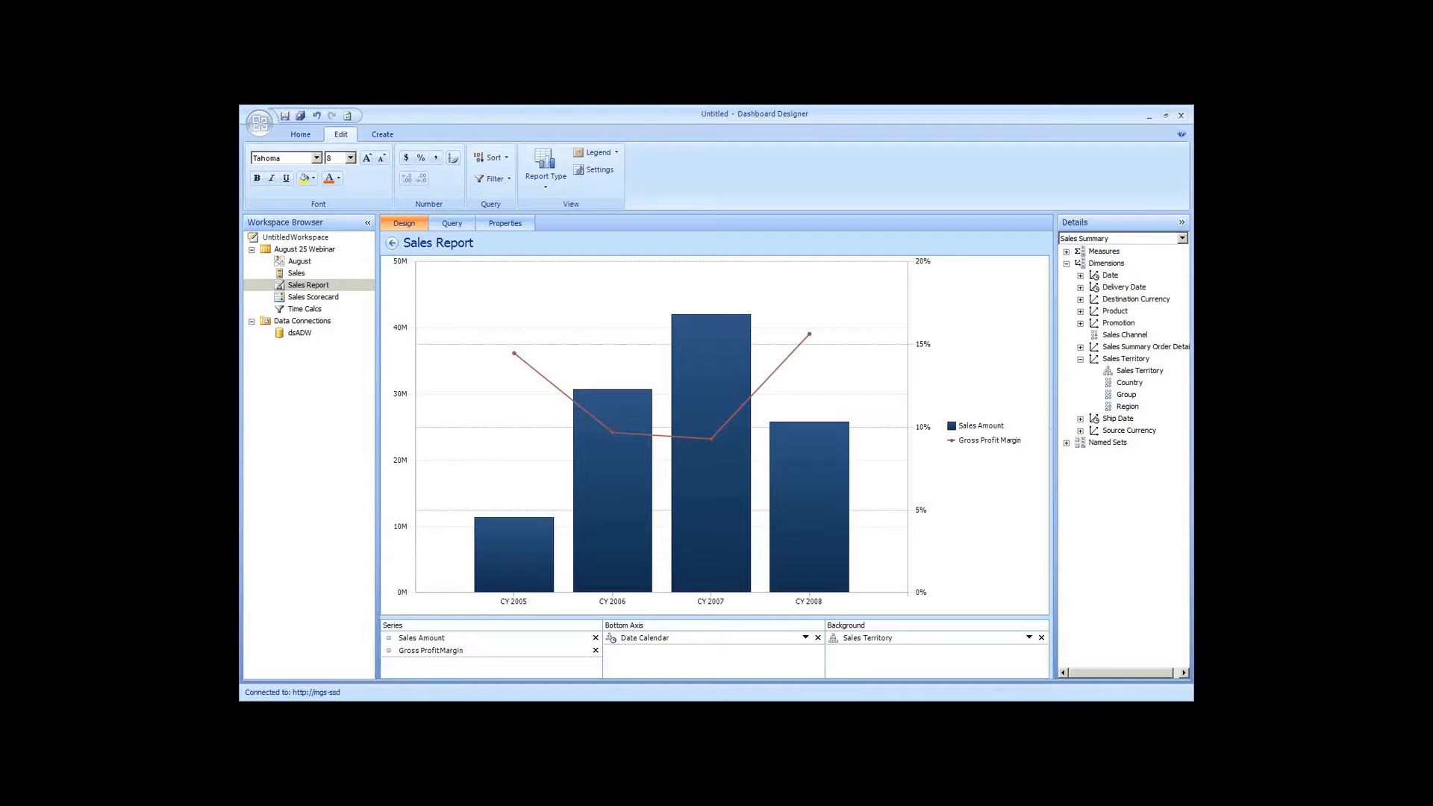
{"action": "right_click", "coordinate": [348, 289]}
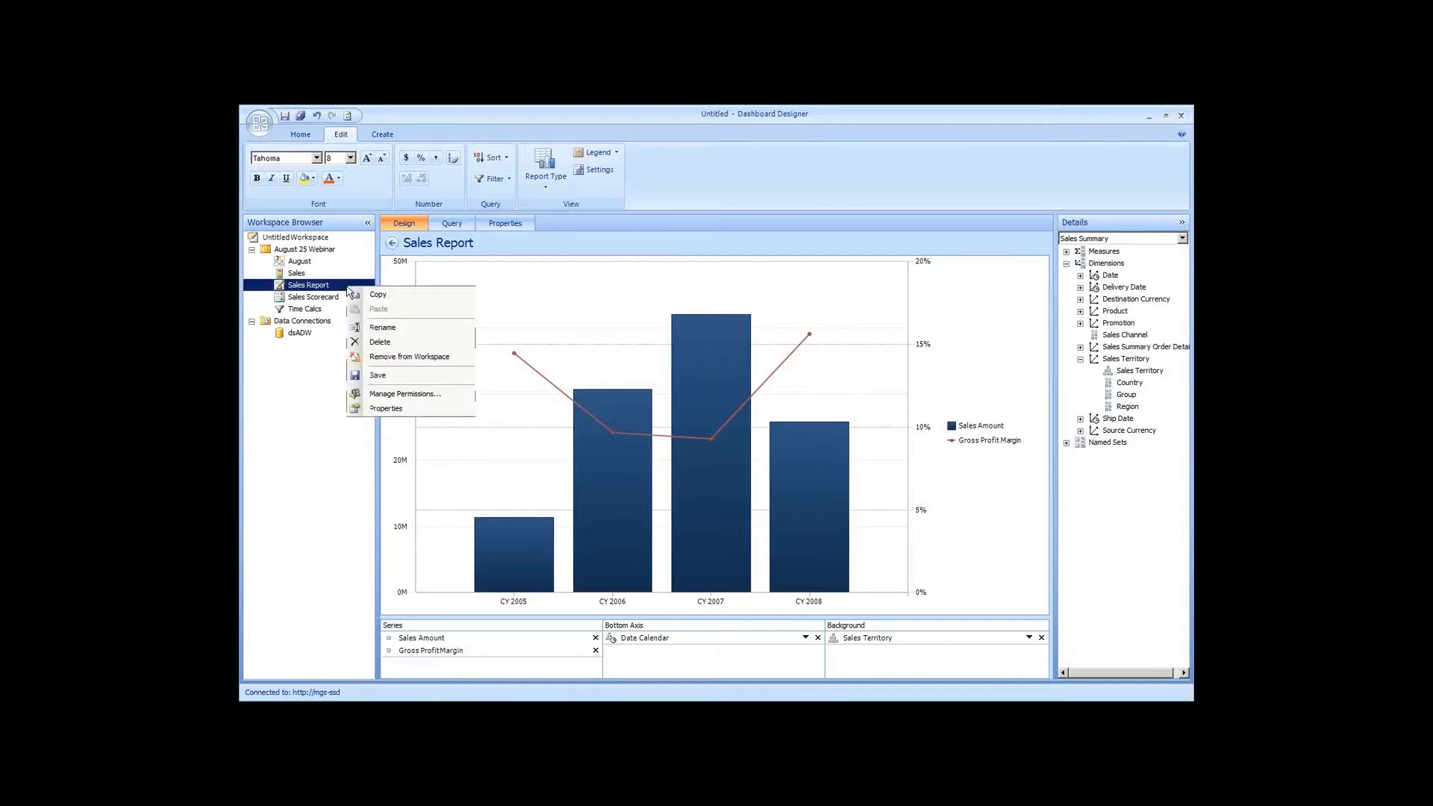
{"action": "left_click", "coordinate": [384, 376]}
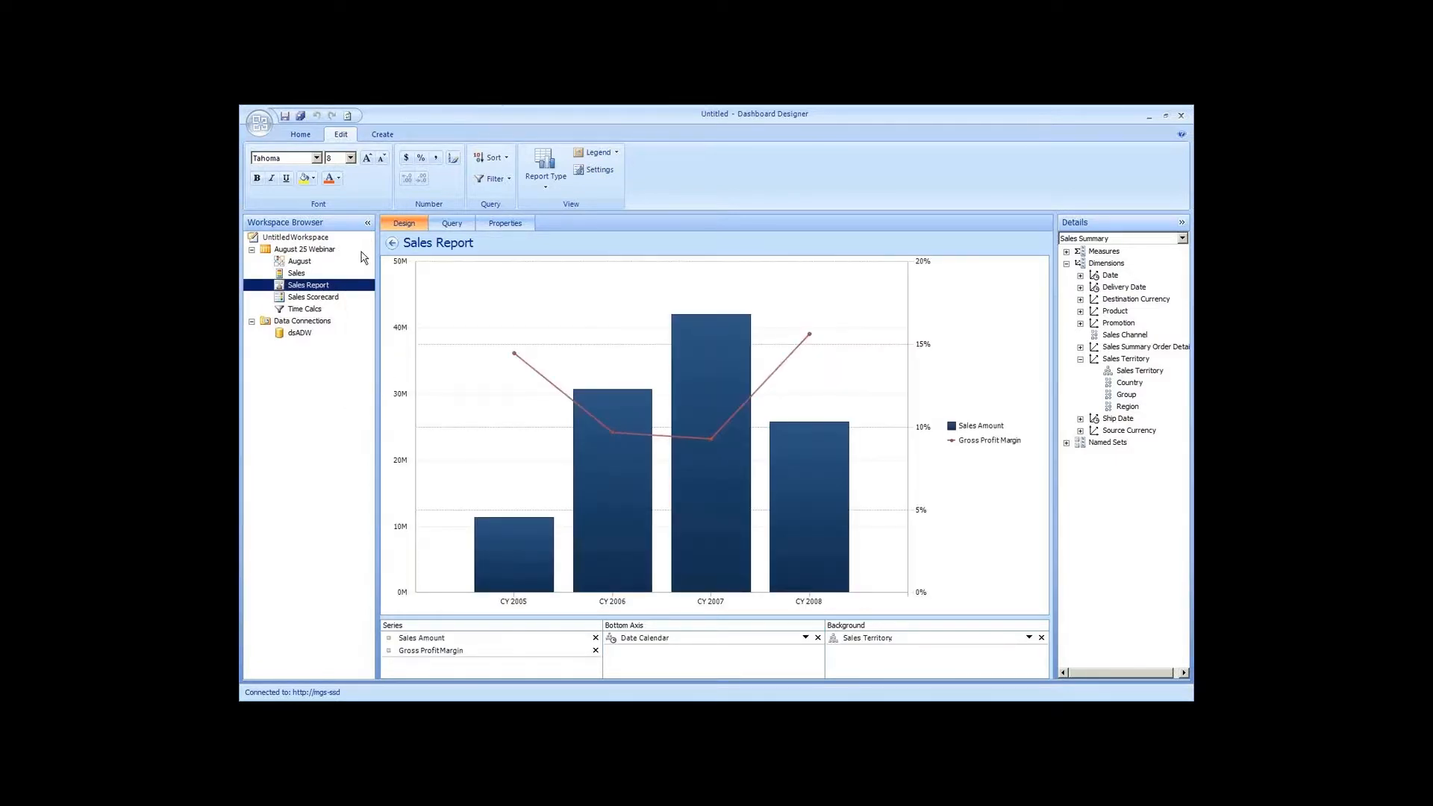
Add the Sales Report from the August 25 Webinar reports to the August dashboard's Right Column
{"action": "left_click", "coordinate": [292, 266]}
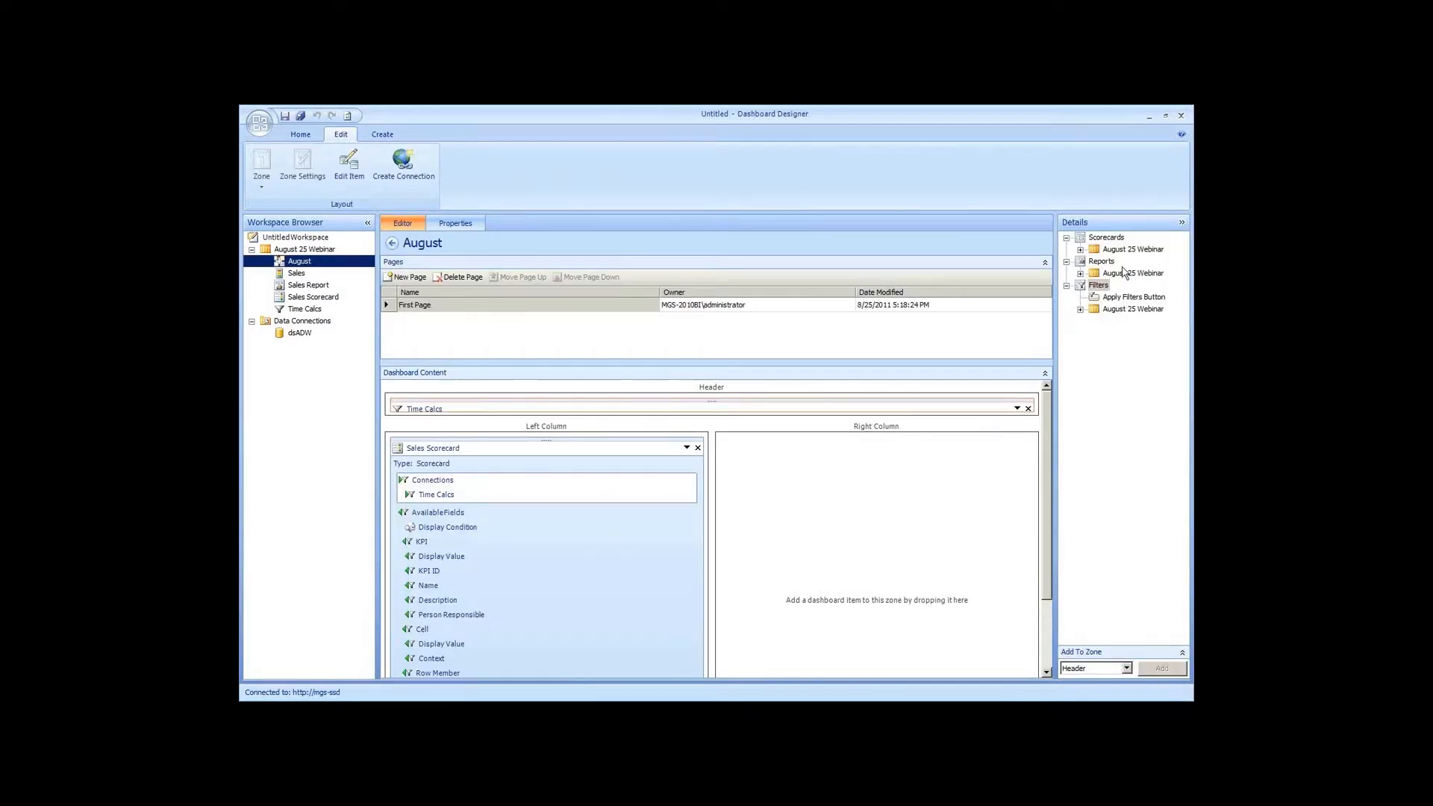
{"action": "left_click", "coordinate": [1080, 274]}
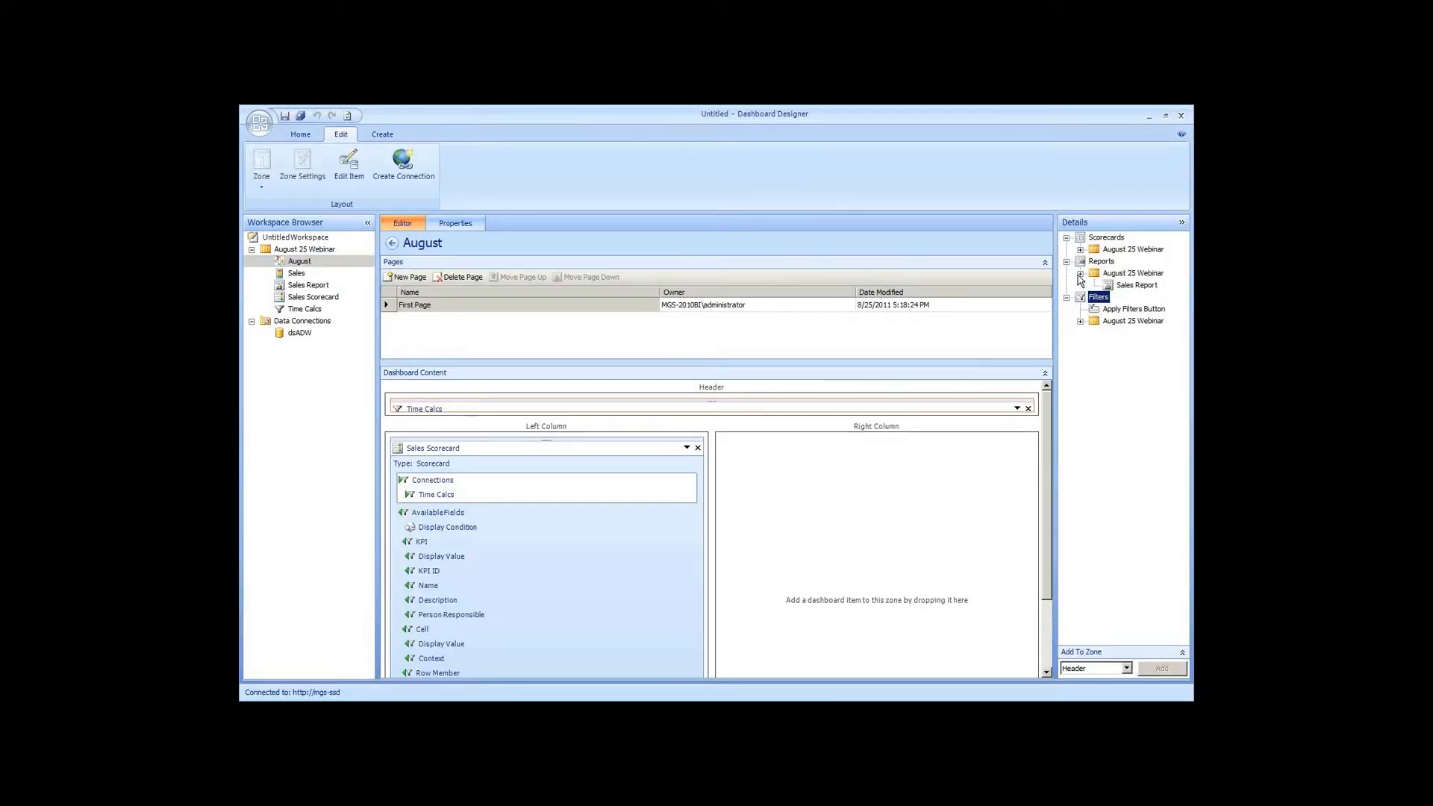
{"action": "left_click", "coordinate": [1135, 285]}
{"action": "left_click_drag", "start_coordinate": [1135, 286], "coordinate": [860, 479]}
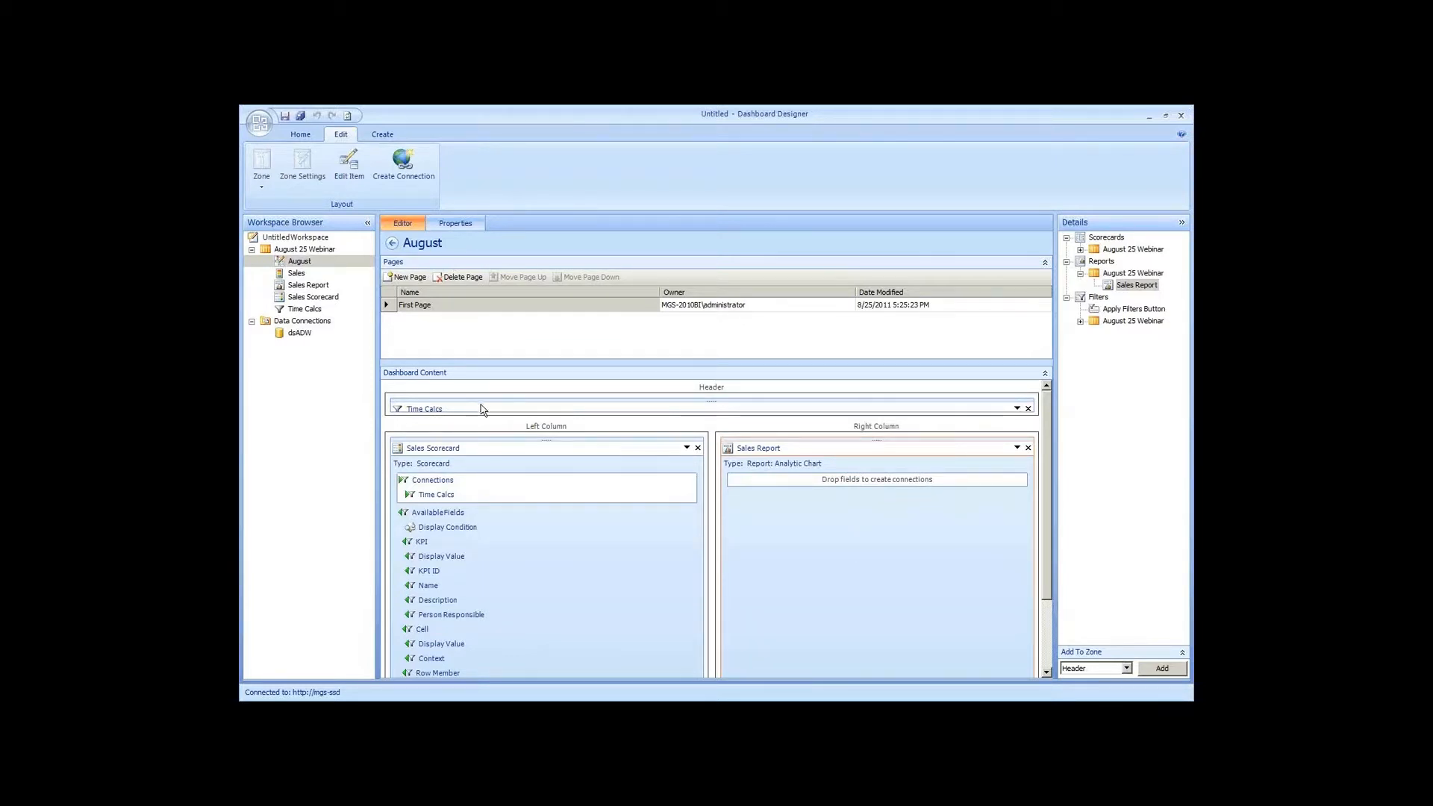
Connect the Time Calcs filter to the Sales Report's Date Calendar, using Member Unique Name as the source value
{"action": "scroll", "coordinate": [433, 541], "scroll_direction": "down", "scroll_amount": 2}
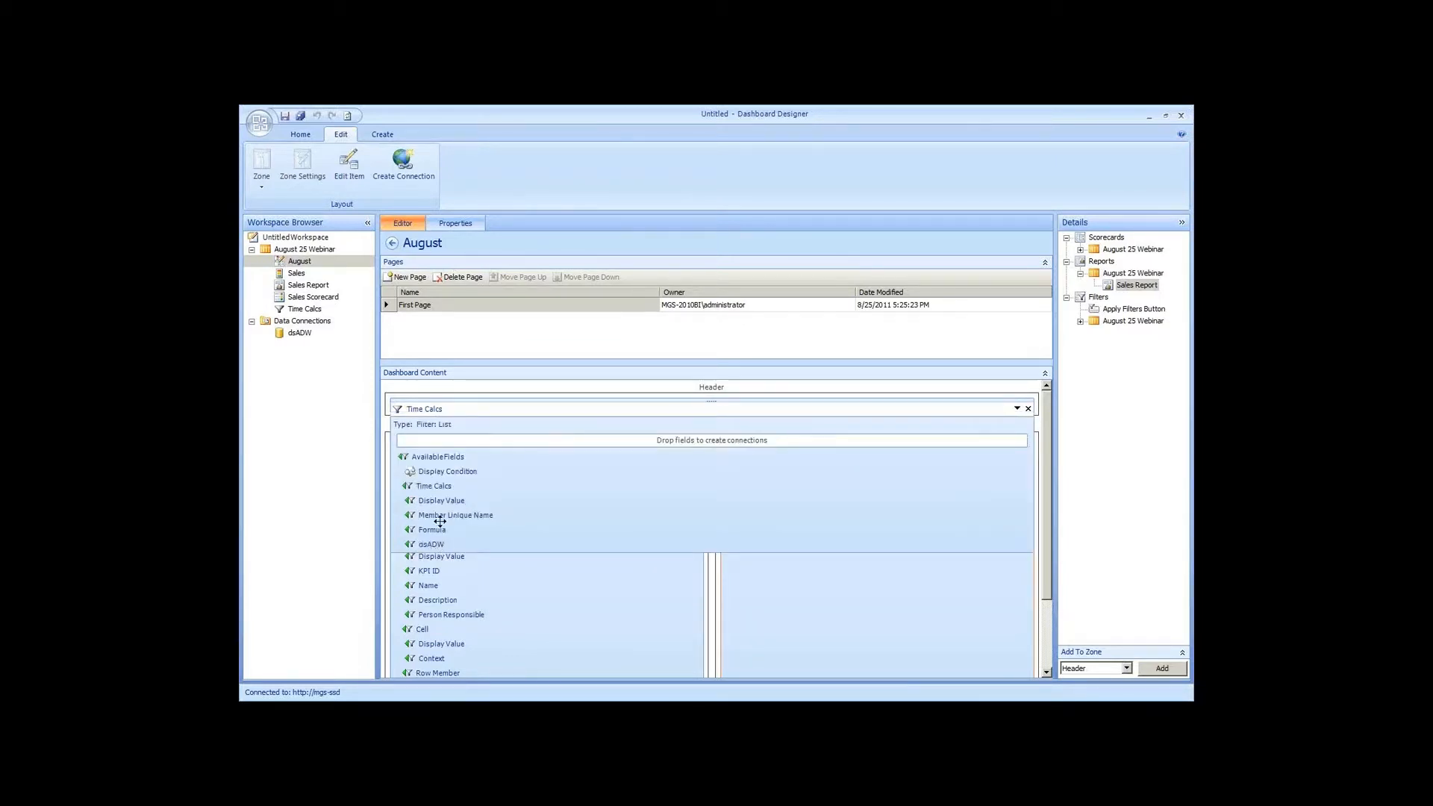
{"action": "left_click_drag", "start_coordinate": [438, 520], "coordinate": [757, 457]}
{"action": "left_click", "coordinate": [669, 382]}
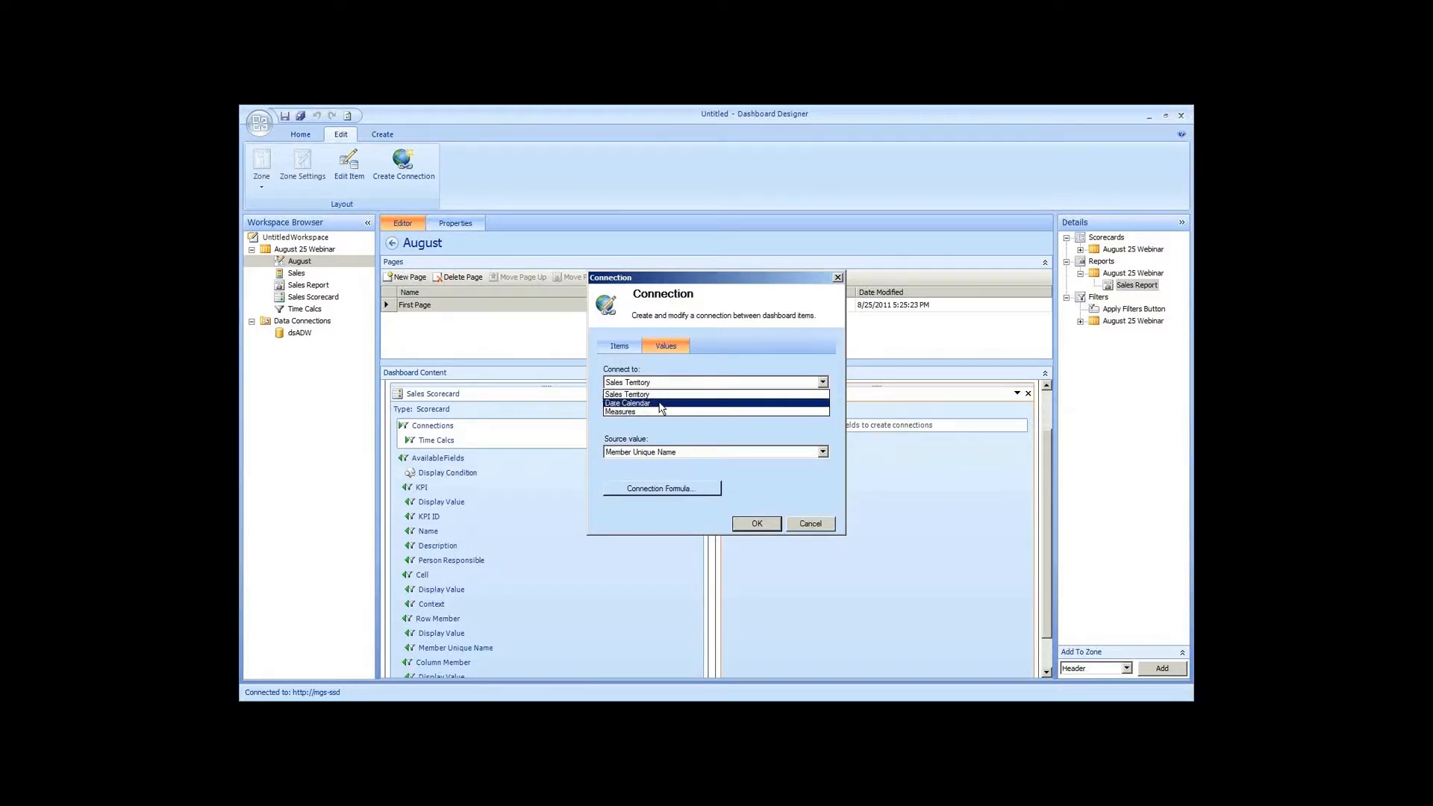
{"action": "left_click", "coordinate": [661, 407]}
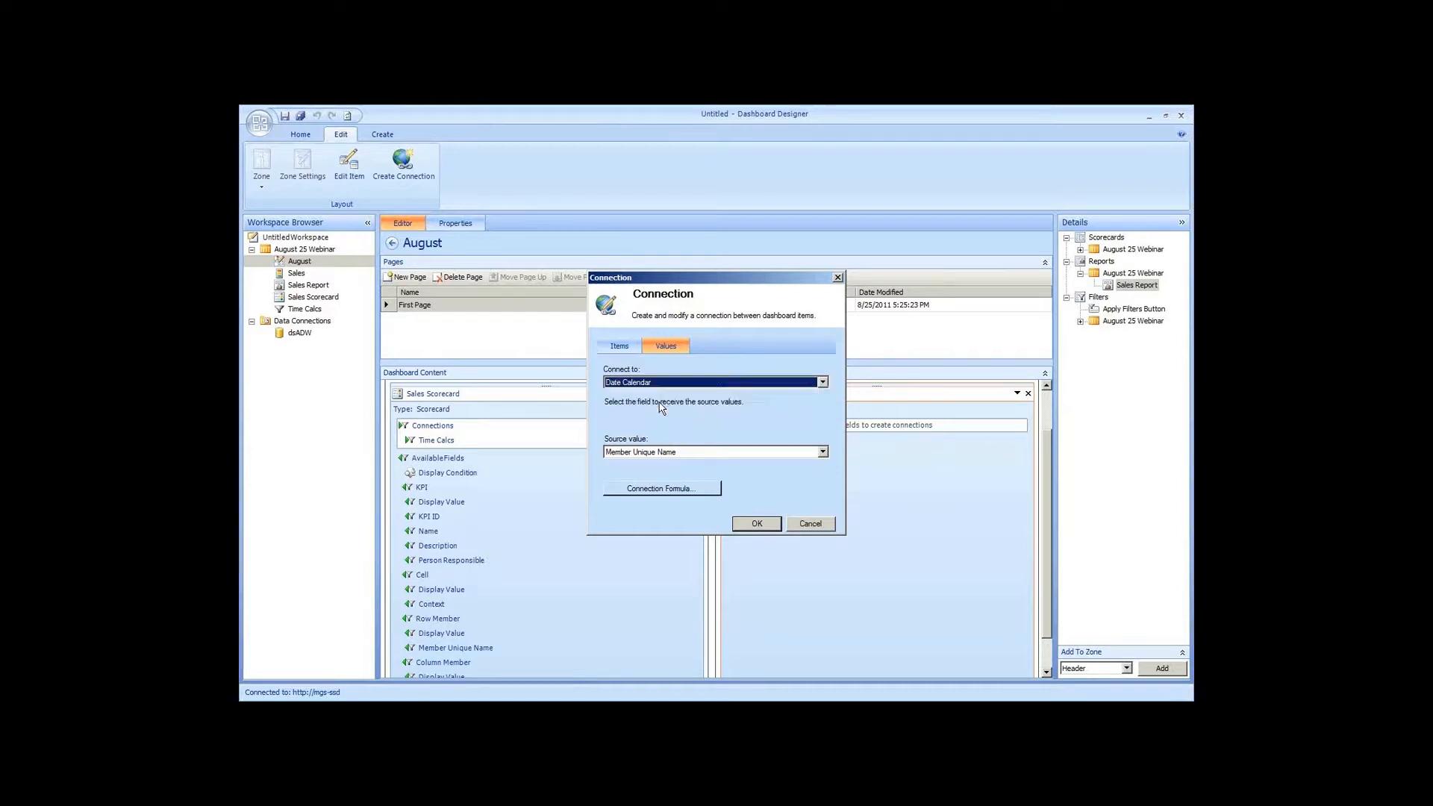
{"action": "left_click", "coordinate": [706, 459]}
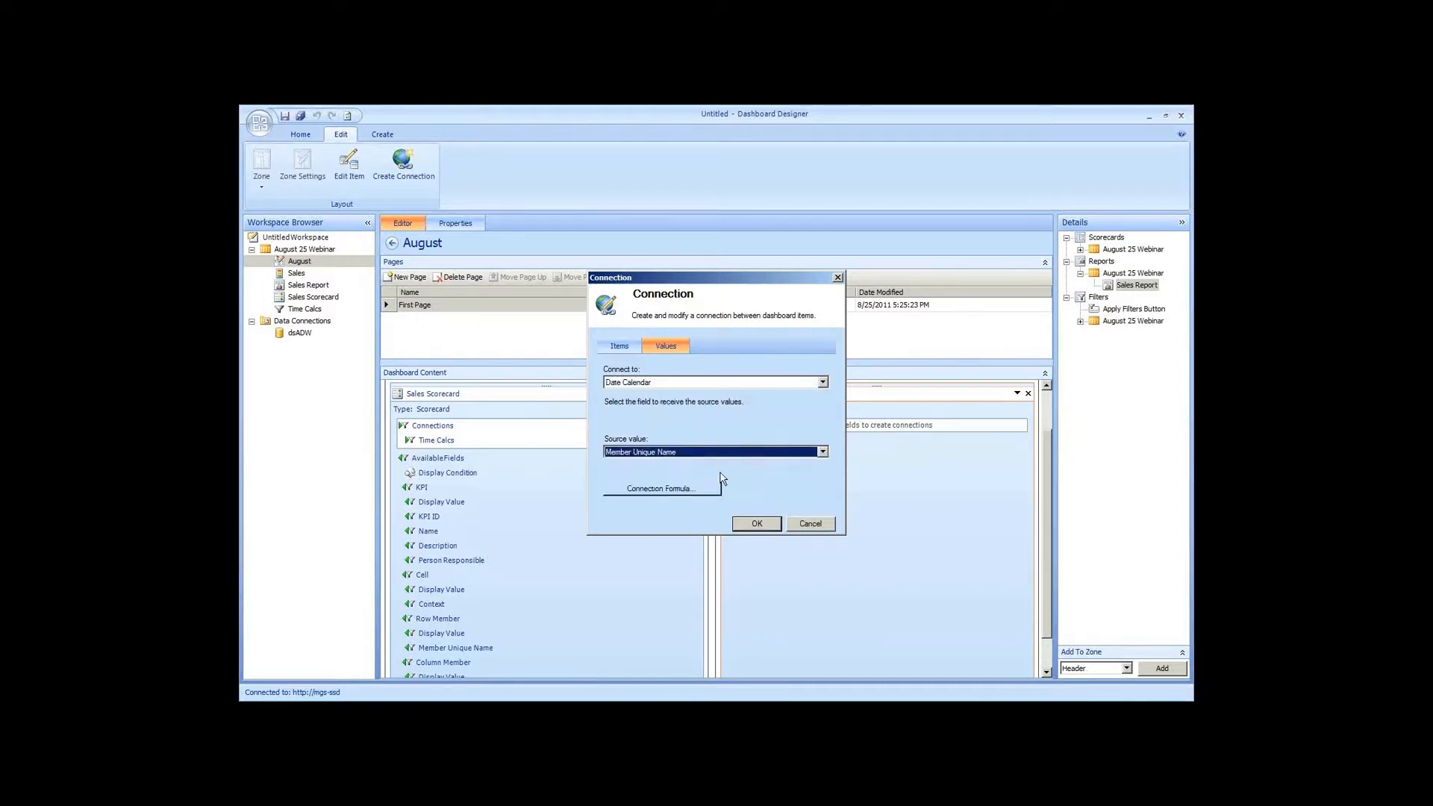
{"action": "left_click", "coordinate": [771, 524]}
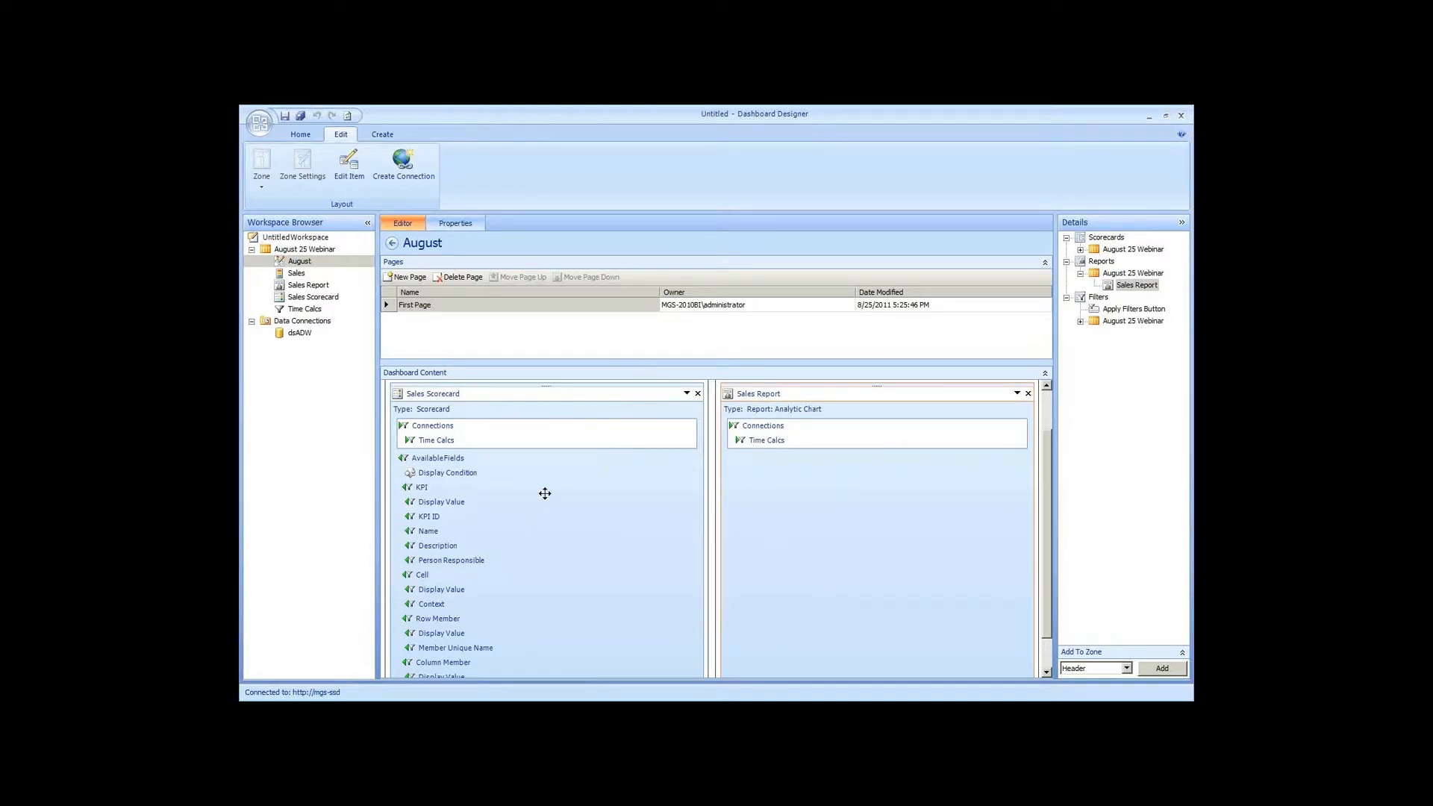
Connect the Sales Scorecard to the Sales Report's Sales Territory, using Member Row : Member Unique Name as the source value
{"action": "scroll", "coordinate": [545, 494], "scroll_direction": "down", "scroll_amount": 1}
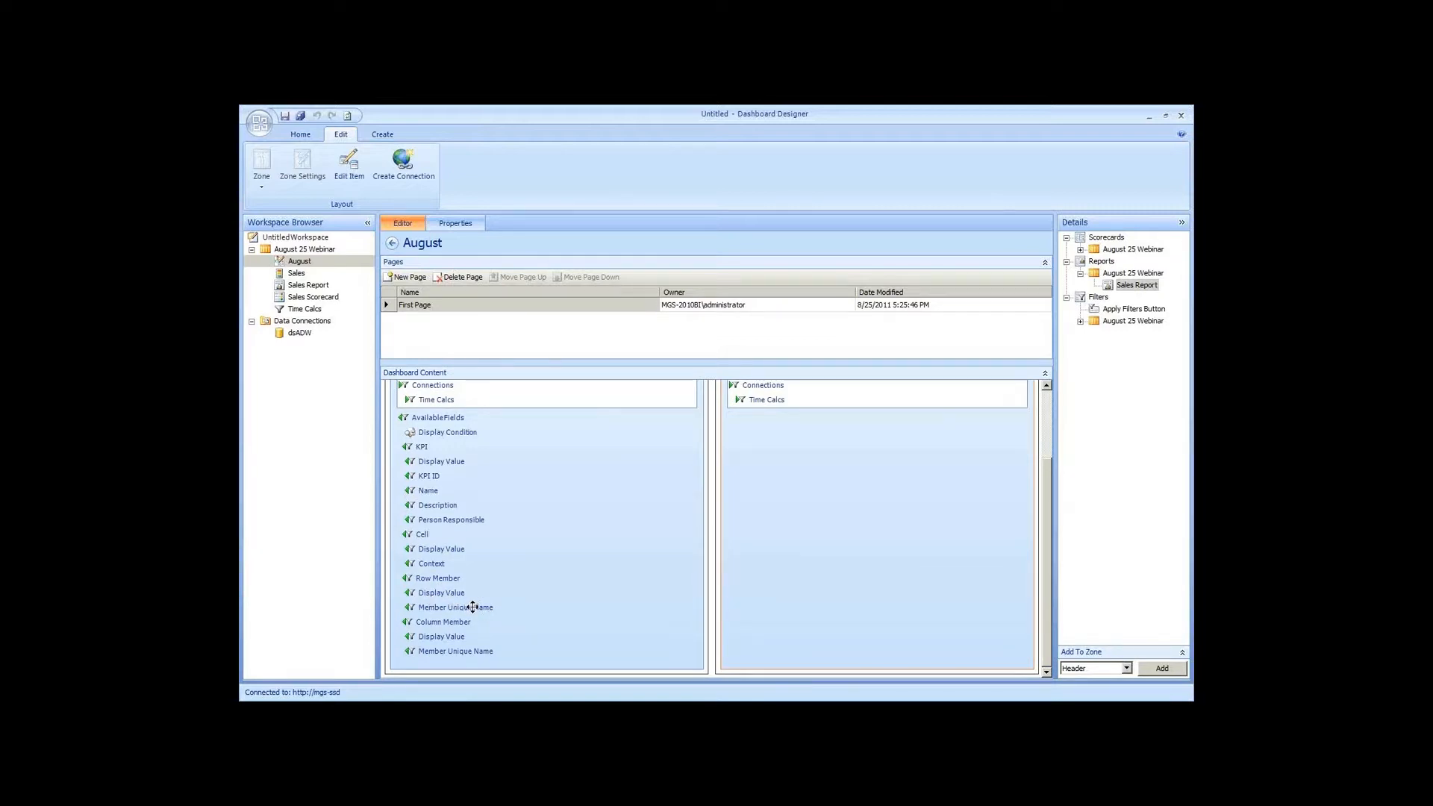
{"action": "left_click_drag", "start_coordinate": [475, 606], "coordinate": [782, 507]}
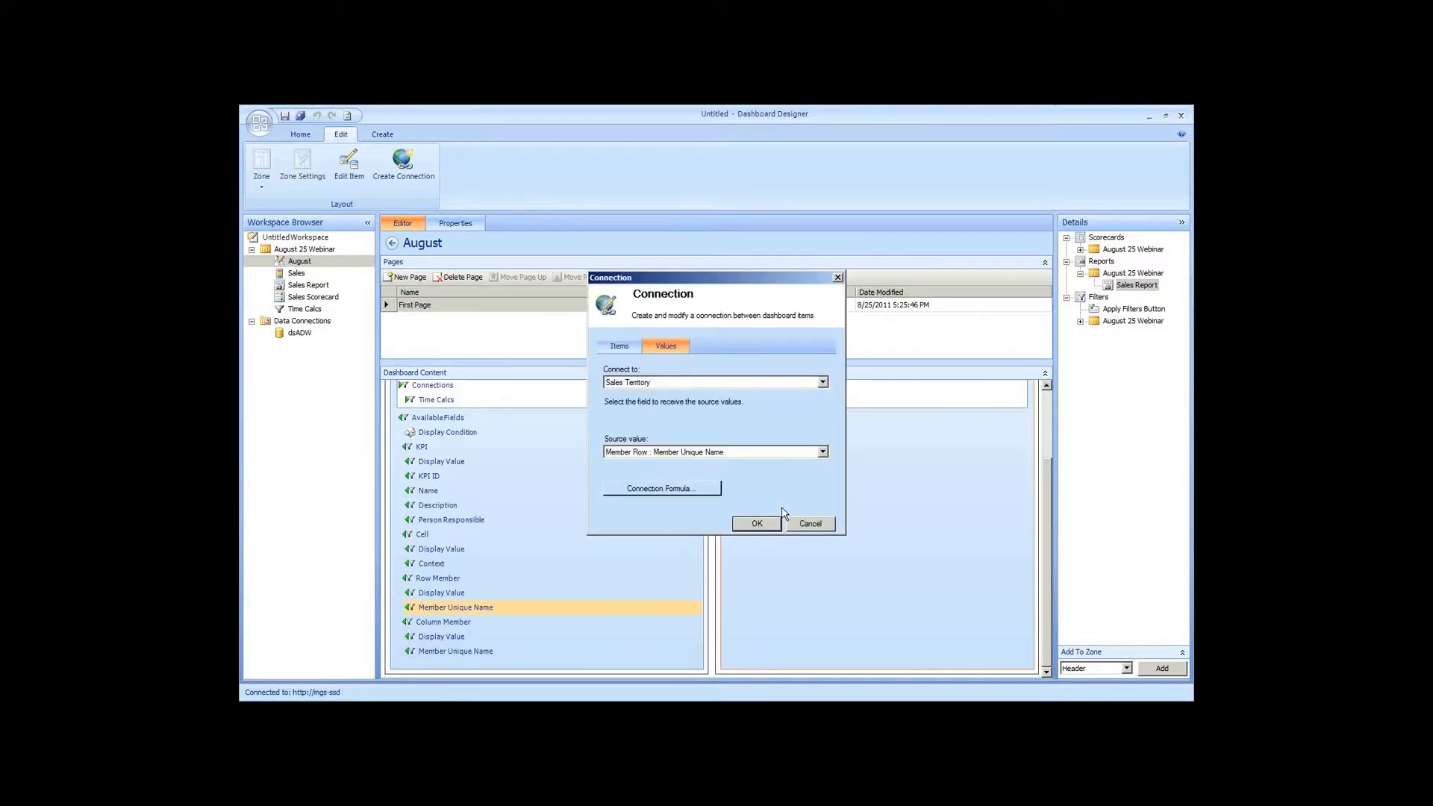
{"action": "left_click", "coordinate": [654, 382]}
{"action": "left_click", "coordinate": [653, 395]}
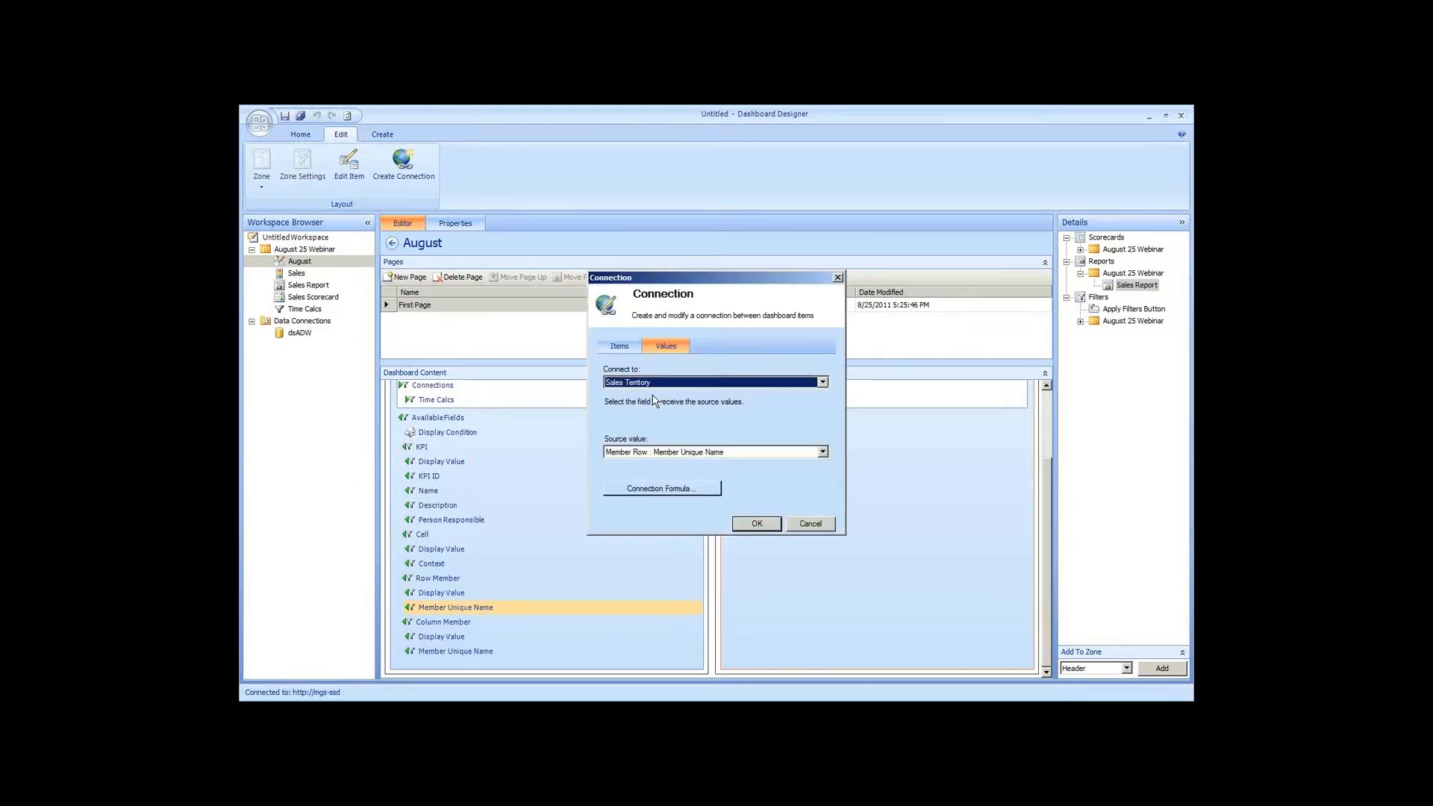
{"action": "left_click", "coordinate": [691, 452]}
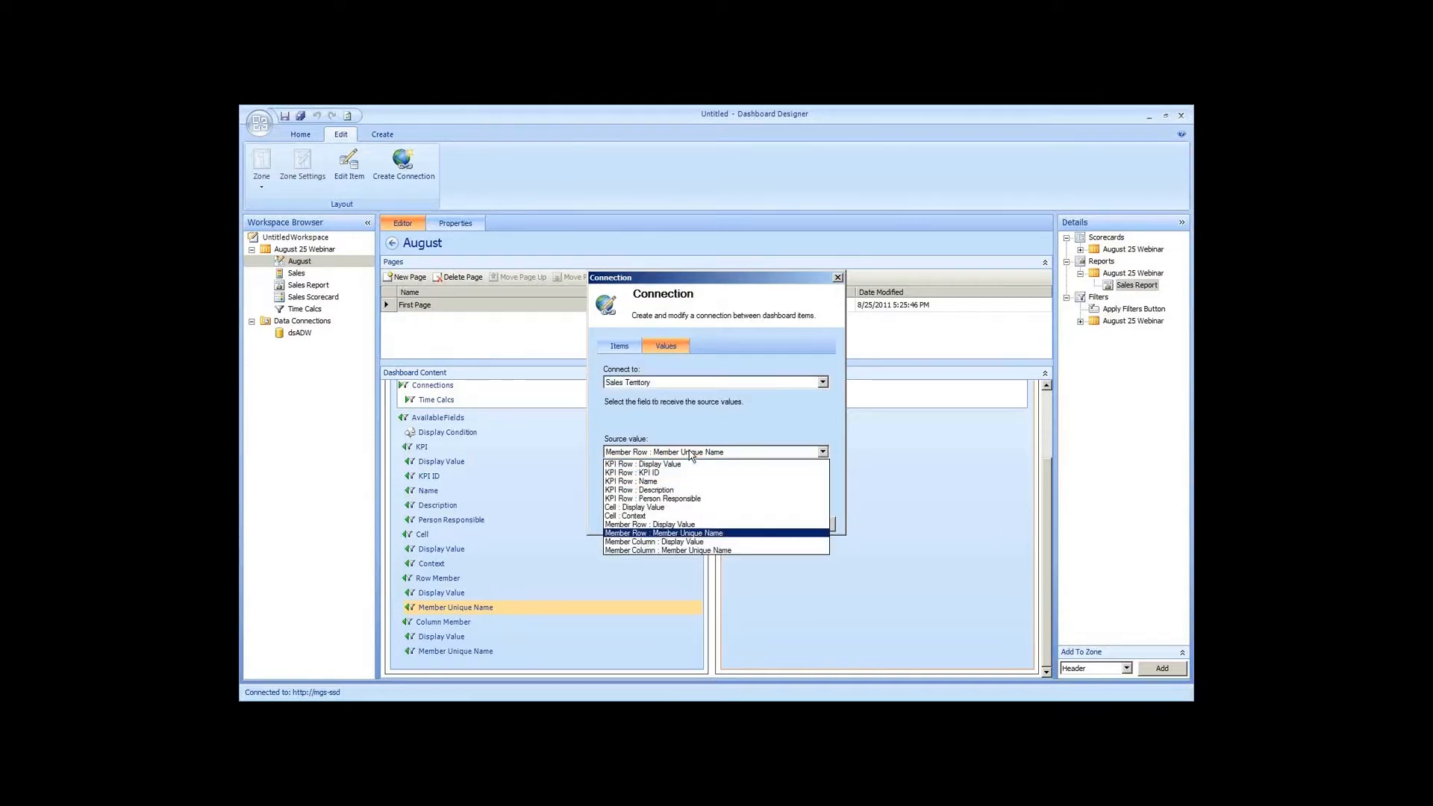
{"action": "left_click", "coordinate": [691, 453]}
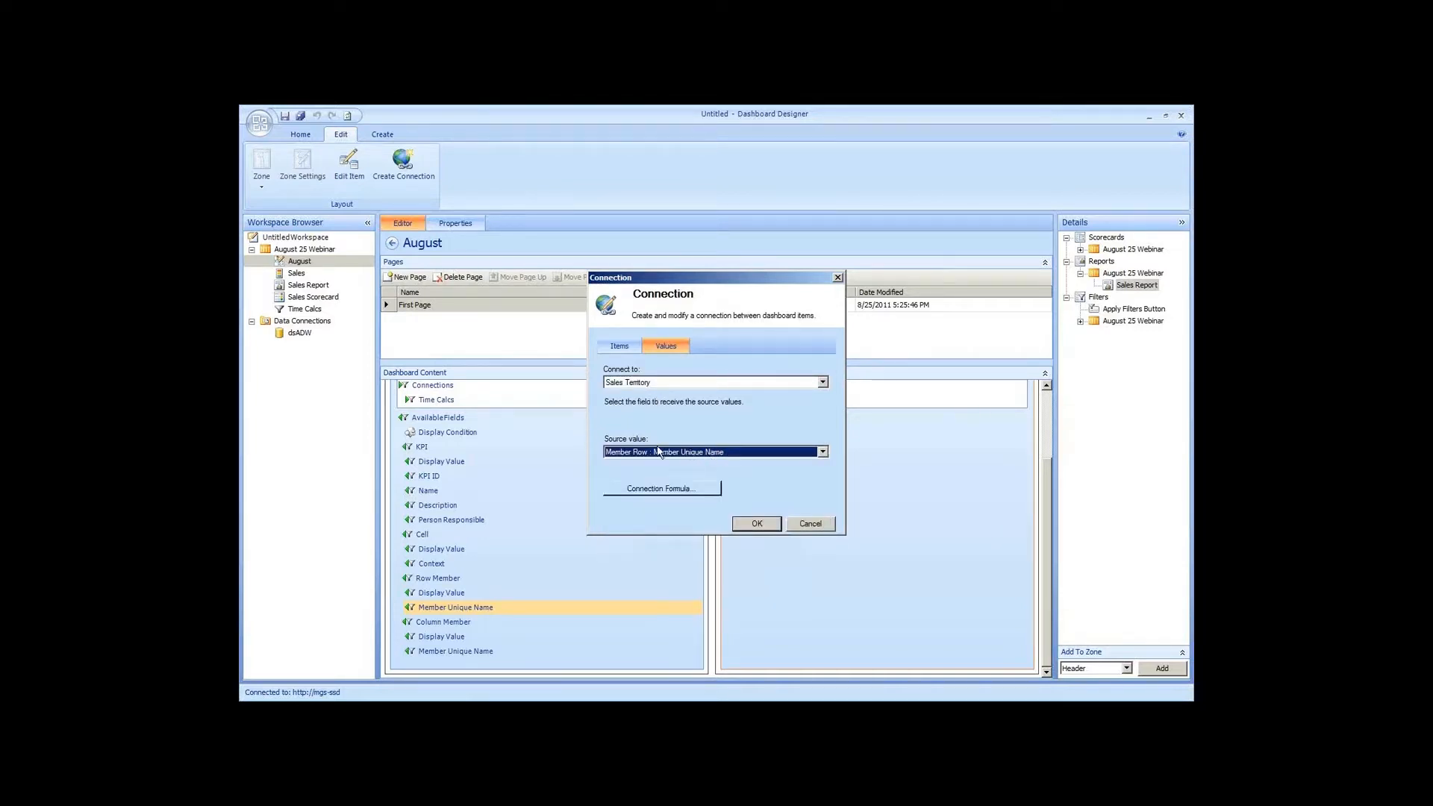
{"action": "left_click", "coordinate": [743, 527]}
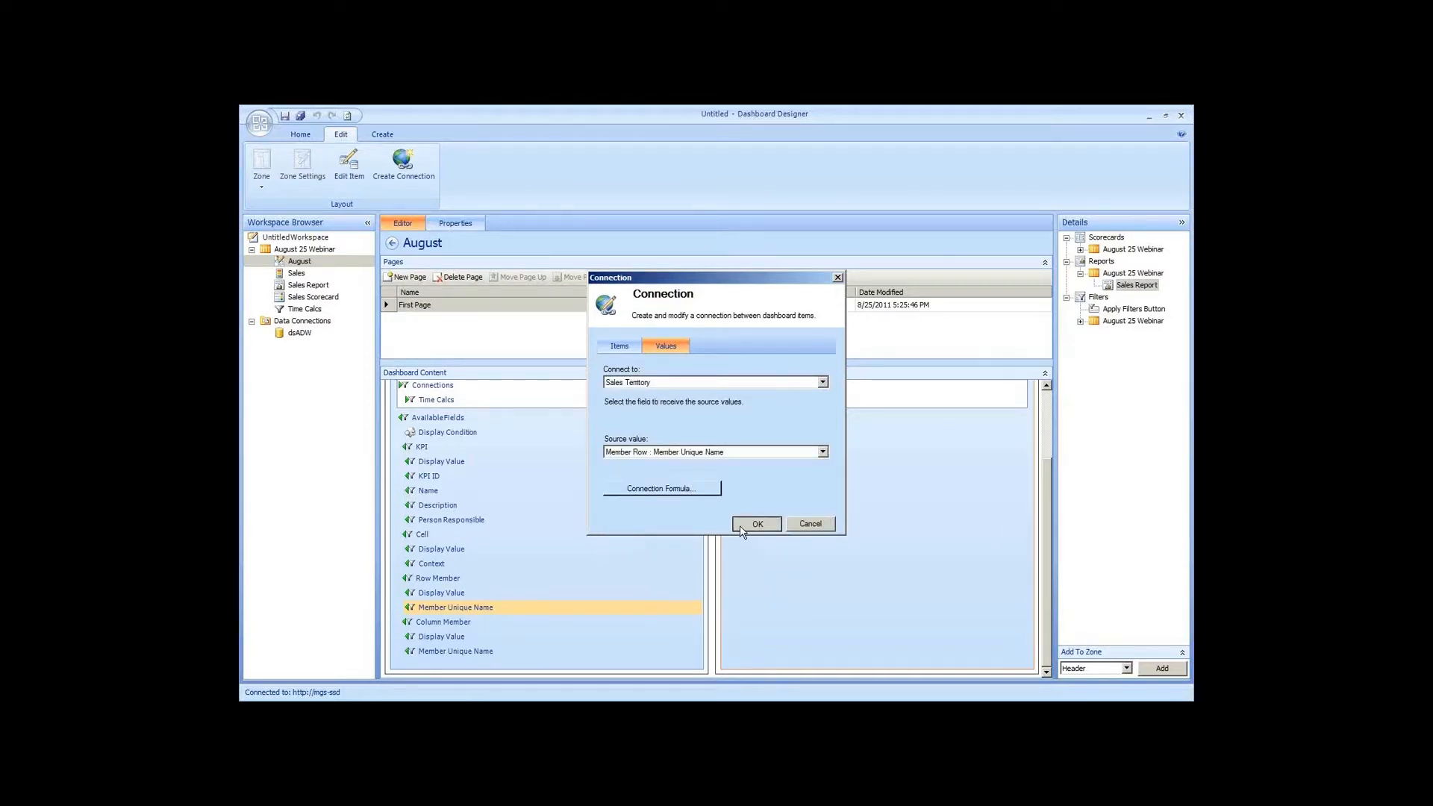
Deploy the August dashboard to SharePoint
{"action": "right_click", "coordinate": [354, 265]}
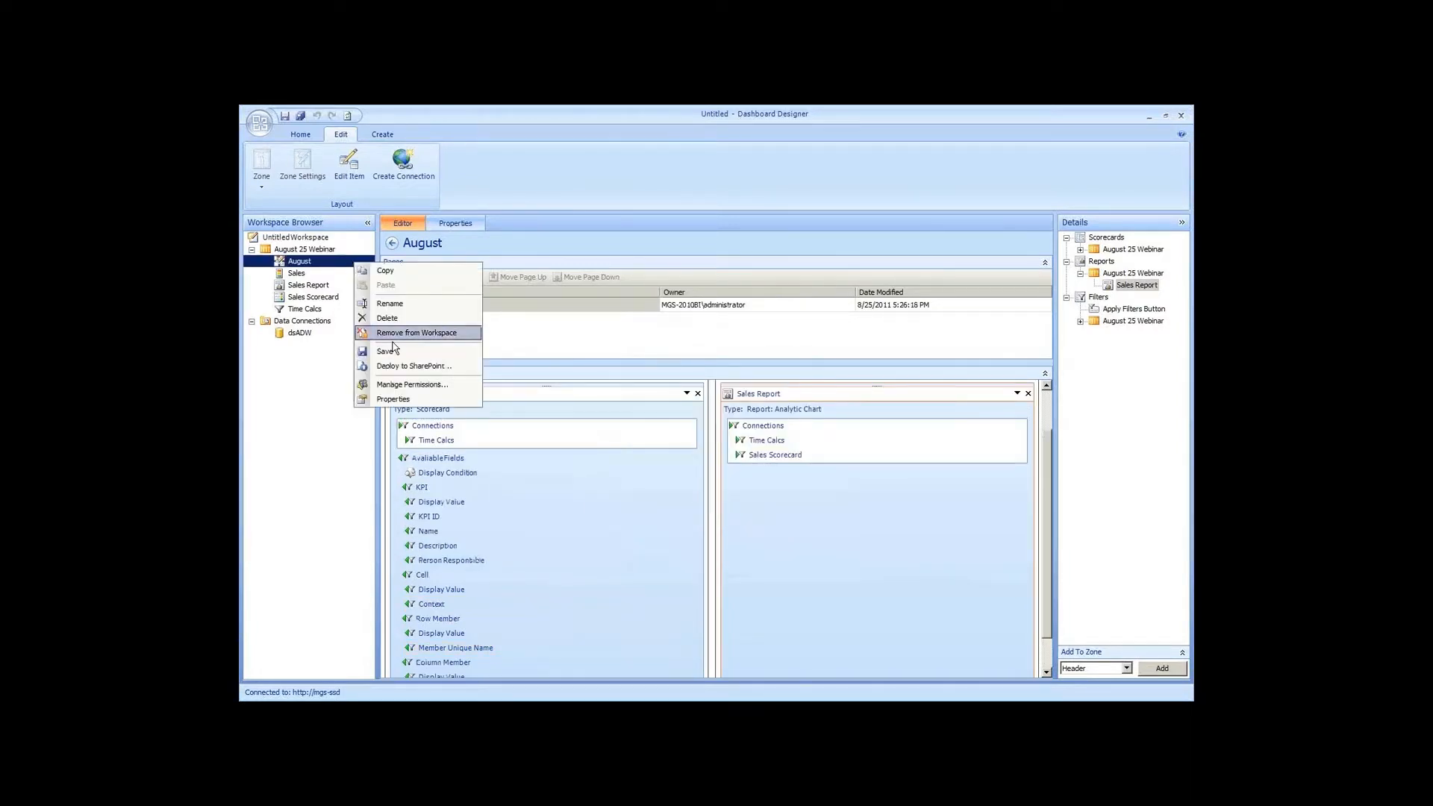
{"action": "left_click", "coordinate": [418, 367]}
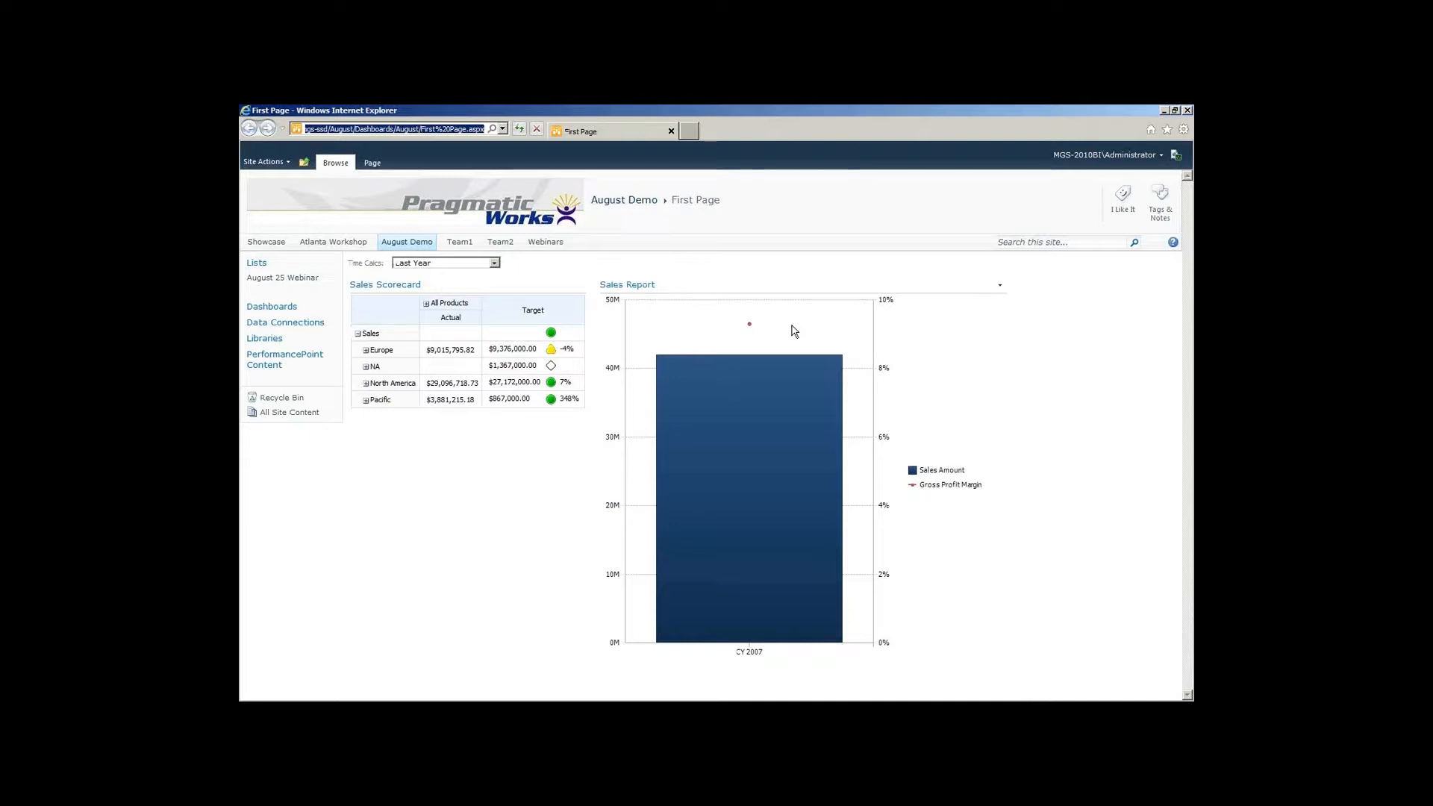
Test the Time Calcs filter on the deployed dashboard with Rolling Months, This Month and Last Year Rolling Months
{"action": "left_click", "coordinate": [494, 266]}
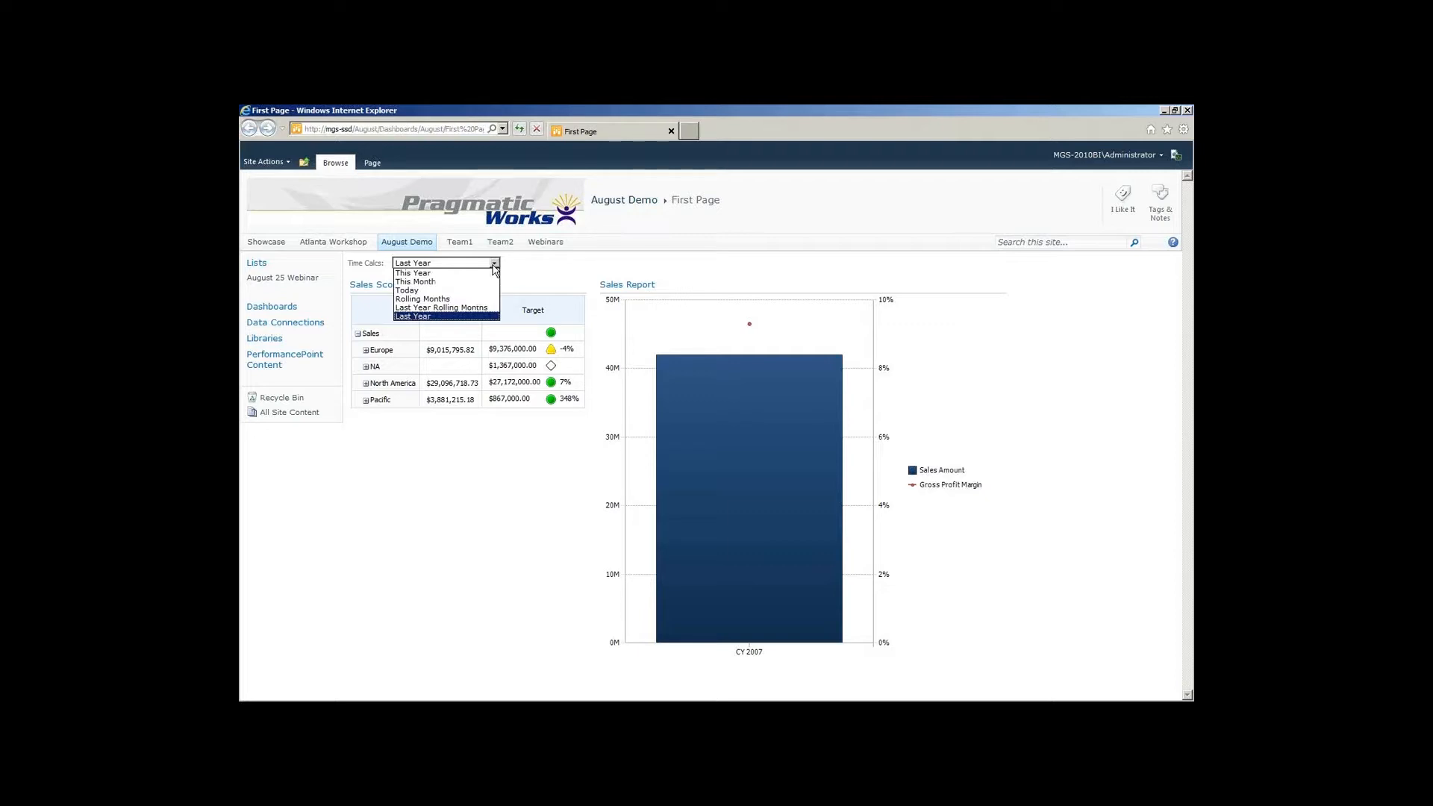
{"action": "left_click", "coordinate": [471, 299]}
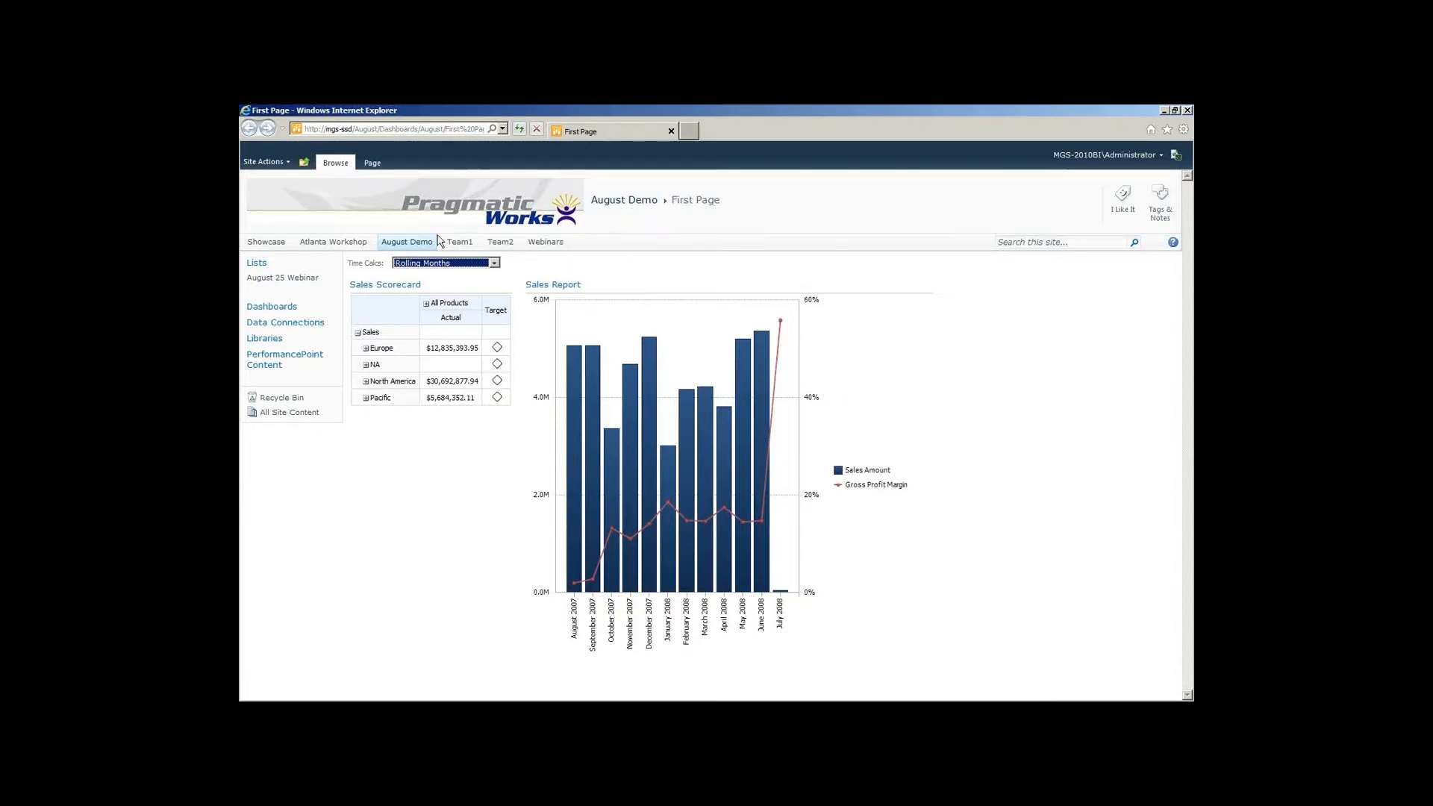
{"action": "left_click", "coordinate": [442, 264]}
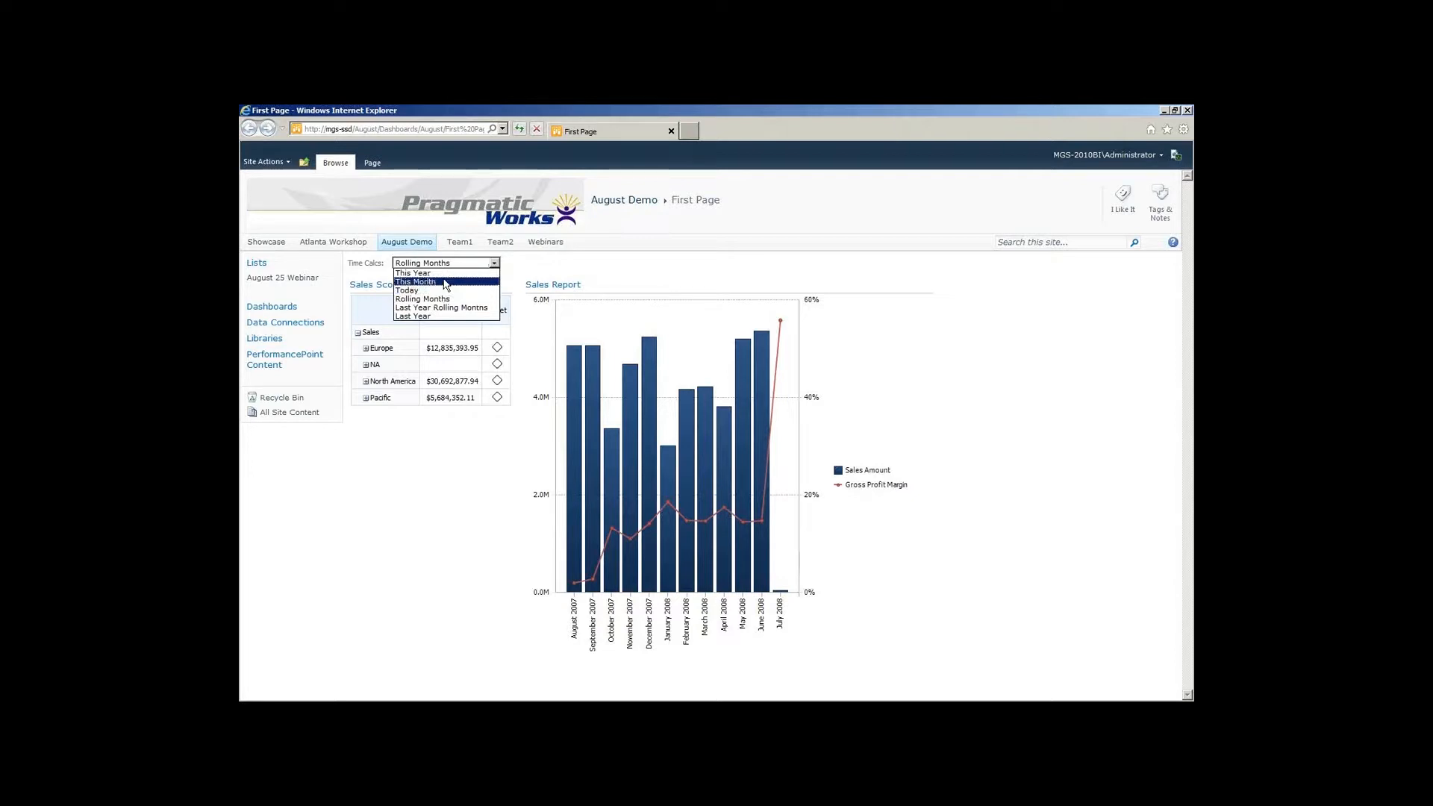
{"action": "left_click", "coordinate": [444, 282]}
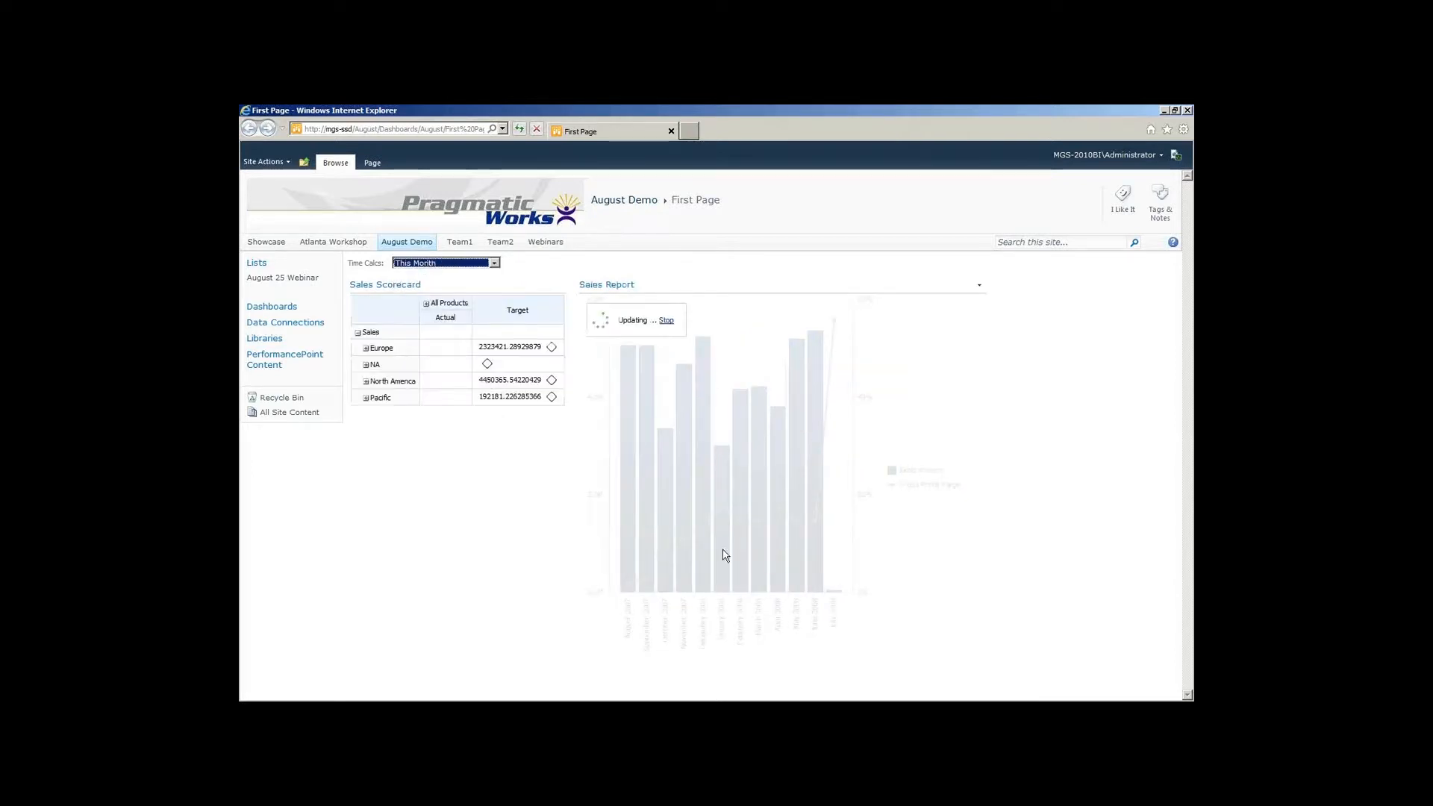
{"action": "left_click", "coordinate": [458, 265]}
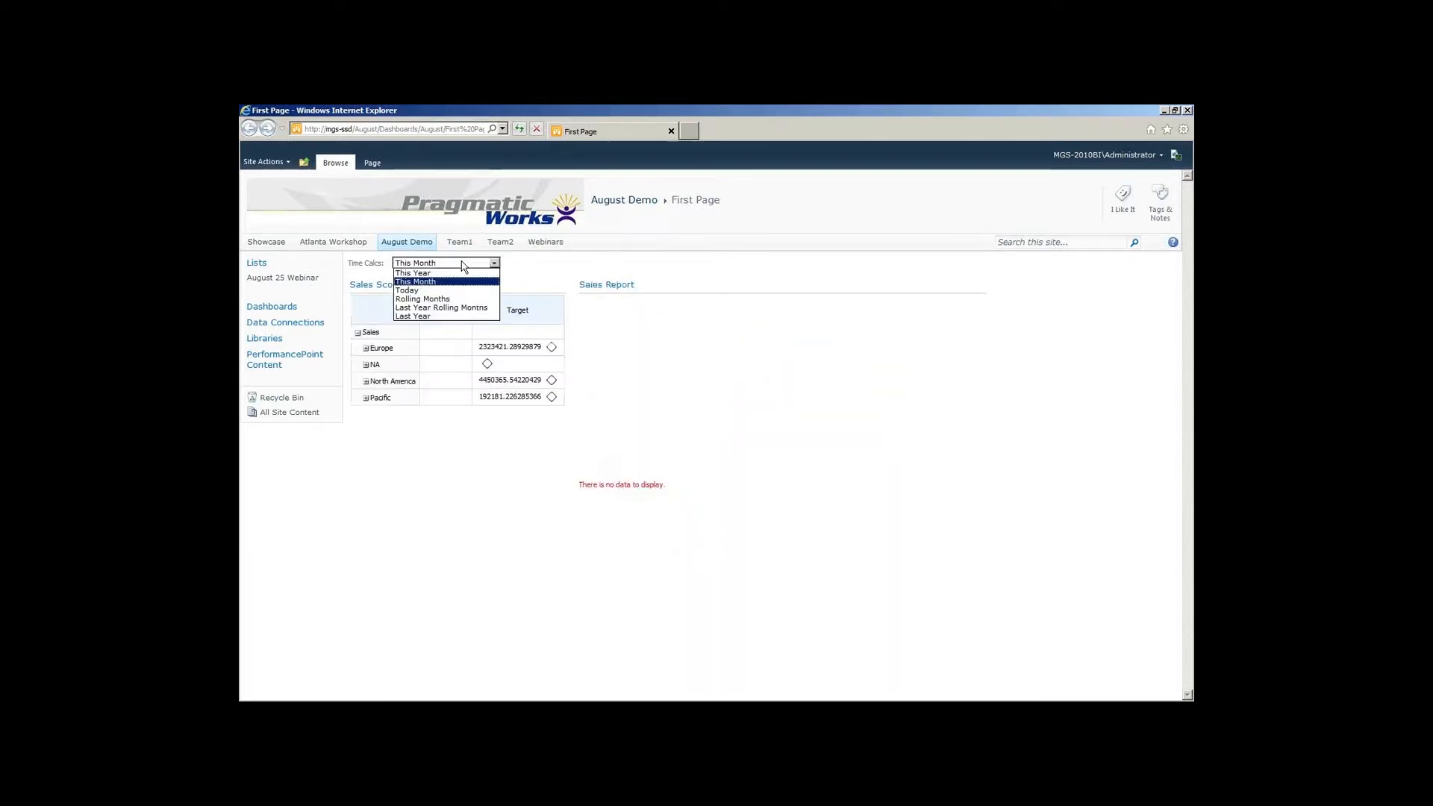
{"action": "left_click", "coordinate": [456, 309]}
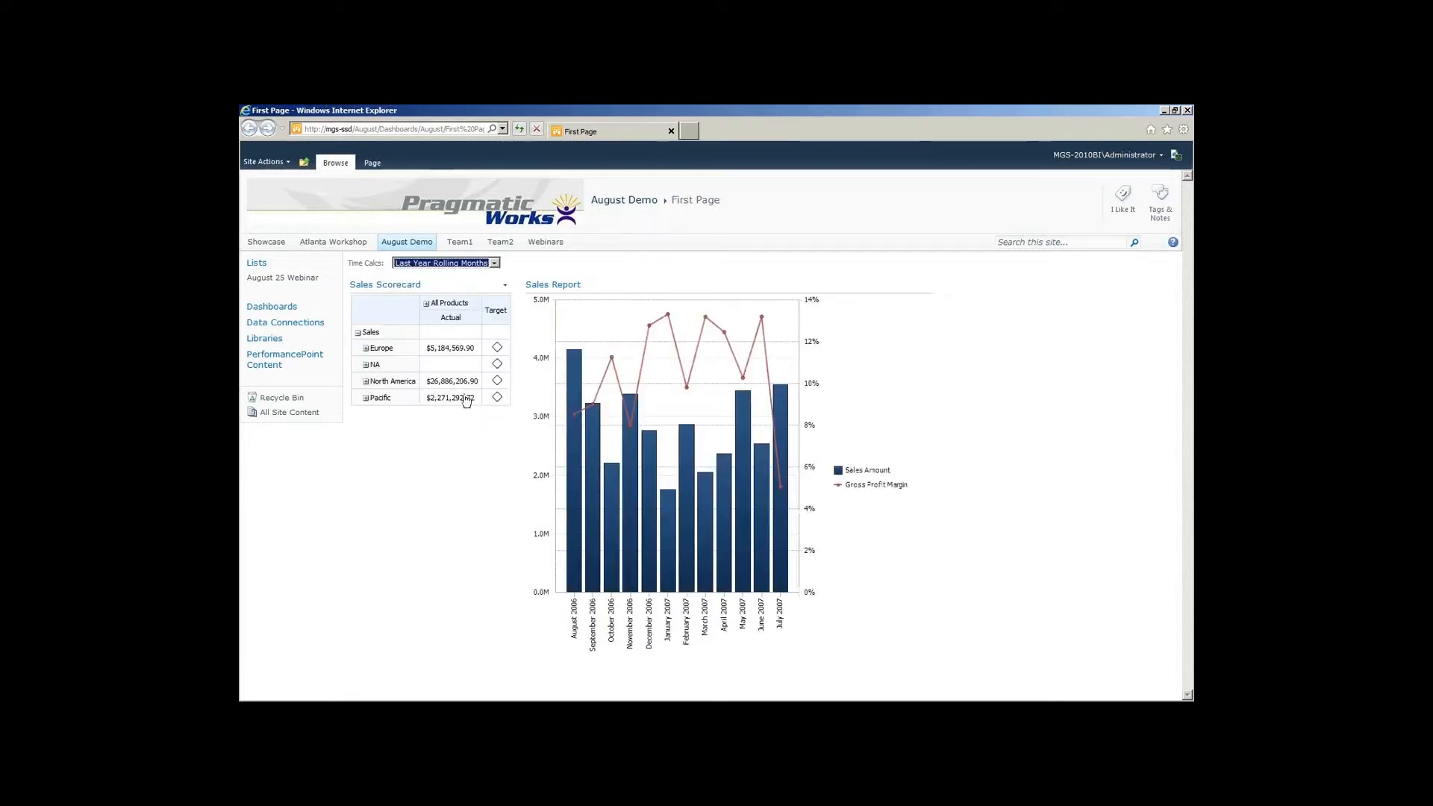
Test filtering the Sales Report from the scorecard's Europe, NA, North America and Pacific rows, and from Europe's category cells under expanded All Products
{"action": "left_click", "coordinate": [386, 354]}
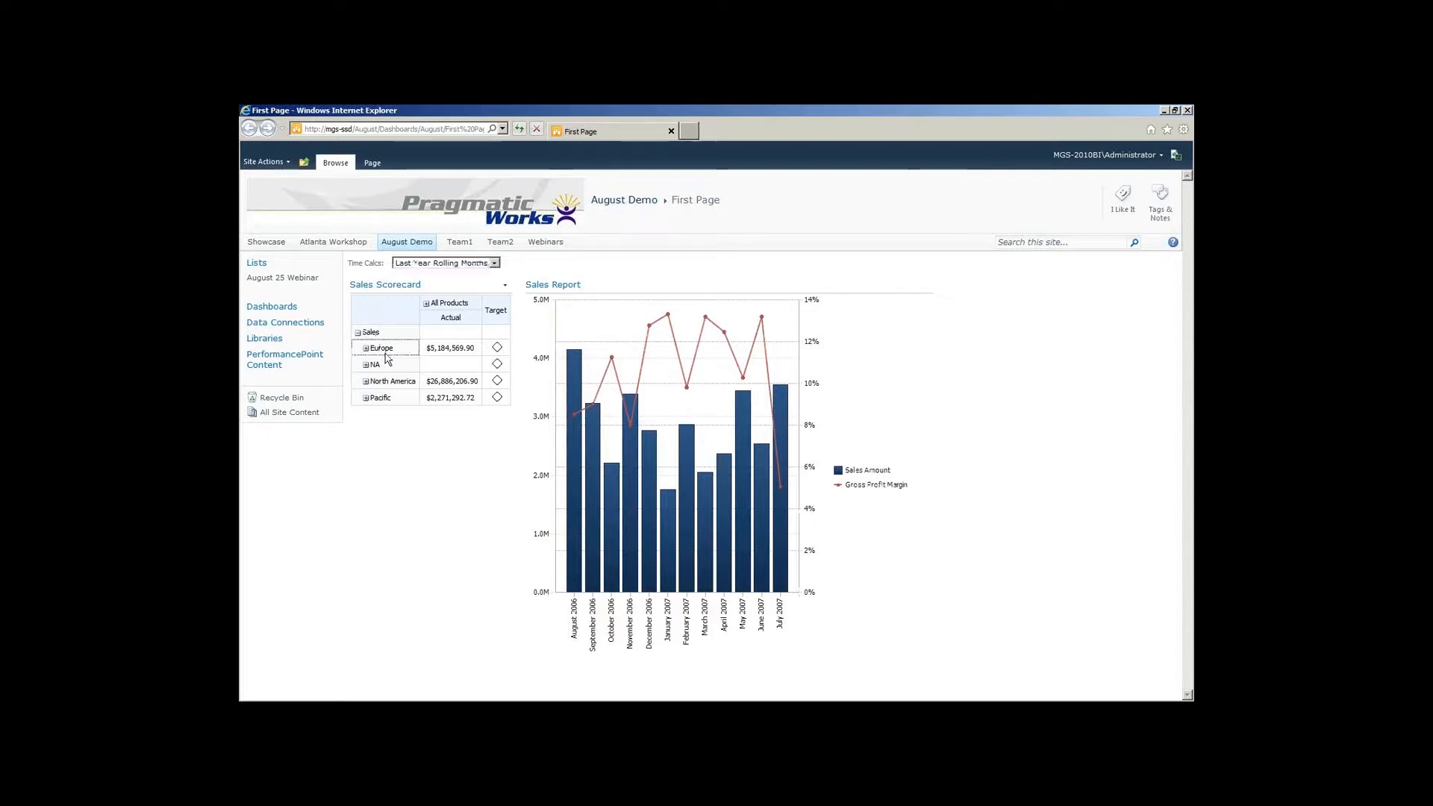
{"action": "left_click", "coordinate": [386, 368]}
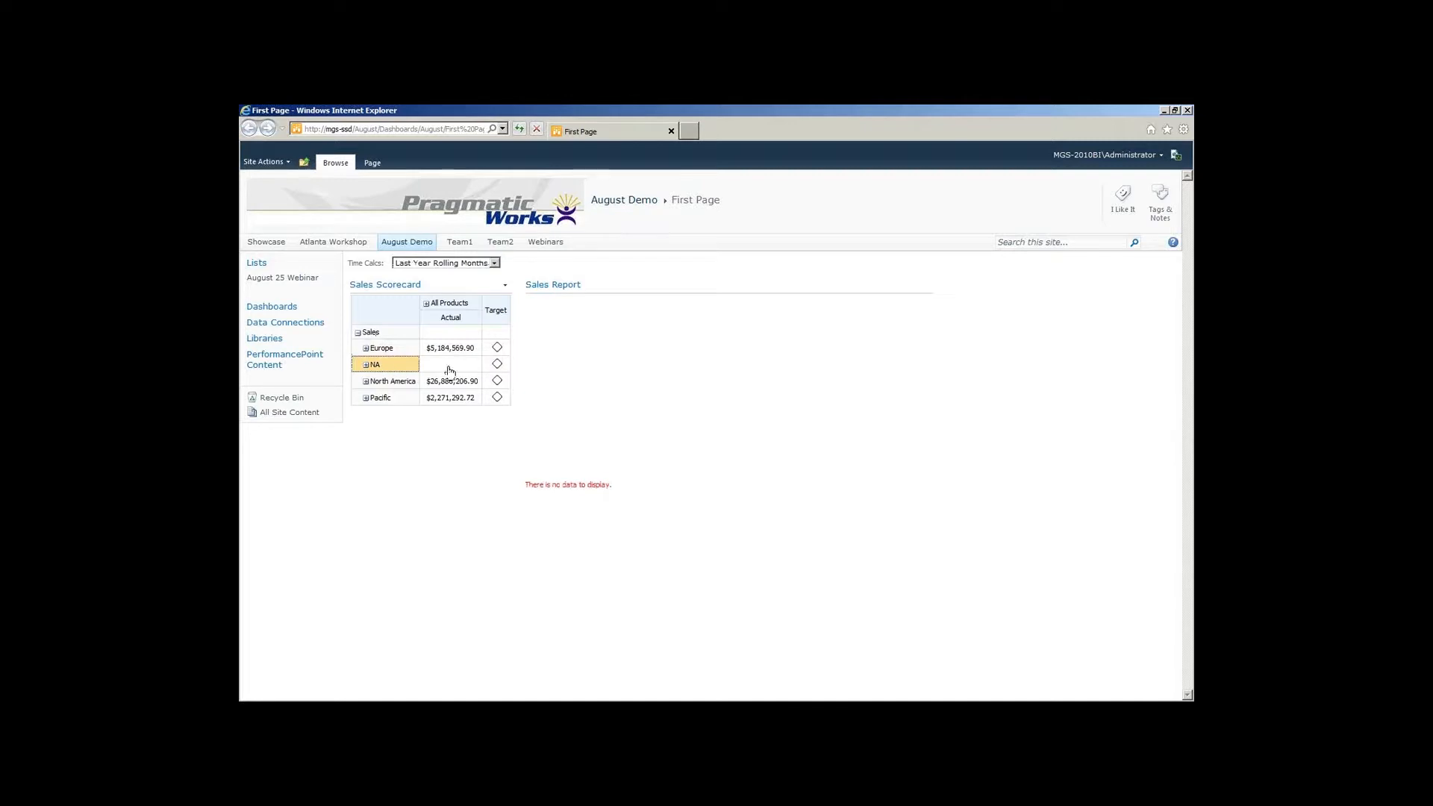
{"action": "left_click", "coordinate": [394, 383]}
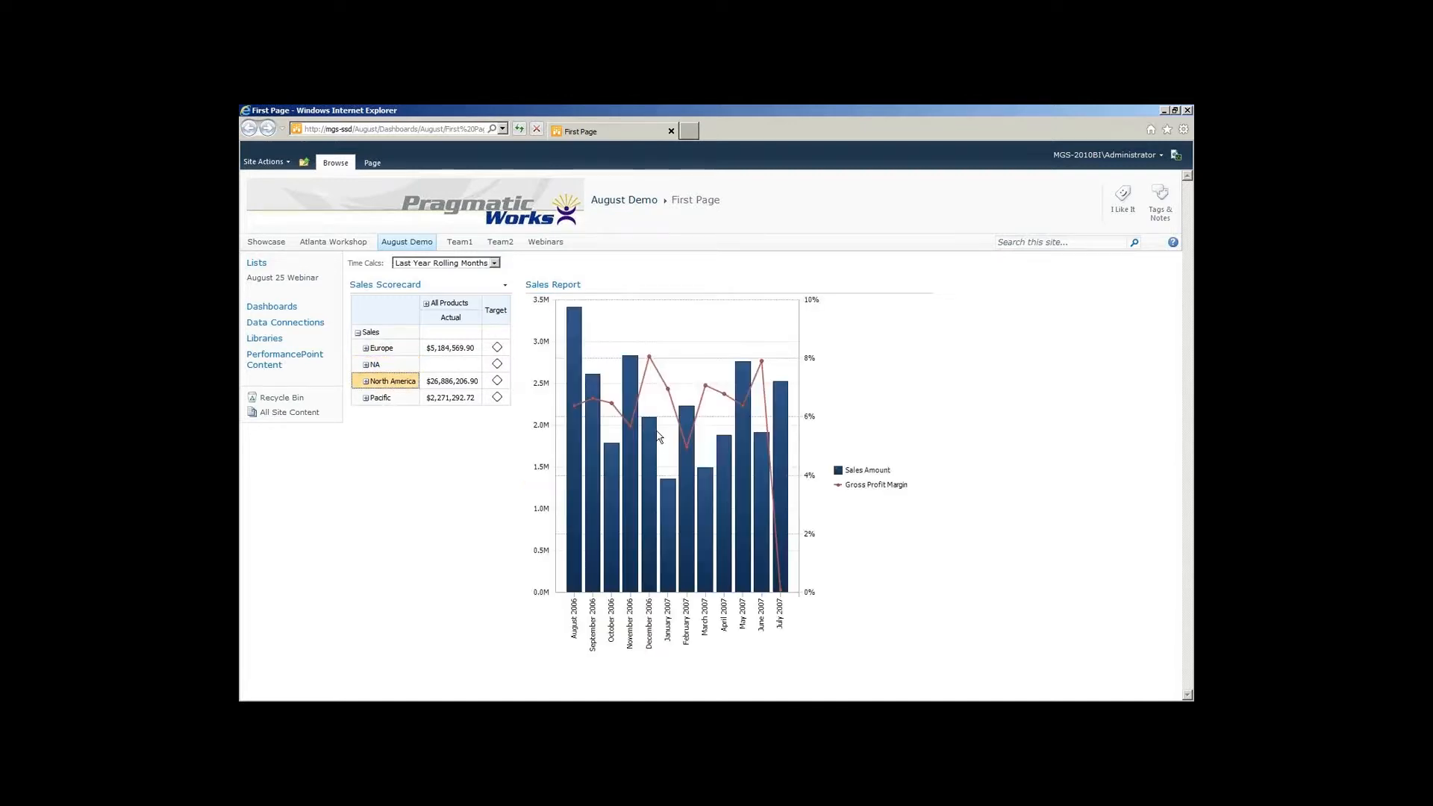
{"action": "left_click", "coordinate": [385, 398]}
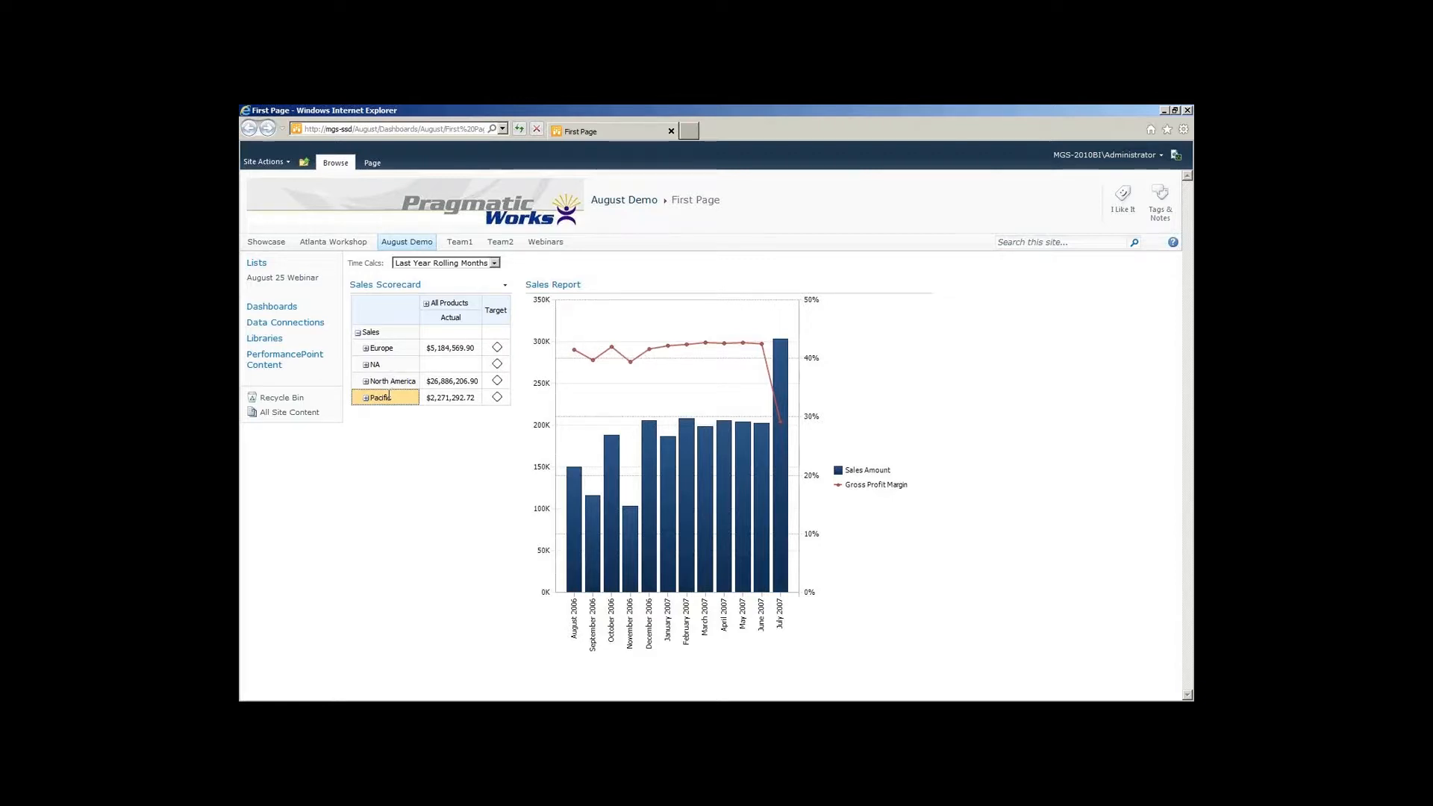
{"action": "left_click", "coordinate": [427, 305]}
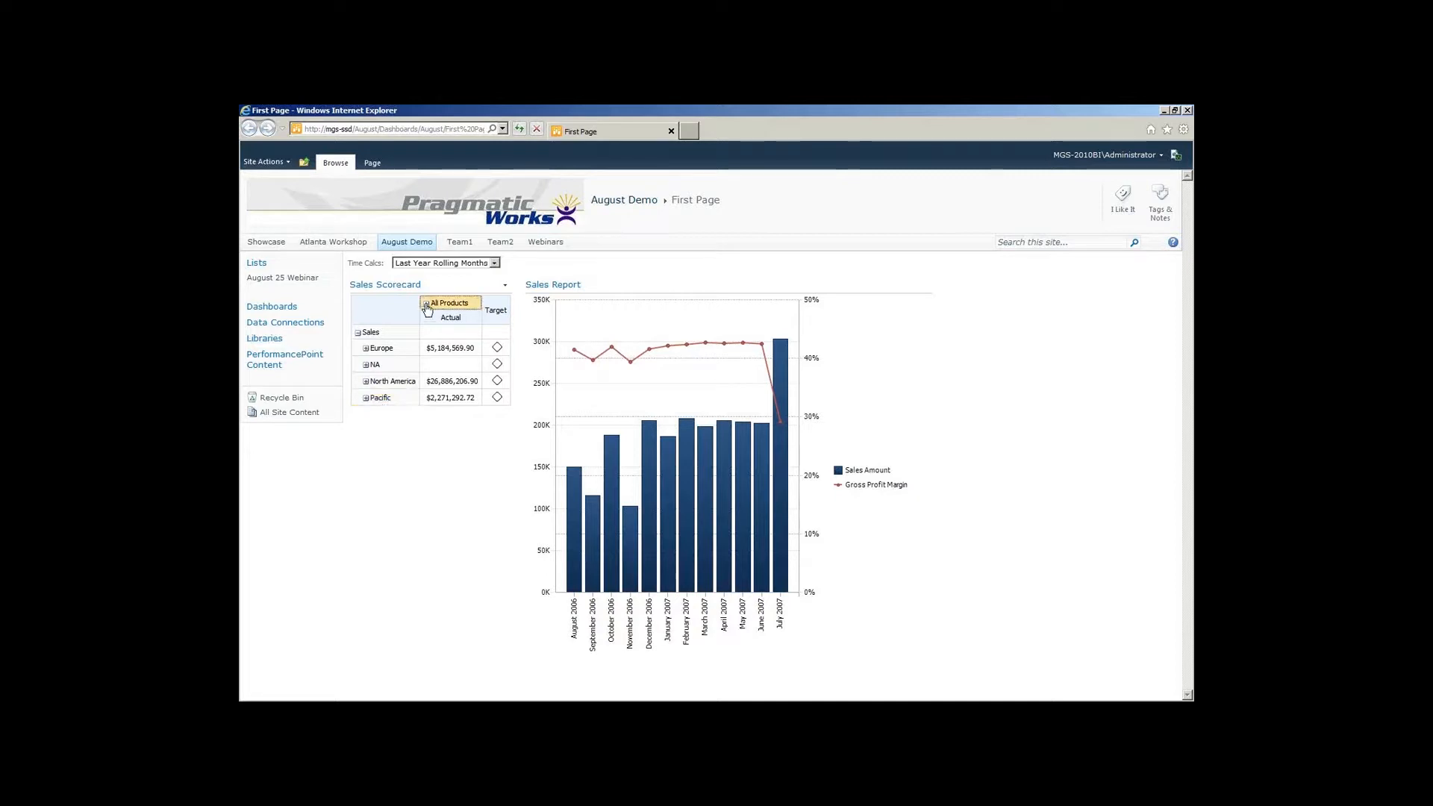
{"action": "left_click", "coordinate": [565, 362]}
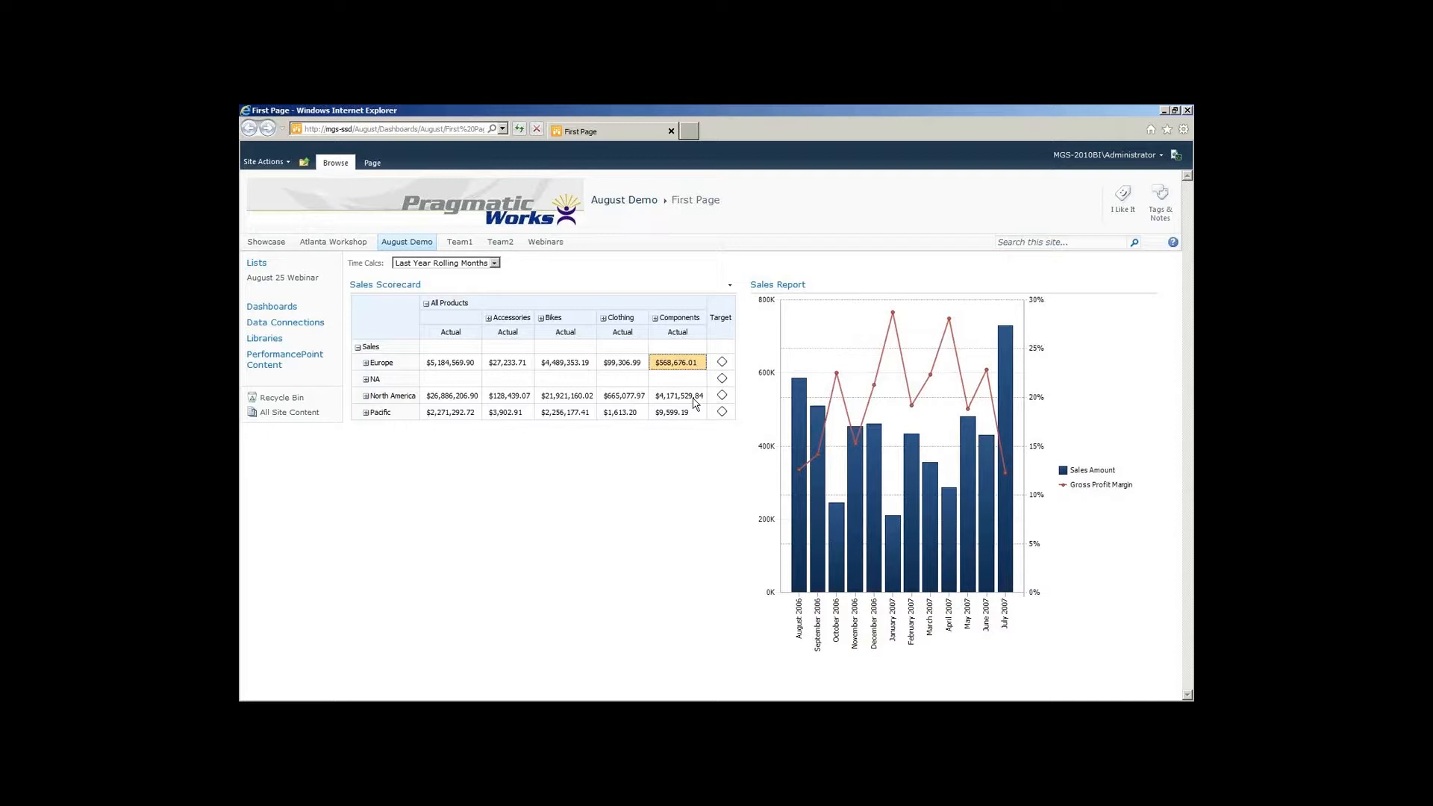
Switch to Dashboard Designer, add the Product dimension's Categories hierarchy to the Sales Report's Series, and save the report
{"action": "key", "text": "alt"}
{"action": "key", "text": "alt+Tab"}
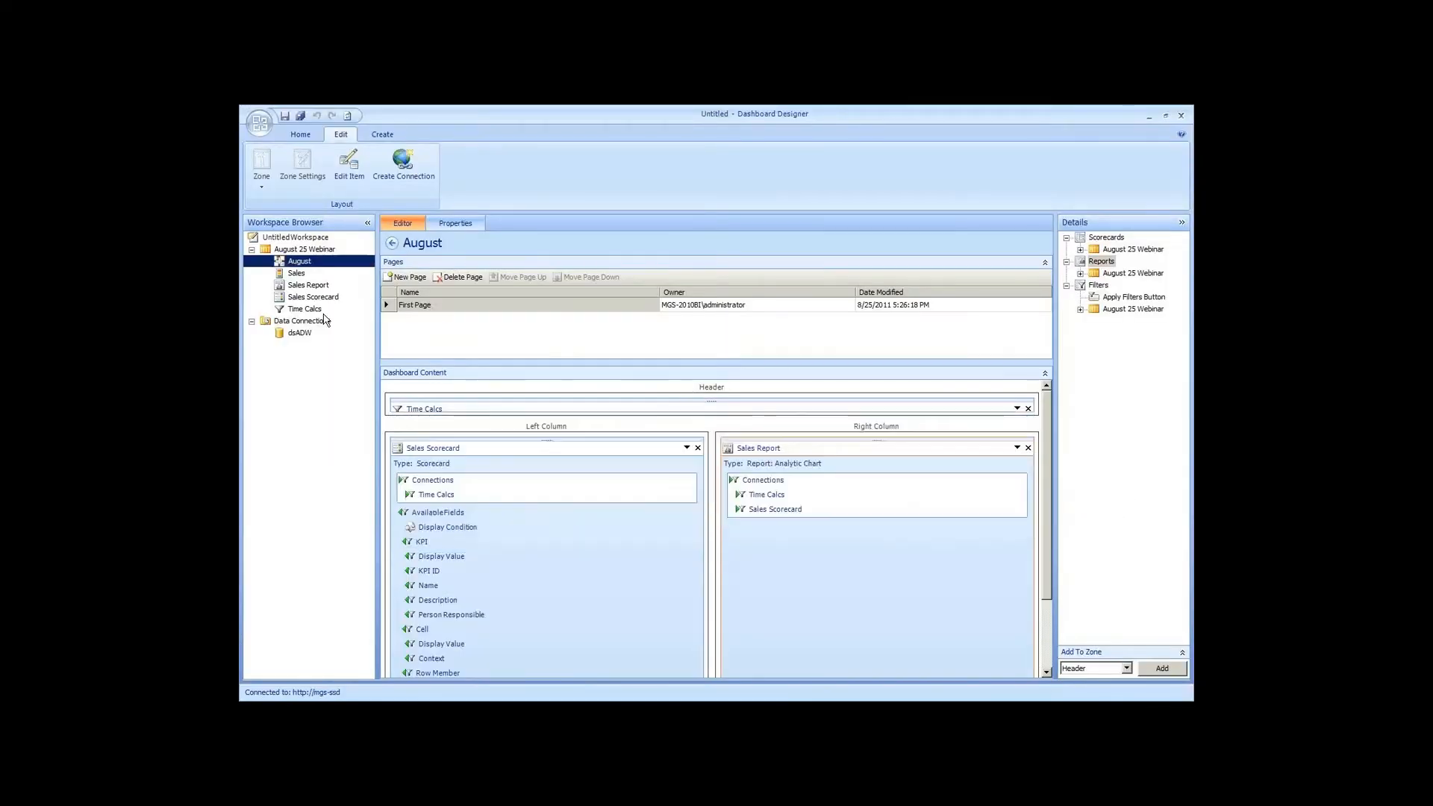
{"action": "left_click", "coordinate": [315, 286]}
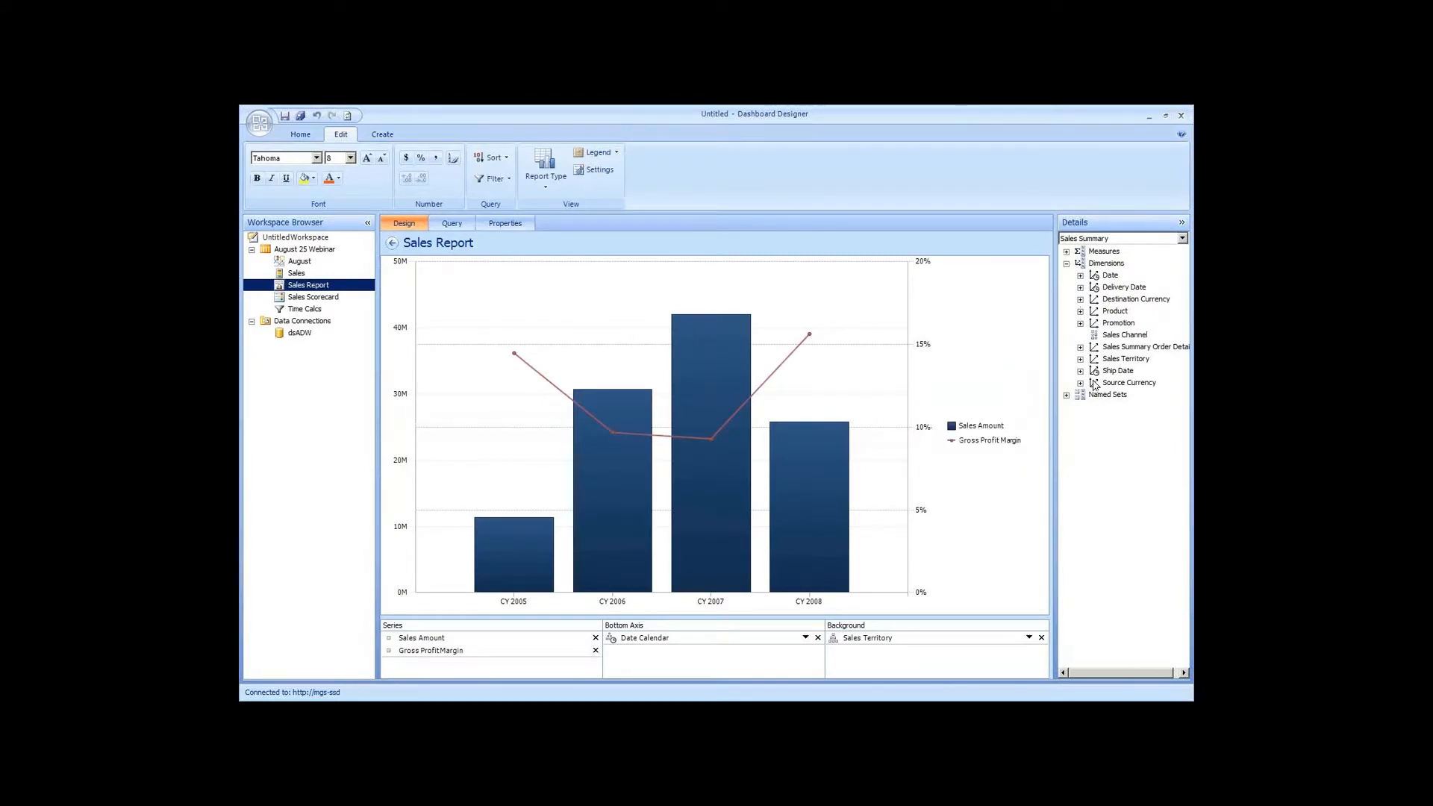
{"action": "left_click", "coordinate": [1080, 310]}
{"action": "left_click", "coordinate": [1143, 326]}
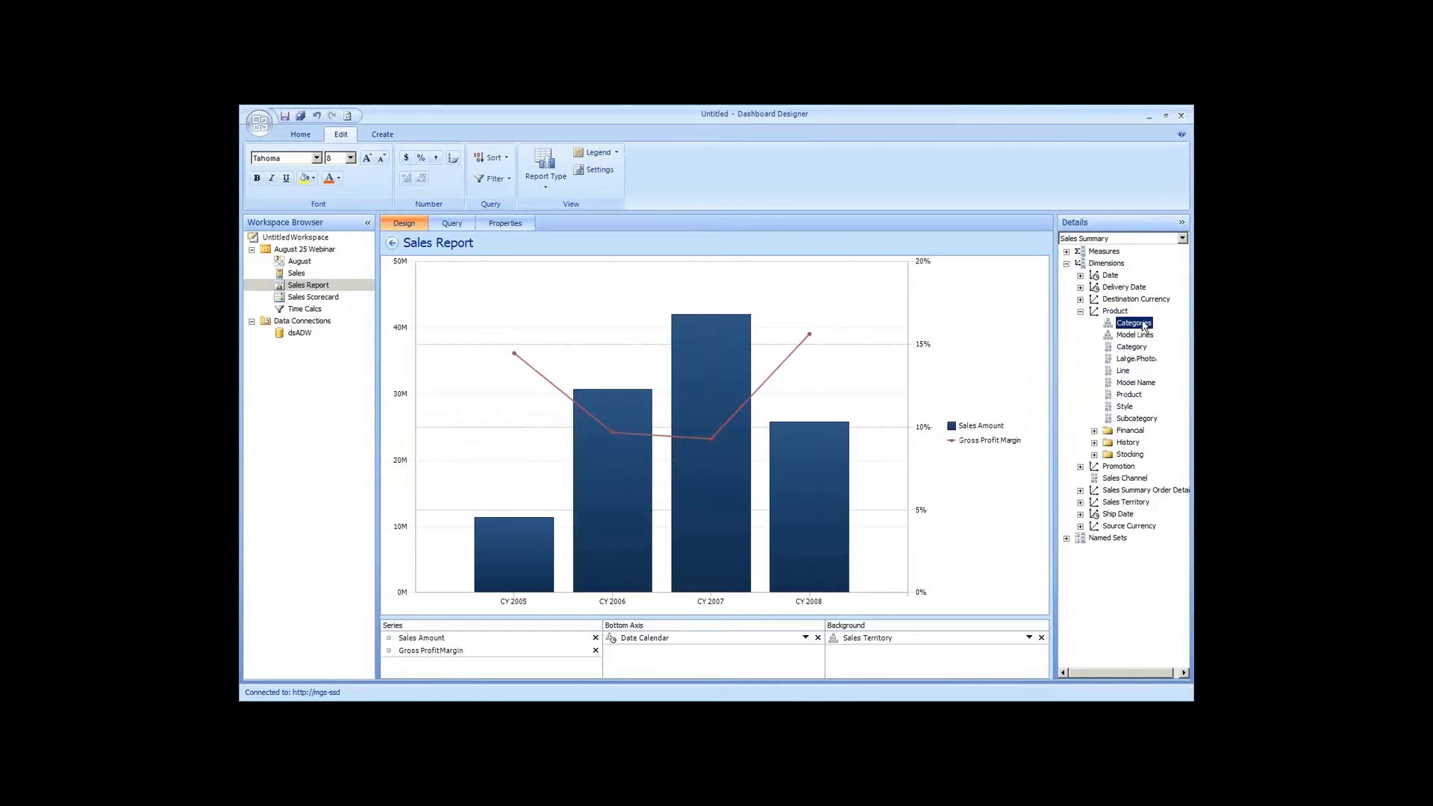
{"action": "left_click_drag", "start_coordinate": [1144, 327], "coordinate": [485, 638]}
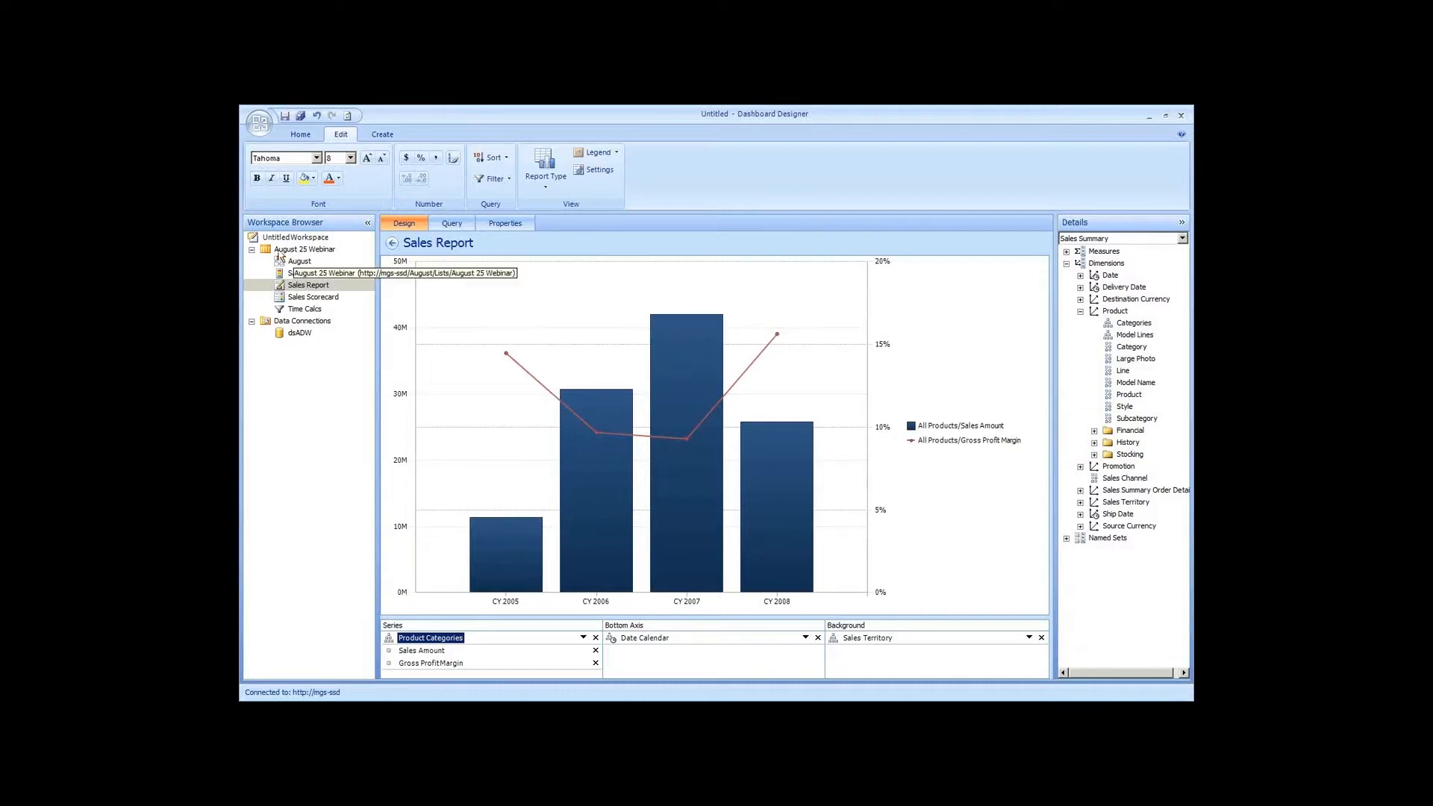
{"action": "right_click", "coordinate": [315, 288]}
{"action": "left_click", "coordinate": [369, 376]}
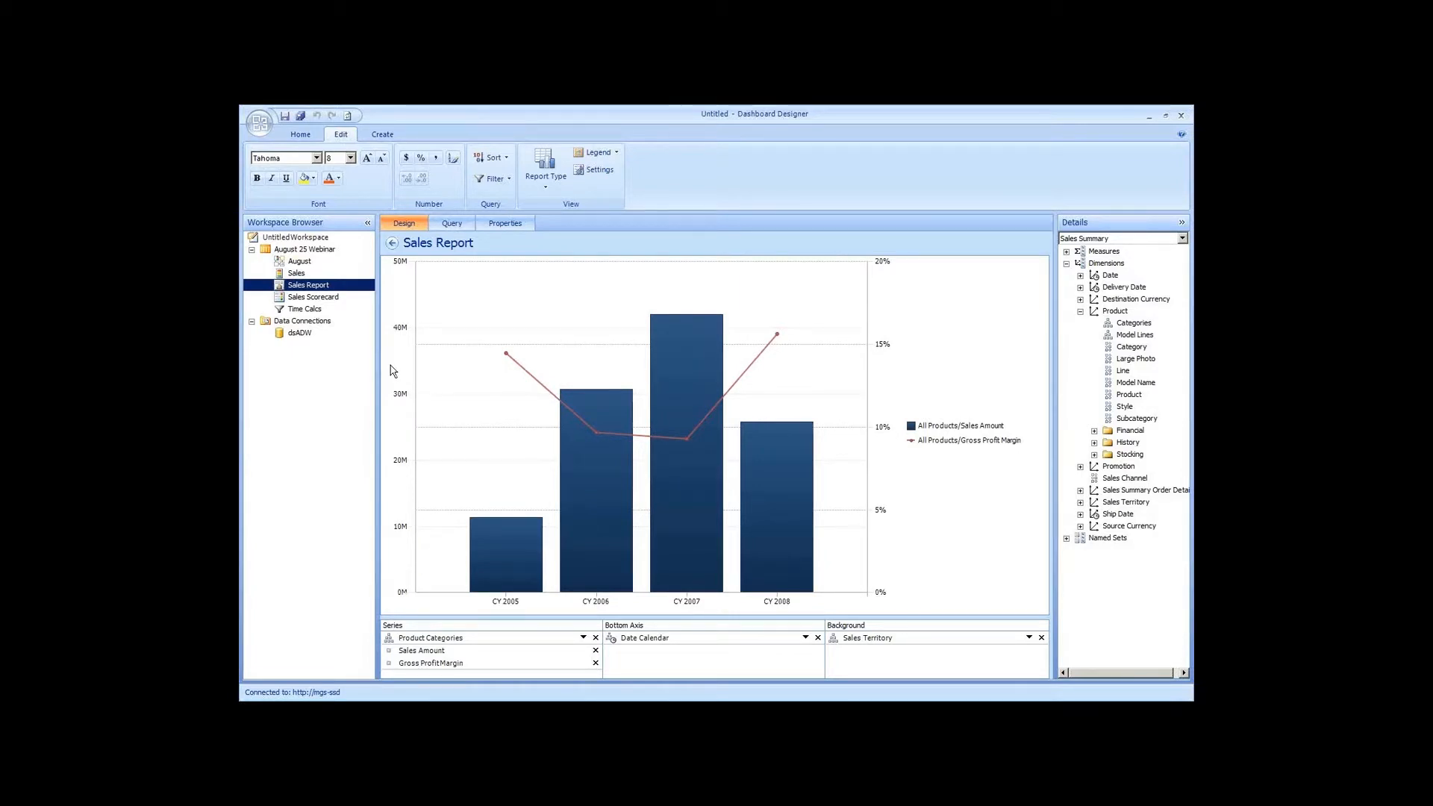
In the August dashboard, connect the Sales Scorecard to the Sales Report's Product Categories, using Member Column : Member Unique Name as the source value
{"action": "left_click", "coordinate": [299, 262]}
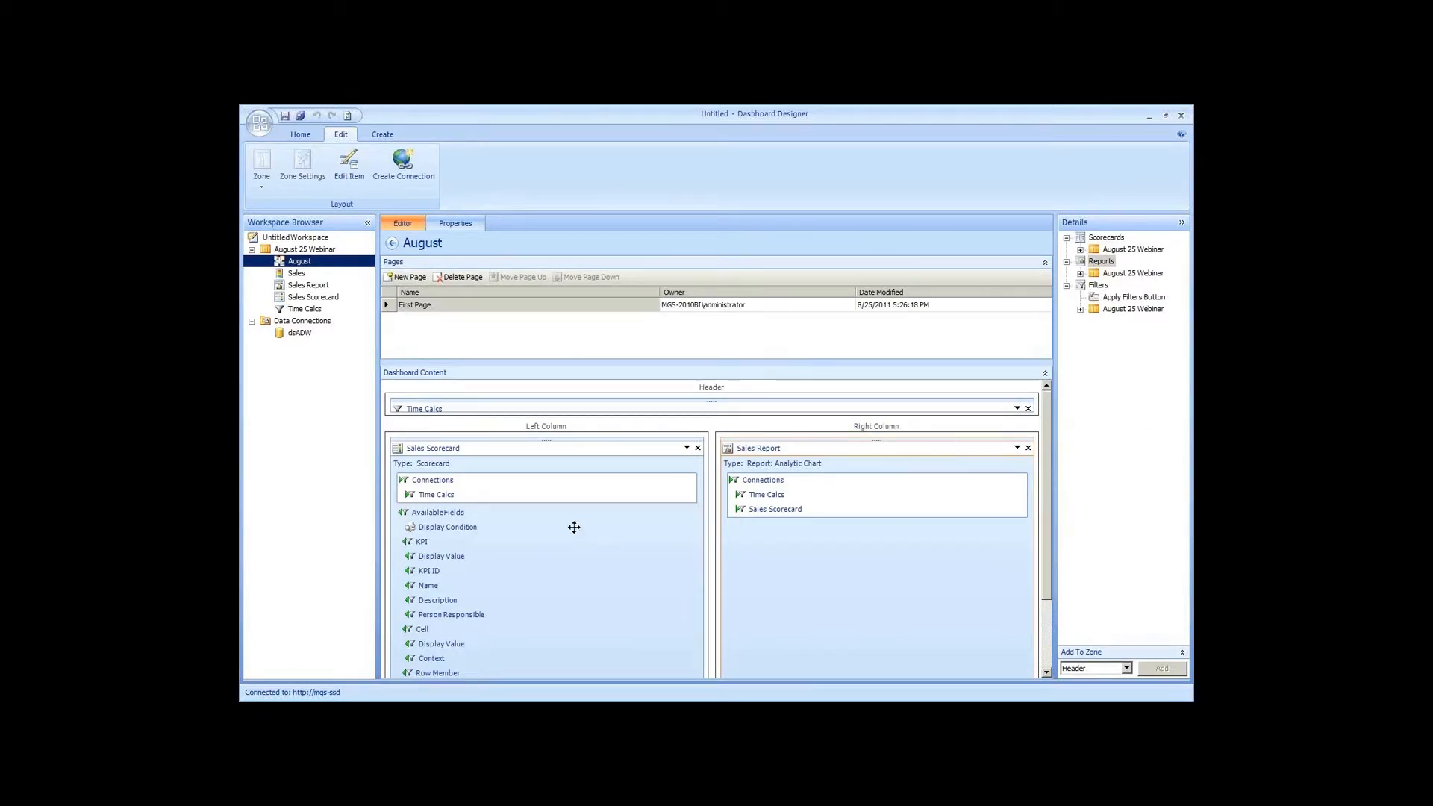
{"action": "left_click_drag", "start_coordinate": [1048, 488], "coordinate": [1050, 543]}
{"action": "left_click_drag", "start_coordinate": [1047, 603], "coordinate": [1043, 644]}
{"action": "scroll", "coordinate": [450, 578], "scroll_direction": "up", "scroll_amount": 1}
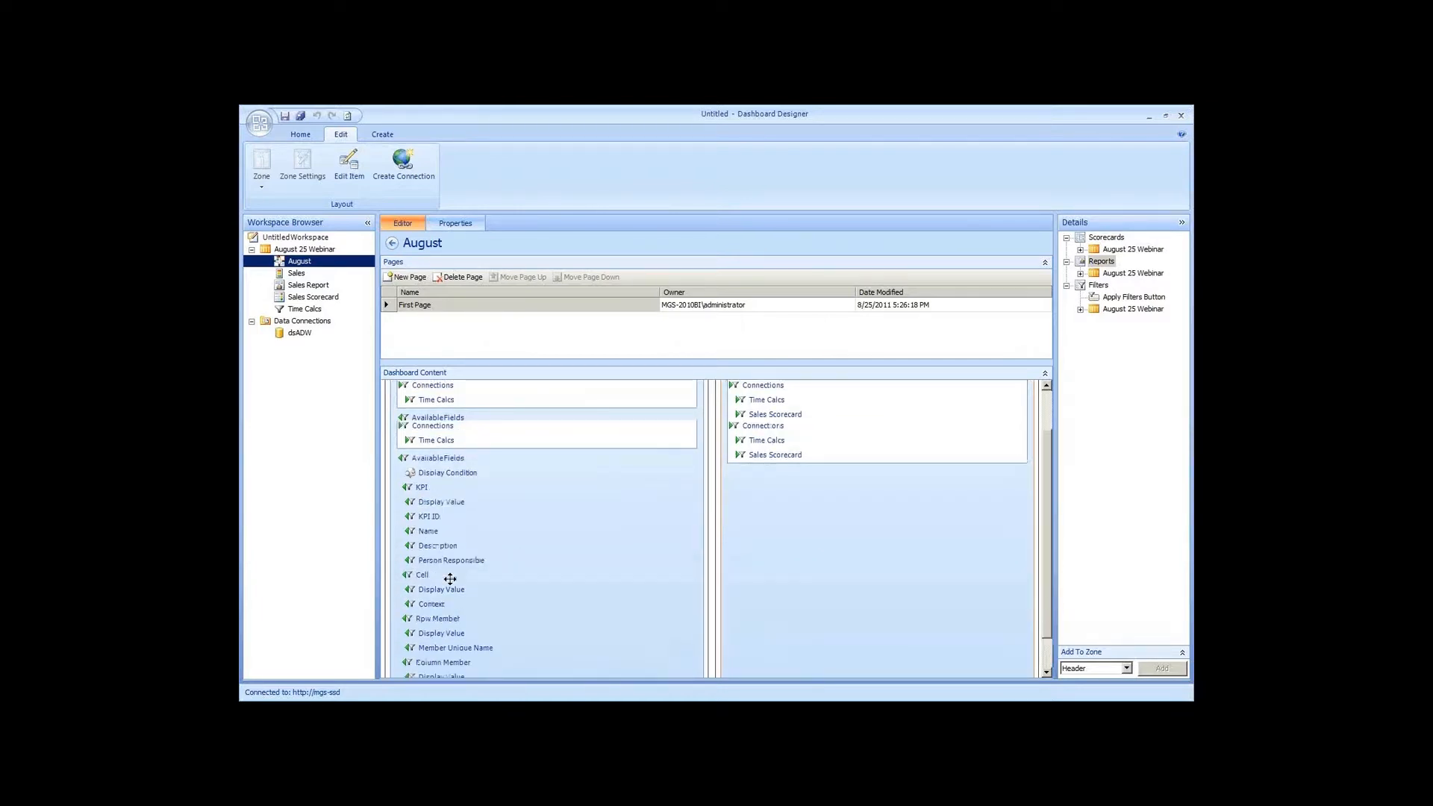
{"action": "left_click_drag", "start_coordinate": [438, 653], "coordinate": [783, 518]}
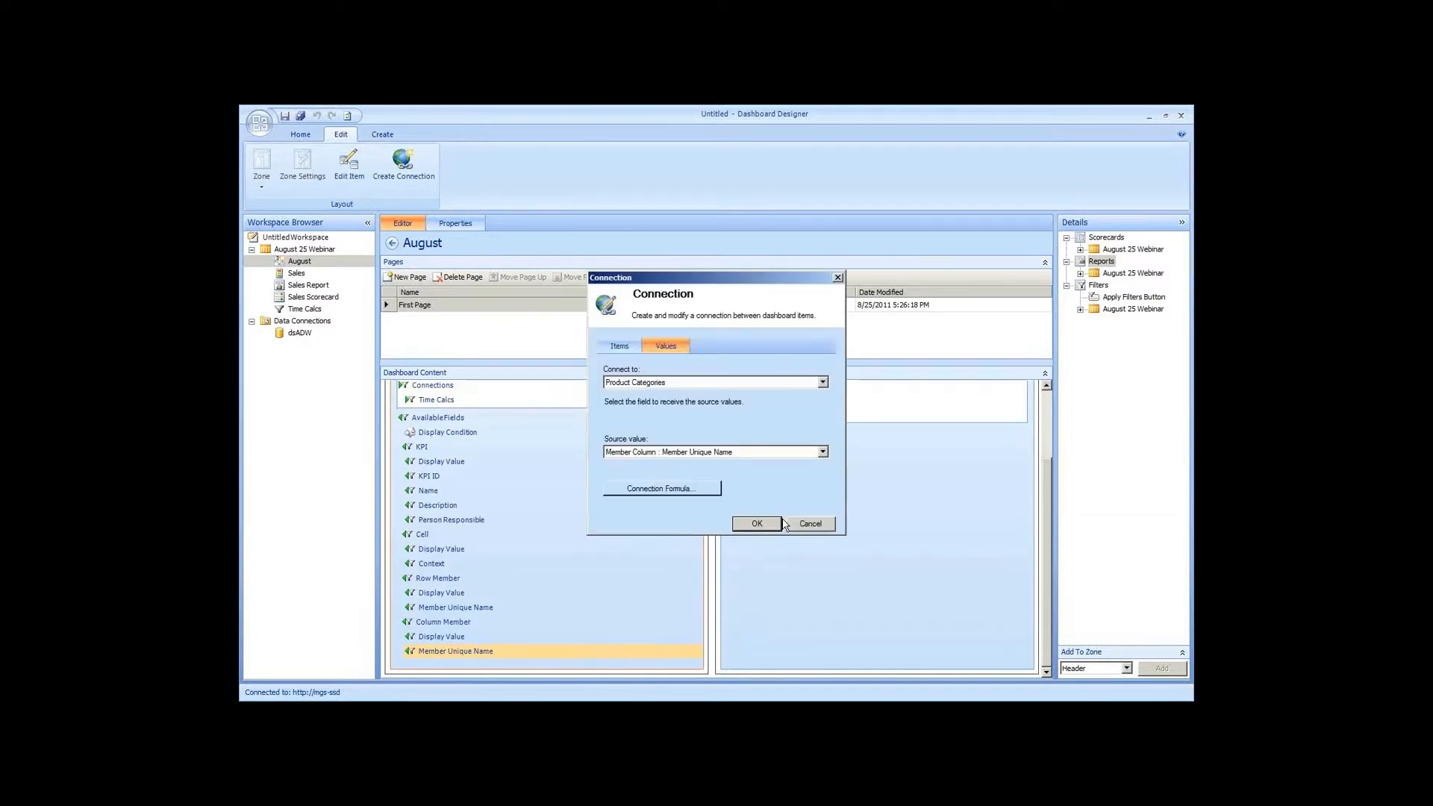
{"action": "left_click", "coordinate": [660, 382]}
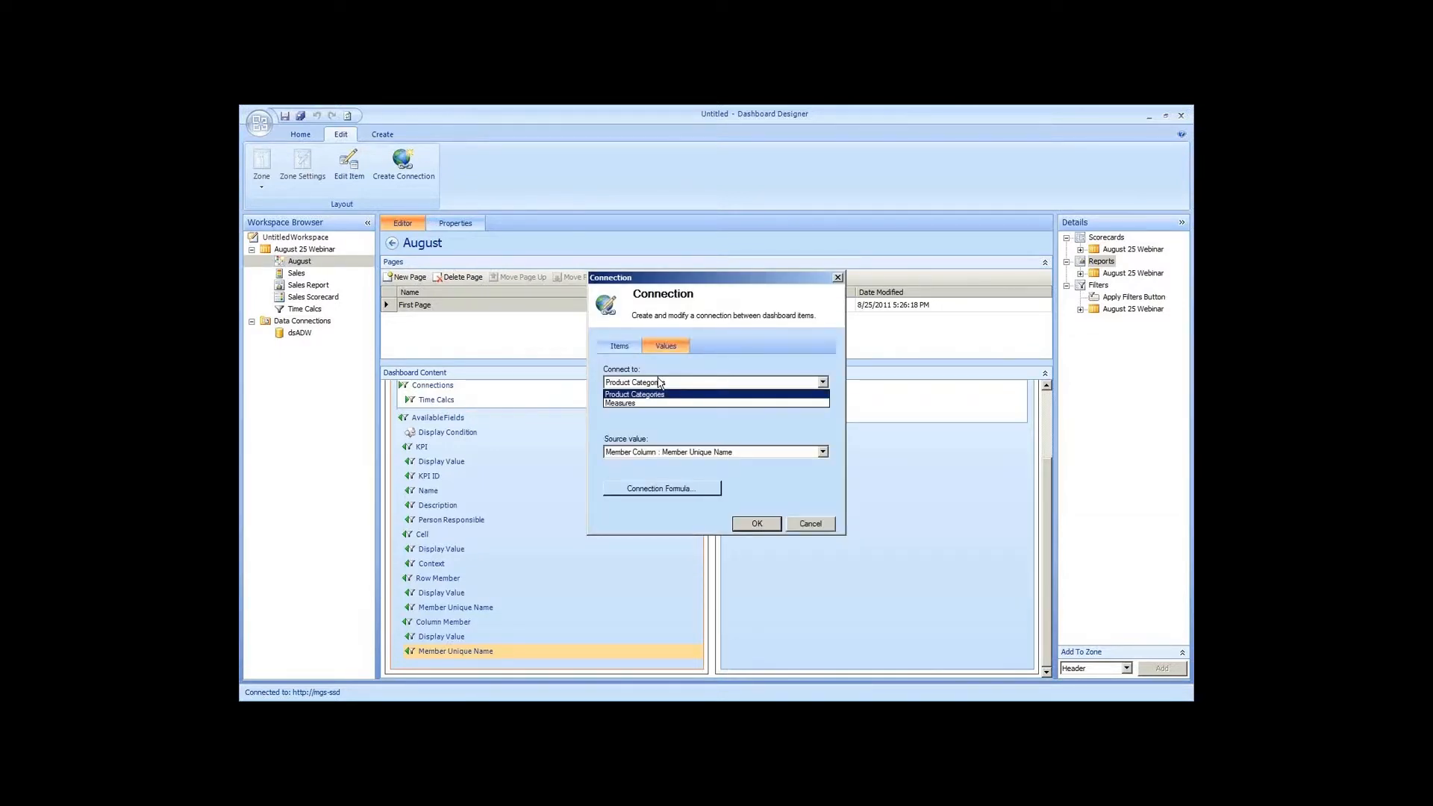
Connect the scorecard's column member unique name to Product Categories, with a connection formula returning the children of <<UniqueName>>
{"action": "left_click", "coordinate": [660, 382]}
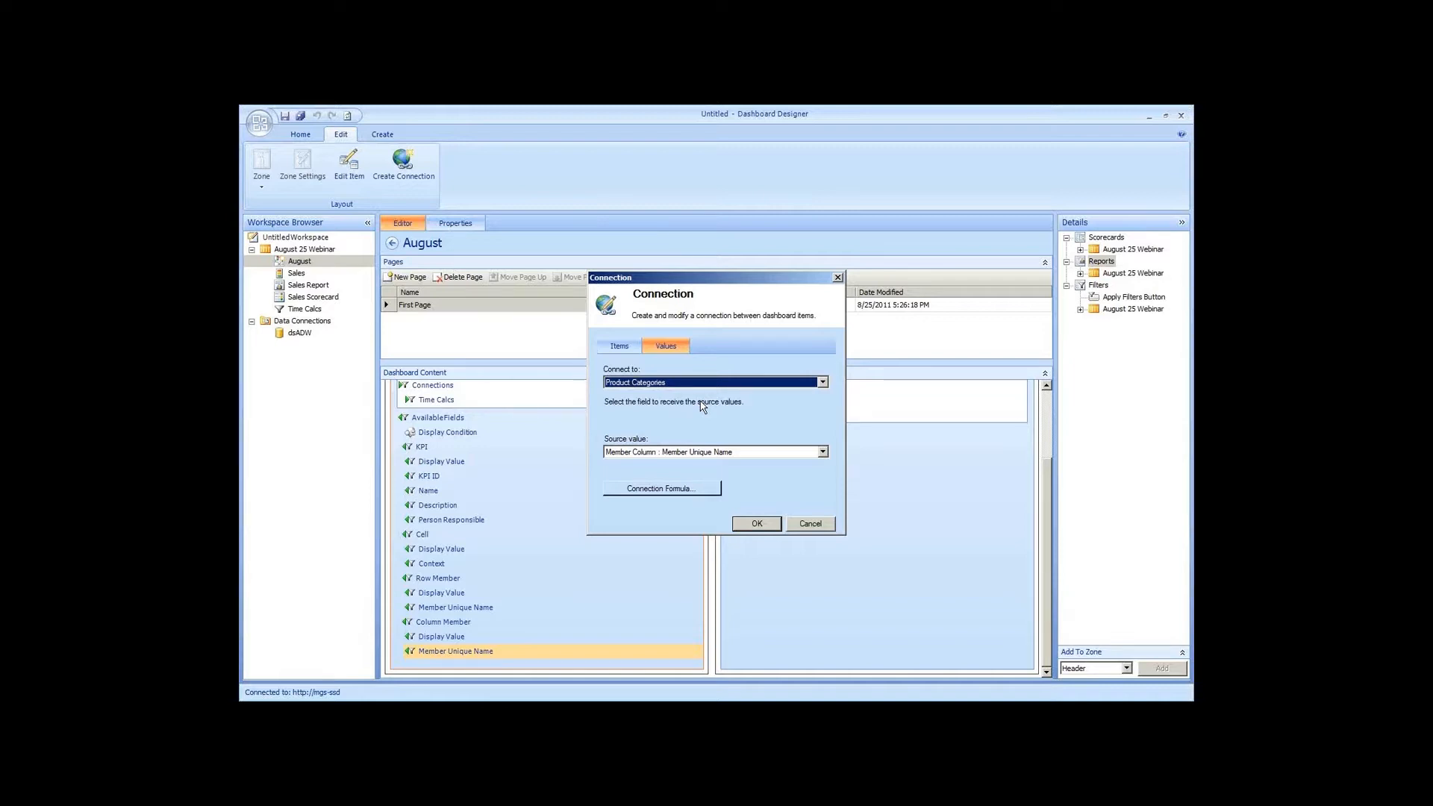
{"action": "left_click", "coordinate": [657, 490]}
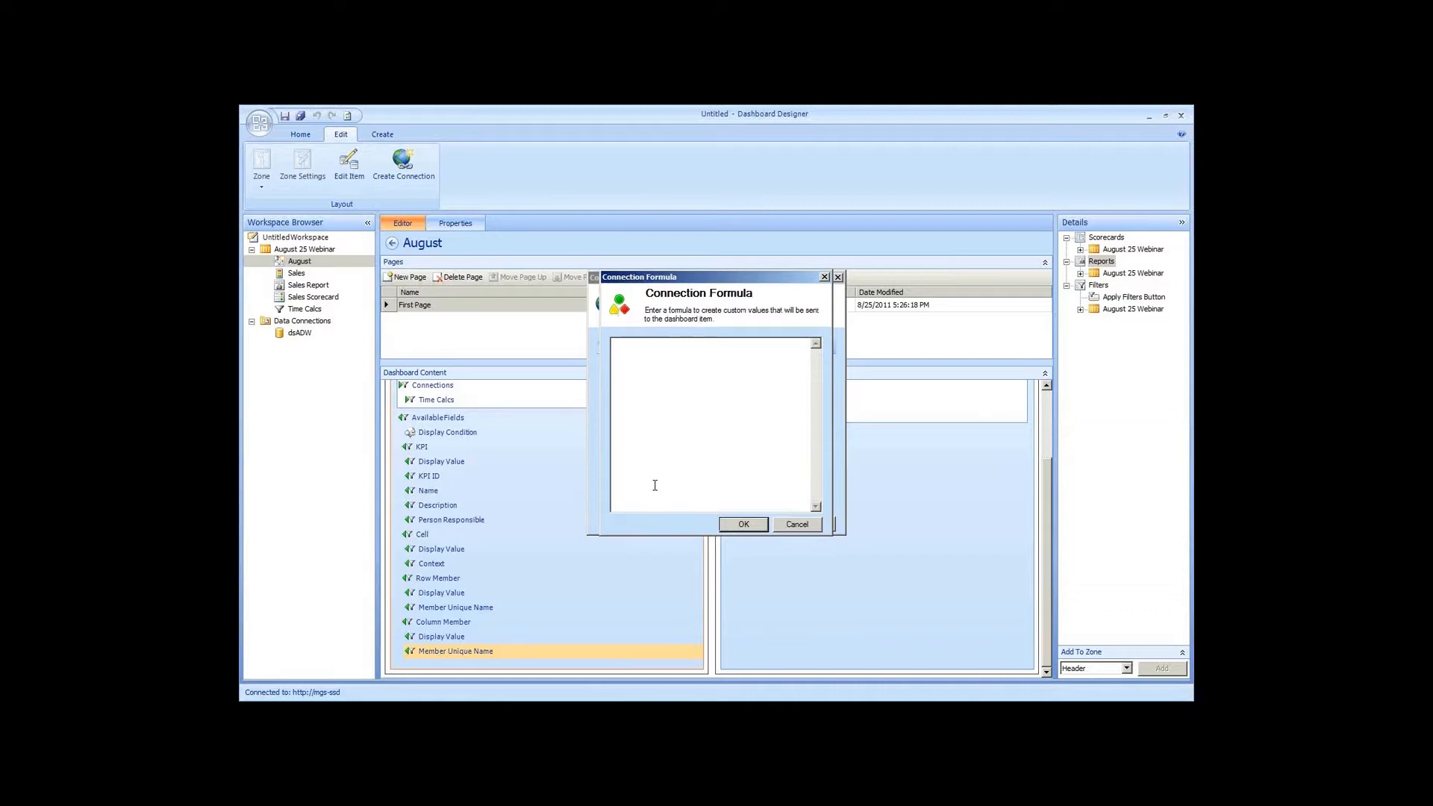
{"action": "type", "text": "<<UniqueName>>"}
{"action": "type", "text": ".Ch"}
{"action": "left_click", "coordinate": [755, 525]}
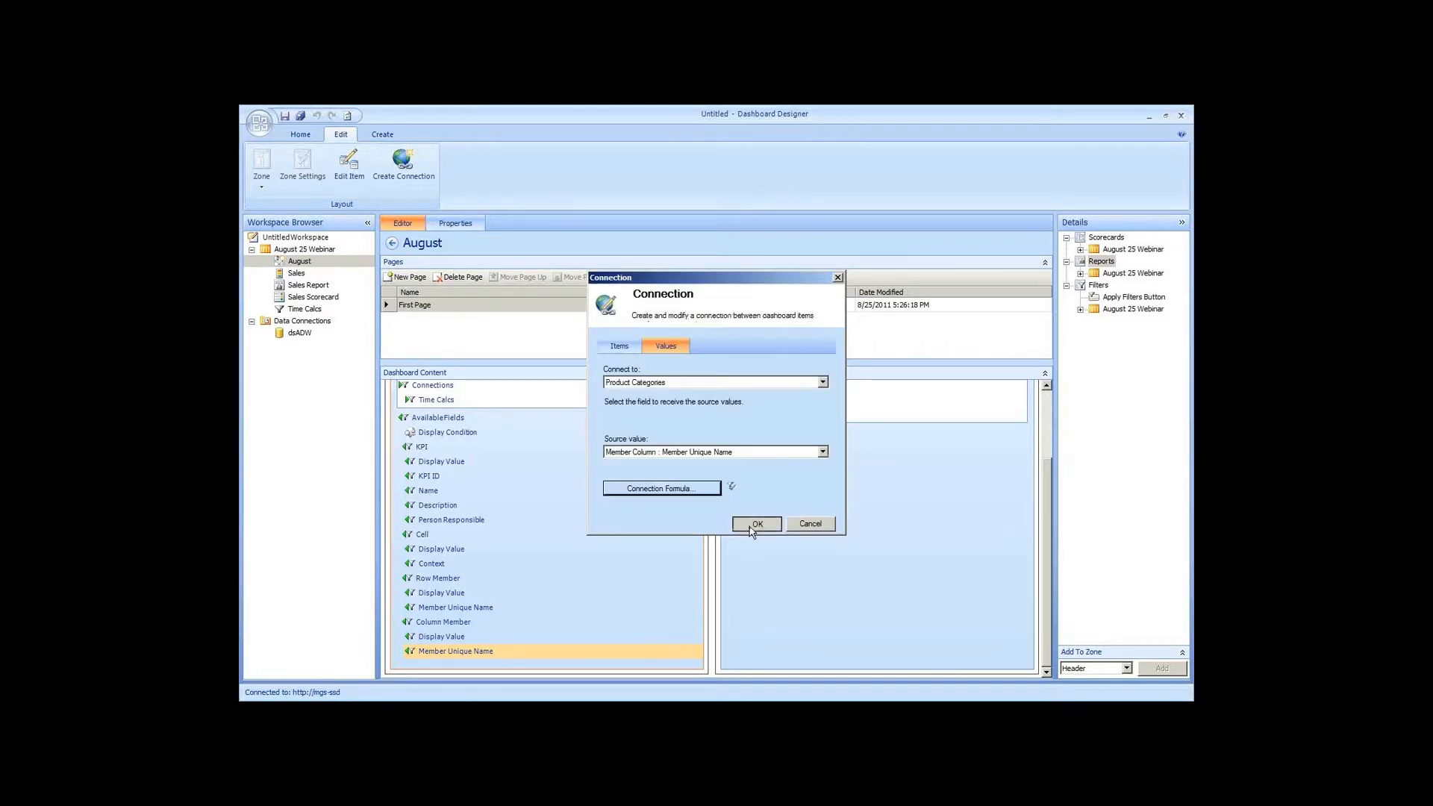
{"action": "left_click", "coordinate": [752, 527]}
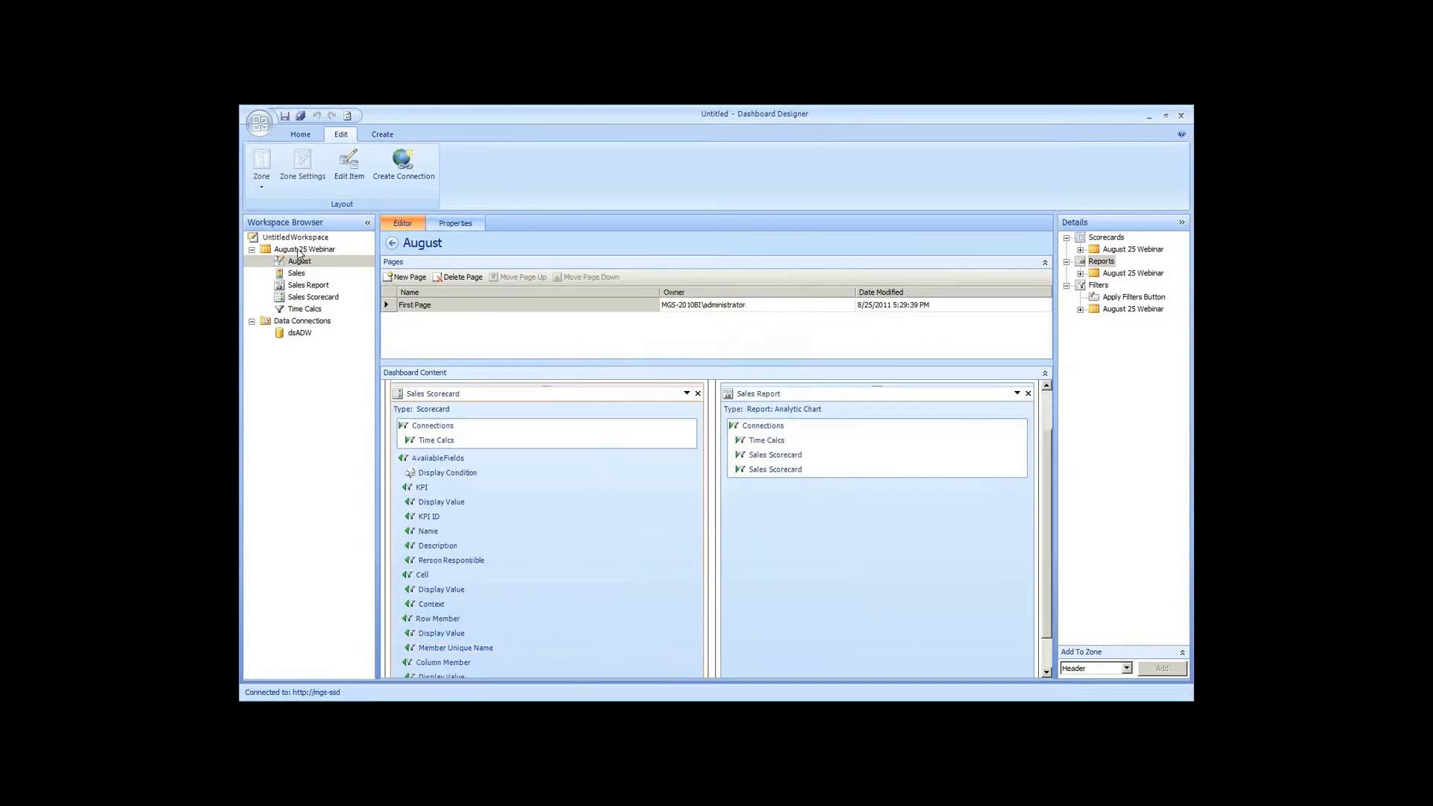
Deploy the August dashboard to SharePoint
{"action": "right_click", "coordinate": [299, 261]}
{"action": "left_click", "coordinate": [329, 358]}
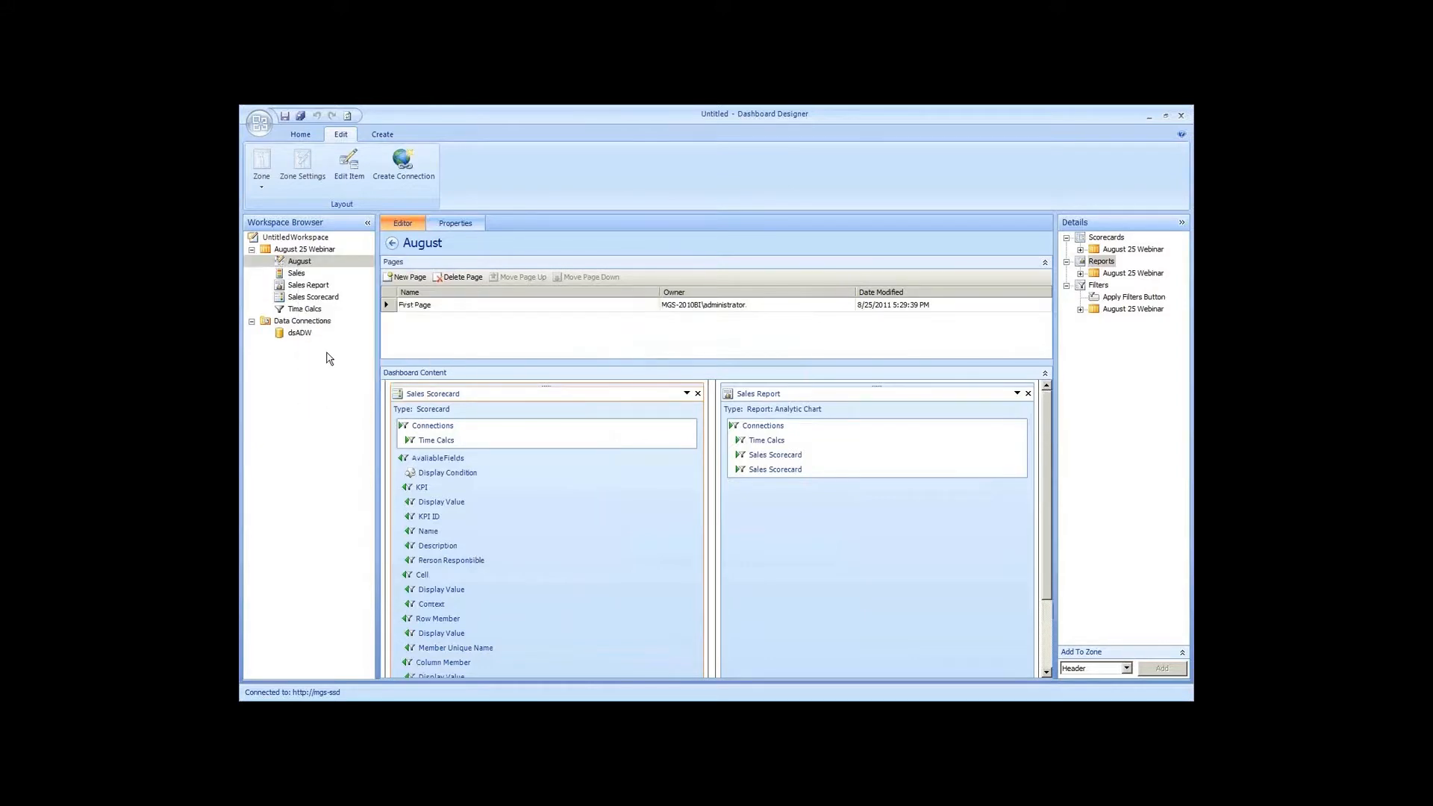
{"action": "right_click", "coordinate": [343, 261]}
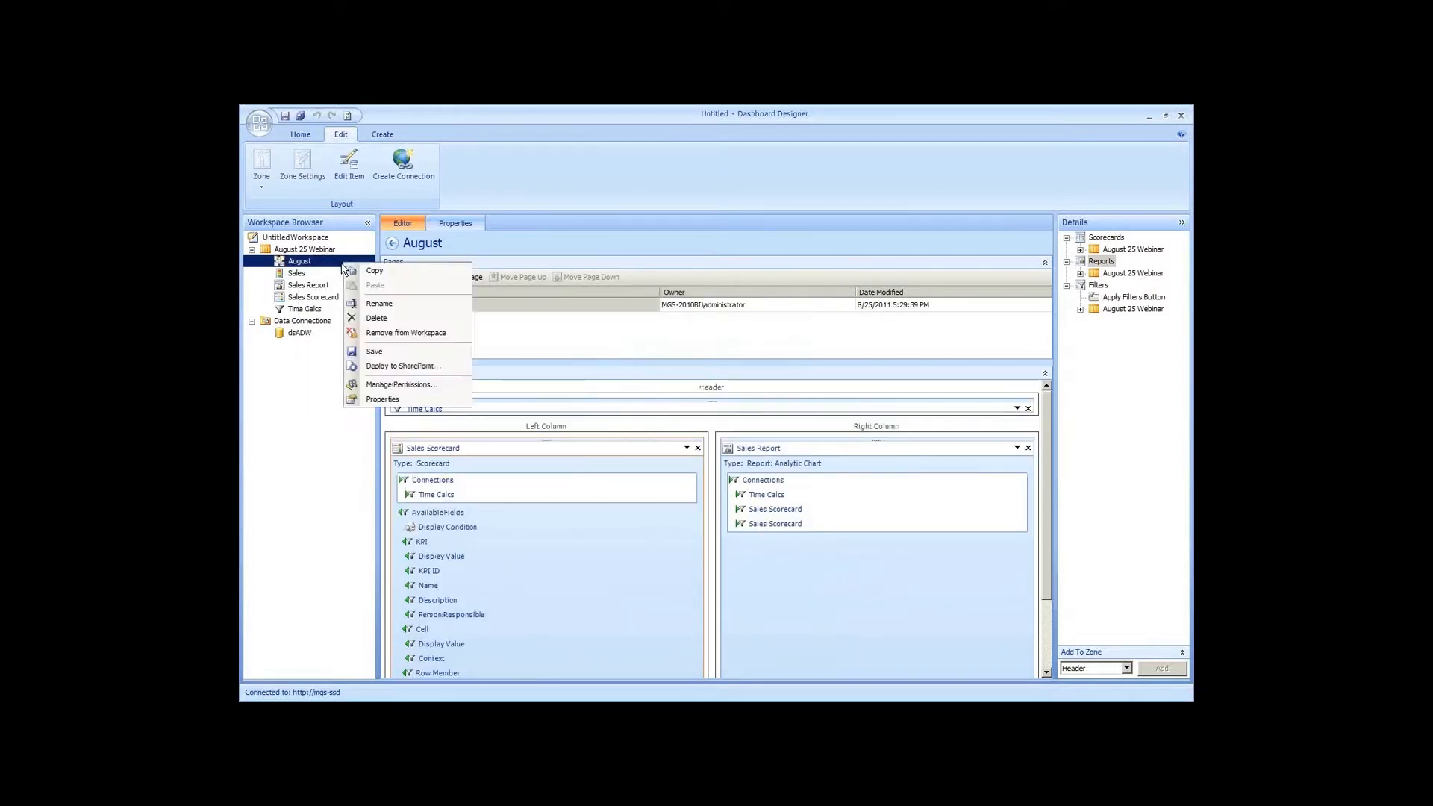
{"action": "left_click", "coordinate": [415, 366]}
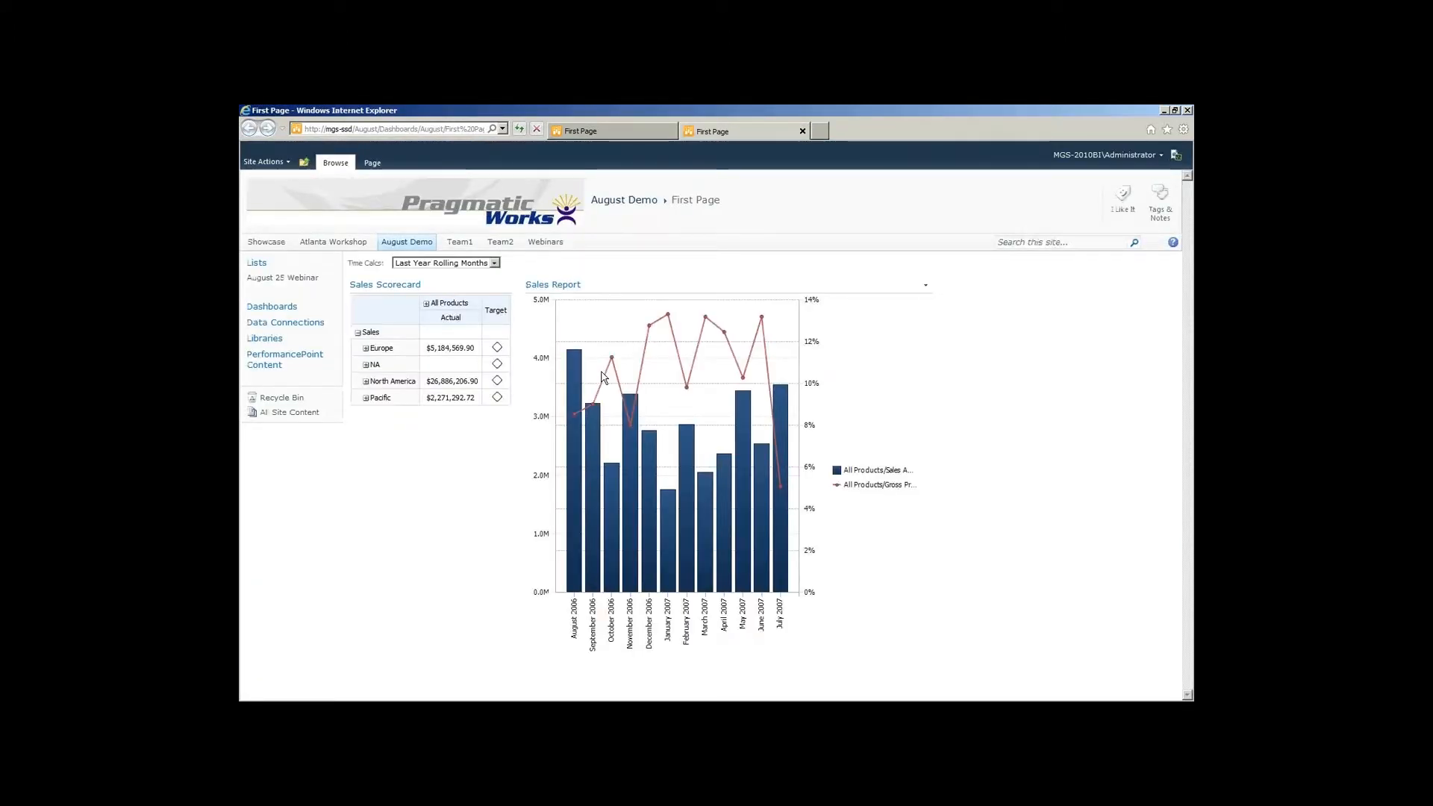
Filter the Sales Report by North America's All Products value and expand All Products in the Sales Scorecard
{"action": "left_click", "coordinate": [462, 384]}
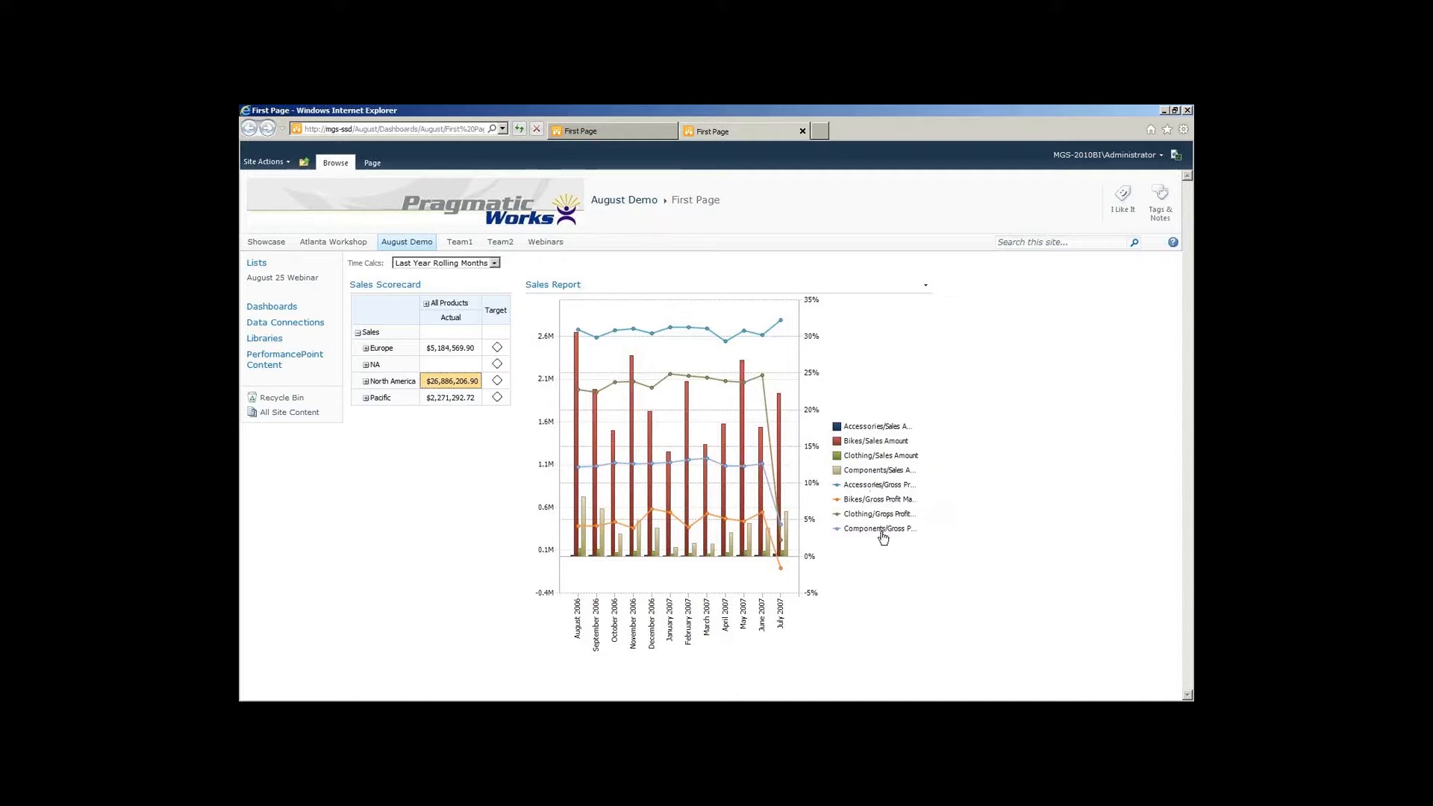
{"action": "mouse_move", "coordinate": [678, 333]}
{"action": "mouse_move", "coordinate": [578, 357]}
{"action": "left_click", "coordinate": [426, 304]}
Filter the Sales Report by Europe's Bikes value and drill into the July 2007 Touring Bikes bar
{"action": "left_click", "coordinate": [565, 363]}
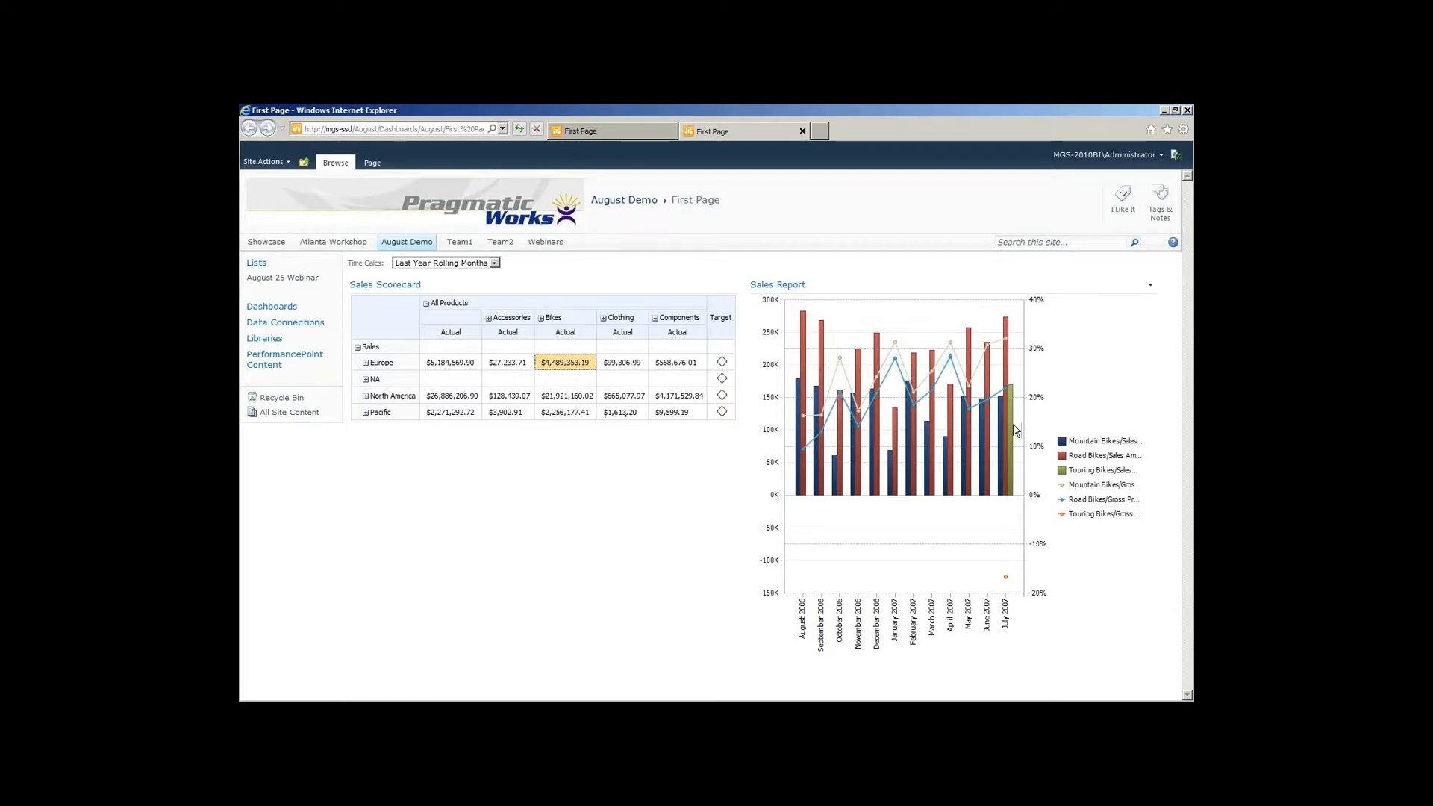
{"action": "mouse_move", "coordinate": [1011, 431]}
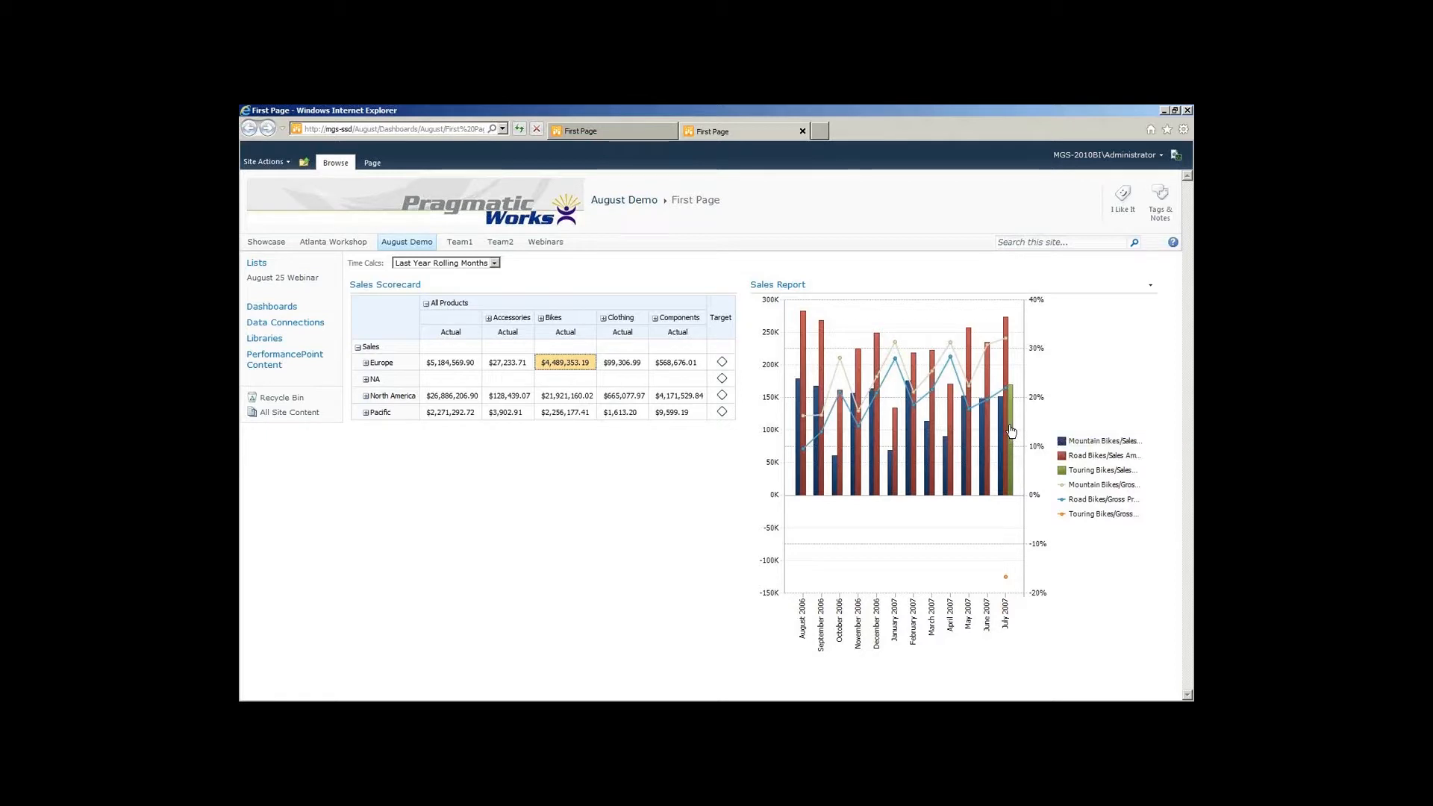
{"action": "left_click", "coordinate": [1011, 430]}
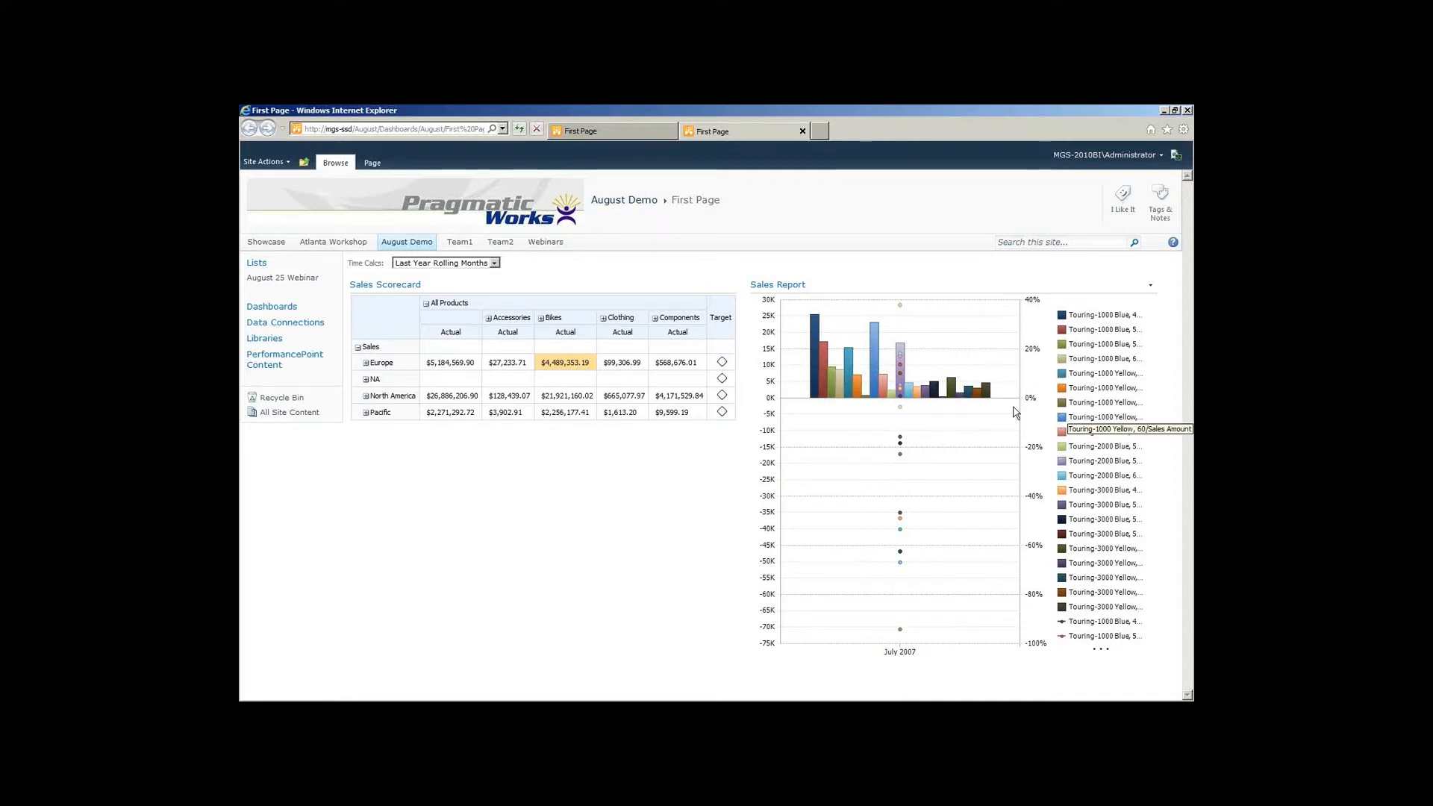
Filter the Sales Report by North America's Bikes value and open a decomposition tree for July 2007 Touring Bikes sales
{"action": "left_click", "coordinate": [554, 400]}
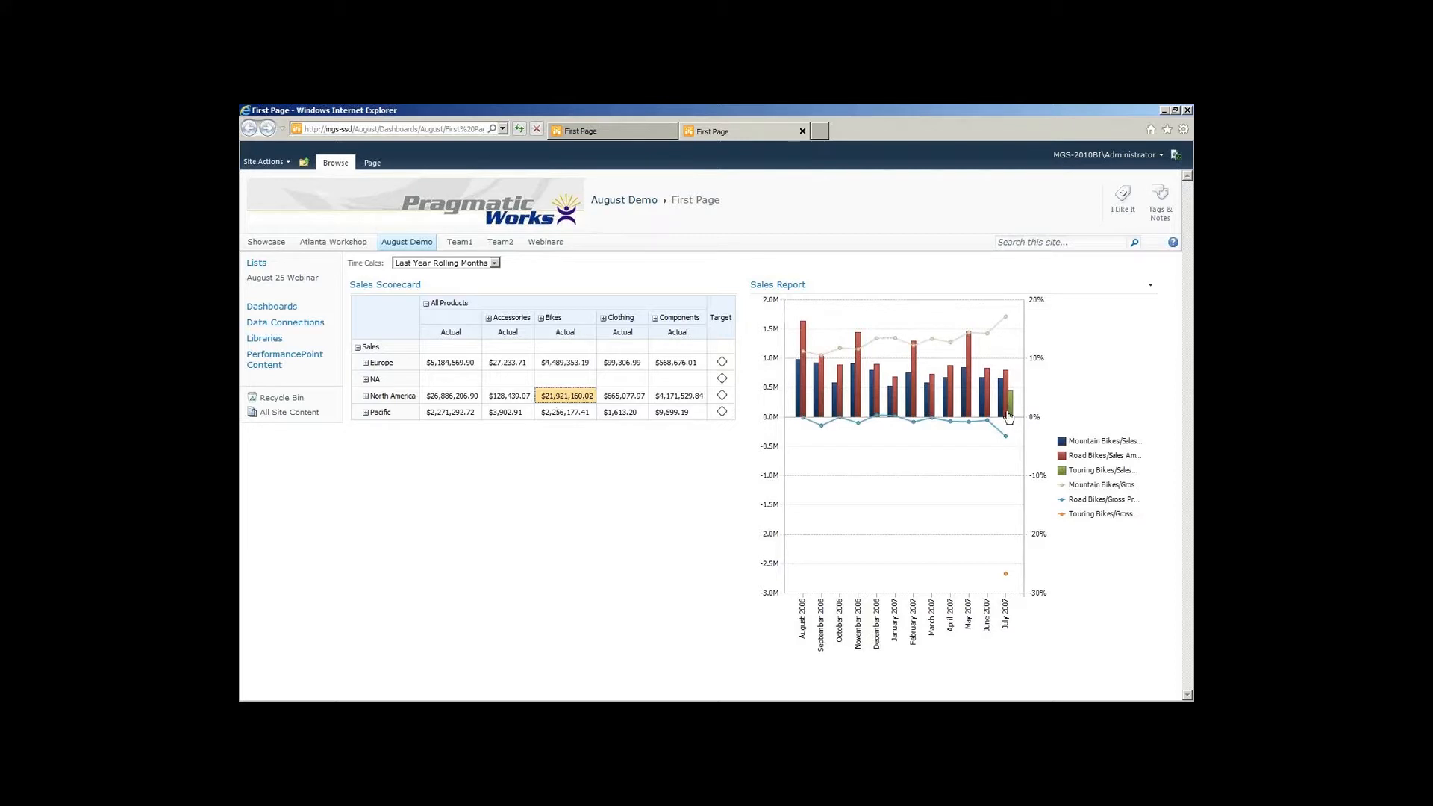
{"action": "mouse_move", "coordinate": [1012, 414]}
{"action": "right_click", "coordinate": [1012, 405]}
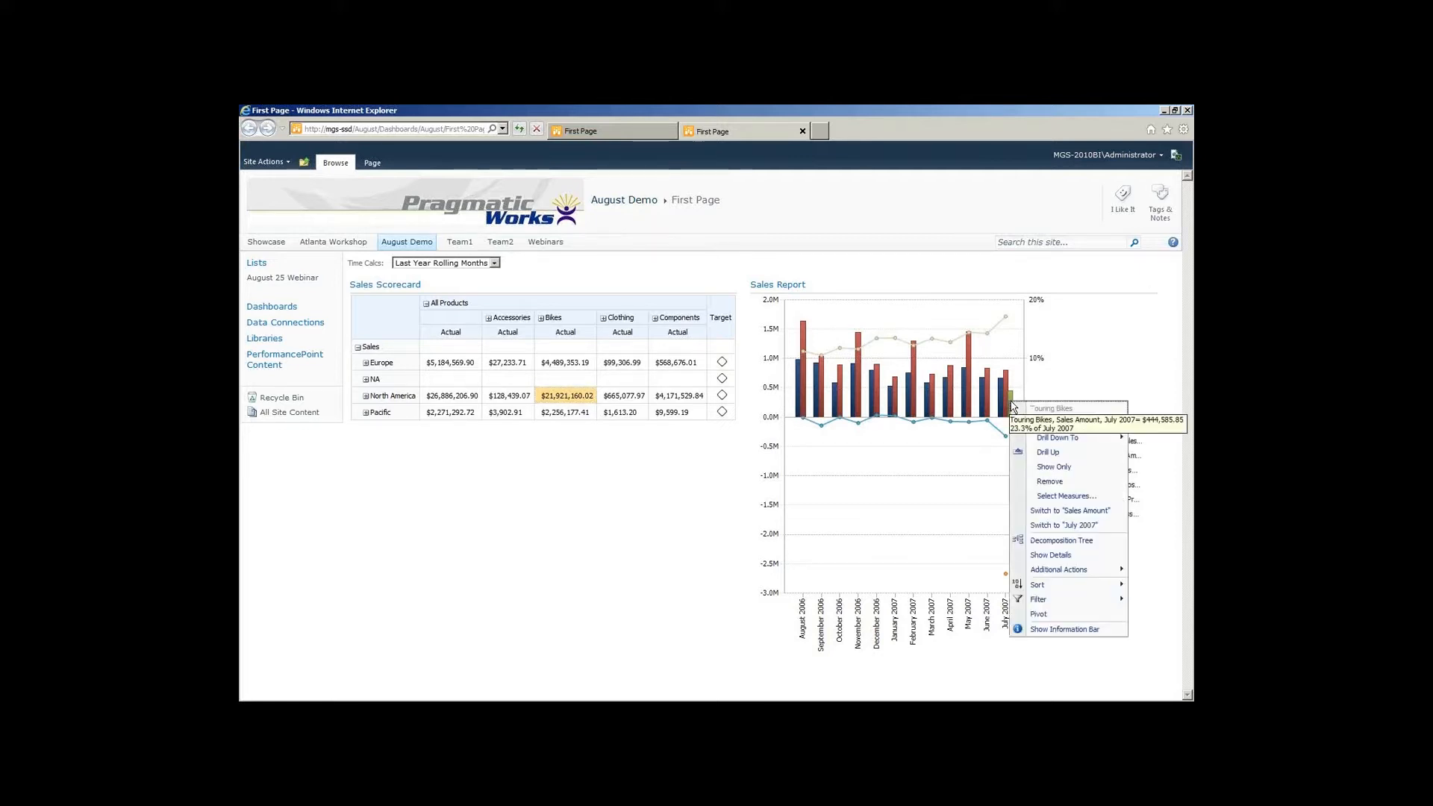
{"action": "left_click", "coordinate": [1079, 547]}
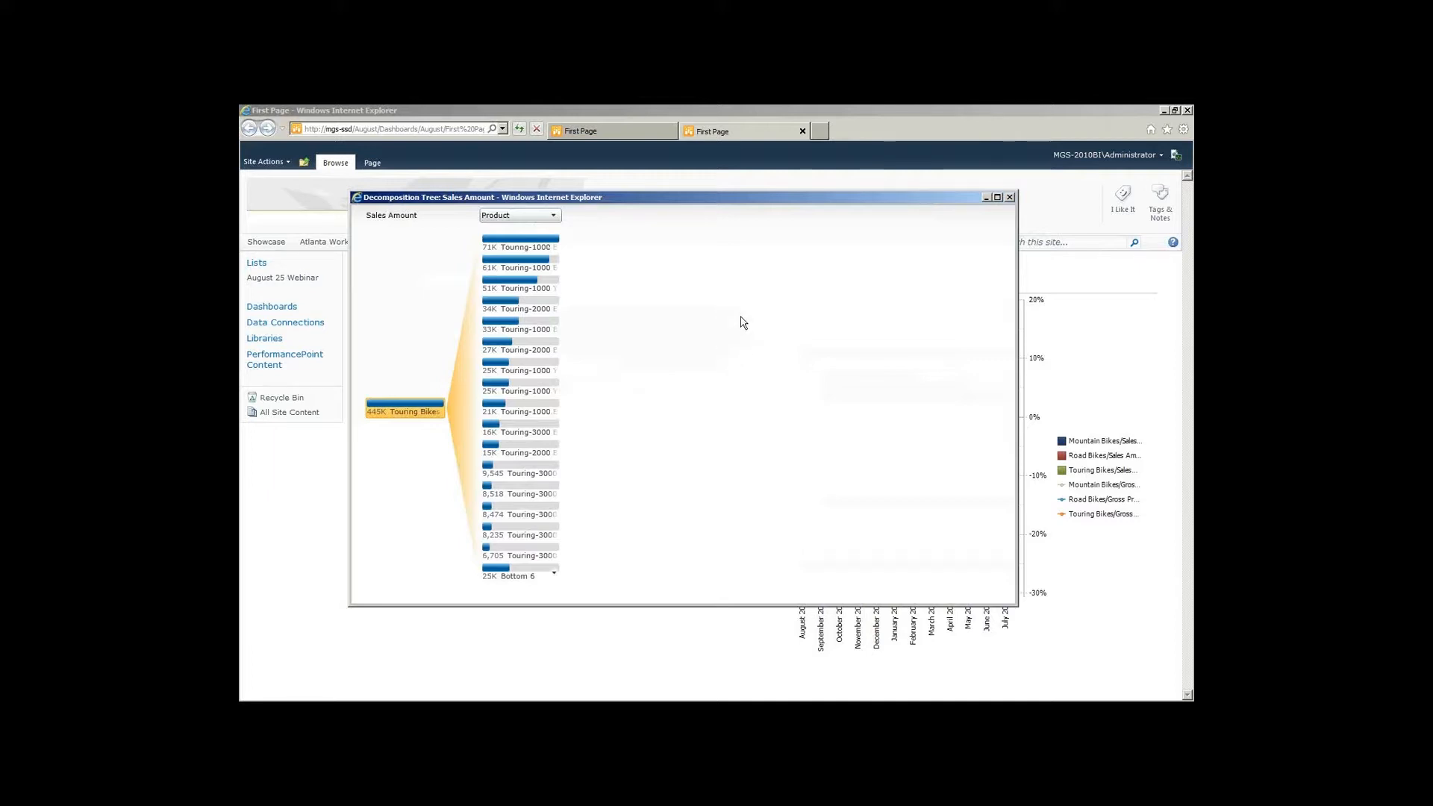
Expand Touring-1000 Blue, 60 in the decomposition tree to the Date level of the Calendar hierarchy
{"action": "mouse_move", "coordinate": [536, 247]}
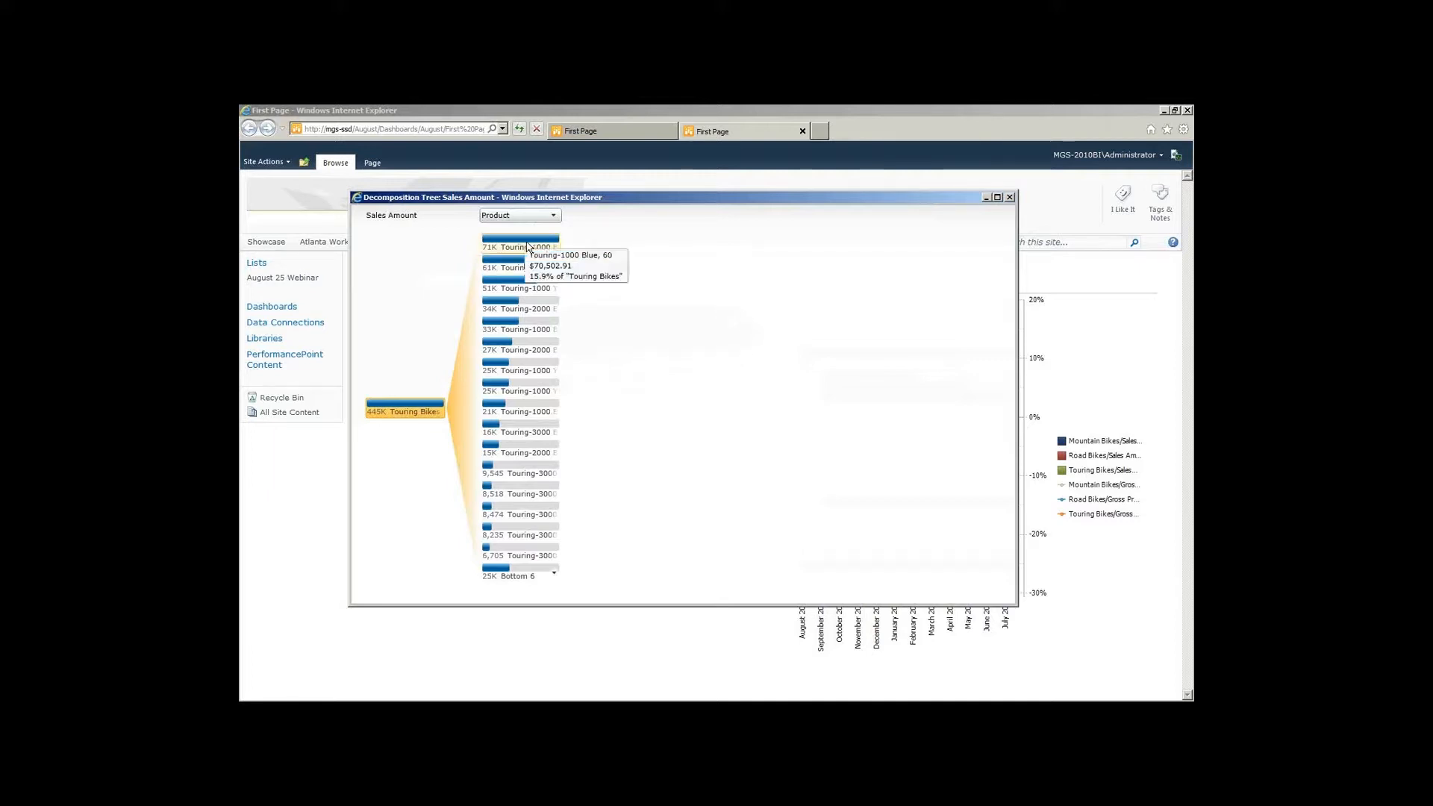
{"action": "left_click", "coordinate": [542, 247]}
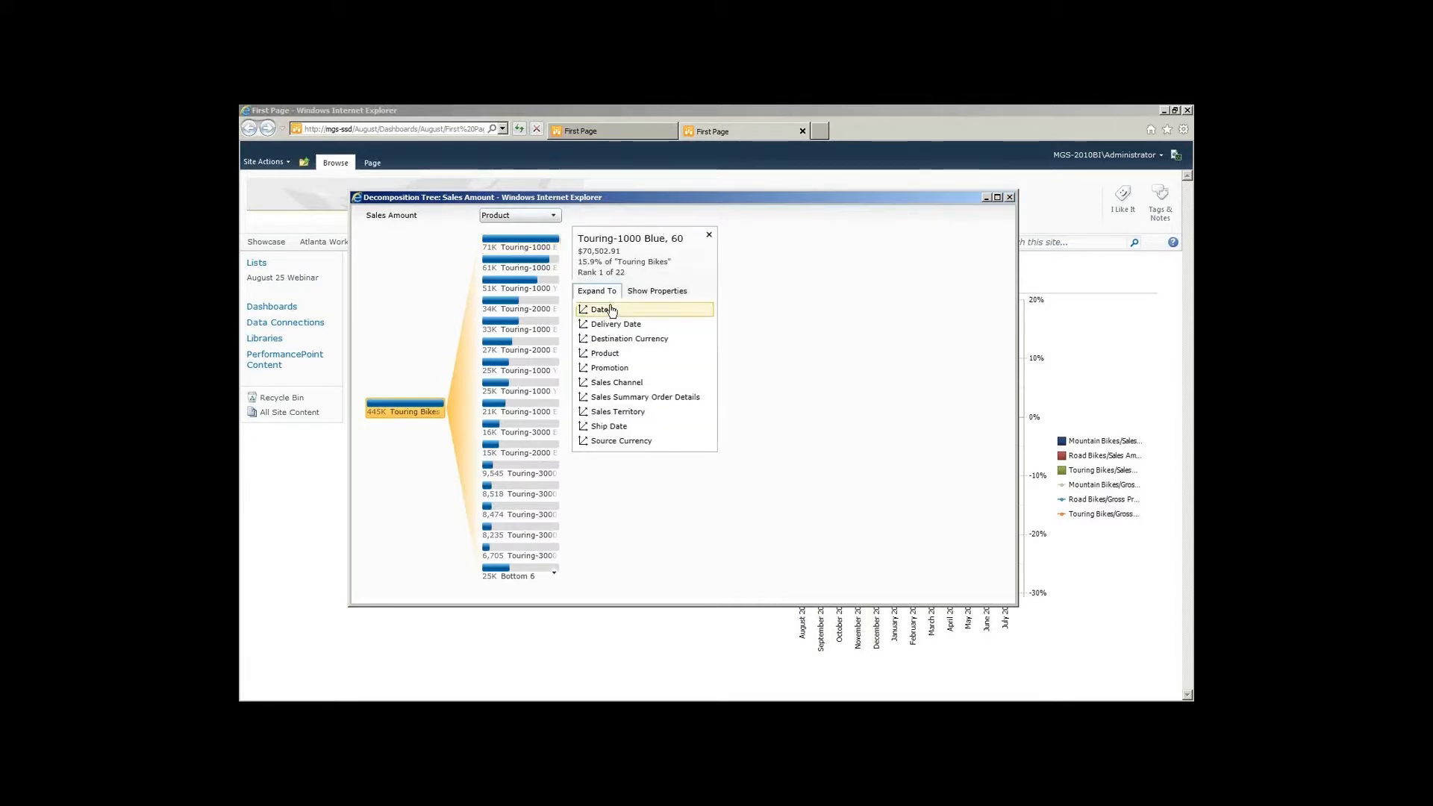
{"action": "left_click", "coordinate": [605, 312]}
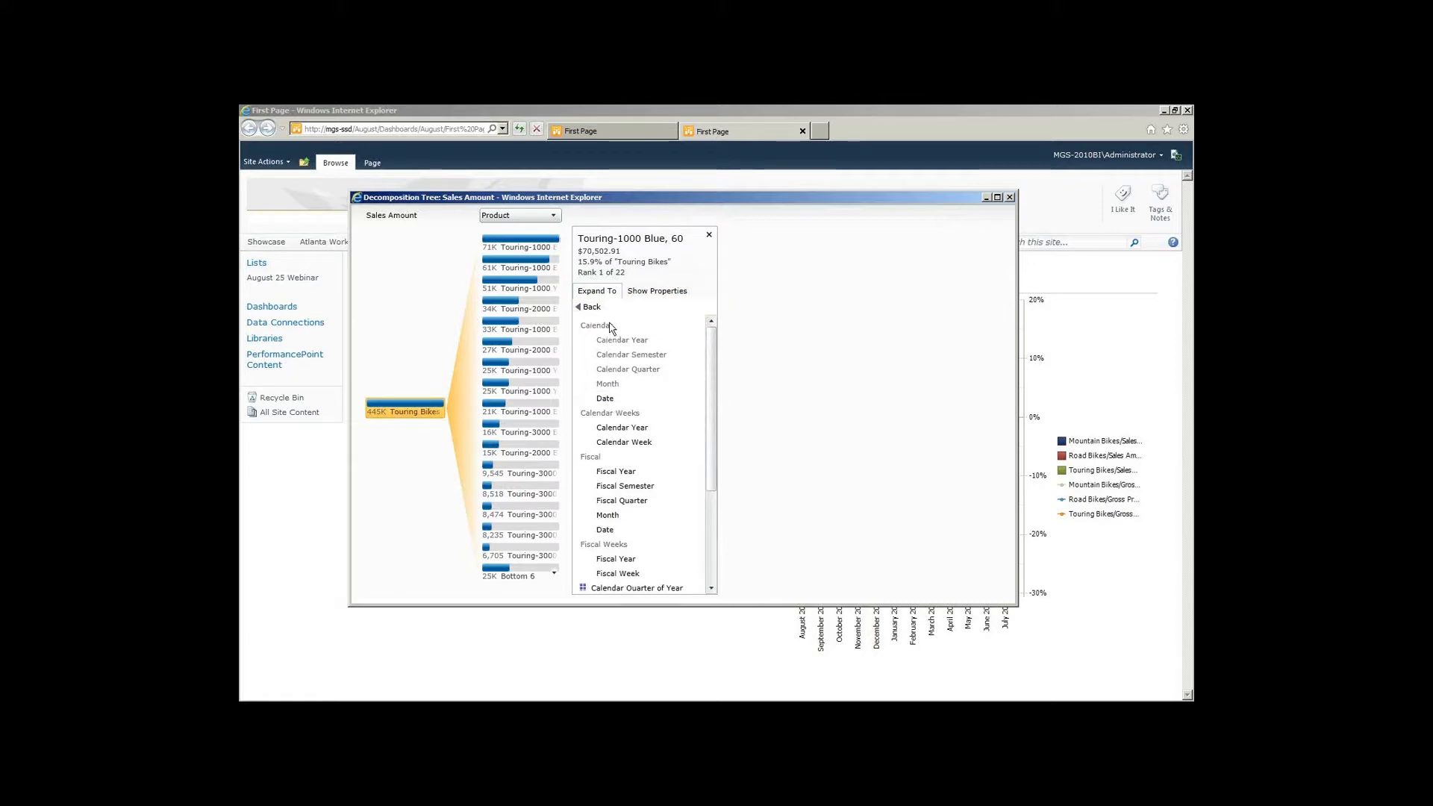
{"action": "left_click", "coordinate": [606, 400]}
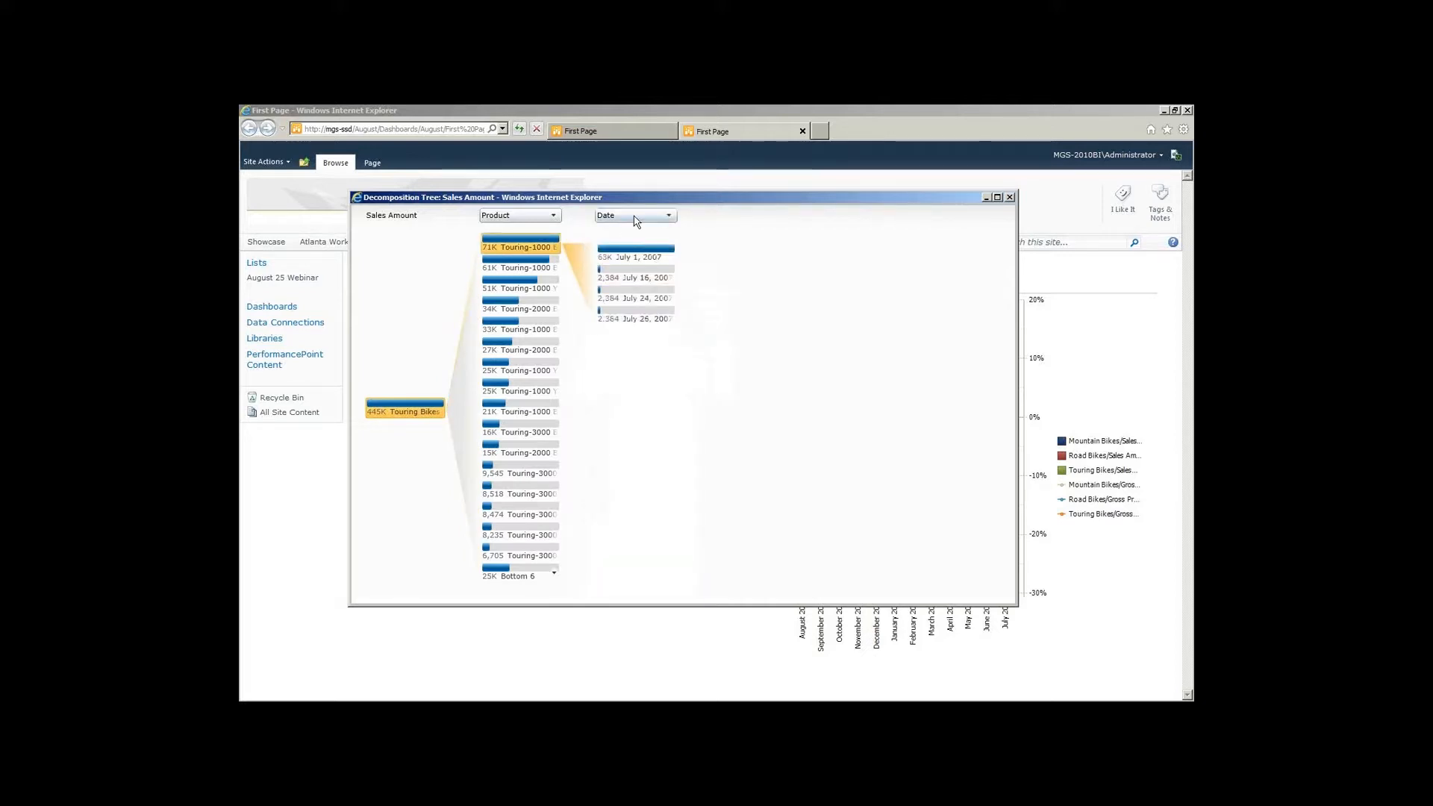
Expand July 1, 2007 in the decomposition tree by product Model
{"action": "left_click", "coordinate": [664, 251]}
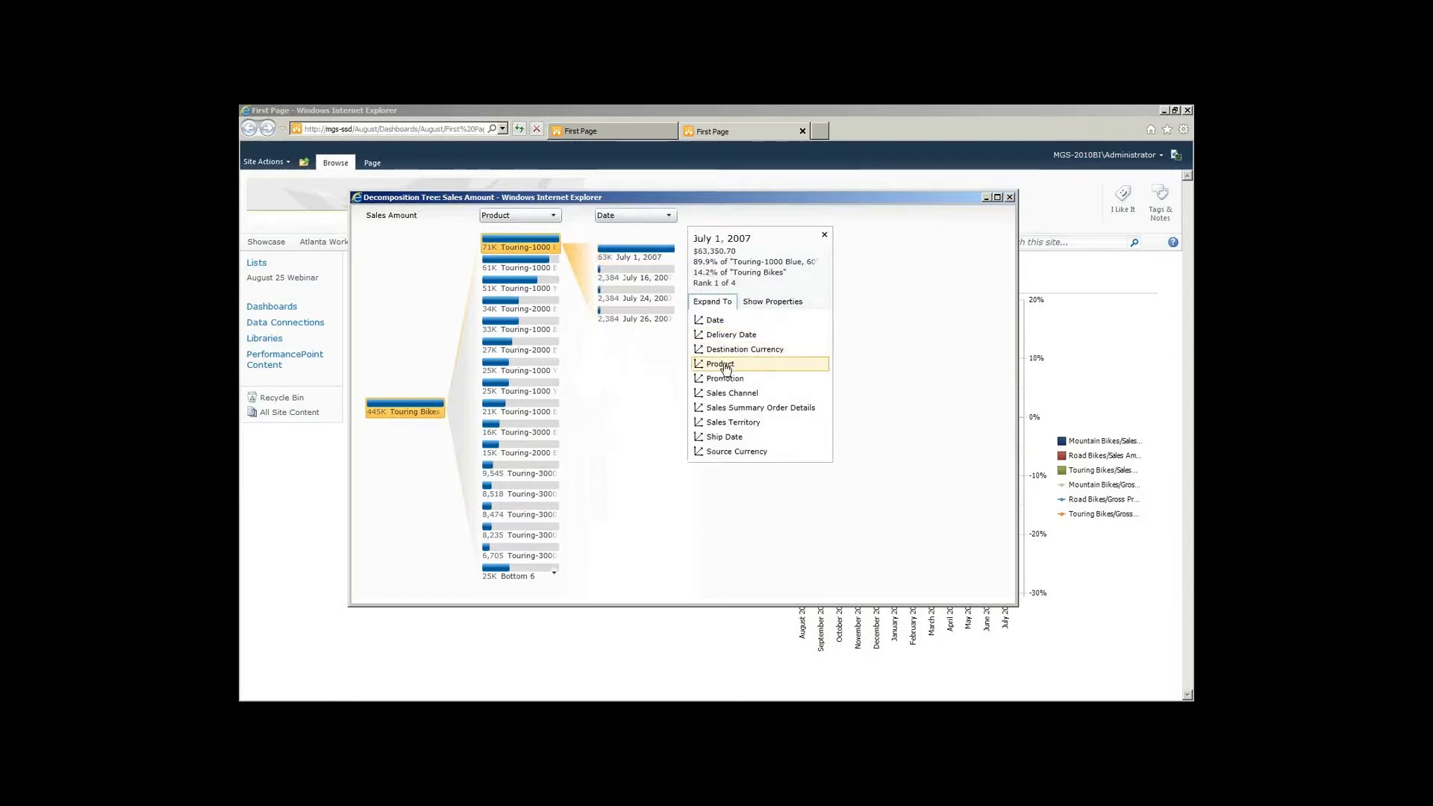
{"action": "left_click", "coordinate": [722, 365]}
{"action": "left_click", "coordinate": [745, 424]}
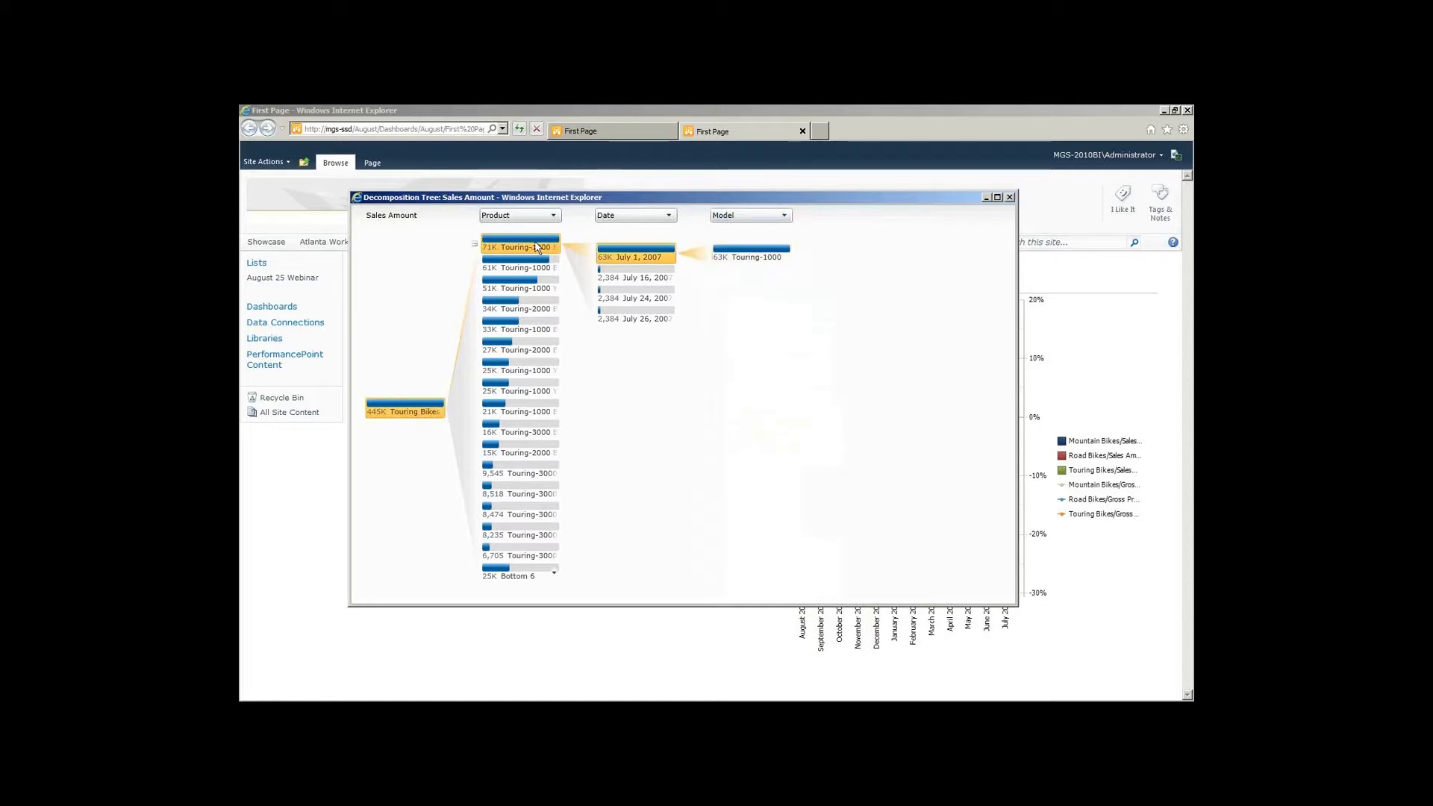
Expand the Touring-1000 model by sales territory Region, review the breakdown and close the decomposition tree
{"action": "left_click", "coordinate": [752, 256]}
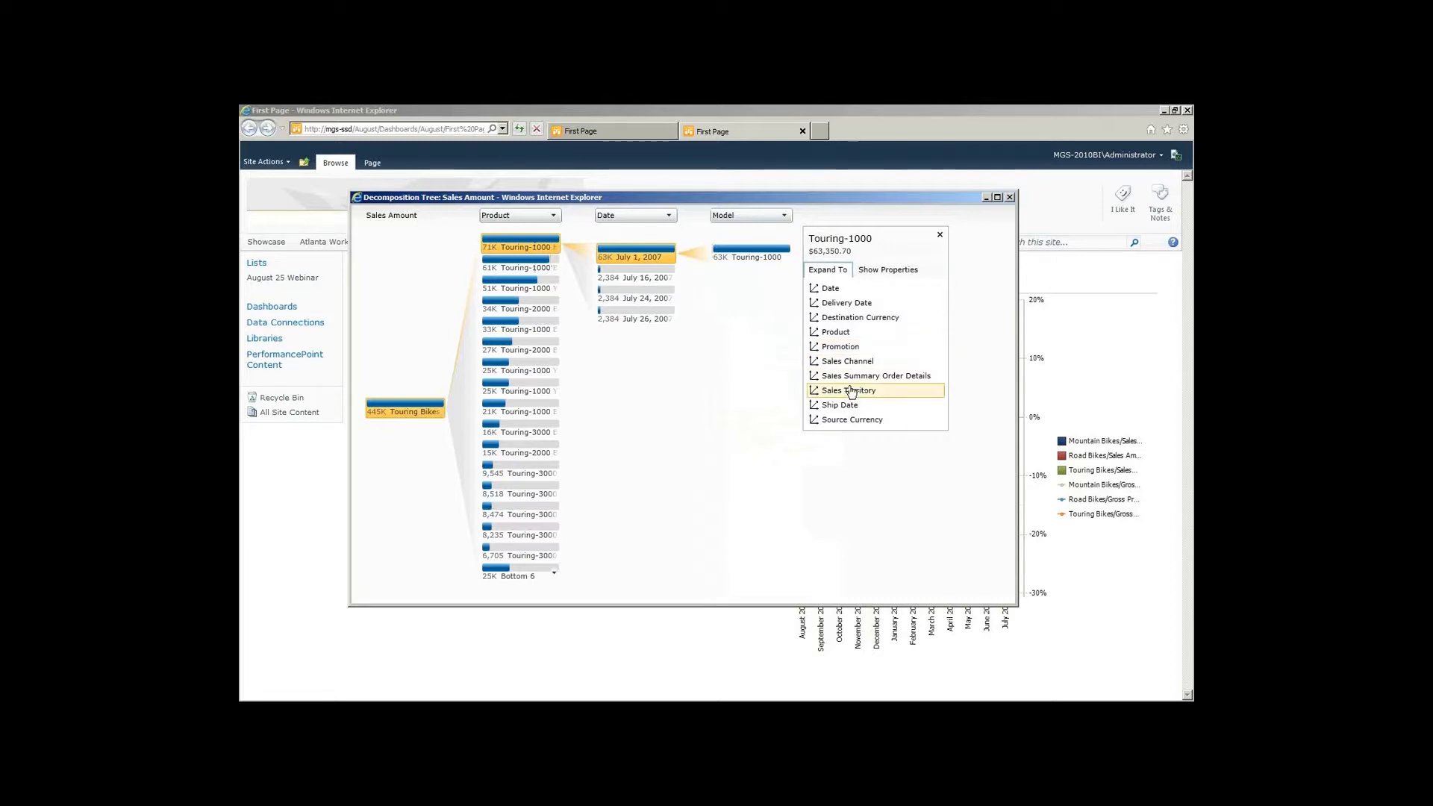
{"action": "left_click", "coordinate": [849, 390]}
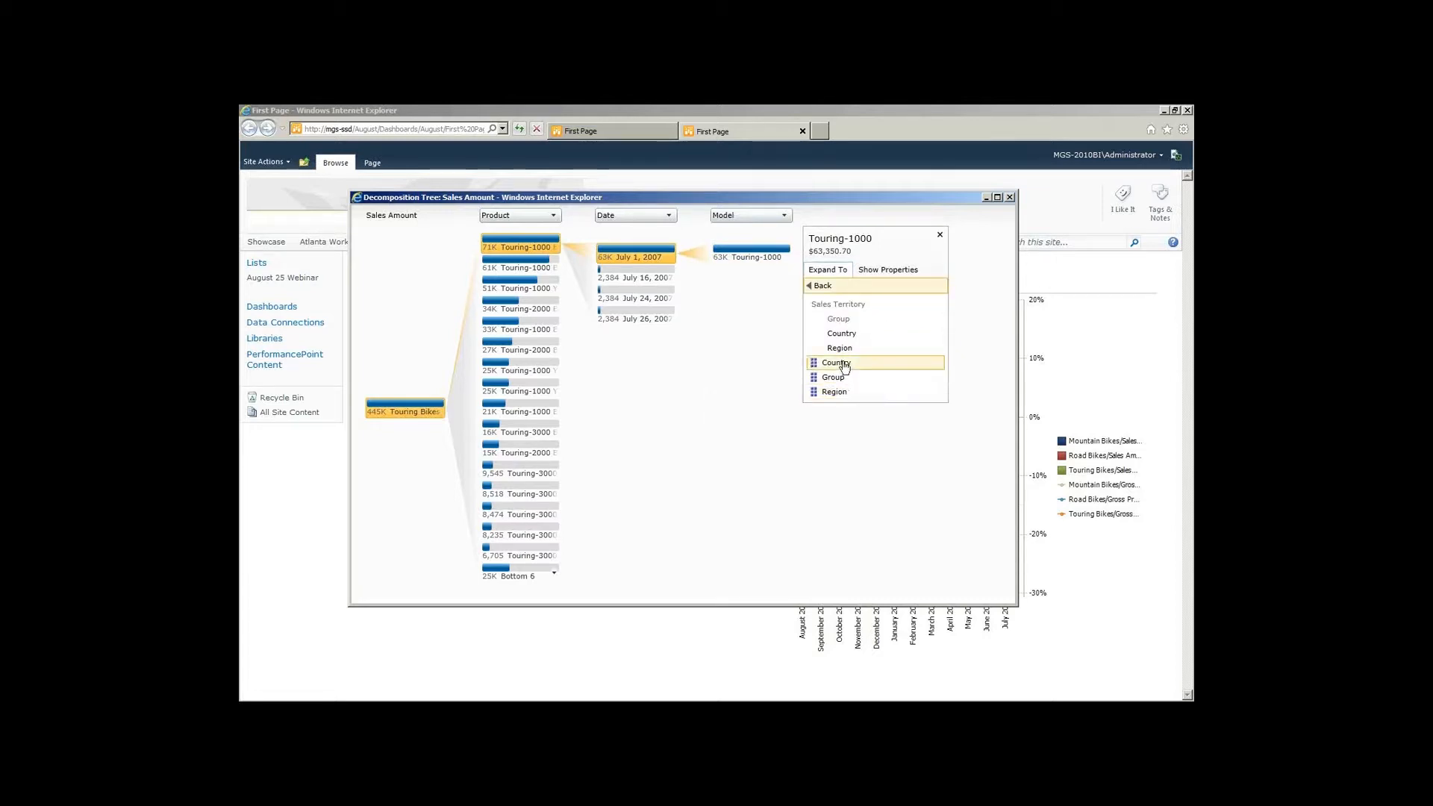
{"action": "left_click", "coordinate": [837, 393]}
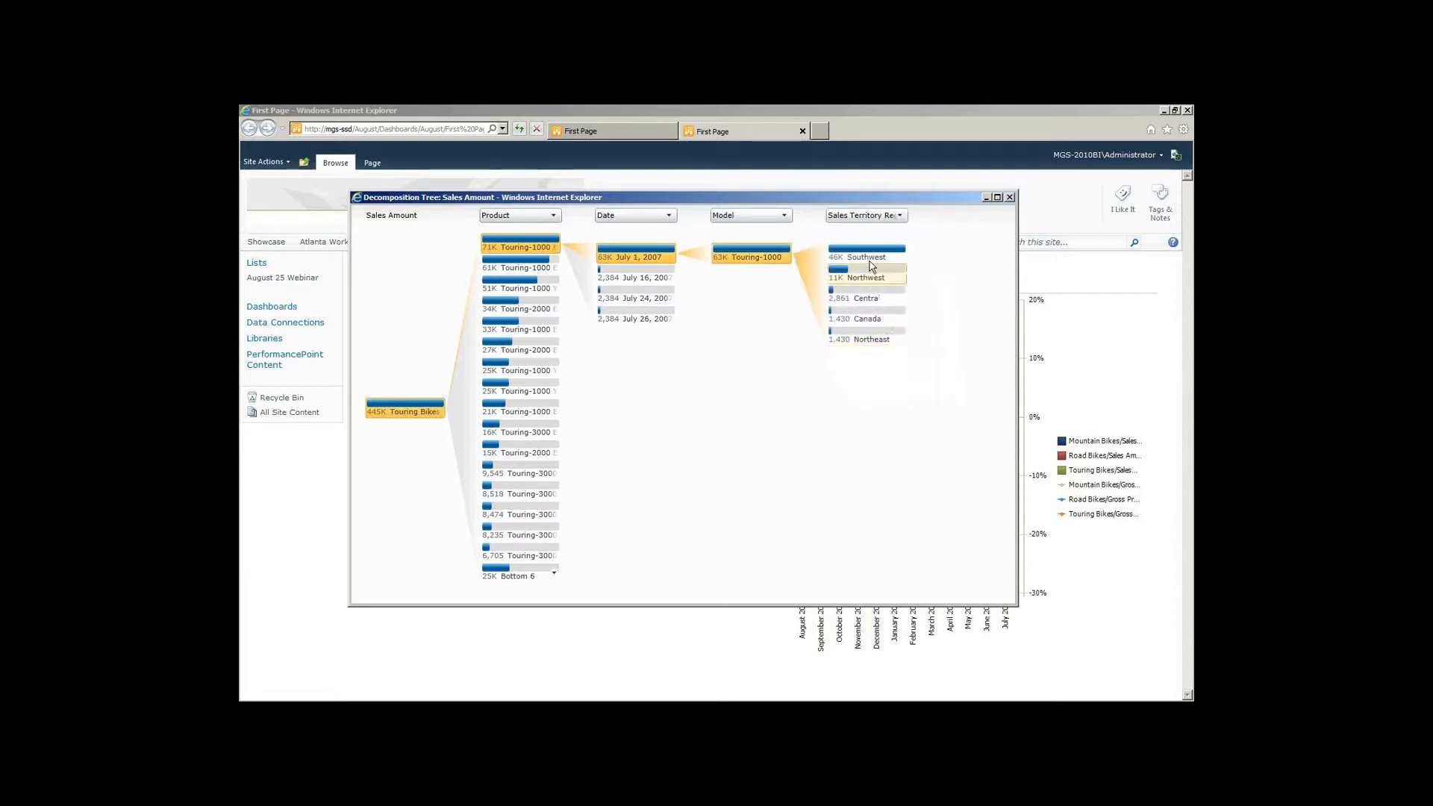
{"action": "mouse_move", "coordinate": [871, 263]}
{"action": "key", "text": "alt+Tab"}
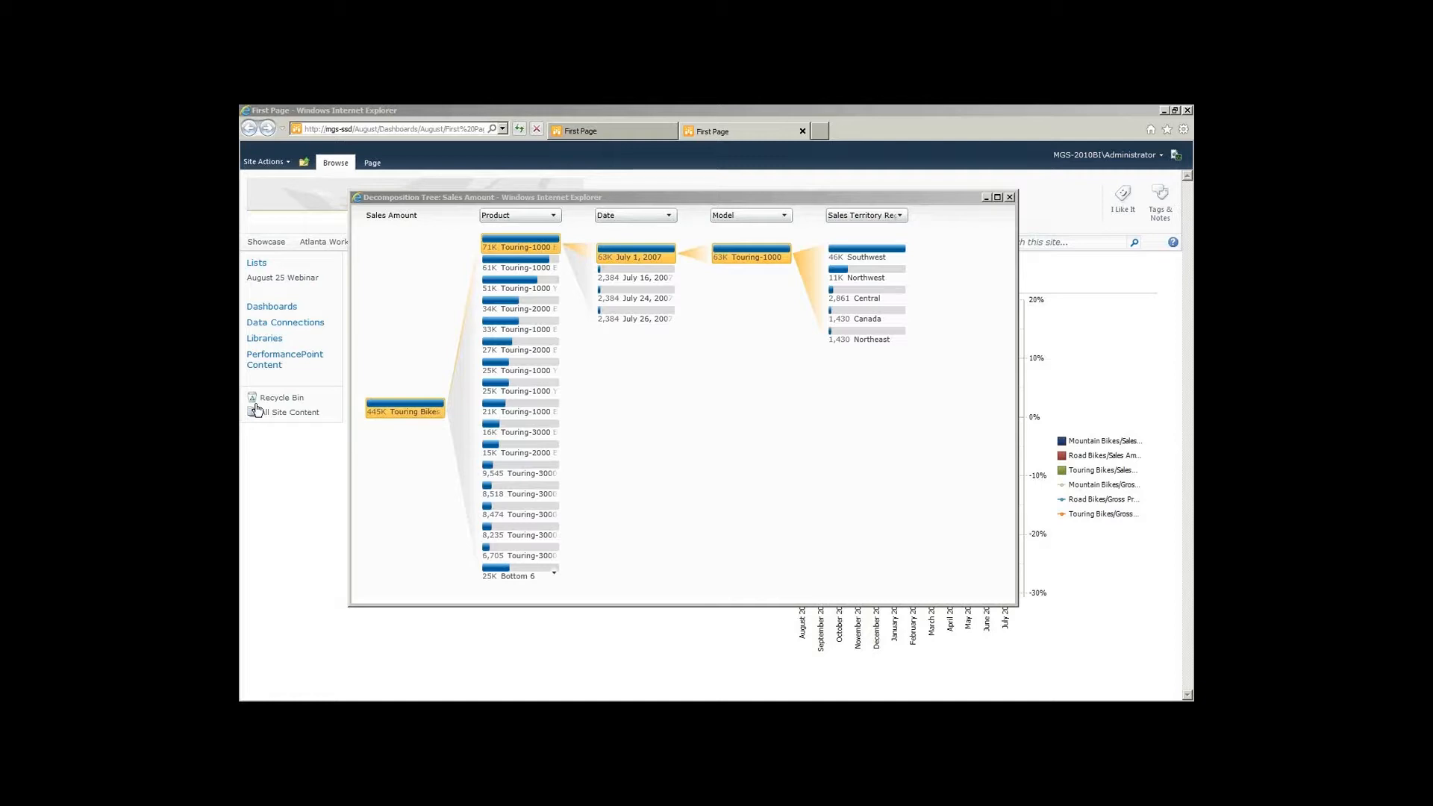
{"action": "left_click", "coordinate": [1009, 198]}
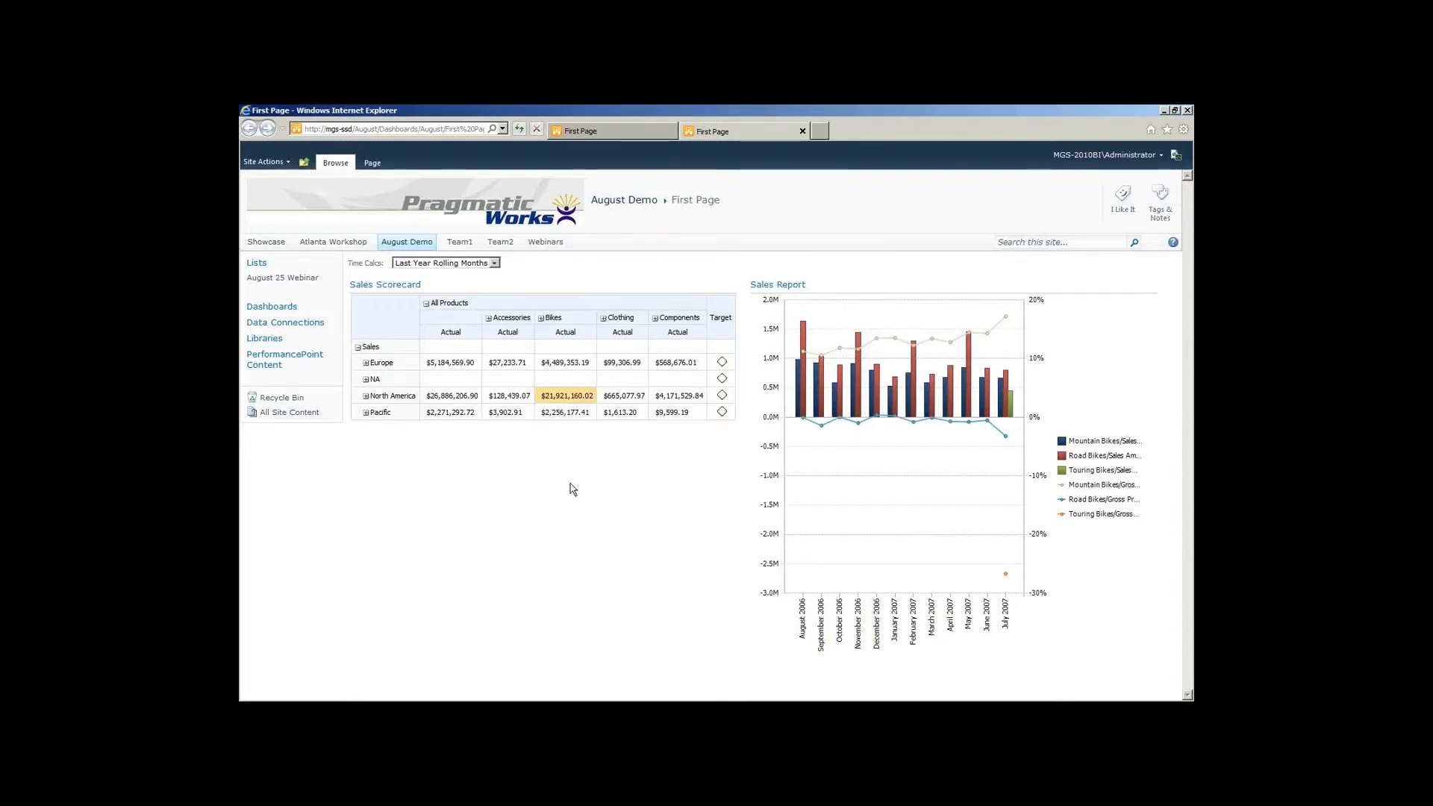
Export the Sales Report to PowerPoint and open Sales Report.pptx to inspect the chart slide
{"action": "left_click", "coordinate": [1149, 284]}
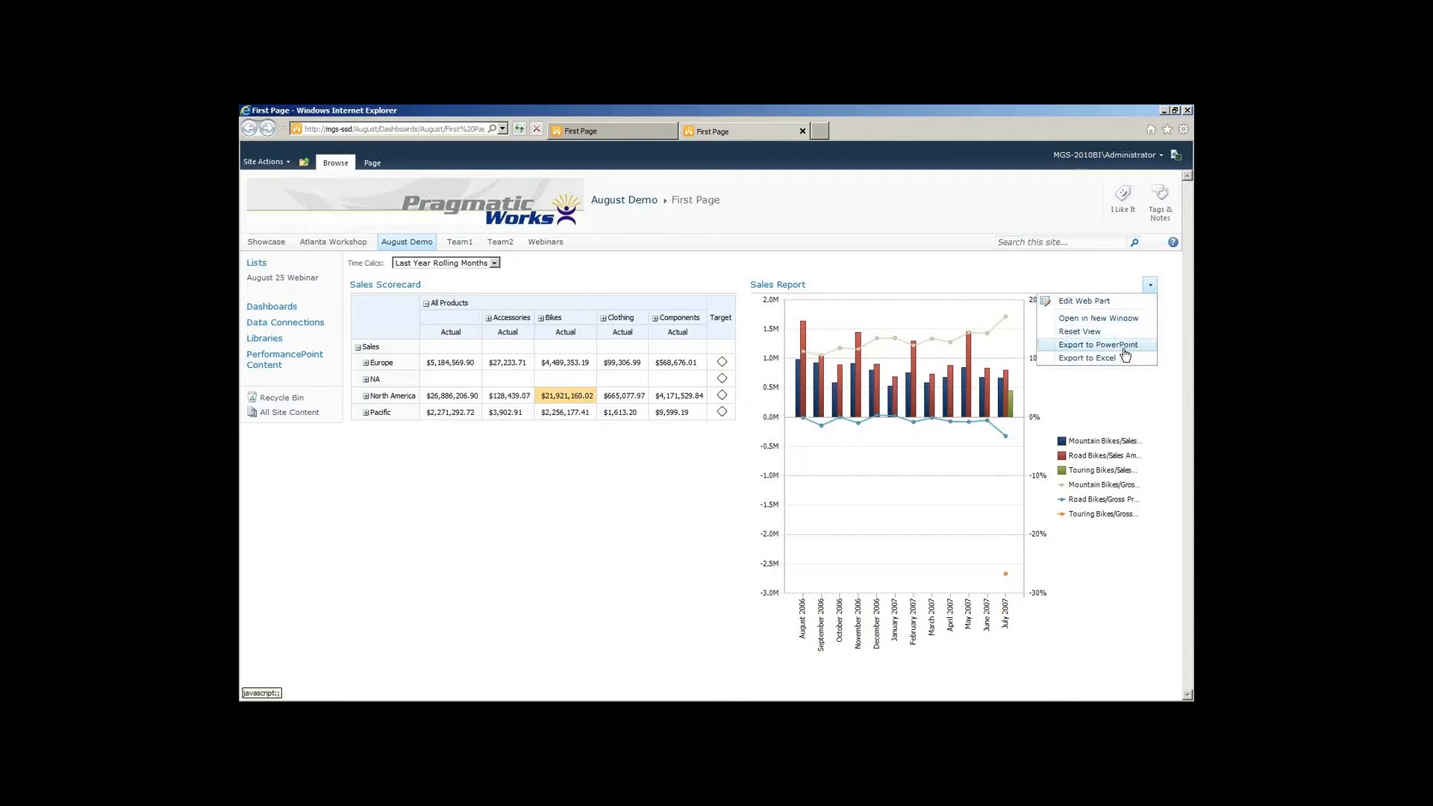
{"action": "left_click", "coordinate": [1124, 348]}
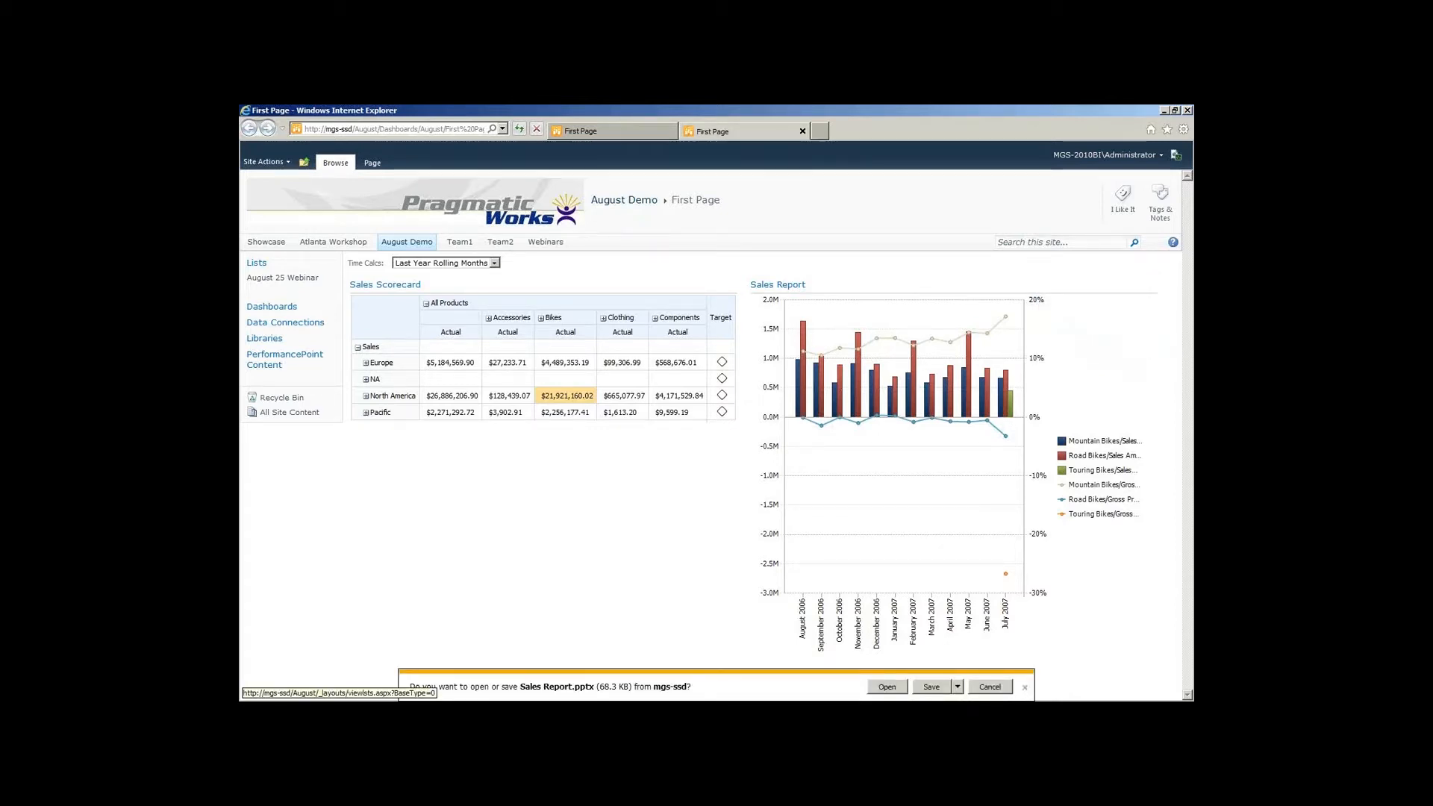
{"action": "left_click", "coordinate": [887, 687]}
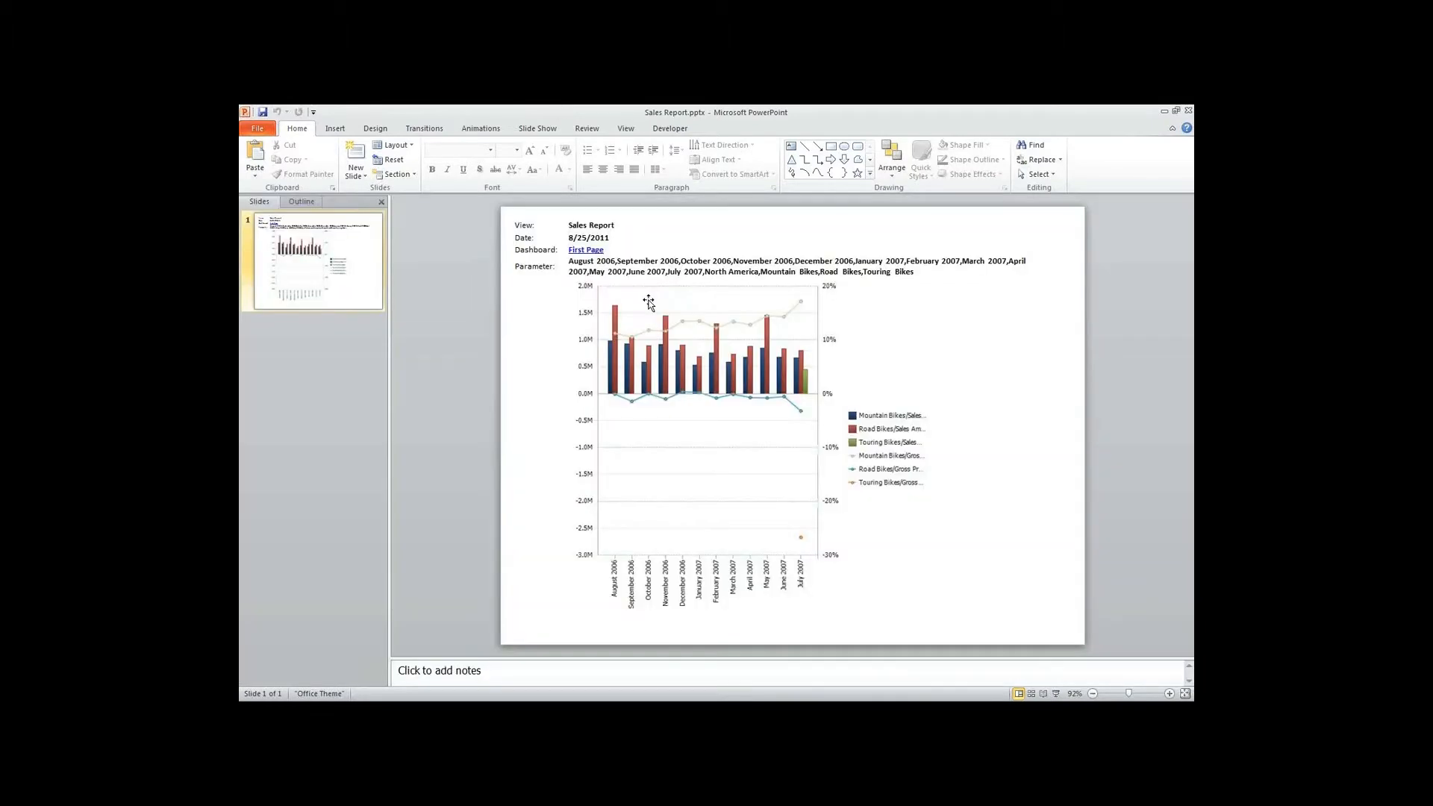
{"action": "left_click", "coordinate": [835, 483]}
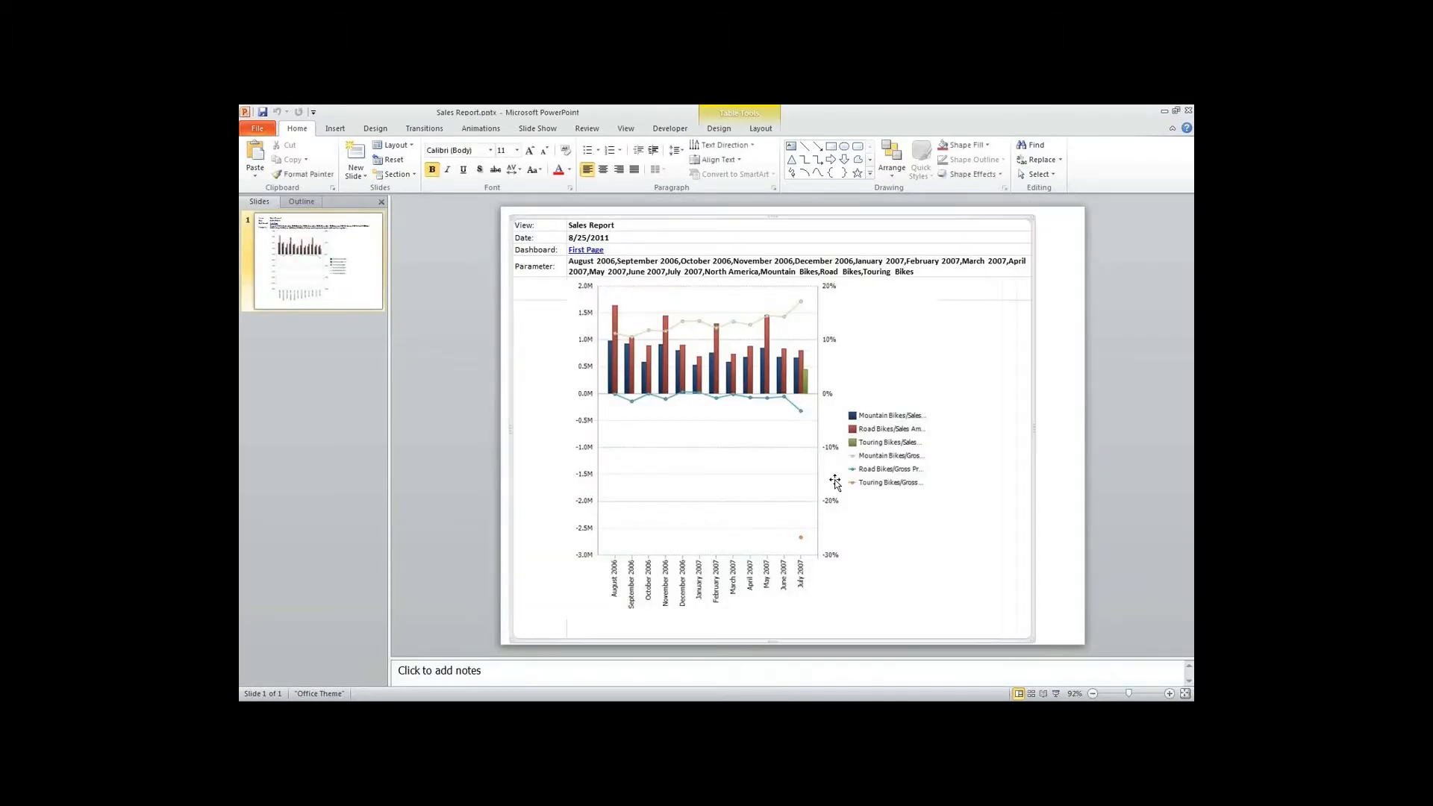
{"action": "left_click", "coordinate": [725, 538]}
Switch back to the dashboard in Internet Explorer, export the Sales Scorecard to Excel and open Sales Scorecard.xlsx
{"action": "key", "text": "alt+Tab"}
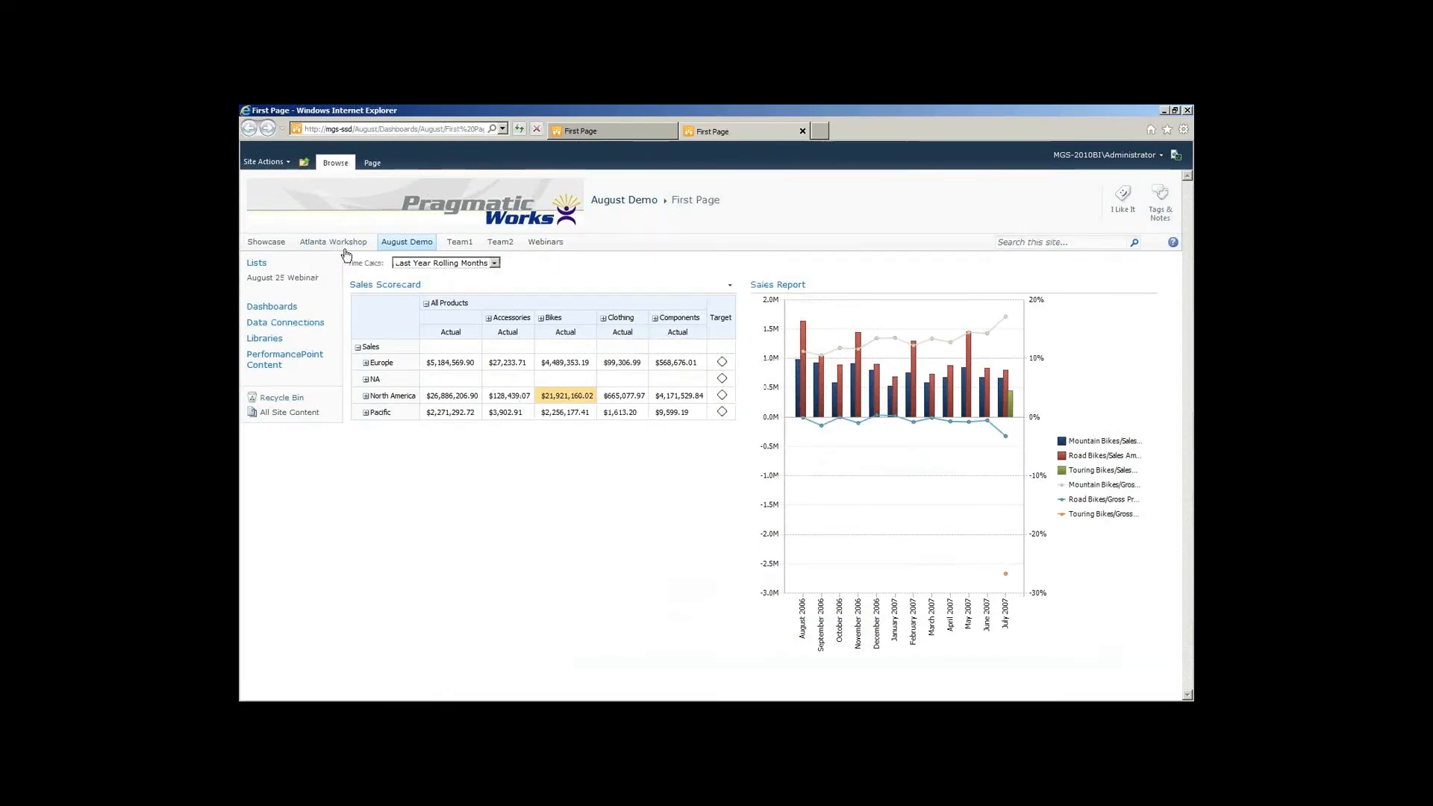
{"action": "left_click", "coordinate": [493, 263]}
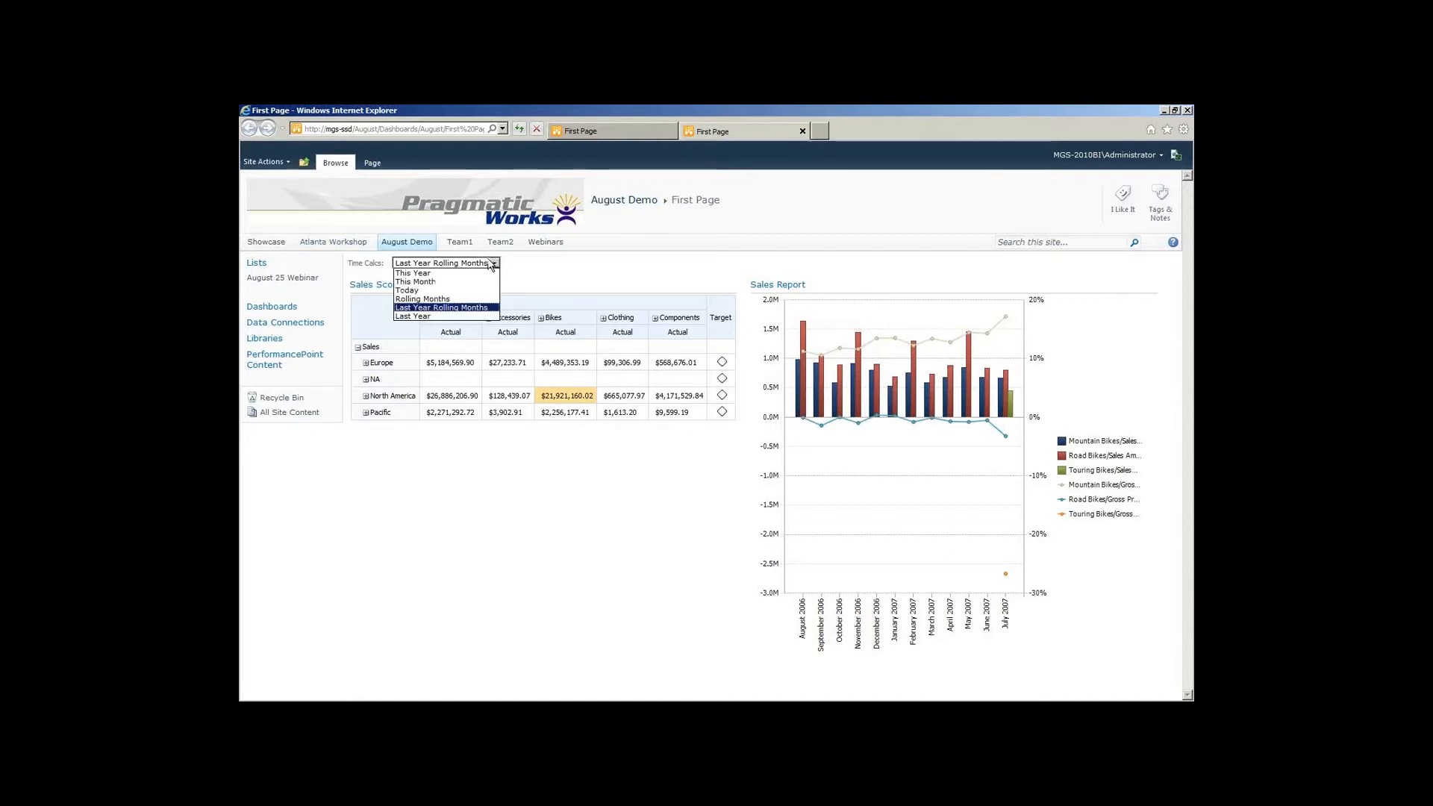
{"action": "left_click", "coordinate": [490, 264]}
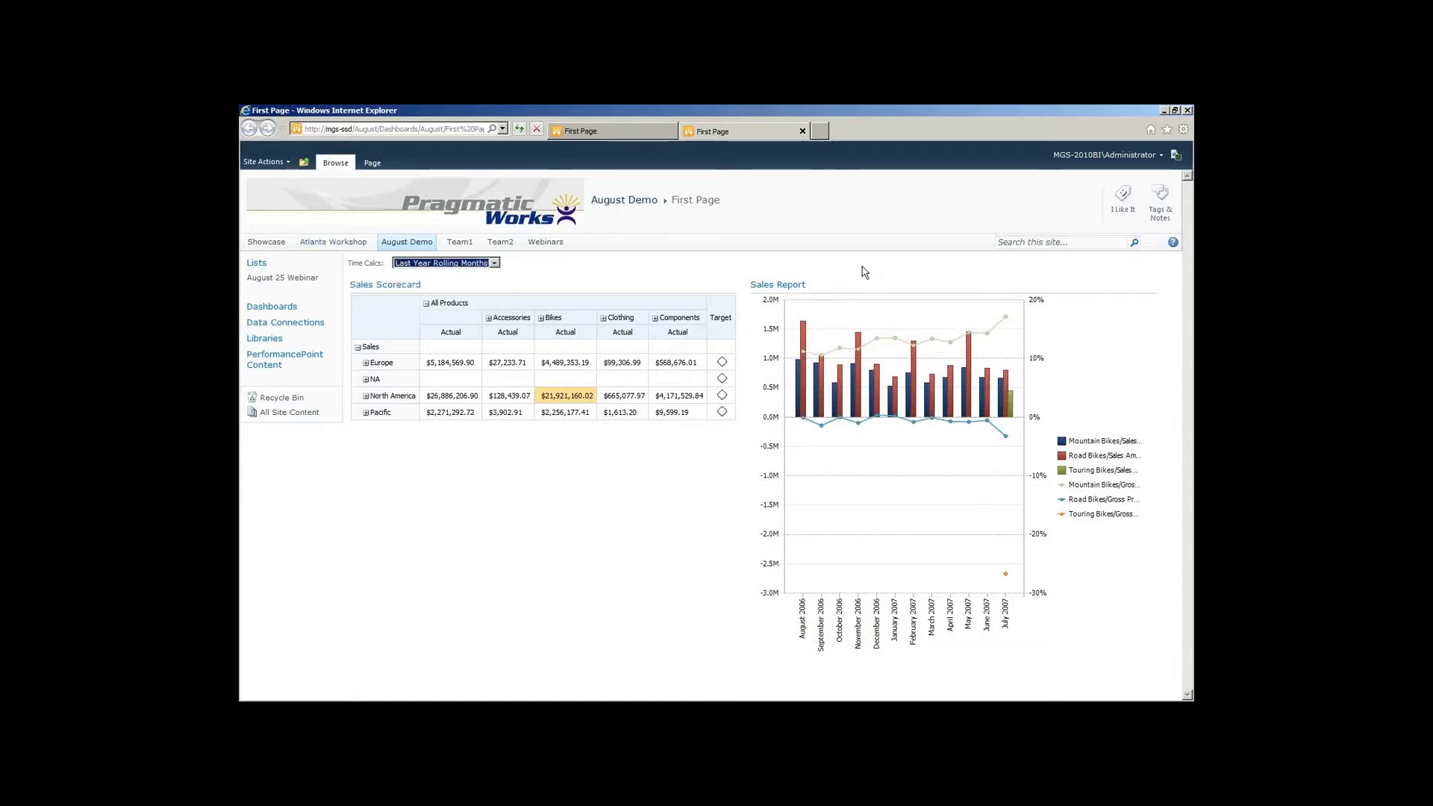
{"action": "left_click", "coordinate": [730, 286]}
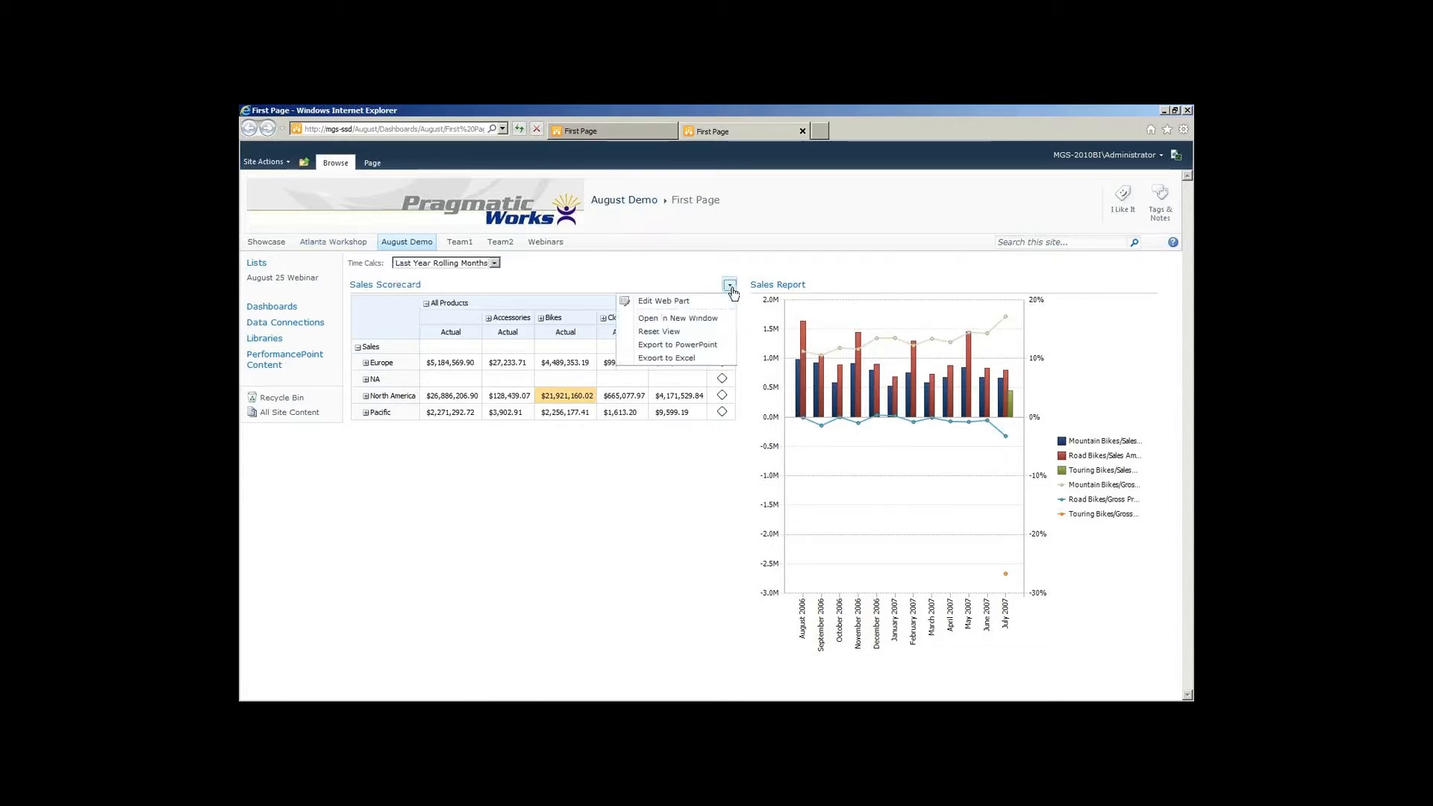
{"action": "left_click", "coordinate": [681, 359]}
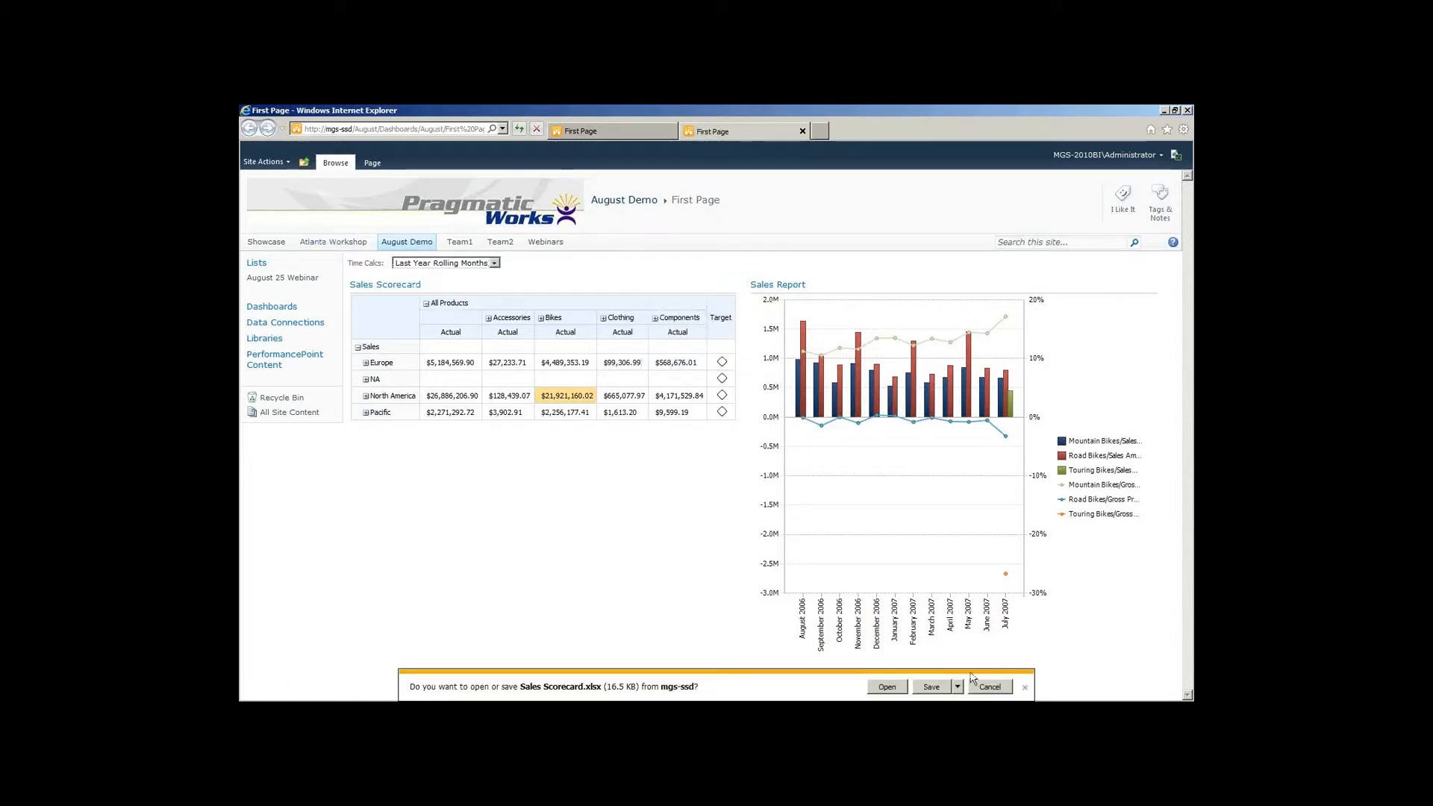
{"action": "left_click", "coordinate": [888, 687]}
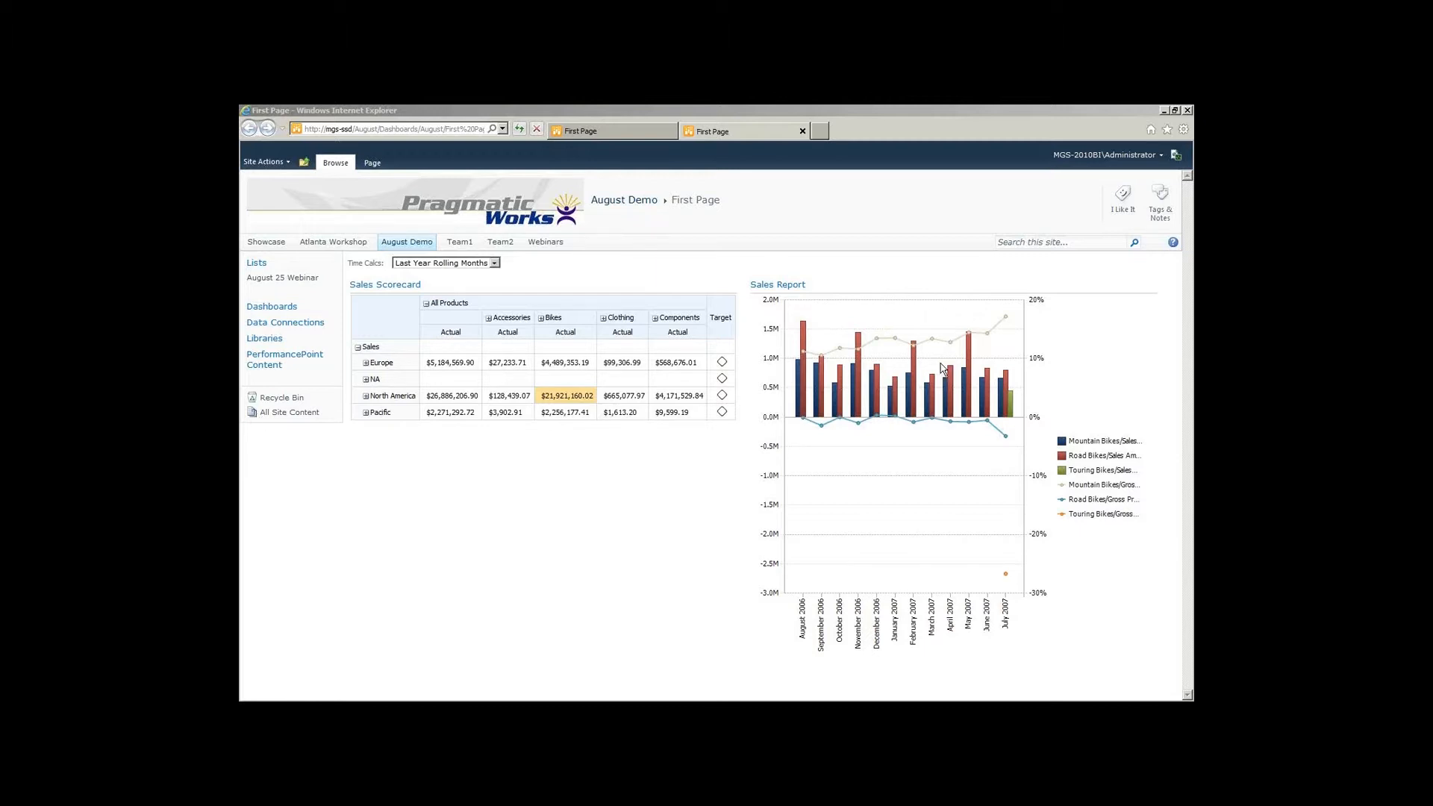
Expand North America and Europe in the Sales Scorecard and filter the Sales Report by Germany's Bikes sales
{"action": "left_click", "coordinate": [702, 436]}
{"action": "left_click", "coordinate": [367, 396]}
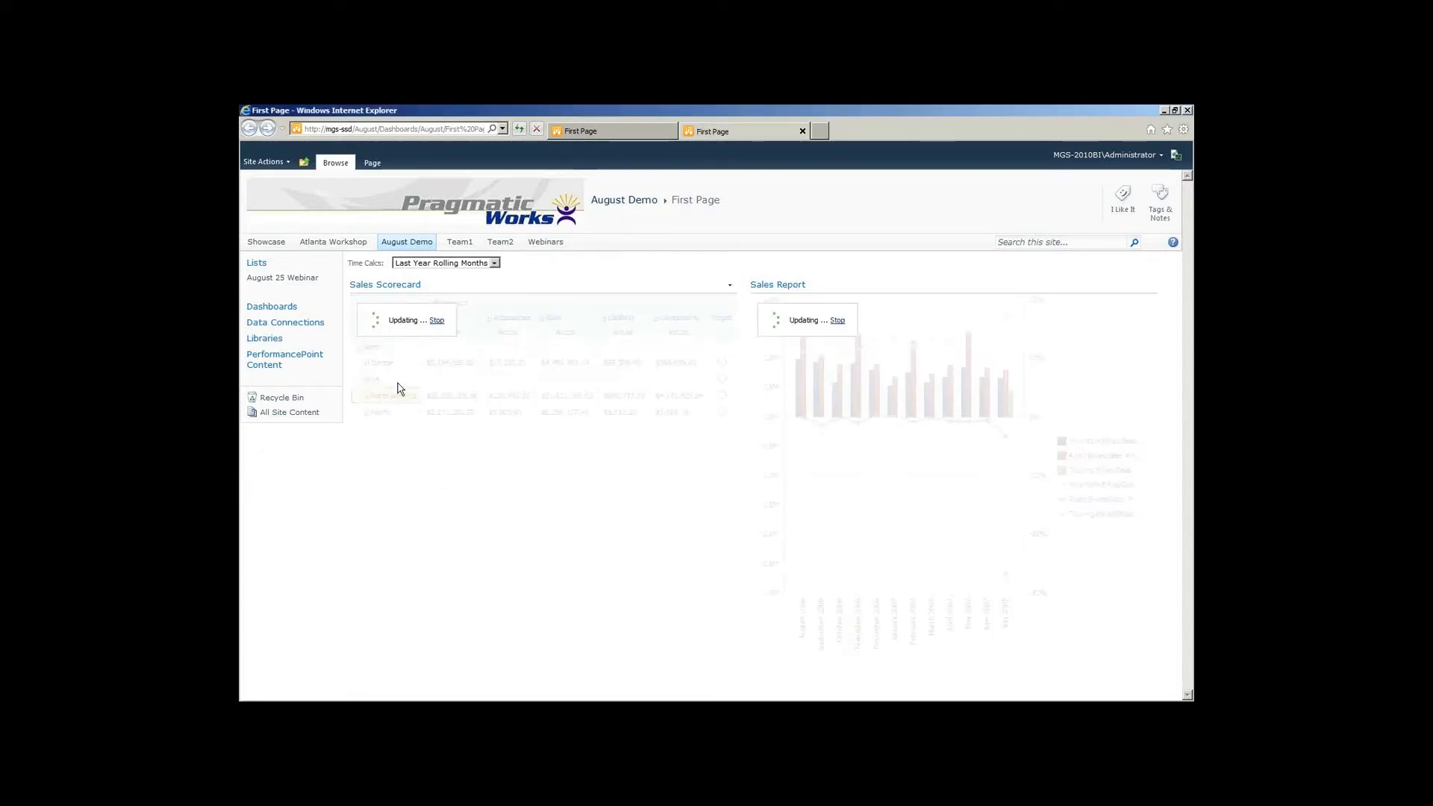
{"action": "left_click", "coordinate": [366, 363]}
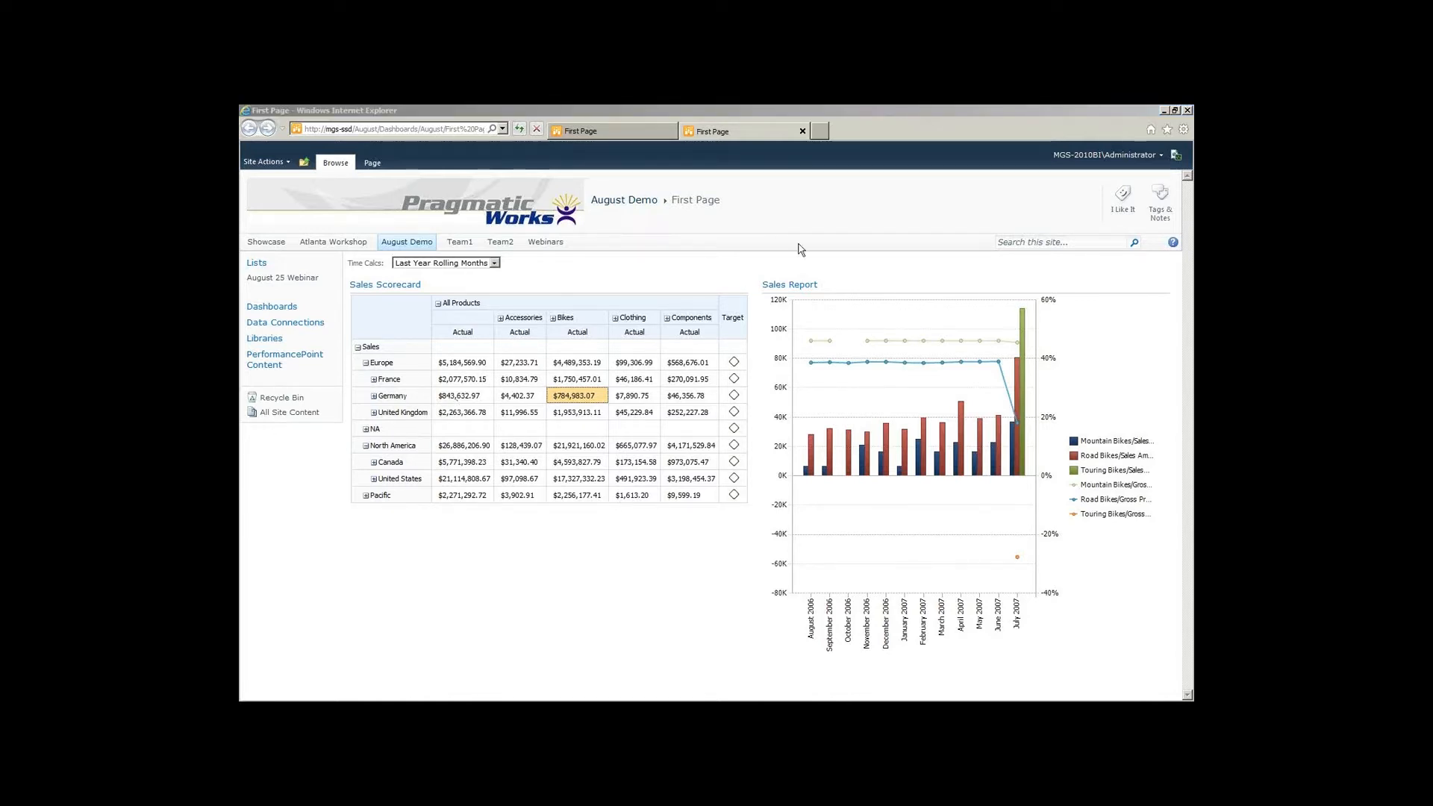
Switch to Dashboard Designer and start a Member Selection filter in August 25 Webinar using the dsADW data source
{"action": "left_click", "coordinate": [689, 108]}
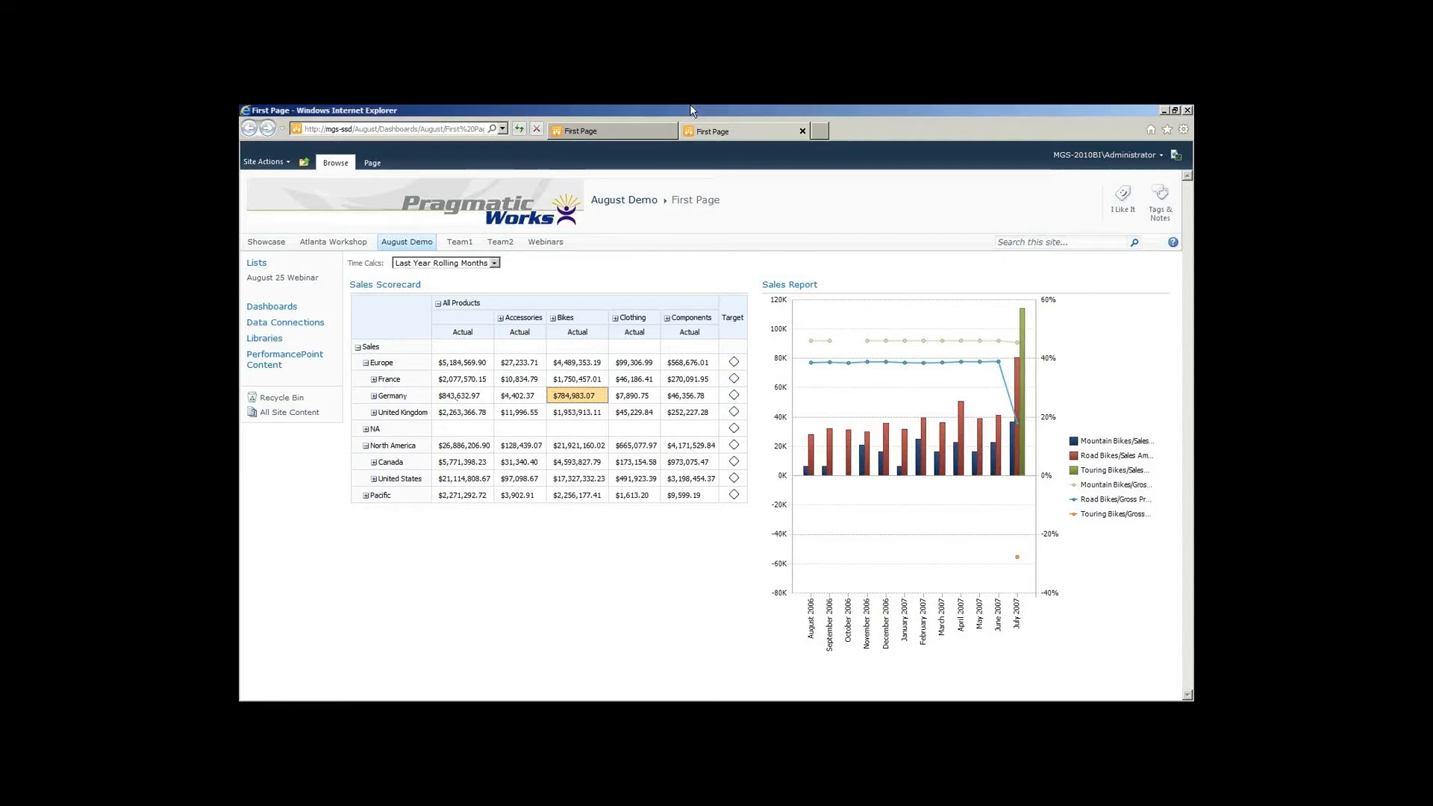
{"action": "left_click", "coordinate": [1163, 112]}
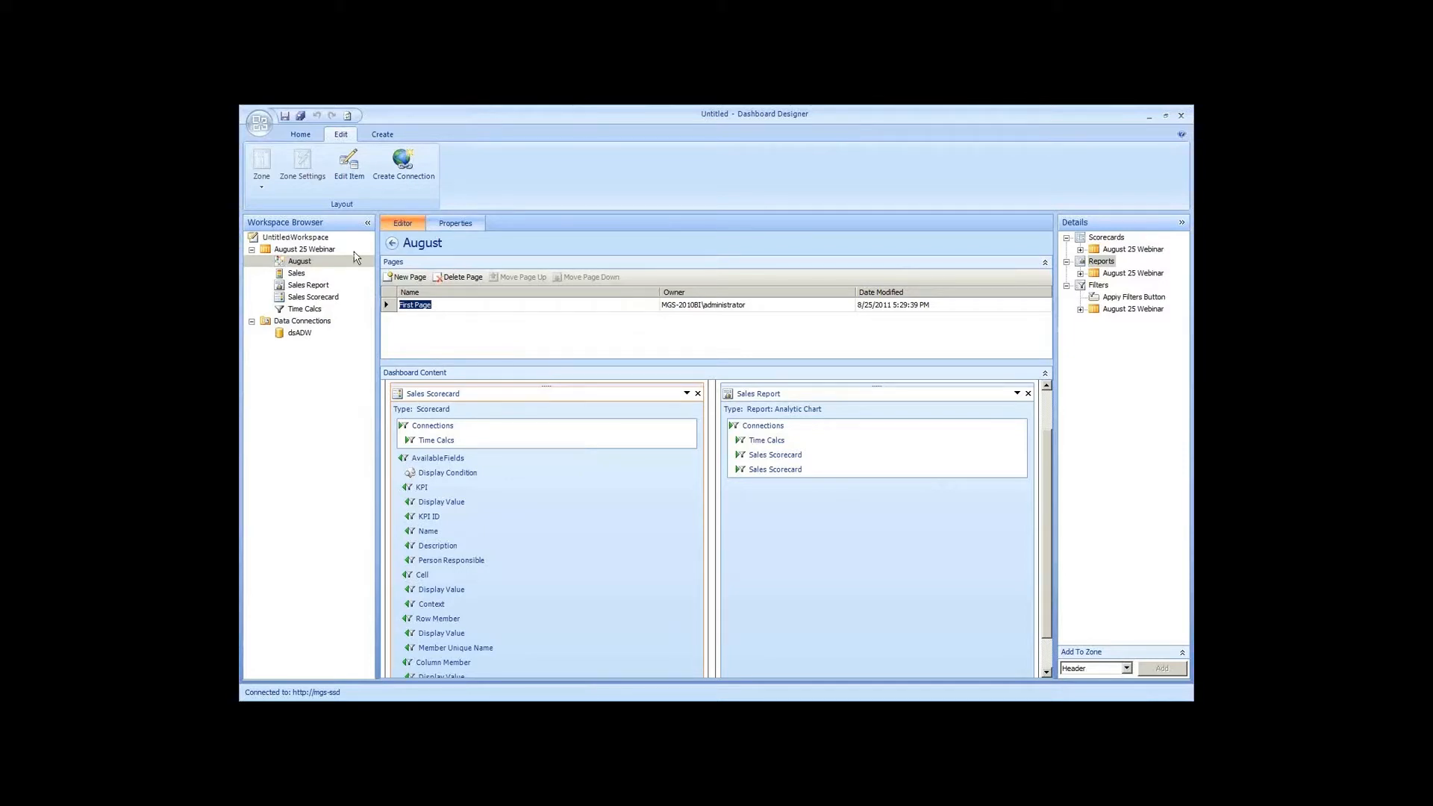
{"action": "right_click", "coordinate": [327, 253]}
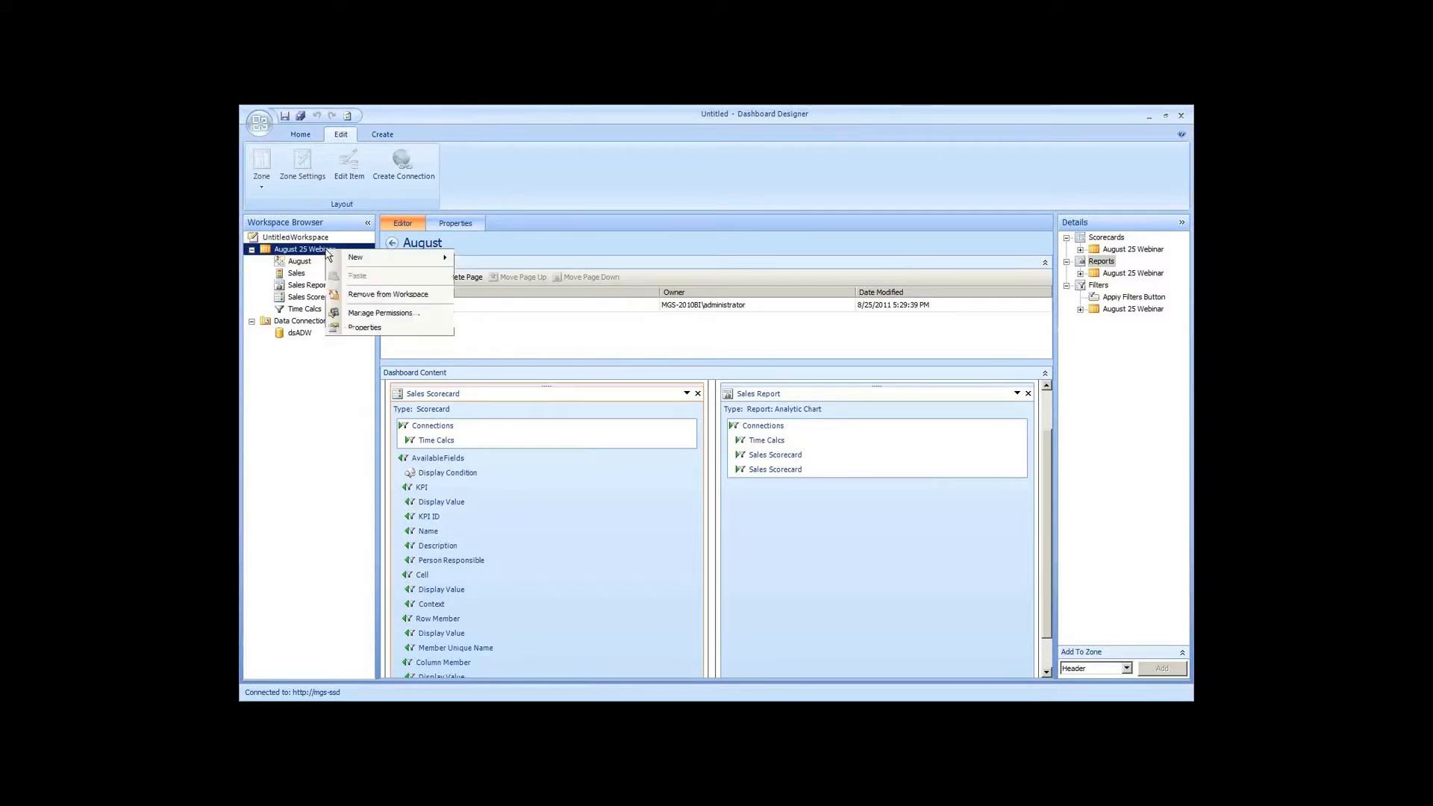
{"action": "mouse_move", "coordinate": [418, 257]}
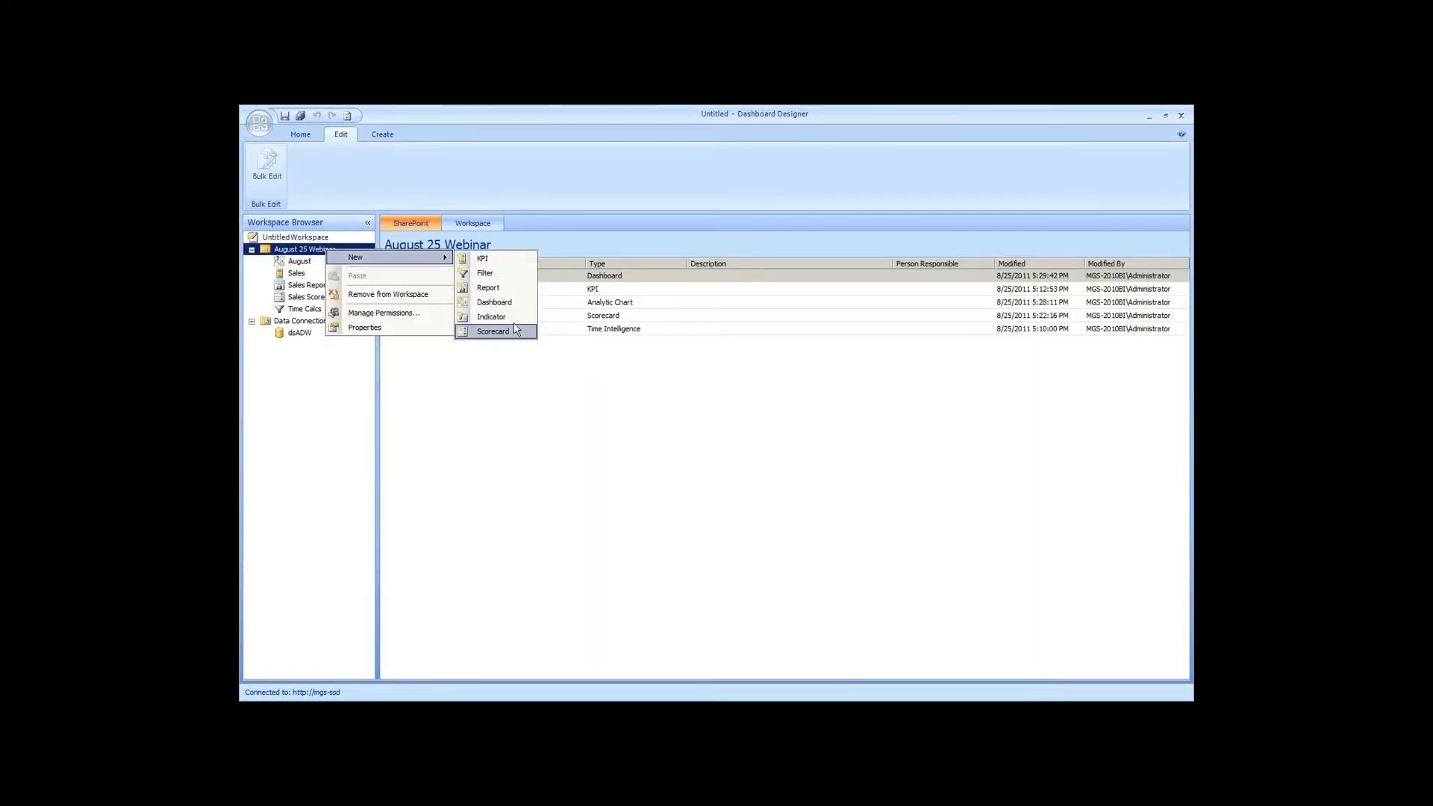
{"action": "left_click", "coordinate": [500, 275]}
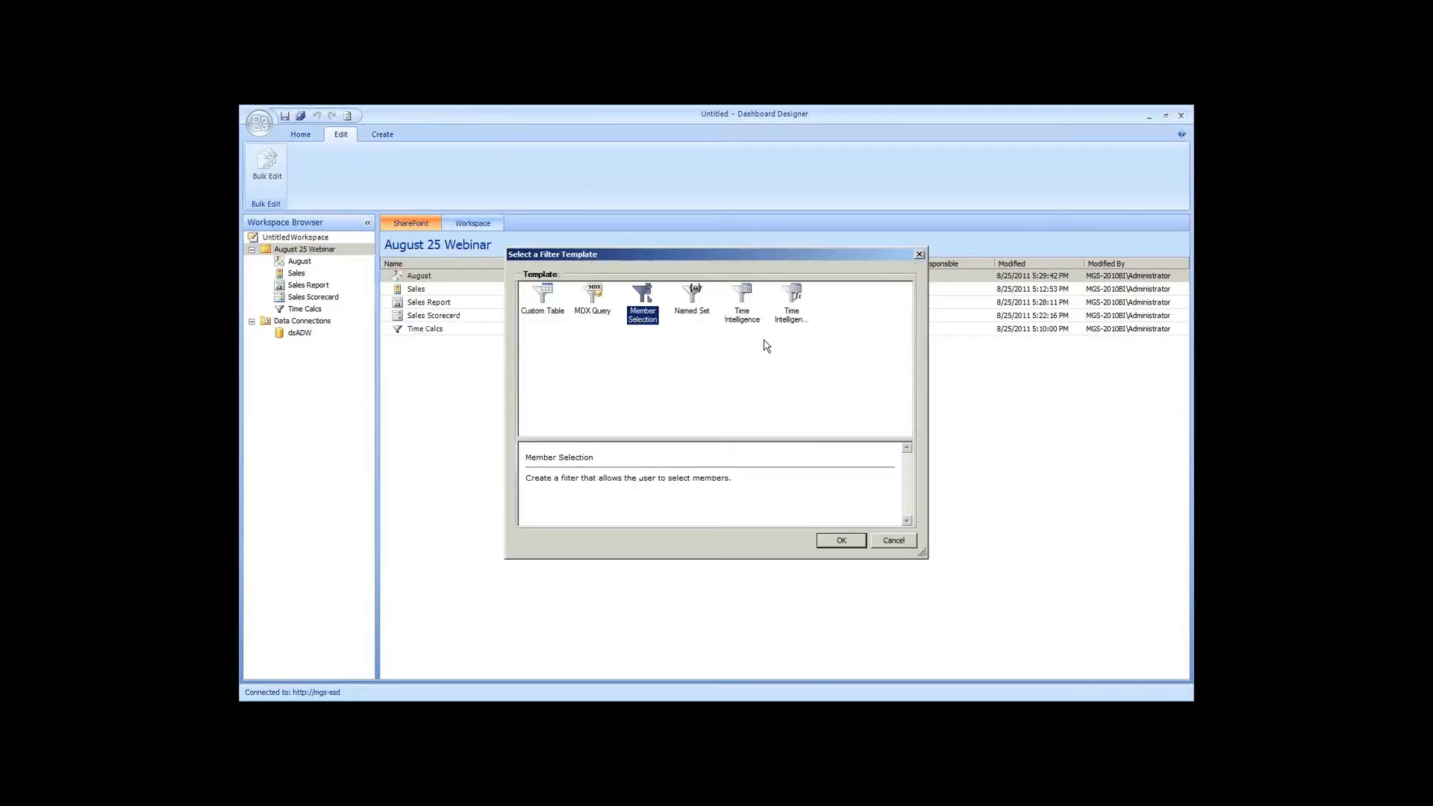
{"action": "left_click", "coordinate": [841, 540]}
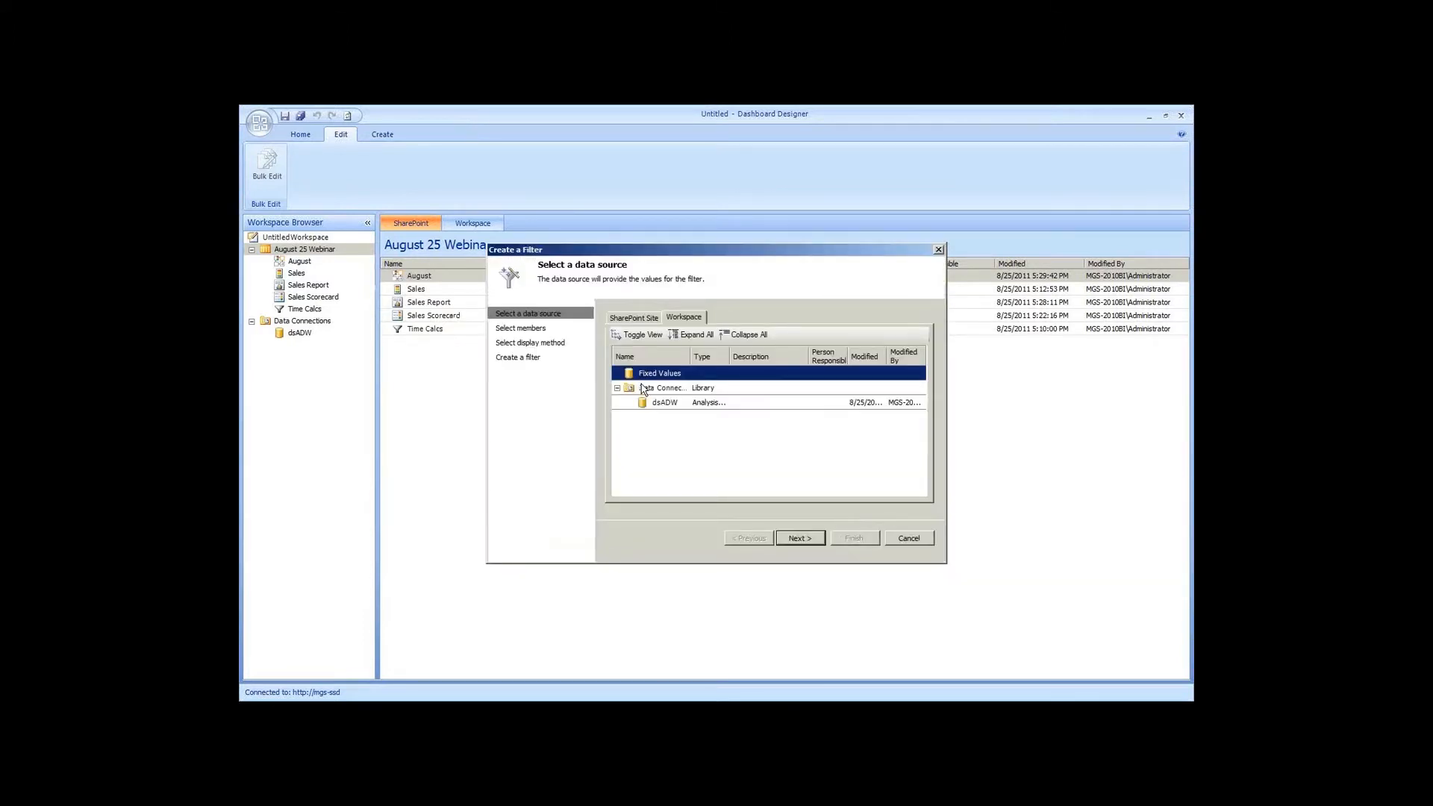
{"action": "double_click", "coordinate": [664, 403]}
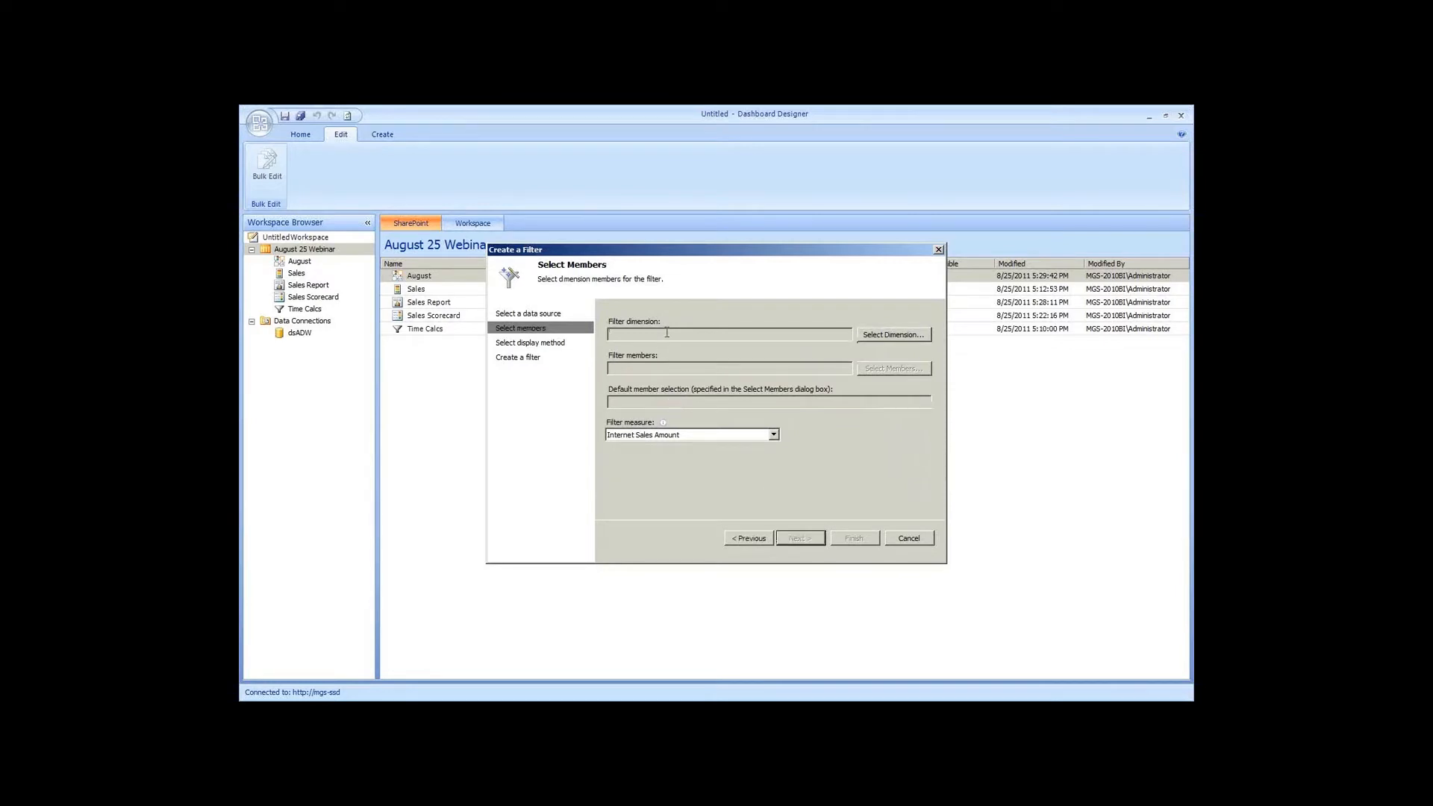
Set the filter dimension to Product.Product Categories and open its member selection
{"action": "left_click", "coordinate": [888, 334]}
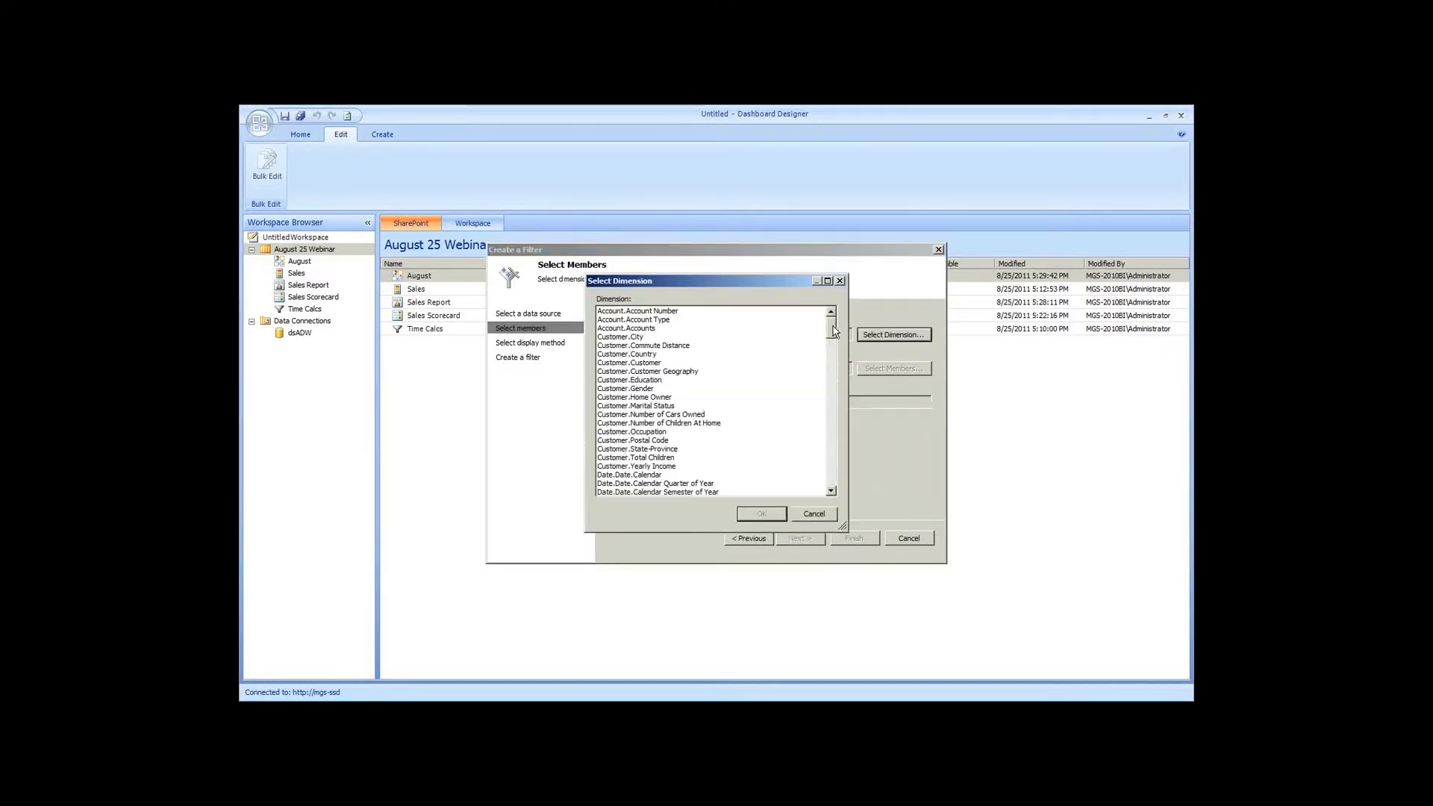
{"action": "left_click_drag", "start_coordinate": [834, 334], "coordinate": [834, 403]}
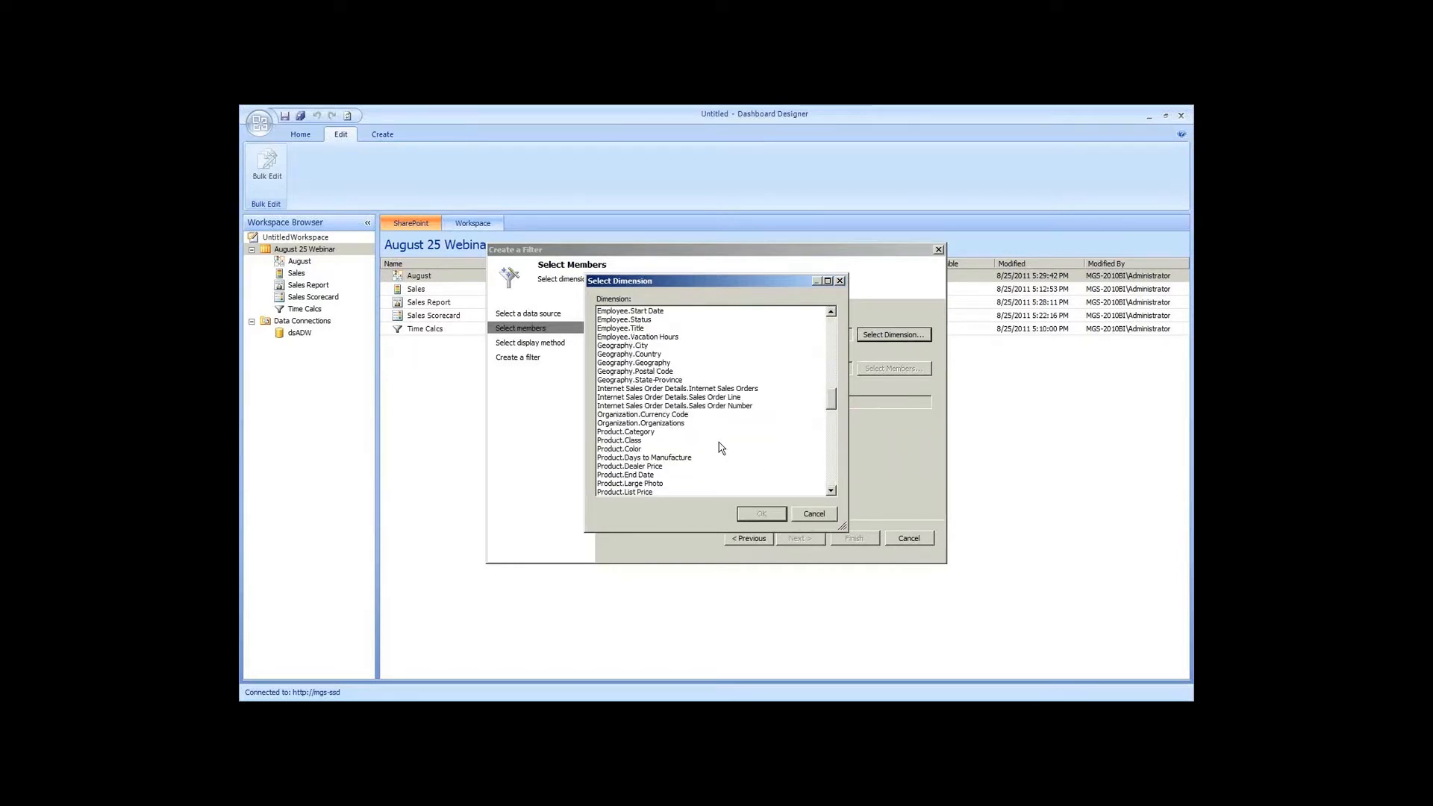
{"action": "scroll", "coordinate": [729, 418], "scroll_direction": "down", "scroll_amount": 15}
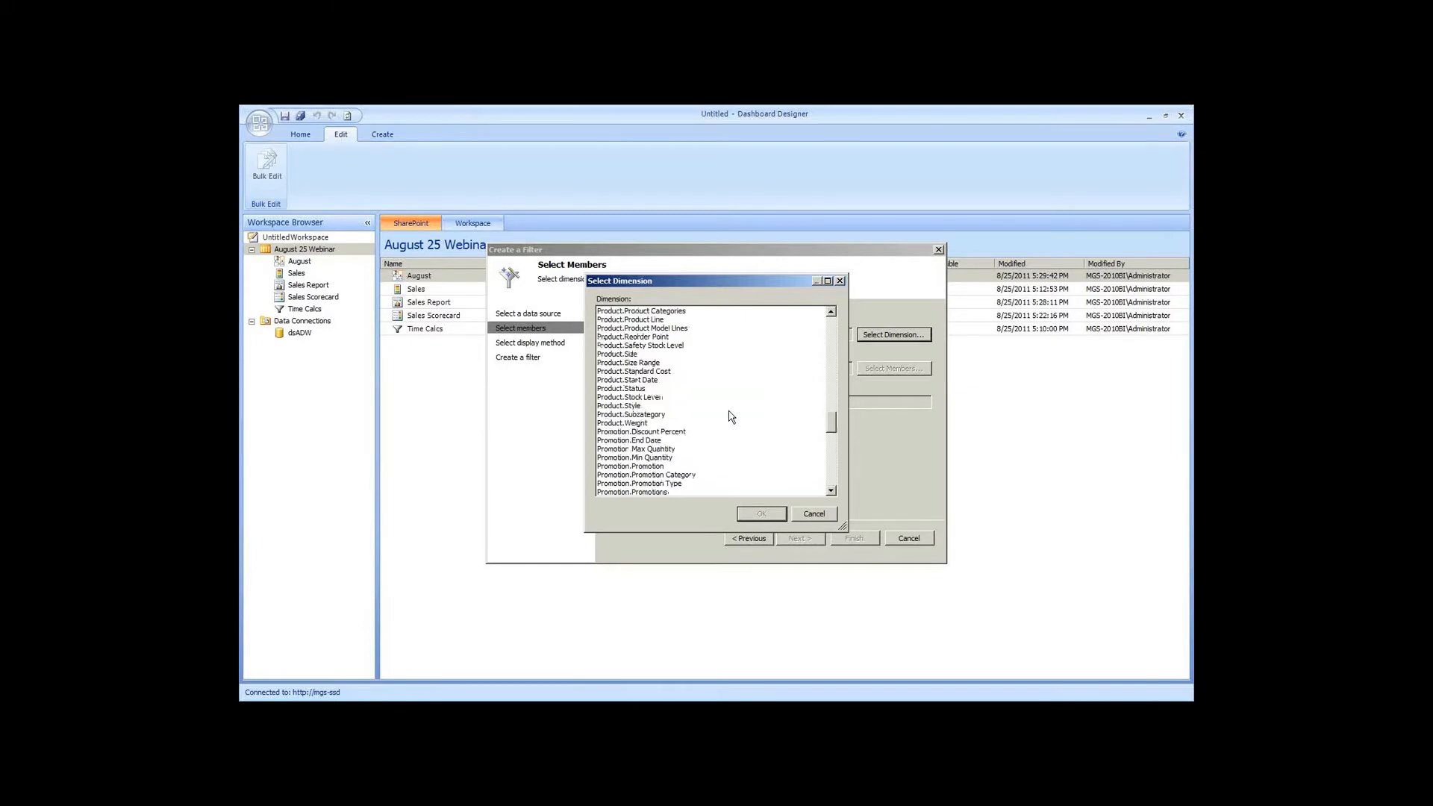
{"action": "scroll", "coordinate": [729, 423], "scroll_direction": "up", "scroll_amount": 7}
{"action": "left_click", "coordinate": [672, 363]}
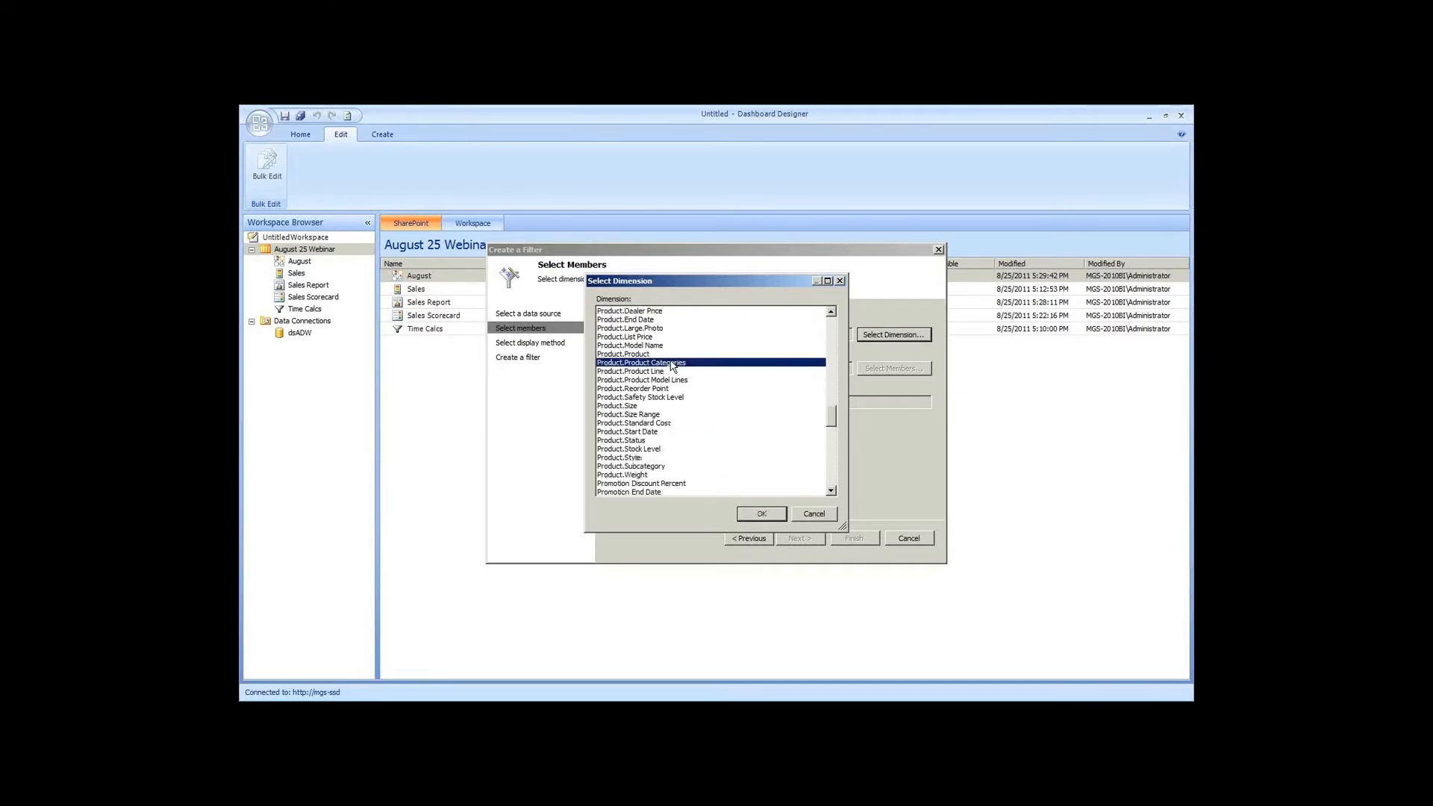
{"action": "left_click", "coordinate": [773, 513]}
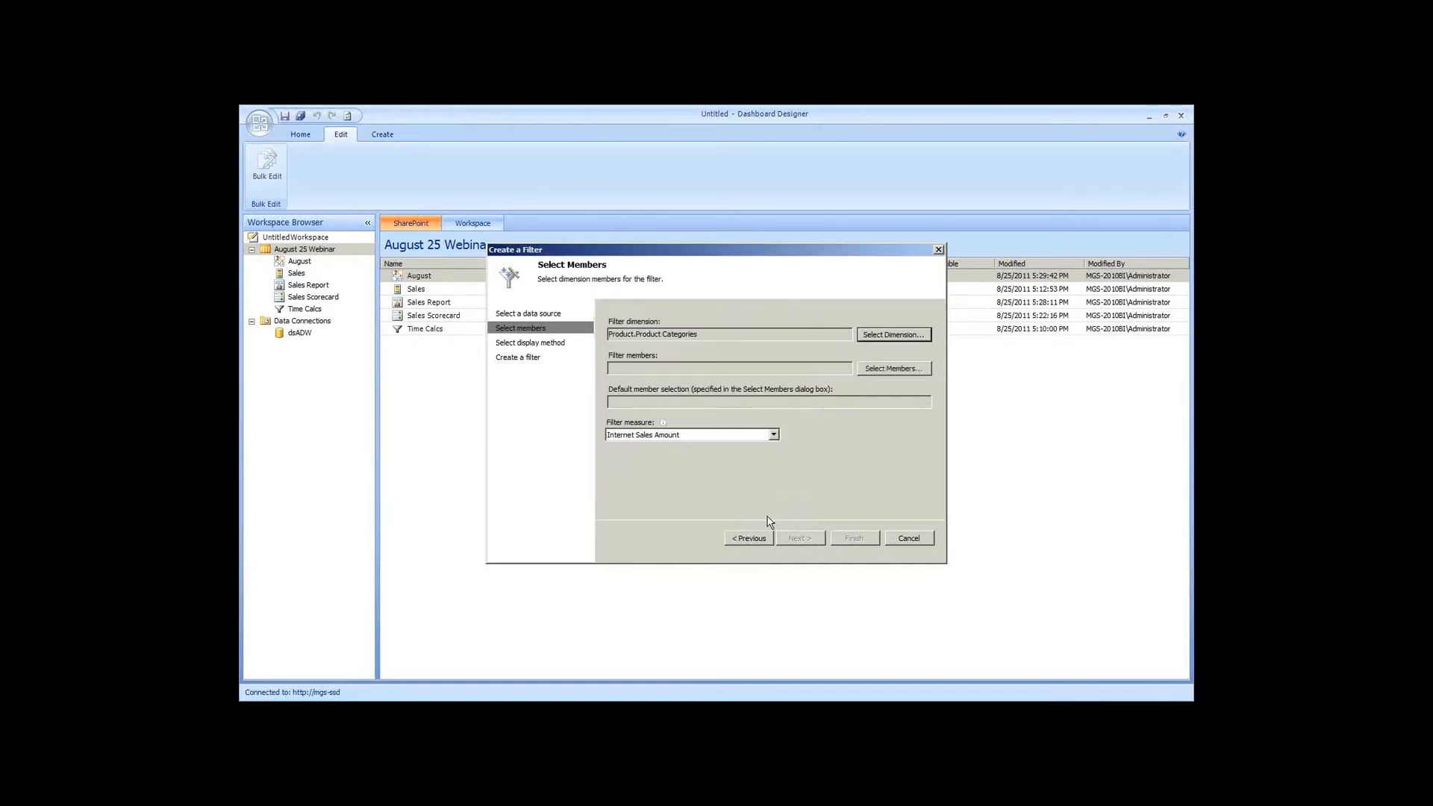
{"action": "left_click", "coordinate": [862, 376]}
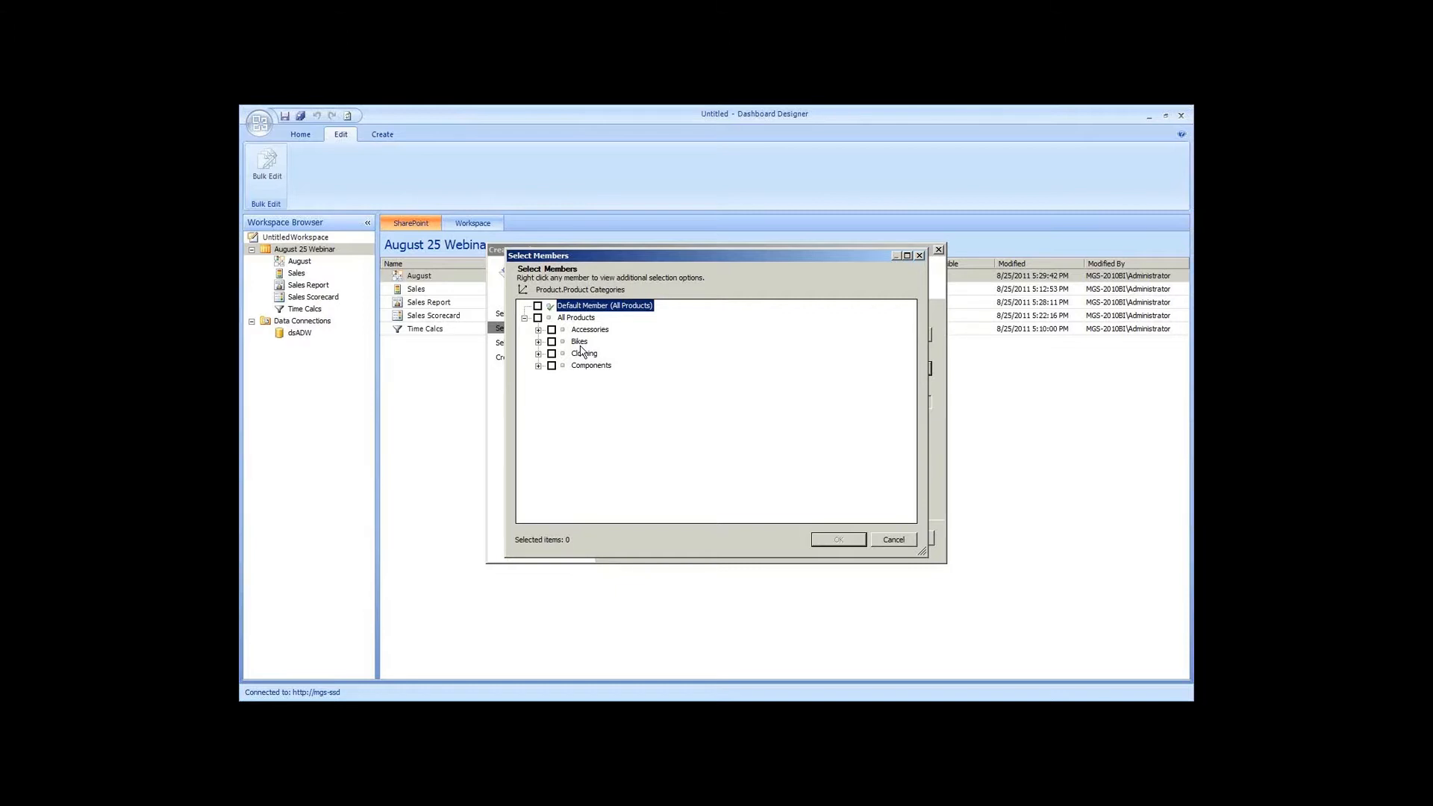
Select the Accessories, Bikes, Clothing and Components members individually for the filter
{"action": "left_click", "coordinate": [553, 330]}
{"action": "left_click", "coordinate": [551, 342]}
{"action": "left_click", "coordinate": [552, 354]}
{"action": "left_click", "coordinate": [551, 365]}
Include All Products with all its descendants as filter members and make All Products the default selection
{"action": "left_click", "coordinate": [579, 320]}
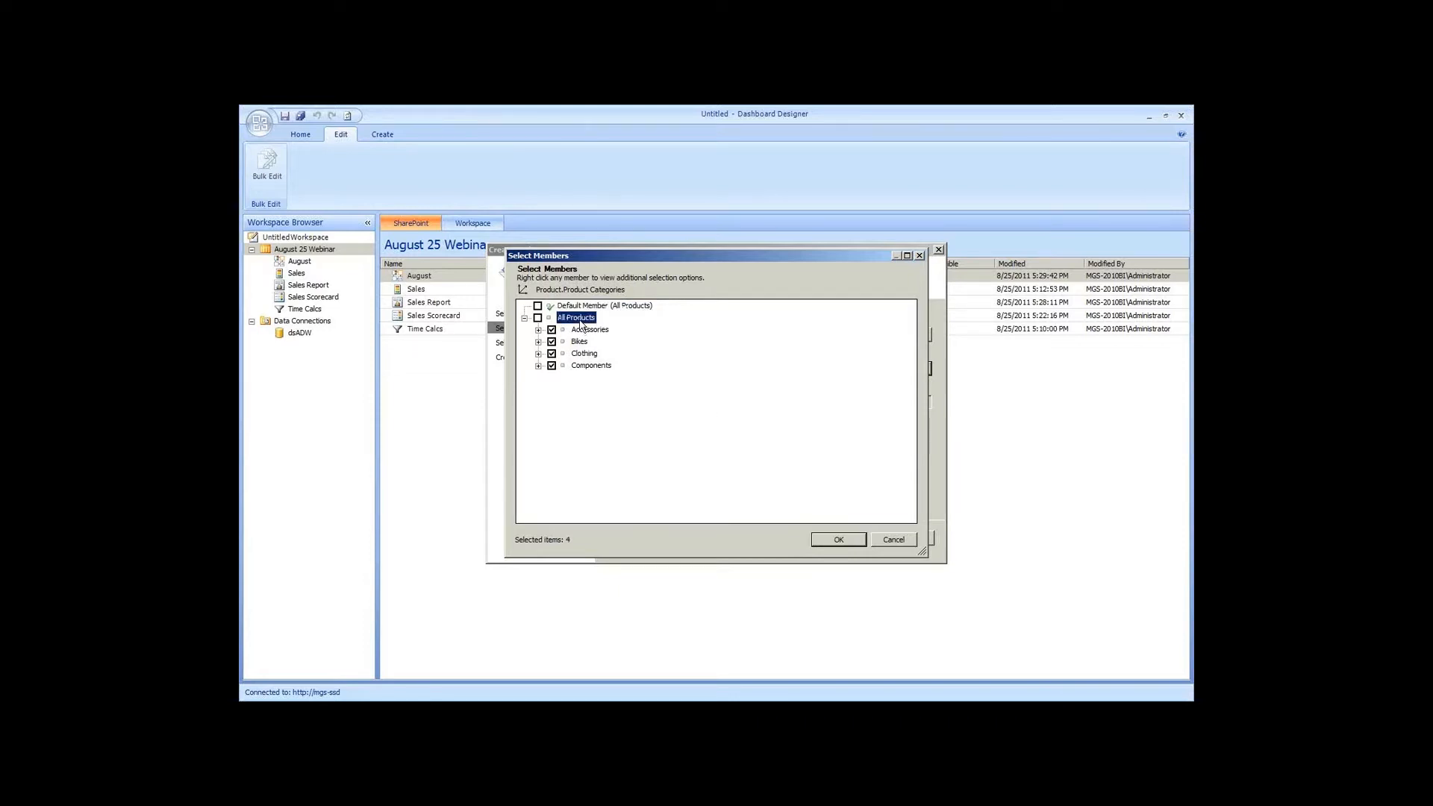
{"action": "right_click", "coordinate": [581, 326]}
{"action": "mouse_move", "coordinate": [625, 349]}
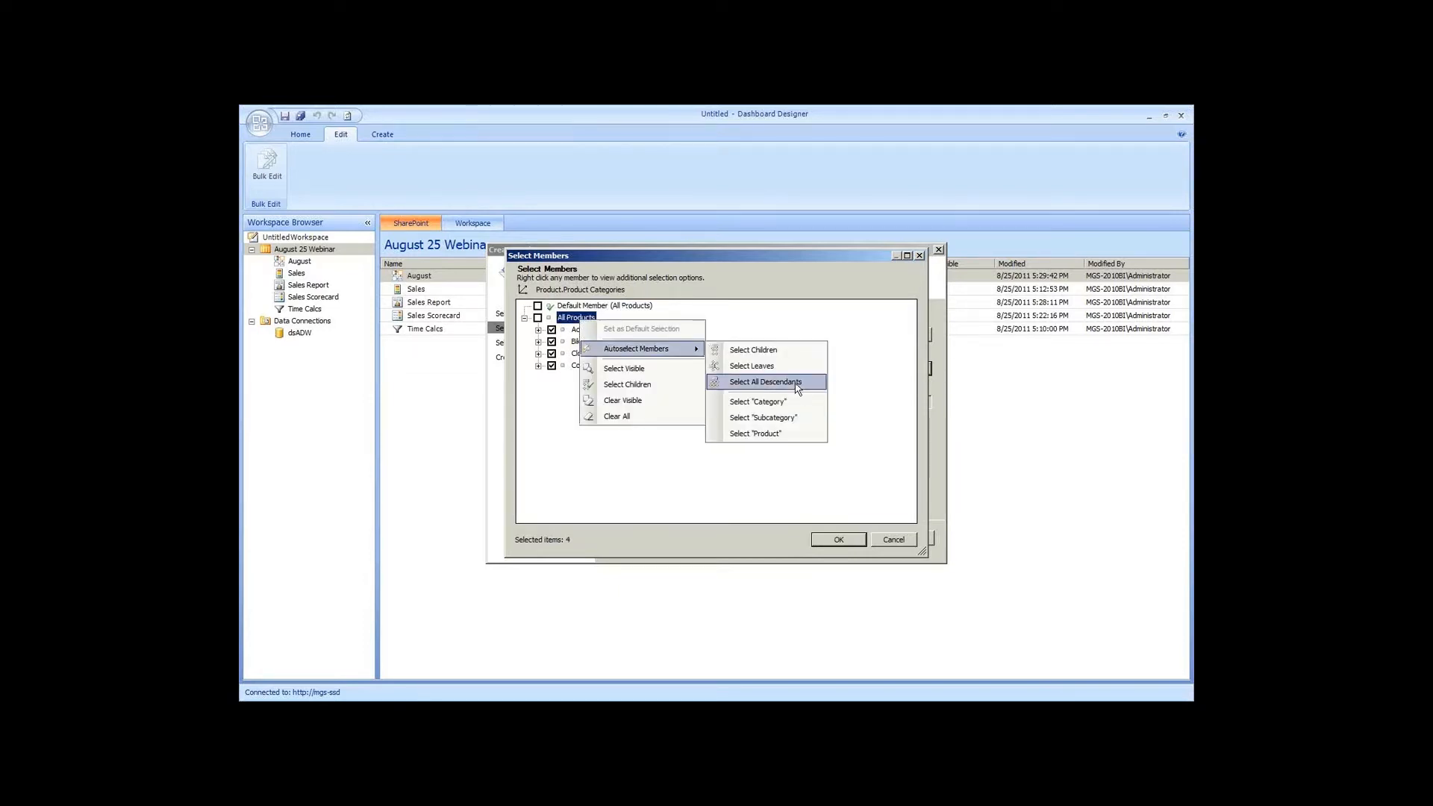
{"action": "left_click", "coordinate": [797, 384]}
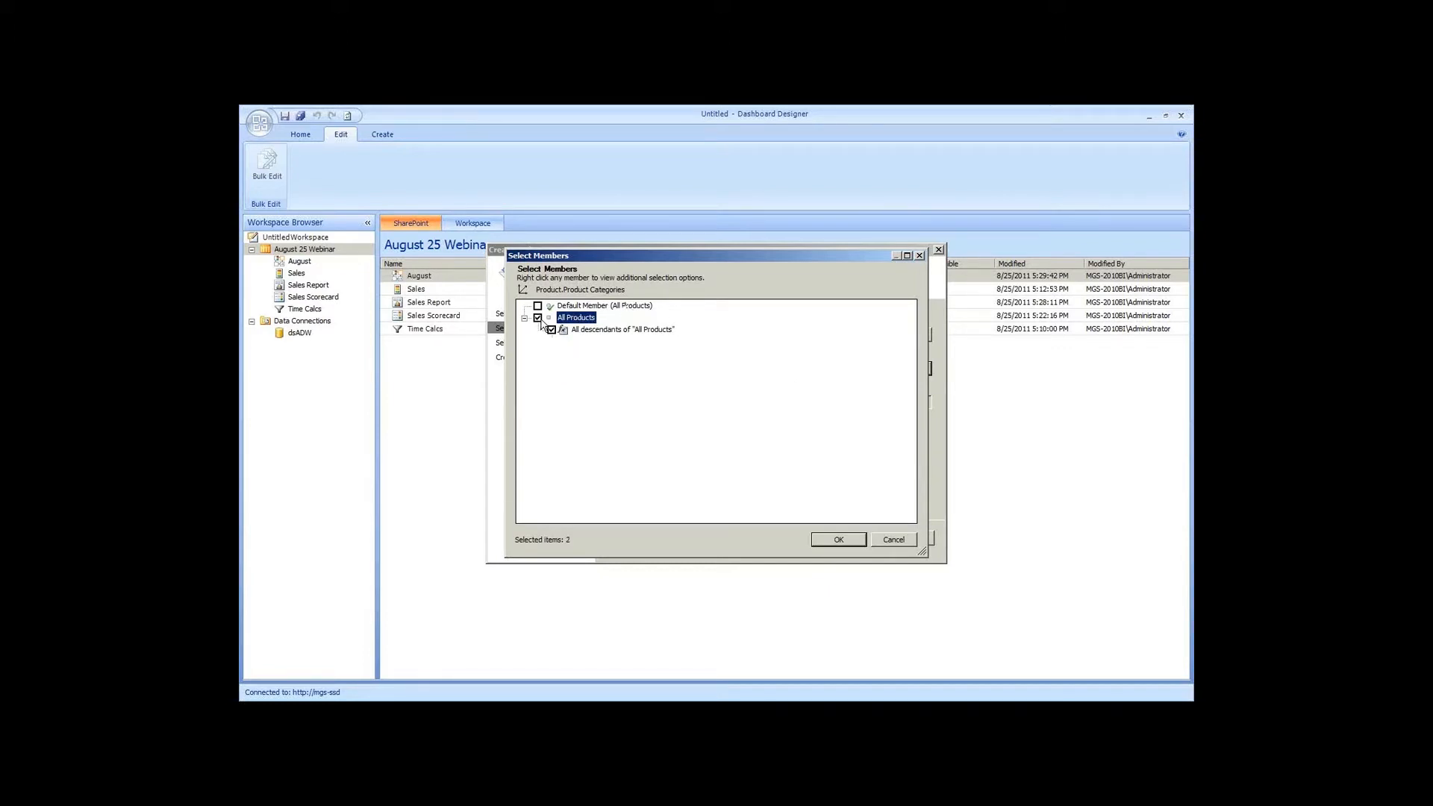
{"action": "right_click", "coordinate": [578, 319]}
{"action": "left_click", "coordinate": [614, 333]}
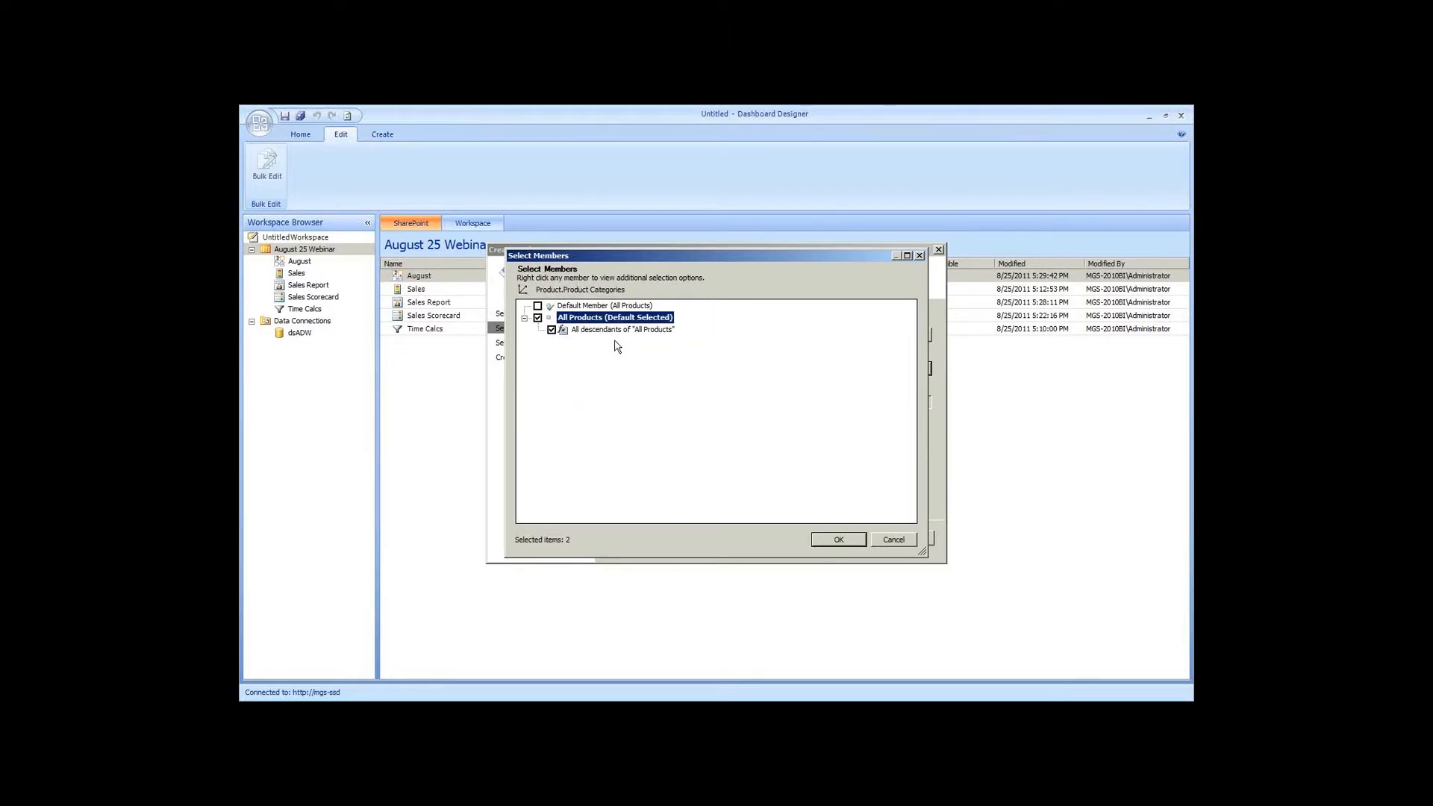
{"action": "left_click", "coordinate": [838, 539]}
Keep Internet Sales Amount as the filter measure and finish the filter with the Multi-Select Tree display method
{"action": "double_click", "coordinate": [657, 401]}
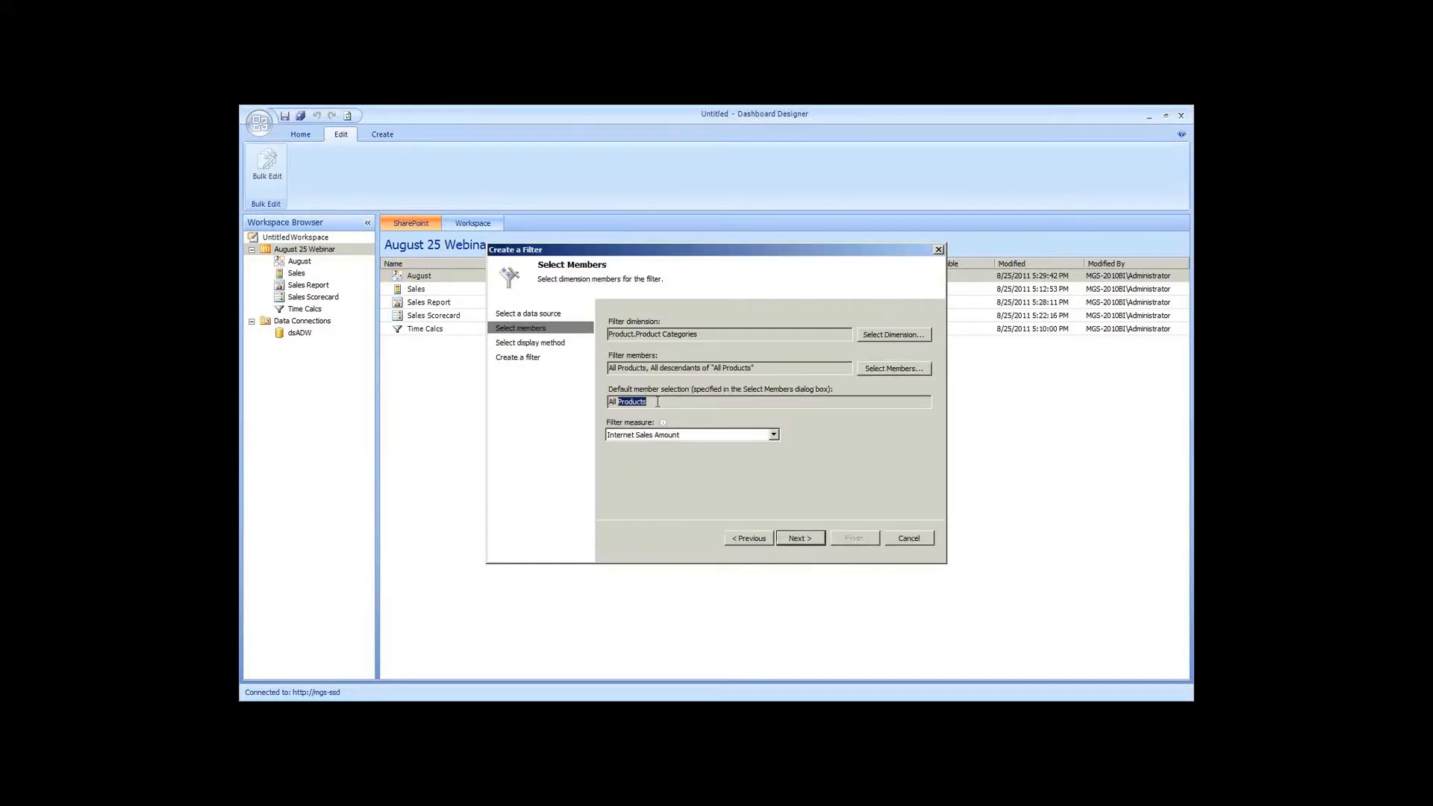
{"action": "left_click", "coordinate": [693, 435]}
{"action": "left_click", "coordinate": [618, 445]}
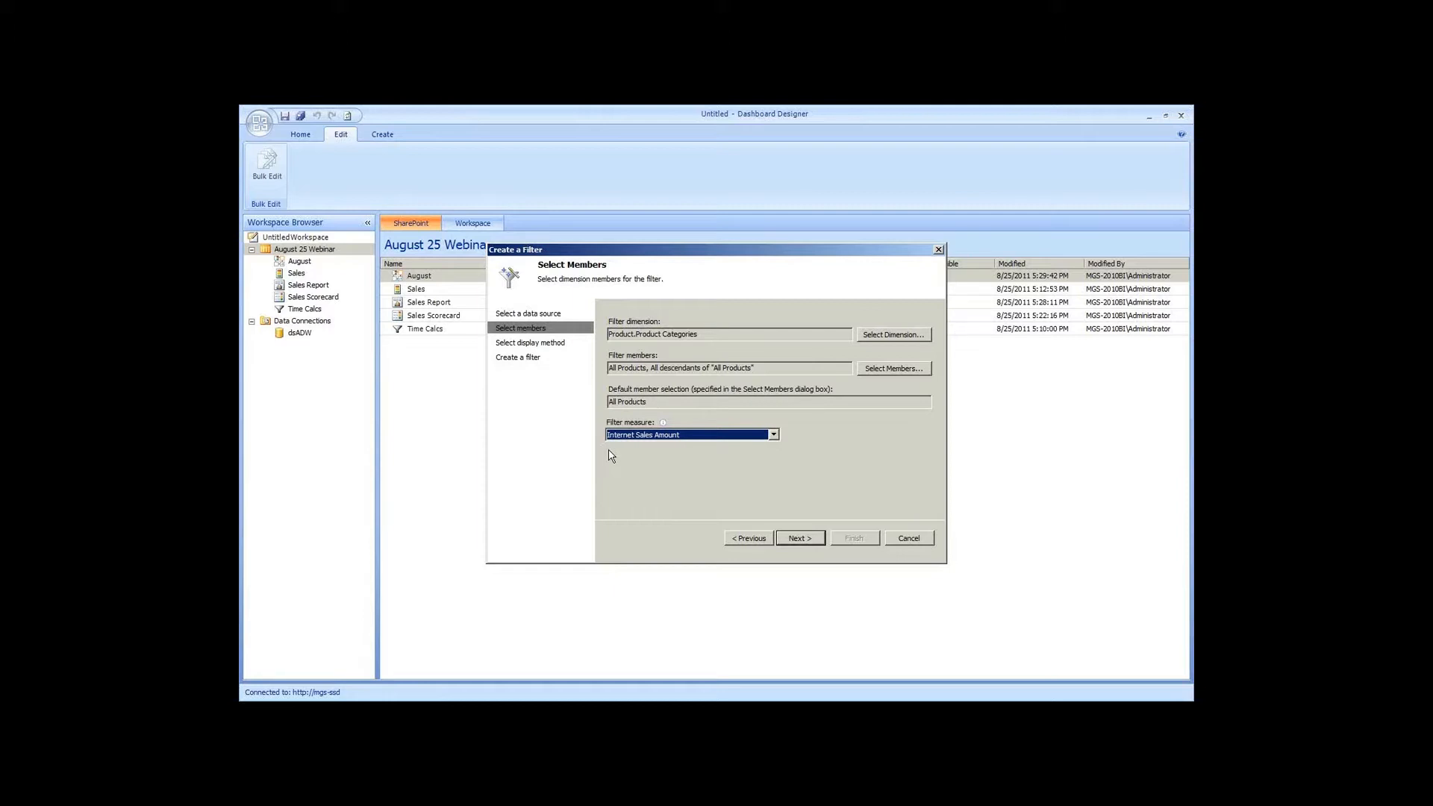
{"action": "left_click", "coordinate": [799, 539]}
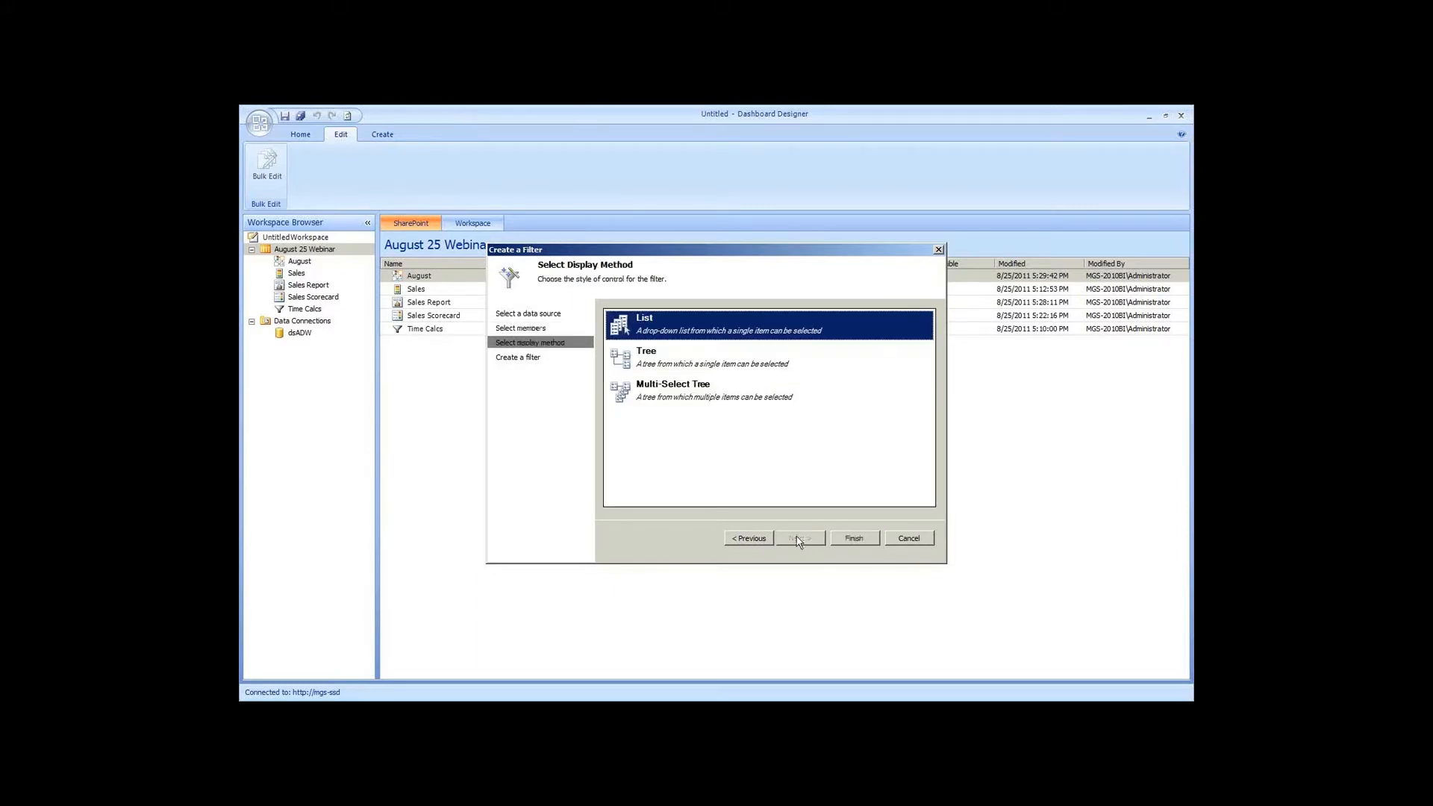
{"action": "left_click", "coordinate": [668, 398]}
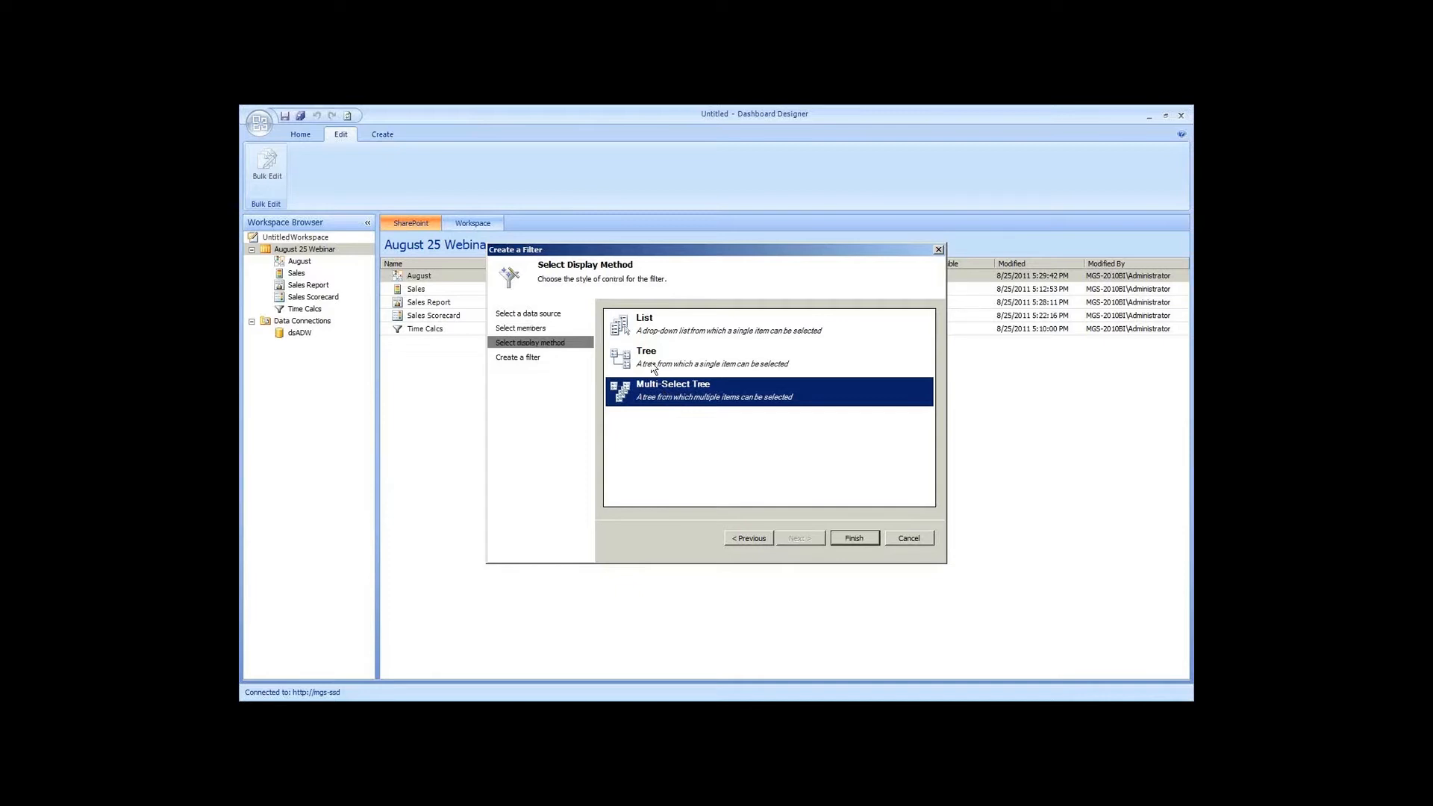
{"action": "left_click", "coordinate": [856, 539]}
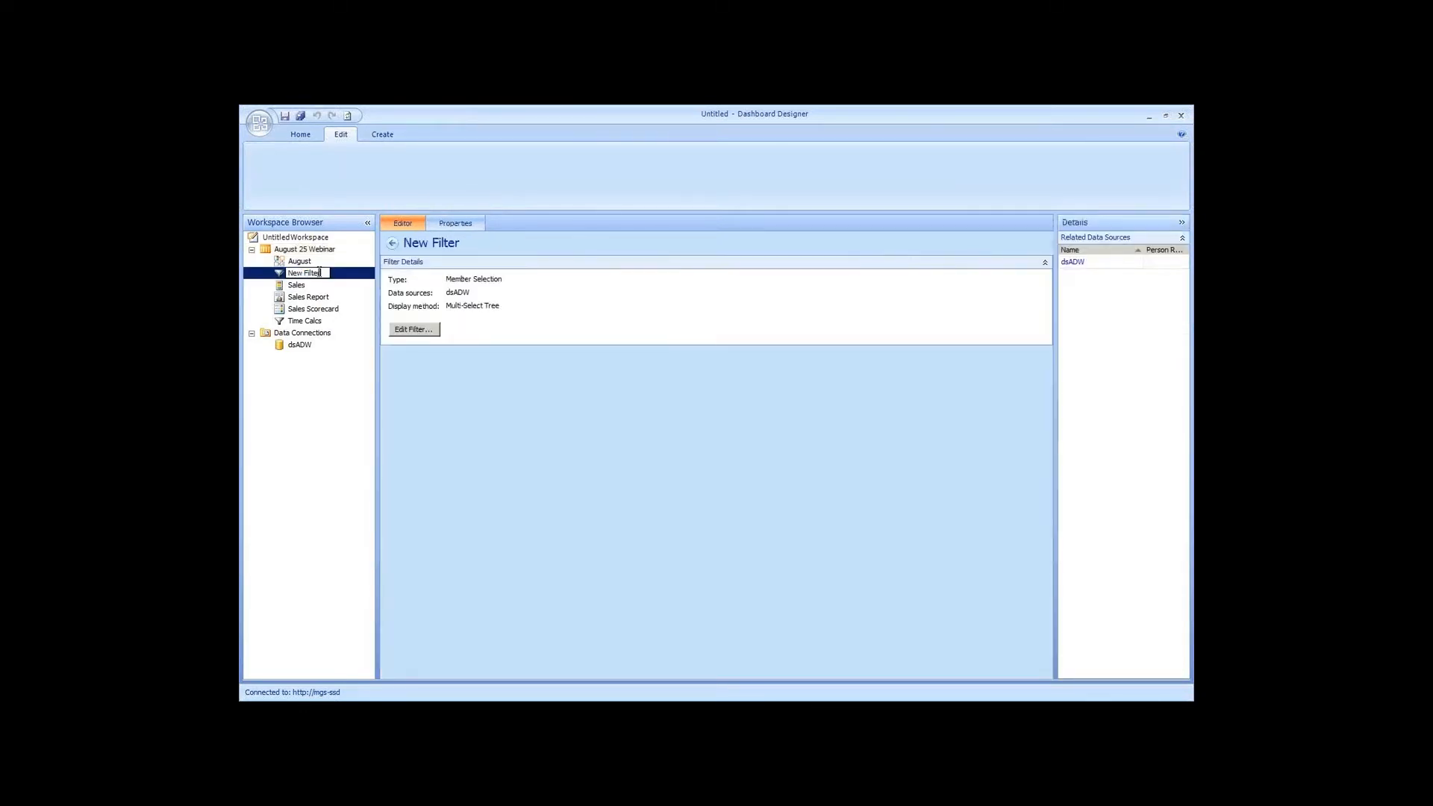
Name the new filter Product Categories and open its details
{"action": "type", "text": "Product Categories"}
{"action": "left_click", "coordinate": [348, 297]}
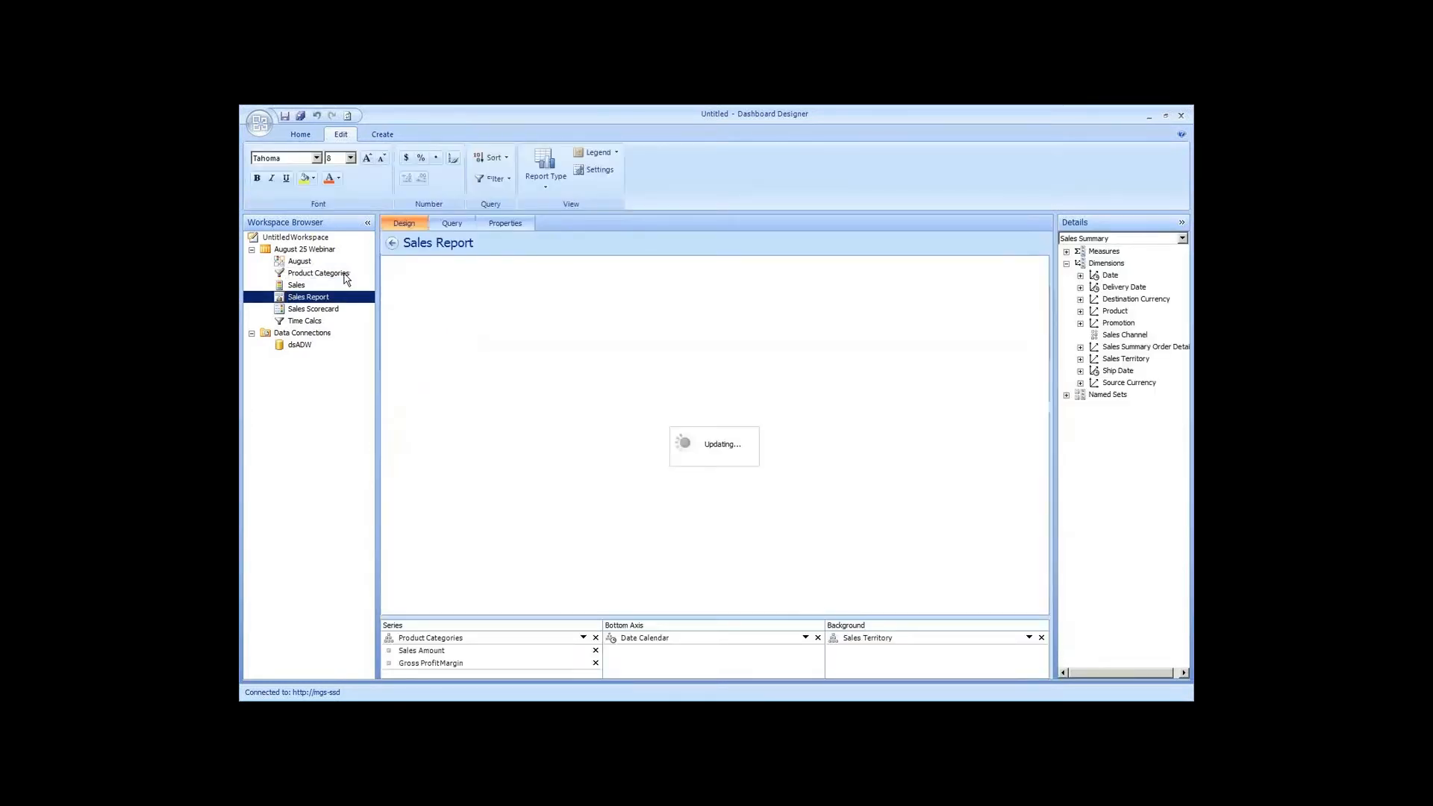
{"action": "left_click", "coordinate": [342, 273]}
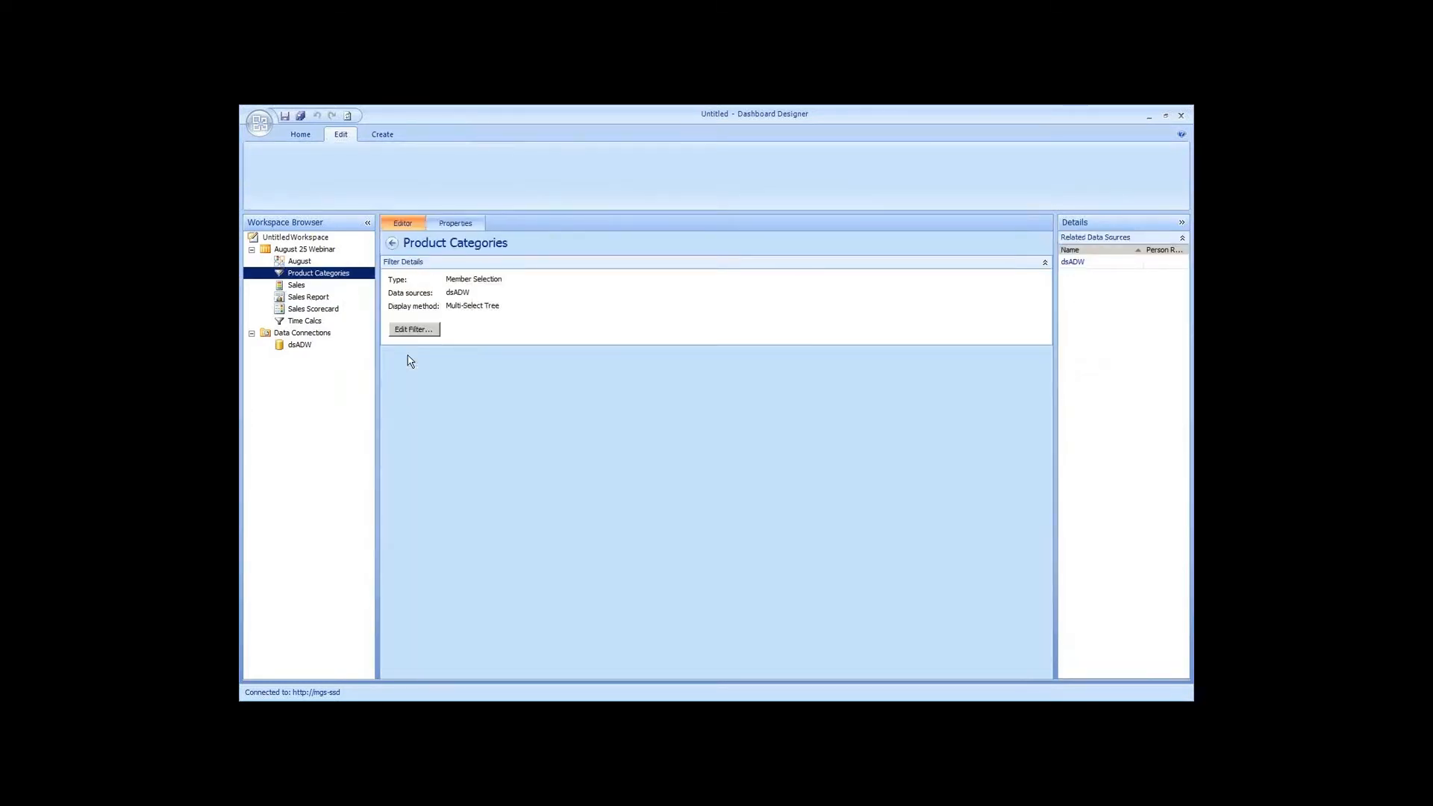
Add the Product Categories filter to the August dashboard's Header zone beside Time Calcs
{"action": "left_click", "coordinate": [312, 263]}
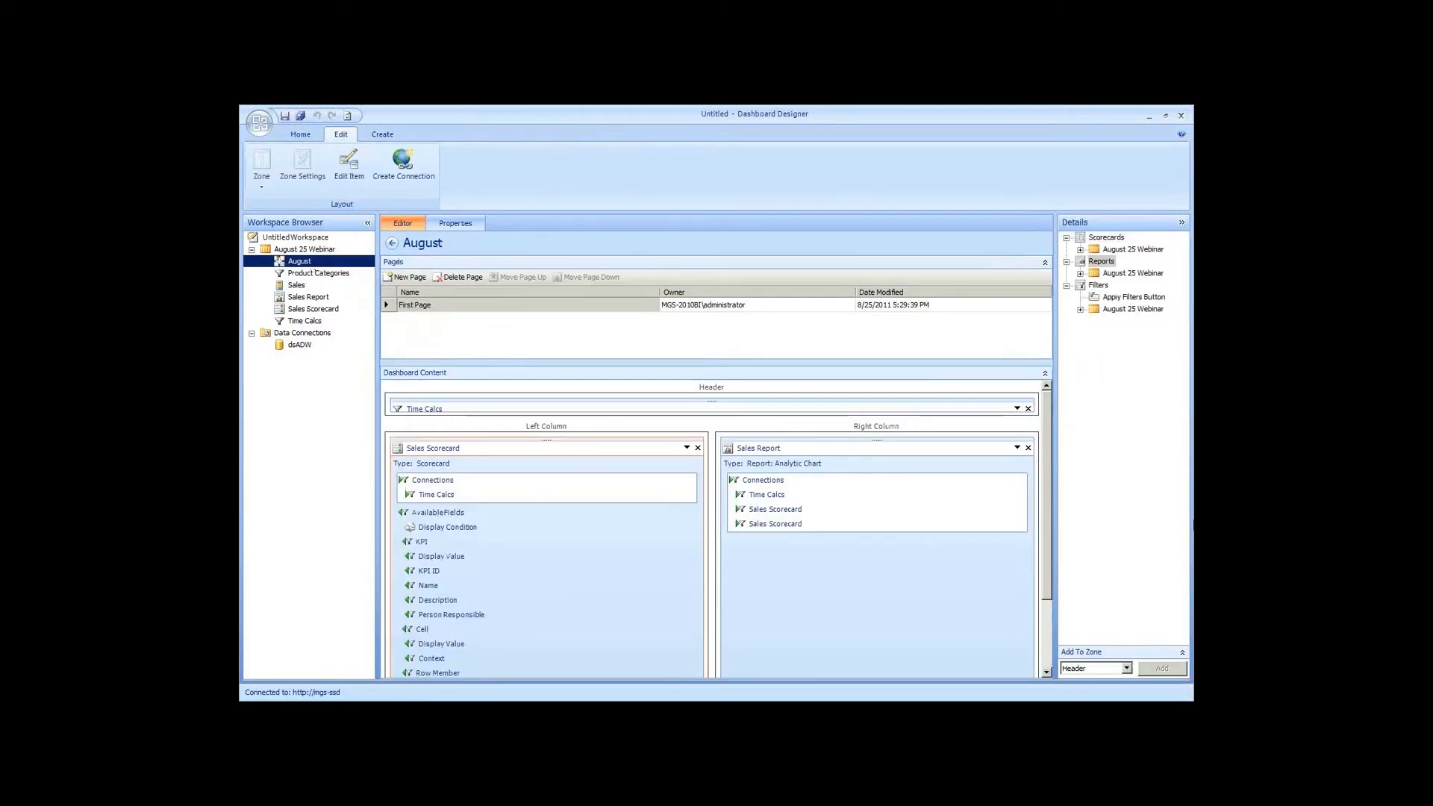
{"action": "left_click", "coordinate": [1081, 309]}
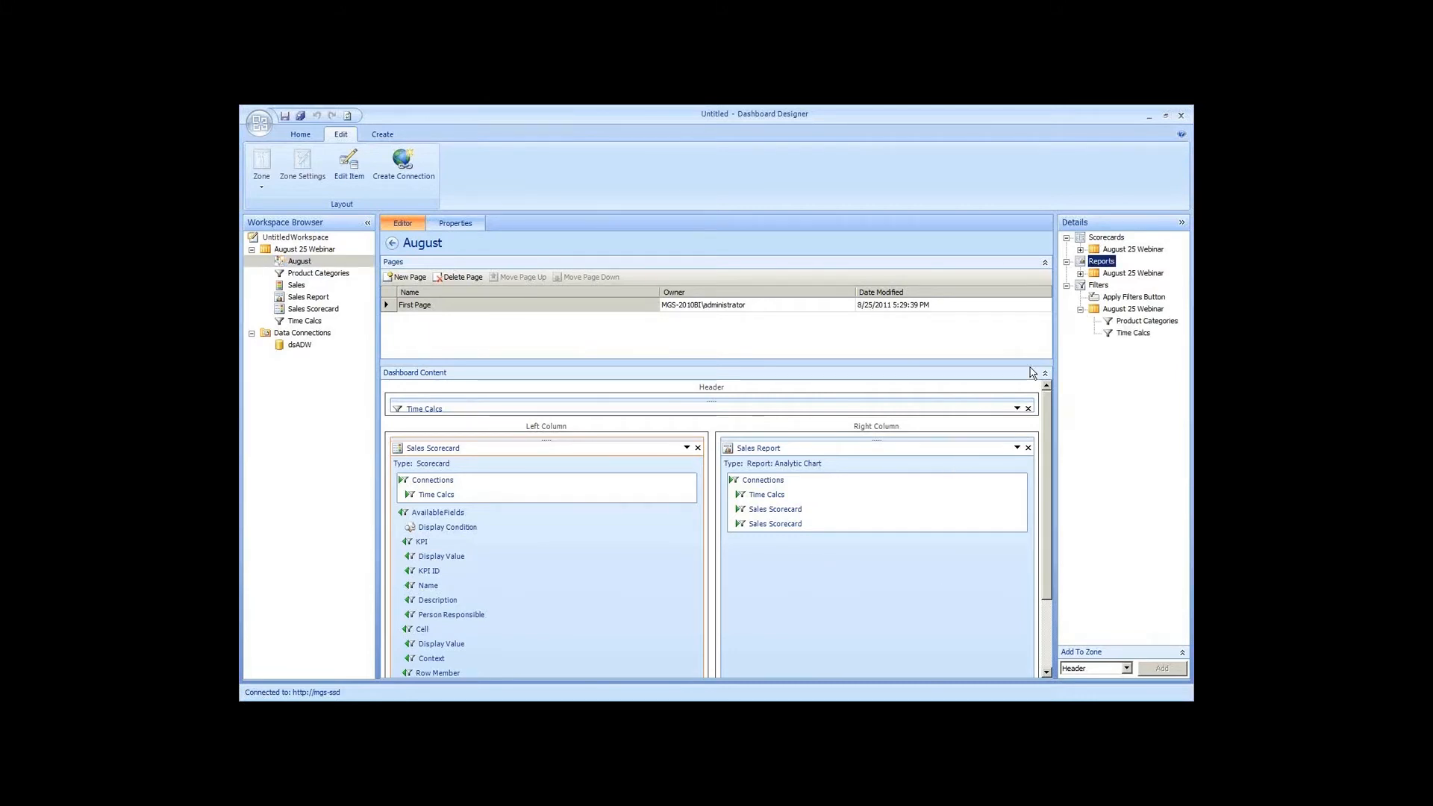
{"action": "left_click", "coordinate": [1138, 335]}
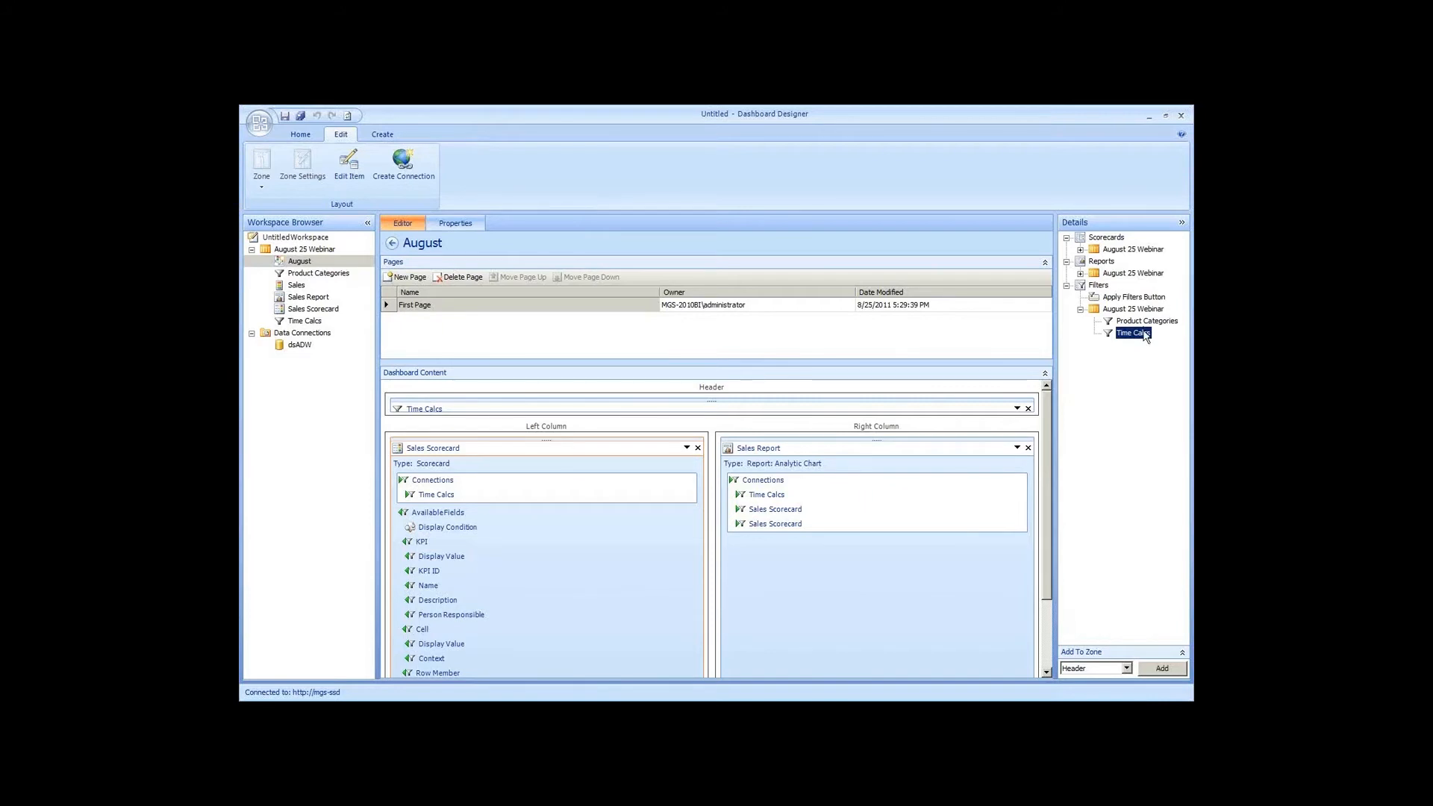
{"action": "left_click_drag", "start_coordinate": [1147, 323], "coordinate": [877, 411]}
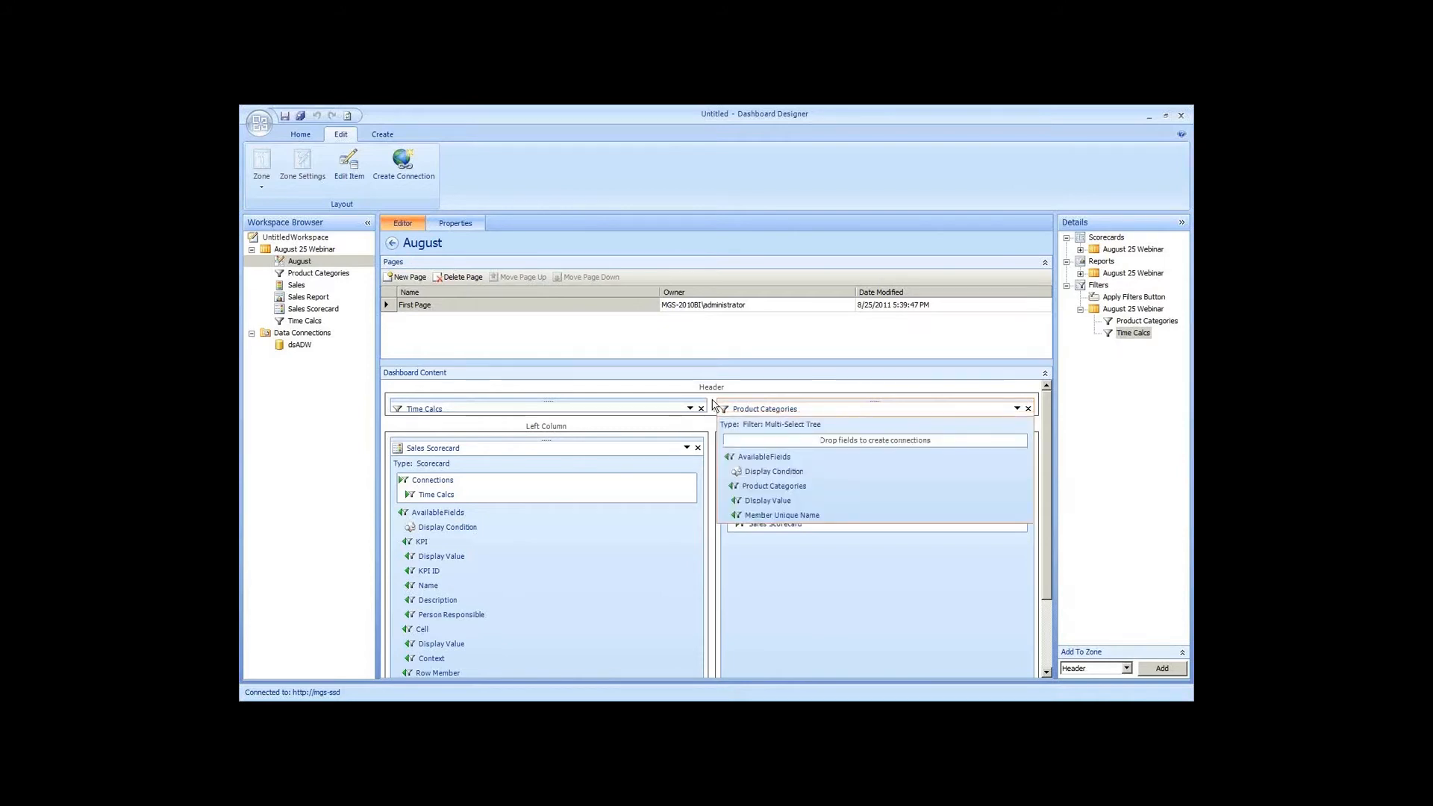
{"action": "right_click", "coordinate": [713, 405]}
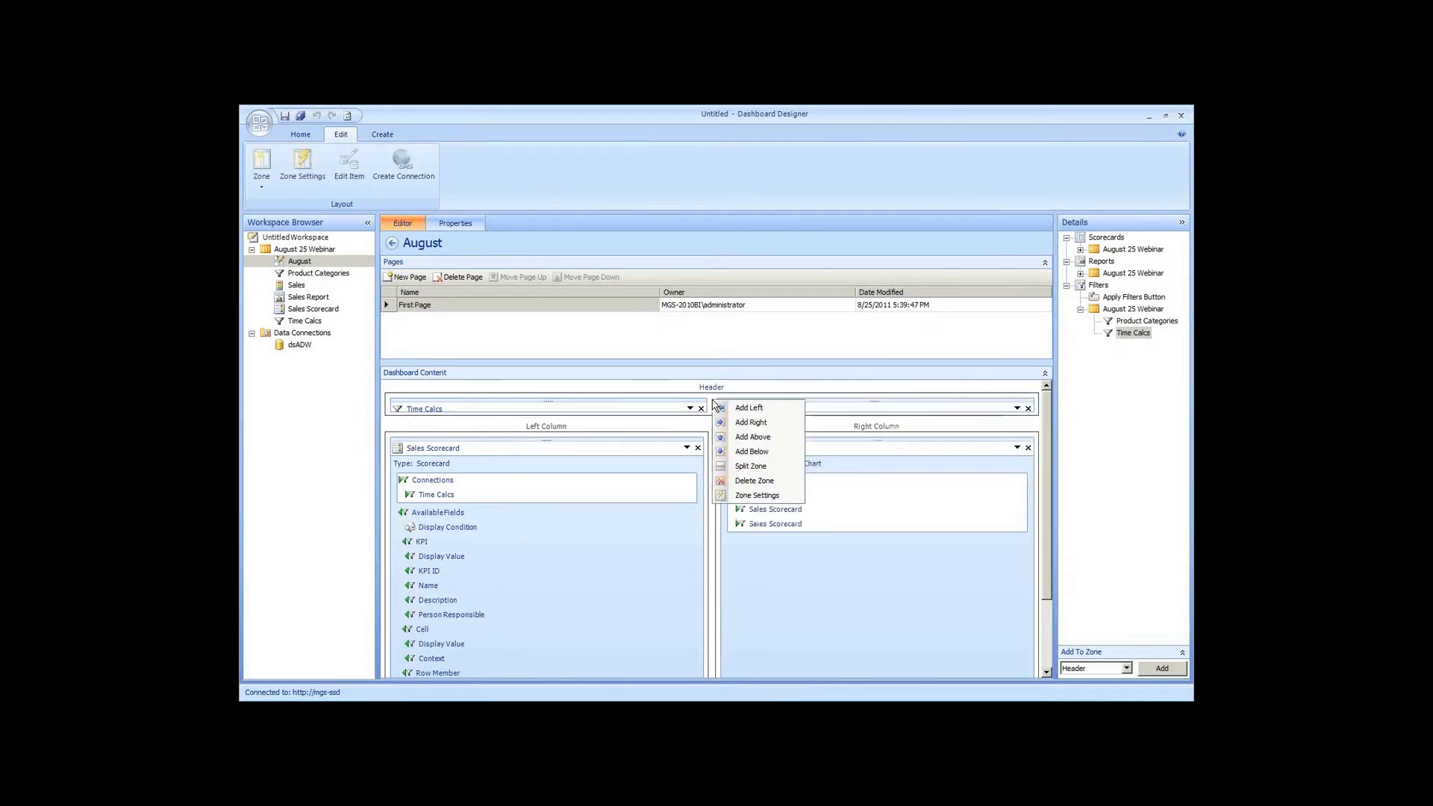
{"action": "left_click", "coordinate": [707, 428]}
{"action": "left_click", "coordinate": [705, 423]}
{"action": "right_click", "coordinate": [711, 425]}
{"action": "left_click", "coordinate": [714, 416]}
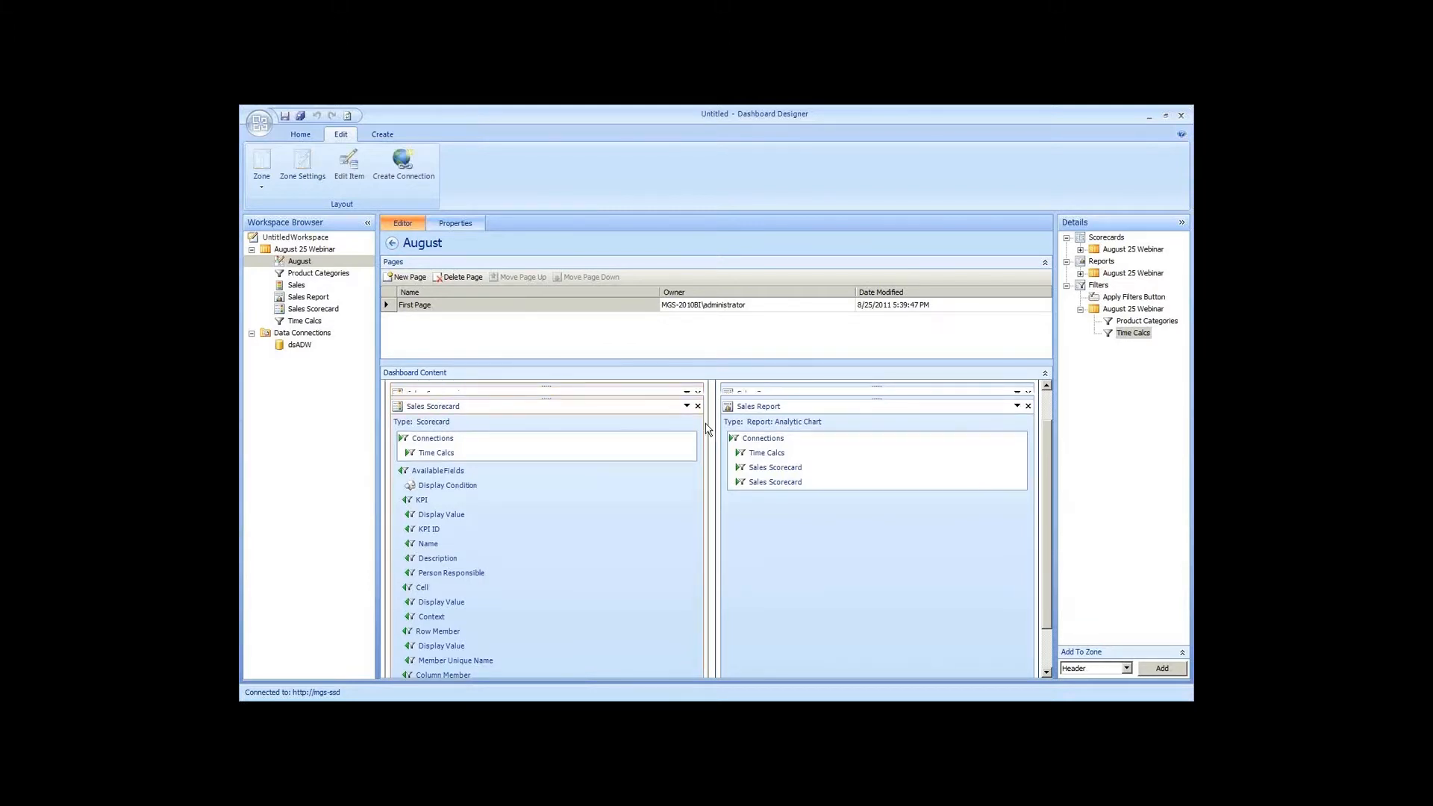
{"action": "right_click", "coordinate": [707, 428]}
Add a new zone below the Header zone and move the Product Categories filter into it
{"action": "right_click", "coordinate": [711, 407]}
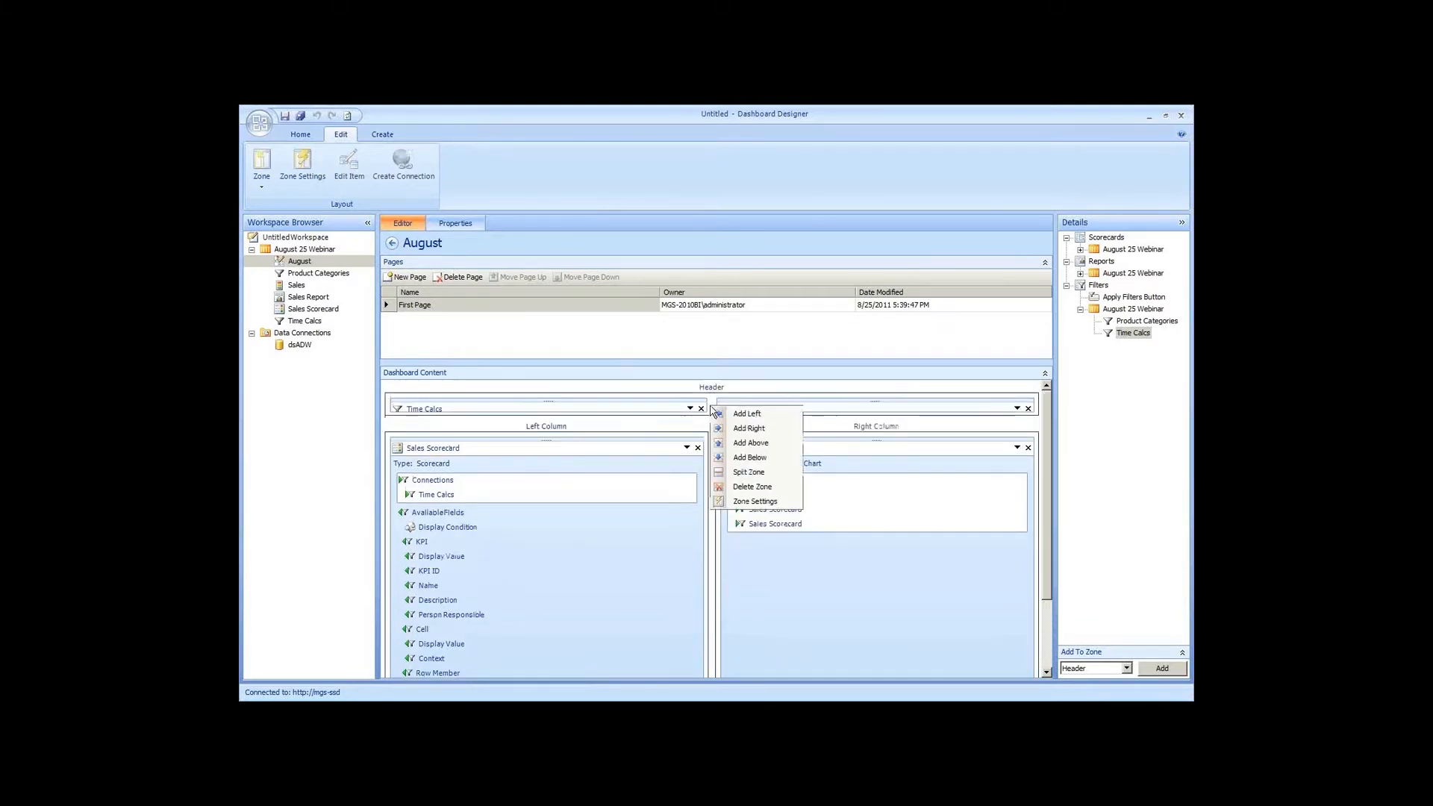
{"action": "left_click", "coordinate": [745, 456]}
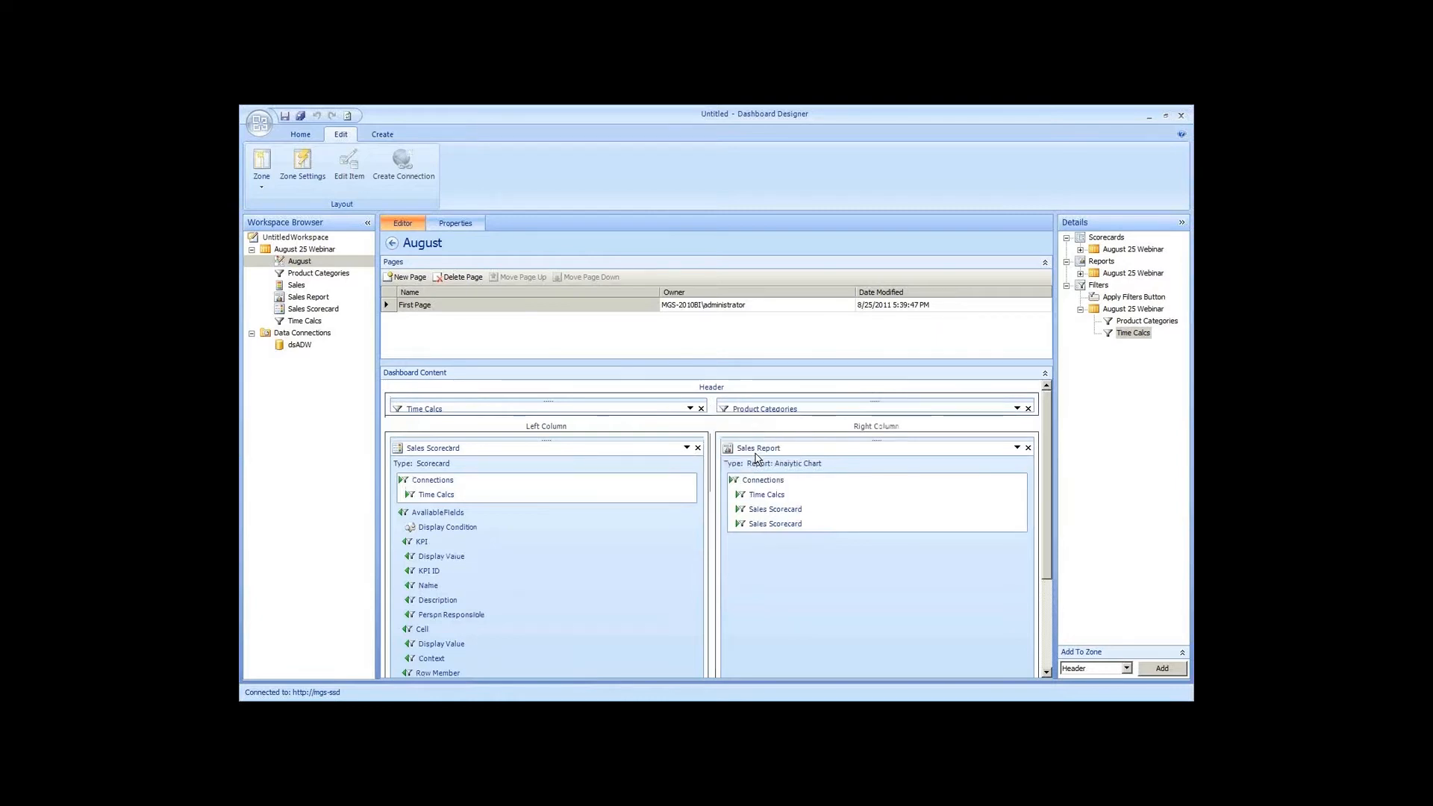
{"action": "left_click_drag", "start_coordinate": [722, 399], "coordinate": [649, 442]}
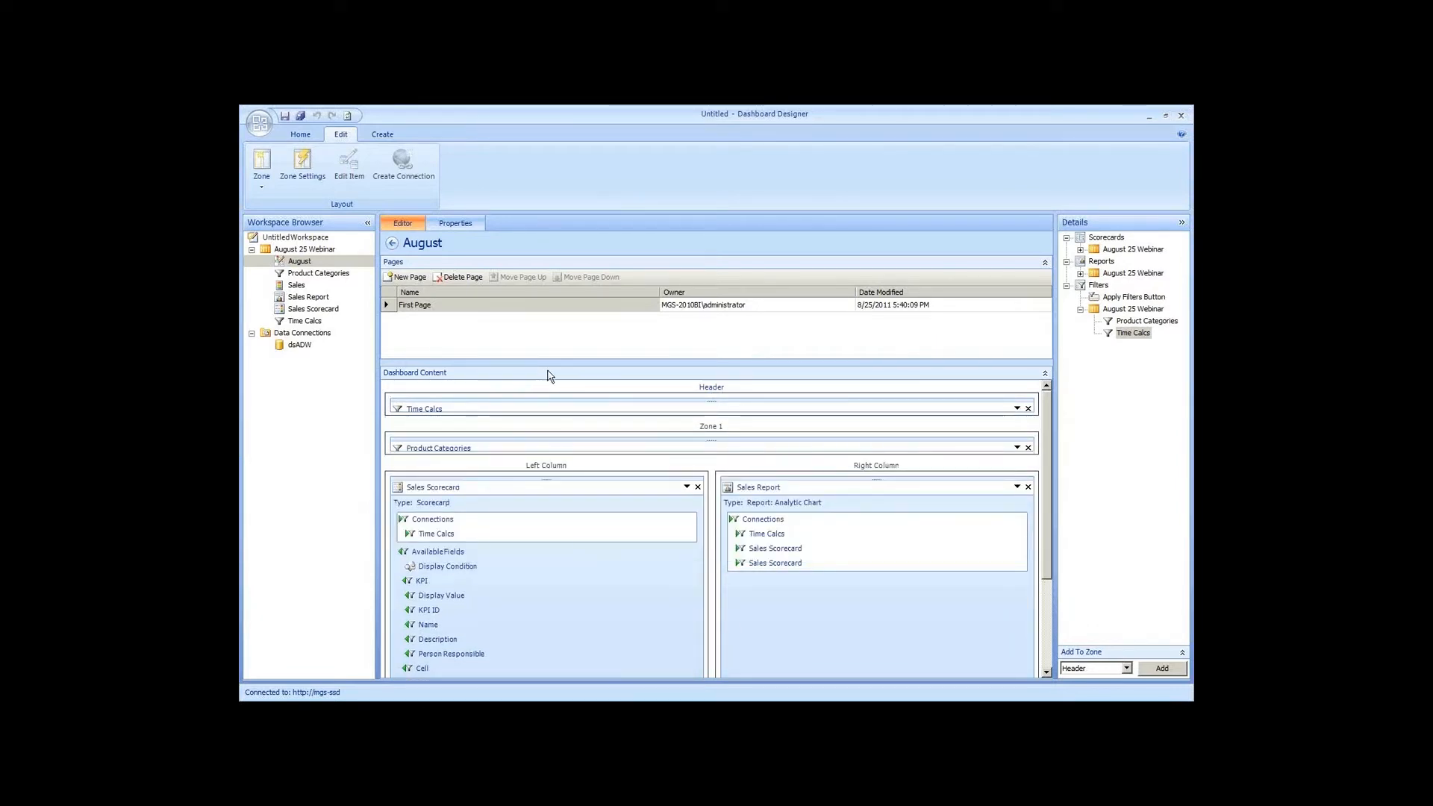
Move the Product Categories filter back into the Header zone beside Time Calcs and delete the empty Zone 1
{"action": "mouse_move", "coordinate": [444, 447]}
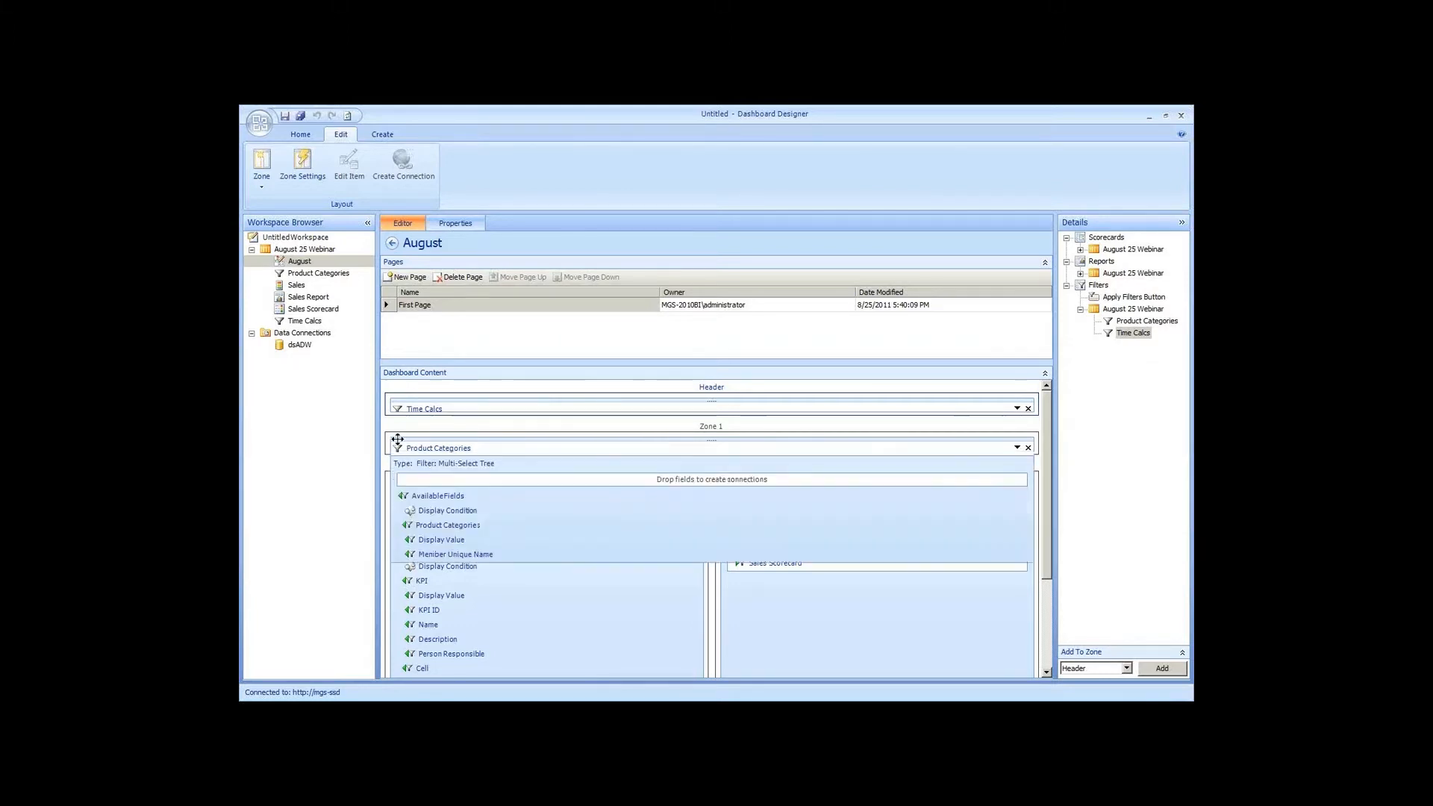
{"action": "left_click_drag", "start_coordinate": [642, 407], "coordinate": [640, 407]}
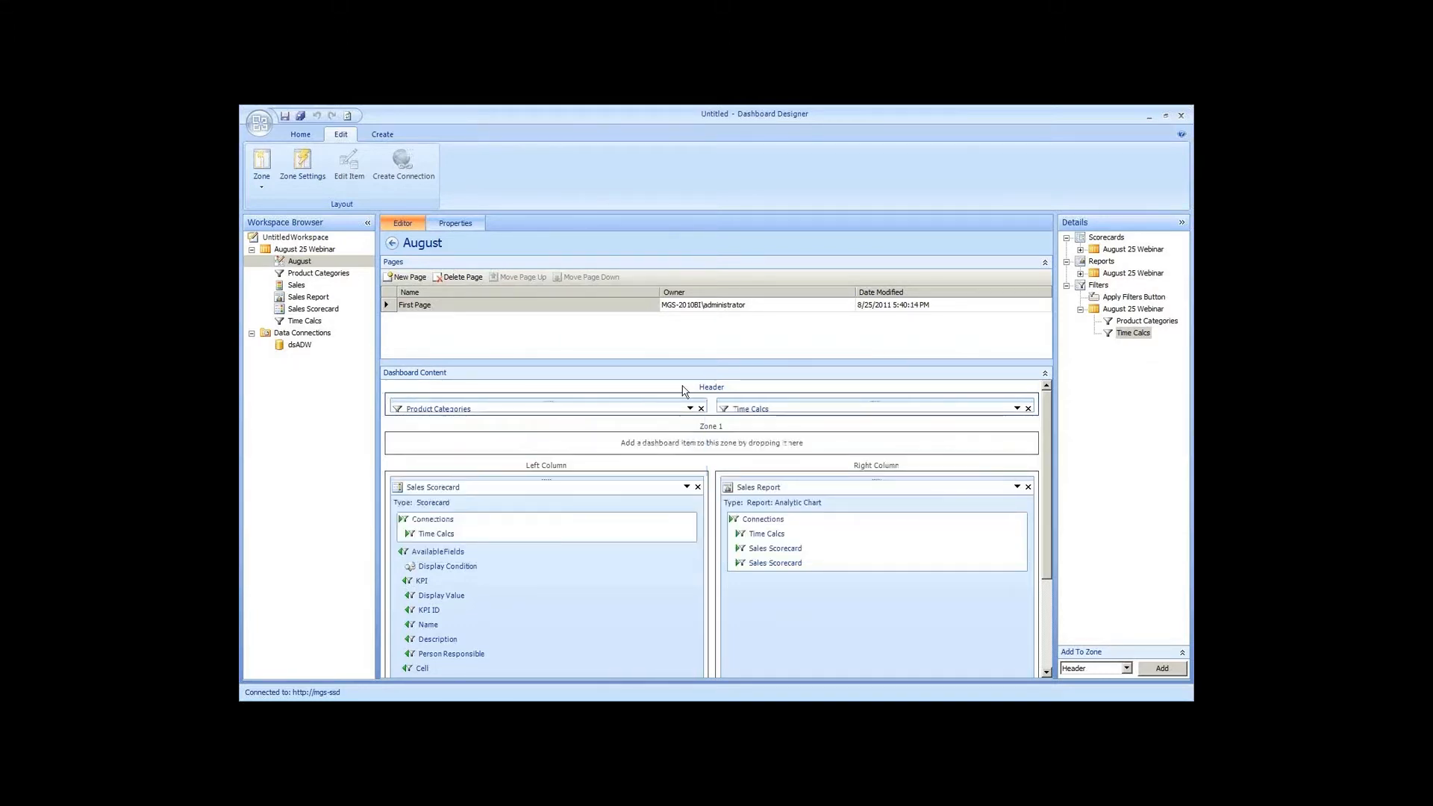
{"action": "right_click", "coordinate": [729, 441]}
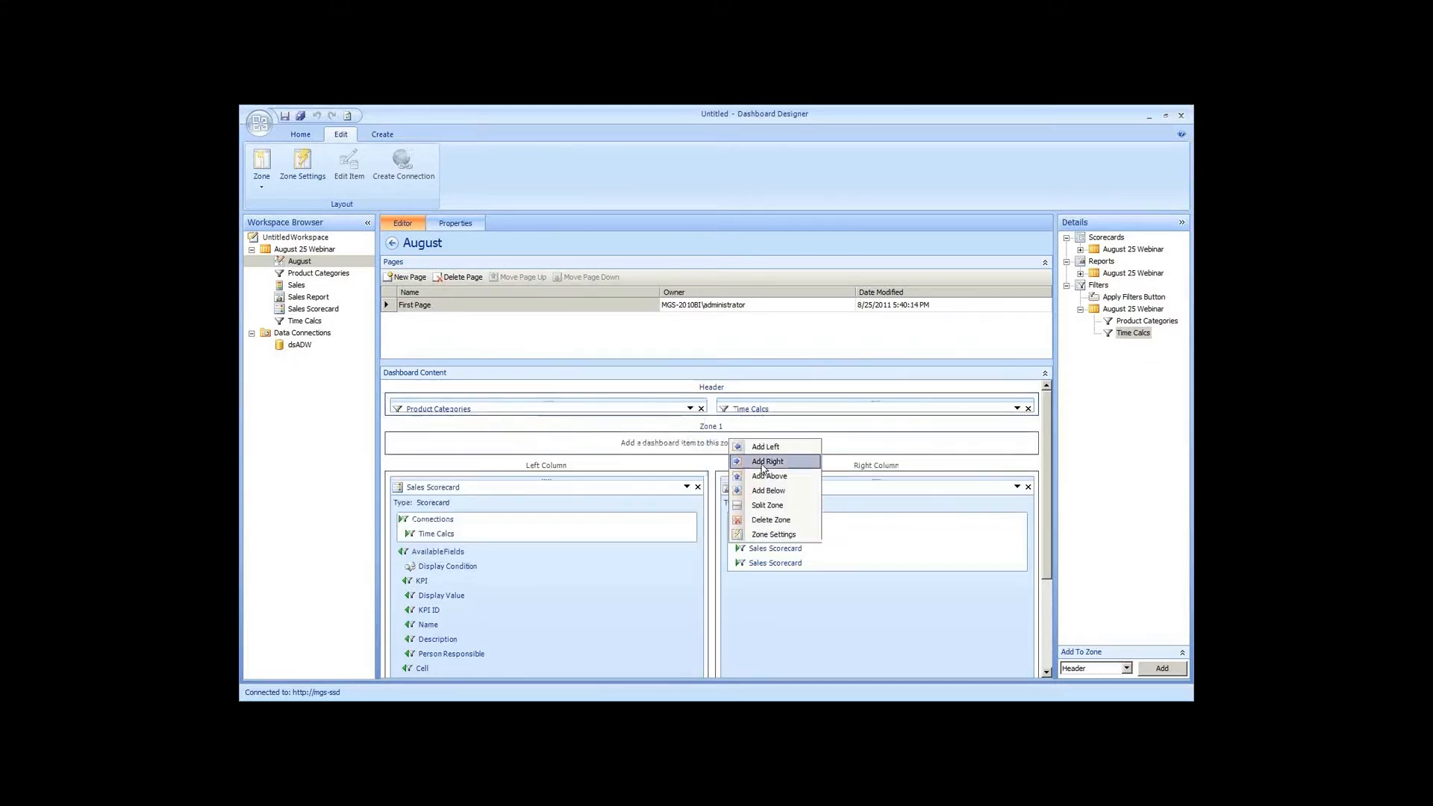
{"action": "left_click", "coordinate": [776, 520]}
Set the Header zone's orientation to Vertical in its zone settings, keeping its size values
{"action": "right_click", "coordinate": [712, 404]}
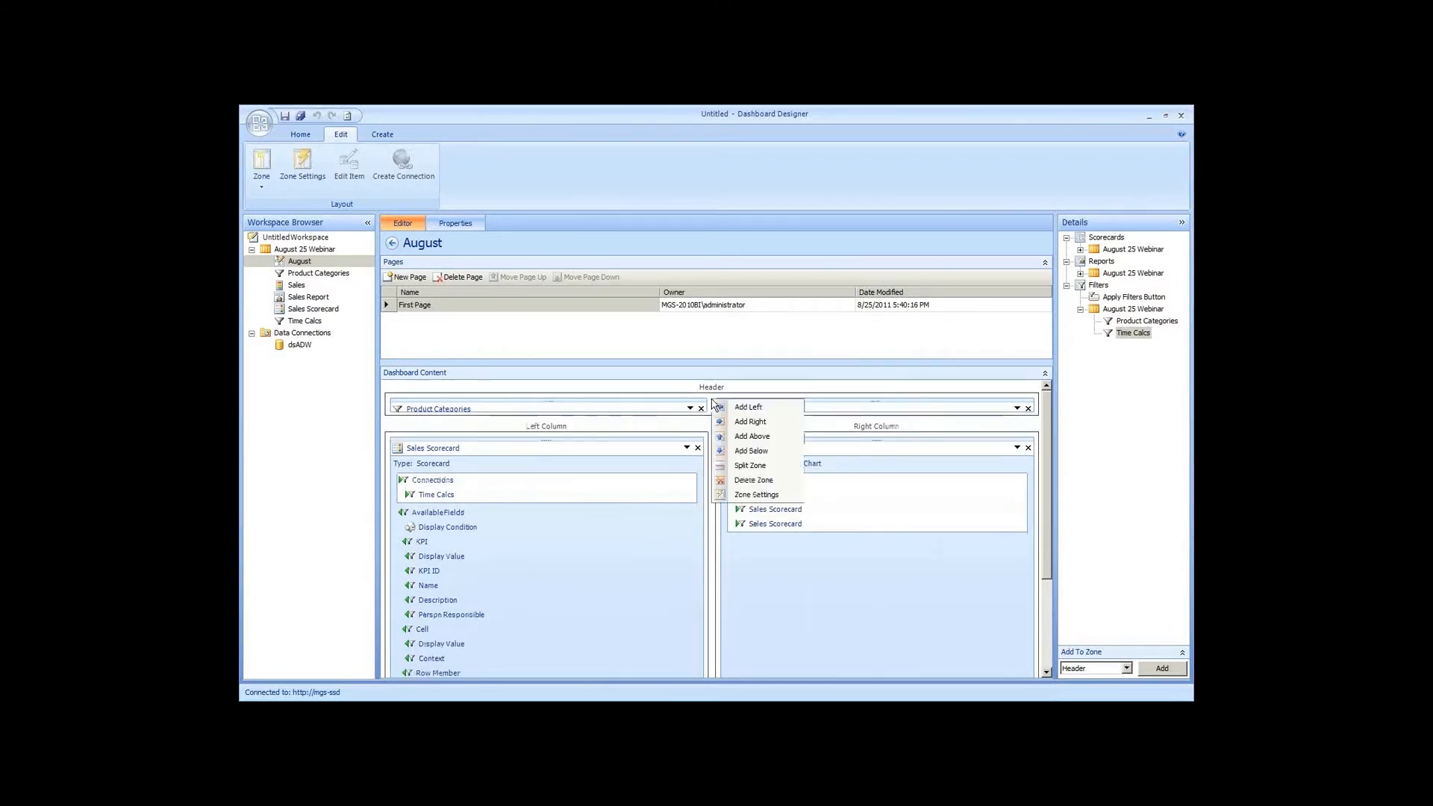
{"action": "left_click", "coordinate": [763, 498]}
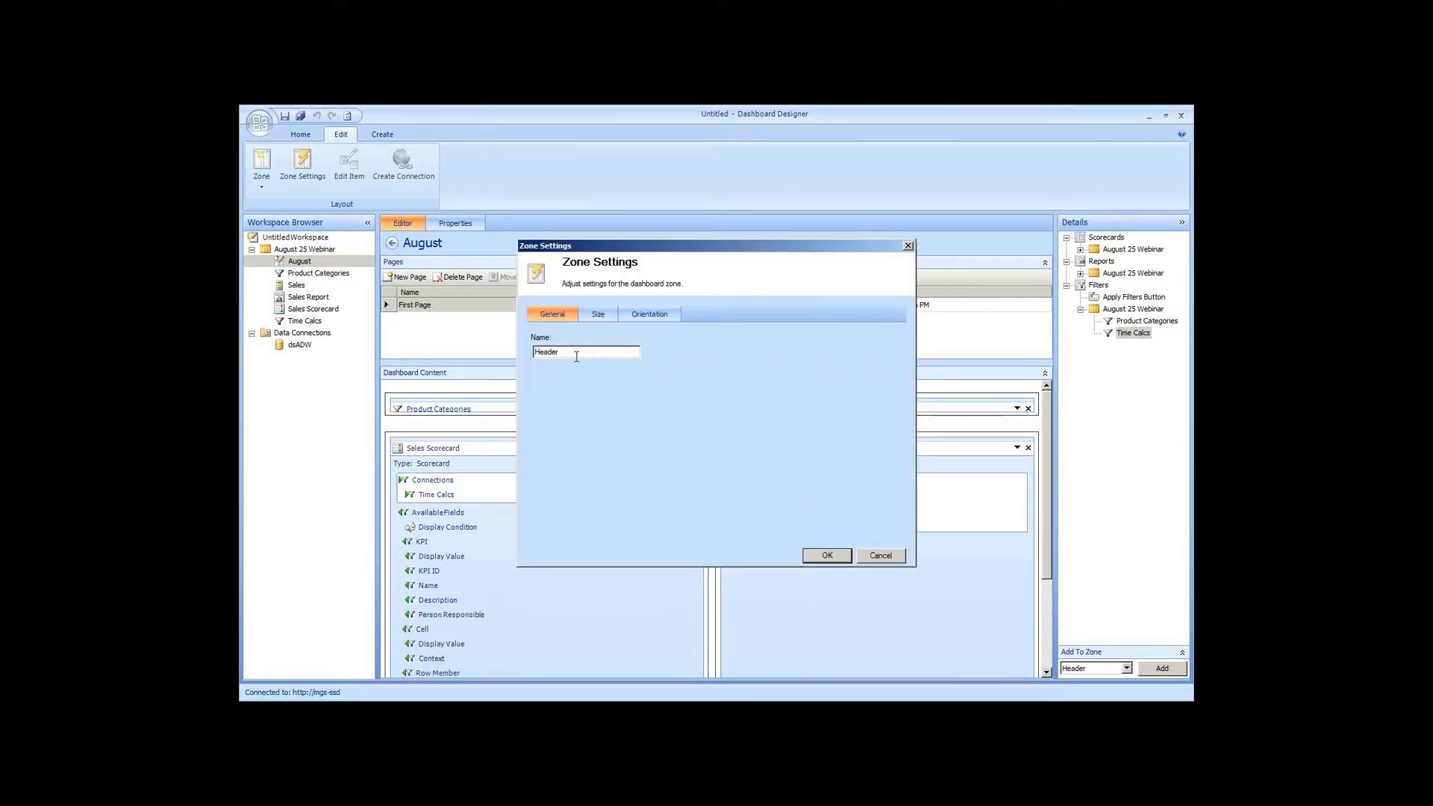
{"action": "left_click", "coordinate": [598, 315]}
{"action": "left_click", "coordinate": [576, 516]}
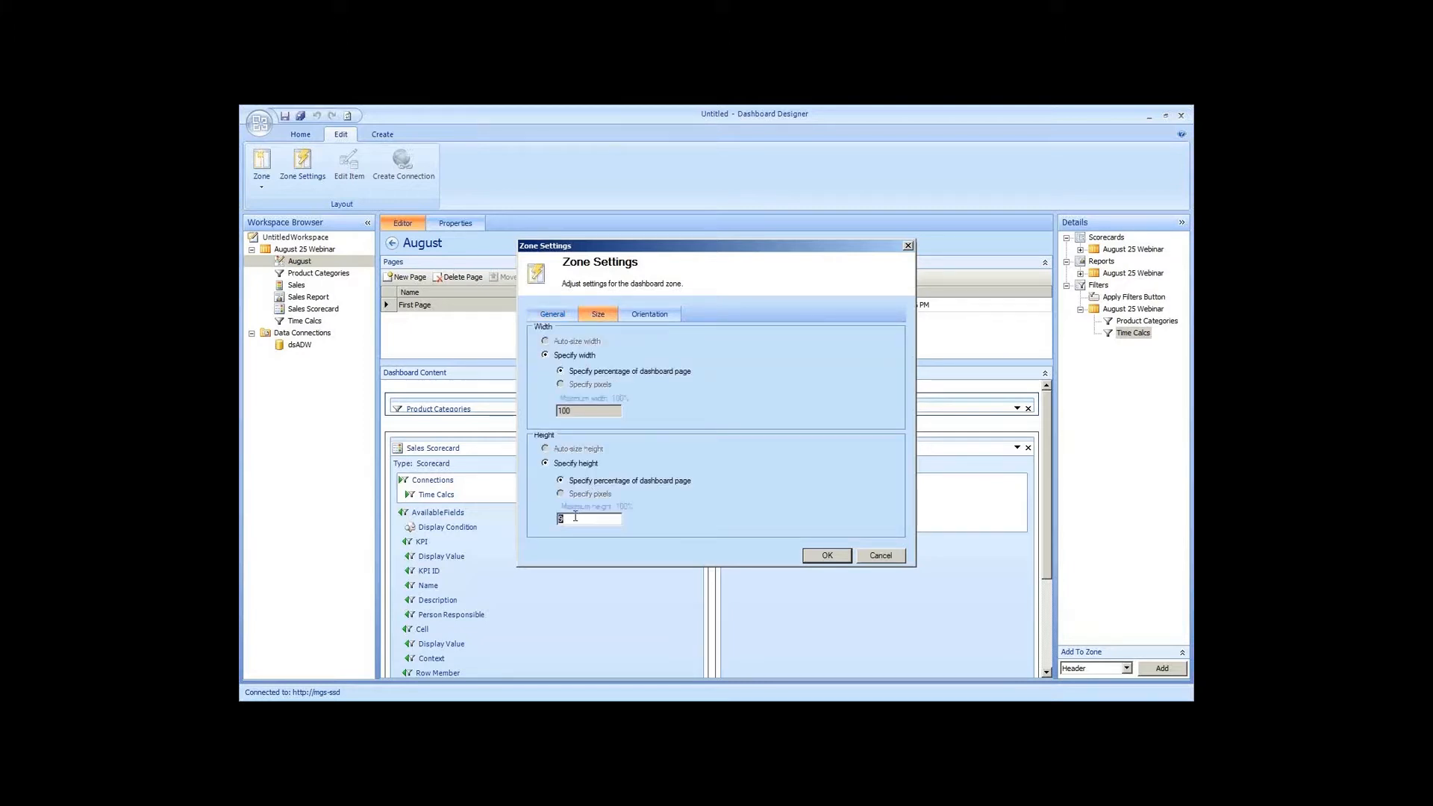
{"action": "left_click", "coordinate": [650, 317]}
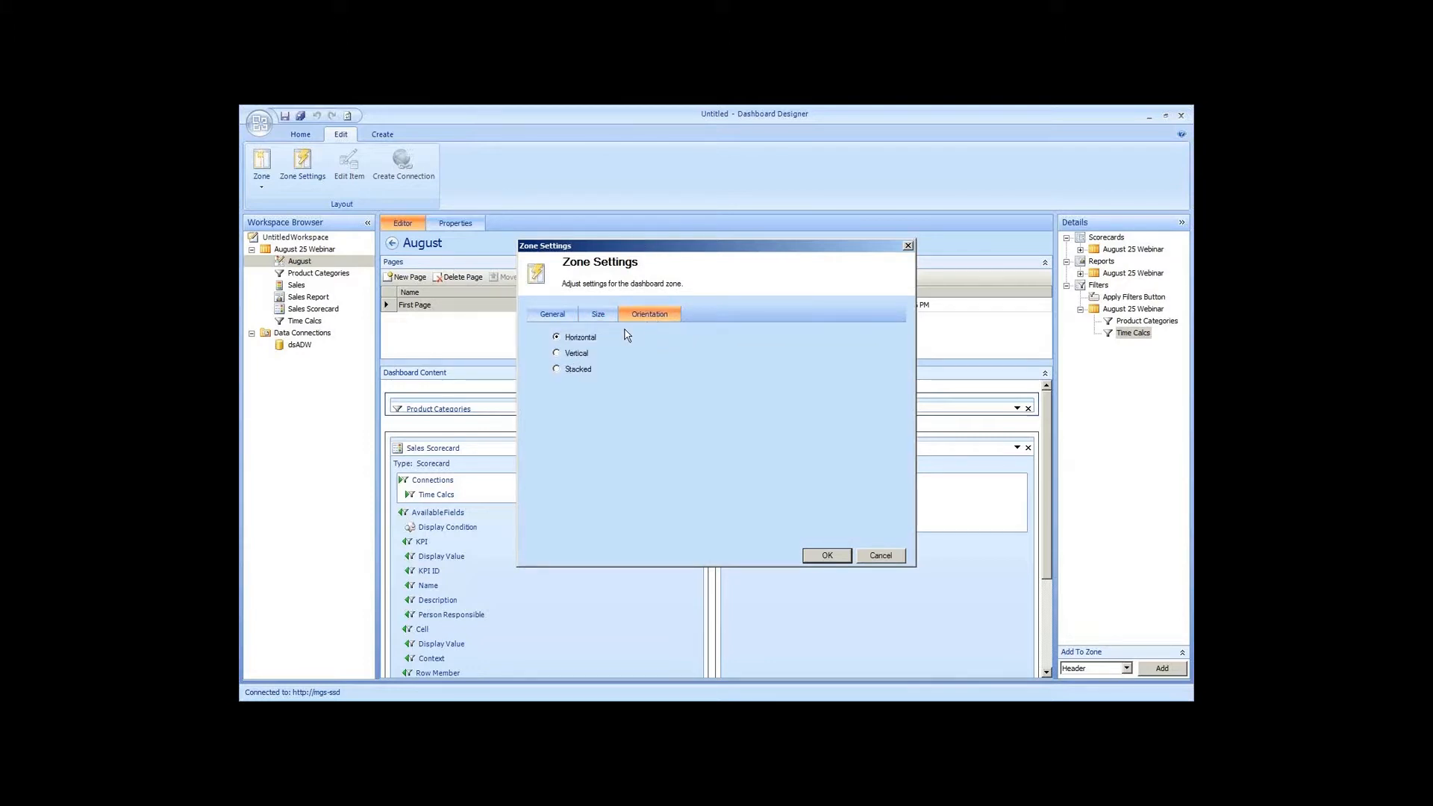
{"action": "left_click", "coordinate": [578, 355]}
{"action": "left_click", "coordinate": [584, 341]}
{"action": "left_click", "coordinate": [560, 354]}
{"action": "left_click", "coordinate": [827, 556]}
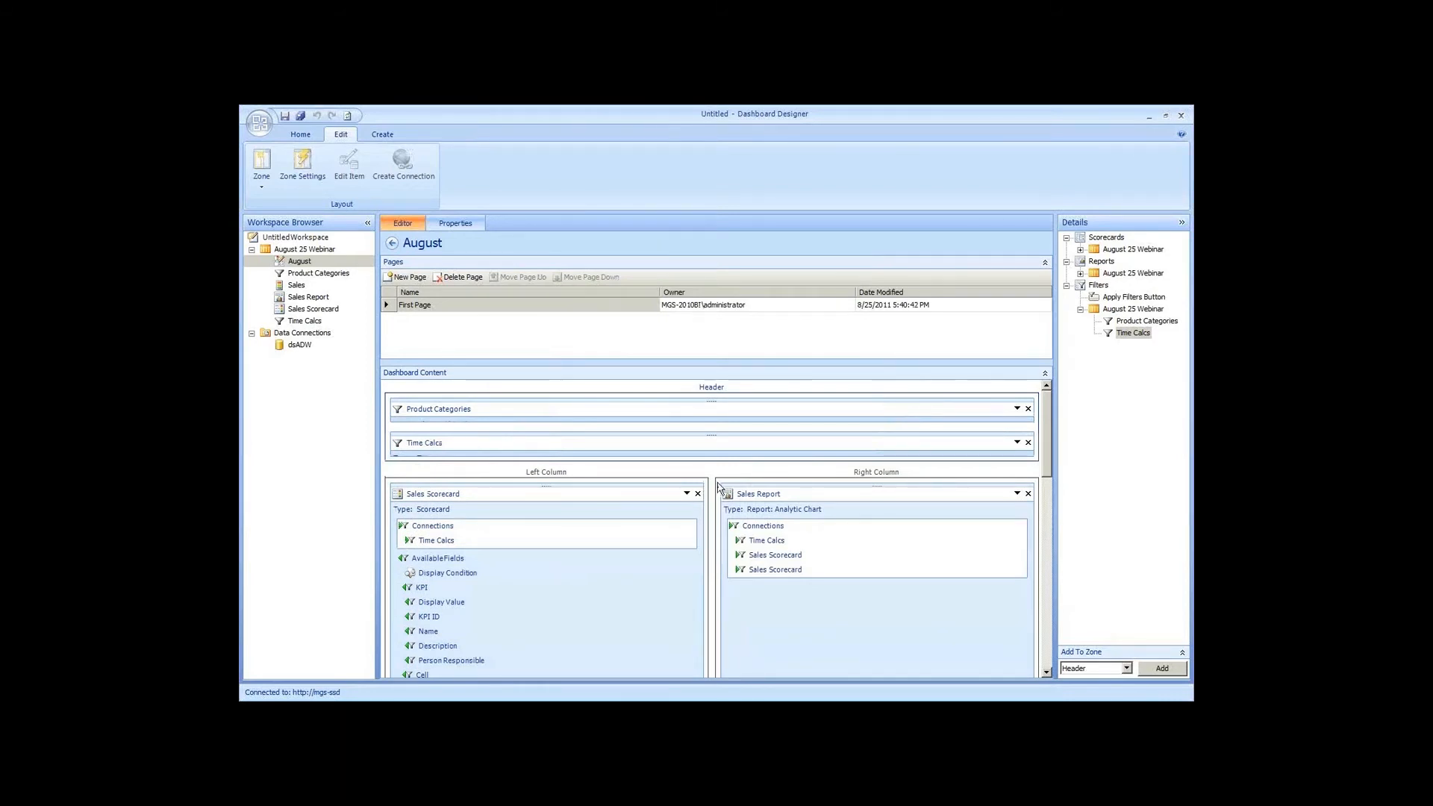
Widen the Right Column zone to about 70 percent of the dashboard page
{"action": "scroll", "coordinate": [719, 487], "scroll_direction": "down", "scroll_amount": 3}
{"action": "right_click", "coordinate": [719, 487]}
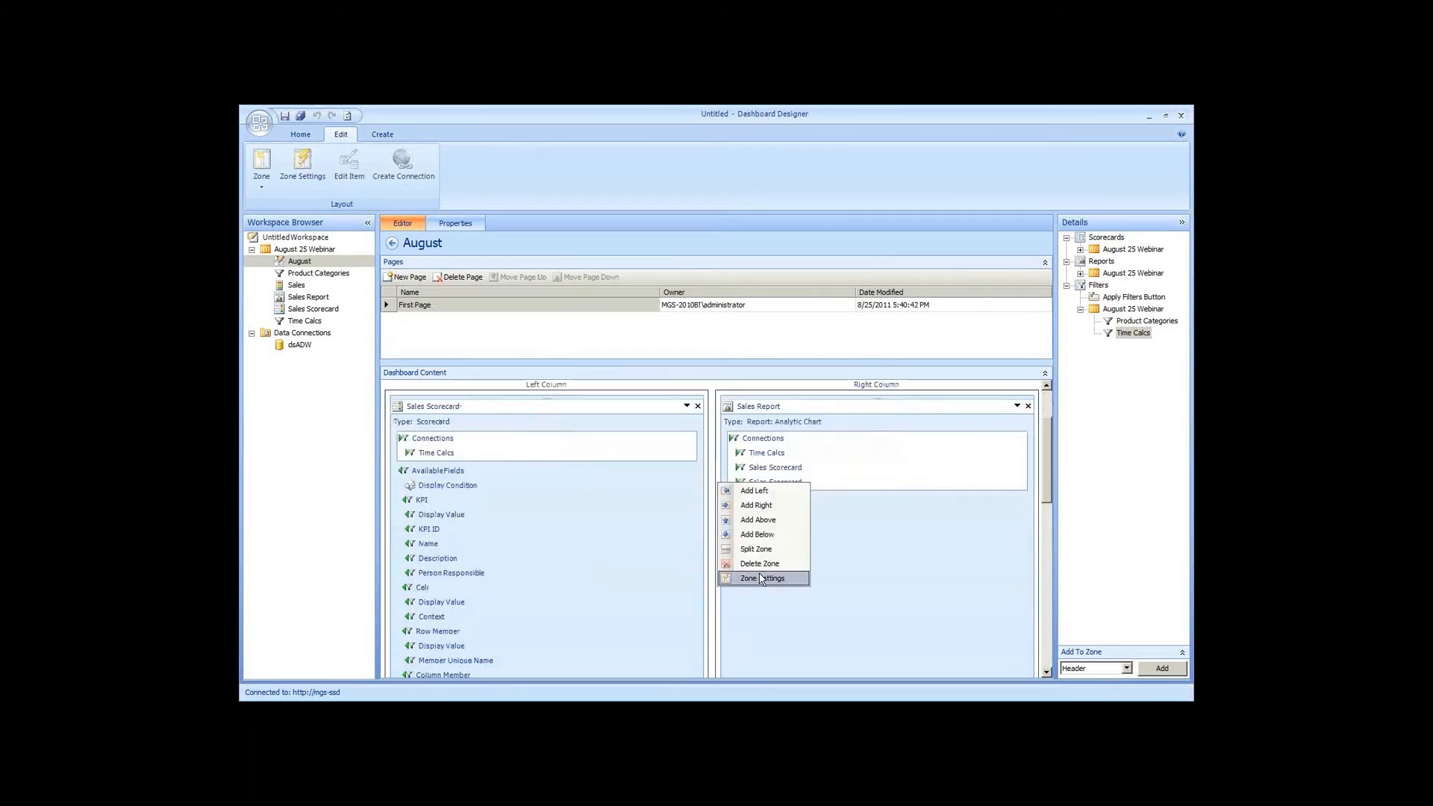
{"action": "left_click", "coordinate": [761, 577]}
{"action": "left_click", "coordinate": [600, 319]}
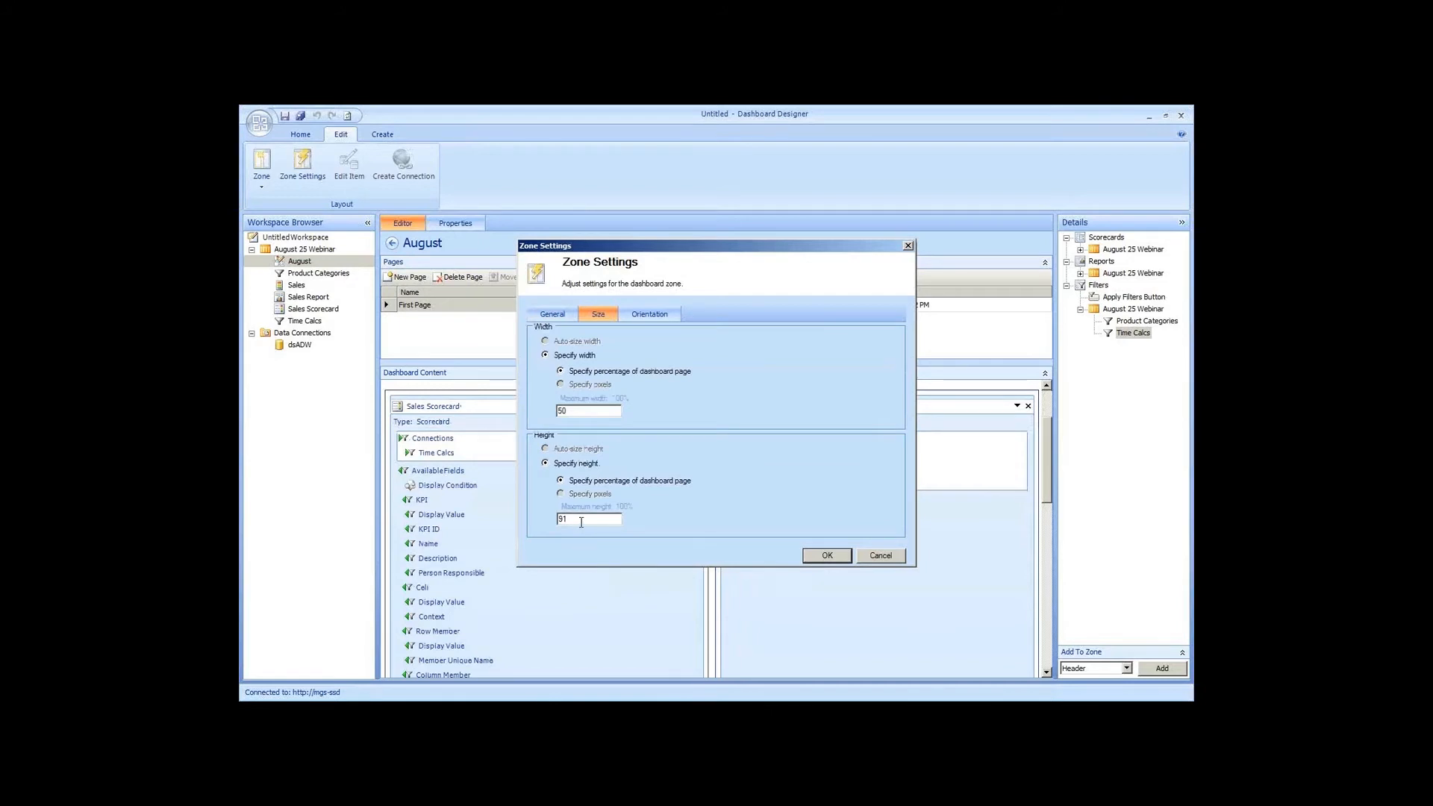
{"action": "type", "text": "7"}
{"action": "left_click", "coordinate": [821, 556]}
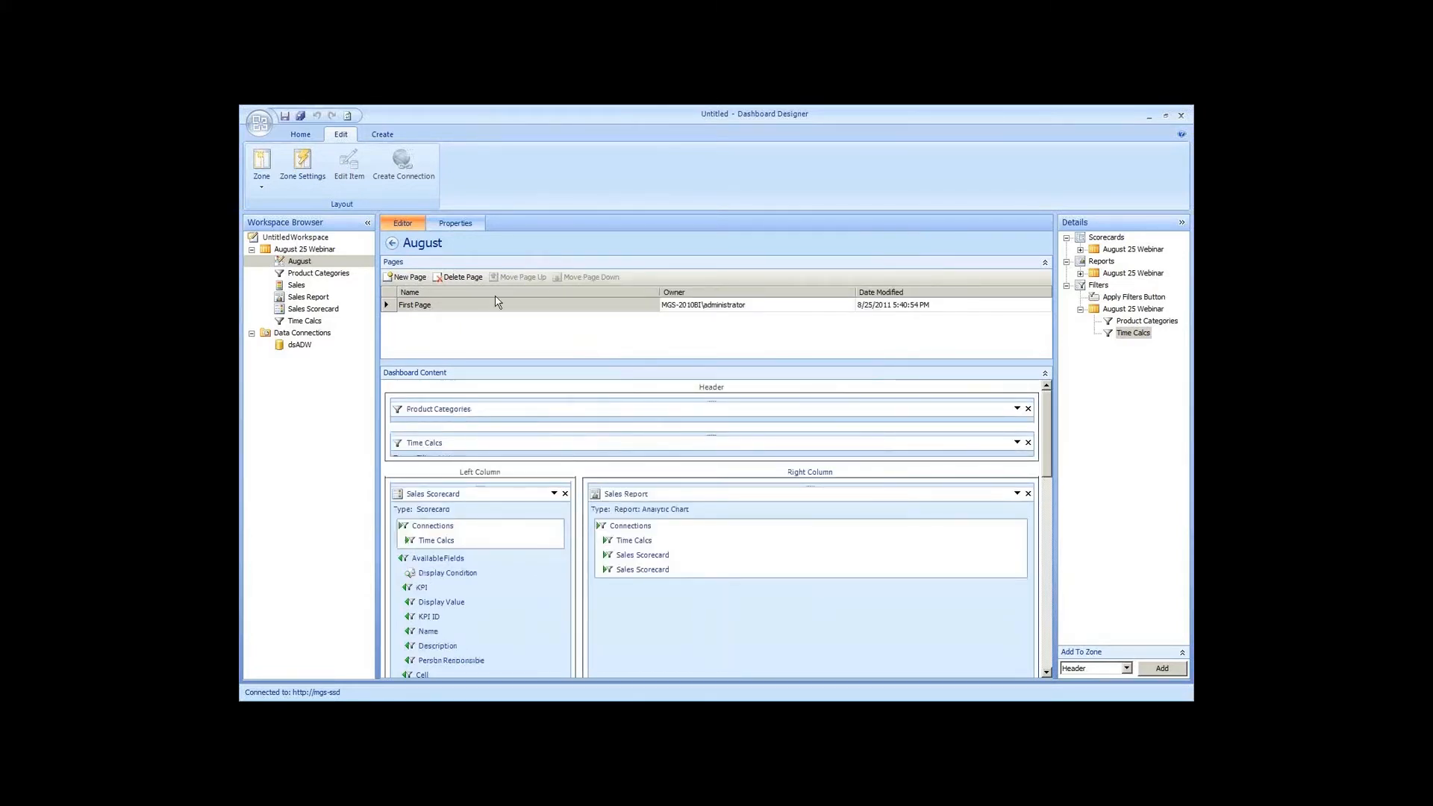
Connect the Product Categories filter to the Sales Scorecard's /All Products column hierarchy, with Member Unique Name as source value
{"action": "right_click", "coordinate": [322, 267]}
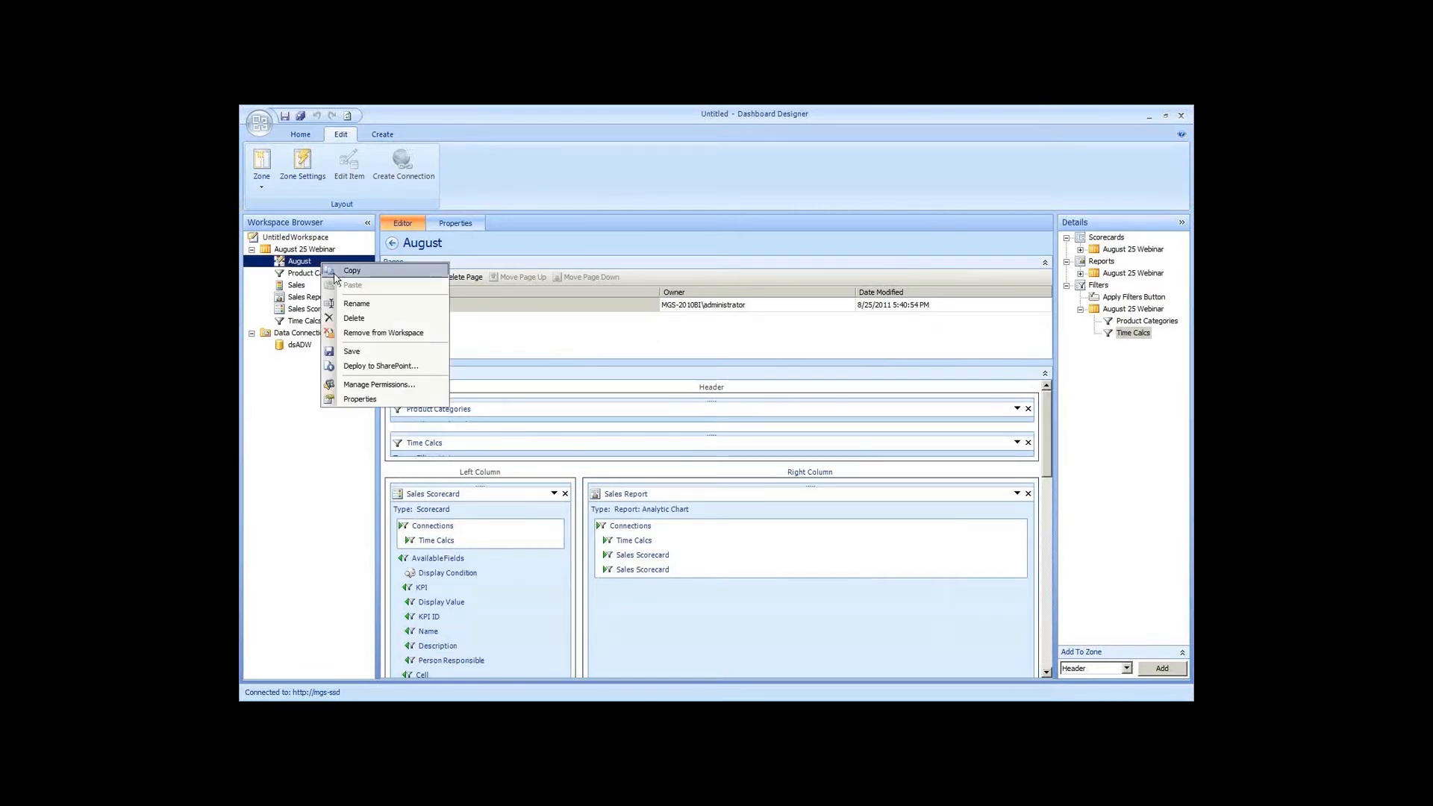
{"action": "left_click", "coordinate": [654, 388]}
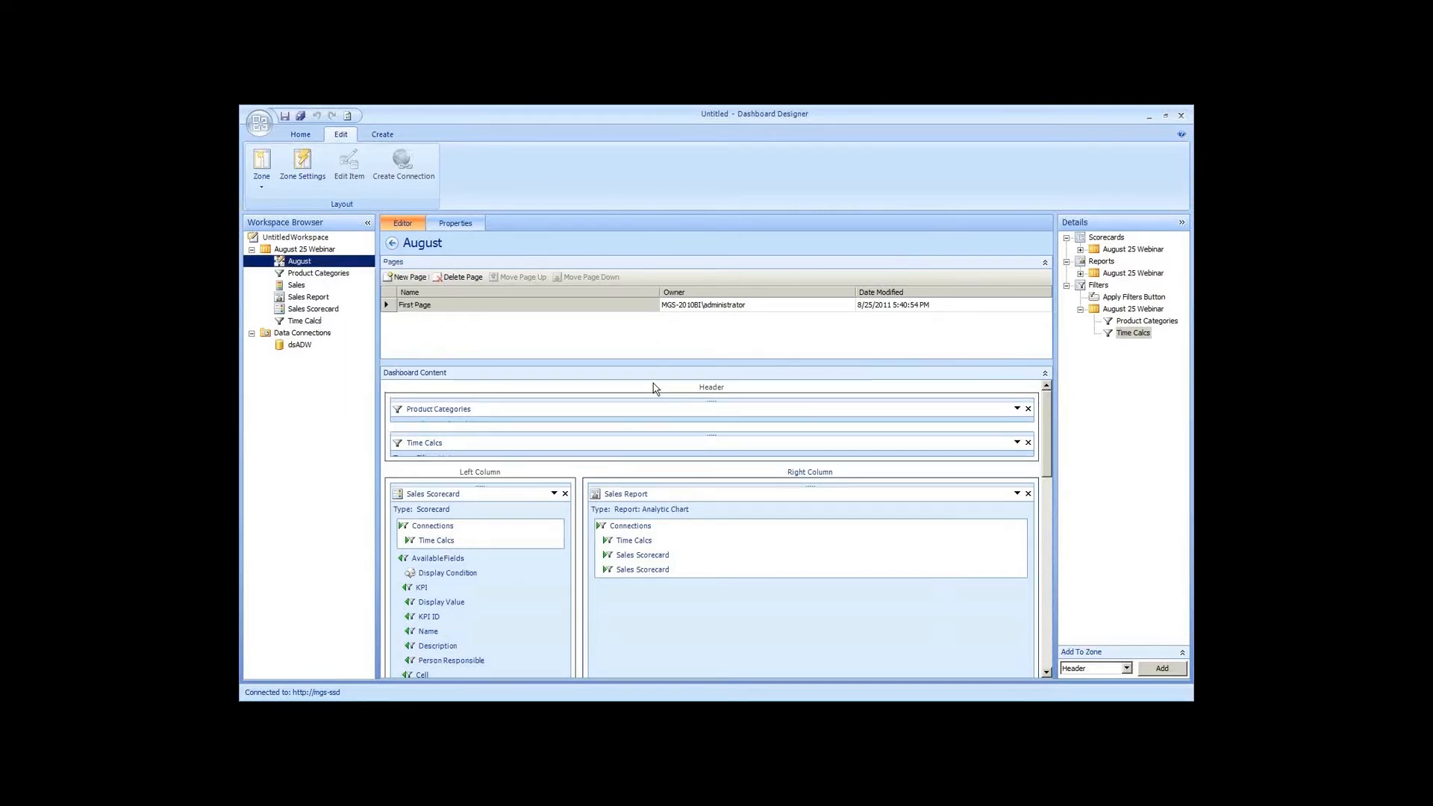
{"action": "left_click", "coordinate": [446, 415]}
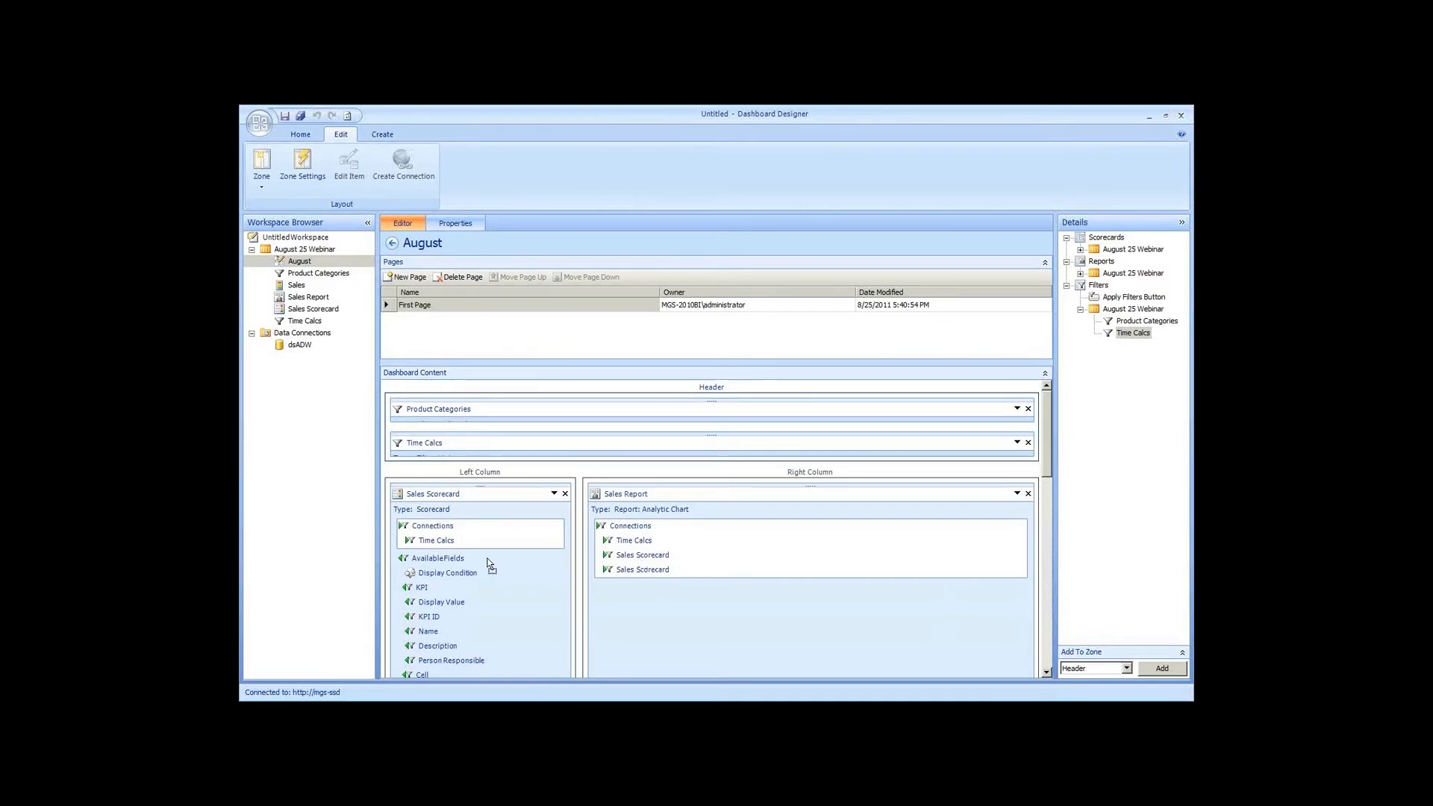
{"action": "left_click_drag", "start_coordinate": [487, 559], "coordinate": [487, 559]}
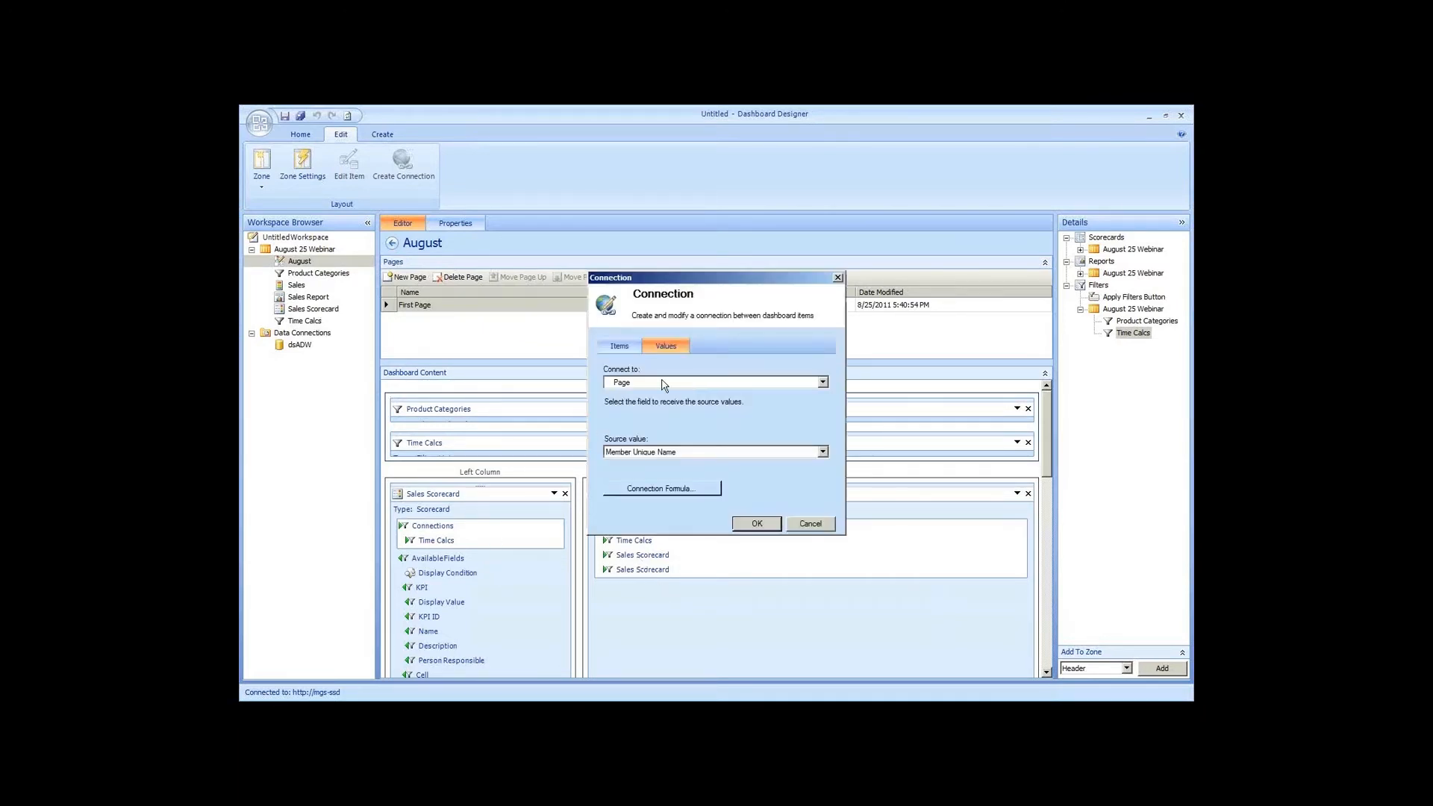
{"action": "left_click", "coordinate": [659, 384]}
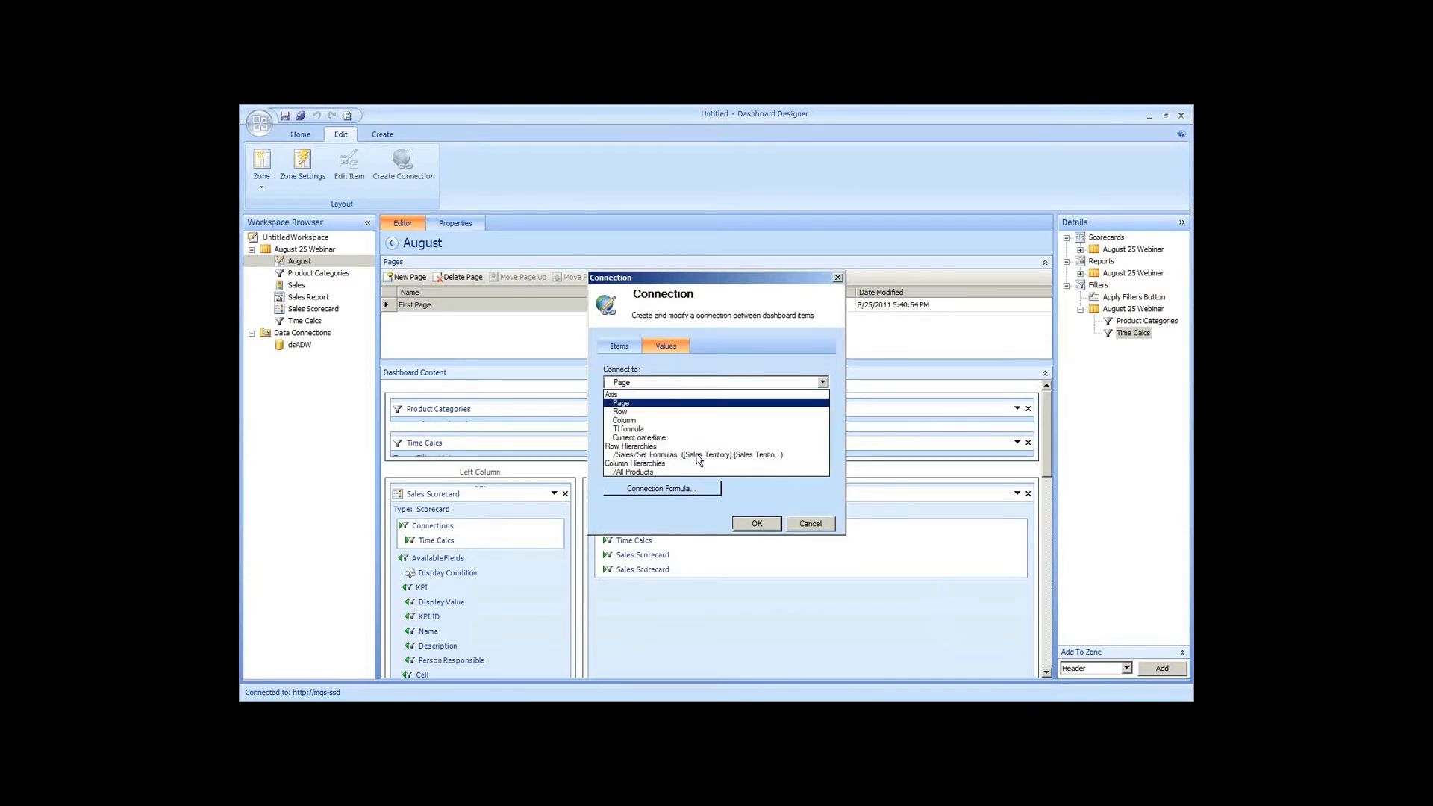
{"action": "left_click", "coordinate": [653, 473]}
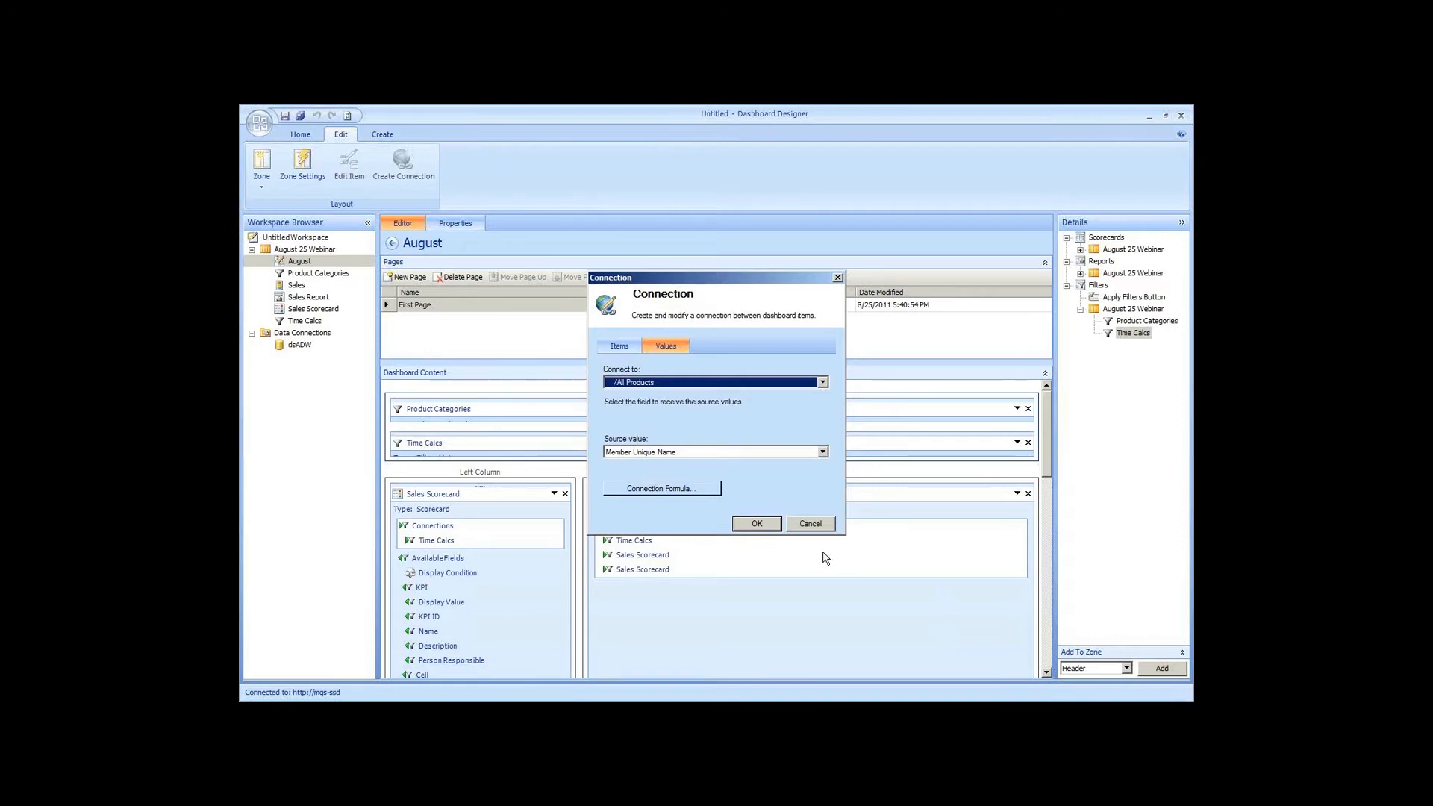
{"action": "left_click", "coordinate": [757, 523]}
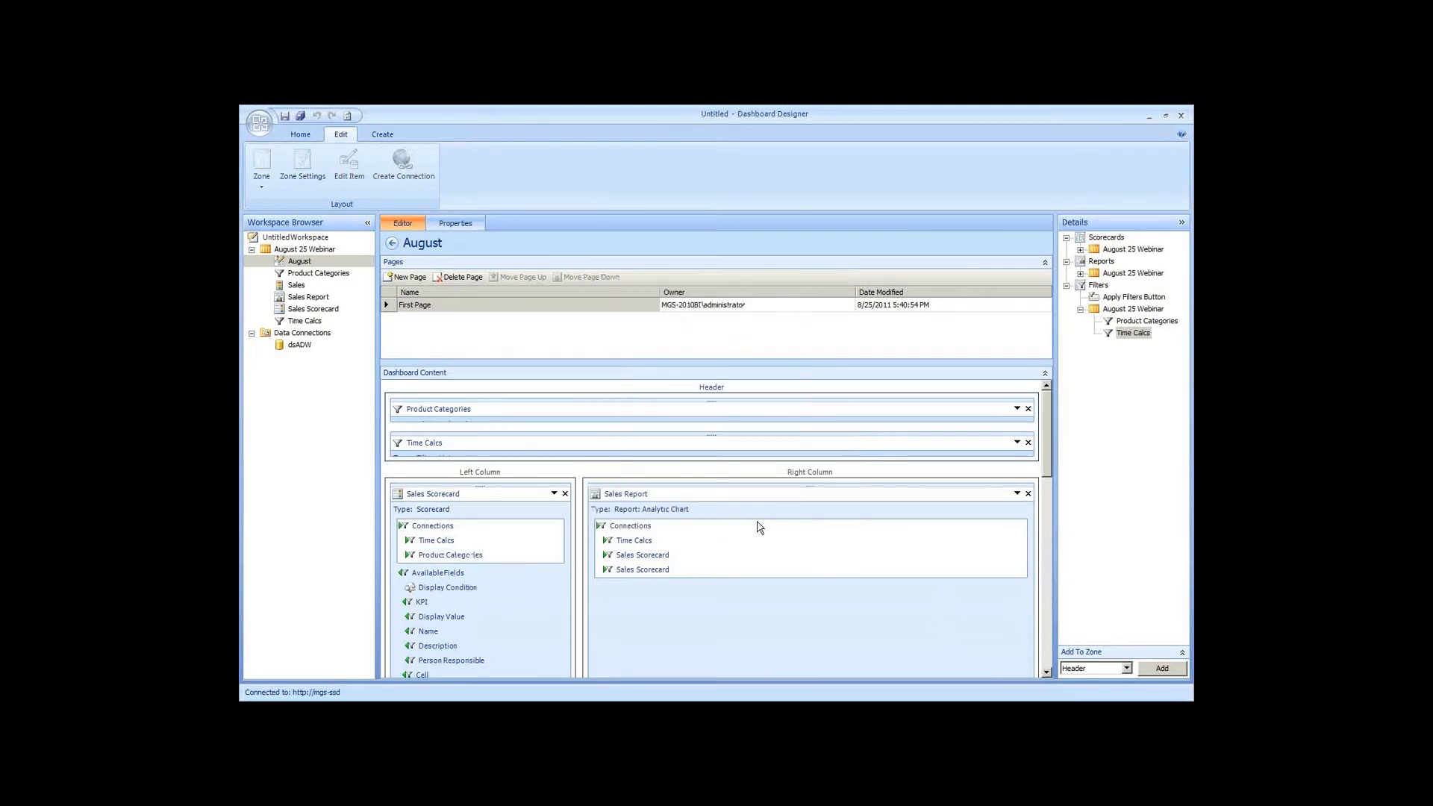
Deploy the updated August dashboard to SharePoint
{"action": "right_click", "coordinate": [300, 262]}
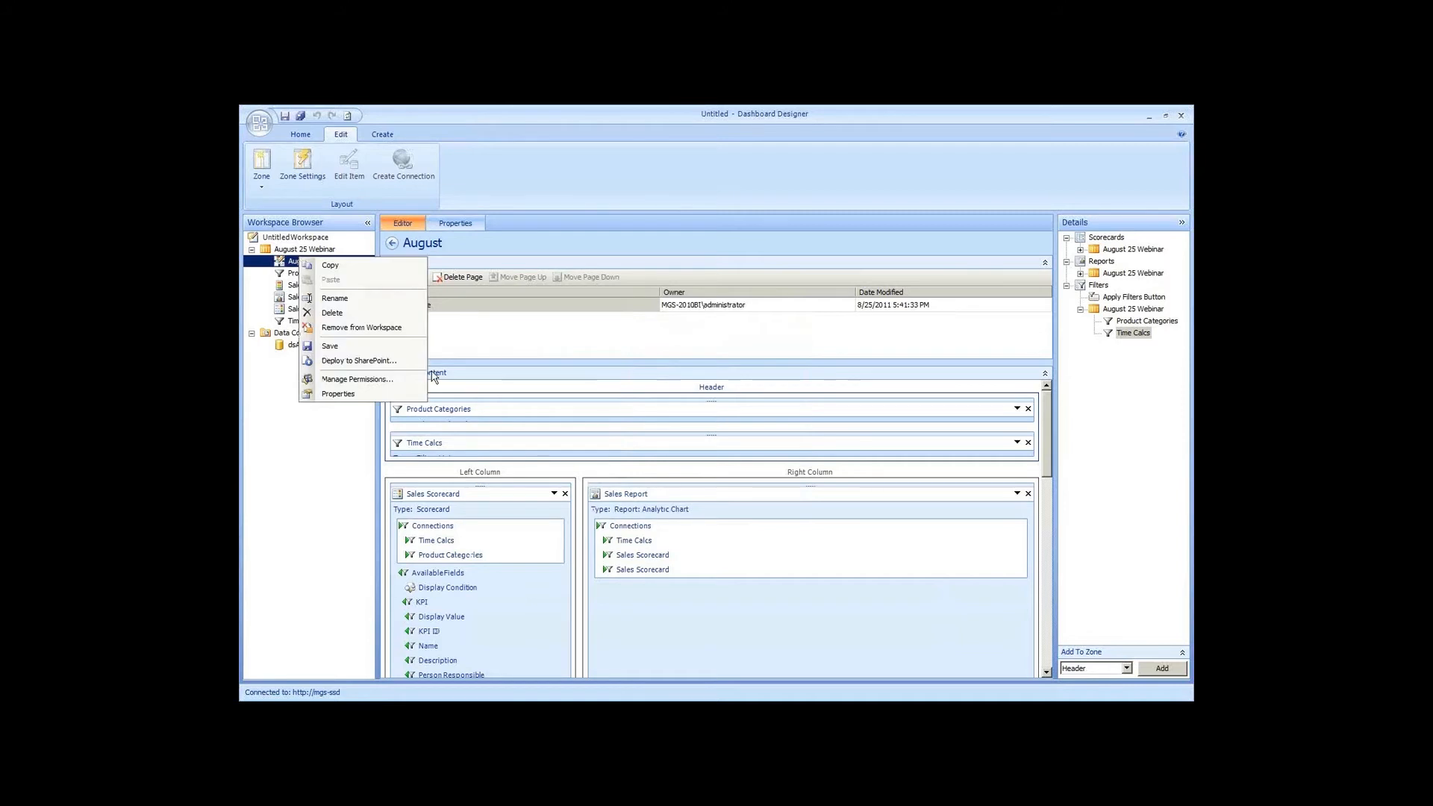
{"action": "left_click", "coordinate": [415, 371]}
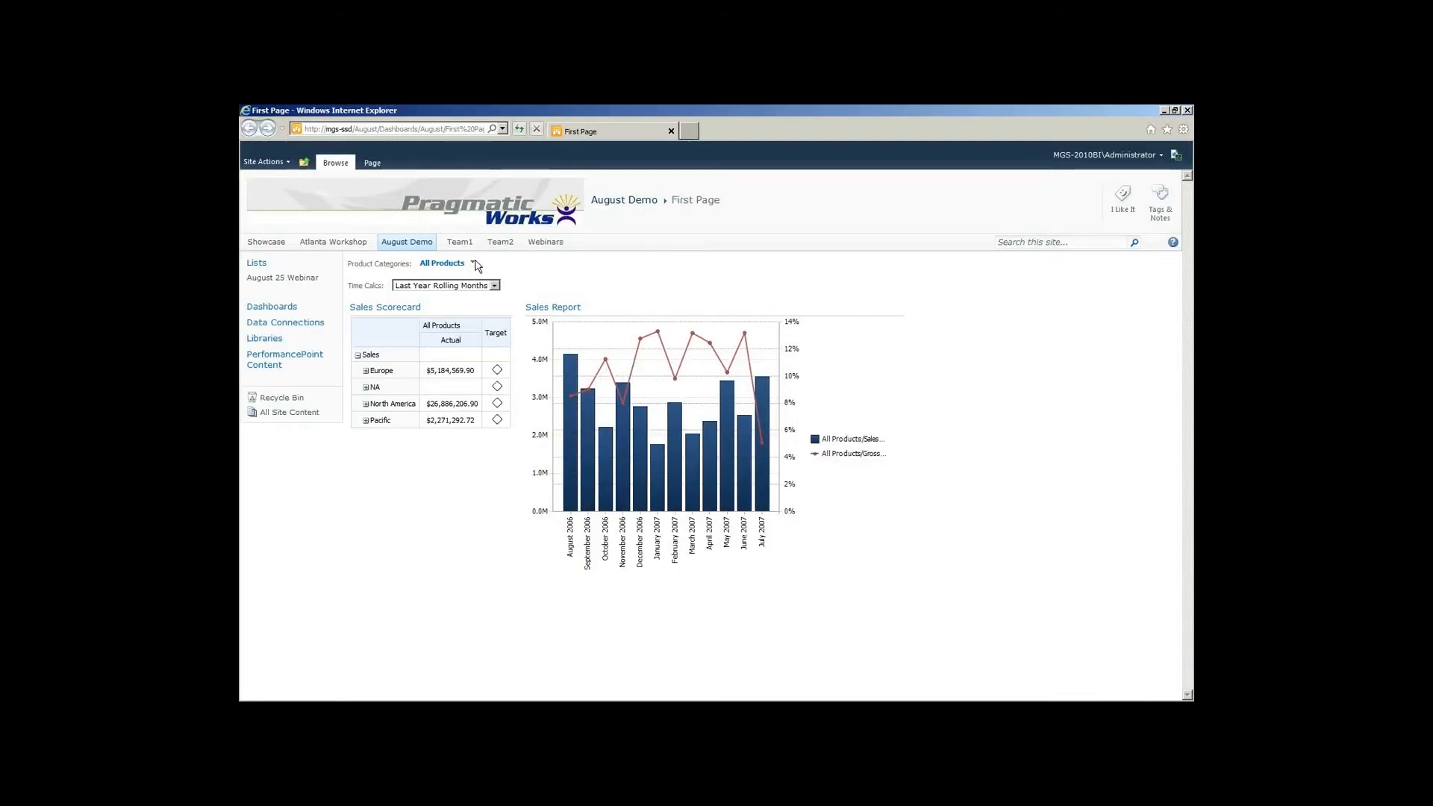
Filter the deployed dashboard's Product Categories to Bikes, Clothing and the Brakes subcategory of Components instead of All Products
{"action": "left_click", "coordinate": [446, 263]}
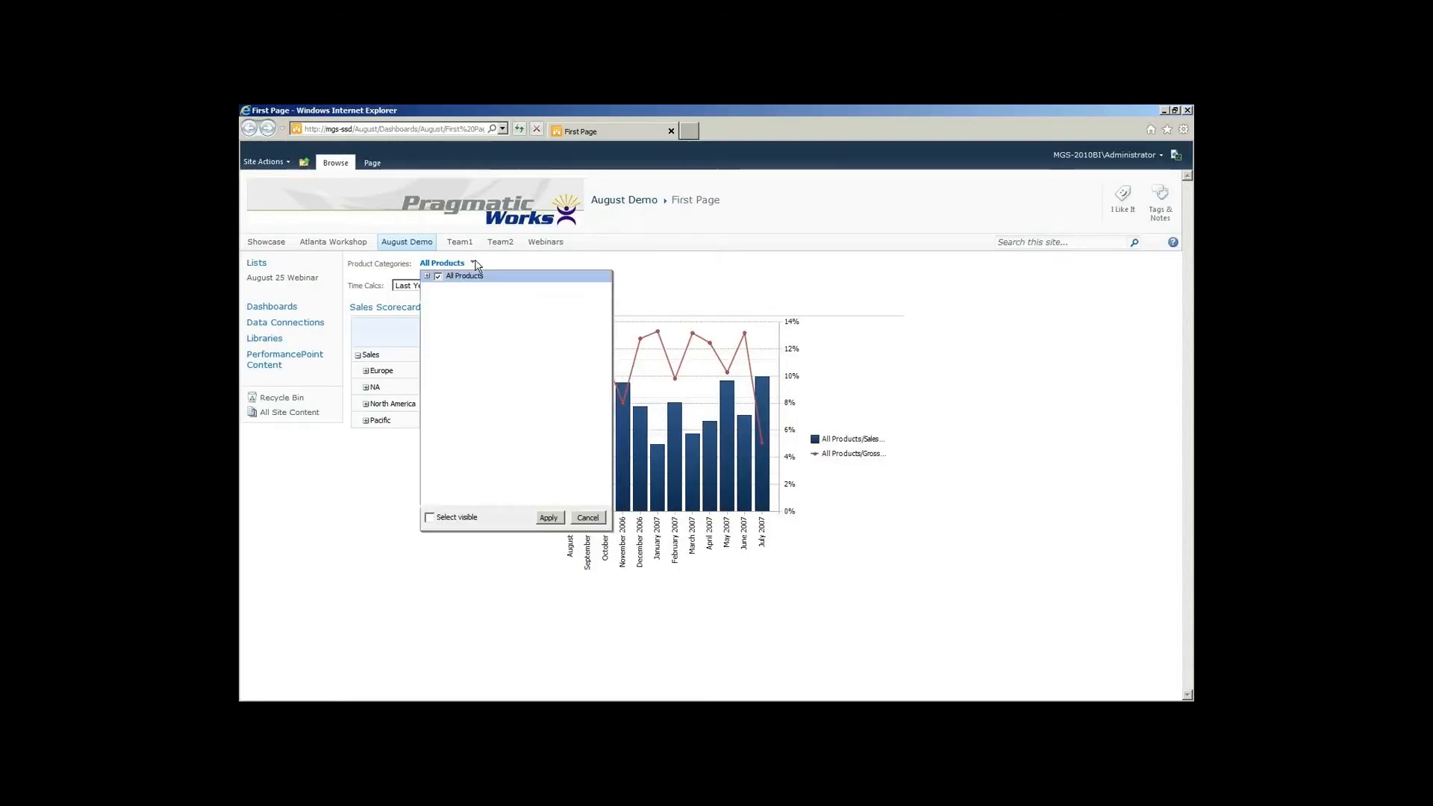
{"action": "left_click", "coordinate": [438, 277]}
{"action": "left_click", "coordinate": [449, 302]}
{"action": "left_click", "coordinate": [448, 316]}
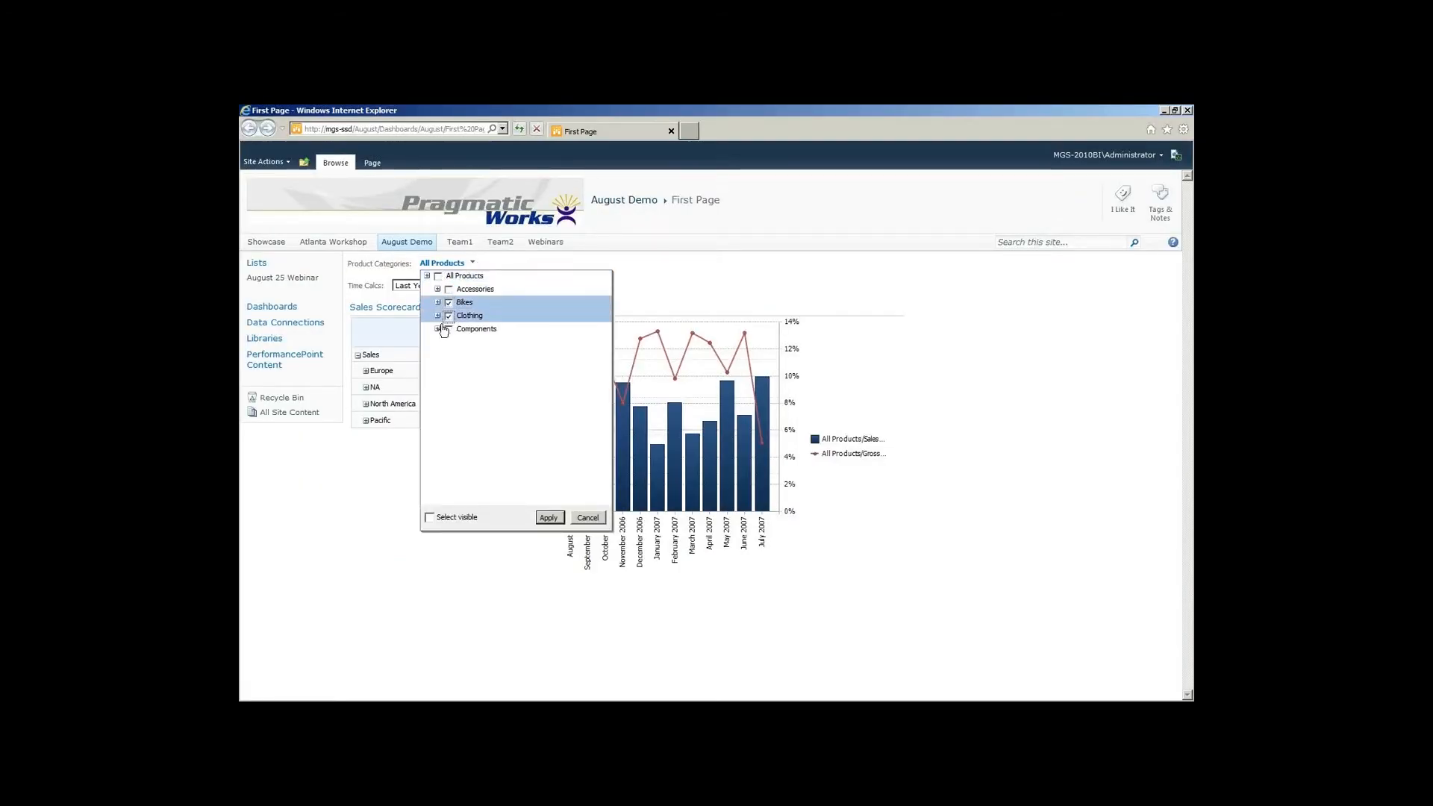
{"action": "left_click", "coordinate": [438, 329]}
{"action": "left_click", "coordinate": [459, 356]}
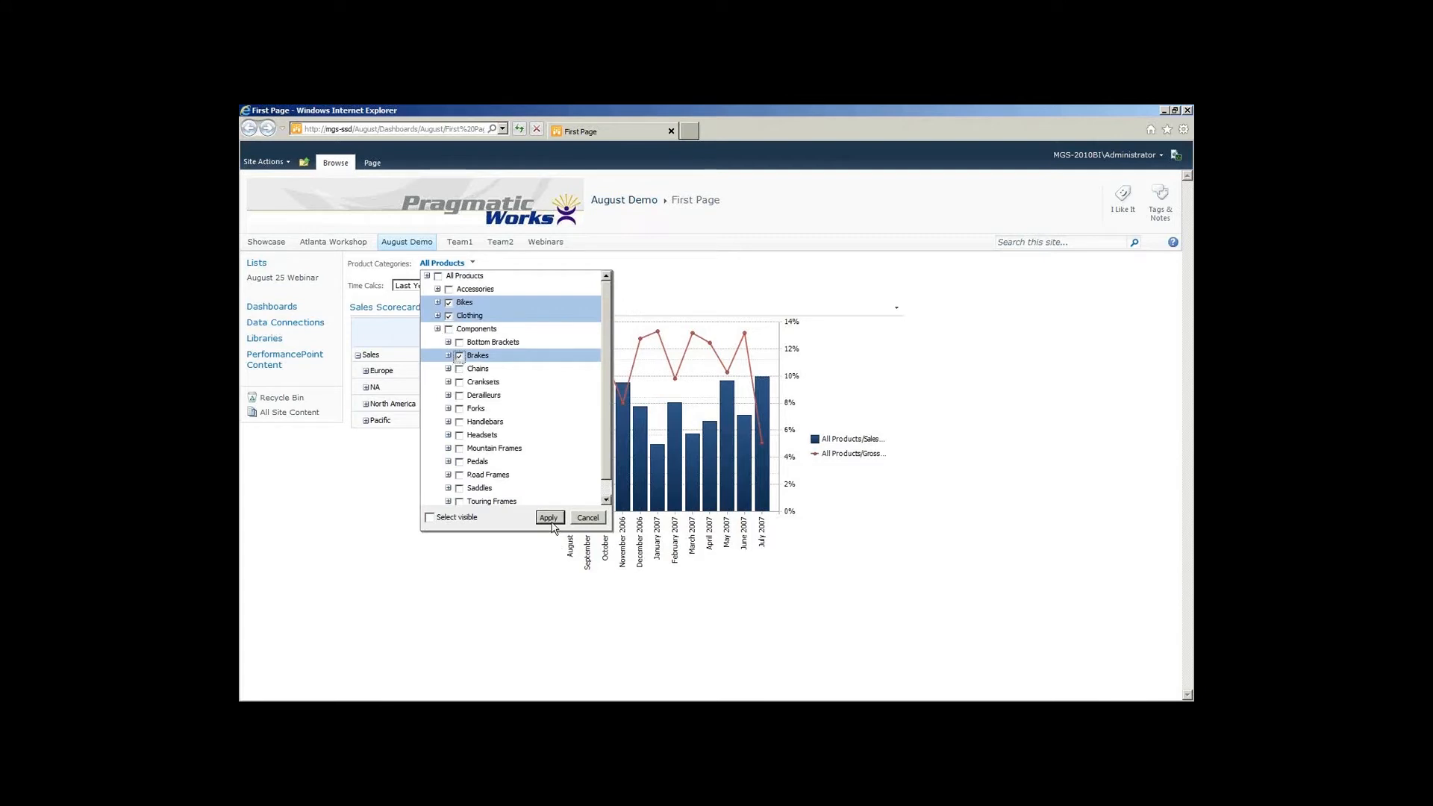
{"action": "left_click", "coordinate": [552, 522]}
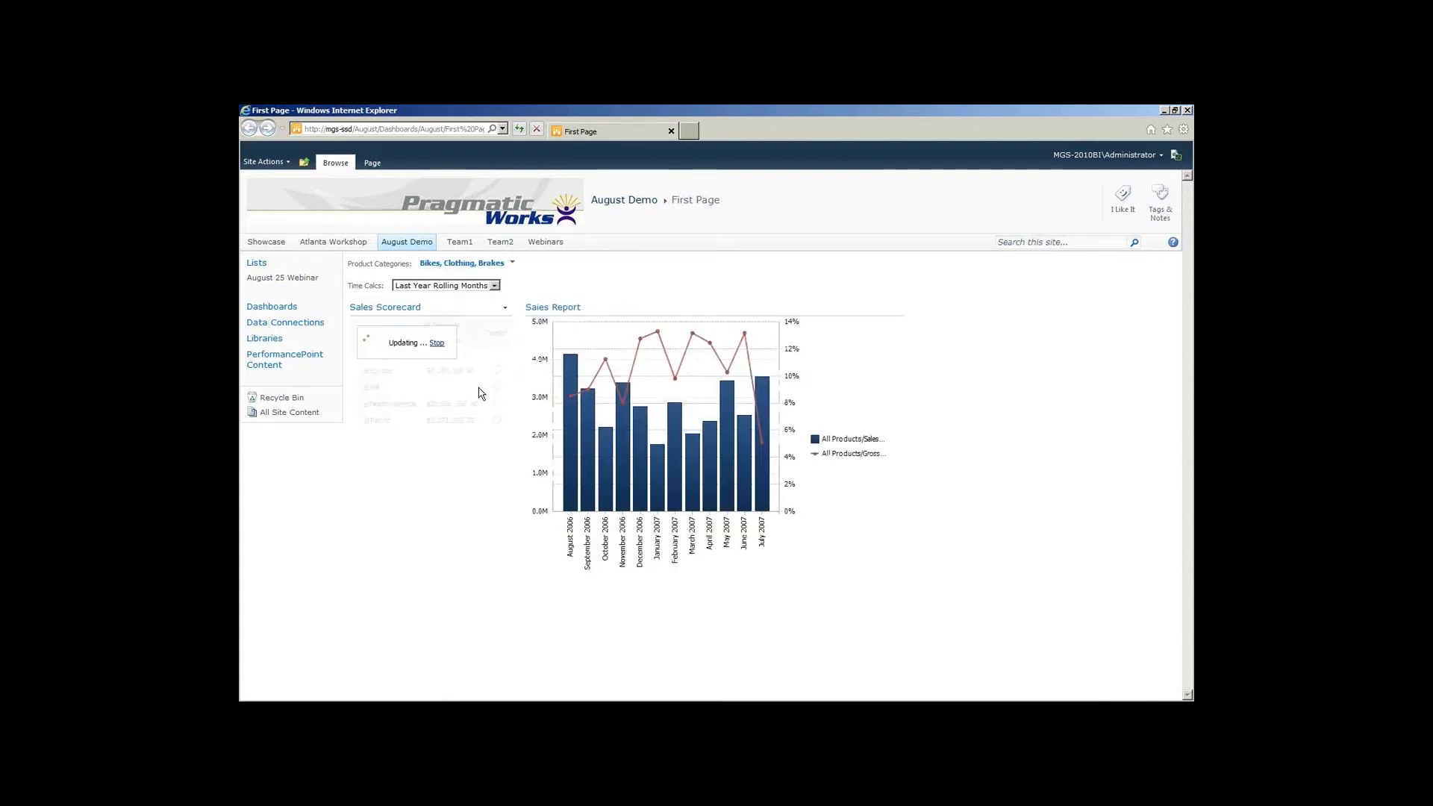
View the Sales Report for the Brakes, Clothing and Bikes columns of the Sales Scorecard in turn
{"action": "left_click_drag", "start_coordinate": [423, 325], "coordinate": [560, 327]}
{"action": "left_click", "coordinate": [554, 325]}
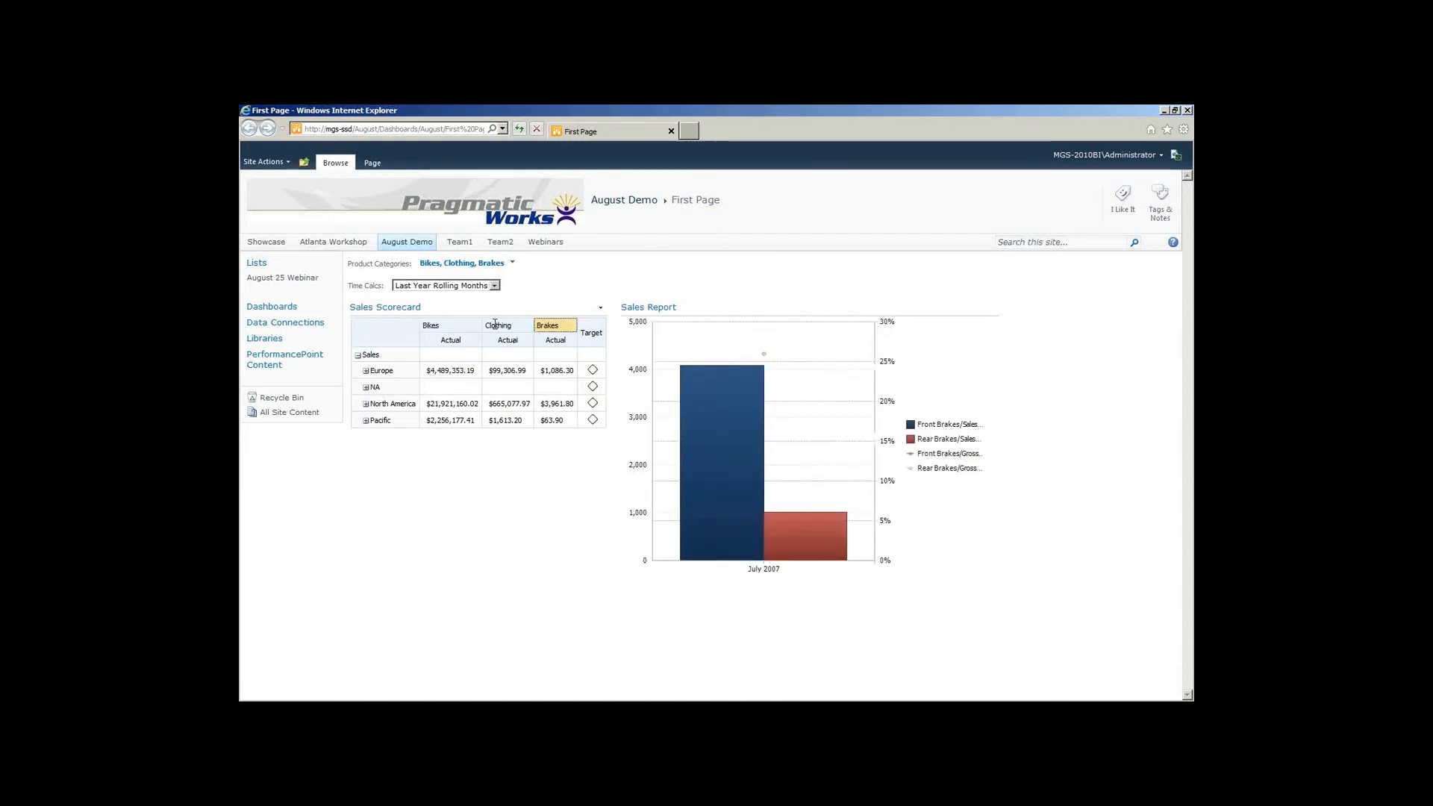
{"action": "left_click", "coordinate": [494, 324]}
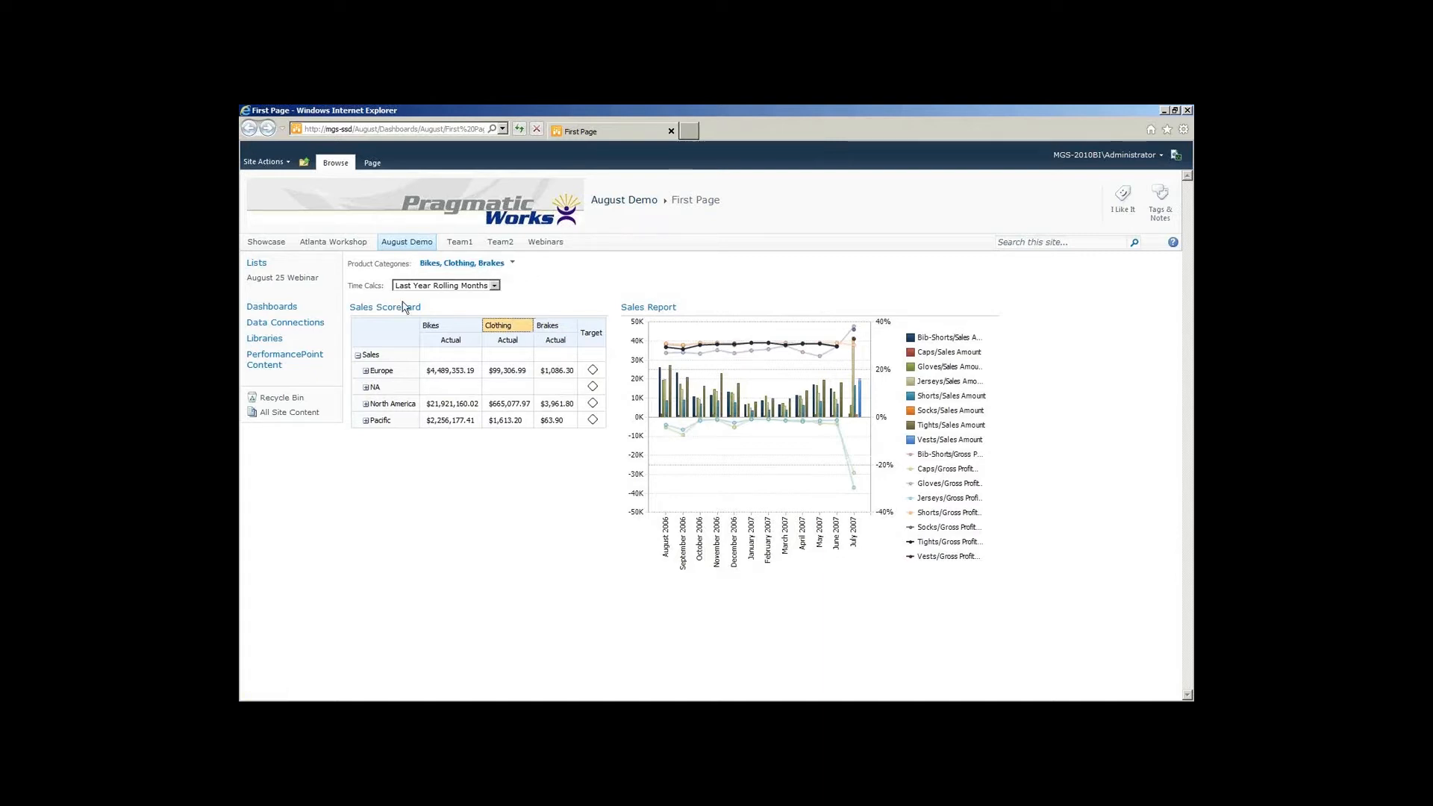
{"action": "left_click", "coordinate": [453, 326]}
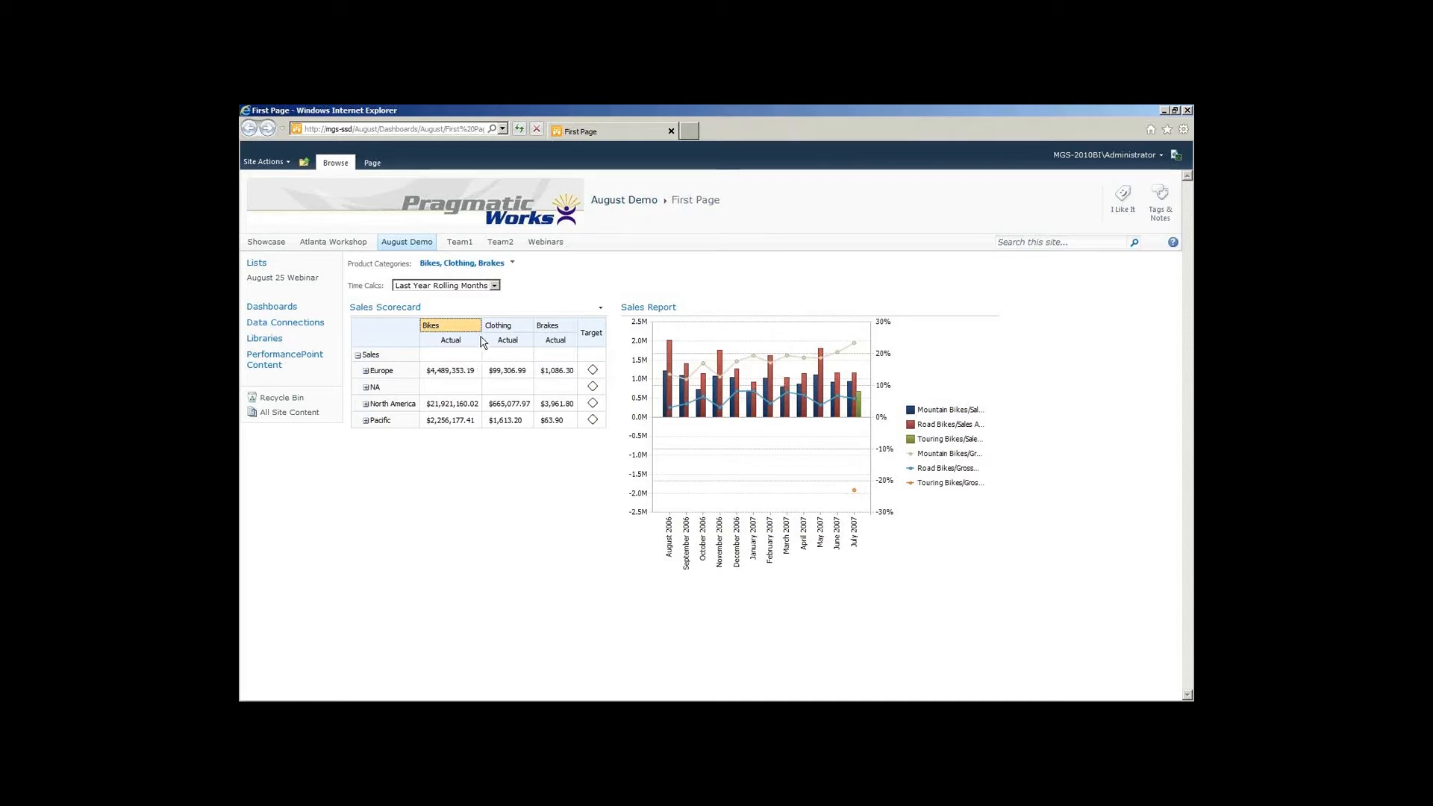
{"action": "left_click", "coordinate": [493, 330]}
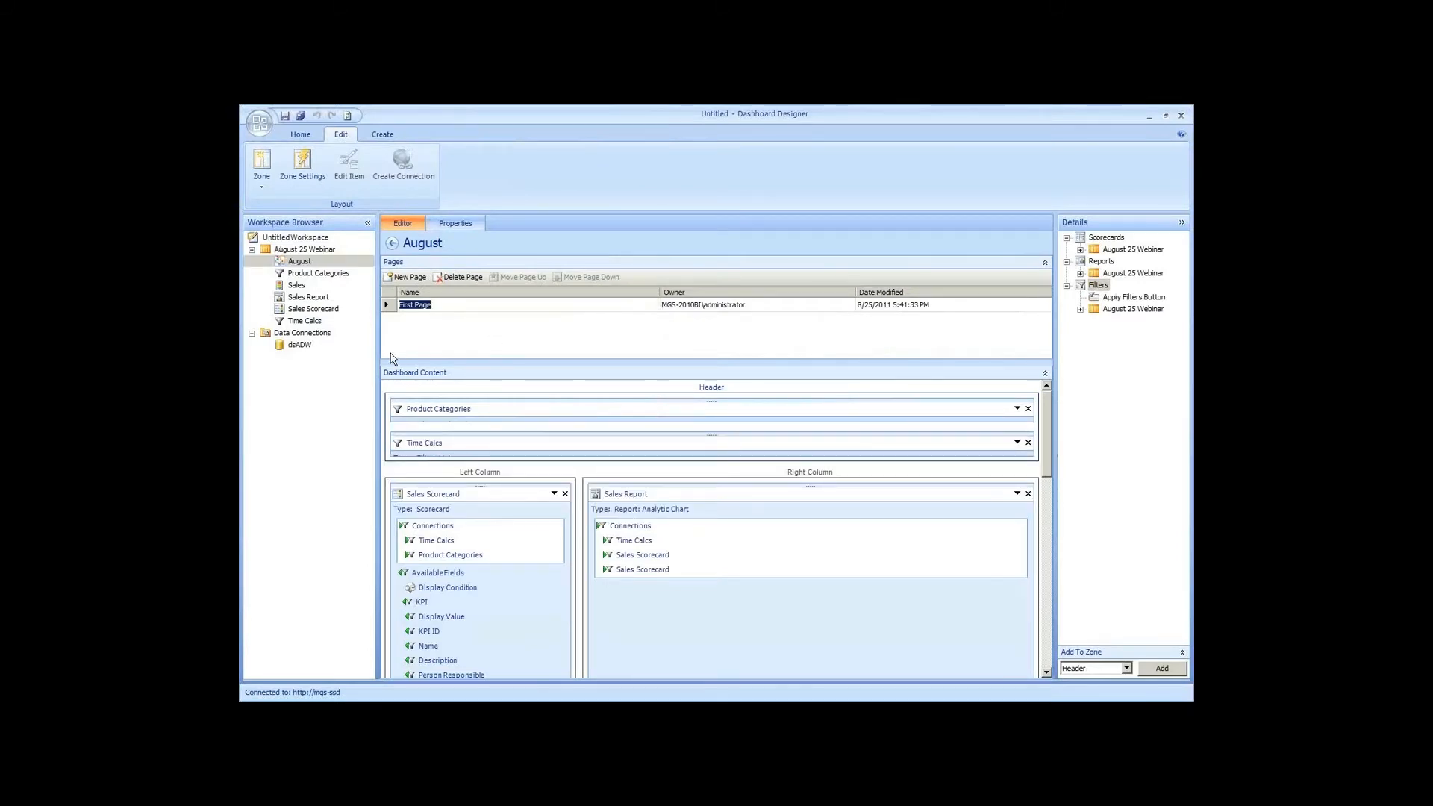
Add a new actual named TM to the Sales KPI
{"action": "left_click", "coordinate": [289, 285]}
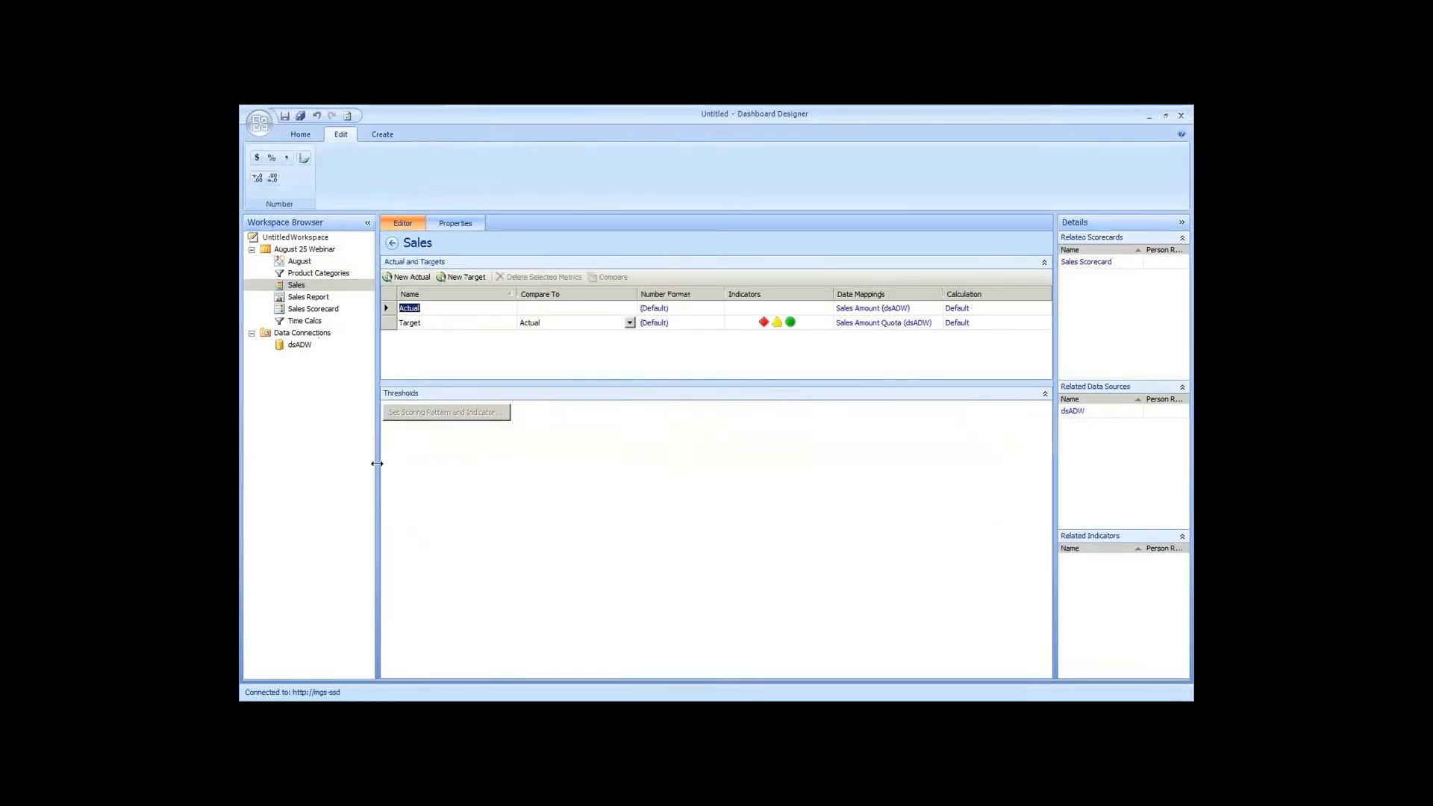
{"action": "left_click", "coordinate": [409, 277]}
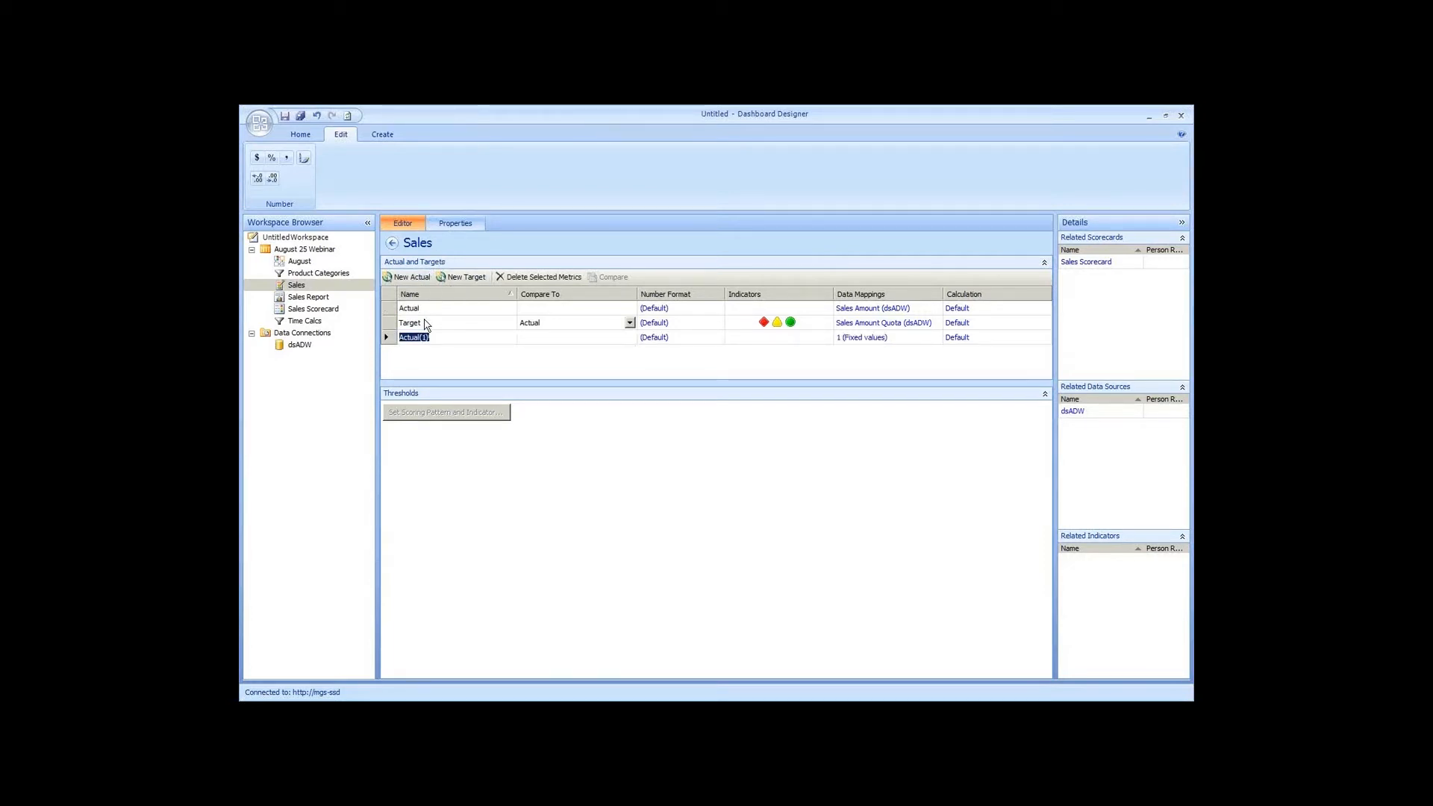
{"action": "type", "text": "TM"}
Map the TM actual to the Sales Amount measure from the dsADW data source
{"action": "left_click", "coordinate": [866, 338]}
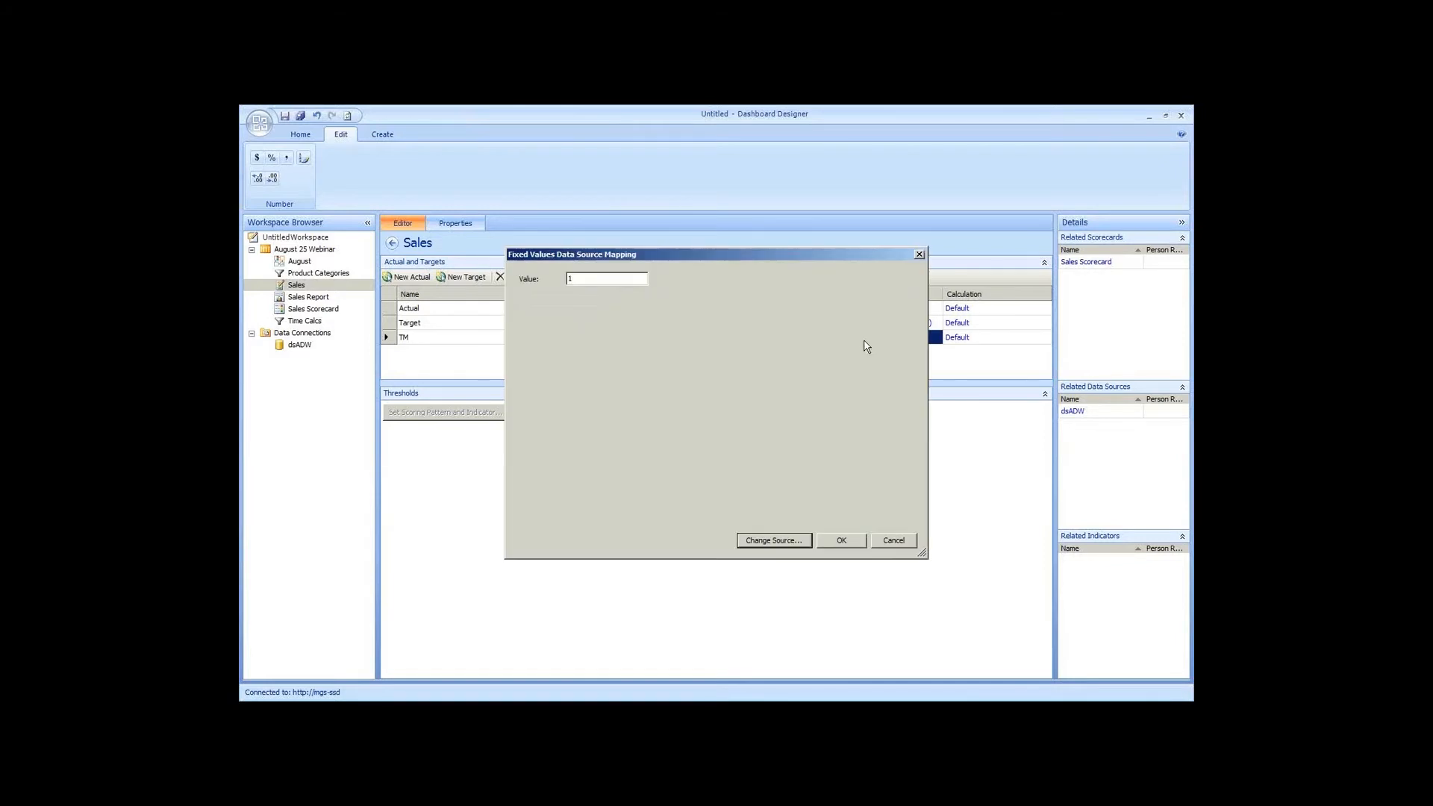
{"action": "left_click", "coordinate": [795, 542]}
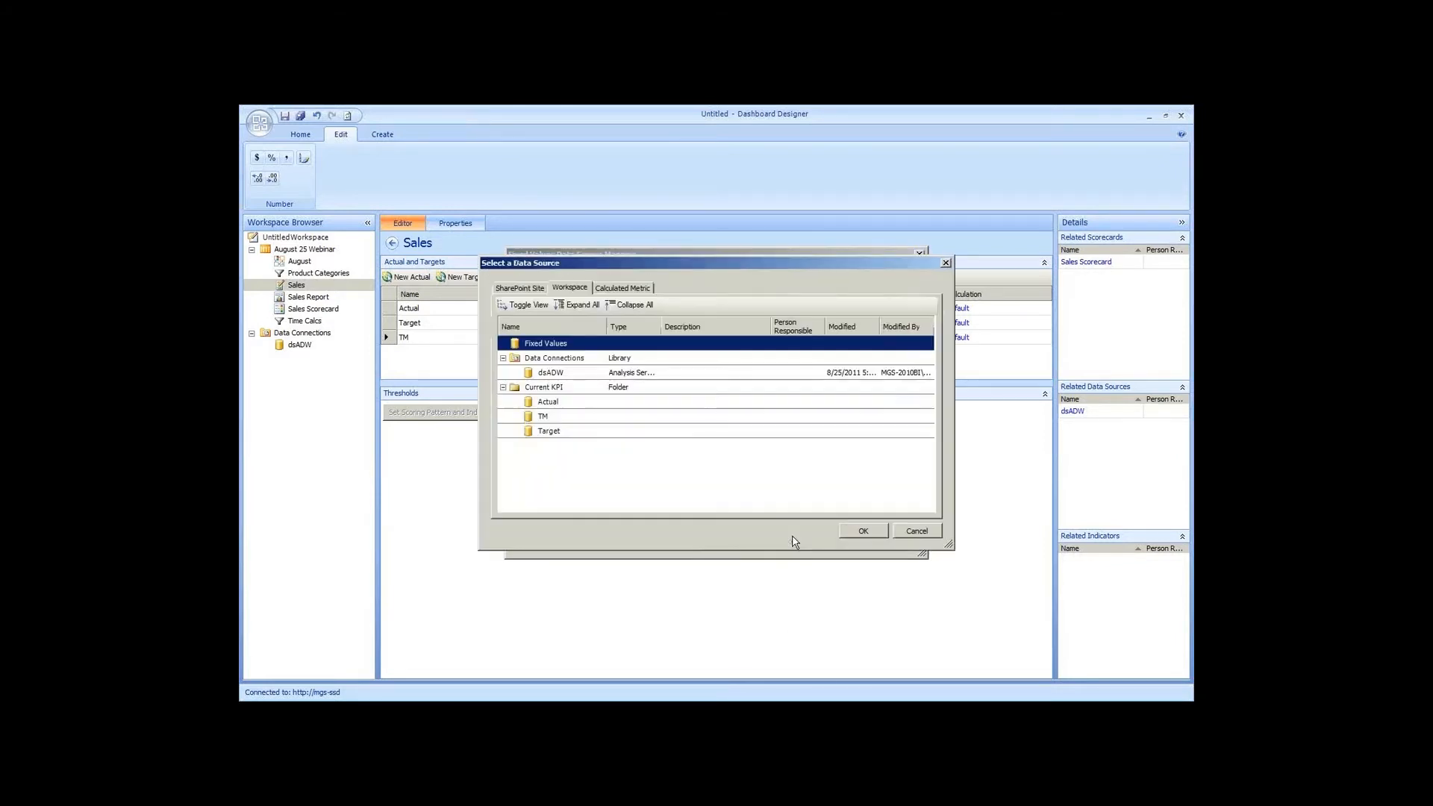
{"action": "left_click", "coordinate": [573, 374]}
{"action": "double_click", "coordinate": [575, 373]}
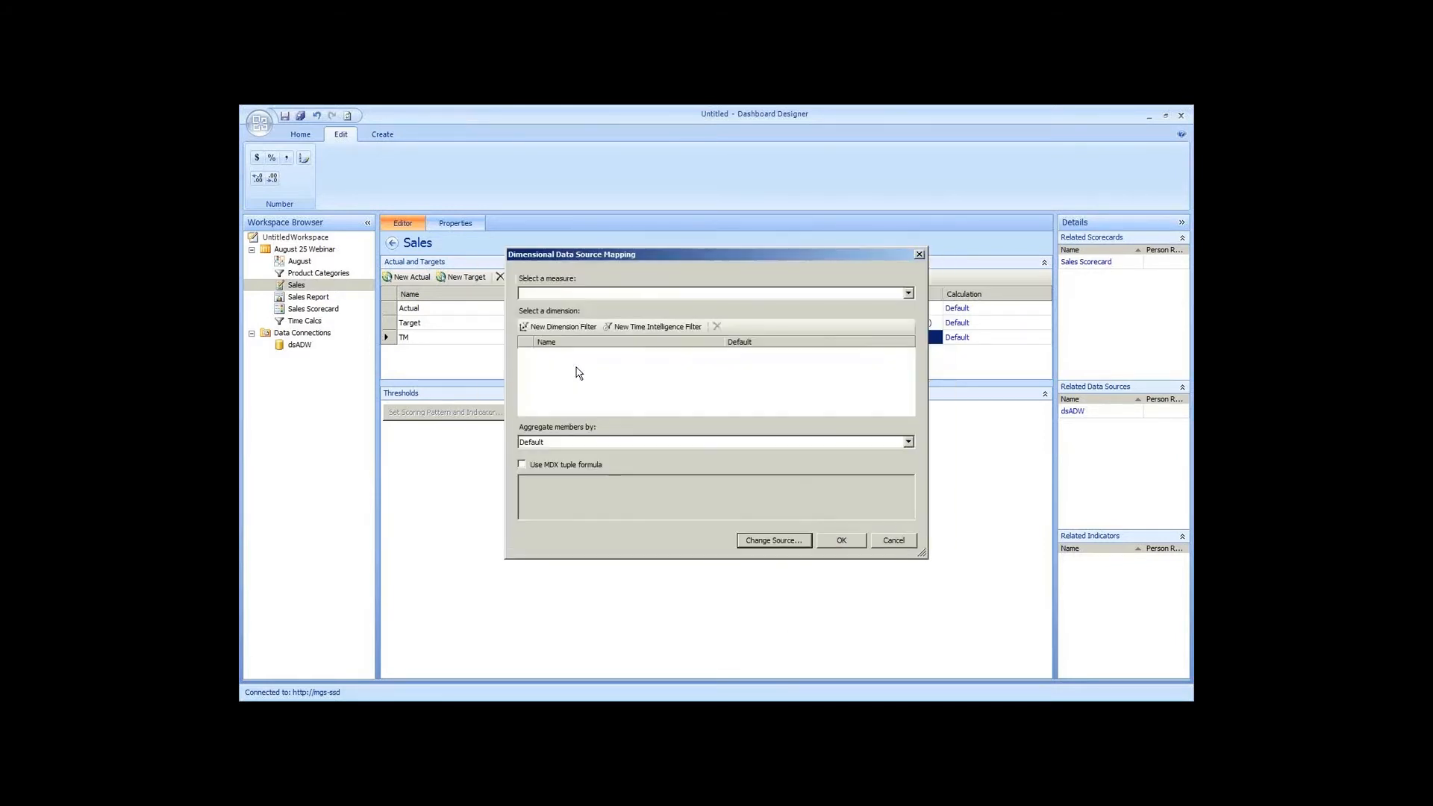
{"action": "left_click", "coordinate": [582, 293]}
{"action": "left_click", "coordinate": [627, 480]}
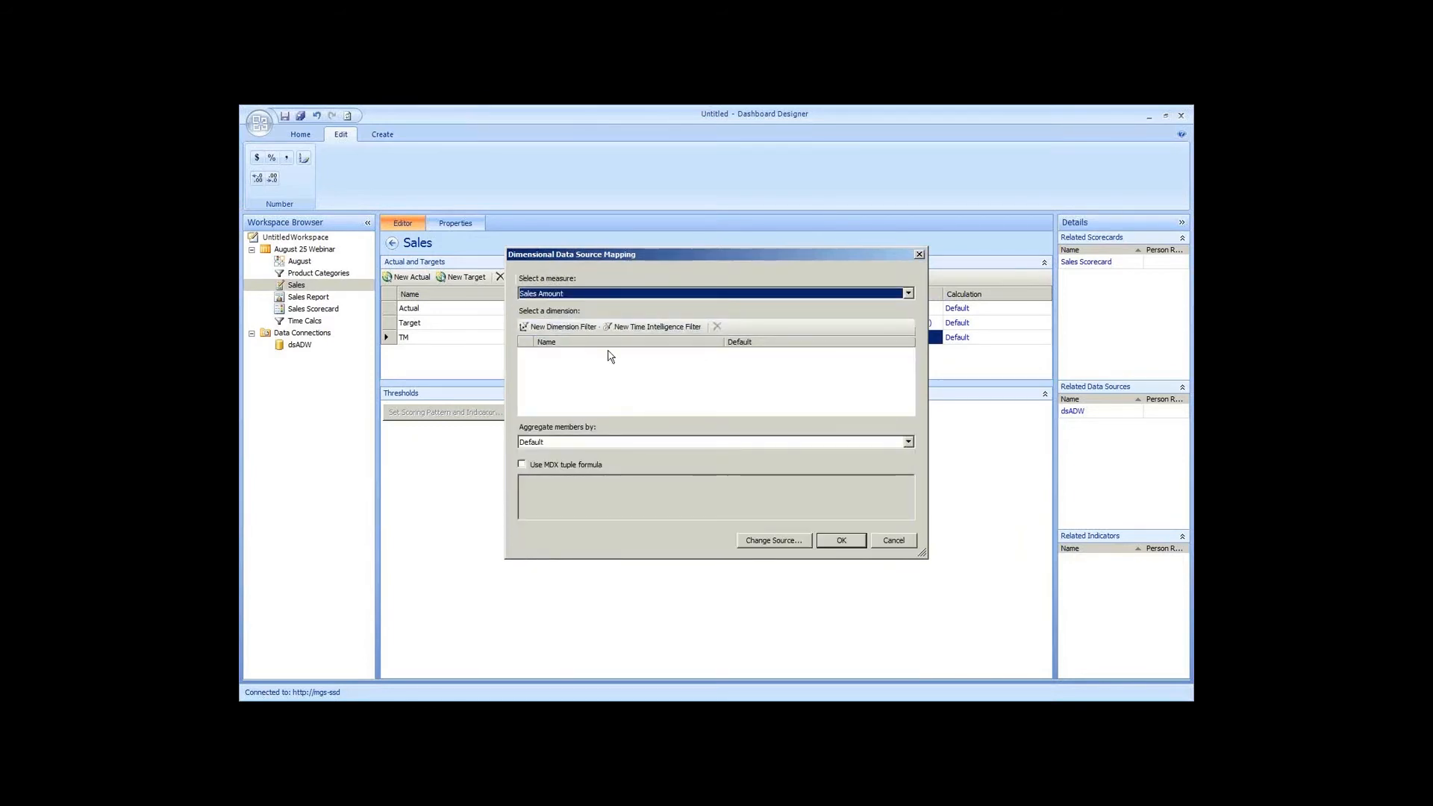
Add a time intelligence filter with the formula (Year-1).Month to the TM mapping, preview it and accept the mapping
{"action": "left_click", "coordinate": [621, 332]}
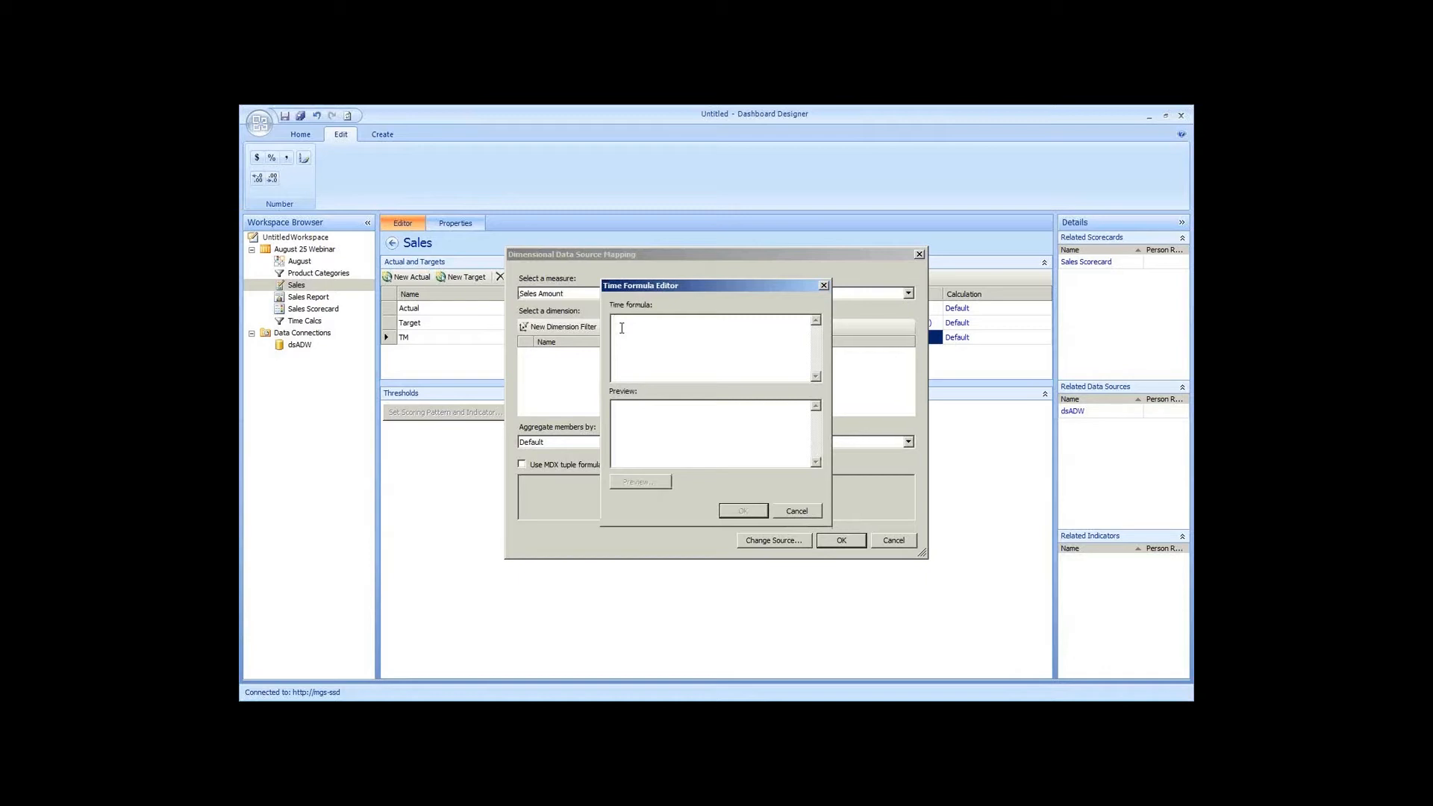
{"action": "type", "text": "(Year-1).Monm"}
{"action": "left_click", "coordinate": [645, 483]}
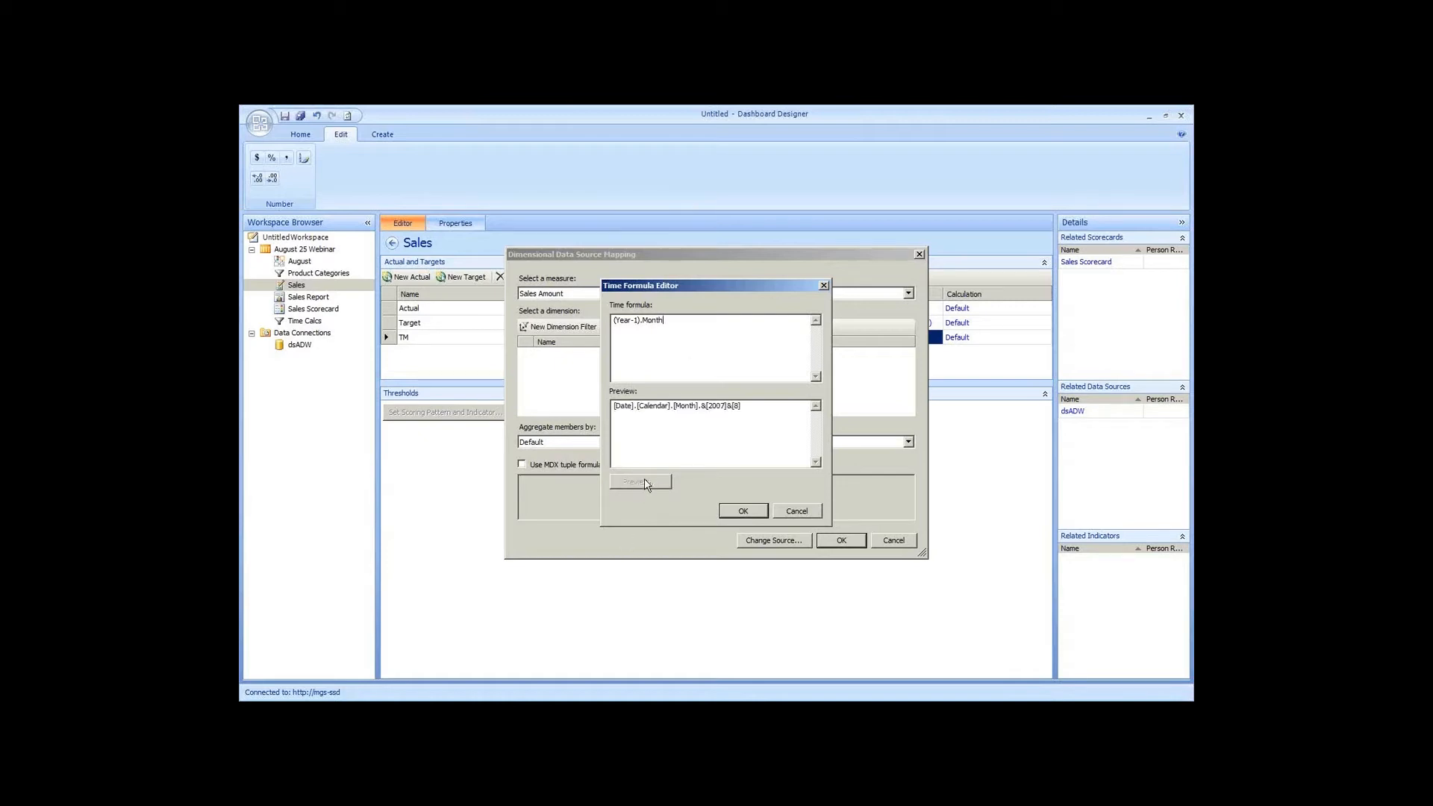
{"action": "left_click", "coordinate": [740, 511]}
{"action": "left_click", "coordinate": [829, 543]}
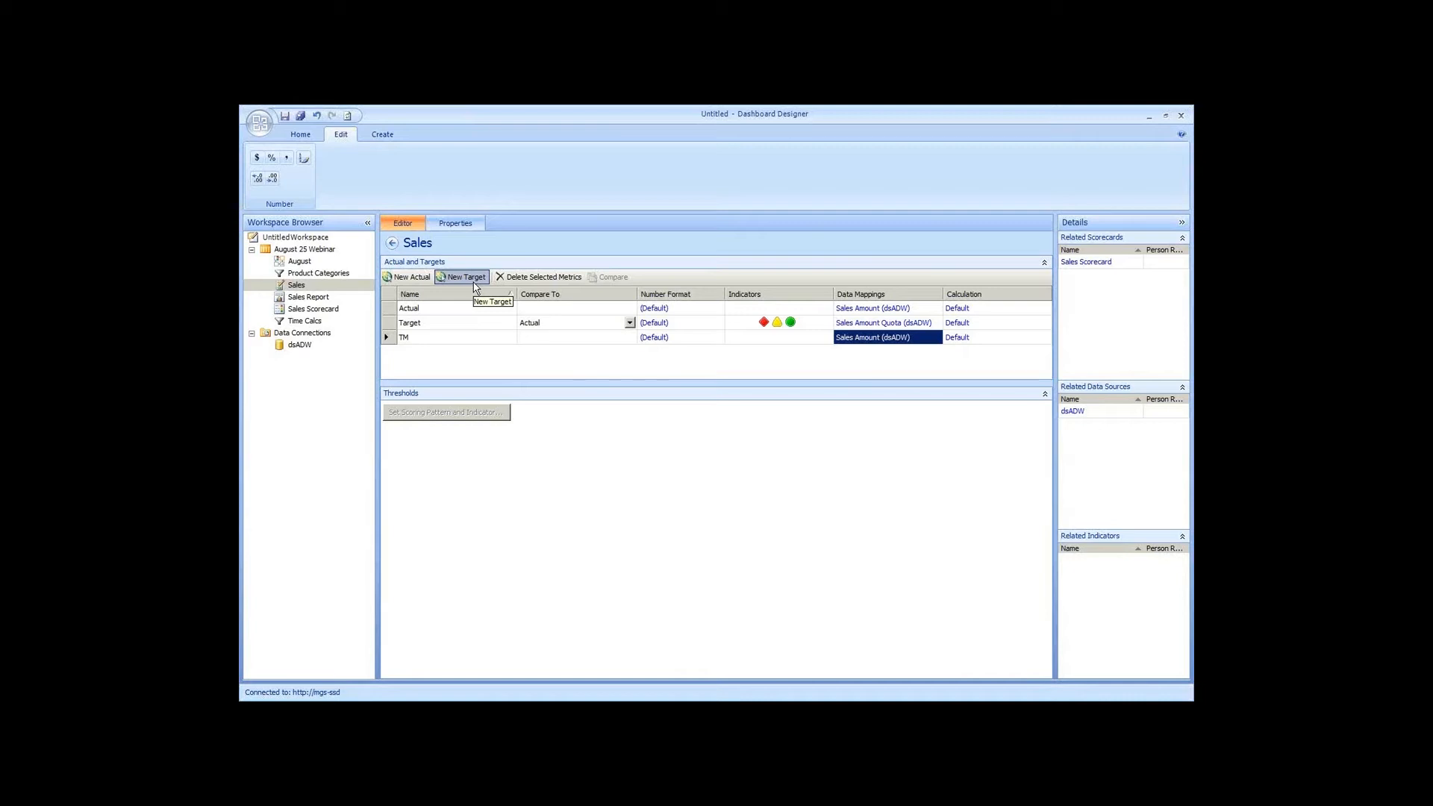
Add a new target named LM to the Sales KPI and compare it to TM
{"action": "left_click", "coordinate": [473, 285]}
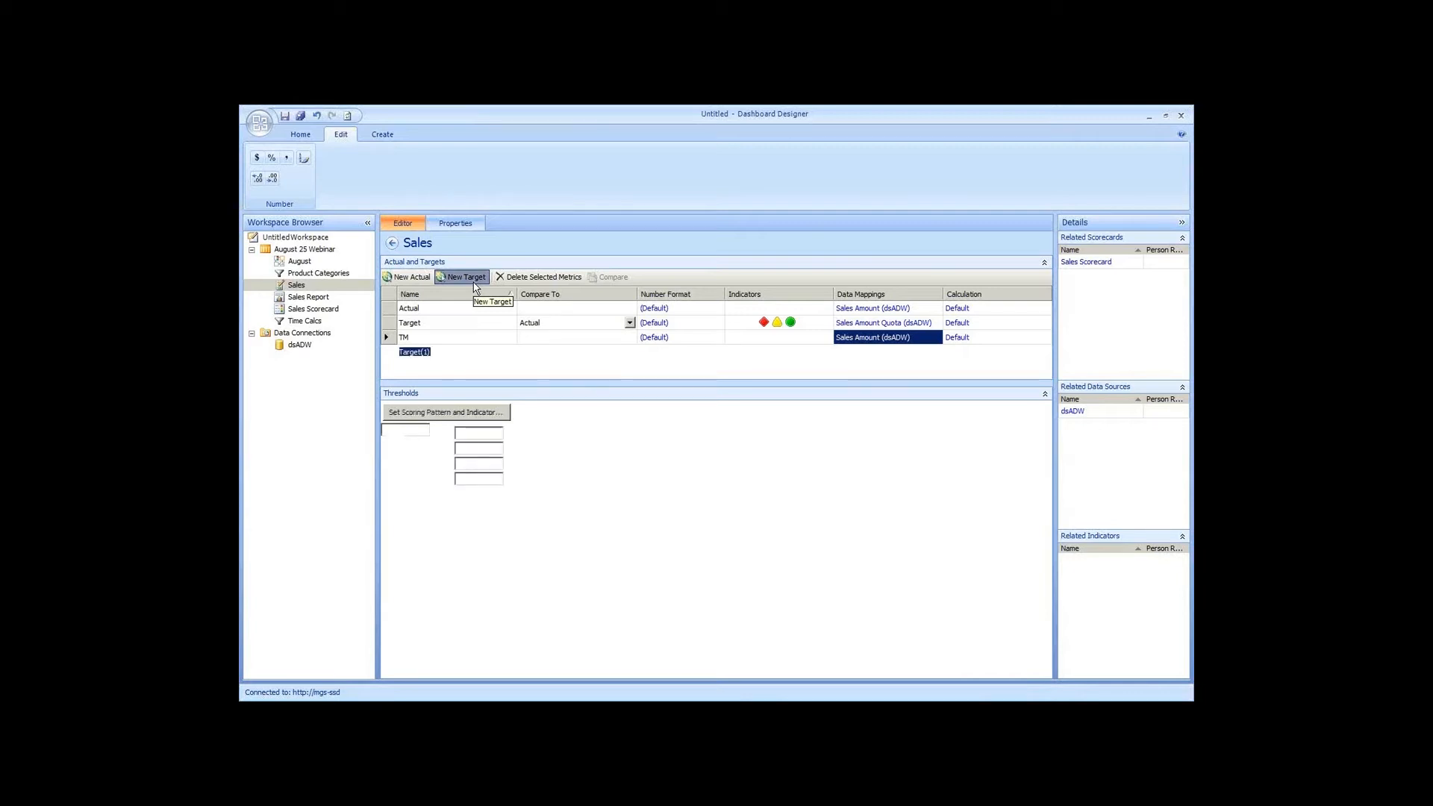
{"action": "type", "text": "LM"}
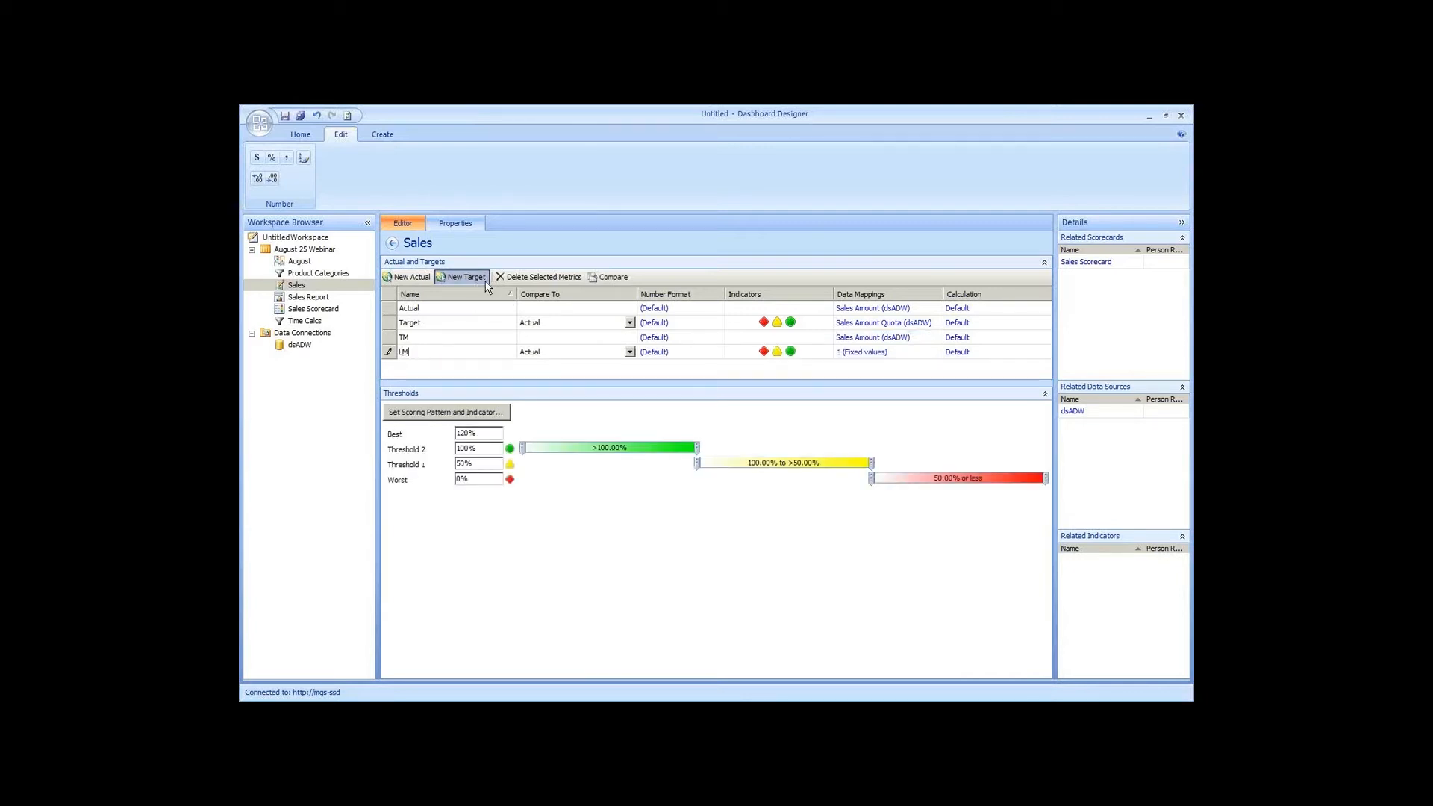
{"action": "left_click", "coordinate": [629, 351]}
{"action": "left_click", "coordinate": [569, 373]}
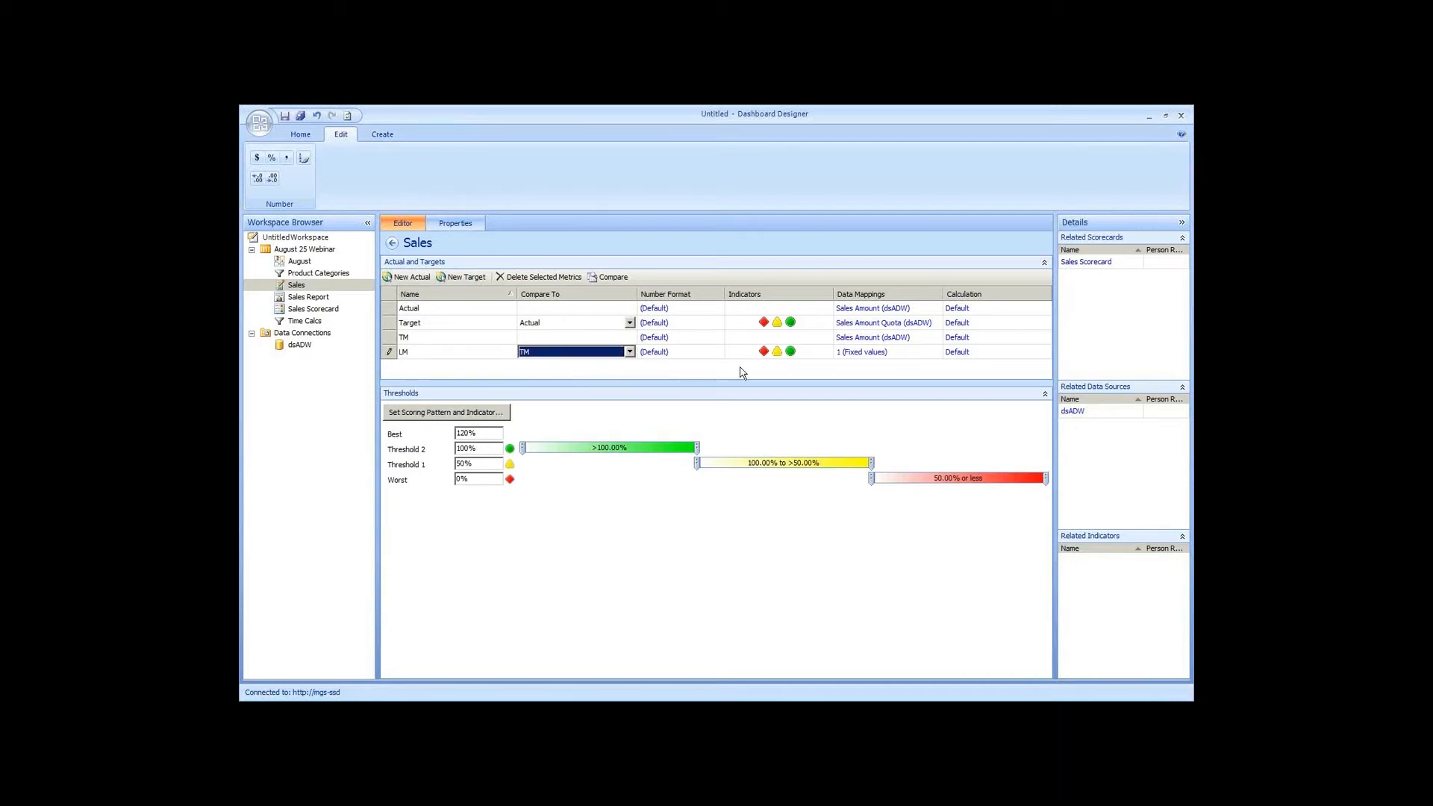
Change the LM target's data source from fixed values to the current KPI's TM metric
{"action": "left_click", "coordinate": [874, 361]}
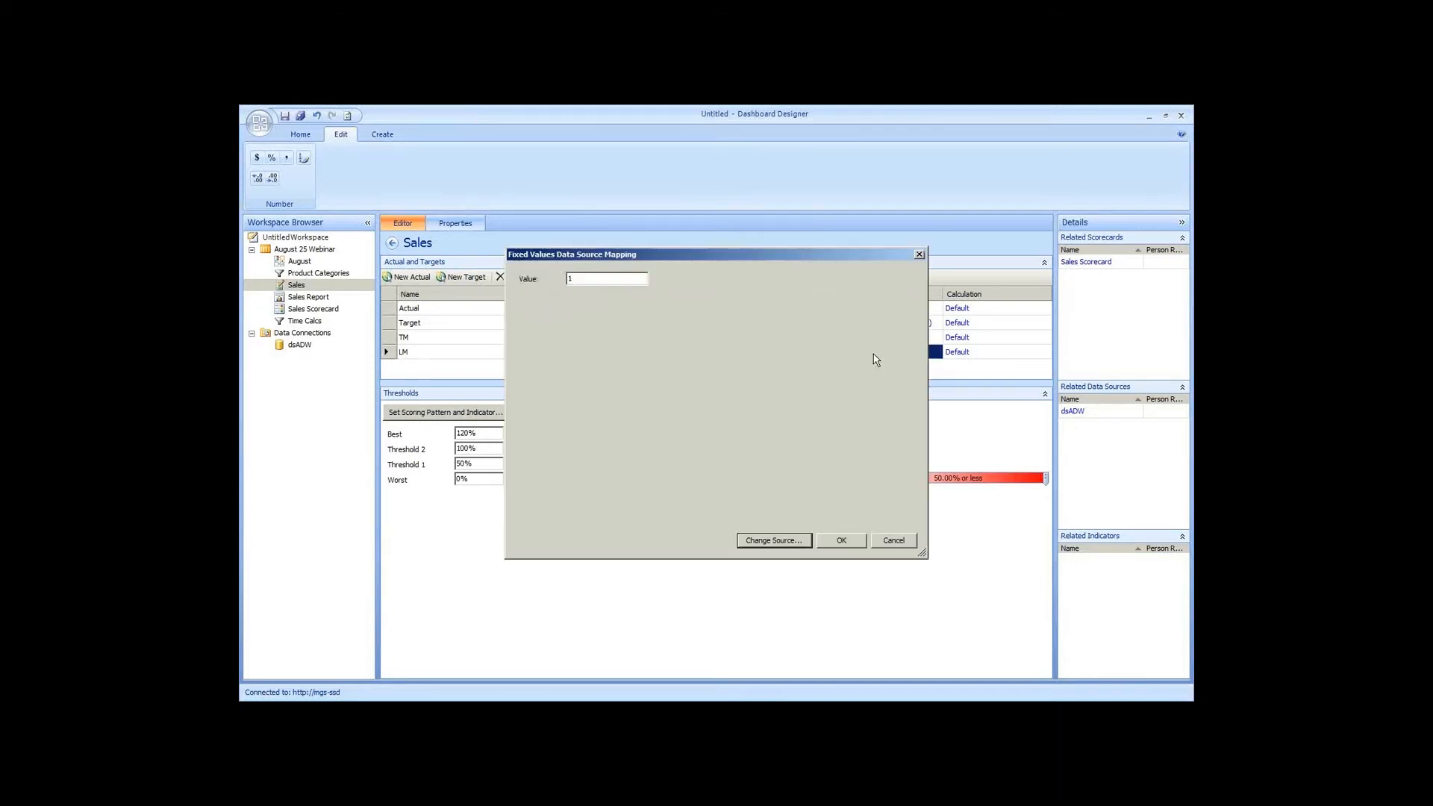
{"action": "left_click", "coordinate": [800, 546]}
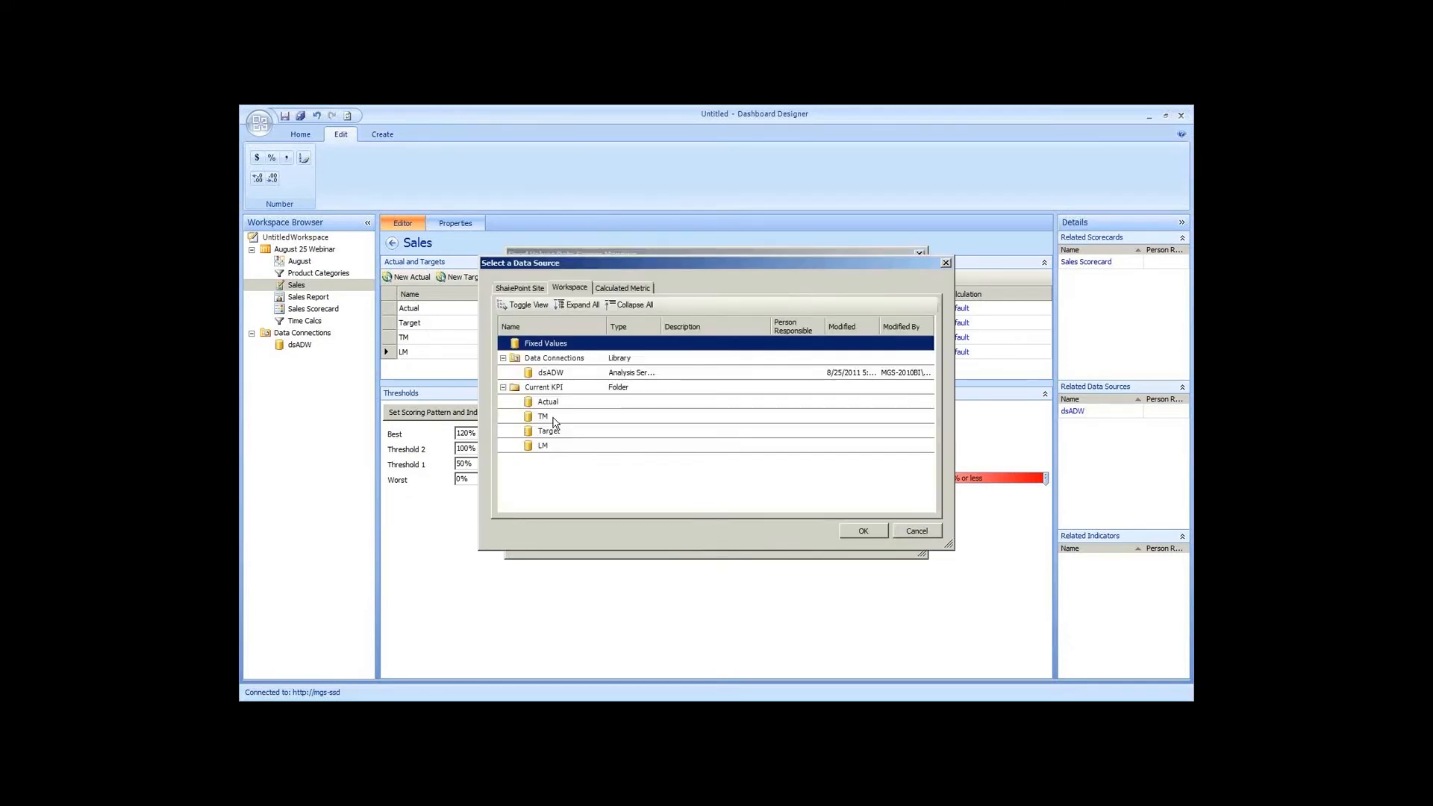
{"action": "double_click", "coordinate": [554, 418]}
Set the LM mapping's time intelligence formula to (Year-1).Month-1, preview it and accept the mapping
{"action": "left_click", "coordinate": [756, 355]}
{"action": "left_click", "coordinate": [754, 350]}
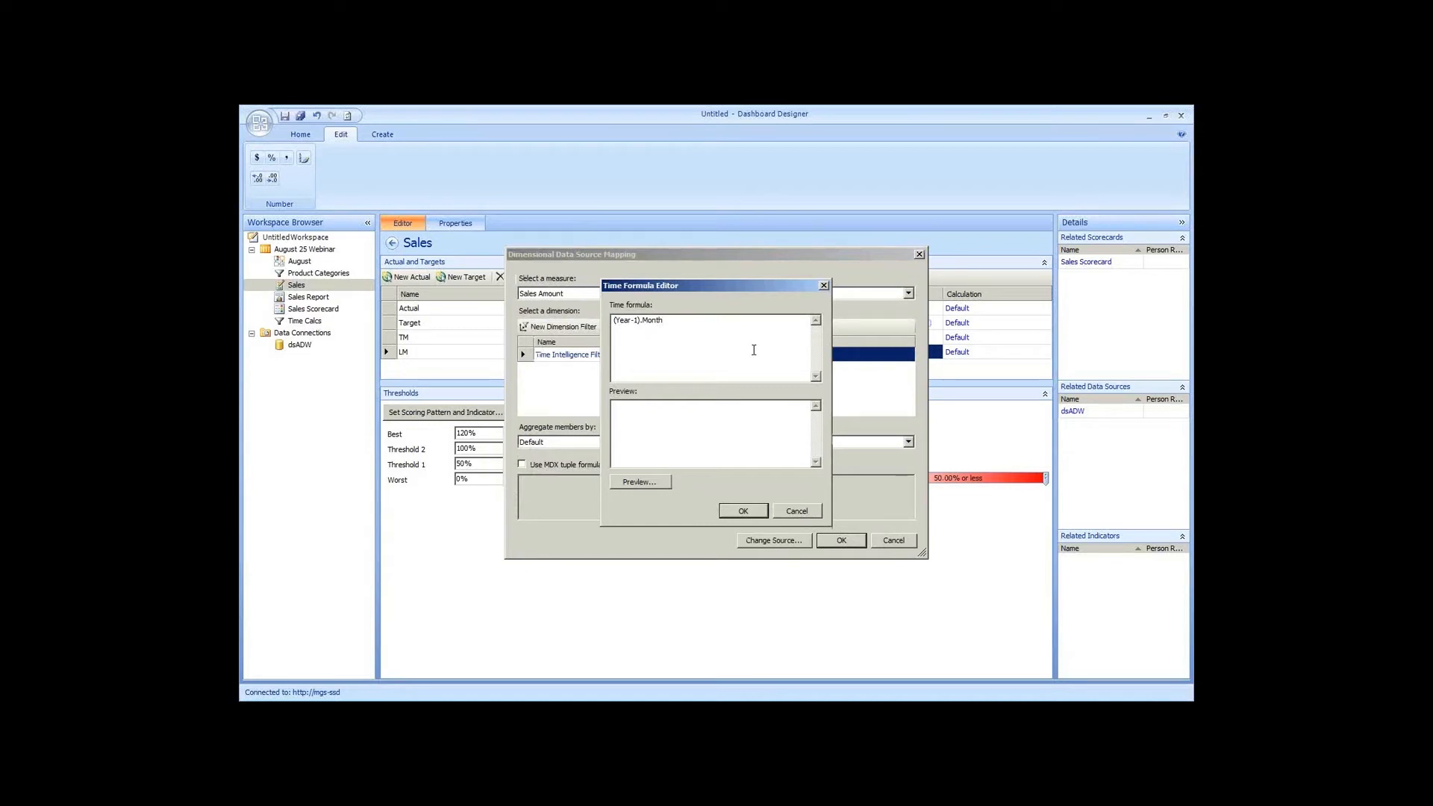
{"action": "type", "text": "-1"}
{"action": "left_click", "coordinate": [640, 481]}
{"action": "left_click", "coordinate": [754, 442]}
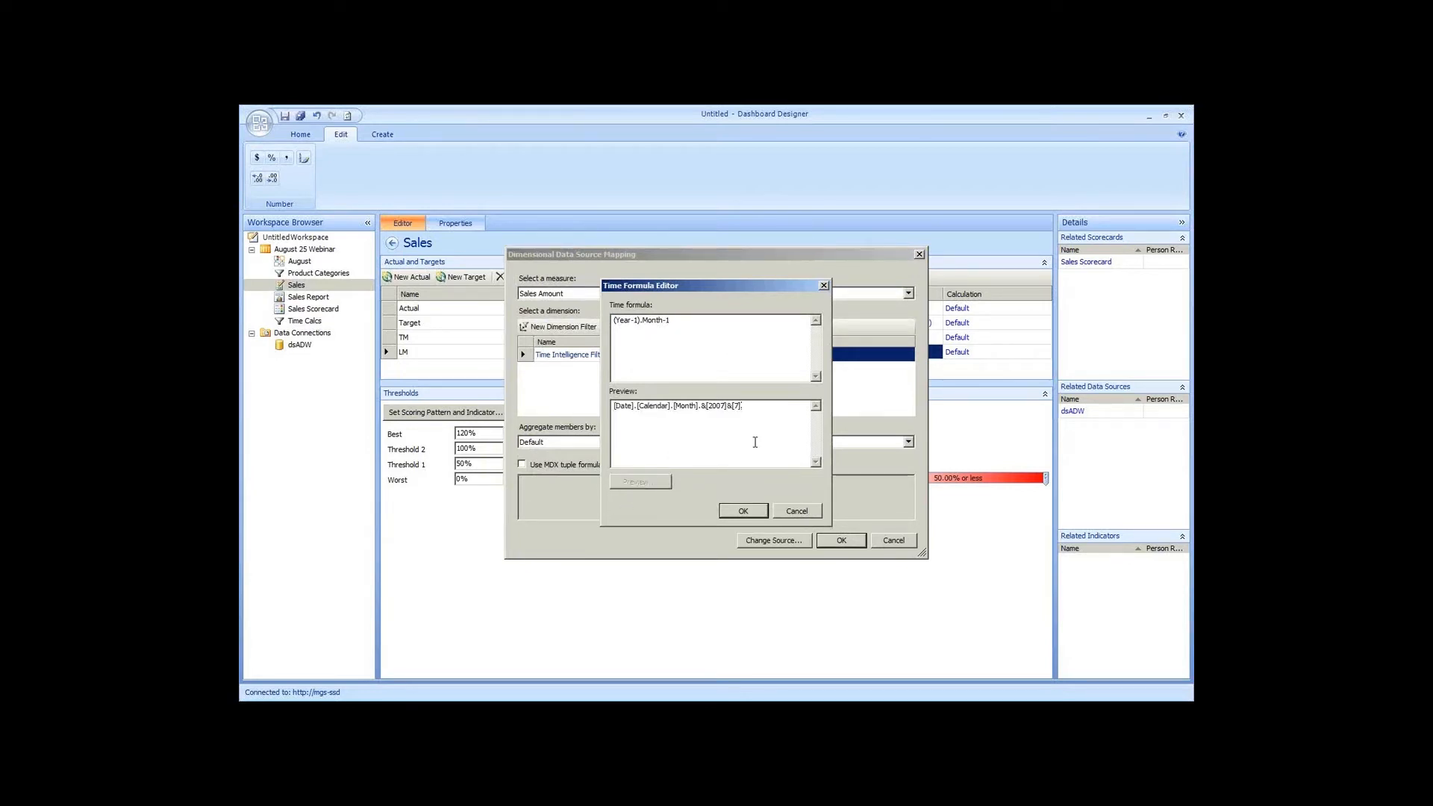
{"action": "left_click", "coordinate": [748, 514]}
{"action": "left_click", "coordinate": [827, 545]}
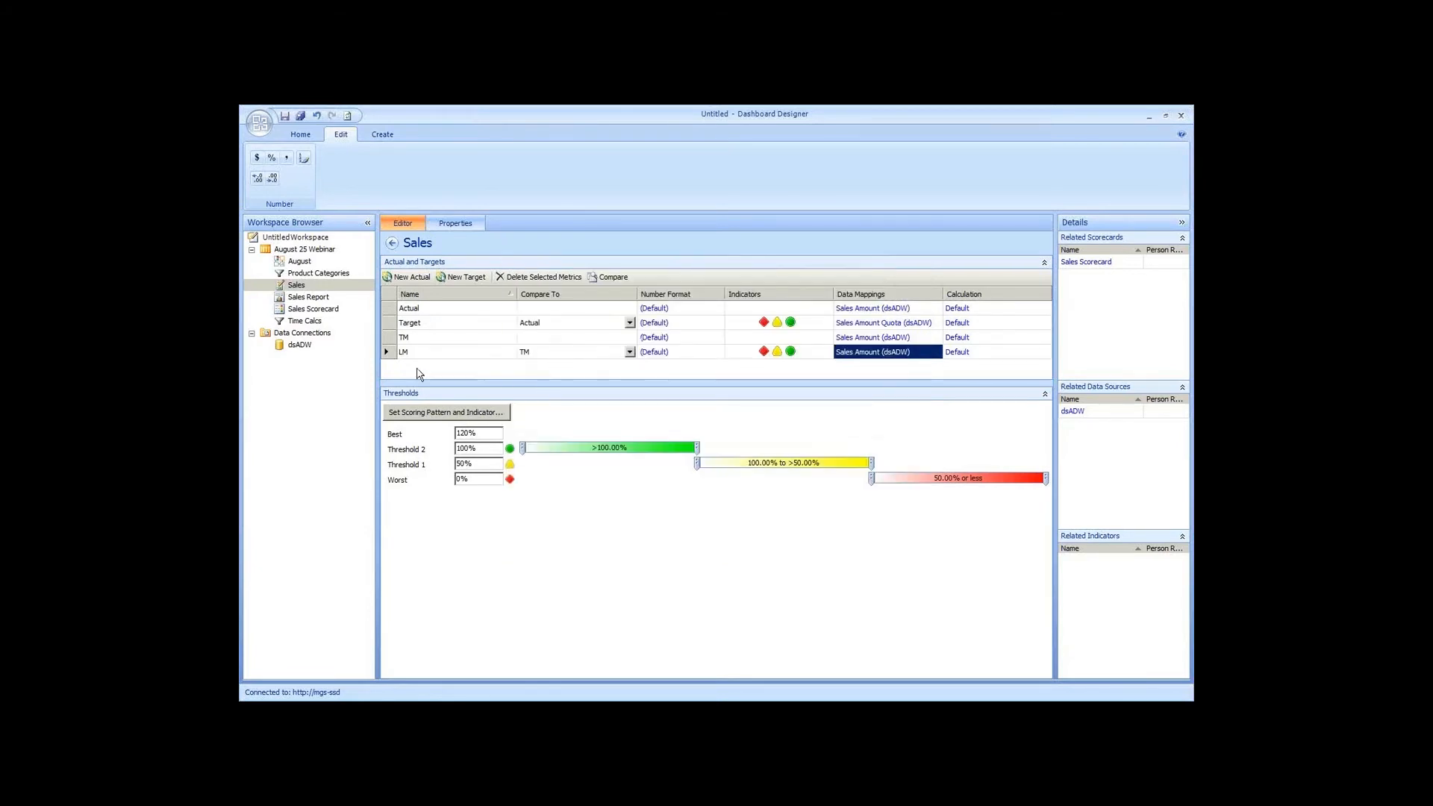
Add a new target named LMLY to the Sales KPI and compare it to TM
{"action": "left_click", "coordinate": [466, 276]}
{"action": "type", "text": "LMLM"}
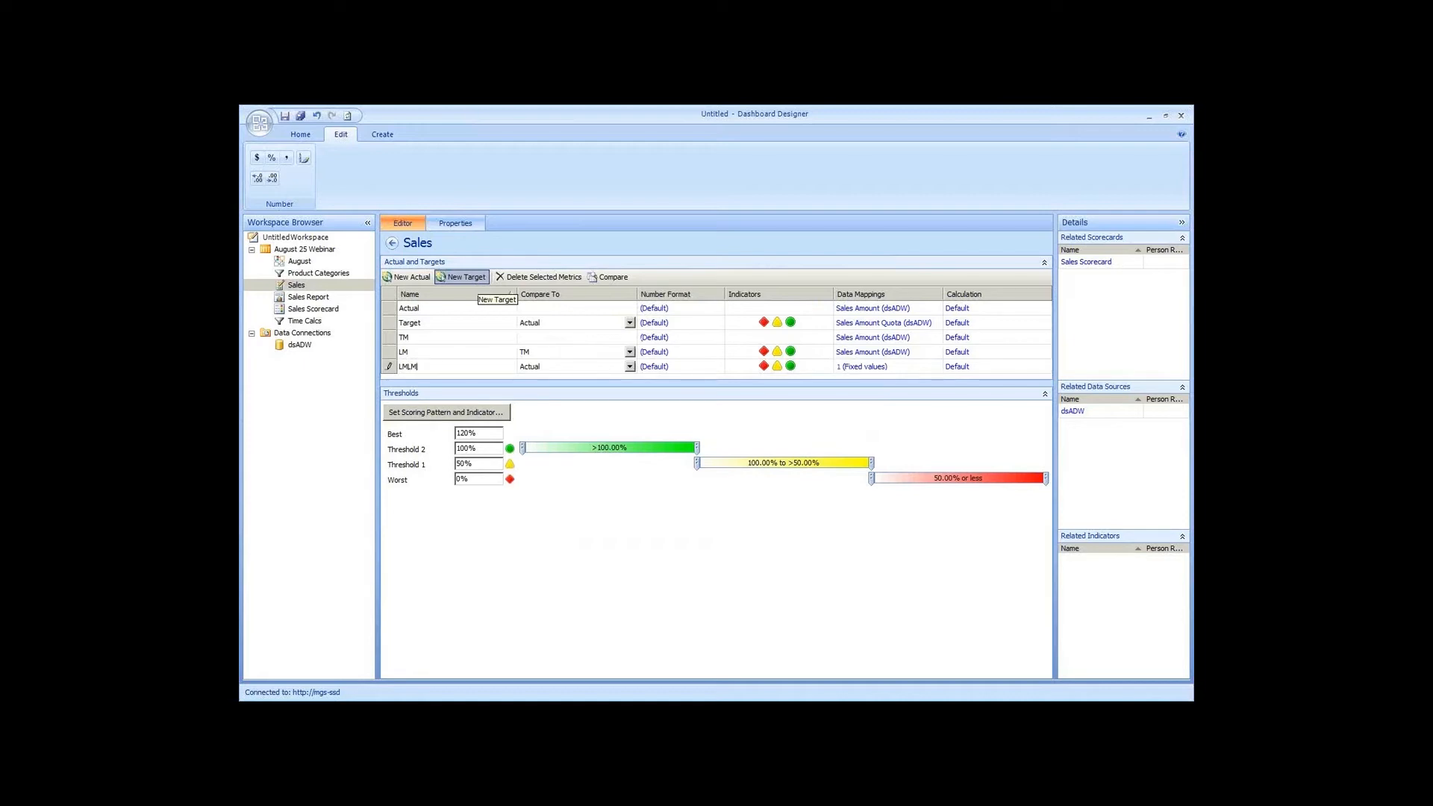
{"action": "key", "text": "BackSpace"}
{"action": "type", "text": "YZ"}
{"action": "left_click", "coordinate": [556, 370]}
{"action": "left_click", "coordinate": [553, 371]}
{"action": "left_click", "coordinate": [542, 387]}
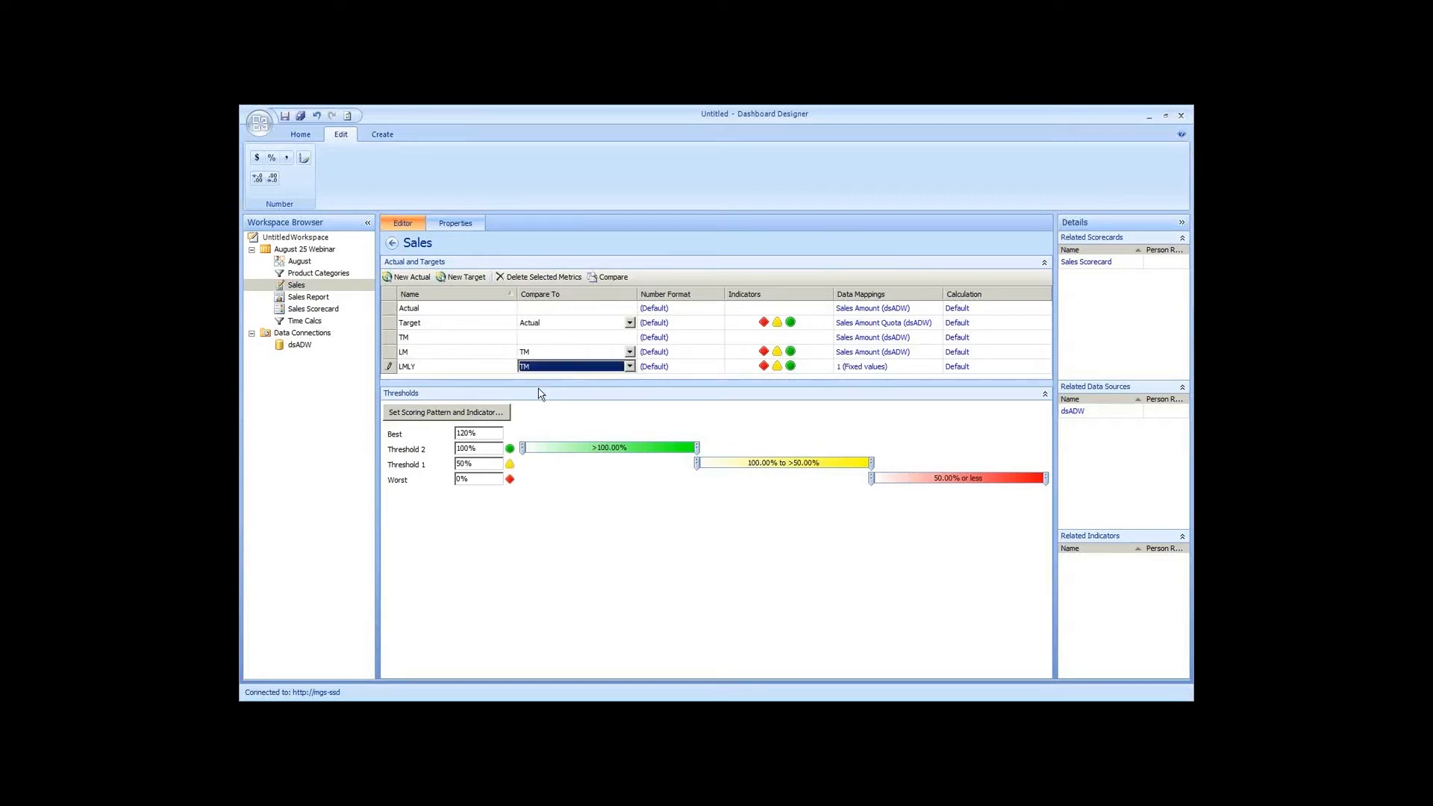
Map the LMLY target to the Sales Amount measure from the dsADW data source
{"action": "left_click", "coordinate": [876, 373]}
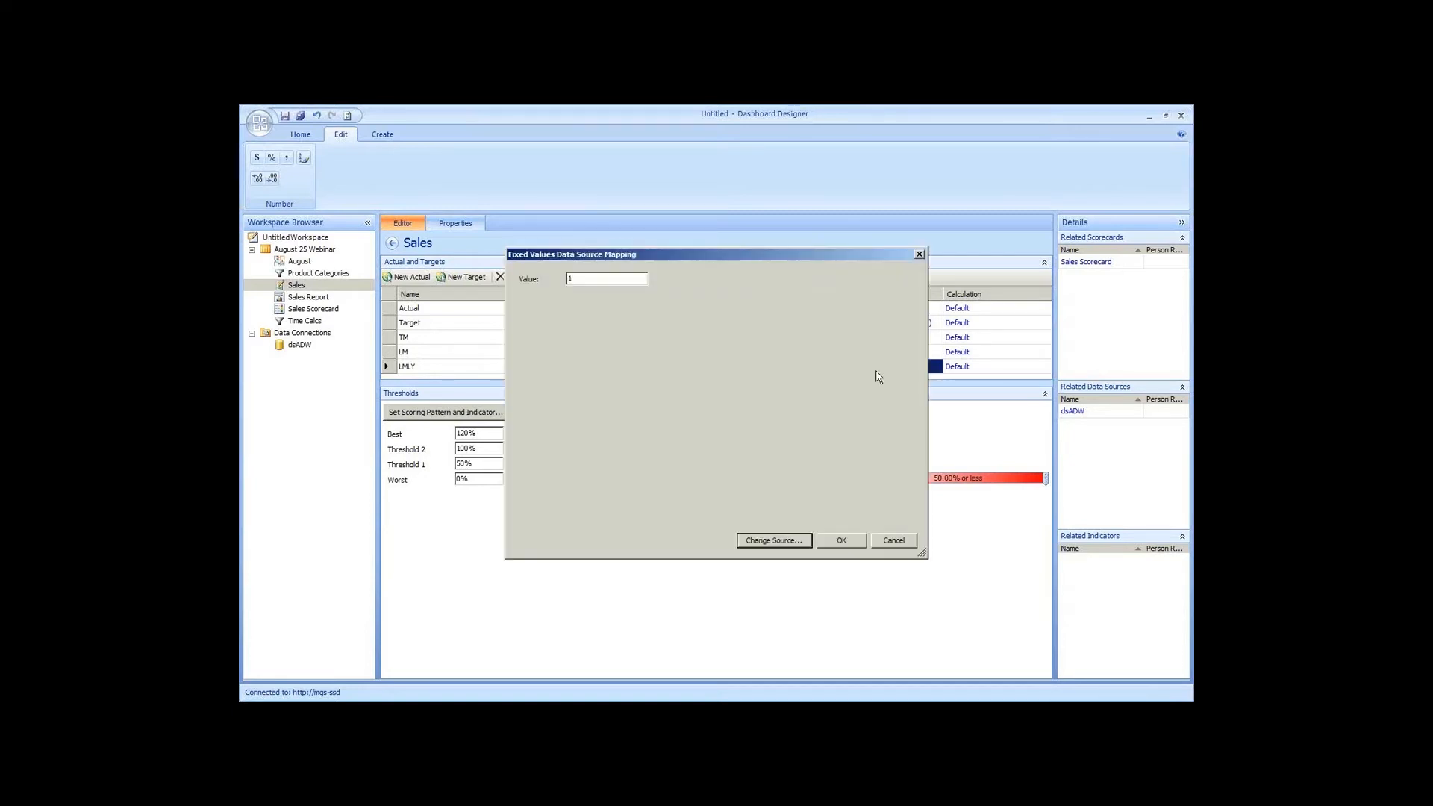
{"action": "left_click", "coordinate": [776, 543]}
{"action": "left_click", "coordinate": [548, 373]}
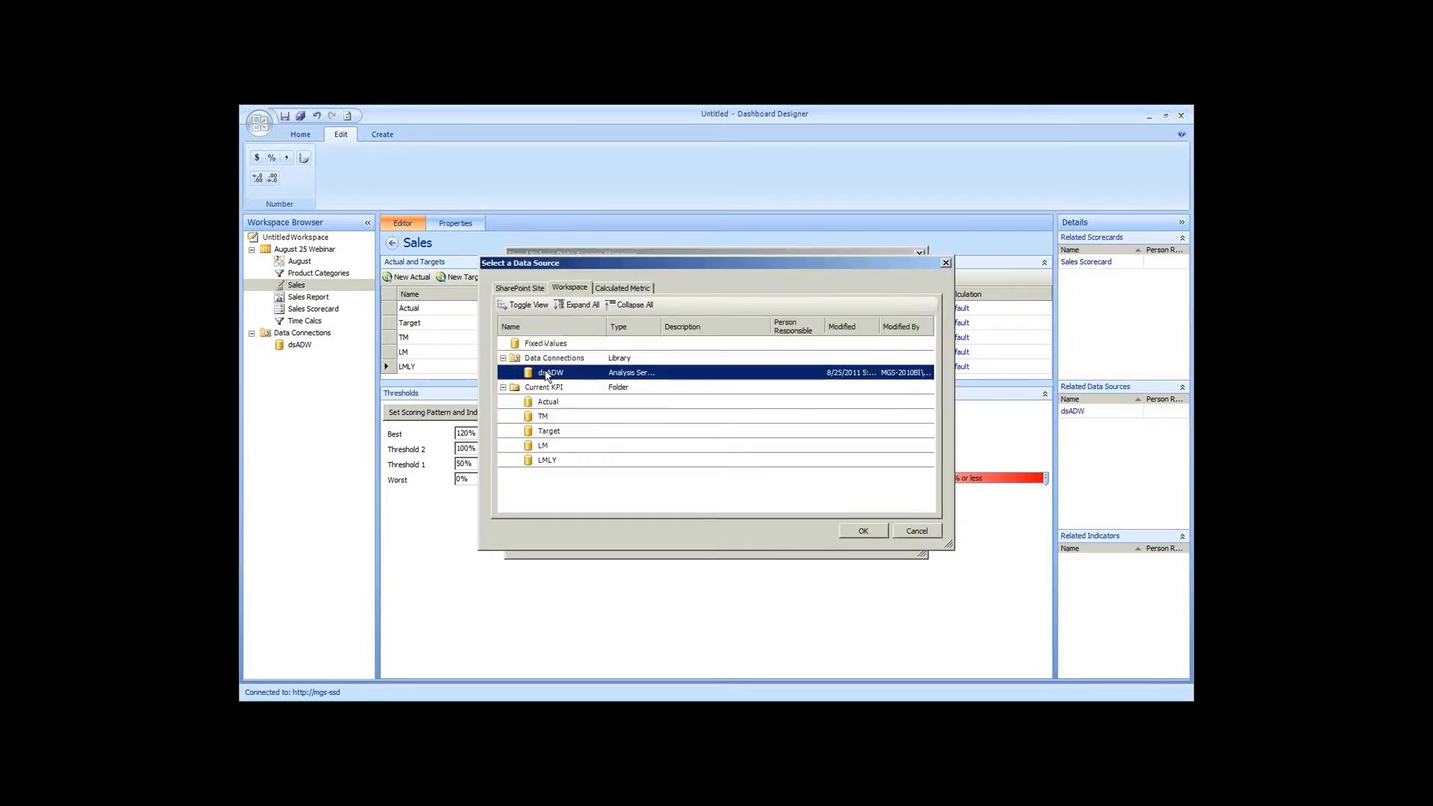
{"action": "double_click", "coordinate": [549, 374]}
{"action": "left_click", "coordinate": [572, 293]}
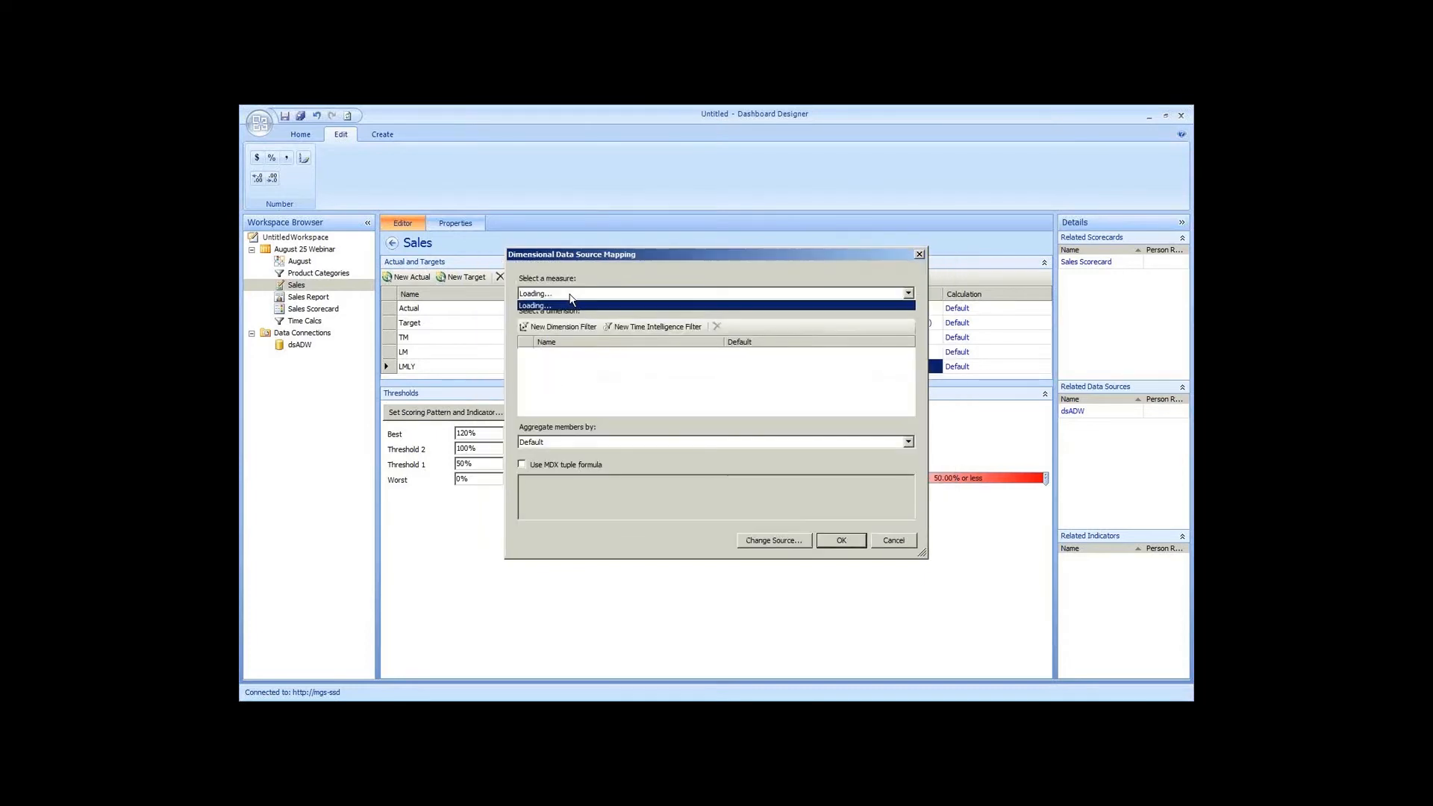
{"action": "scroll", "coordinate": [567, 448], "scroll_direction": "down", "scroll_amount": 5}
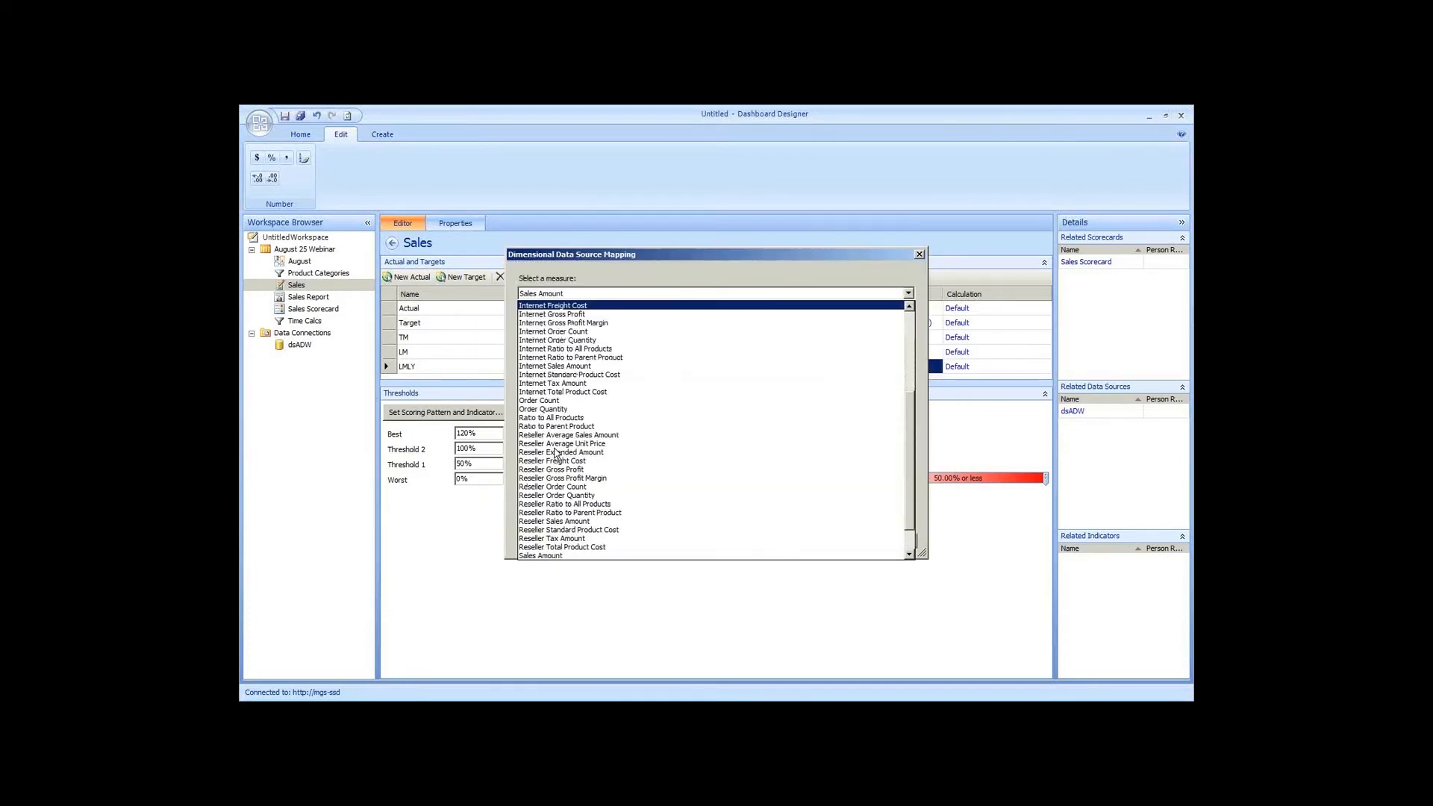
{"action": "left_click", "coordinate": [567, 531]}
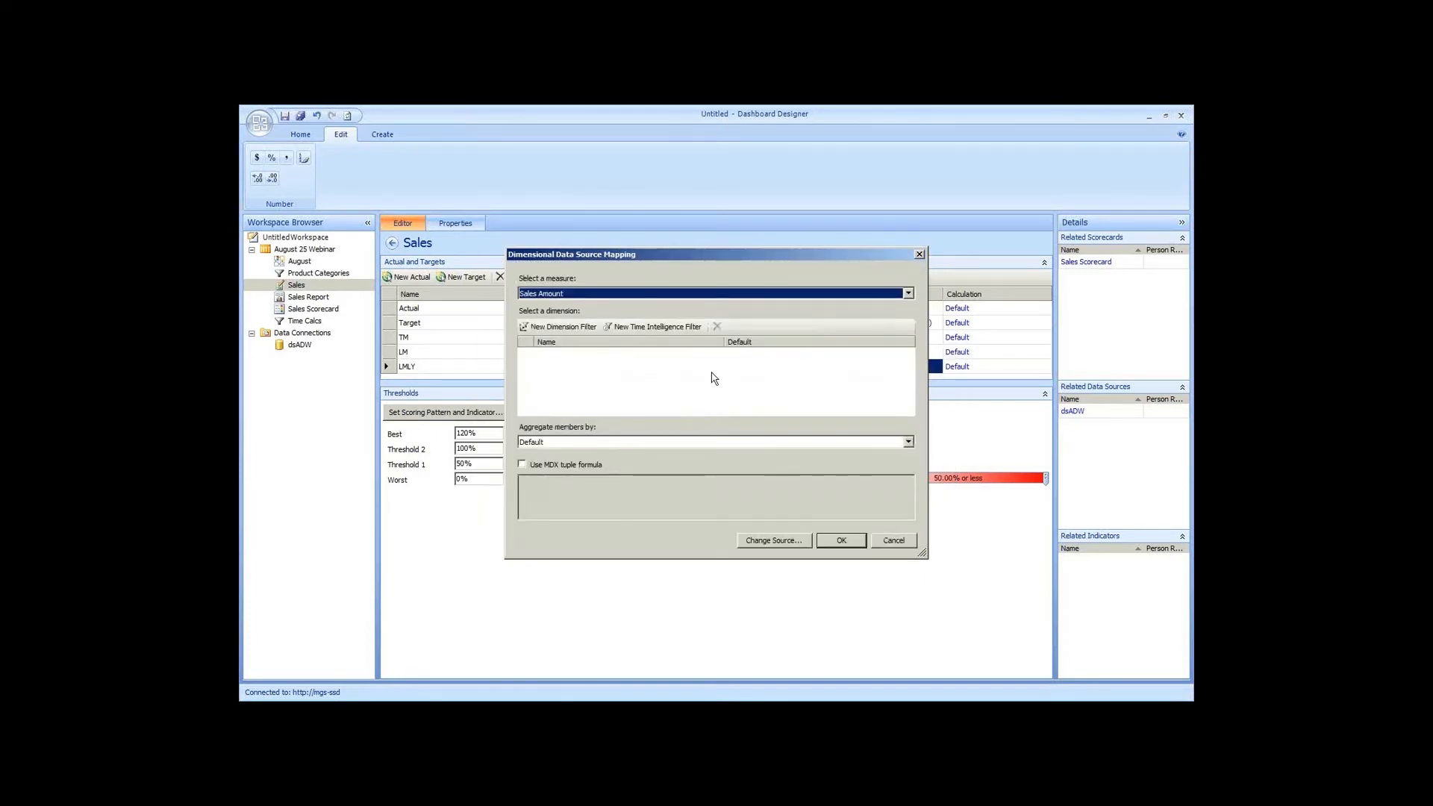
Add a time intelligence filter with the formula (Year-2).Month to the LMLY mapping and accept the mapping
{"action": "left_click", "coordinate": [680, 333]}
{"action": "type", "text": "(yea"}
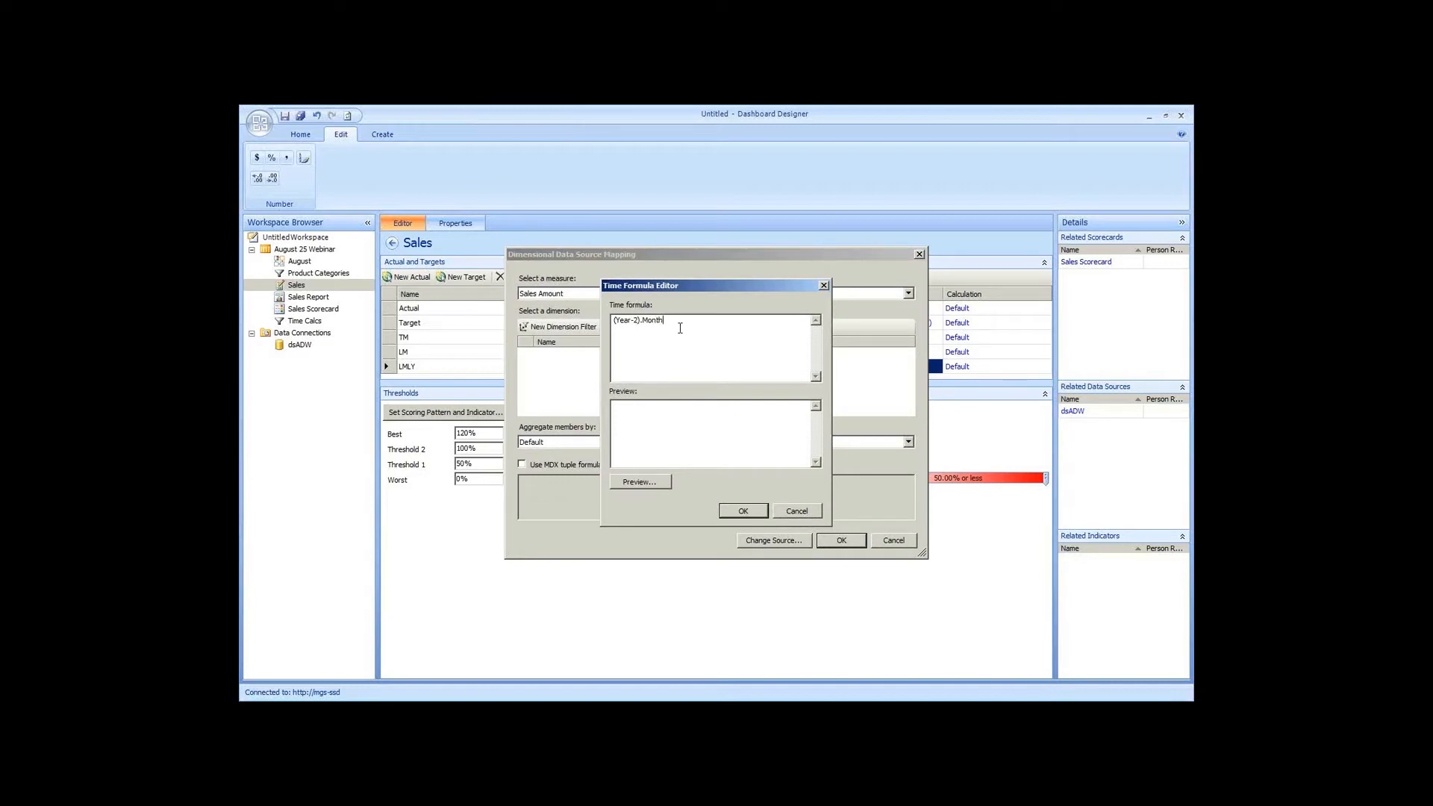
{"action": "left_click", "coordinate": [667, 481]}
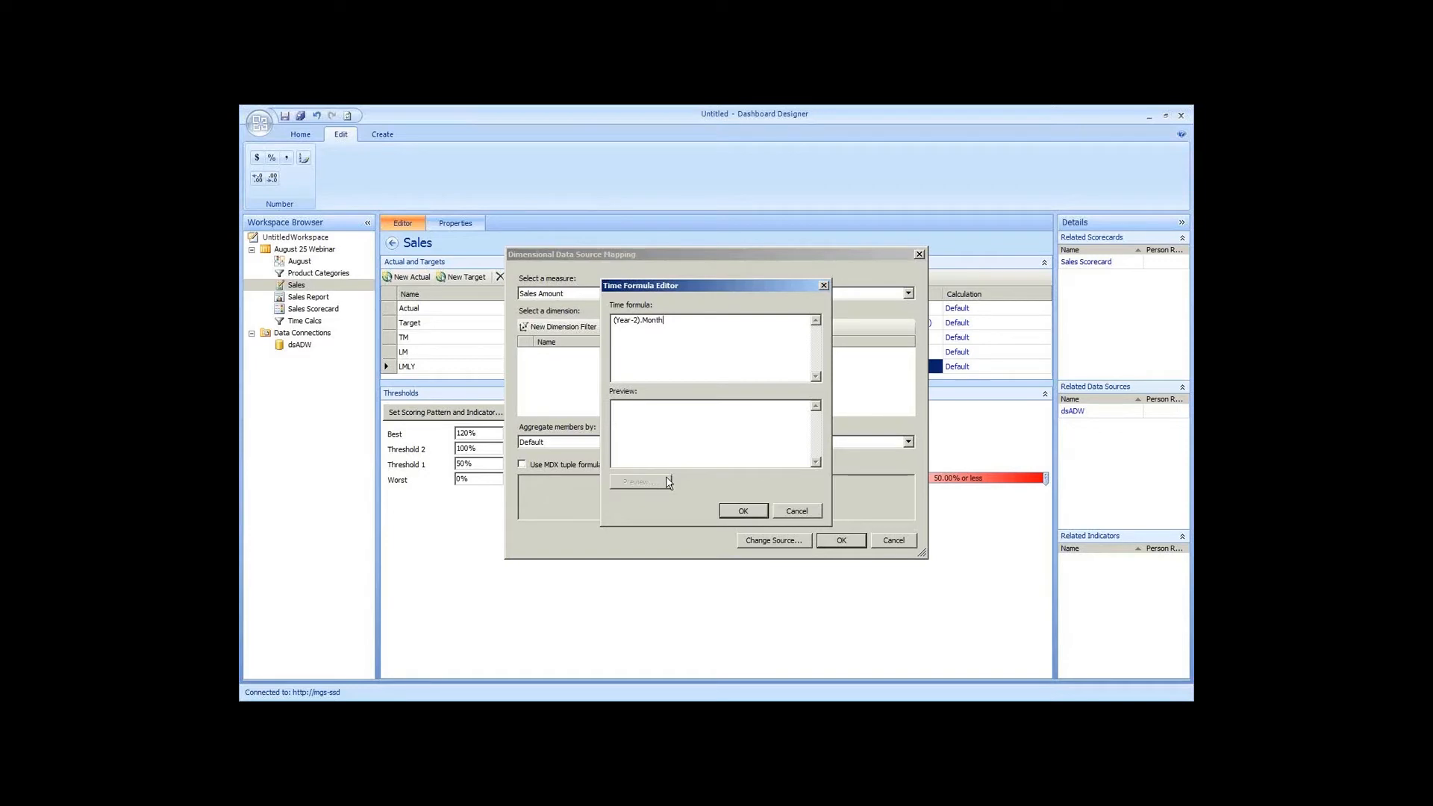
{"action": "left_click", "coordinate": [744, 512]}
{"action": "left_click", "coordinate": [842, 540]}
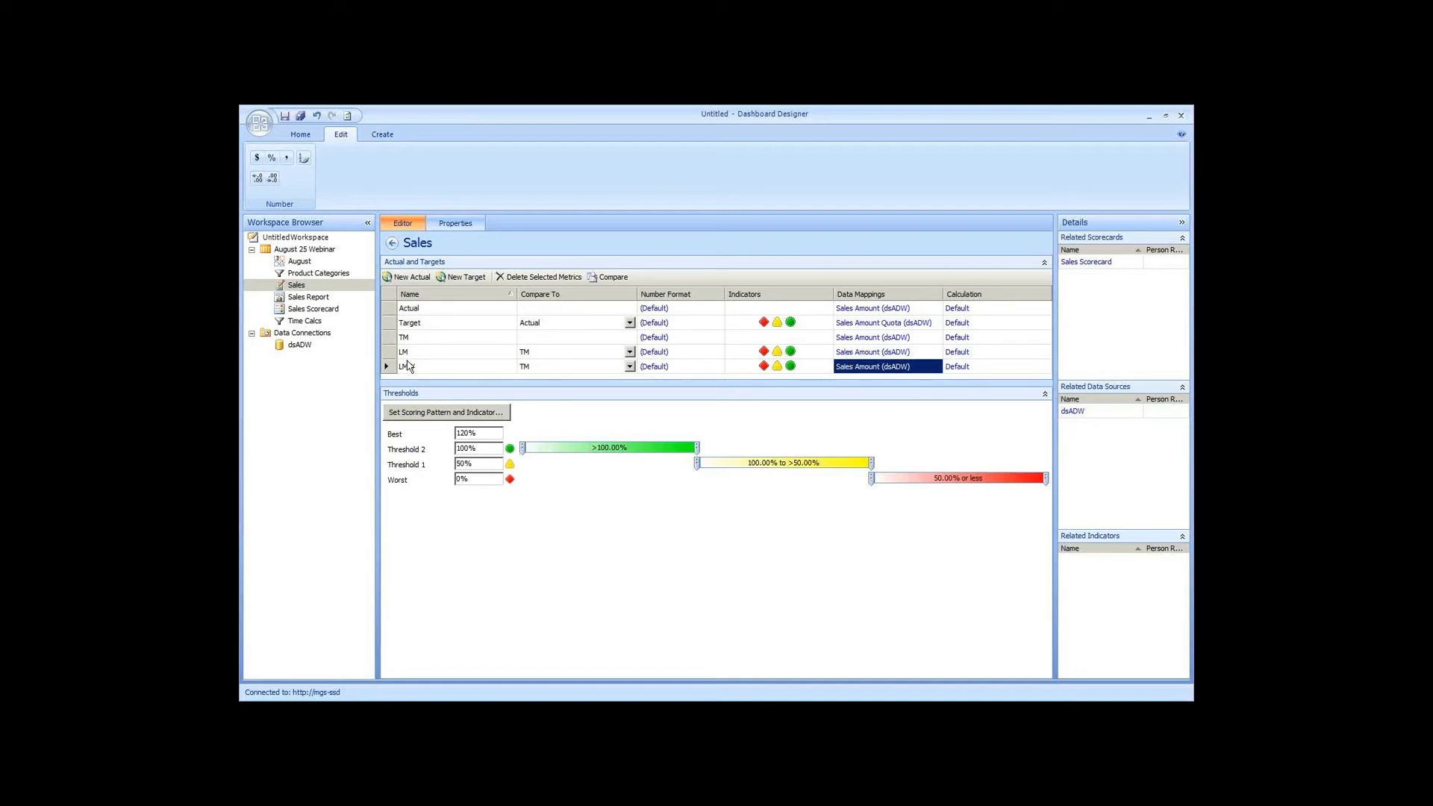
Set the LM target's scoring pattern to Increasing is Better, banded by normalized value of Actual/Target
{"action": "left_click", "coordinate": [442, 351]}
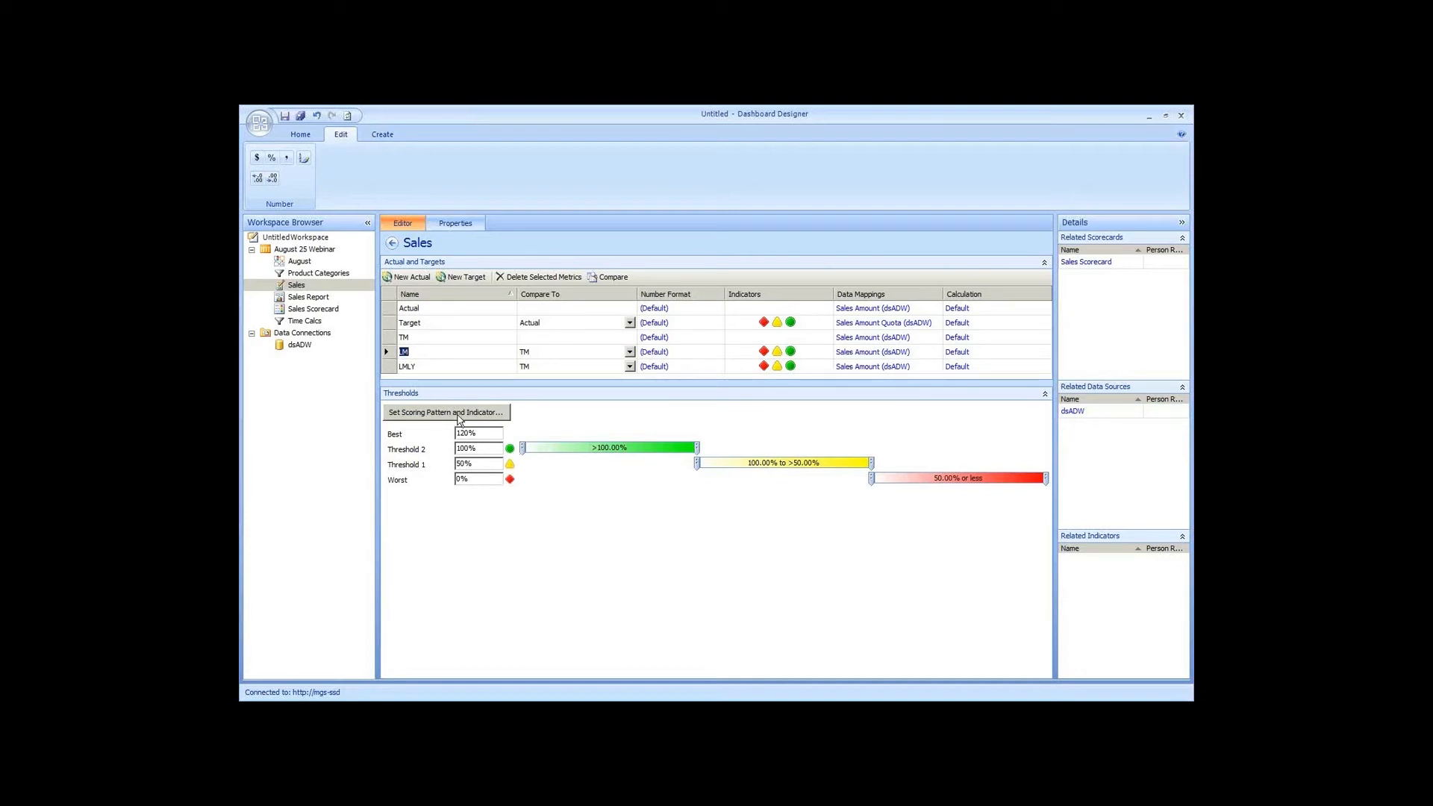
{"action": "left_click", "coordinate": [420, 416]}
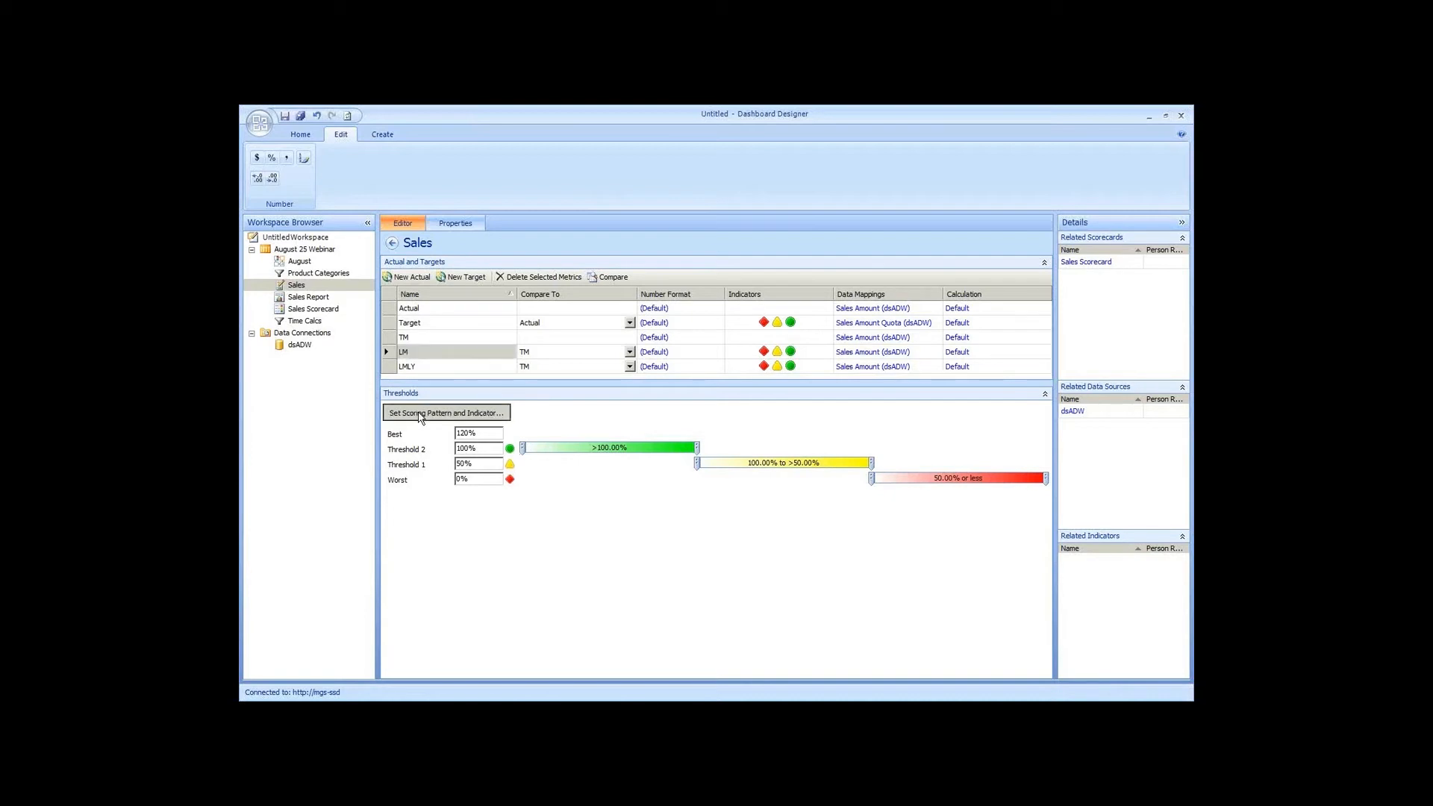
{"action": "left_click", "coordinate": [706, 318]}
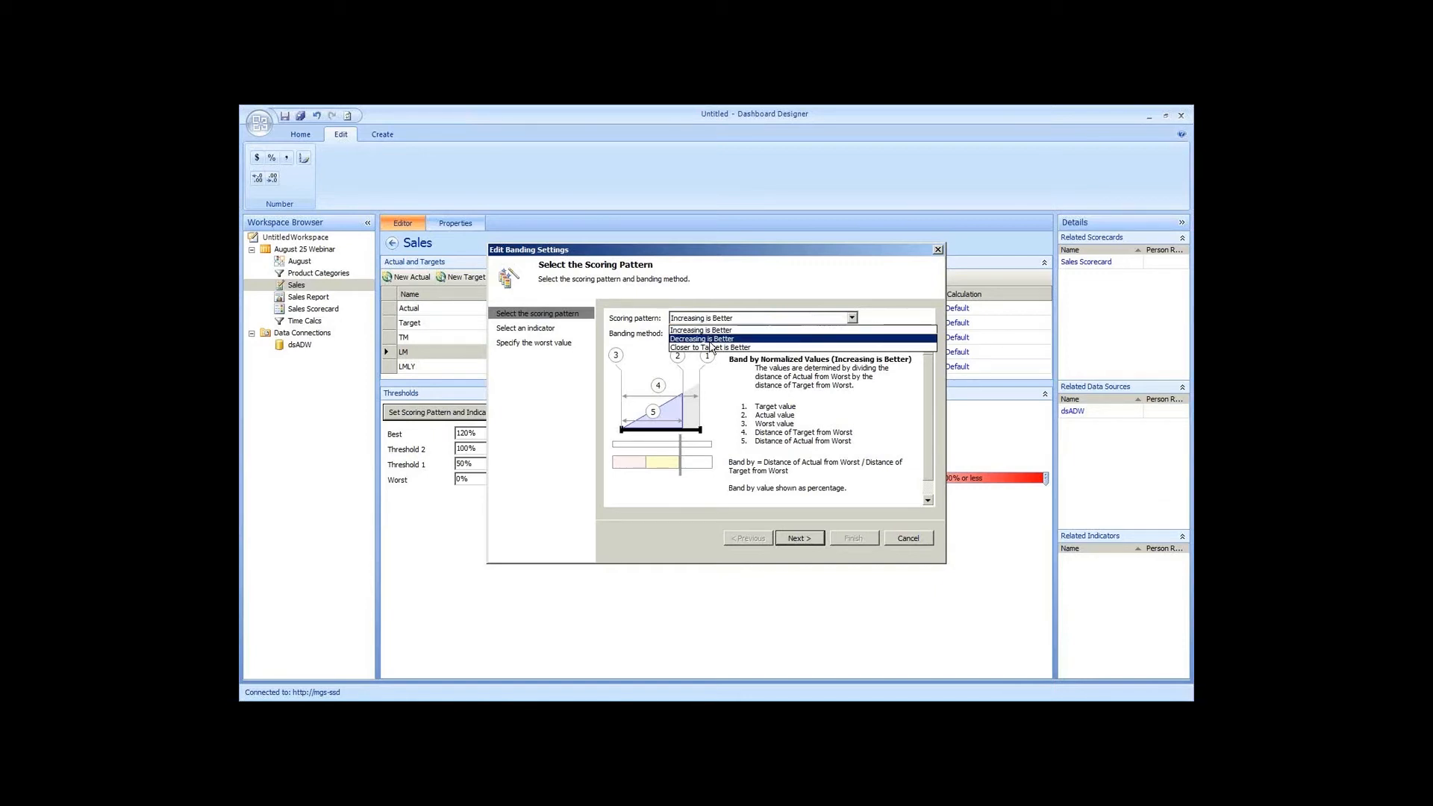
{"action": "left_click", "coordinate": [725, 330]}
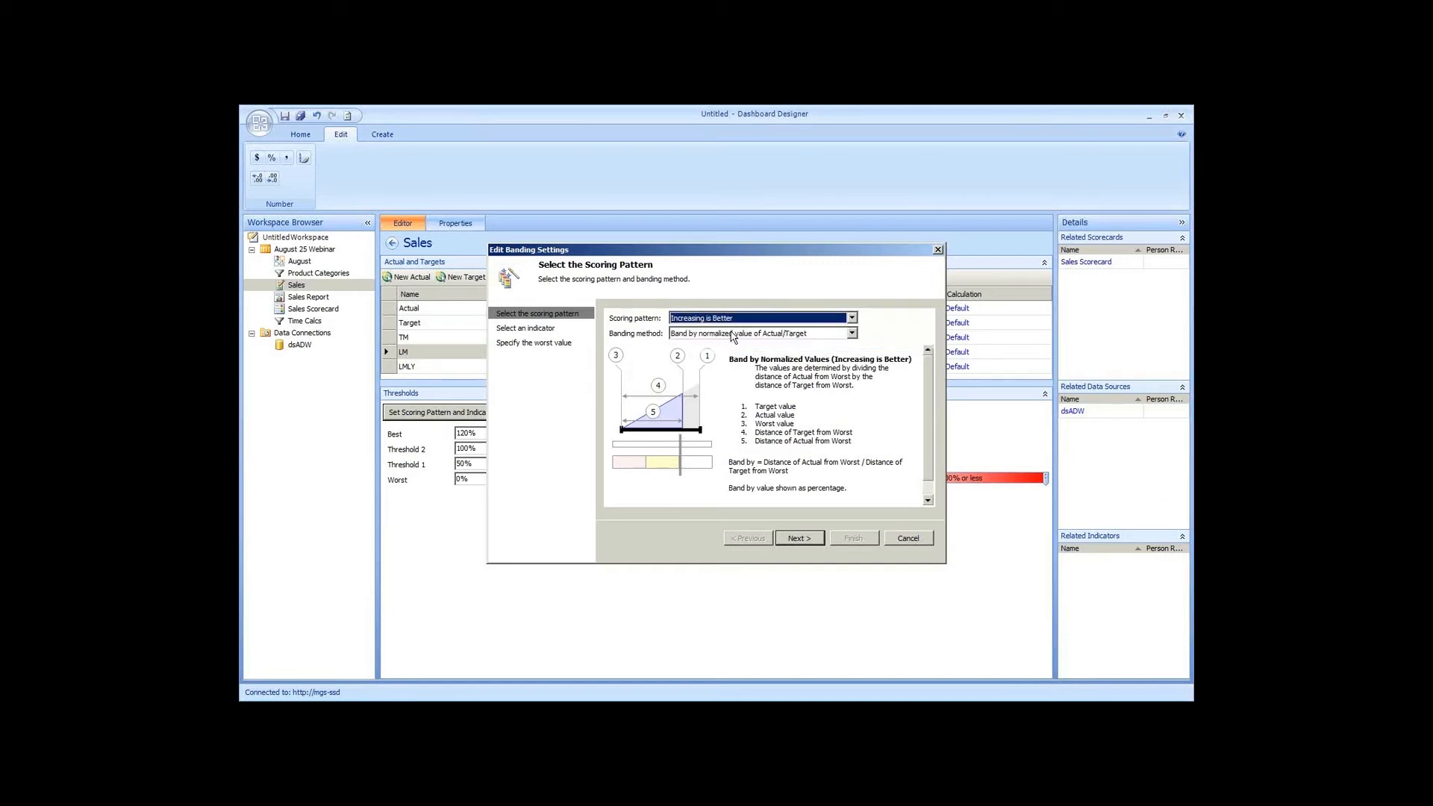
{"action": "left_click", "coordinate": [730, 334]}
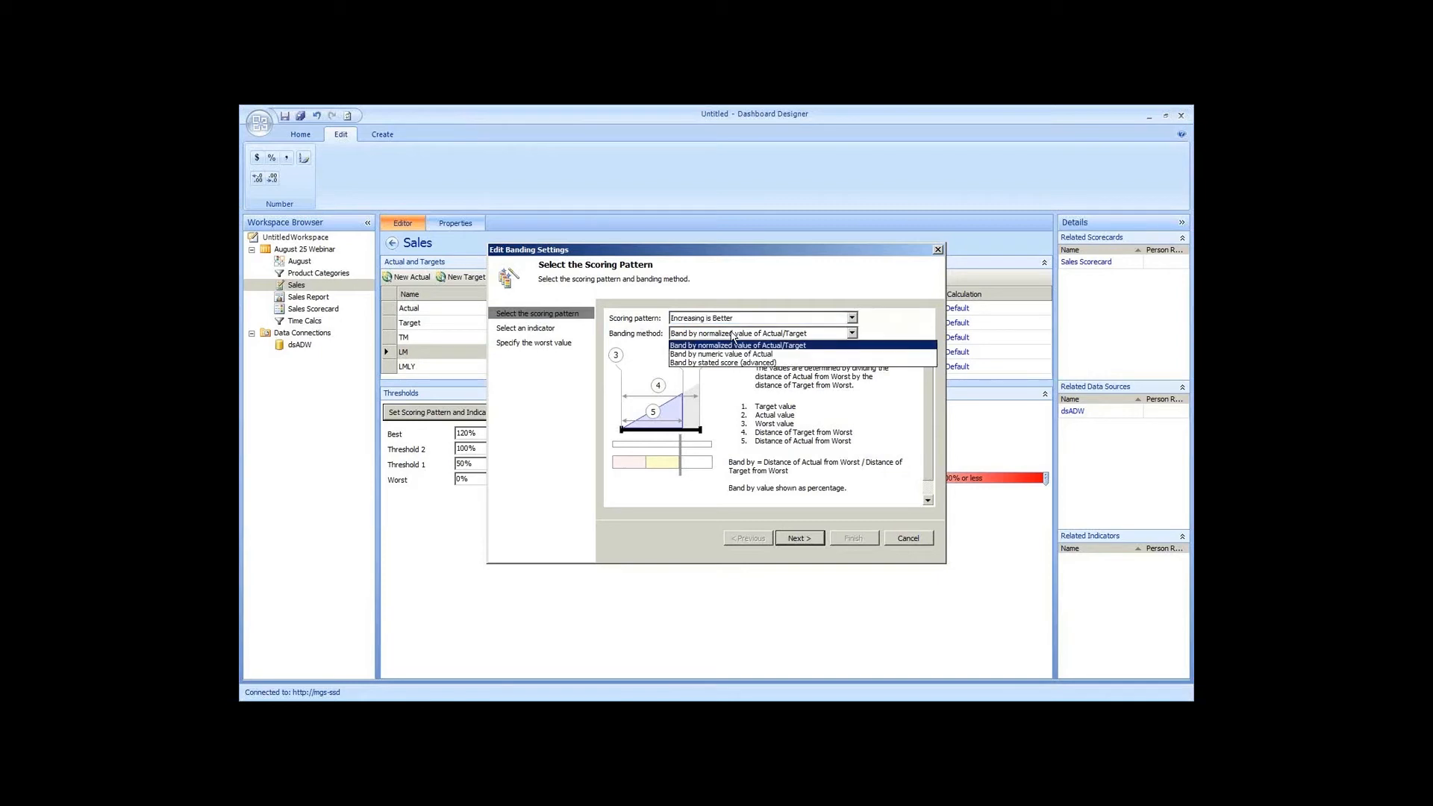
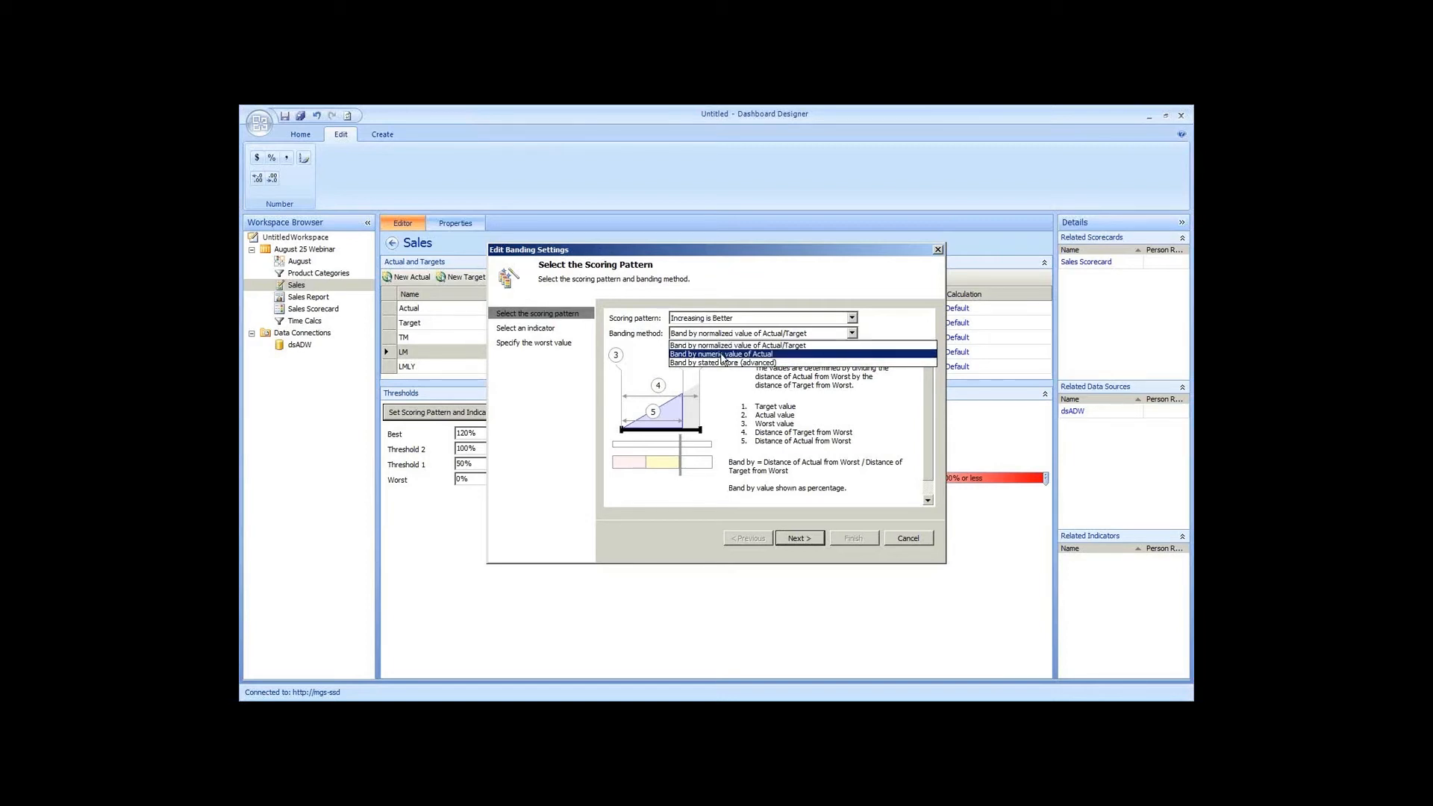
{"action": "left_click", "coordinate": [729, 345]}
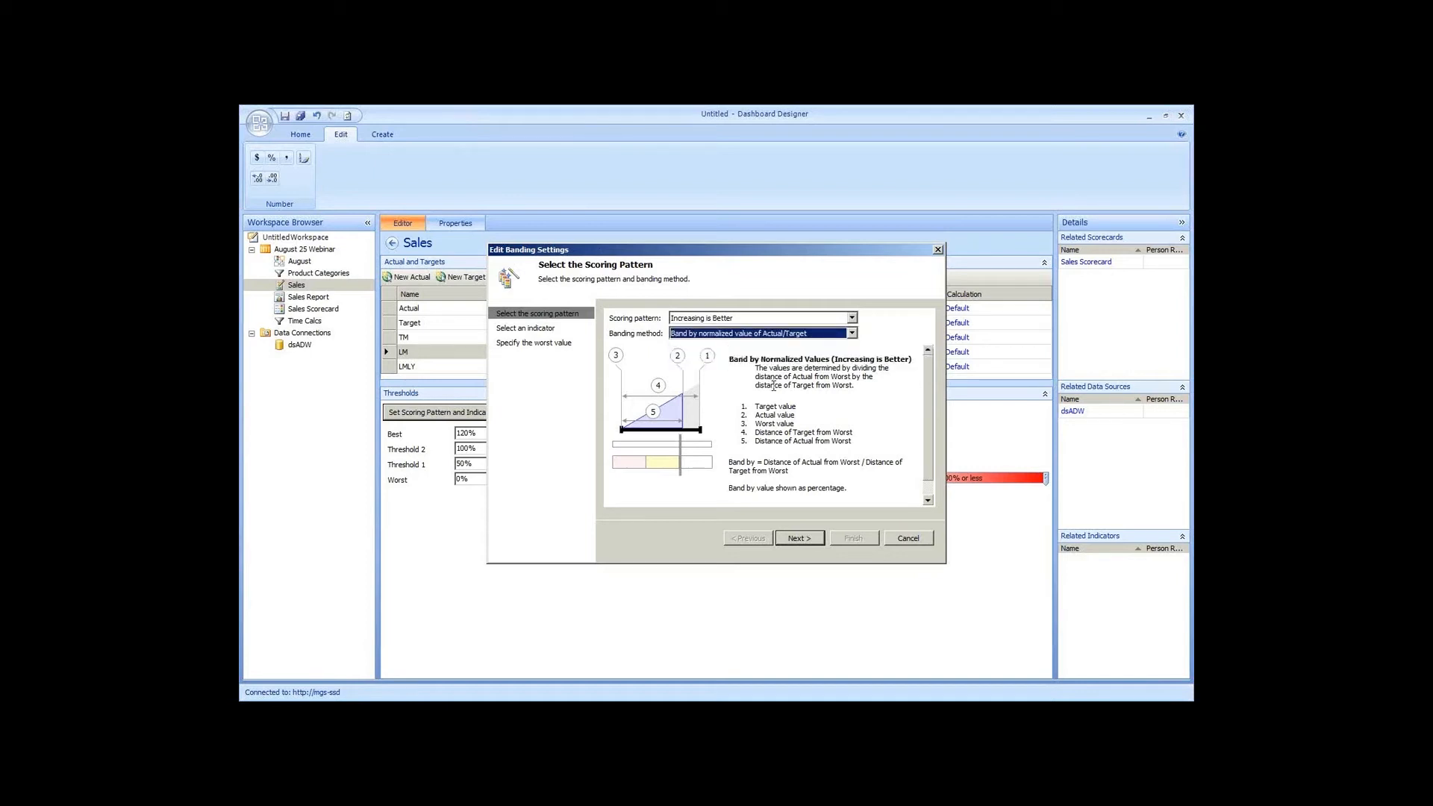
{"action": "left_click", "coordinate": [798, 539]}
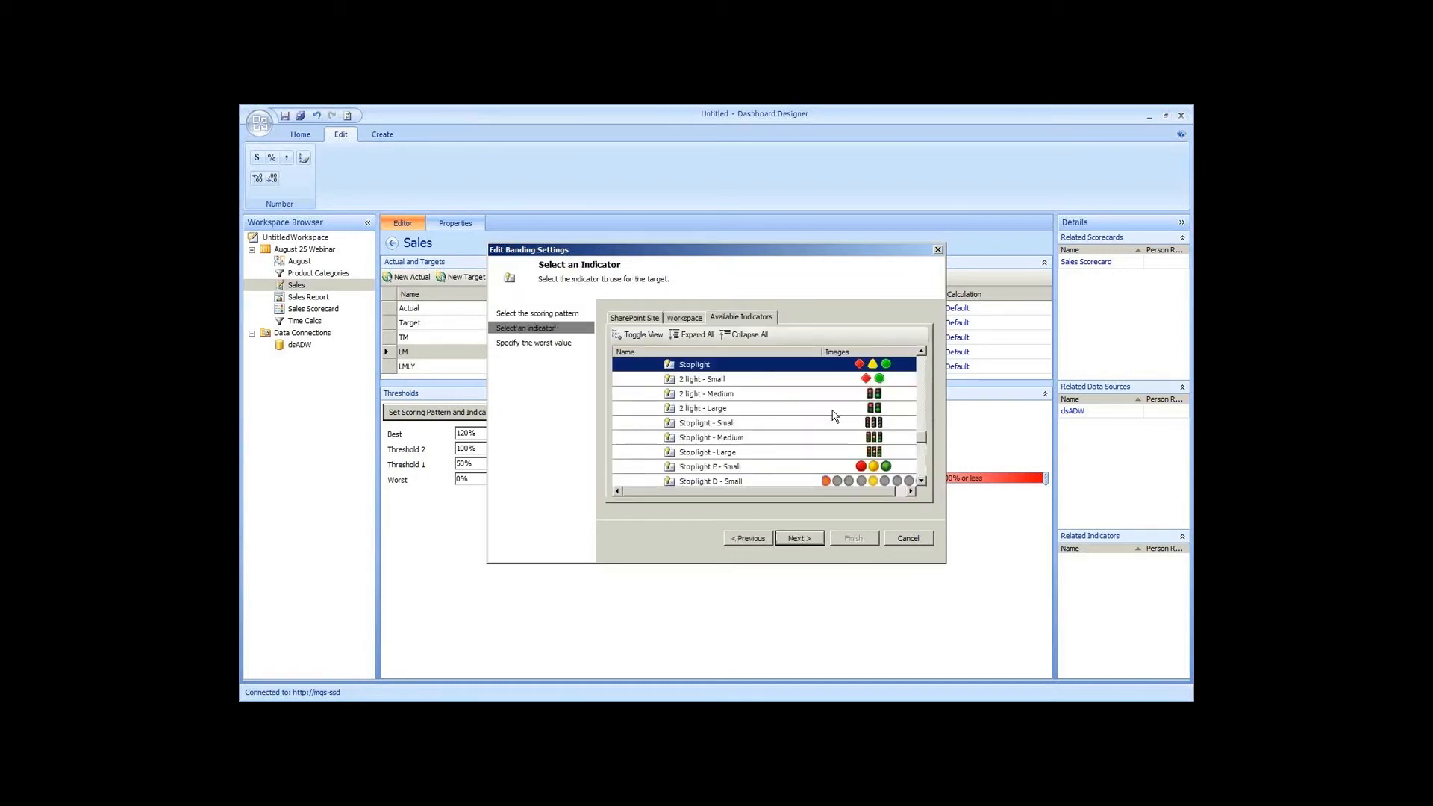
Choose the 2 light - Small indicator for the LM target and finish the banding settings with a worst value of 0
{"action": "mouse_move", "coordinate": [923, 443]}
{"action": "left_mouse_down"}
{"action": "mouse_move", "coordinate": [925, 367]}
{"action": "mouse_move", "coordinate": [923, 436]}
{"action": "left_mouse_up"}
{"action": "left_click", "coordinate": [876, 423]}
{"action": "left_click", "coordinate": [874, 440]}
{"action": "left_click", "coordinate": [635, 317]}
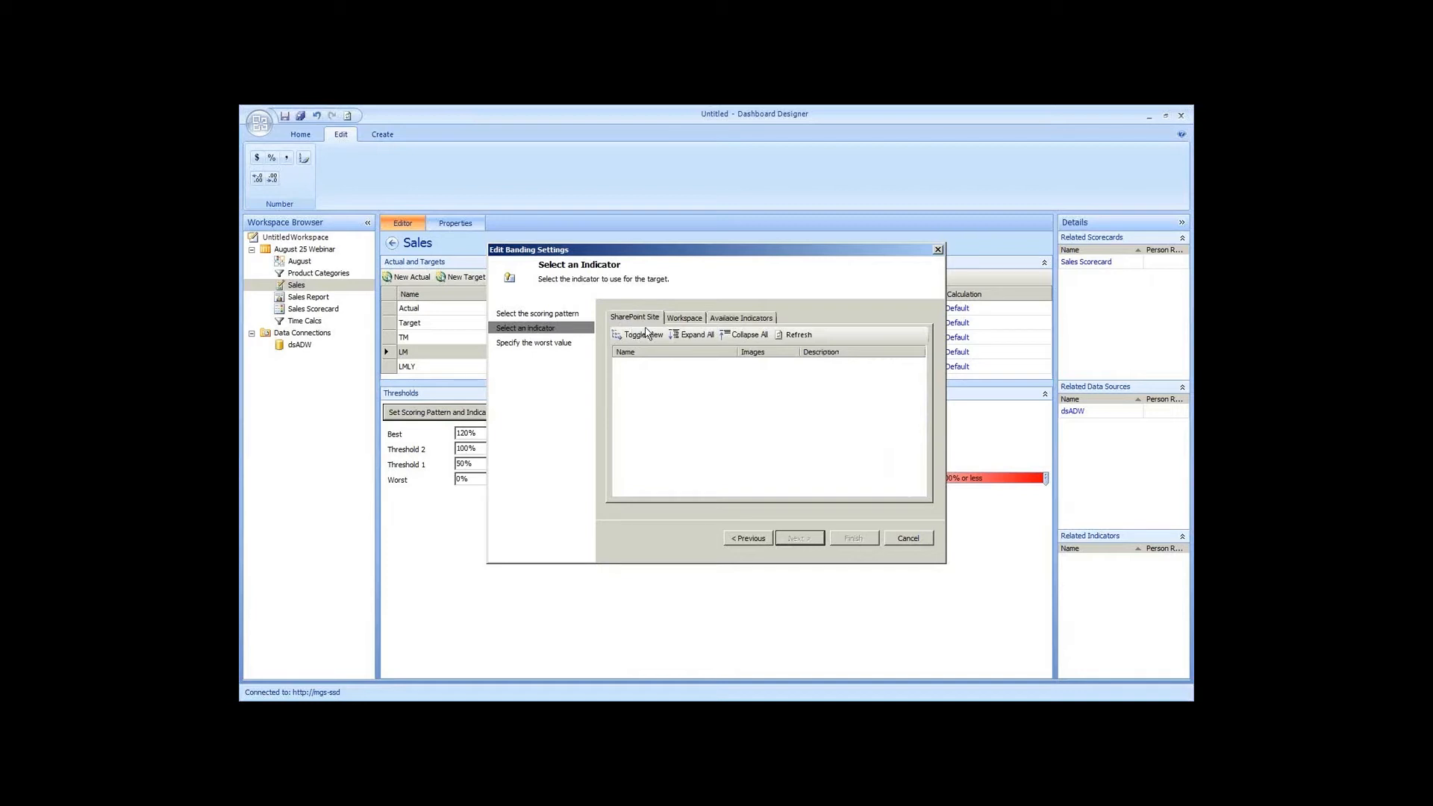
{"action": "left_click", "coordinate": [734, 319]}
{"action": "left_click", "coordinate": [803, 542]}
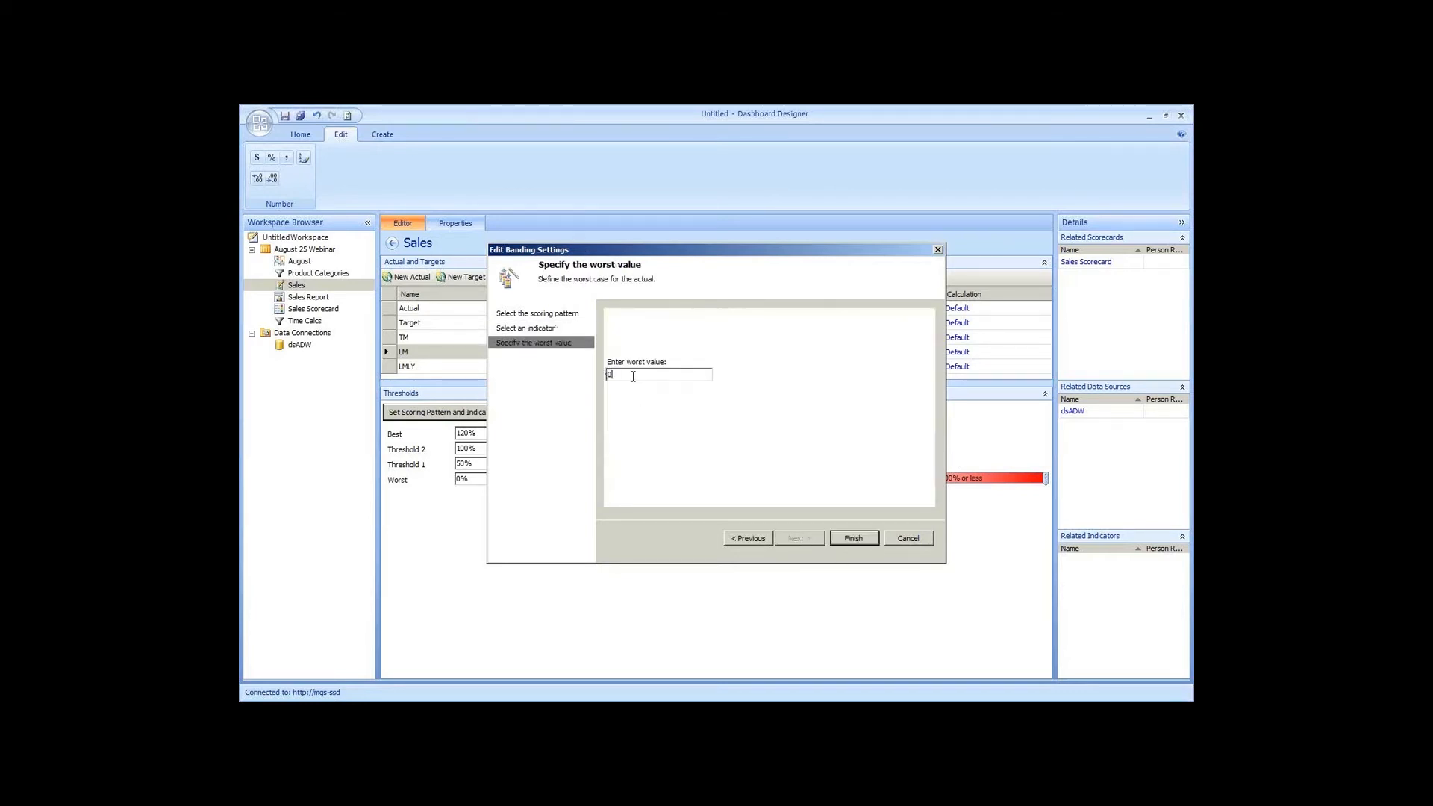
{"action": "left_click", "coordinate": [853, 539]}
Set the LM target's Threshold 1 to 100%
{"action": "left_click", "coordinate": [498, 449]}
{"action": "type", "text": "120"}
{"action": "key", "text": "Tab"}
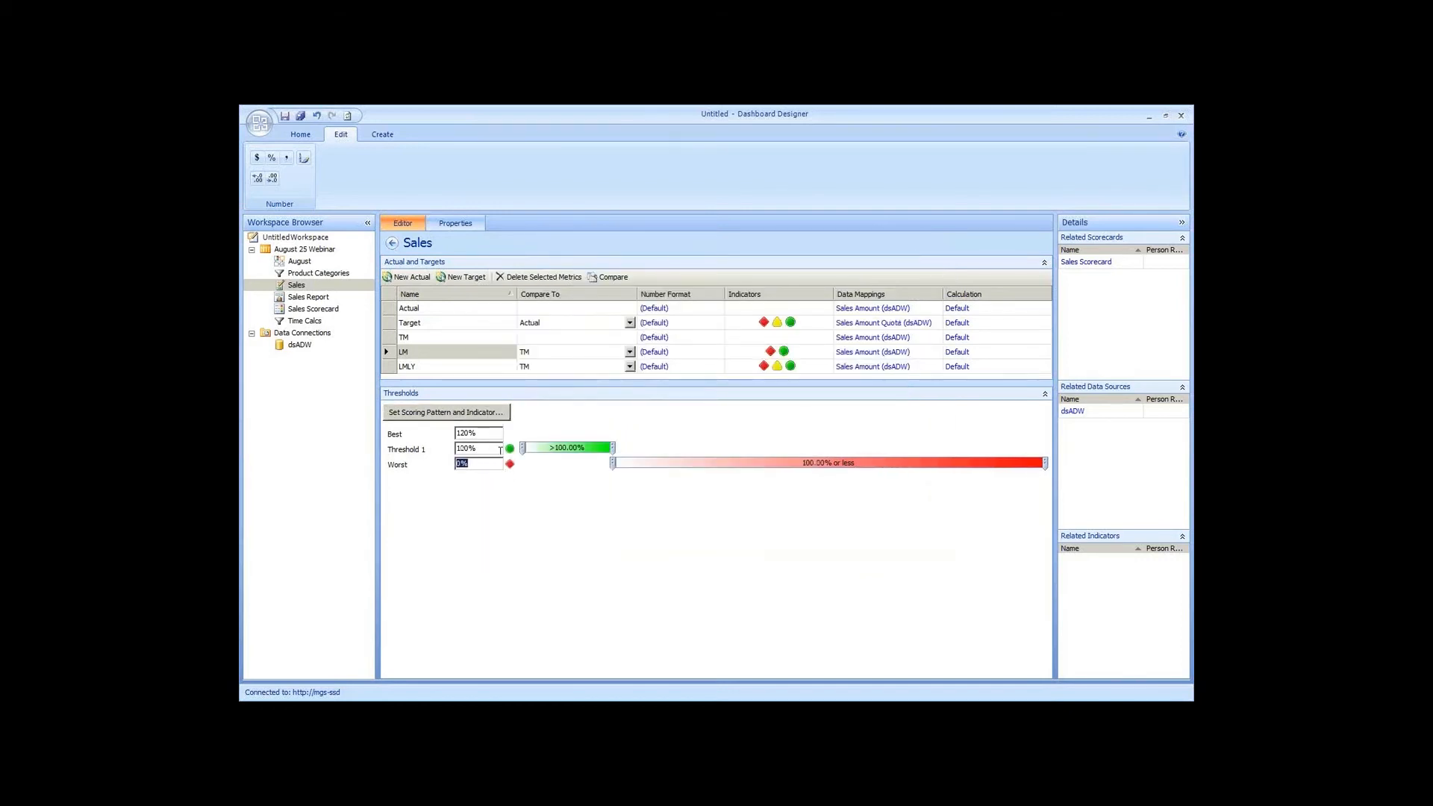
Choose the 2 light - Small indicator for the LMLY target and finish its banding settings
{"action": "left_click", "coordinate": [485, 366]}
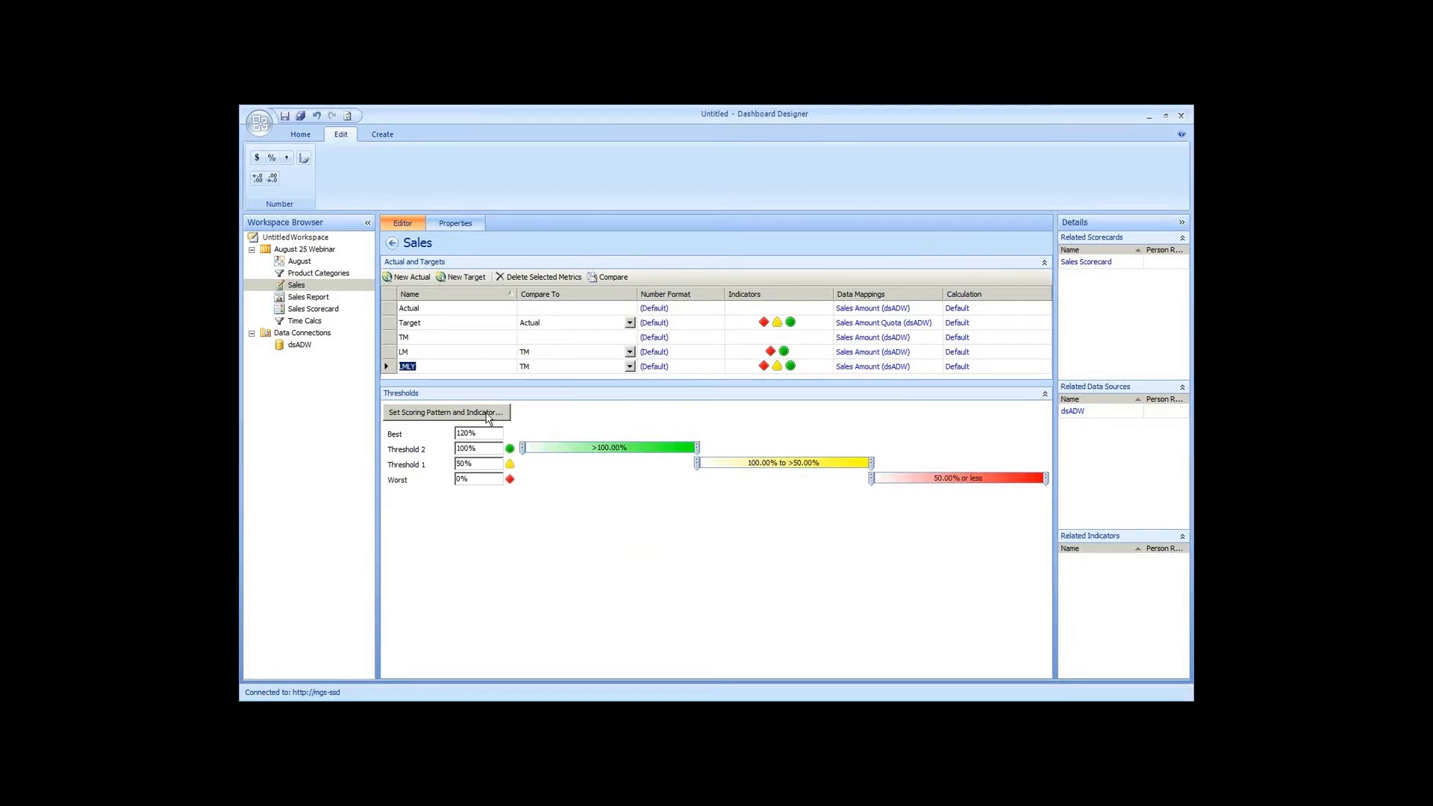
{"action": "left_click", "coordinate": [487, 416]}
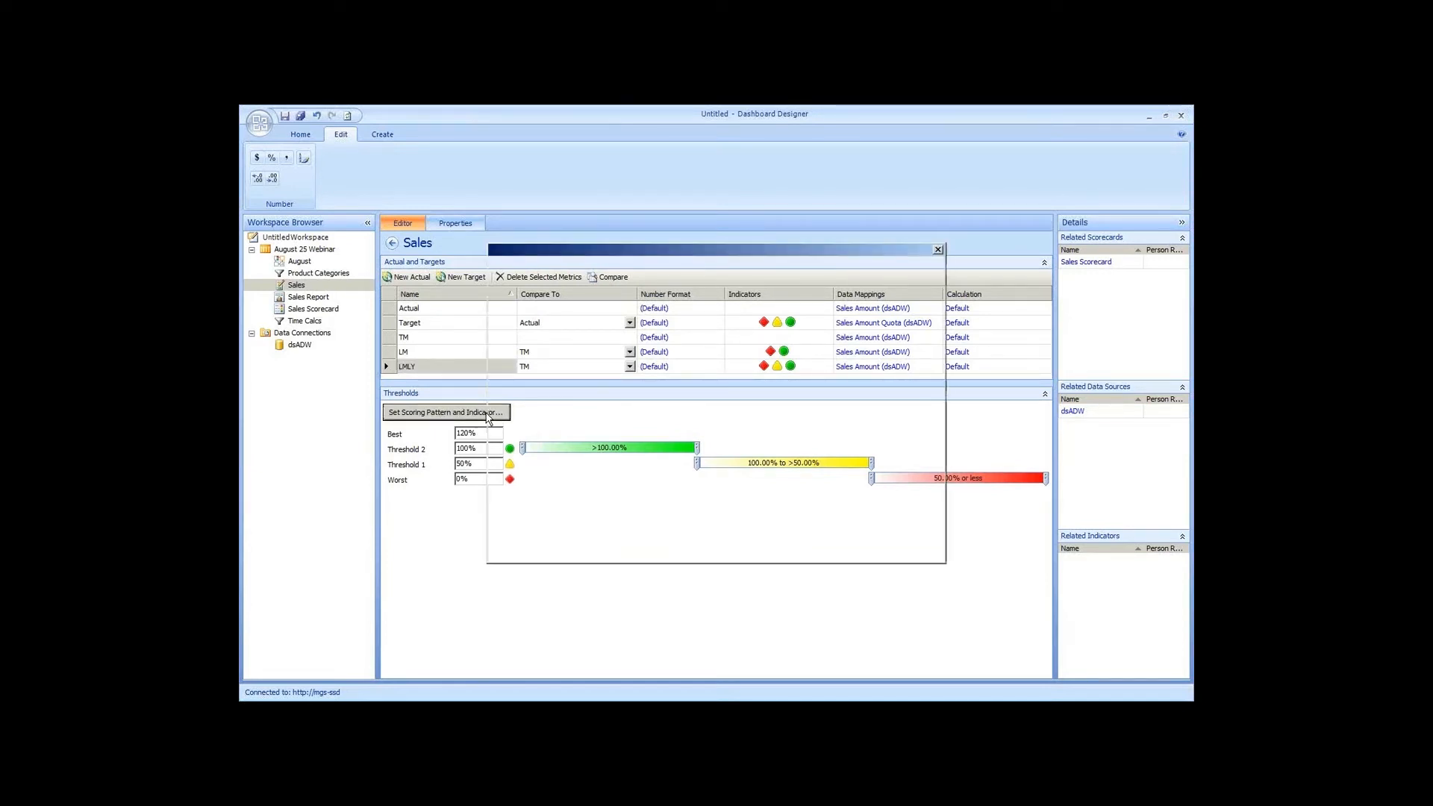
{"action": "left_click", "coordinate": [806, 536]}
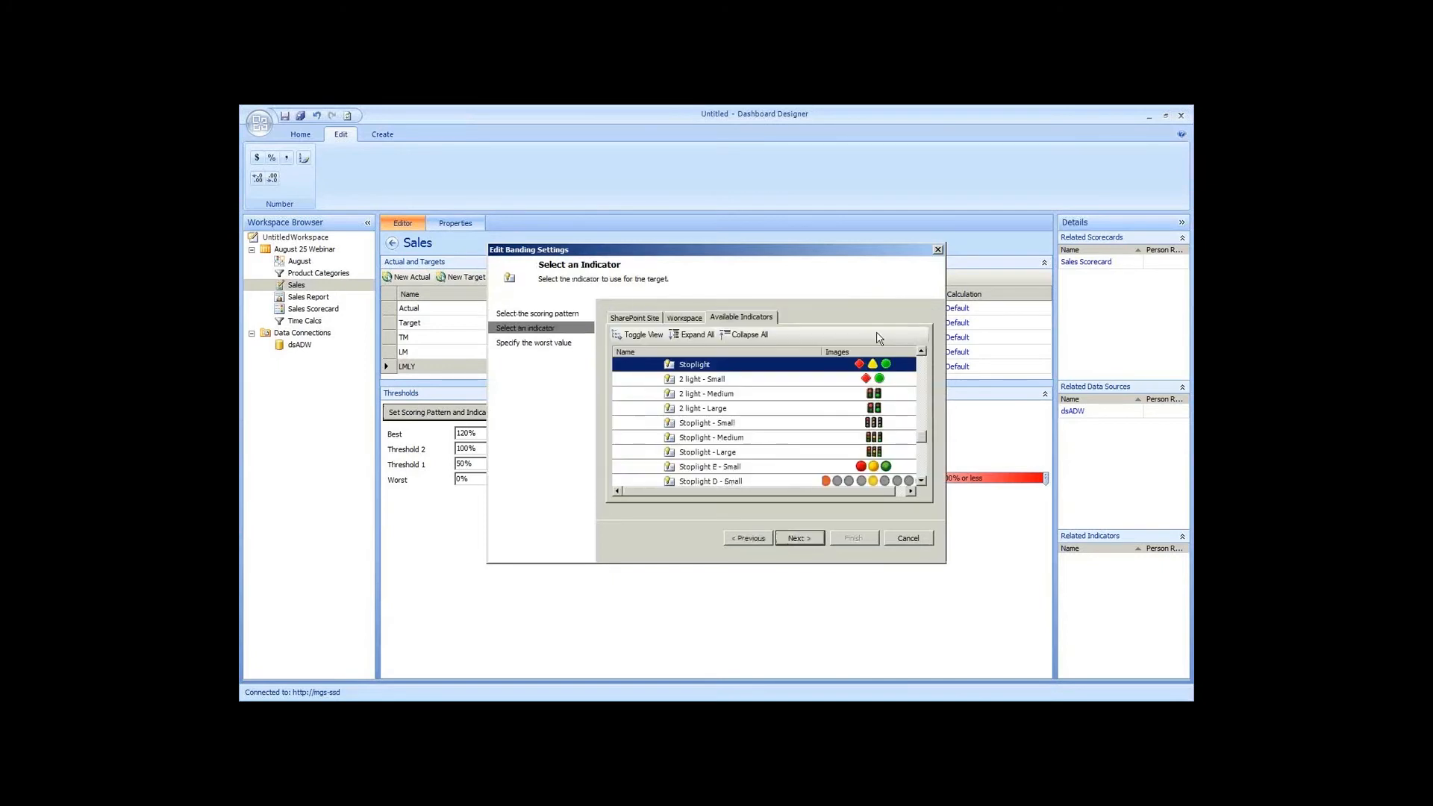
{"action": "left_click", "coordinate": [881, 381]}
{"action": "scroll", "coordinate": [880, 385], "scroll_direction": "up", "scroll_amount": 1}
{"action": "scroll", "coordinate": [880, 386], "scroll_direction": "down", "scroll_amount": 2}
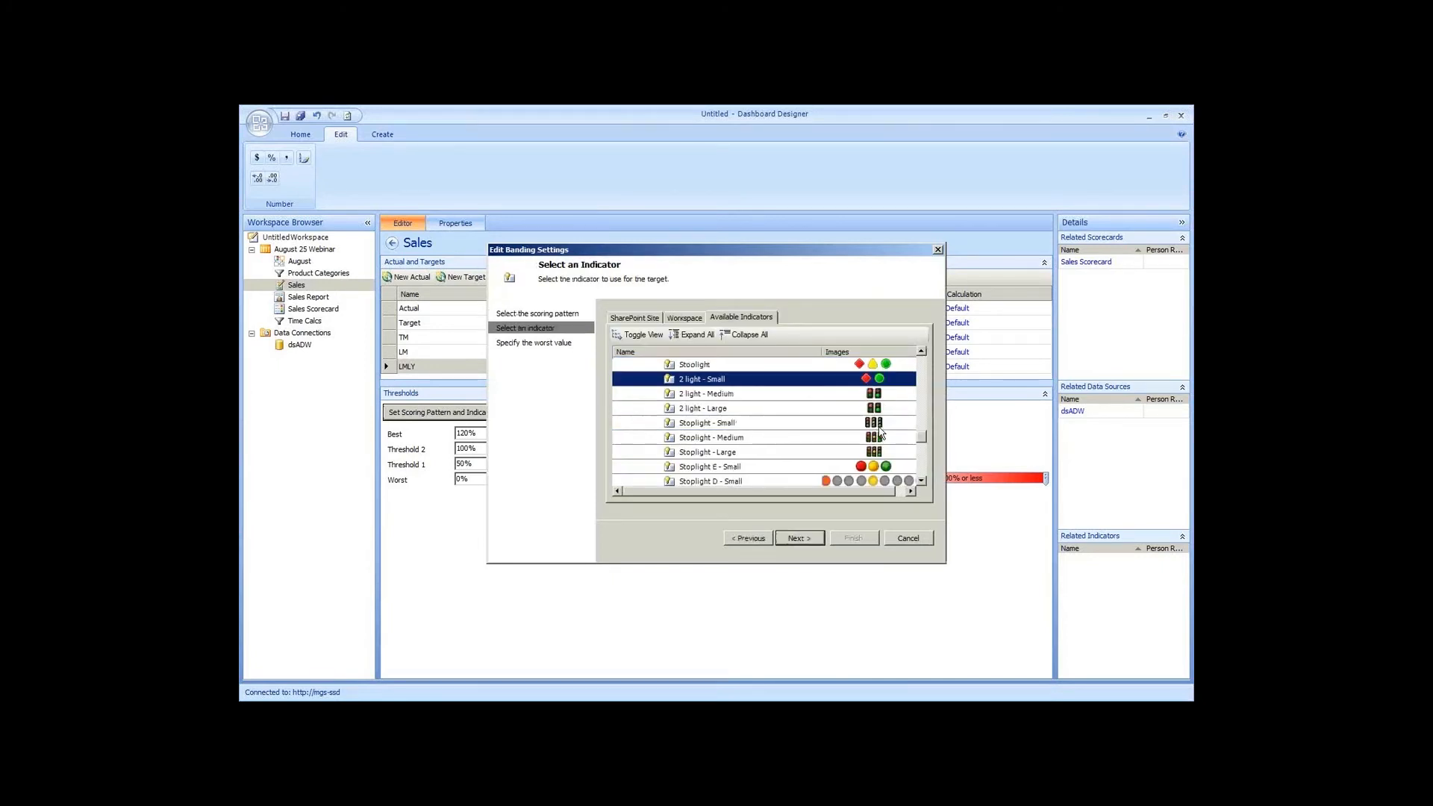
{"action": "scroll", "coordinate": [884, 377], "scroll_direction": "up", "scroll_amount": 1}
{"action": "double_click", "coordinate": [884, 381]}
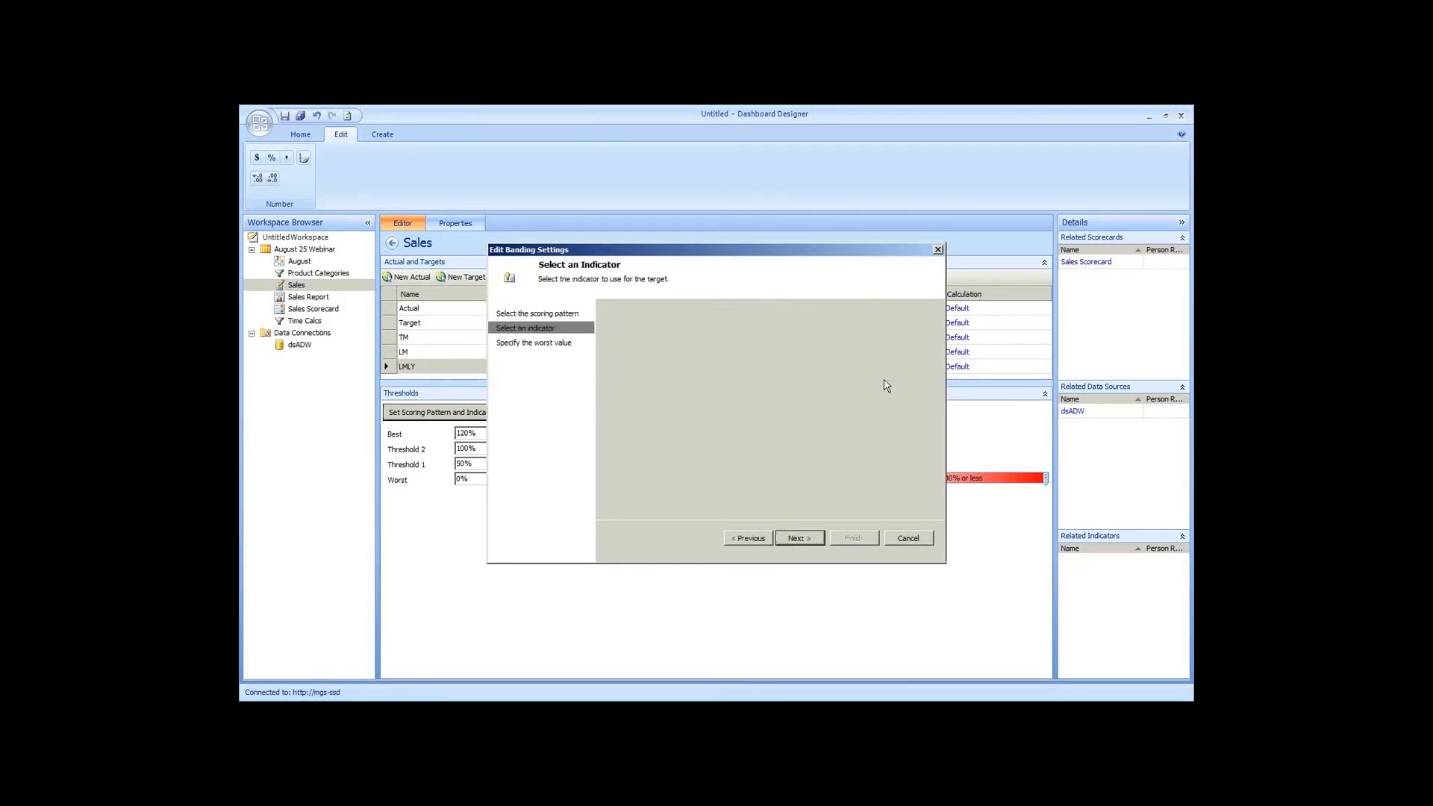
{"action": "left_click", "coordinate": [851, 544]}
Set the LMLY target's Threshold 1 to 100% and save the Sales KPI
{"action": "left_click_drag", "start_coordinate": [478, 448], "coordinate": [453, 449]}
{"action": "type", "text": "120"}
{"action": "key", "text": "Tab"}
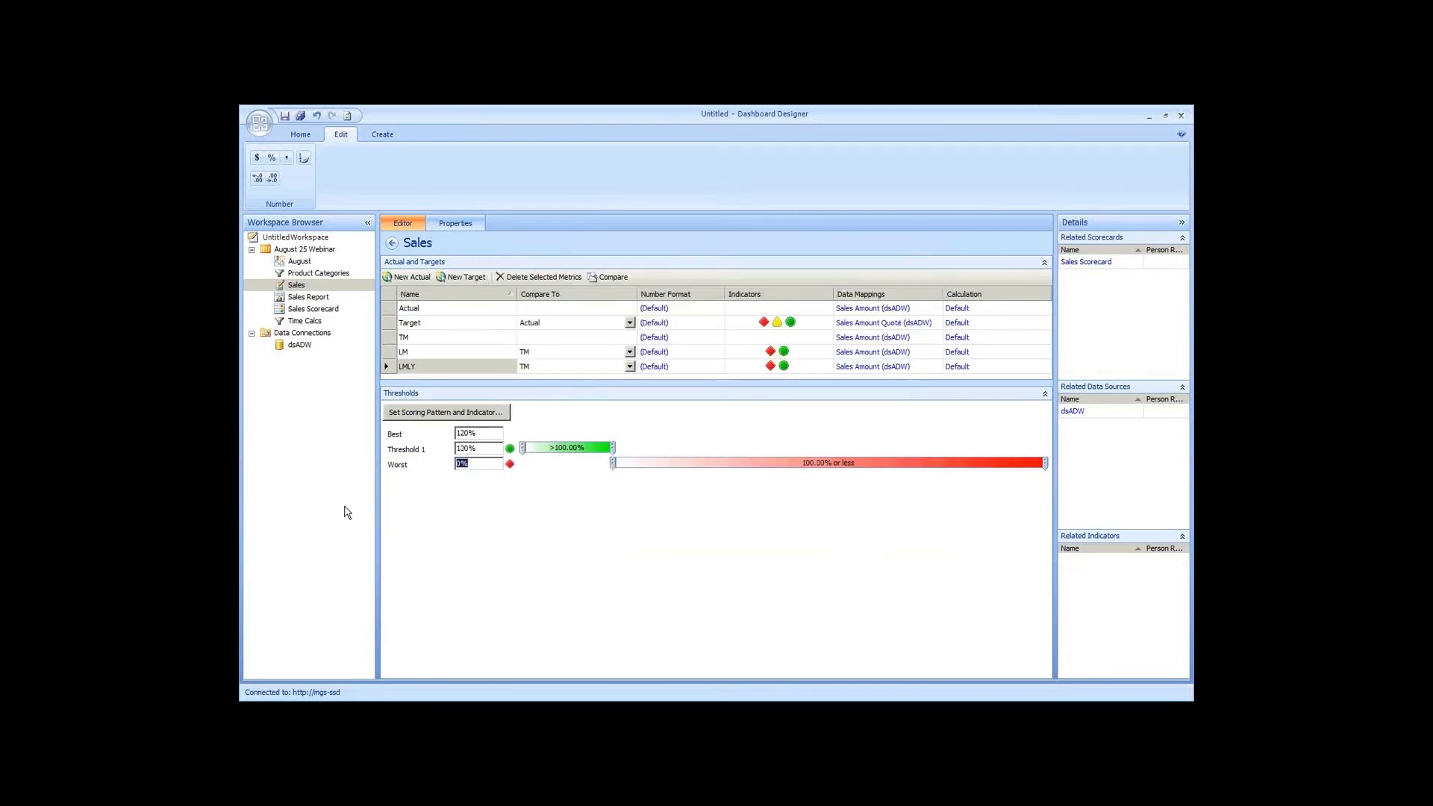
{"action": "right_click", "coordinate": [324, 288]}
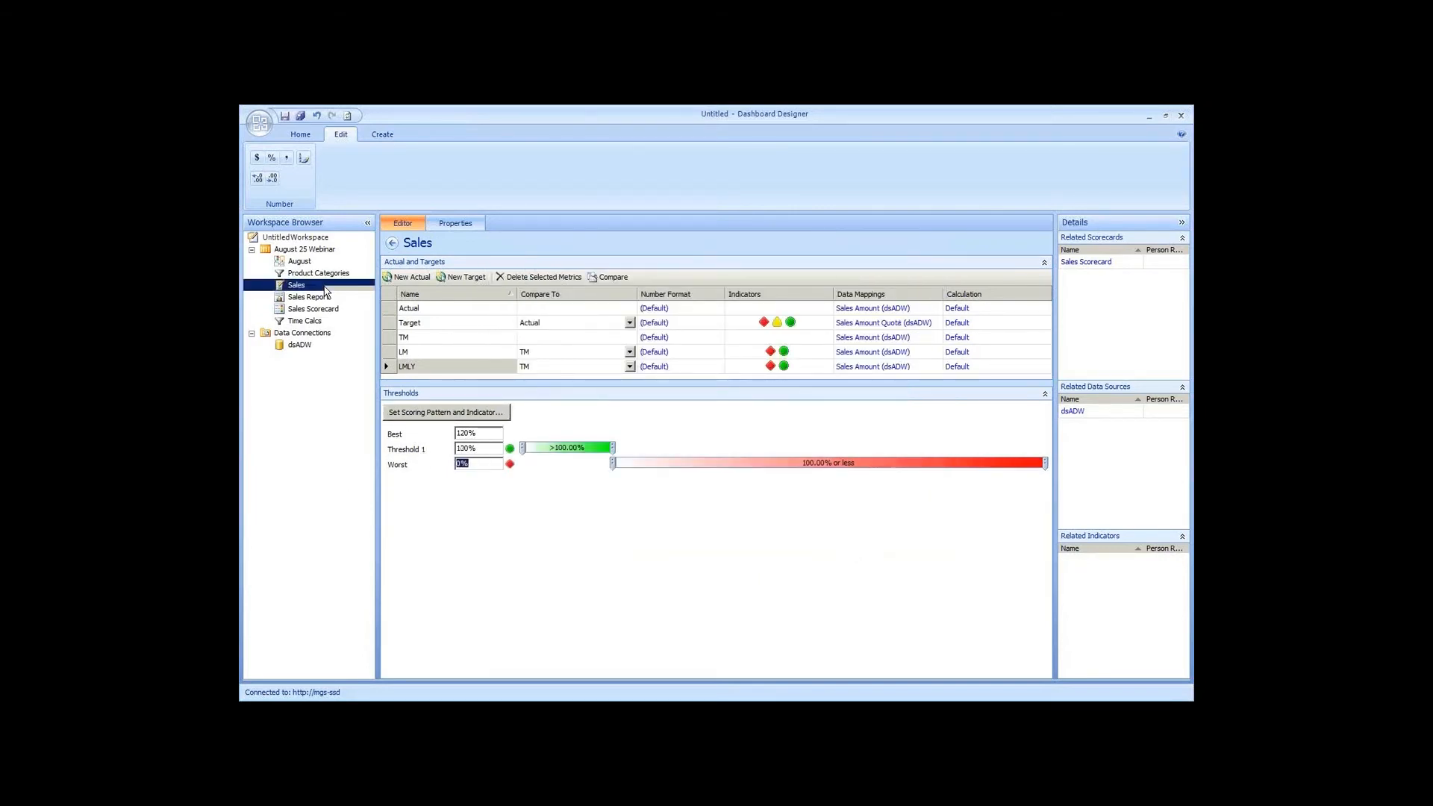
{"action": "left_click", "coordinate": [391, 376]}
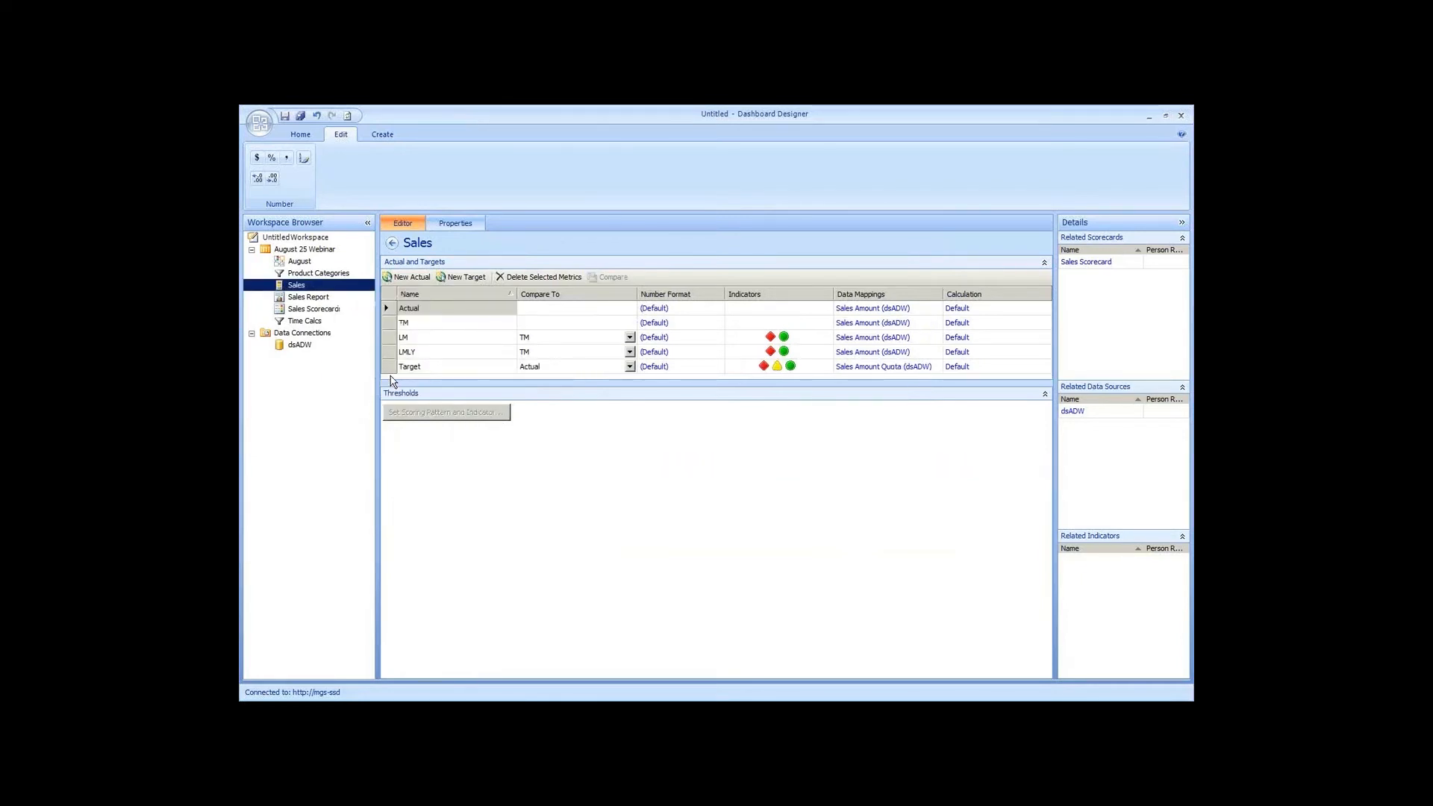
Duplicate the Sales KPI within the August 25 Webinar list and rename the copy as Gross Profit
{"action": "left_click", "coordinate": [328, 251]}
{"action": "right_click", "coordinate": [329, 256]}
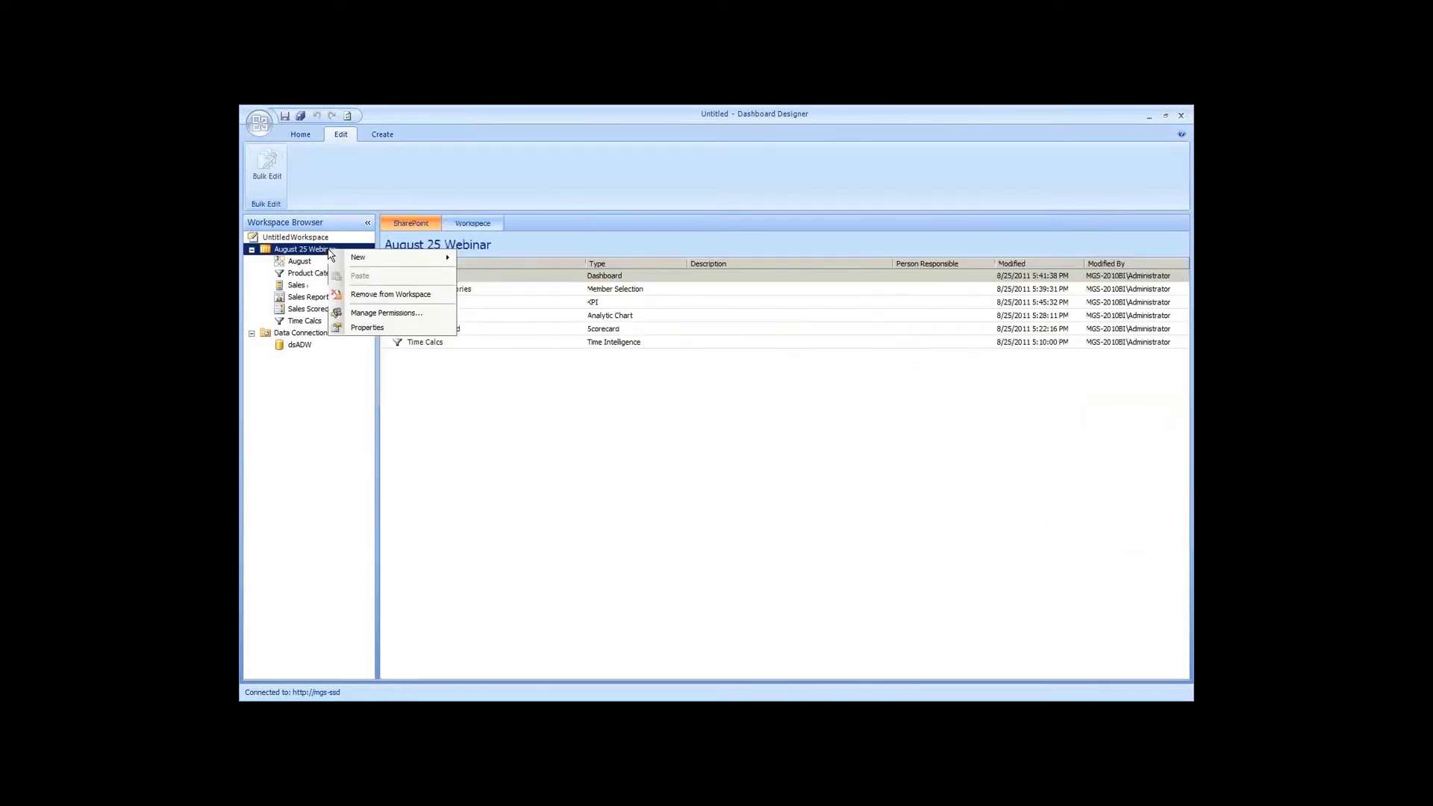
{"action": "left_click", "coordinate": [306, 286]}
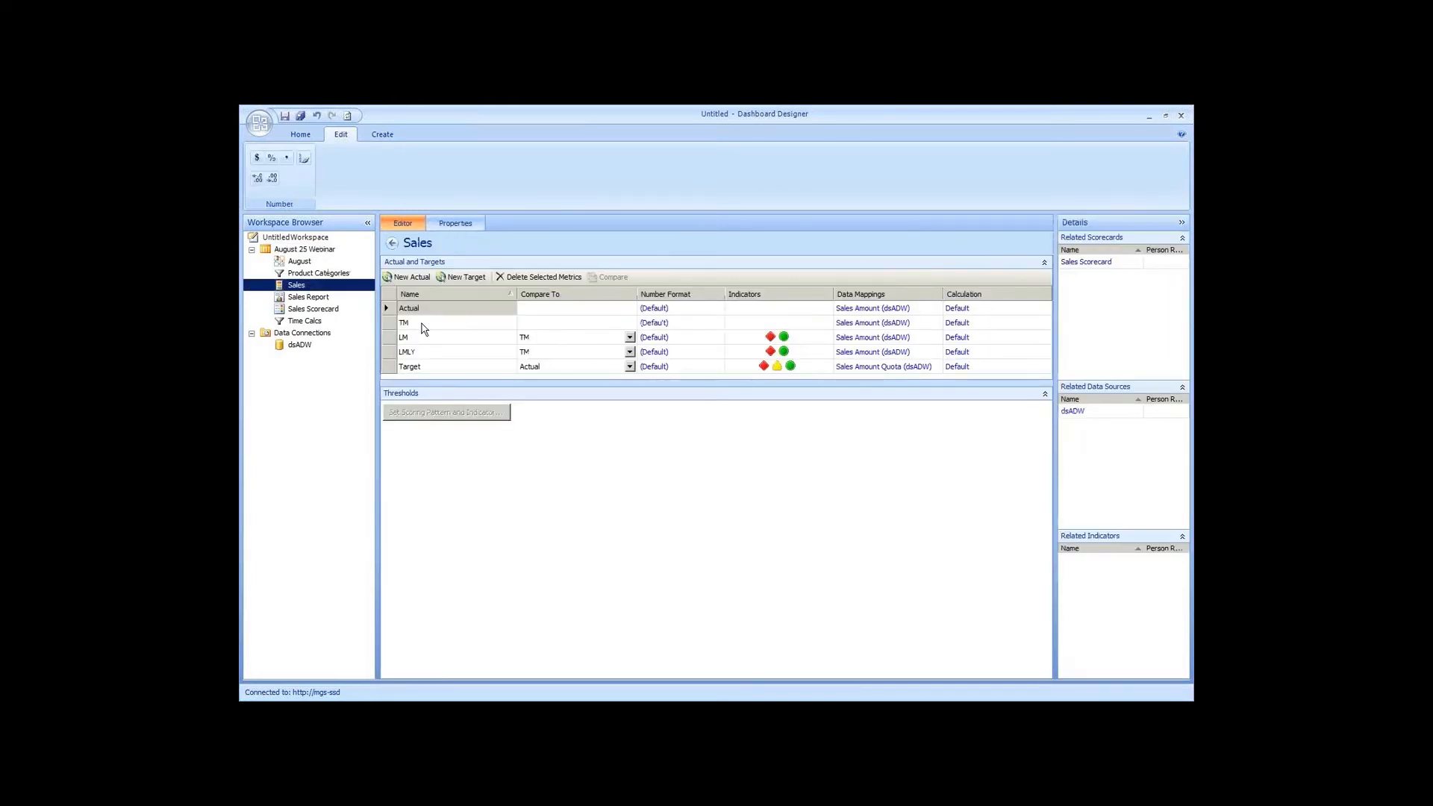
{"action": "key", "text": "ctrl+v"}
{"action": "right_click", "coordinate": [326, 299]}
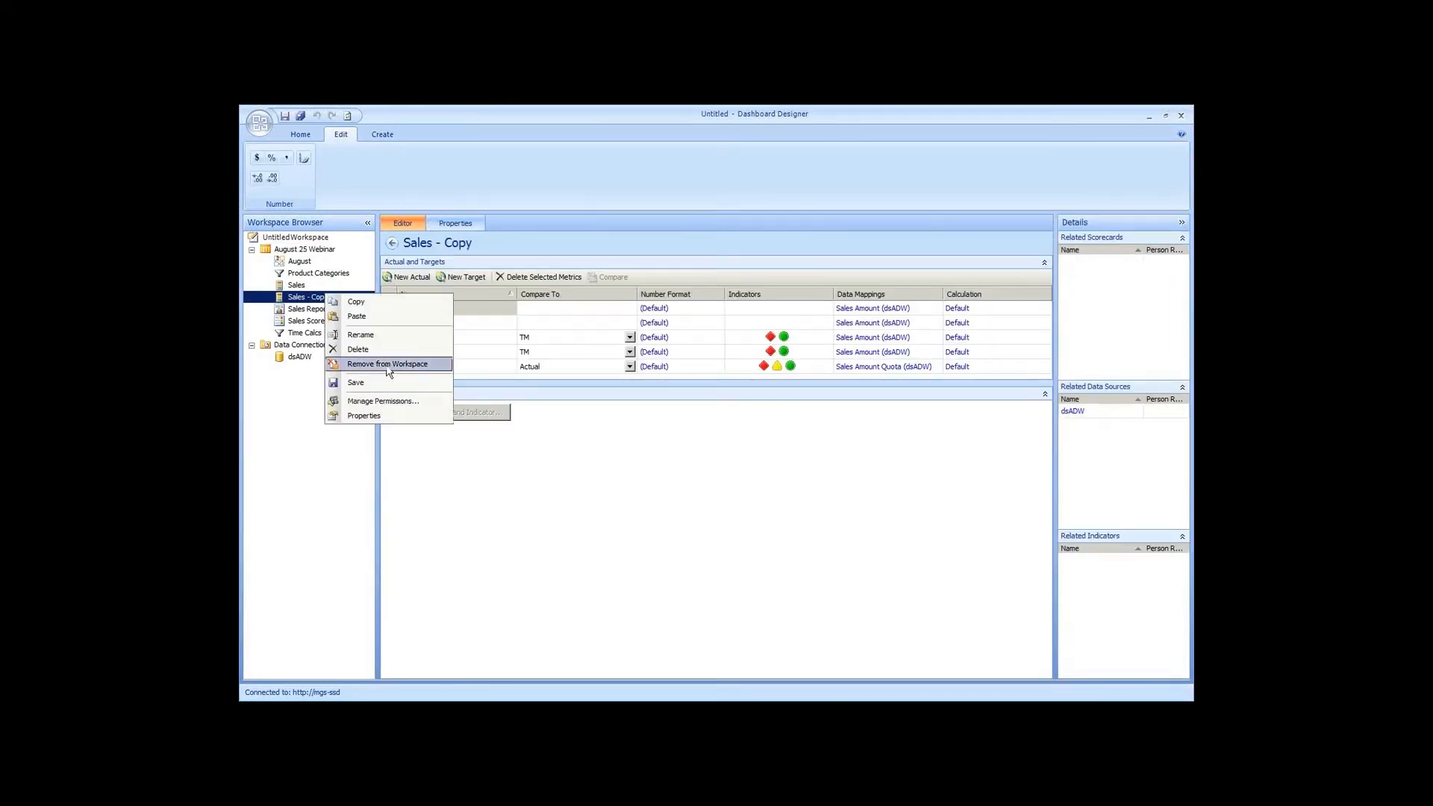
{"action": "left_click", "coordinate": [359, 338]}
{"action": "type", "text": "Gross Profit"}
{"action": "key", "text": "Return"}
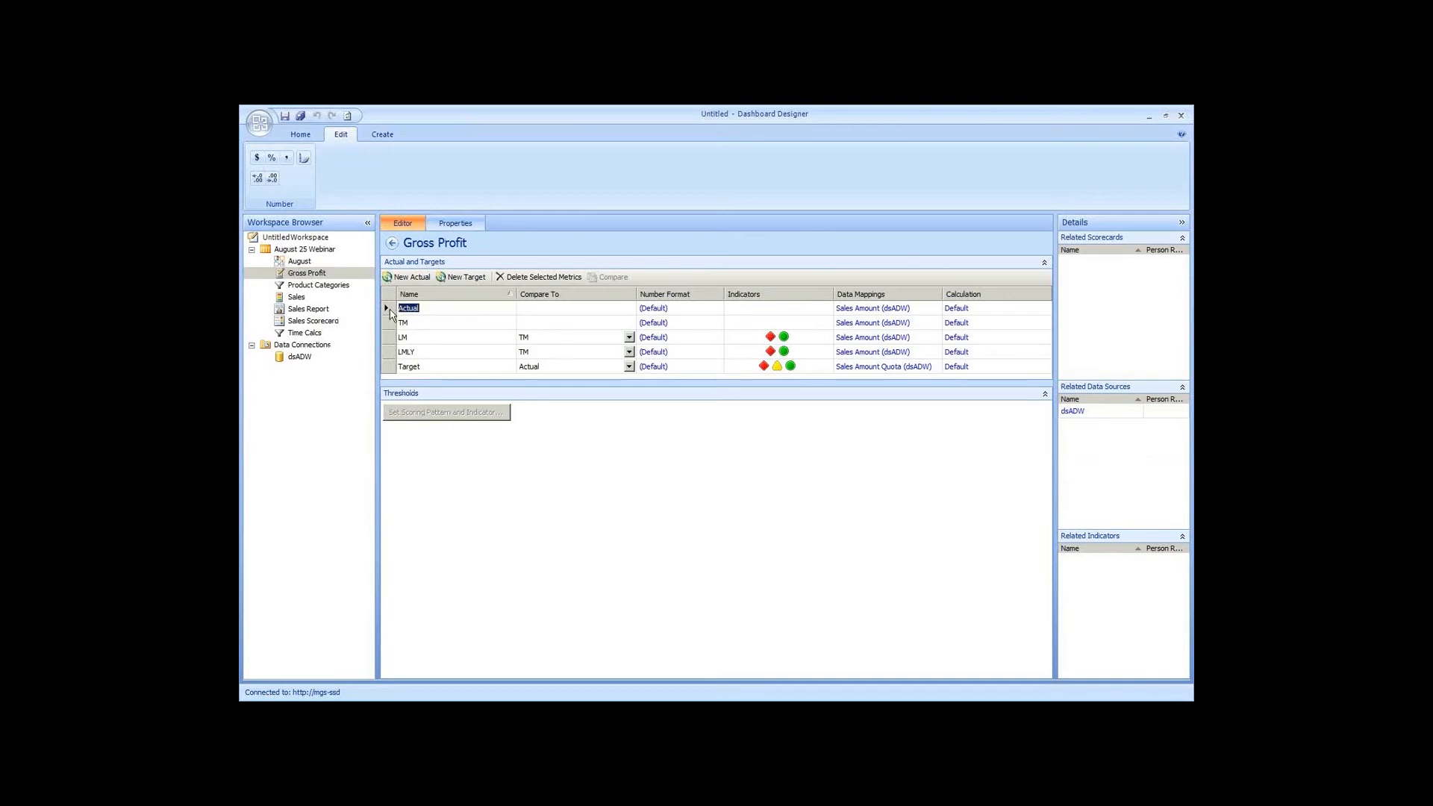
Delete the Actual and Target metrics from the Gross Profit KPI
{"action": "left_click", "coordinate": [389, 309]}
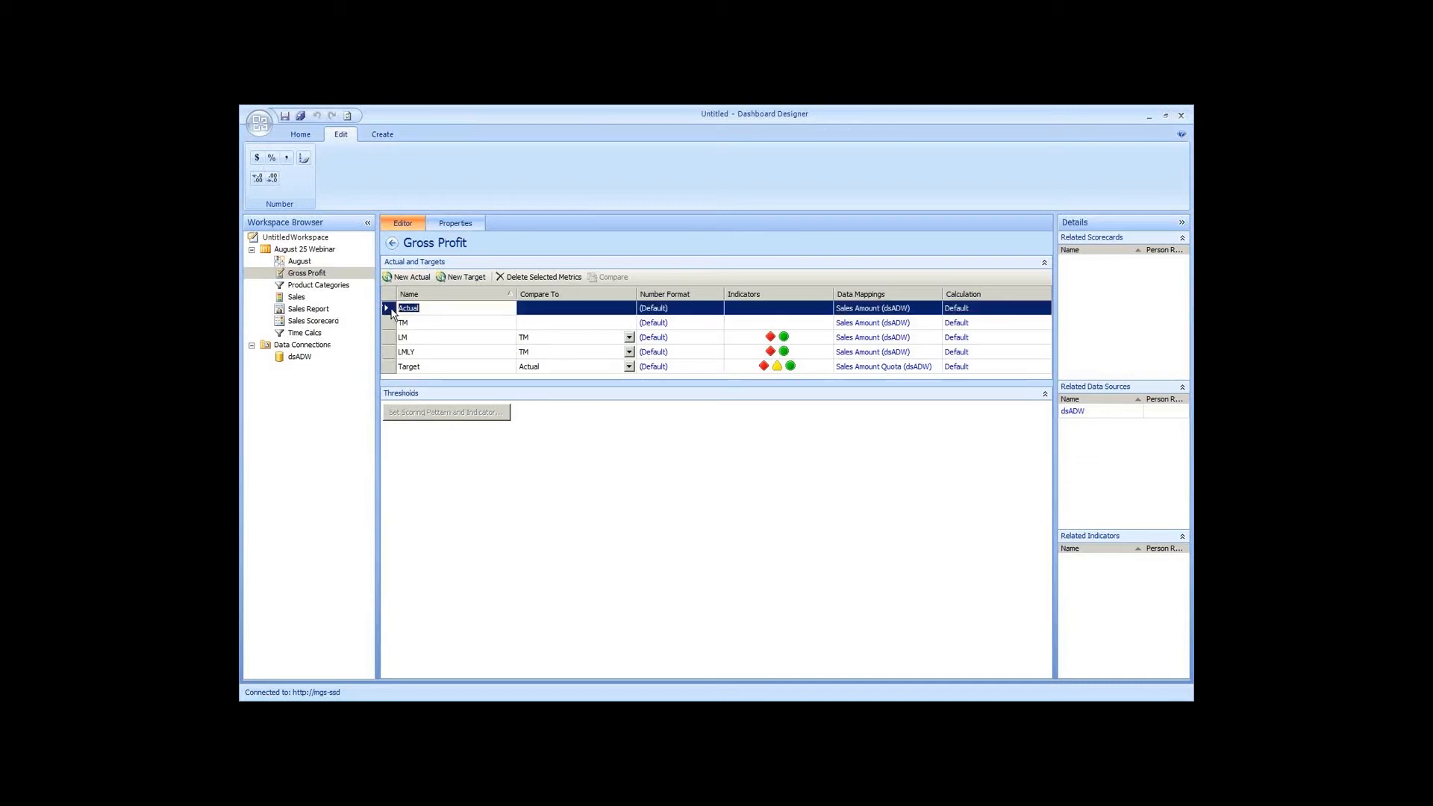
{"action": "left_click", "coordinate": [567, 273]}
{"action": "left_click", "coordinate": [773, 452]}
{"action": "left_click", "coordinate": [389, 351]}
{"action": "left_click", "coordinate": [540, 277]}
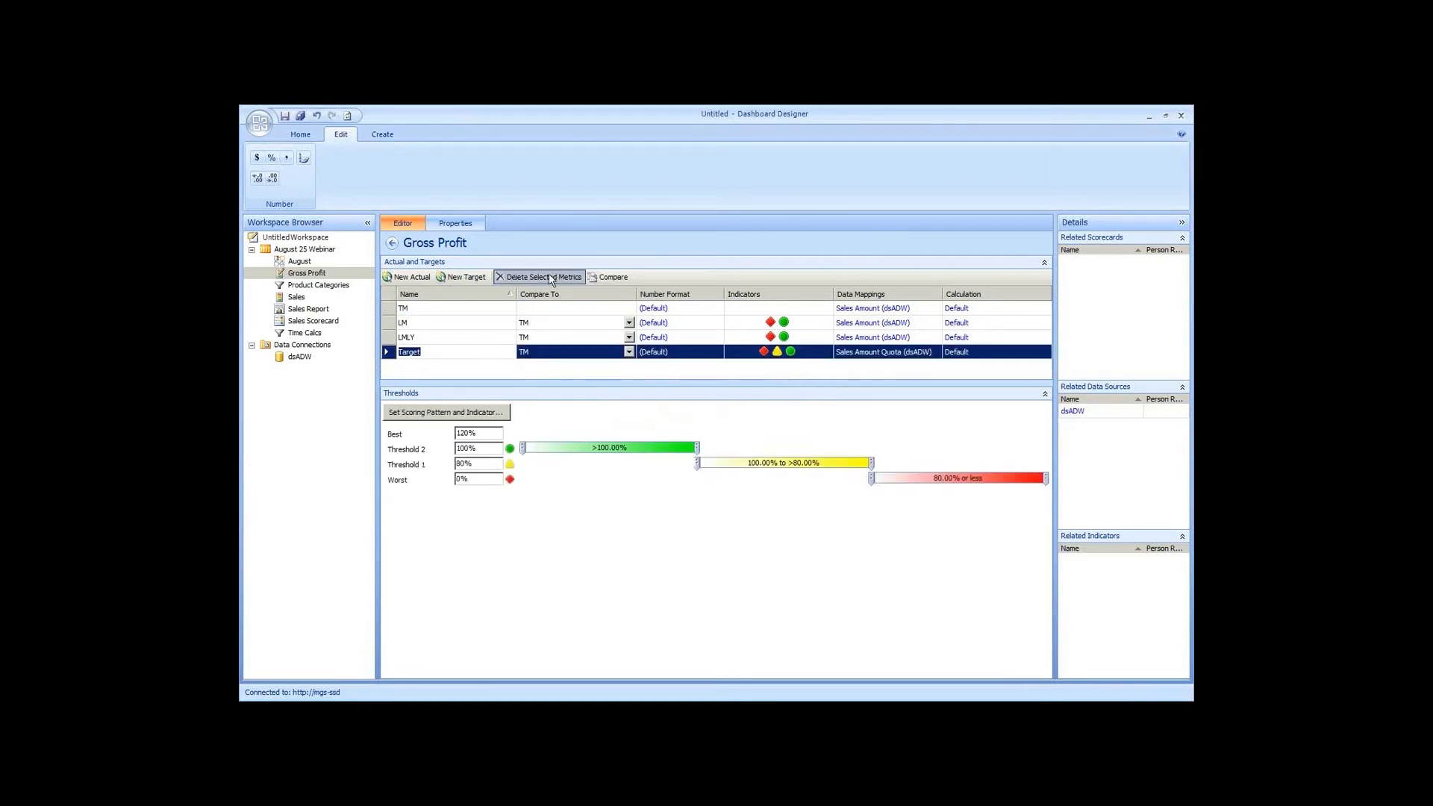
Change the TM metric's data mapping to the Gross Profit measure, keeping its time intelligence filter
{"action": "left_click", "coordinate": [893, 310]}
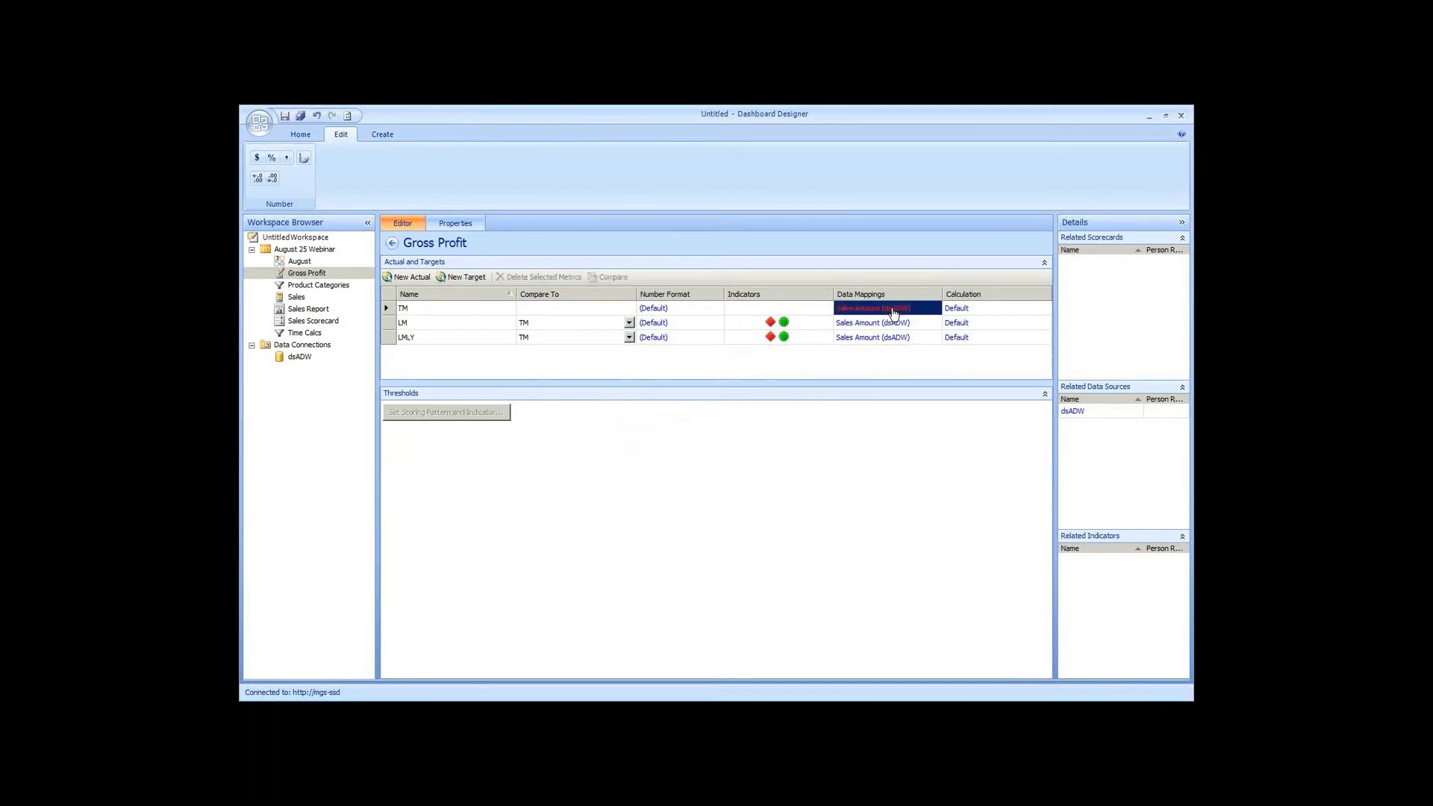
{"action": "left_click", "coordinate": [893, 310]}
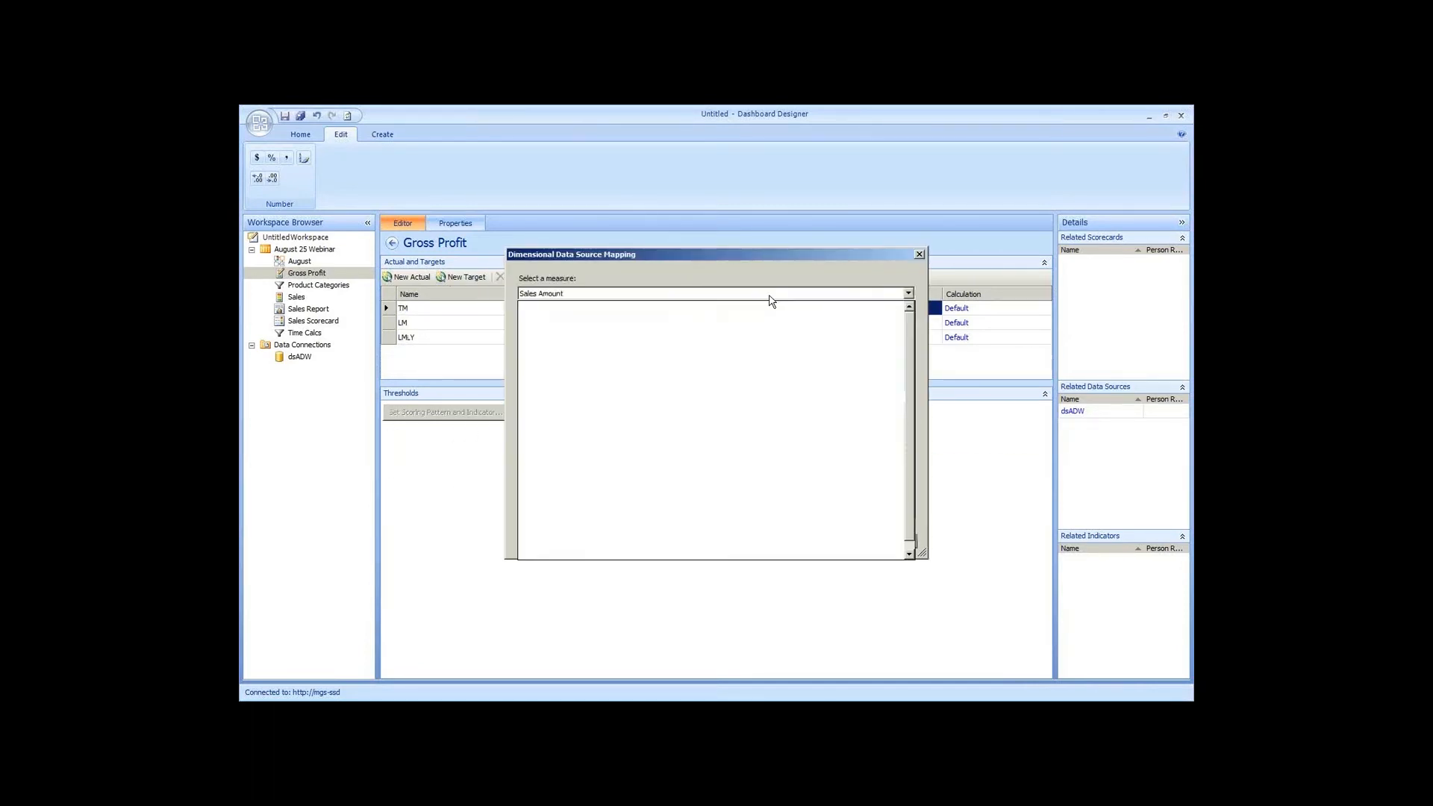
{"action": "left_click", "coordinate": [643, 405]}
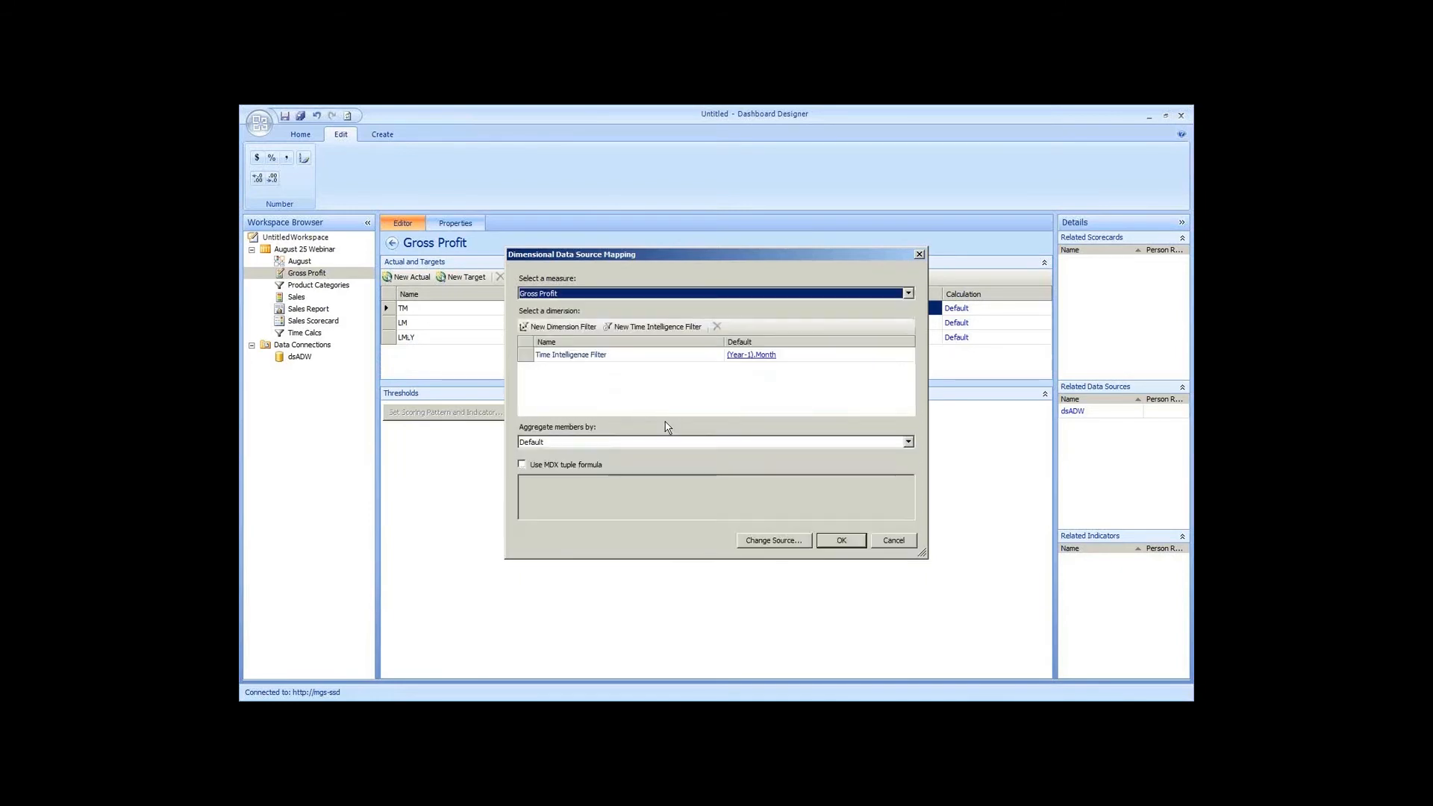
{"action": "left_click", "coordinate": [862, 538]}
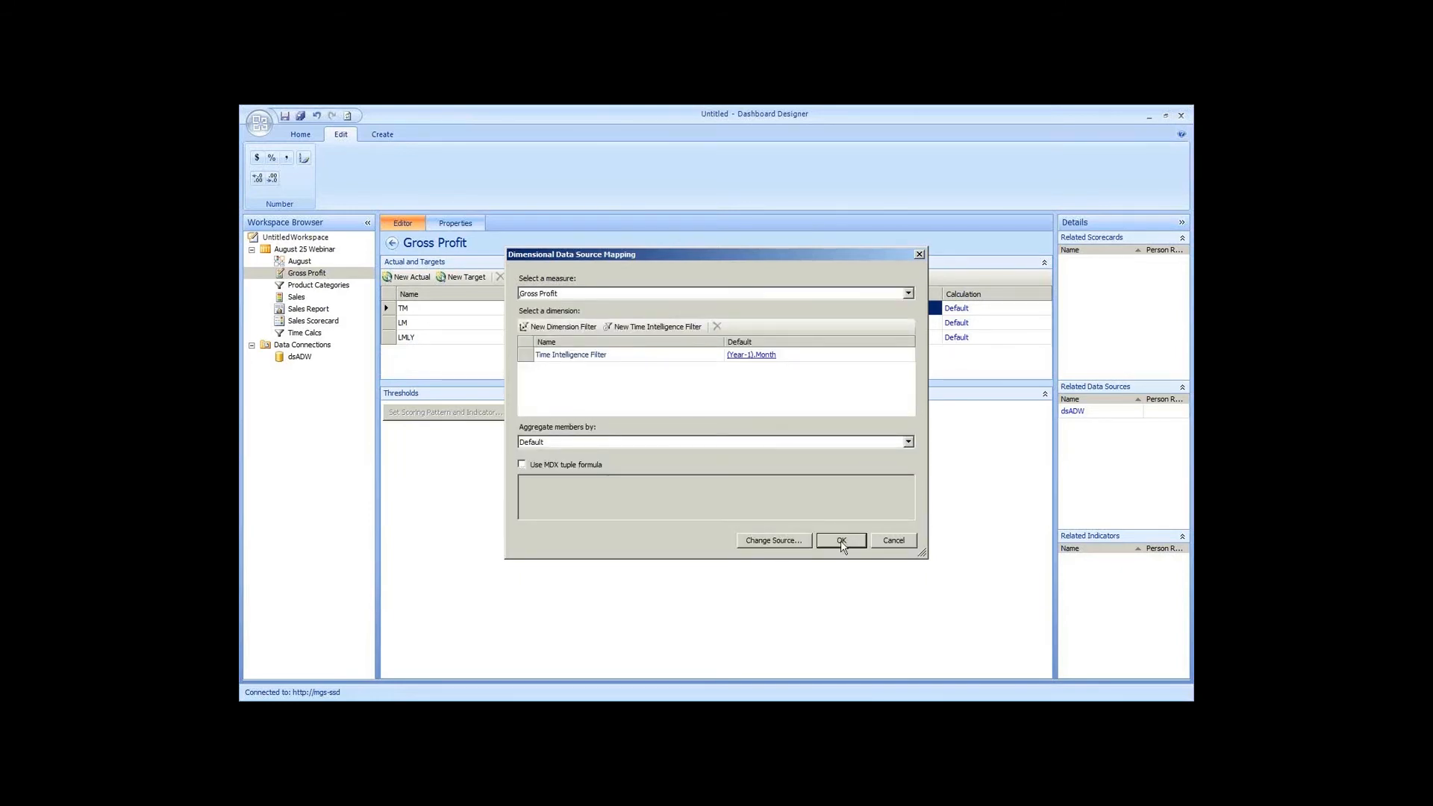
Change the LM target's data mapping to the Gross Profit measure
{"action": "left_click", "coordinate": [863, 323]}
{"action": "left_click", "coordinate": [749, 297]}
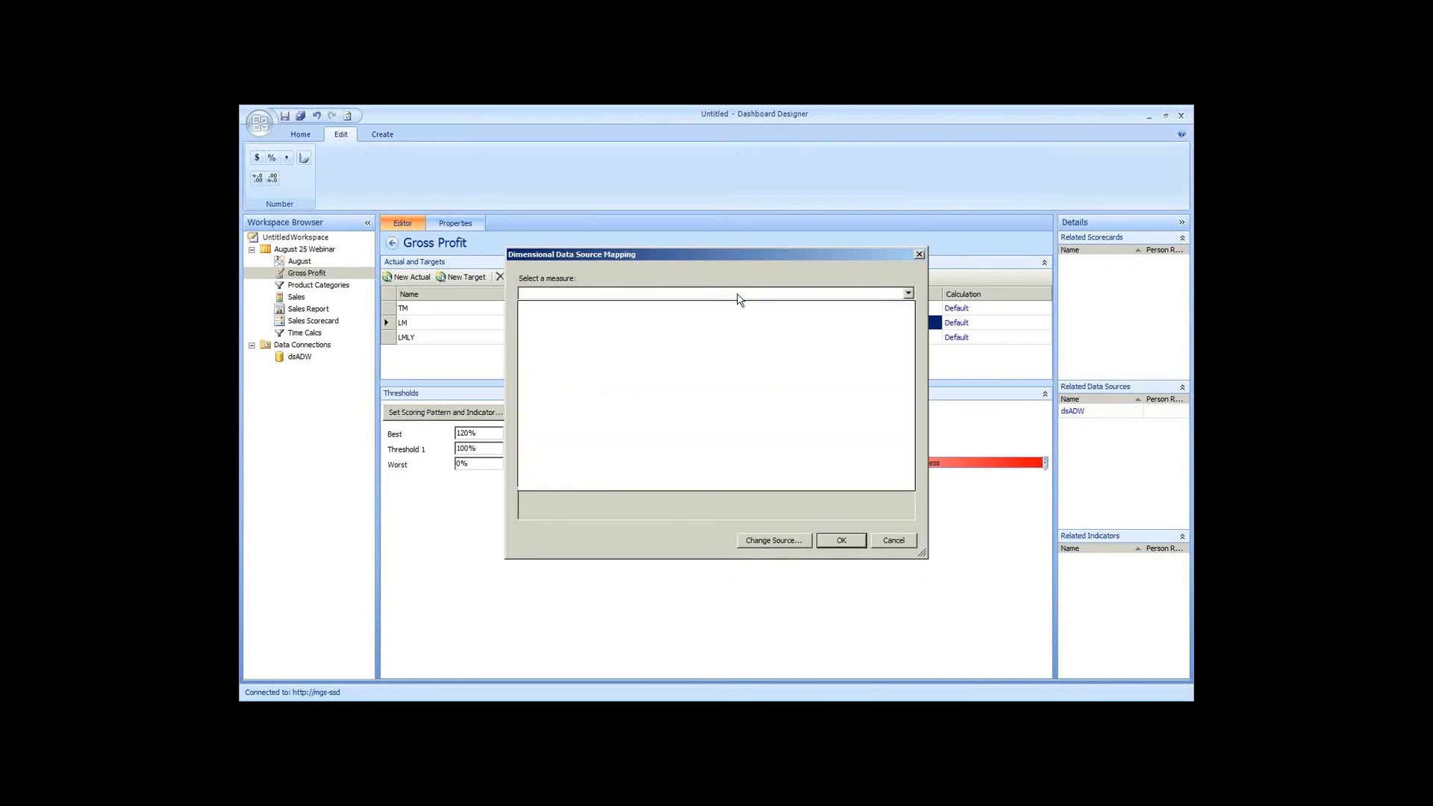
{"action": "key", "text": "g"}
{"action": "left_click", "coordinate": [649, 400]}
{"action": "left_click", "coordinate": [857, 550]}
Change the LMLY target's data mapping to the Gross Profit measure and save the Gross Profit KPI
{"action": "left_click", "coordinate": [864, 340]}
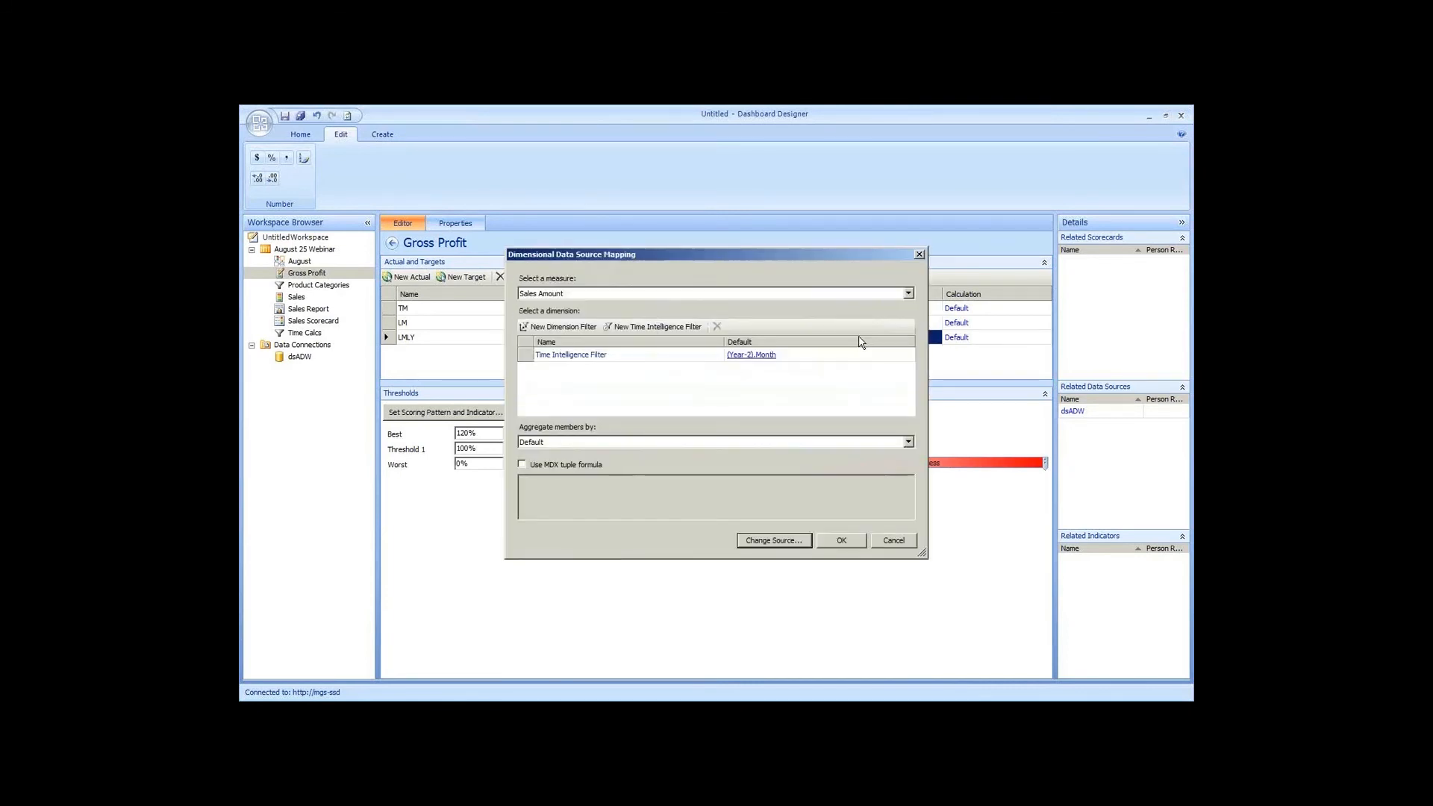
{"action": "left_click", "coordinate": [626, 295]}
{"action": "left_click", "coordinate": [649, 404]}
{"action": "left_click", "coordinate": [842, 542]}
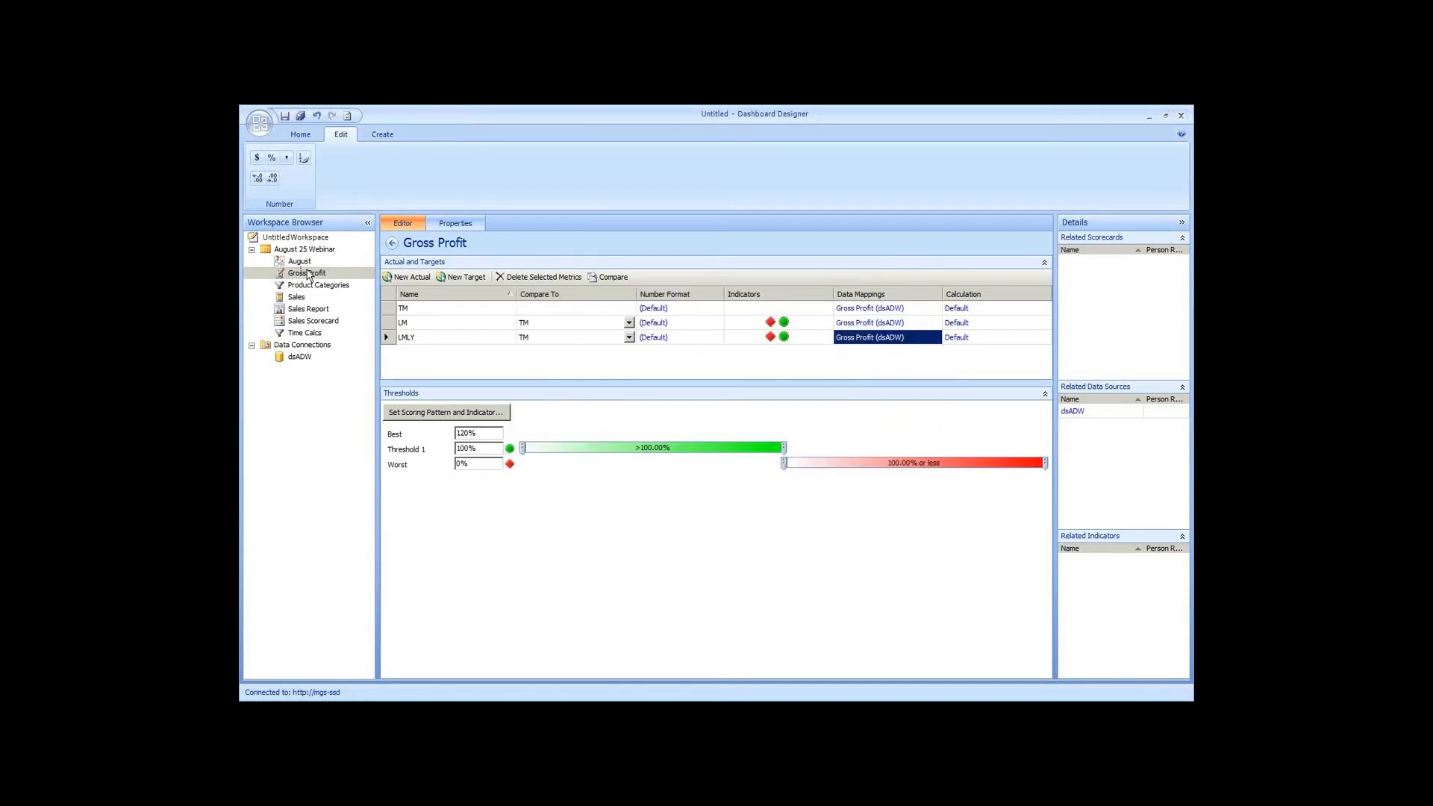
{"action": "right_click", "coordinate": [308, 274]}
{"action": "left_click", "coordinate": [358, 358]}
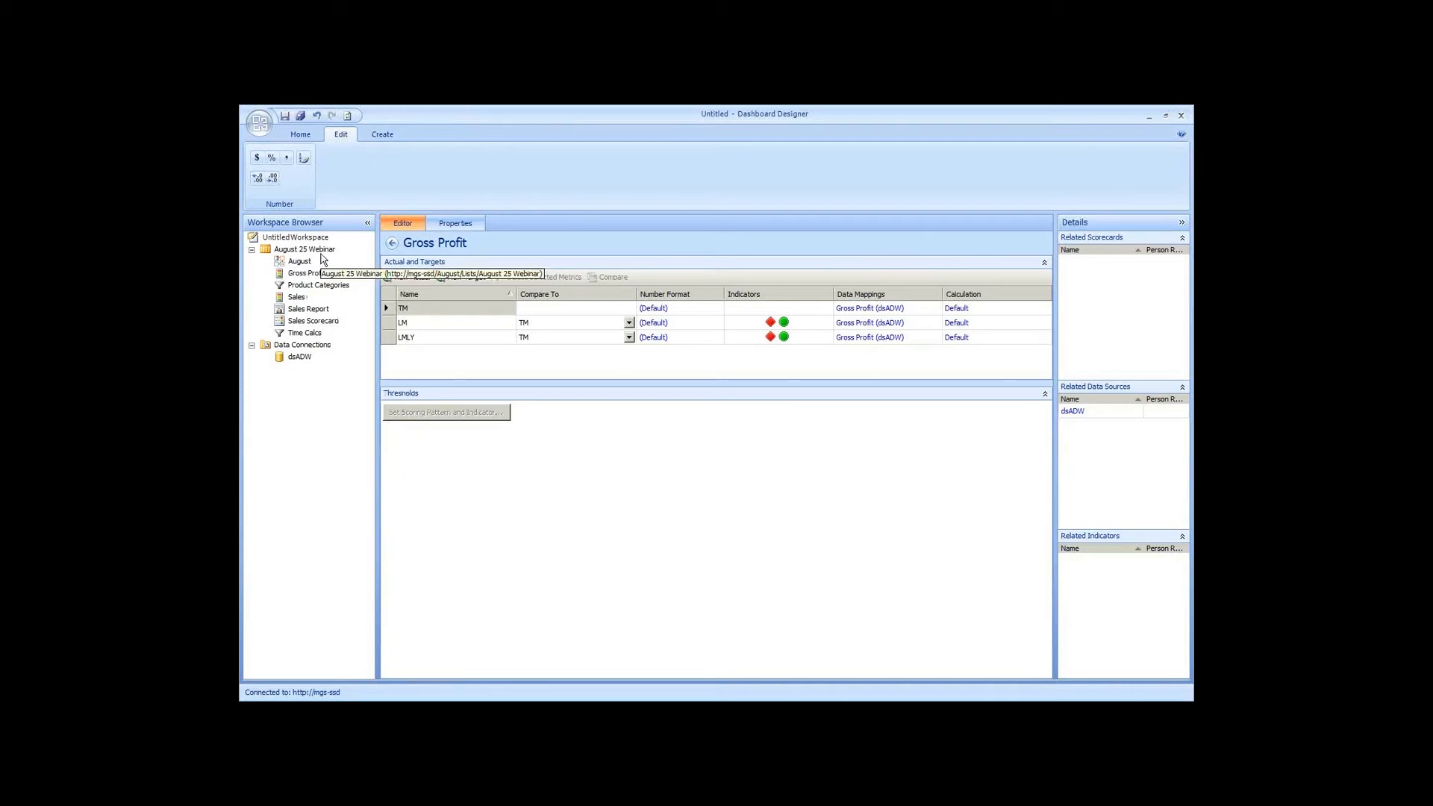
Create a scorecard from the standard Blank Scorecard template in August 25 Webinar and name it Sales and Profit
{"action": "right_click", "coordinate": [321, 252]}
{"action": "mouse_move", "coordinate": [433, 263]}
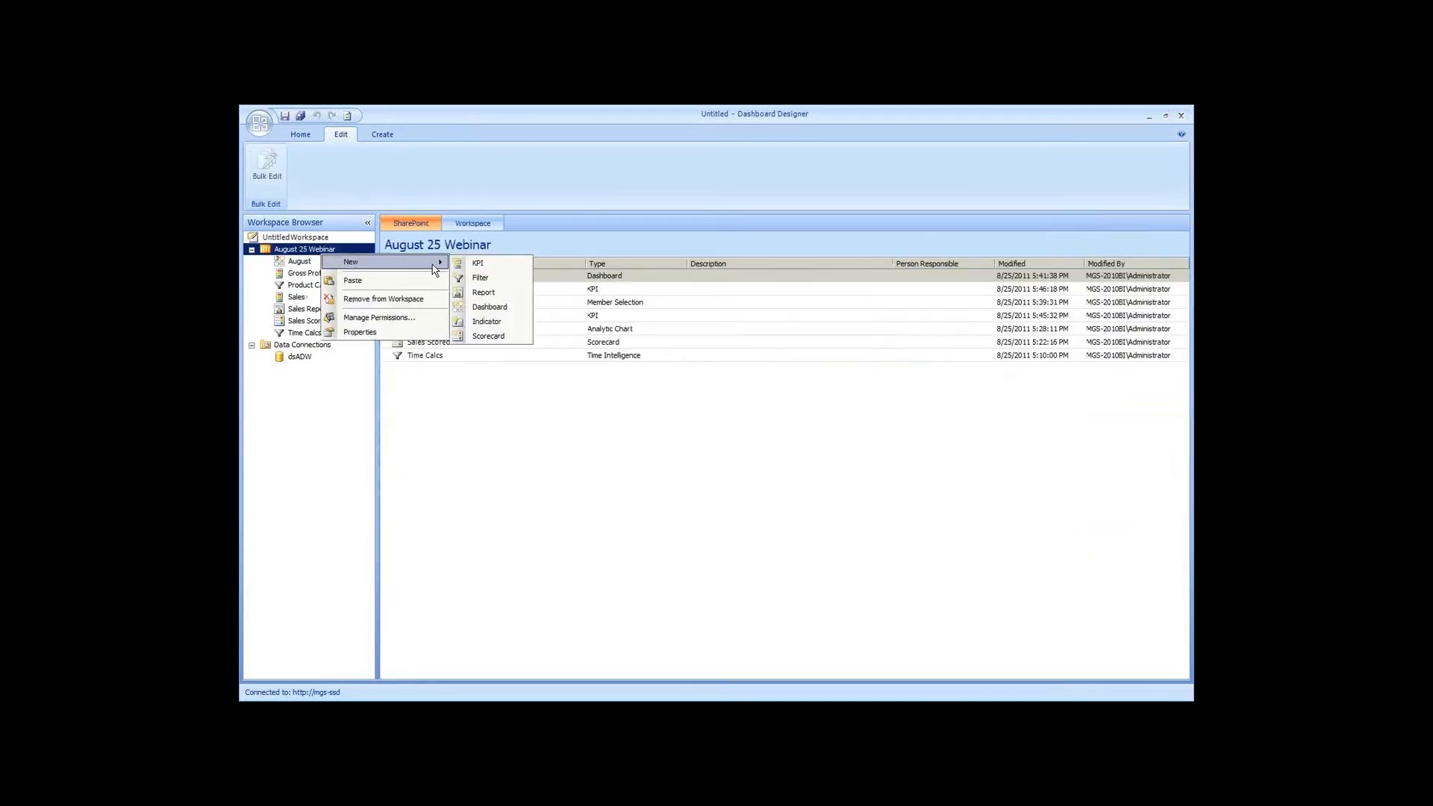
{"action": "left_click", "coordinate": [500, 336]}
{"action": "left_click", "coordinate": [567, 309]}
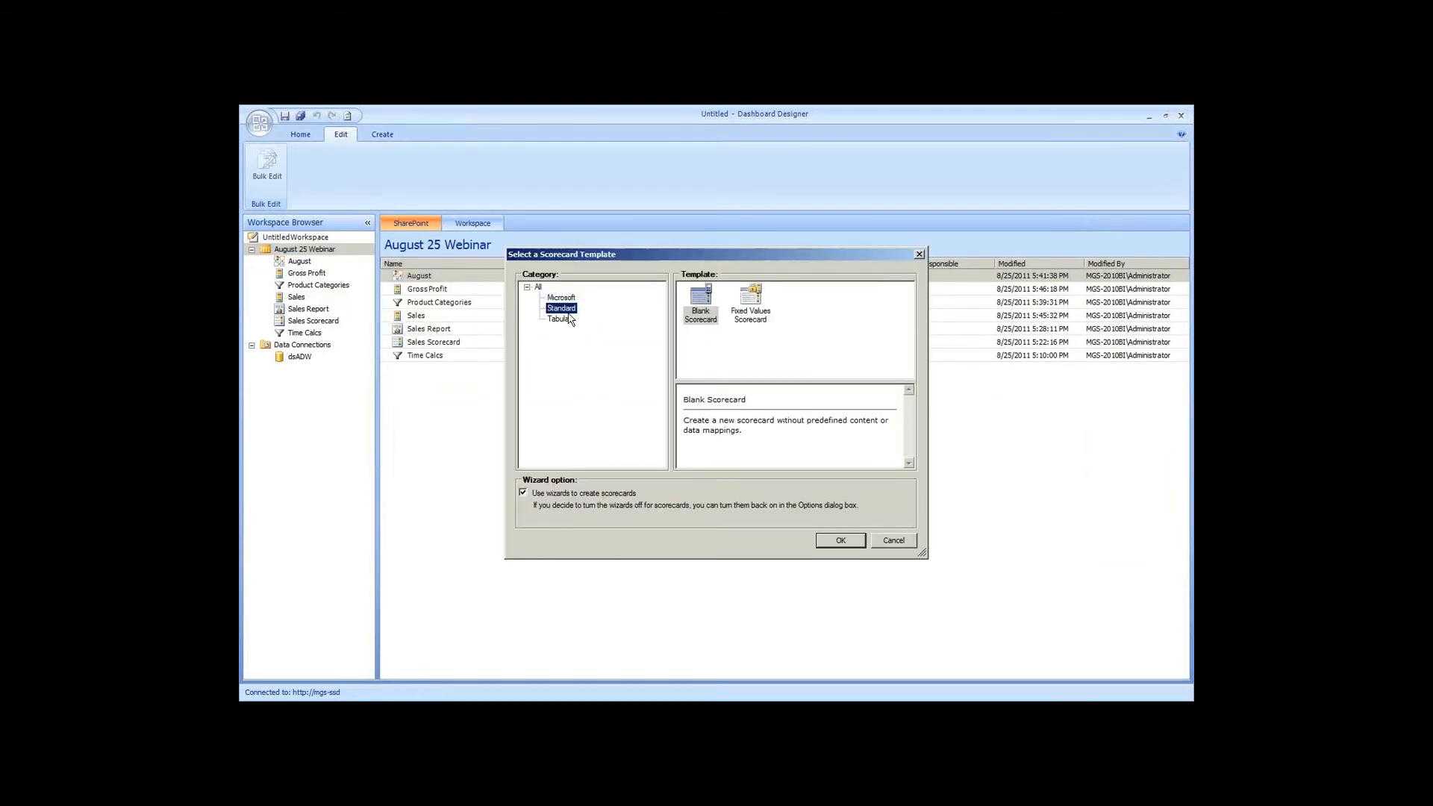
{"action": "left_click", "coordinate": [709, 313]}
{"action": "double_click", "coordinate": [702, 313]}
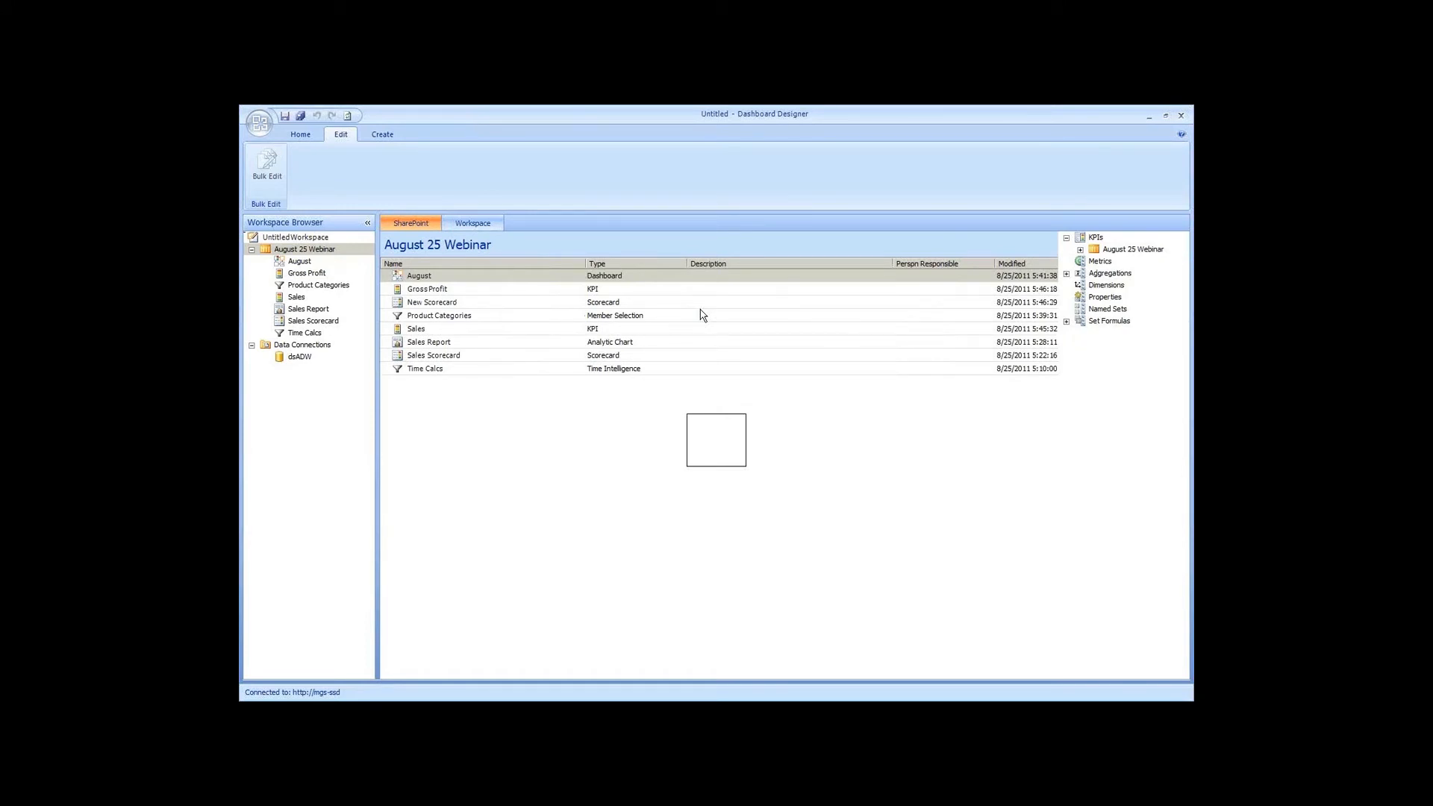
{"action": "type", "text": "Sa"}
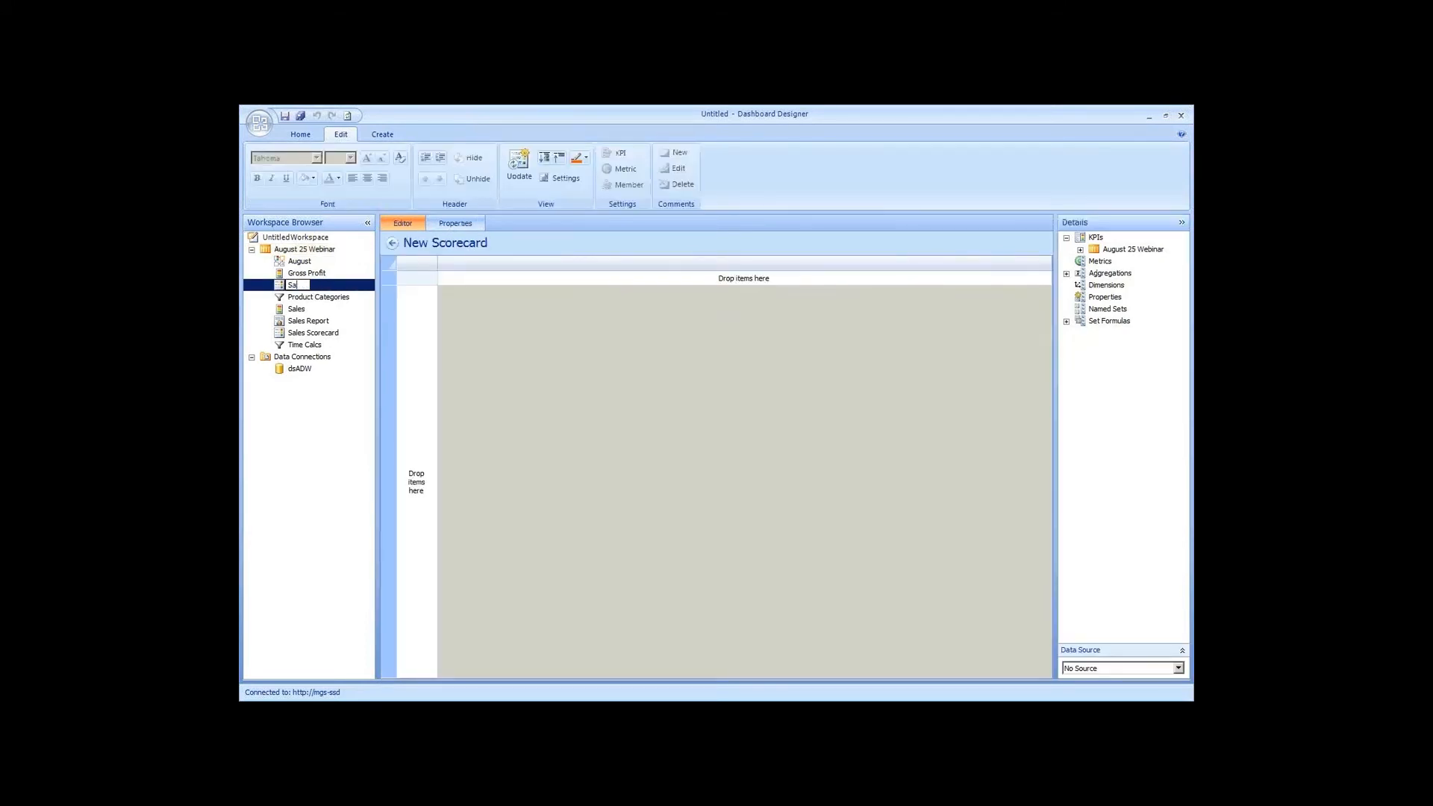
{"action": "type", "text": "les and Profit"}
Add the Sales and Gross Profit KPIs as scorecard rows and remove the Actual and Target columns
{"action": "left_click", "coordinate": [1091, 309]}
{"action": "left_click", "coordinate": [1080, 249]}
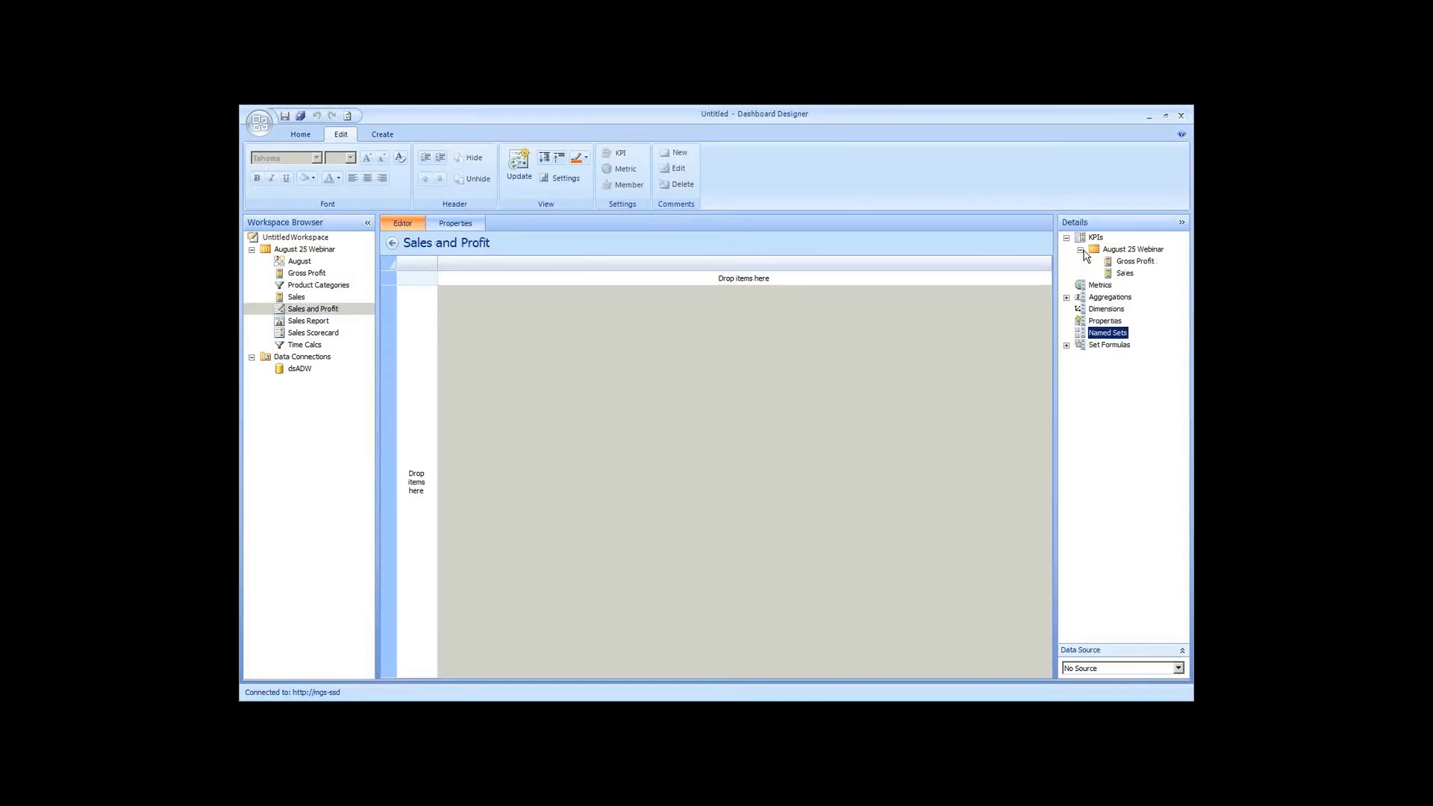
{"action": "left_click", "coordinate": [1126, 274]}
{"action": "left_click_drag", "start_coordinate": [1129, 280], "coordinate": [415, 324]}
{"action": "left_click_drag", "start_coordinate": [1135, 262], "coordinate": [414, 307]}
{"action": "left_click_drag", "start_coordinate": [468, 267], "coordinate": [717, 440]}
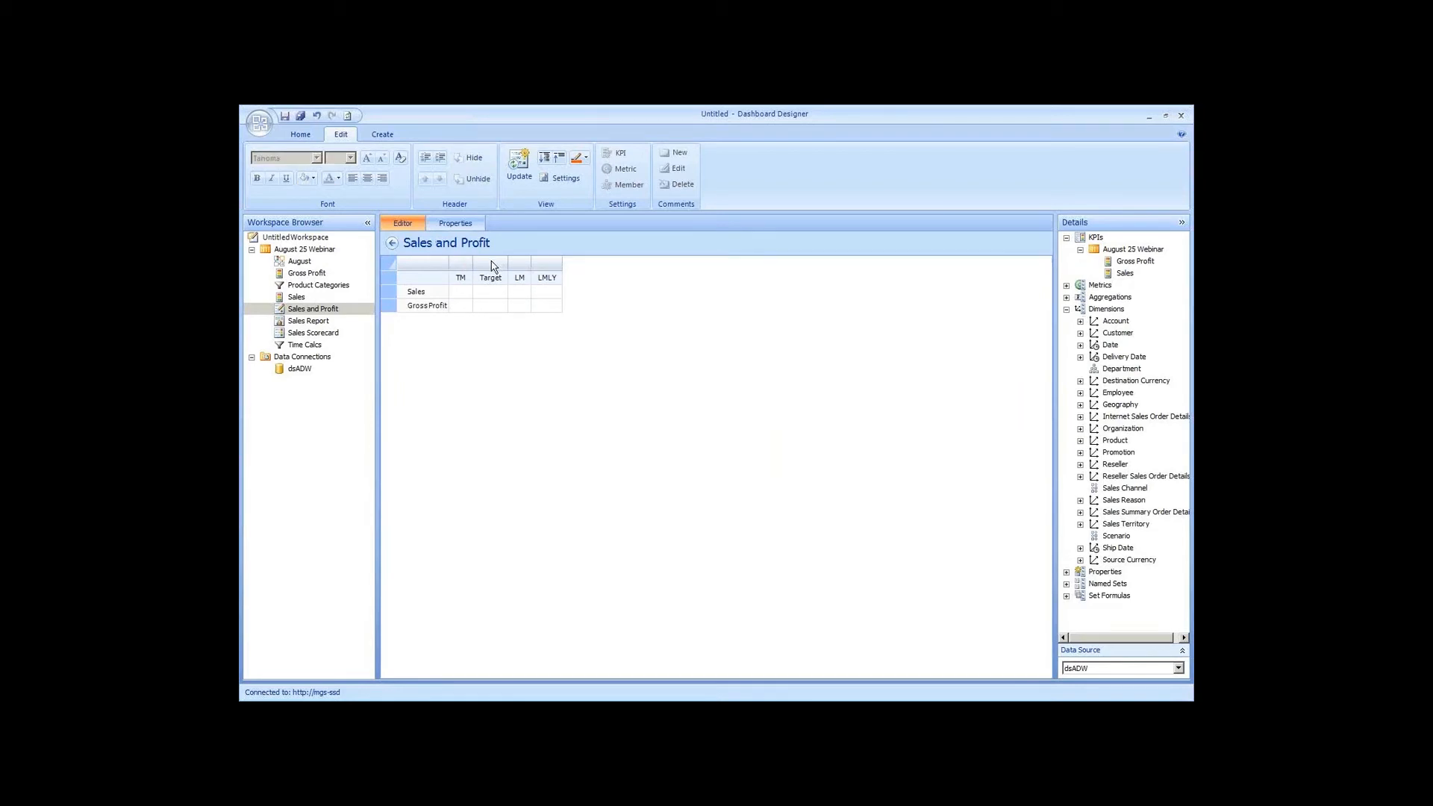
{"action": "left_click_drag", "start_coordinate": [492, 266], "coordinate": [716, 441]}
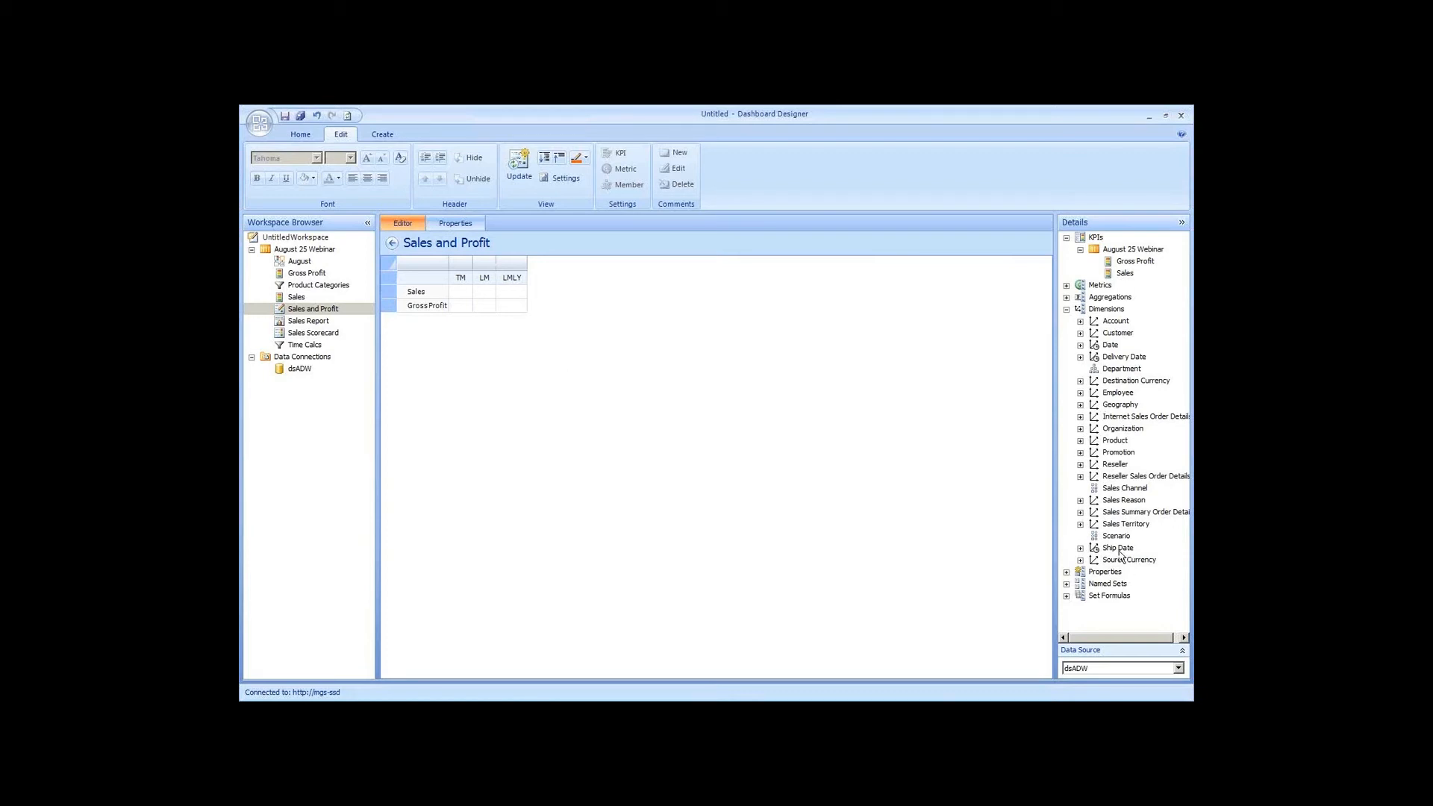
Add the Sales Territory hierarchy beneath the Gross Profit row, selecting the children of All Sales Territories
{"action": "left_click", "coordinate": [1080, 524]}
{"action": "left_click_drag", "start_coordinate": [1139, 573], "coordinate": [443, 313]}
{"action": "right_click", "coordinate": [606, 309]}
{"action": "mouse_move", "coordinate": [672, 314]}
{"action": "left_click", "coordinate": [799, 314]}
{"action": "left_click", "coordinate": [832, 540]}
Add the children of All Sales Territories beneath the Sales row and update the scorecard view
{"action": "left_click_drag", "start_coordinate": [1138, 572], "coordinate": [521, 294]}
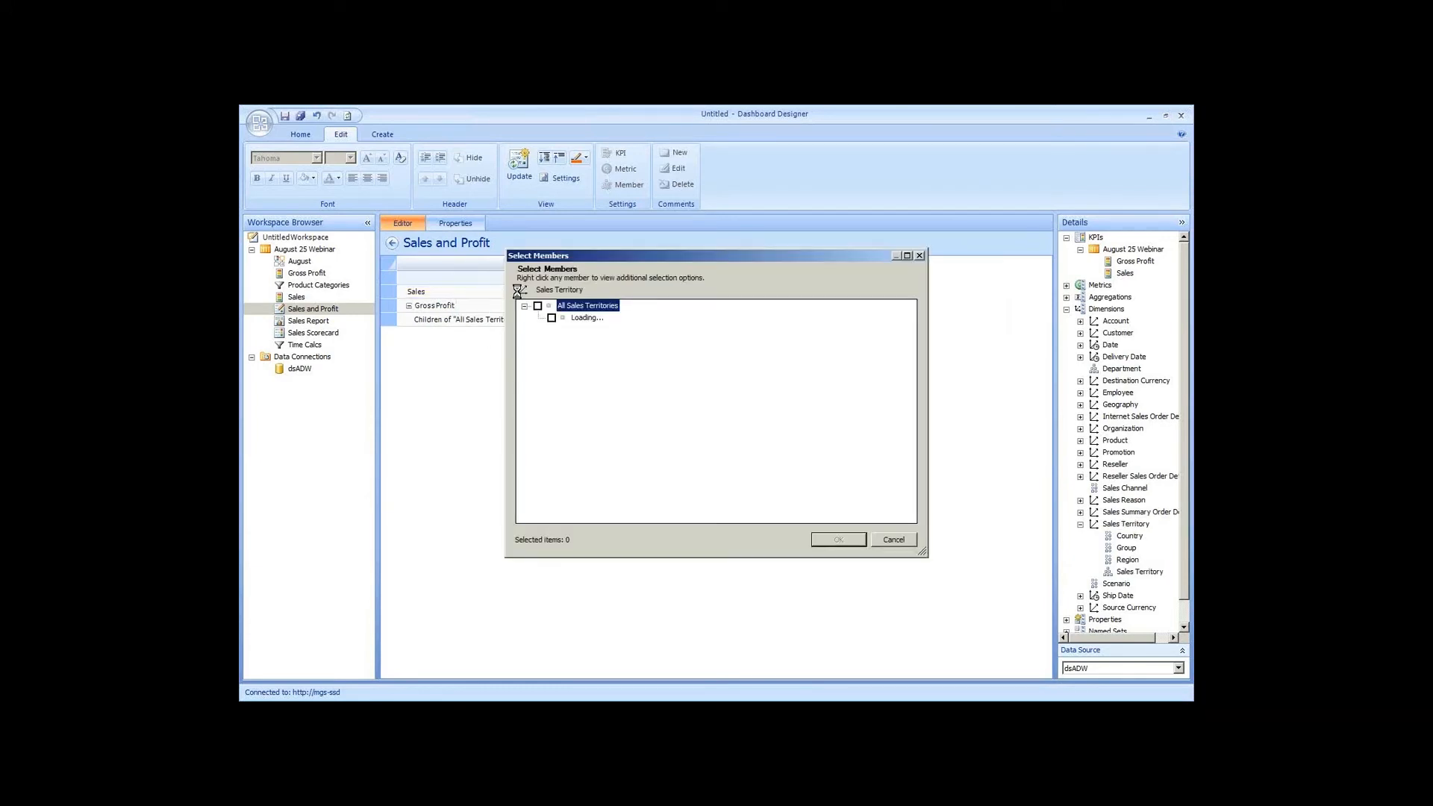
{"action": "right_click", "coordinate": [578, 310]}
{"action": "mouse_move", "coordinate": [656, 314]}
{"action": "left_click", "coordinate": [769, 321]}
{"action": "left_click", "coordinate": [833, 540]}
{"action": "left_click", "coordinate": [518, 183]}
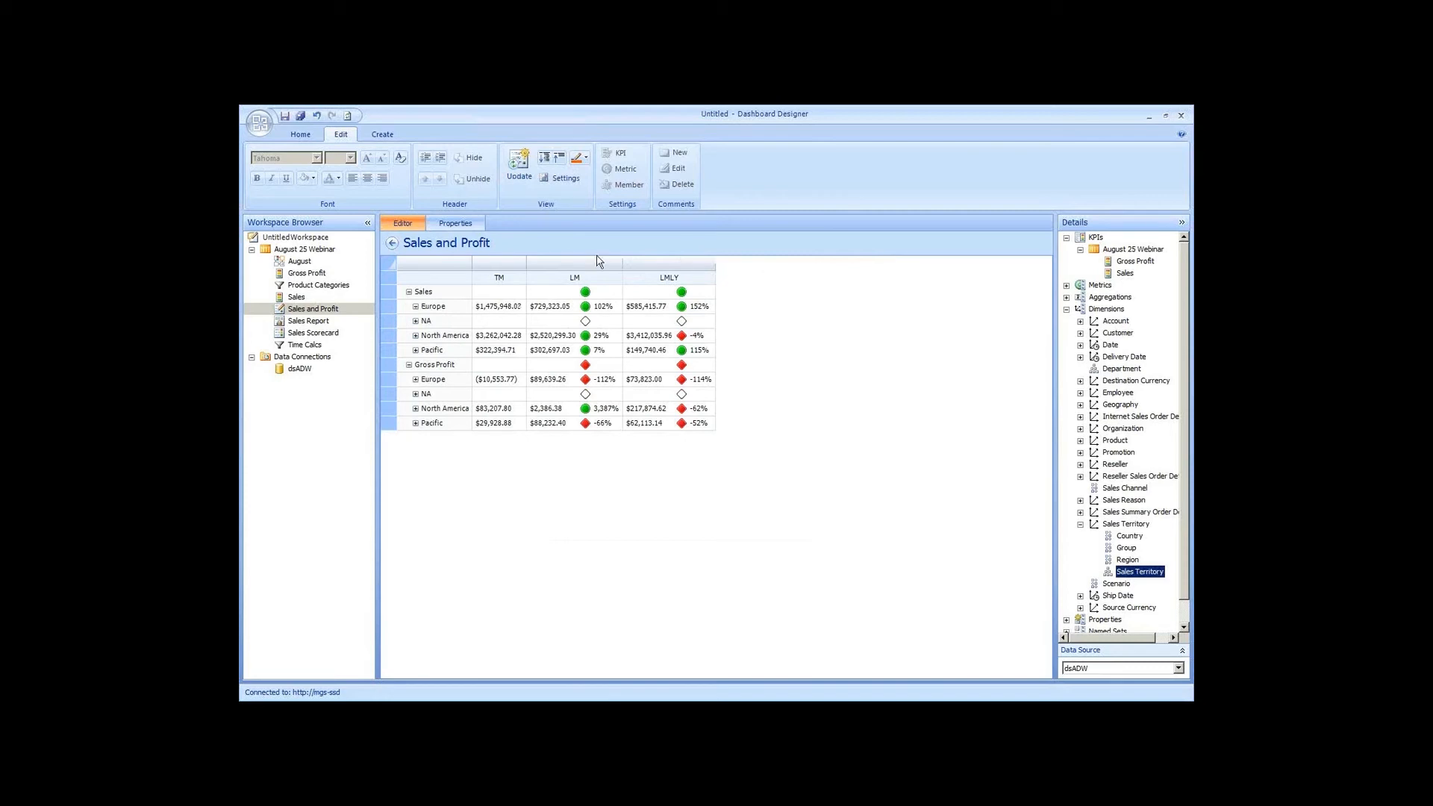
Add the Product dimension's Categories hierarchy to the TM column, selecting All Products and its children
{"action": "left_click", "coordinate": [1080, 440]}
{"action": "left_click", "coordinate": [1142, 464]}
{"action": "left_click_drag", "start_coordinate": [1148, 453], "coordinate": [513, 278]}
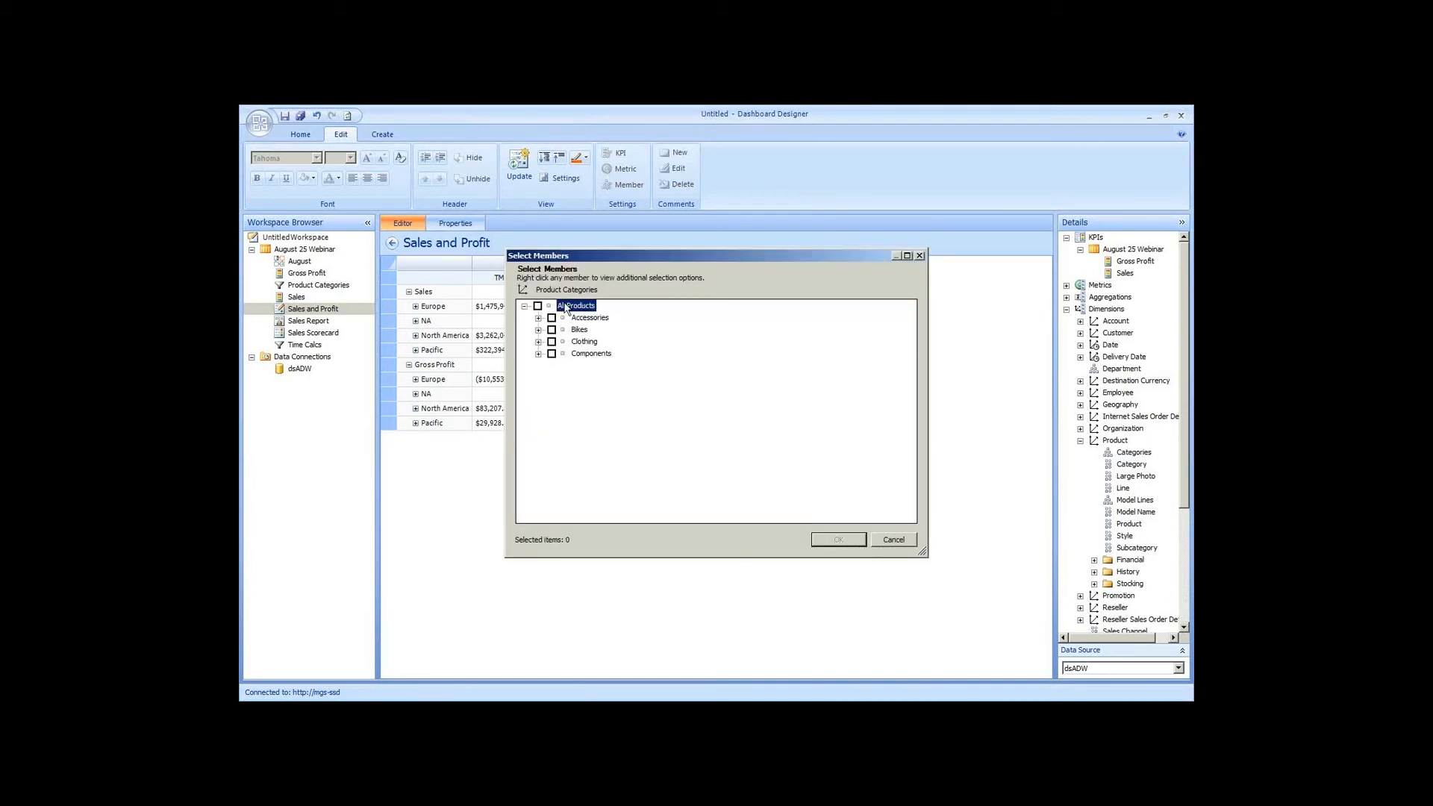
{"action": "right_click", "coordinate": [565, 308]}
{"action": "mouse_move", "coordinate": [612, 308]}
{"action": "left_click", "coordinate": [732, 329]}
{"action": "left_click", "coordinate": [551, 318]}
{"action": "left_click", "coordinate": [829, 538]}
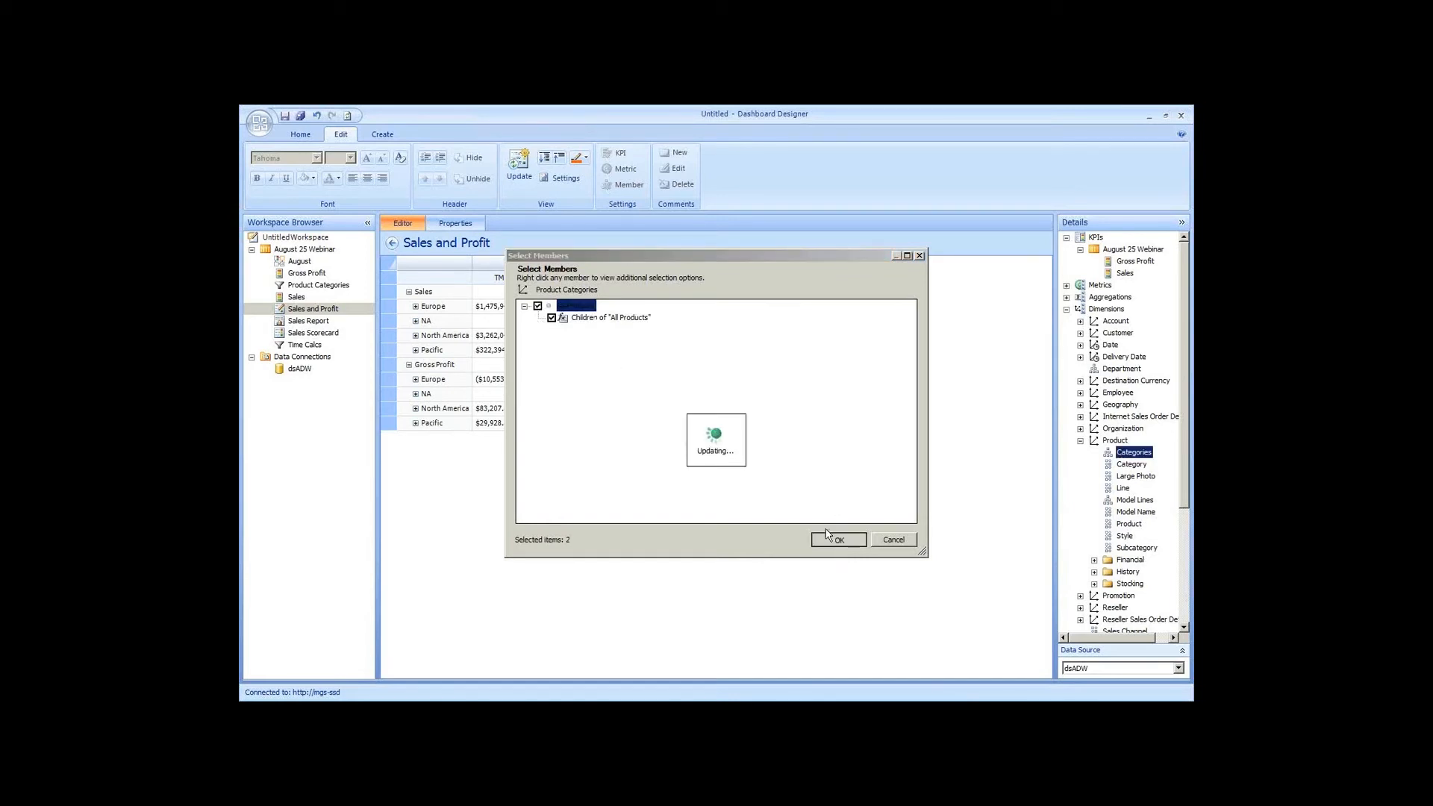
{"action": "left_click", "coordinate": [486, 282]}
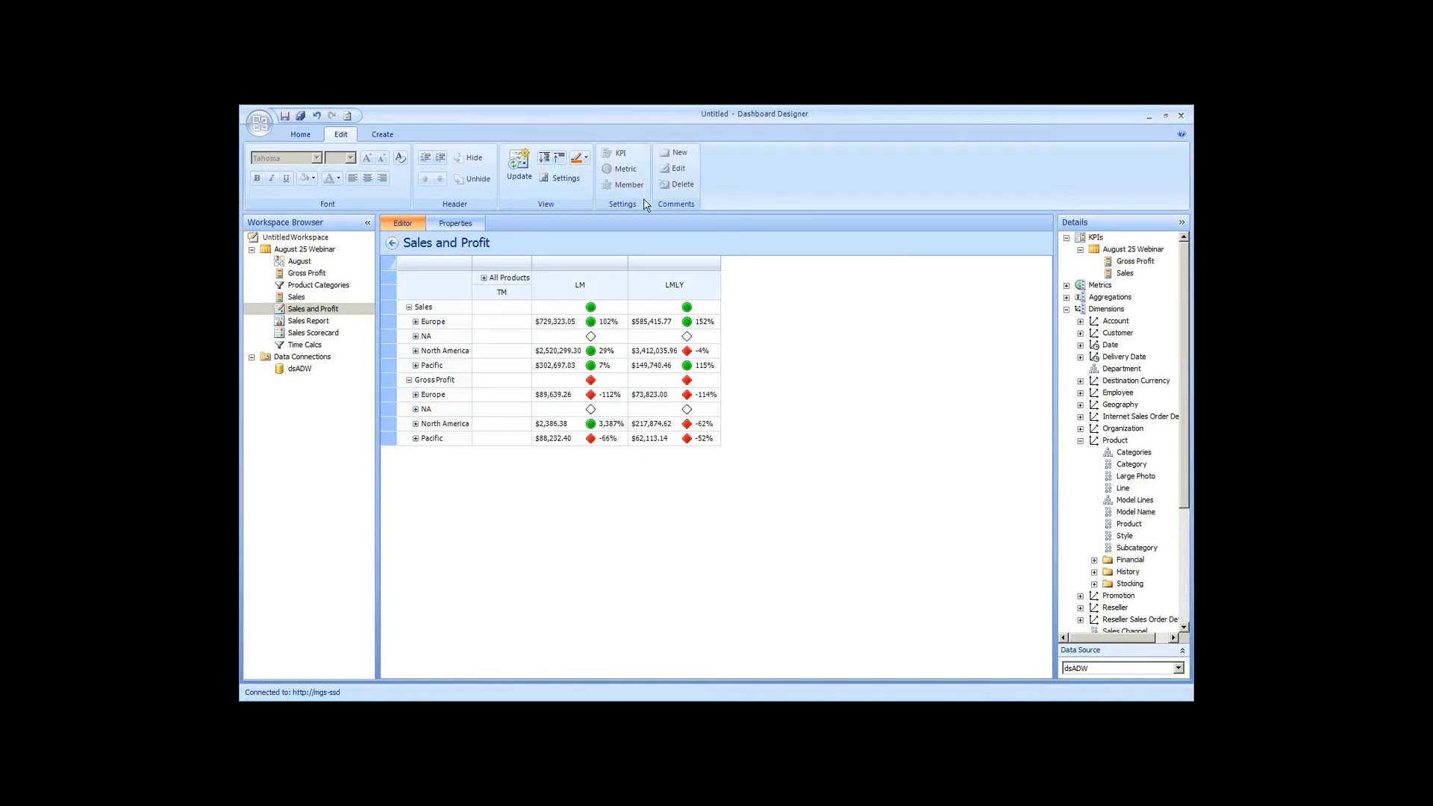
{"action": "left_click", "coordinate": [504, 285]}
{"action": "left_click", "coordinate": [542, 291]}
{"action": "left_click", "coordinate": [633, 287]}
{"action": "left_click", "coordinate": [623, 292]}
{"action": "left_click", "coordinate": [631, 297]}
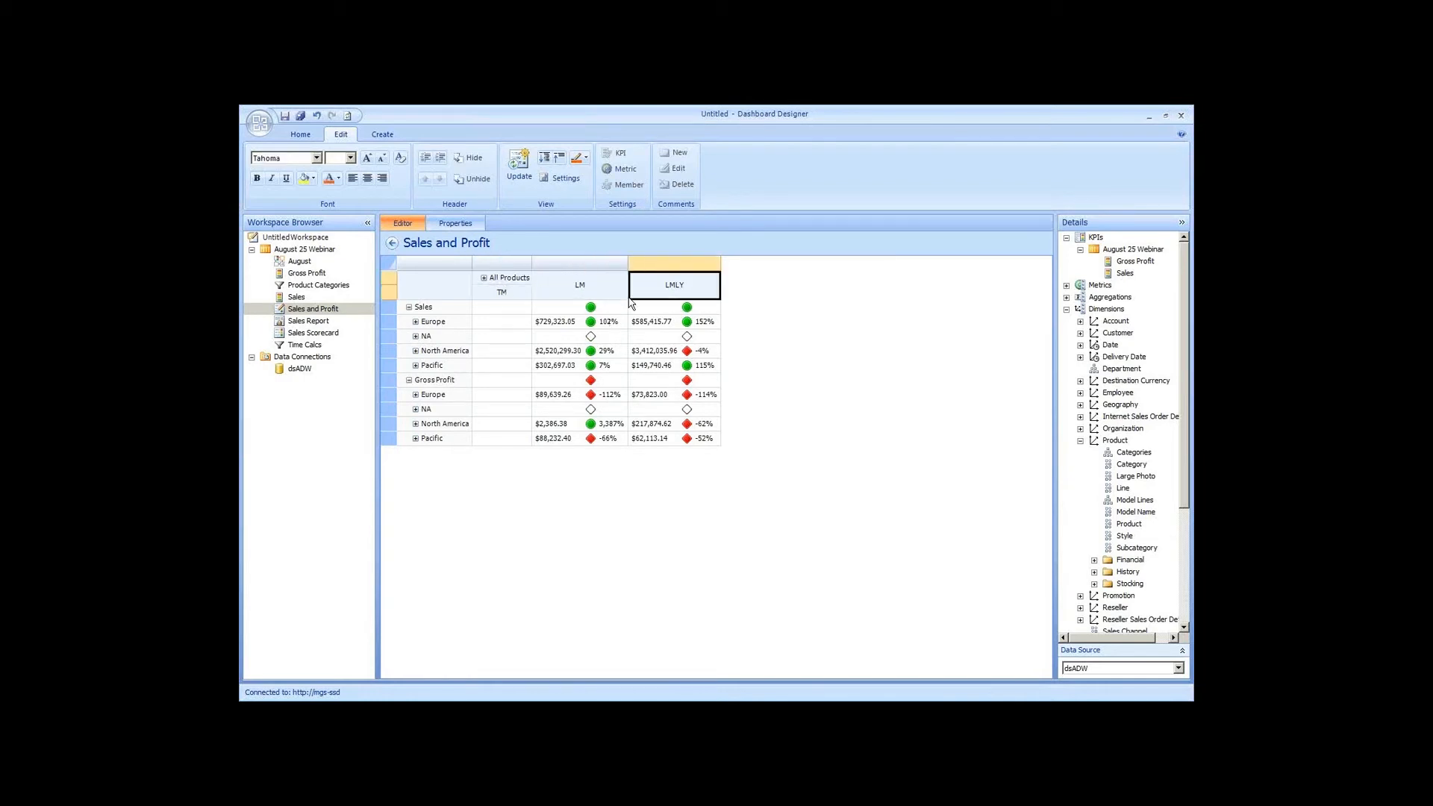
Remove the LMLY and LM columns from the Sales and Profit scorecard
{"action": "key", "text": "Delete"}
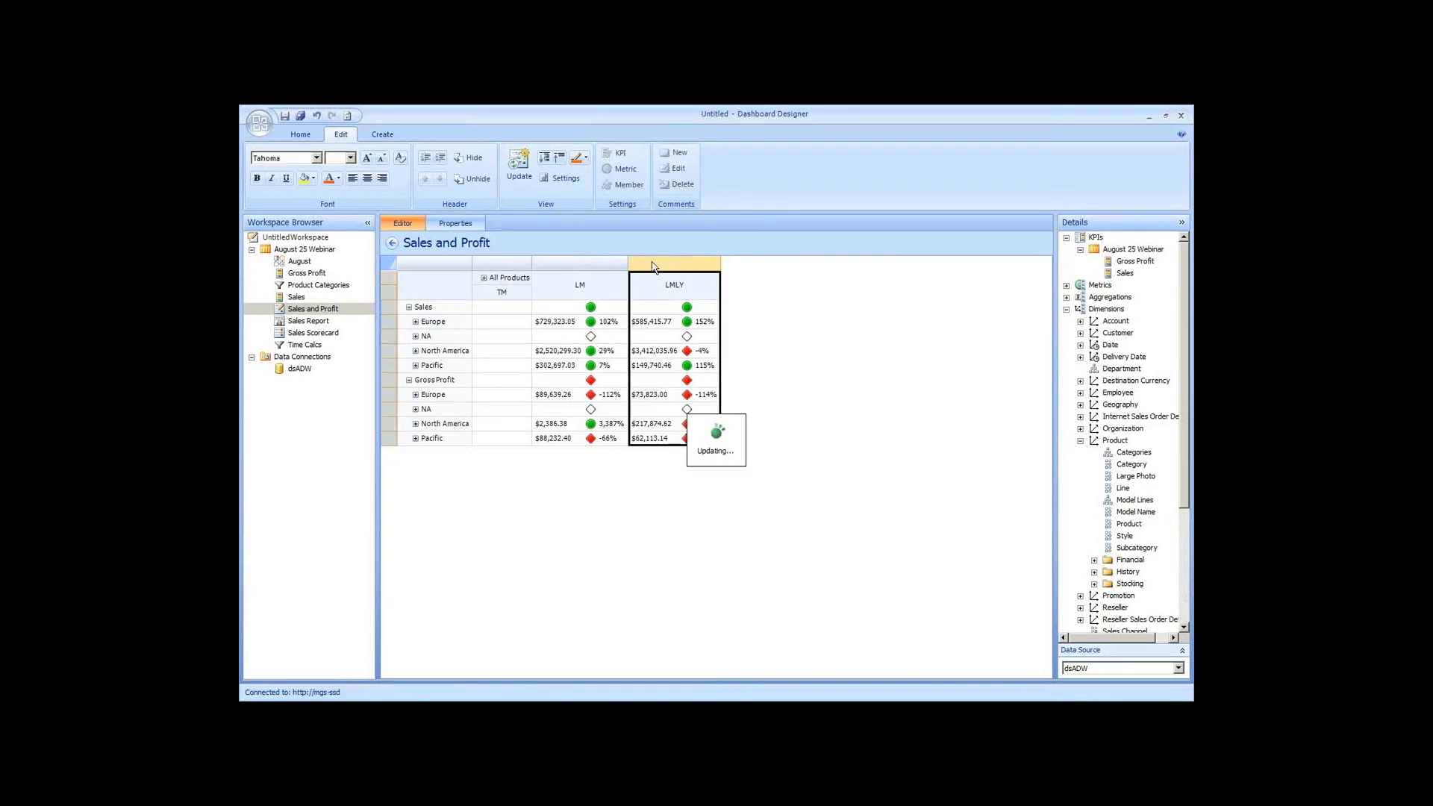
{"action": "left_click", "coordinate": [580, 285]}
{"action": "key", "text": "Delete"}
Add the LM and LMLY metrics beneath All Products, placing them after the TM column
{"action": "left_click", "coordinate": [1091, 287]}
{"action": "left_click", "coordinate": [1067, 286]}
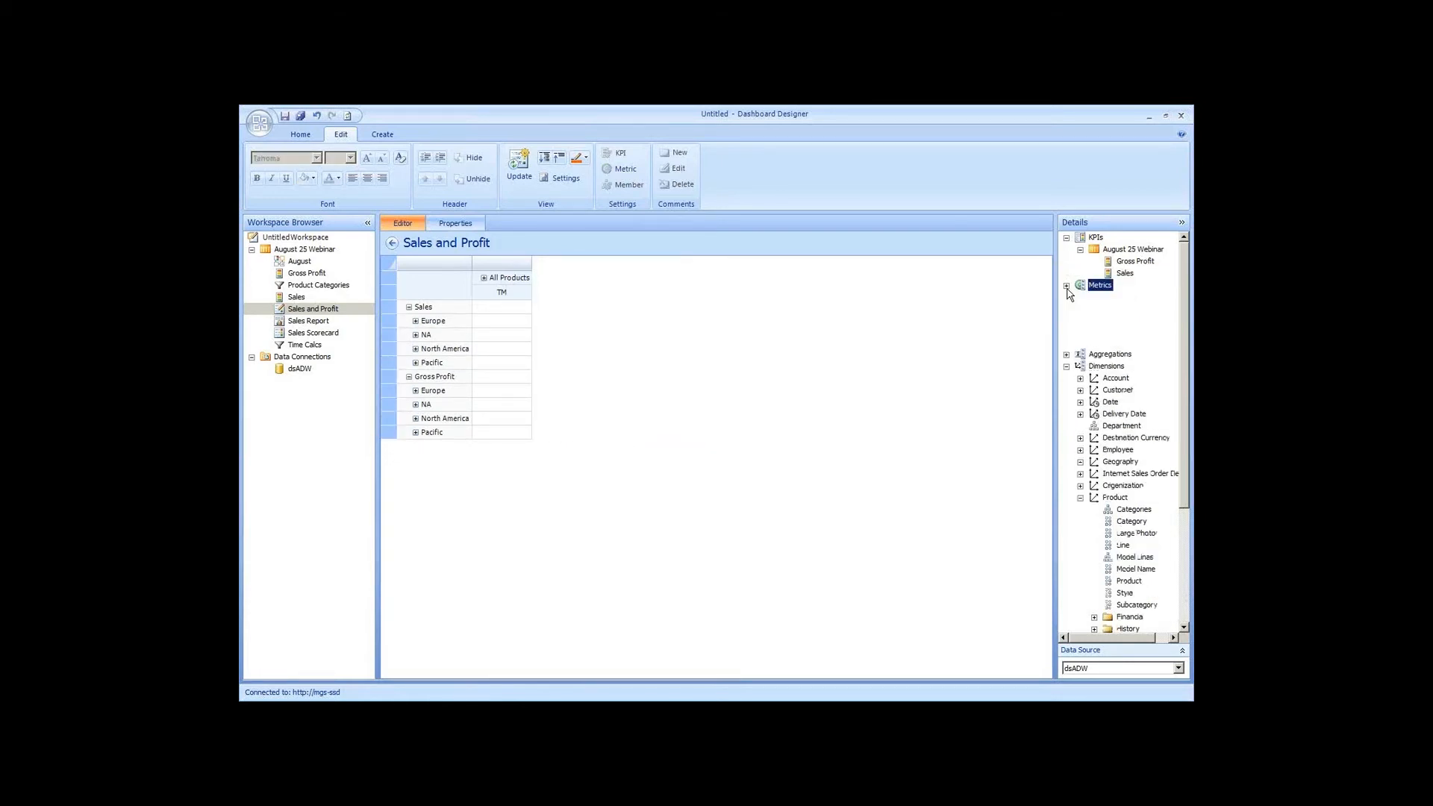
{"action": "left_click", "coordinate": [1109, 309]}
{"action": "left_click_drag", "start_coordinate": [1110, 313], "coordinate": [523, 295]}
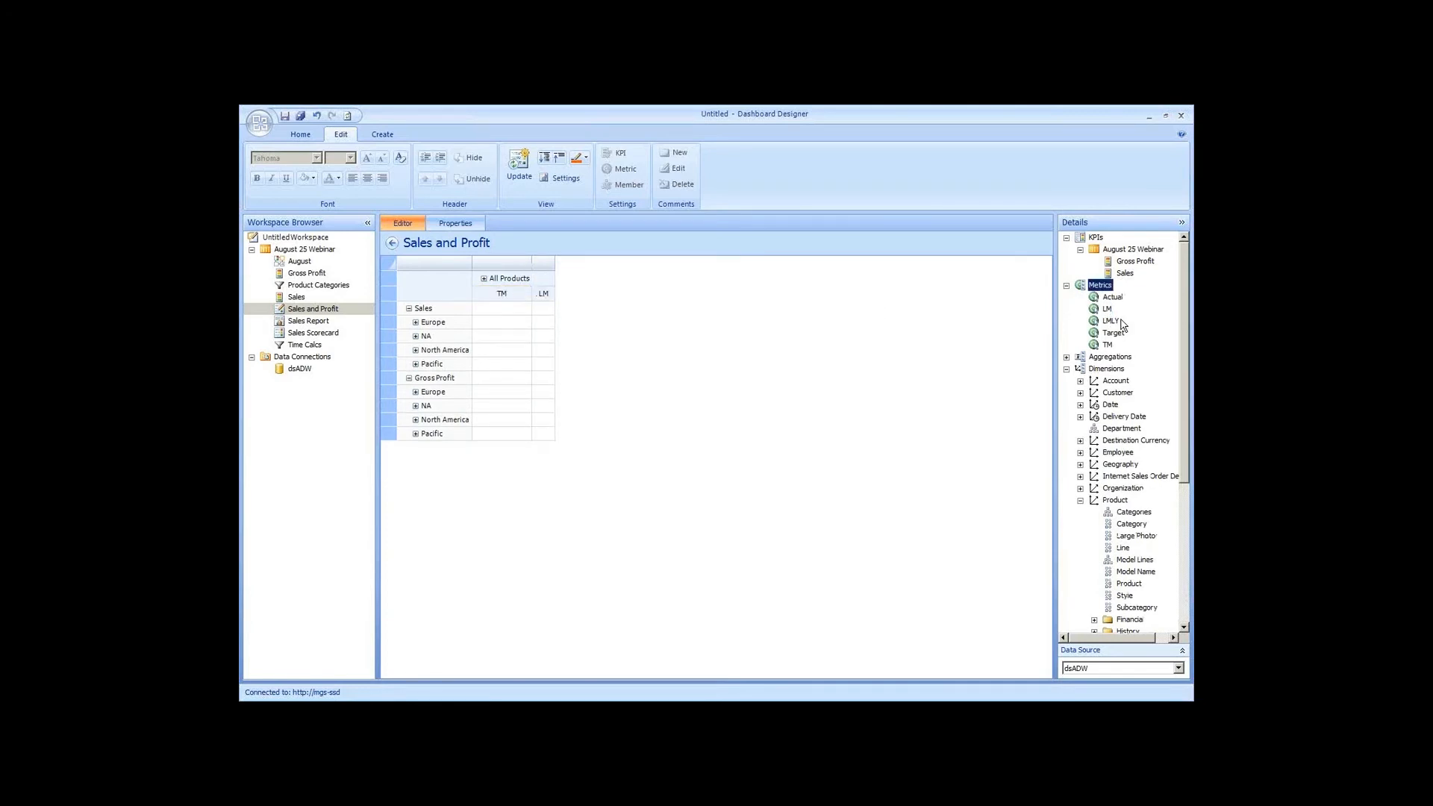
{"action": "left_click_drag", "start_coordinate": [1114, 322], "coordinate": [545, 297]}
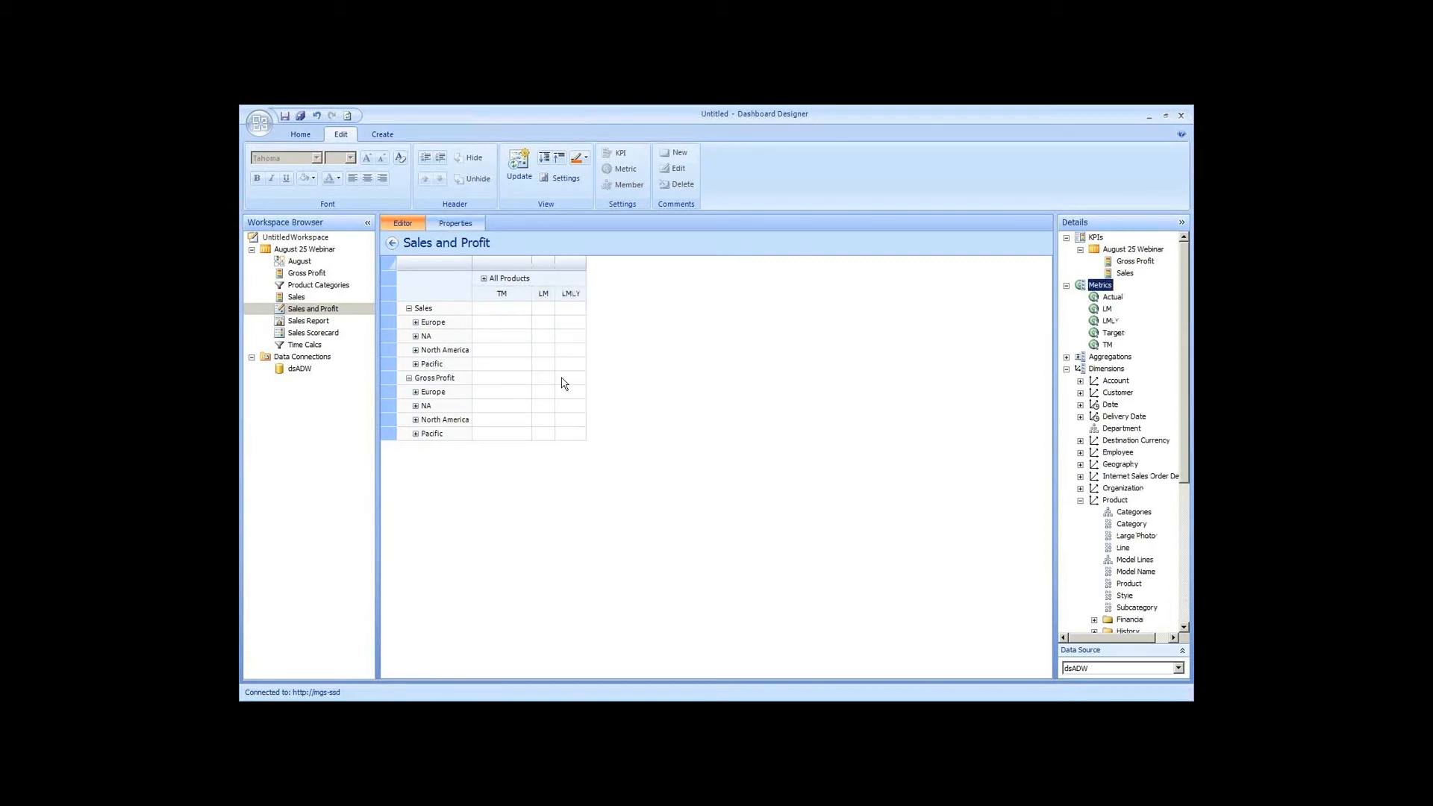
Enable filtering of empty rows in the scorecard's view settings
{"action": "right_click", "coordinate": [521, 364]}
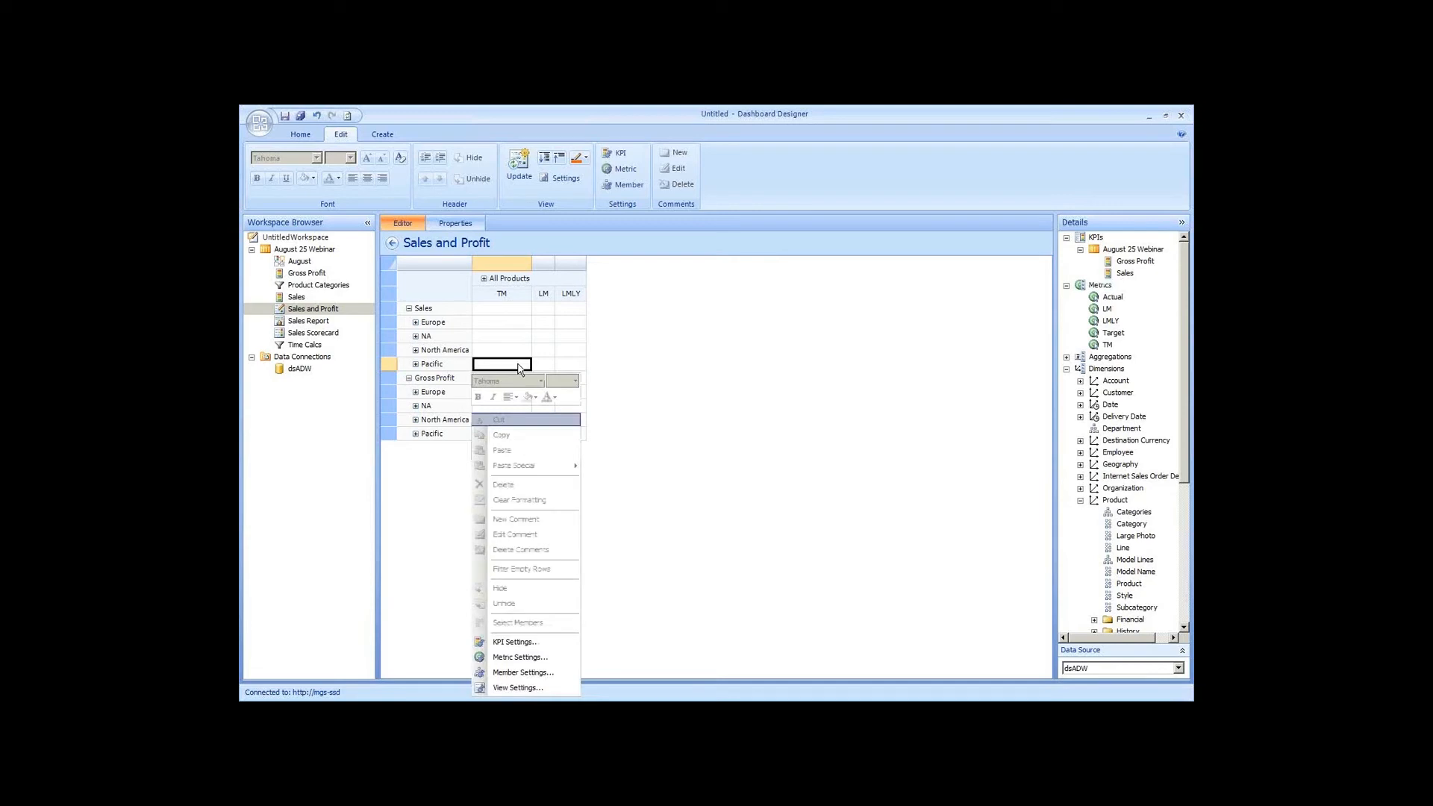
{"action": "left_click", "coordinate": [517, 687]}
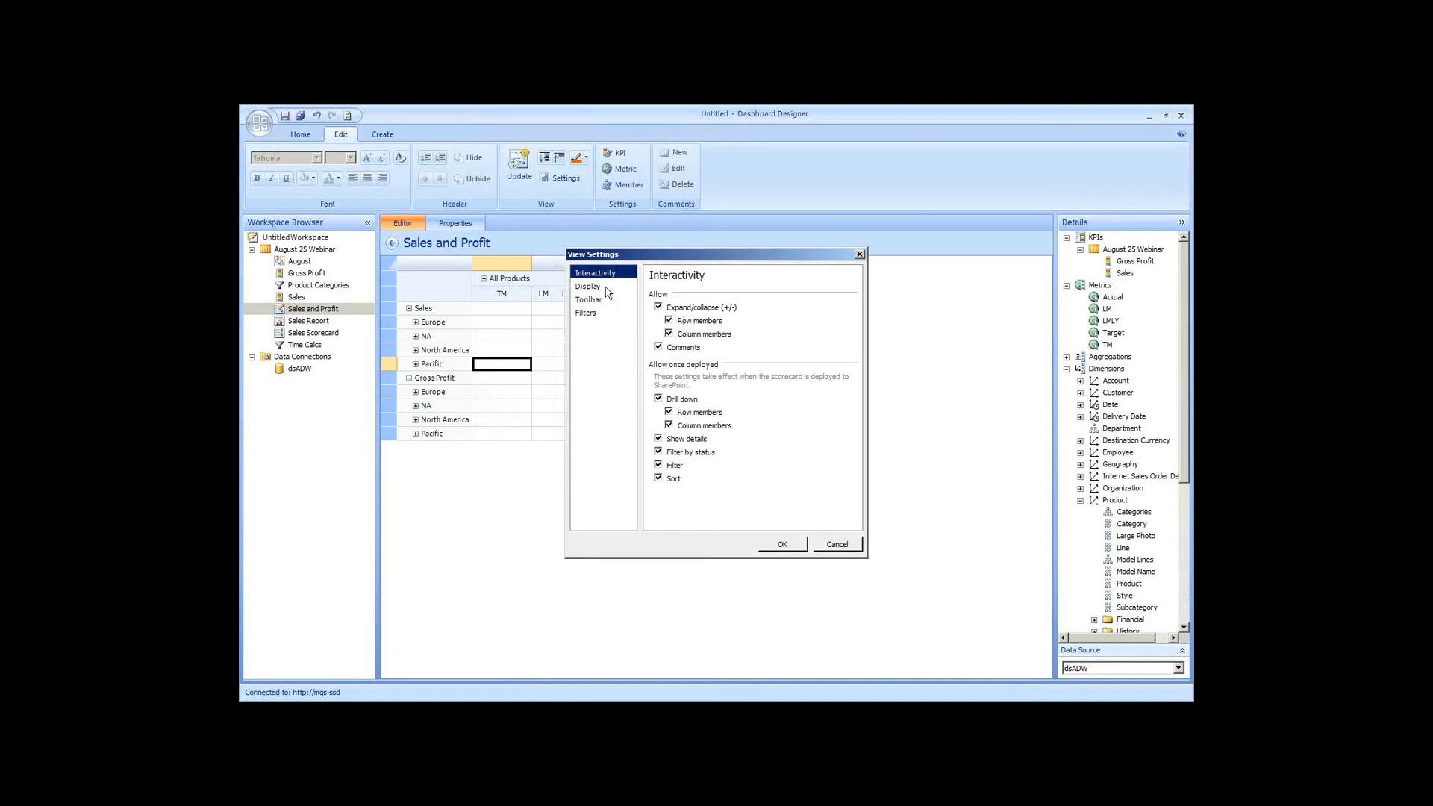
{"action": "left_click", "coordinate": [603, 288]}
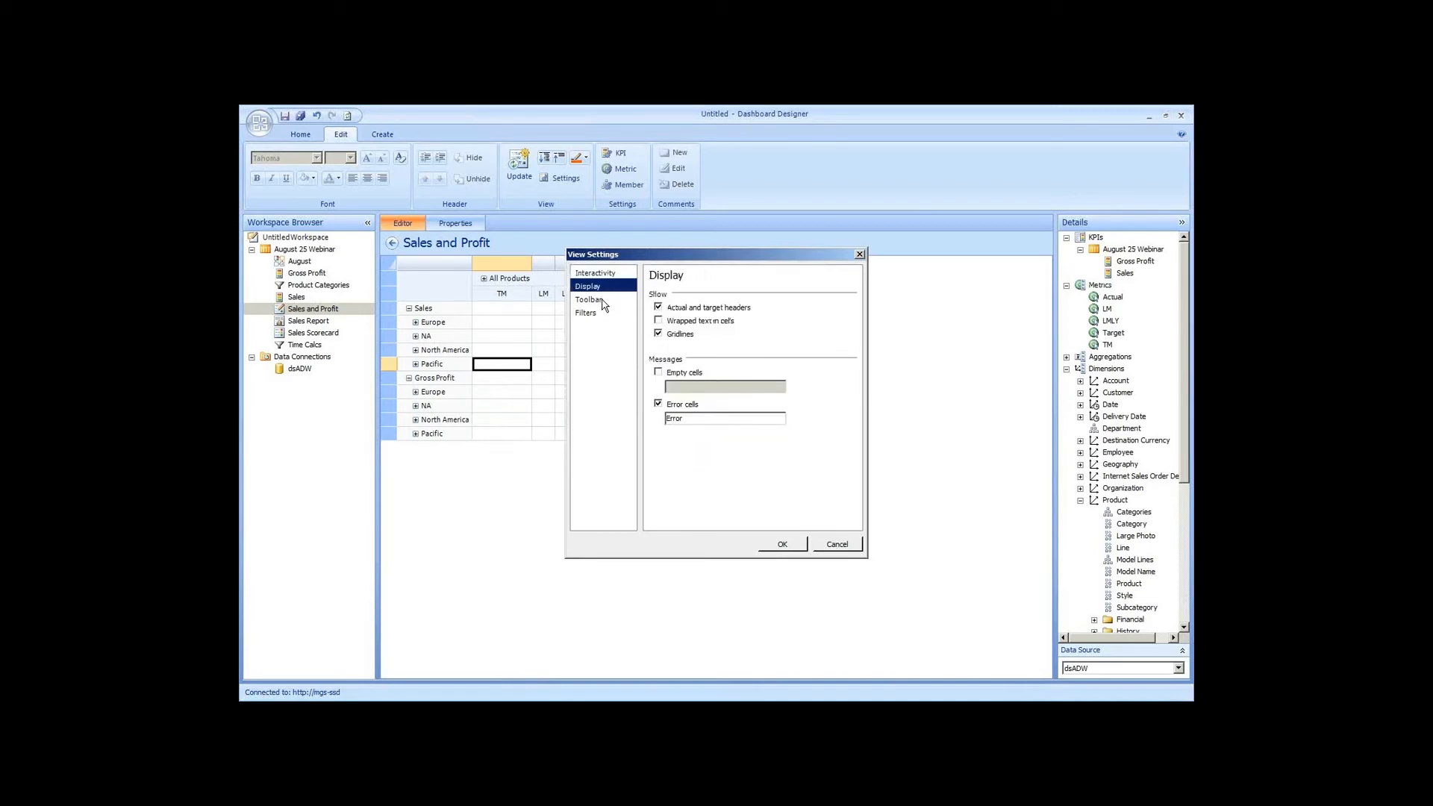
{"action": "left_click", "coordinate": [603, 302]}
{"action": "left_click", "coordinate": [597, 316]}
{"action": "left_click", "coordinate": [653, 296]}
{"action": "left_click", "coordinate": [781, 543]}
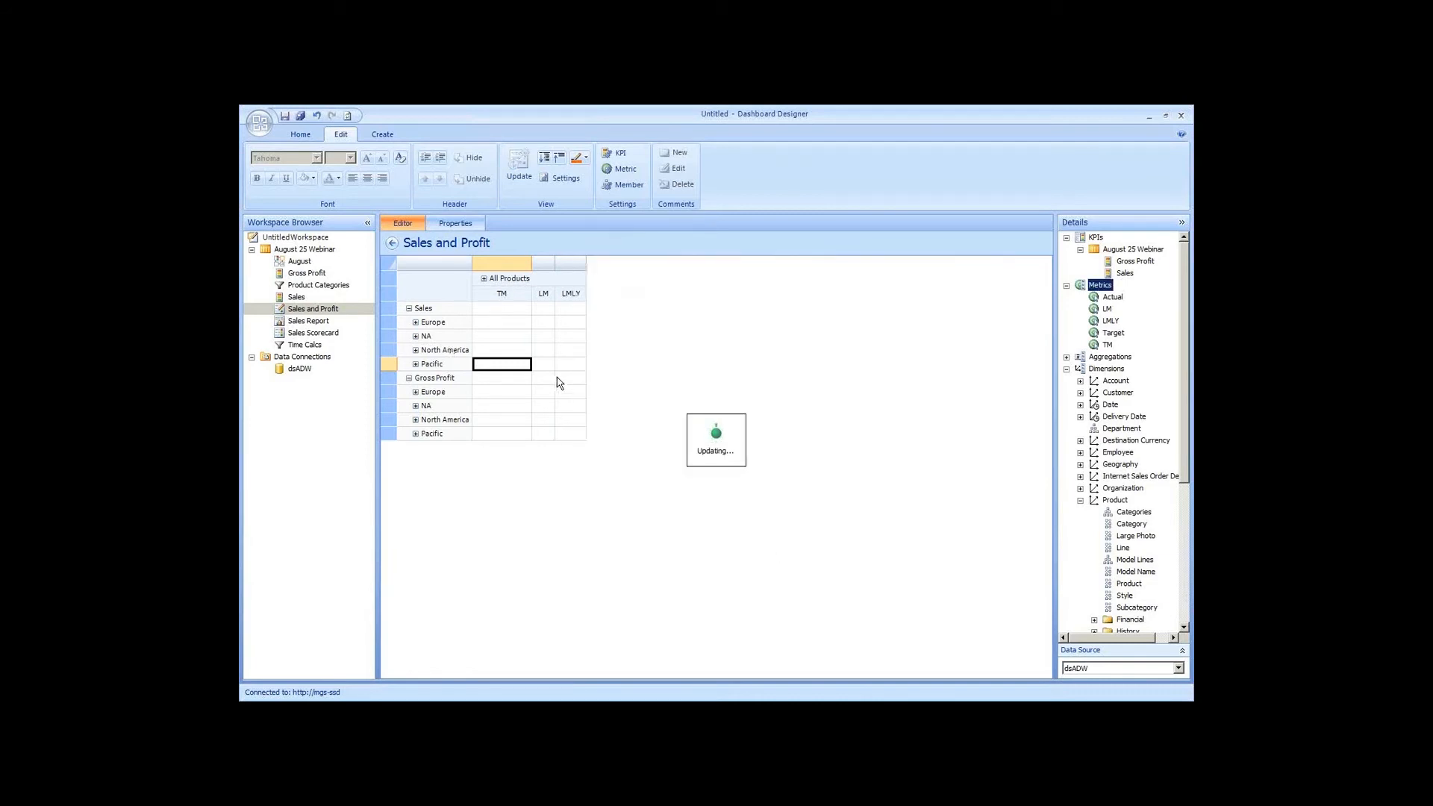
Check the All Products column group by toggling its expansion, and save the Sales and Profit scorecard
{"action": "left_click", "coordinate": [436, 410]}
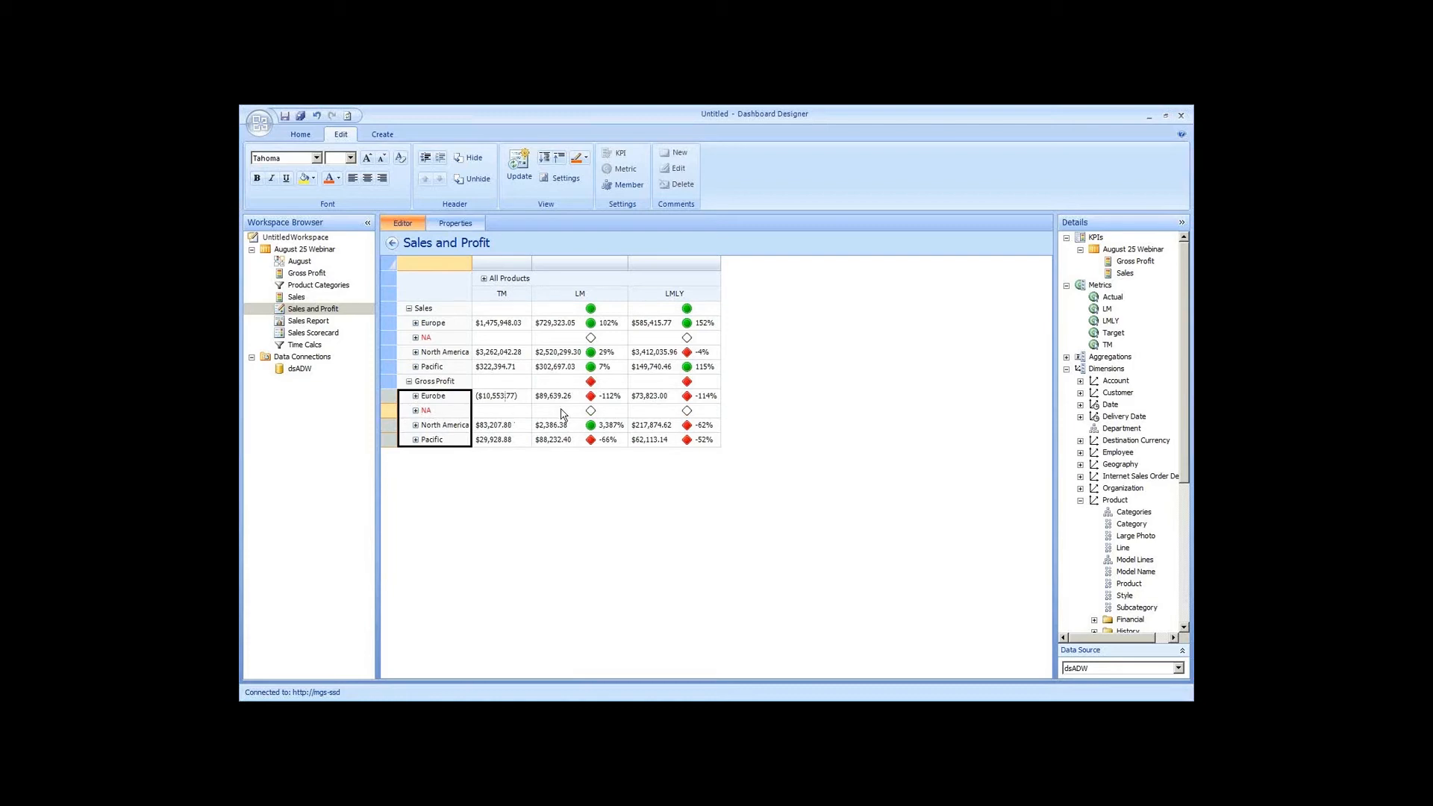
{"action": "left_click", "coordinate": [484, 280]}
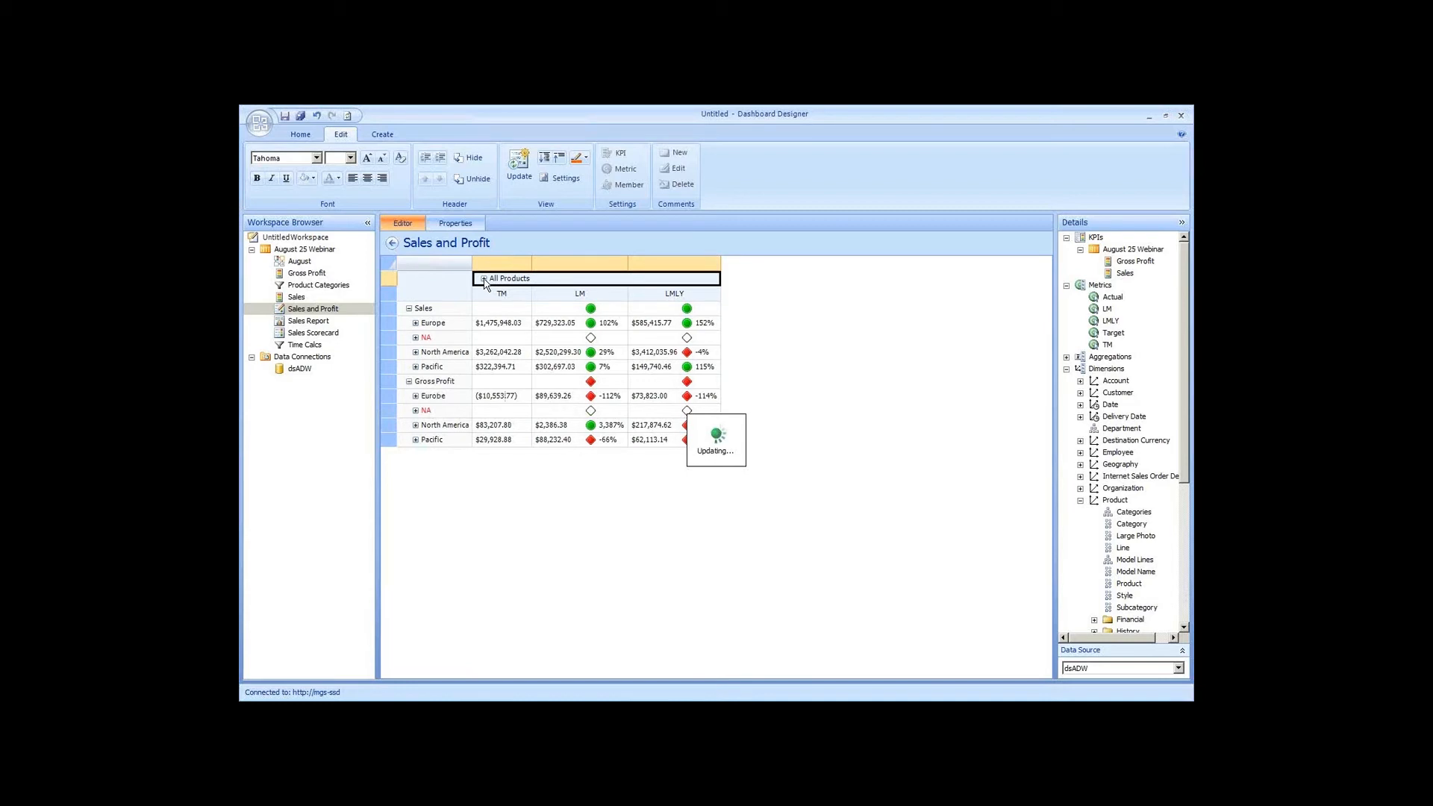
{"action": "left_click", "coordinate": [485, 280]}
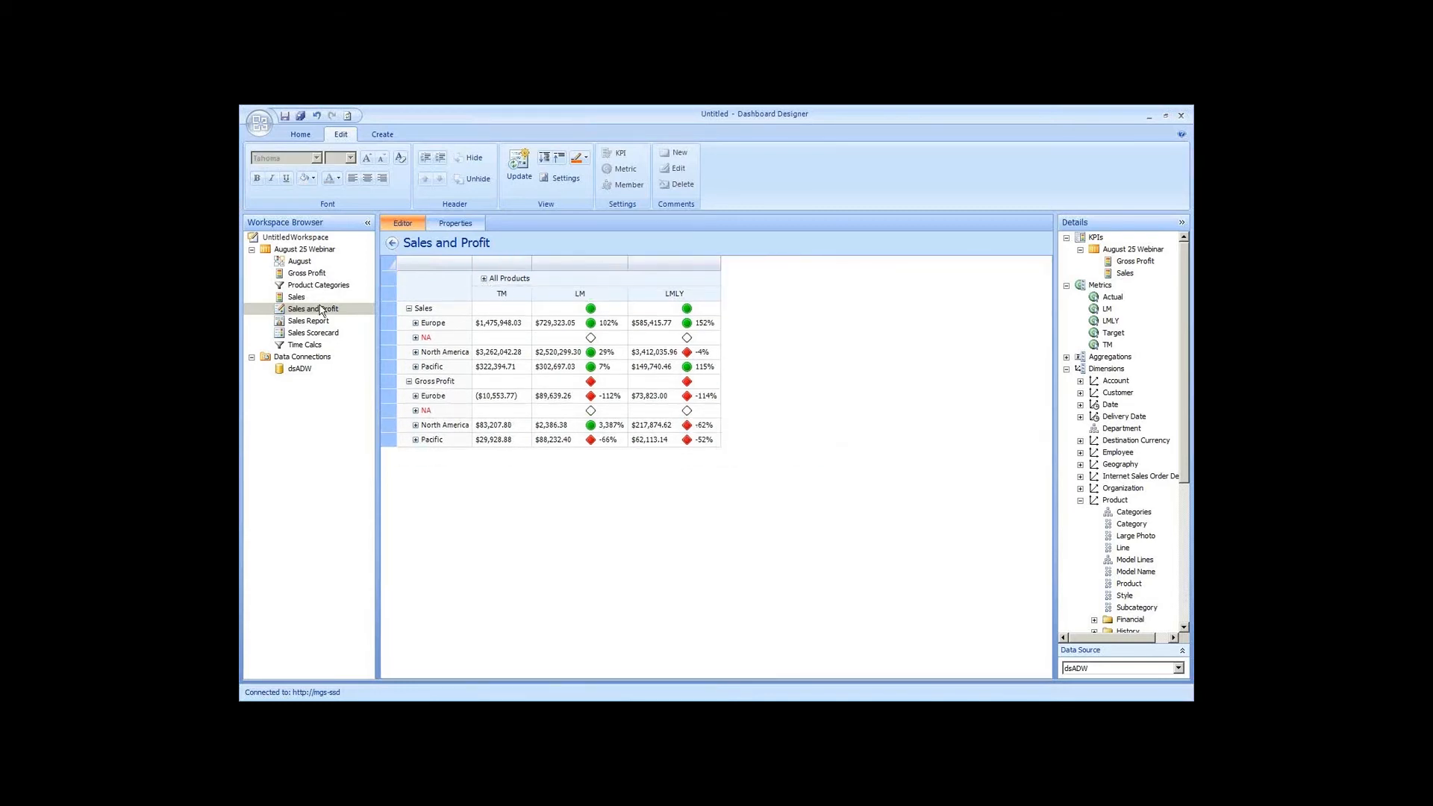
{"action": "right_click", "coordinate": [321, 310]}
{"action": "key", "text": "Escape"}
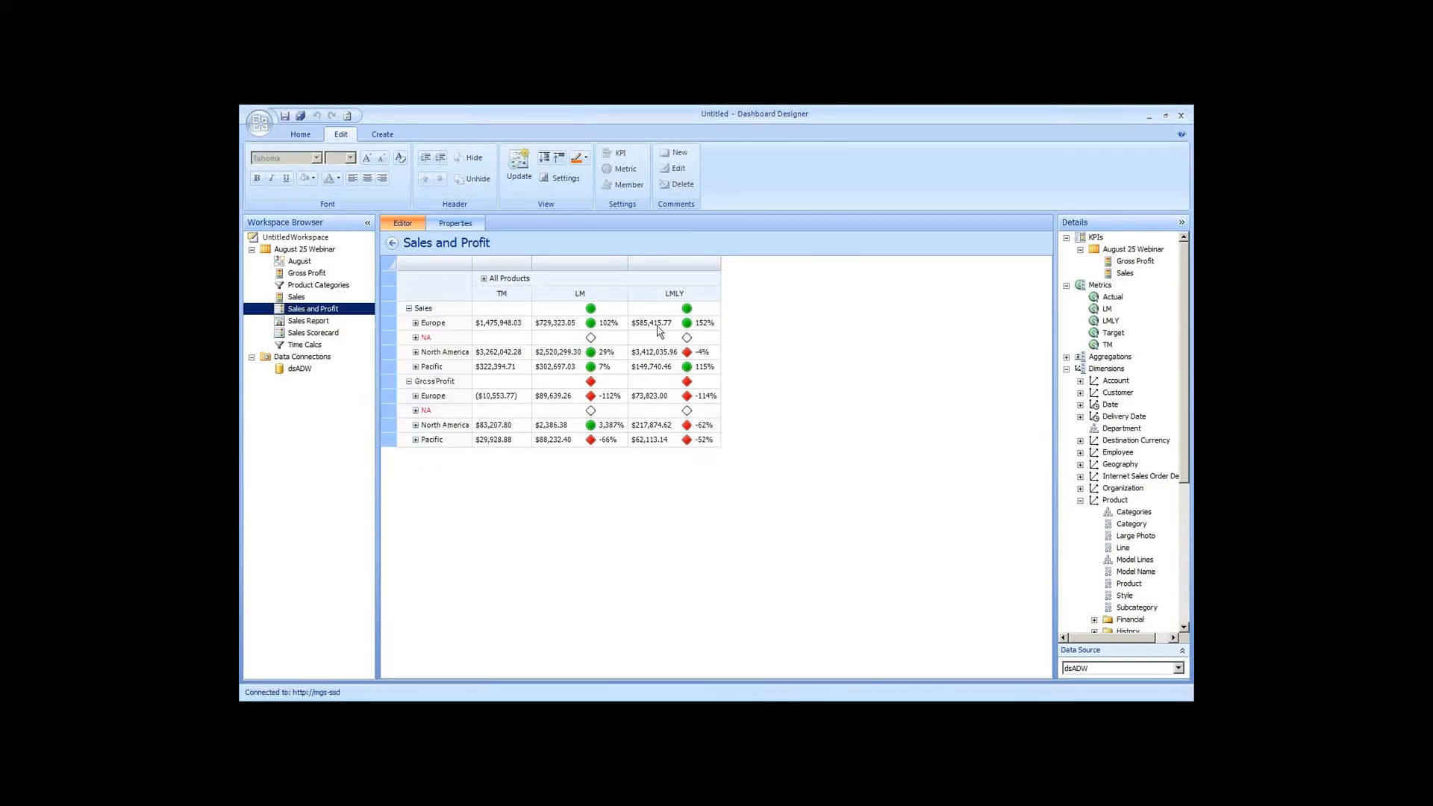
{"action": "left_click", "coordinate": [656, 326]}
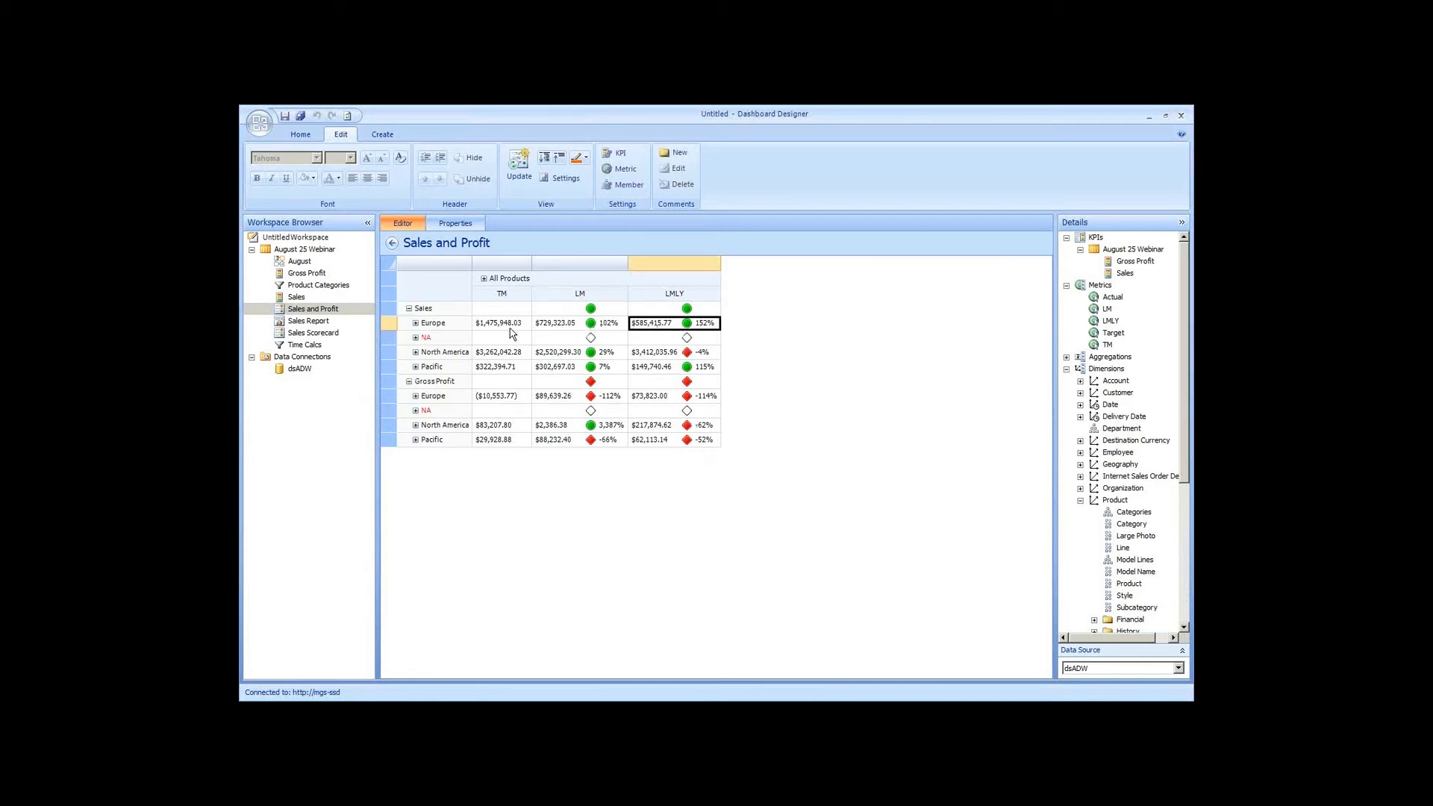
Format the Sales KPI's LM metric as $ currency with 0 decimals and a 0.001 multiplier
{"action": "left_click", "coordinate": [299, 299]}
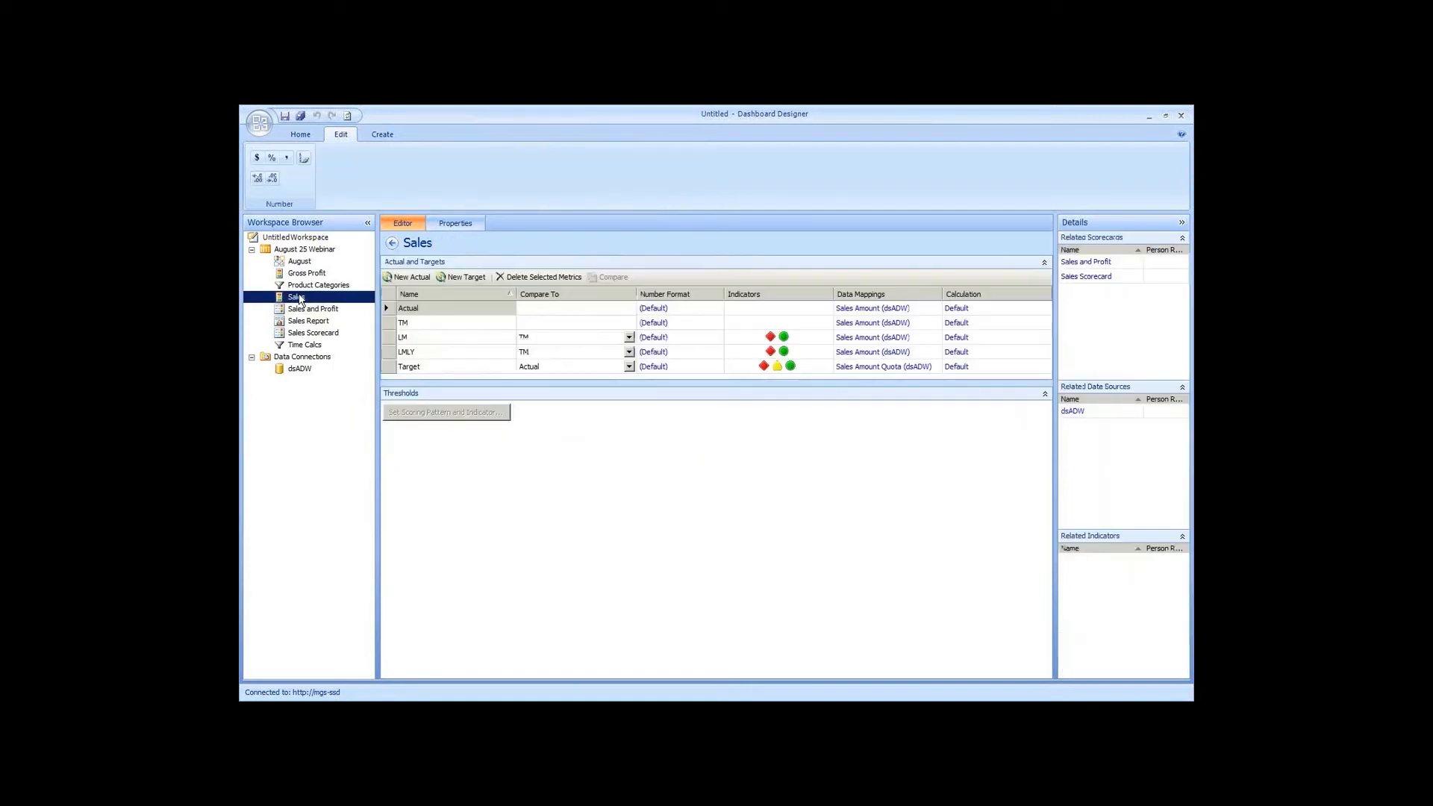
{"action": "left_click", "coordinate": [653, 338]}
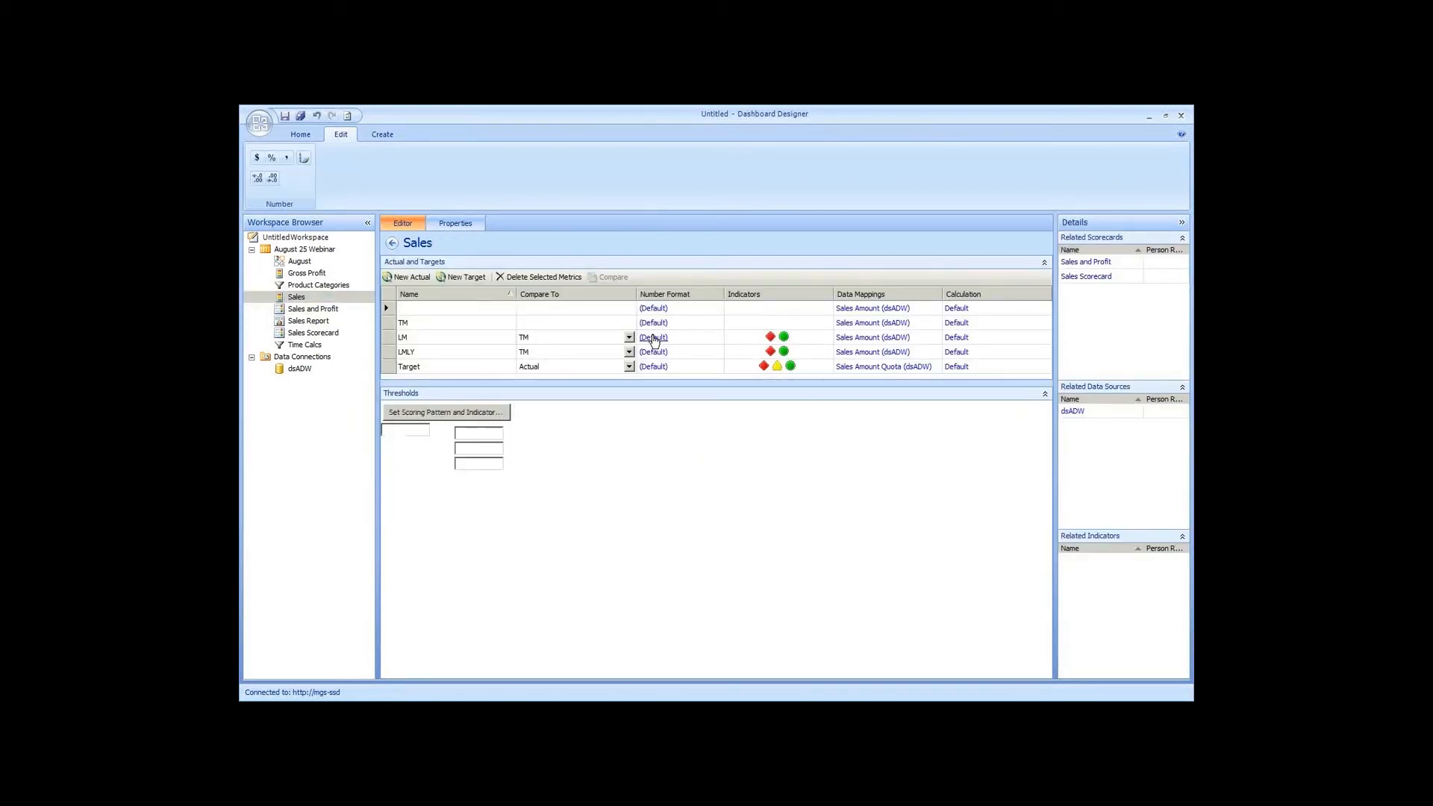
{"action": "double_click", "coordinate": [736, 347]}
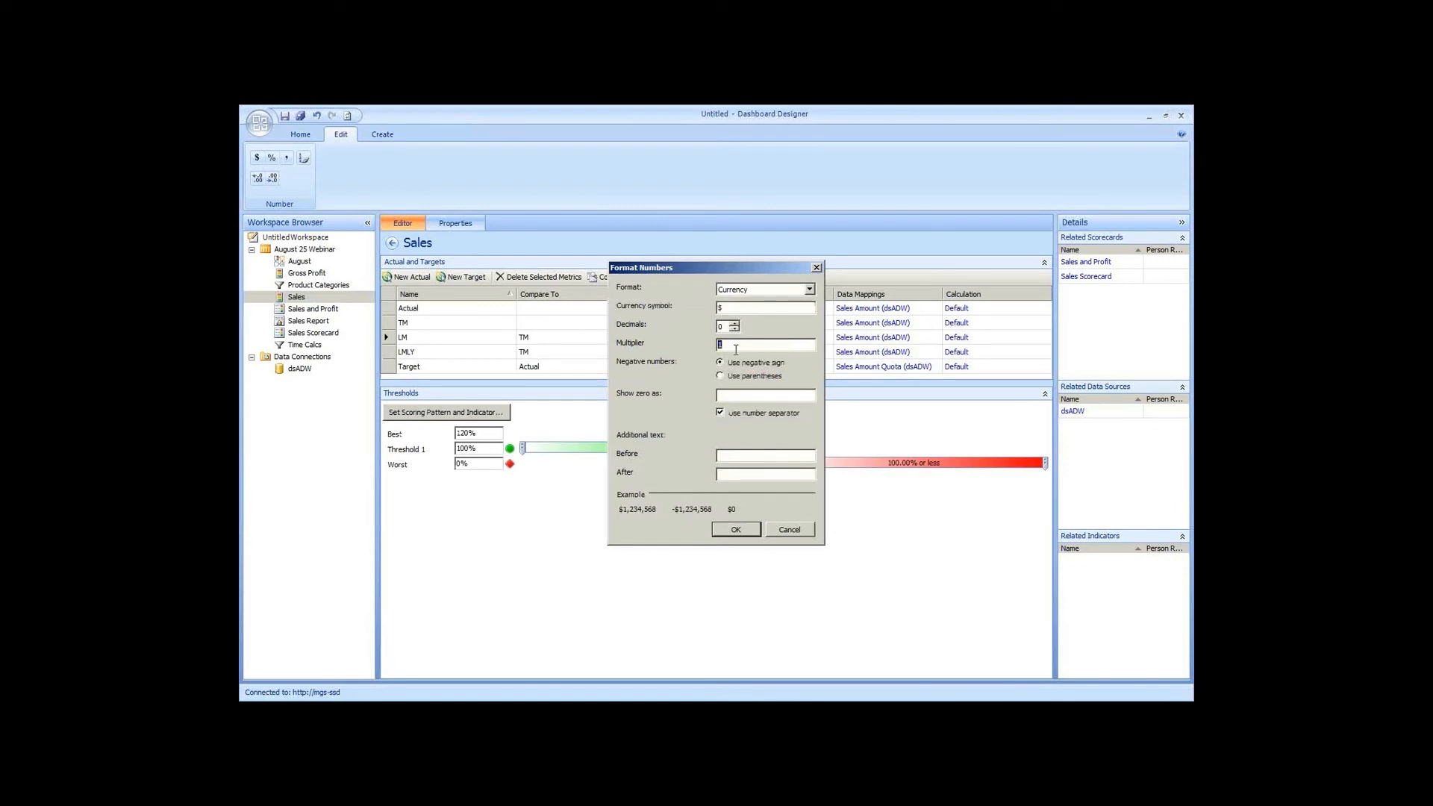
{"action": "type", "text": "0.001"}
{"action": "key", "text": "shift+Home"}
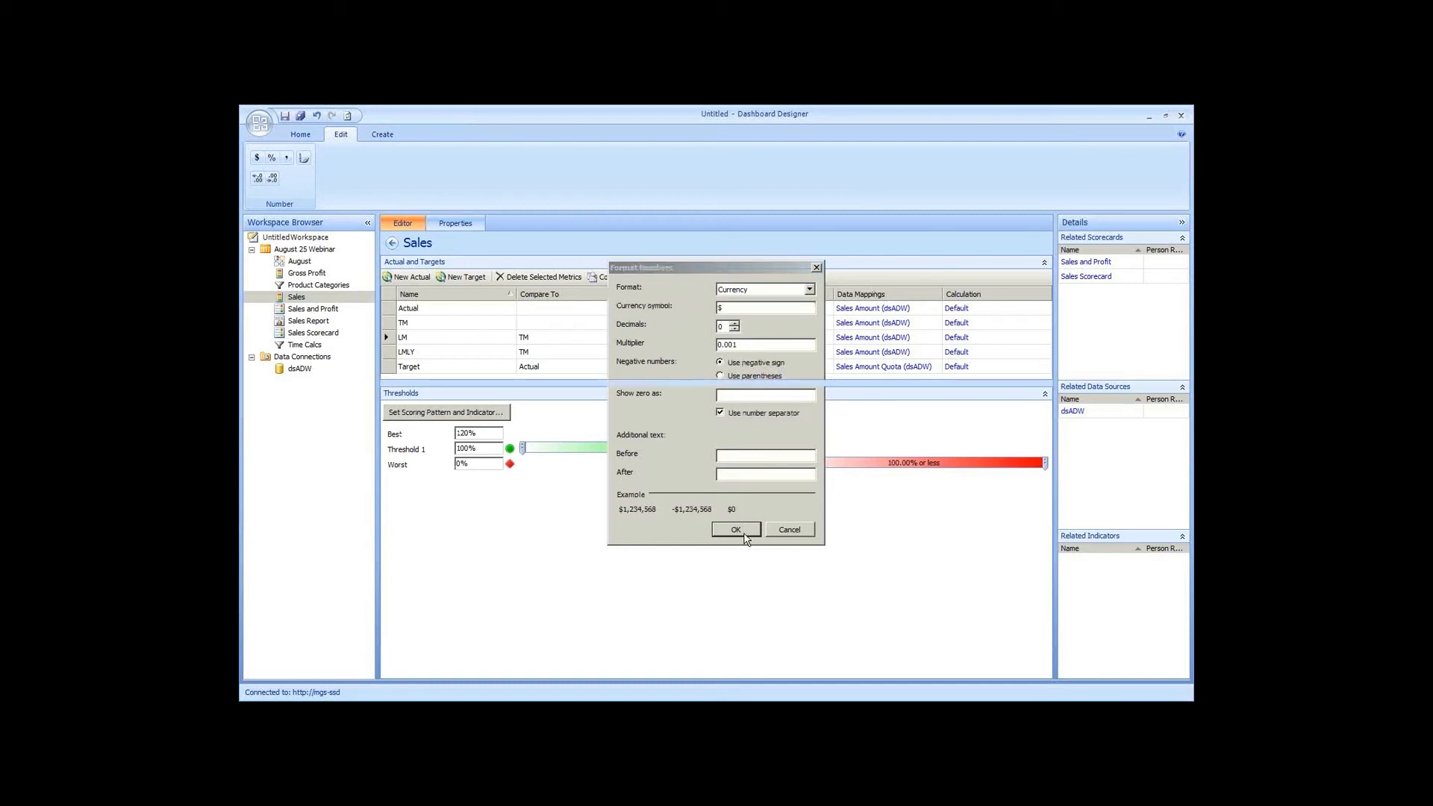
{"action": "left_click", "coordinate": [747, 534]}
Apply the currency format with a 0.001 multiplier to the Sales KPI's LMLY metric
{"action": "left_click", "coordinate": [653, 352]}
{"action": "left_click", "coordinate": [746, 289]}
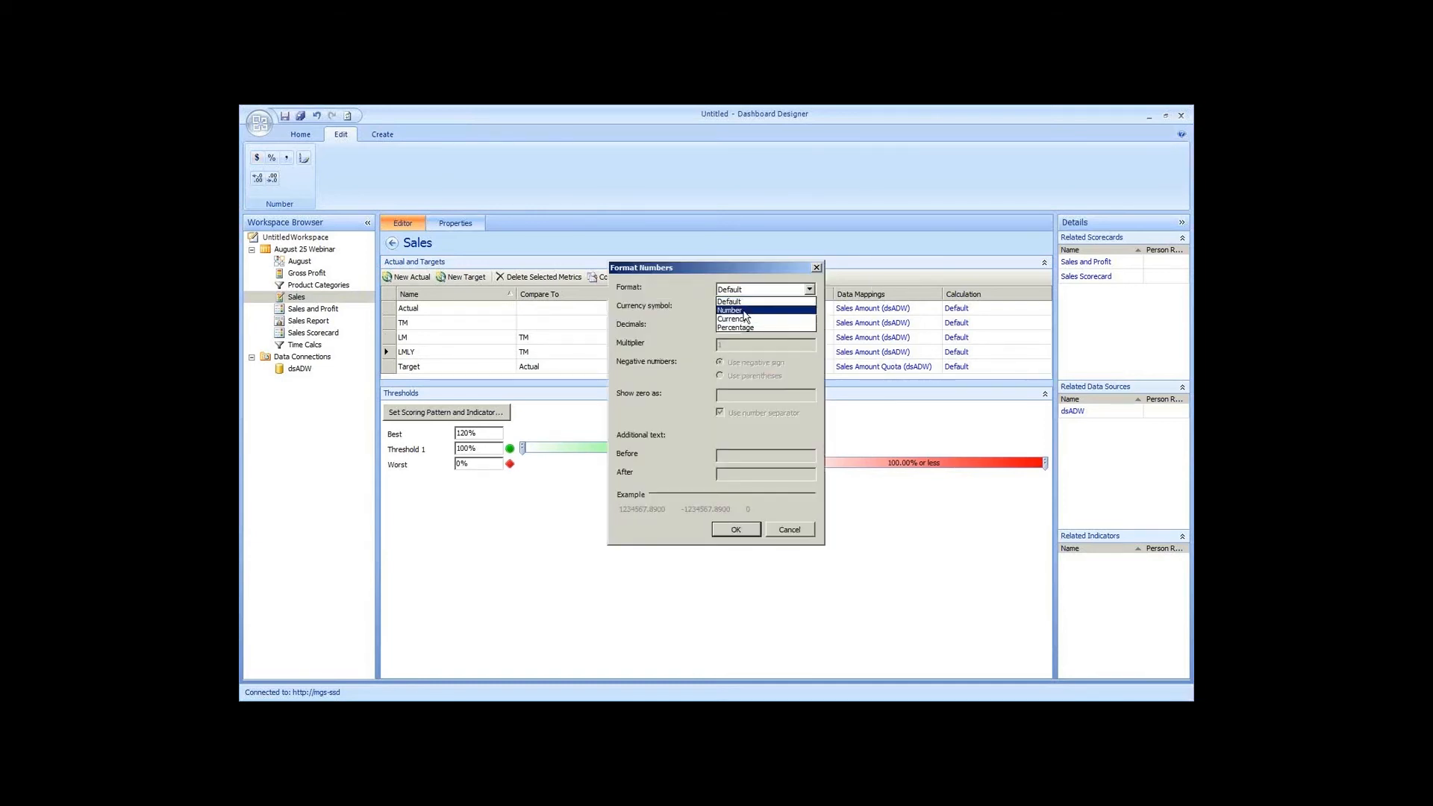
{"action": "left_click", "coordinate": [739, 319]}
{"action": "left_click", "coordinate": [738, 531]}
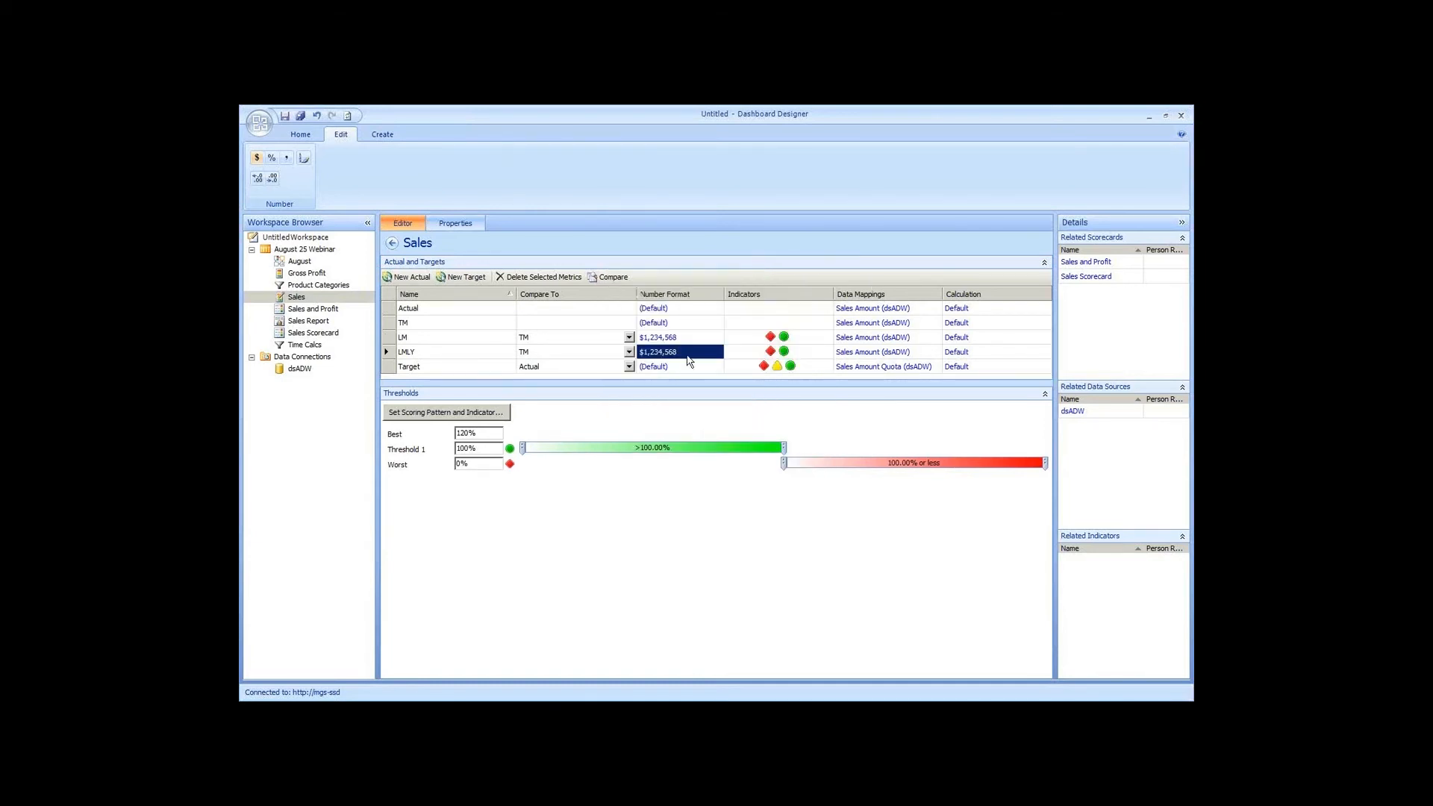
Format the Sales KPI's Target metric as $ currency with 0 decimals and save the KPI
{"action": "left_click", "coordinate": [650, 366]}
{"action": "left_click", "coordinate": [745, 291]}
{"action": "left_click", "coordinate": [738, 318]}
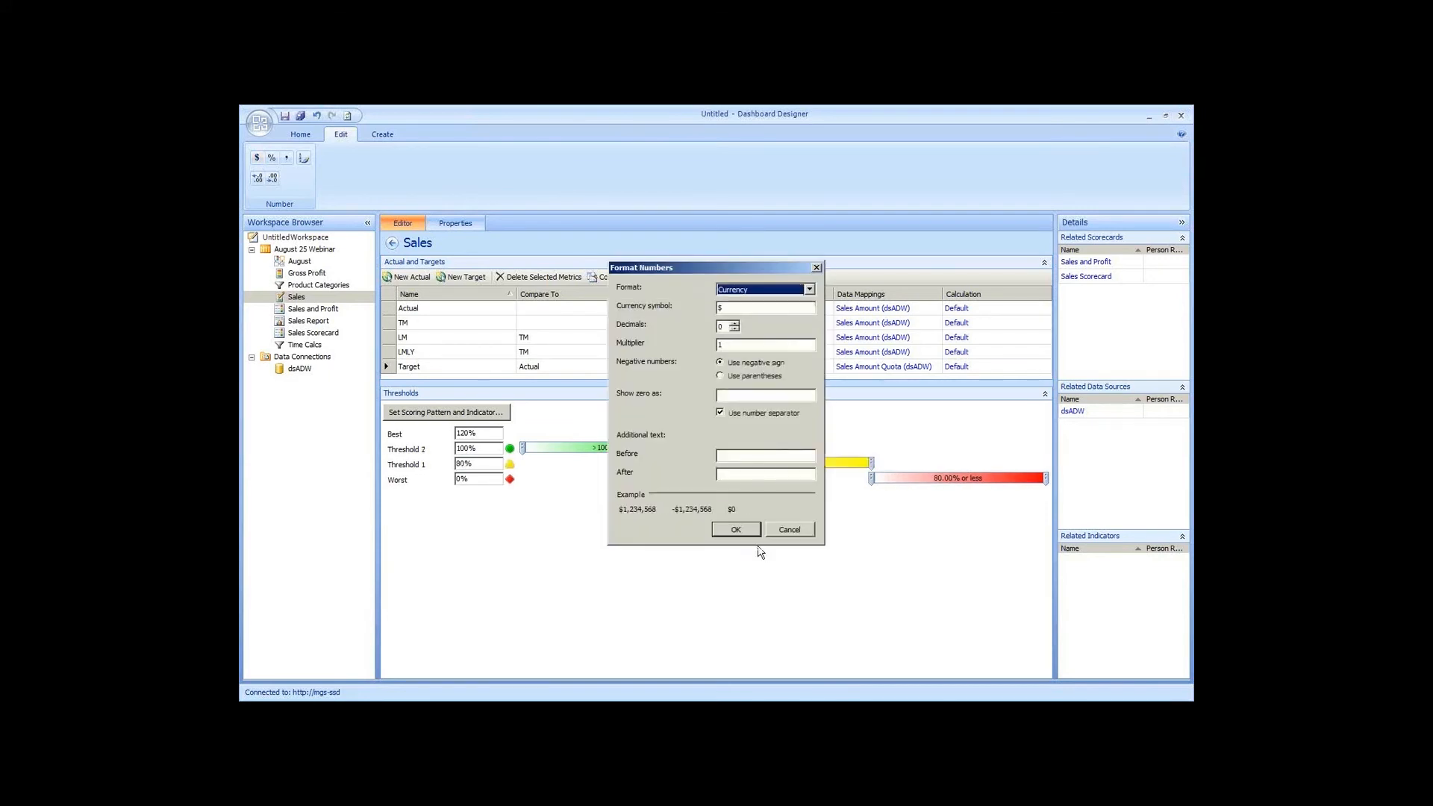
{"action": "left_click", "coordinate": [741, 344]}
{"action": "left_click", "coordinate": [736, 527]}
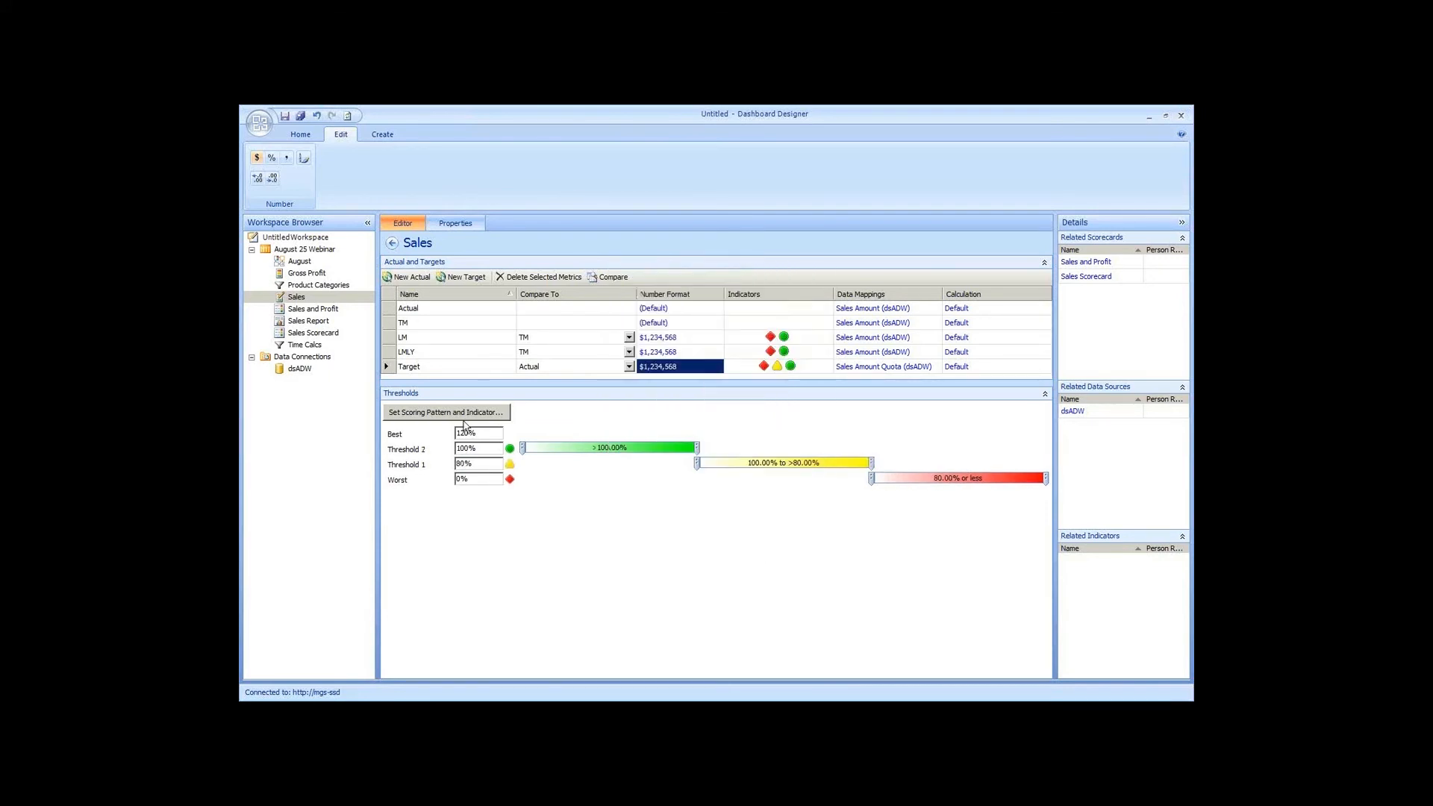
{"action": "right_click", "coordinate": [320, 296]}
{"action": "left_click", "coordinate": [370, 387]}
Format the Gross Profit KPI's TM metric as $ currency with 0 decimals and a 0.001 multiplier
{"action": "left_click", "coordinate": [319, 275]}
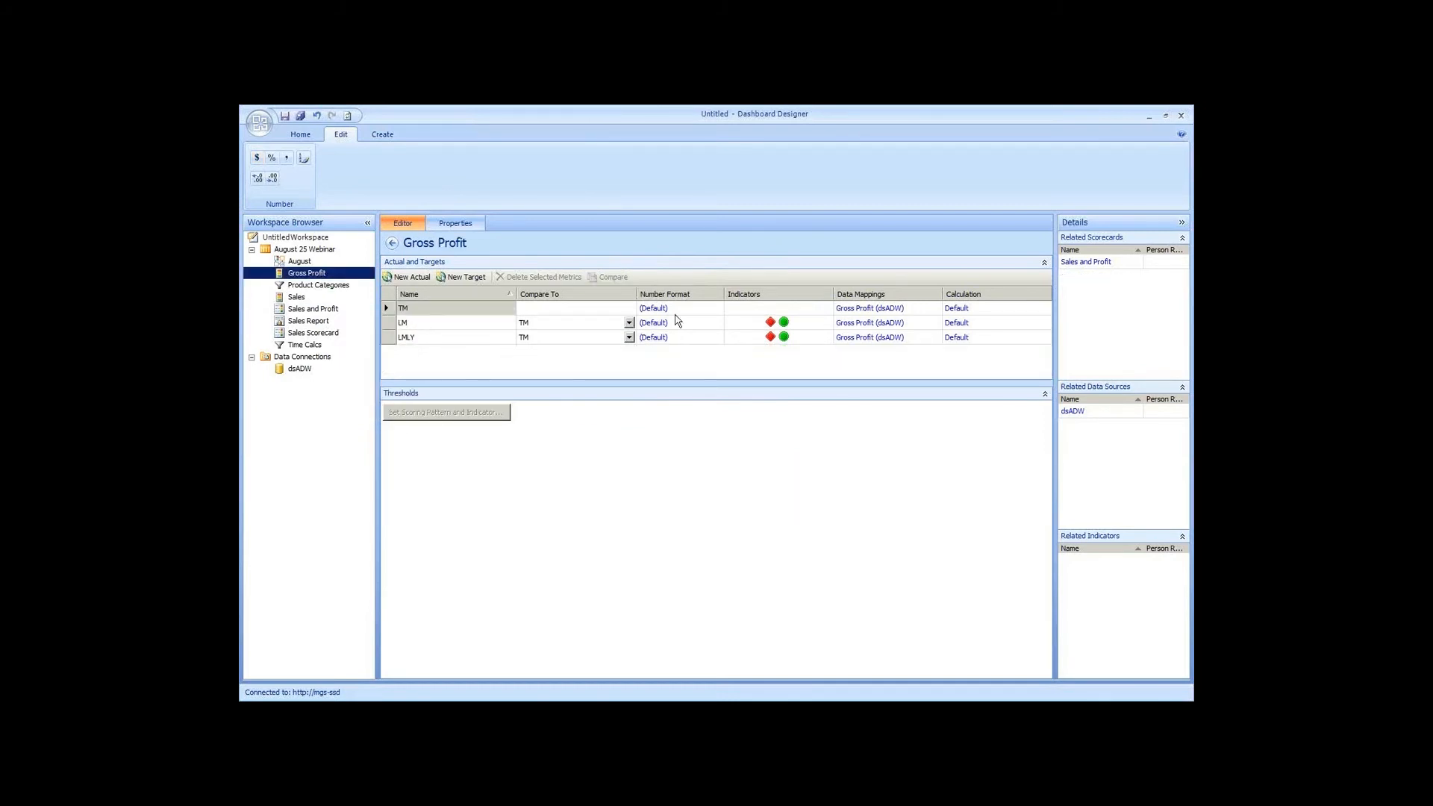
{"action": "left_click", "coordinate": [655, 309]}
{"action": "left_click", "coordinate": [809, 290]}
{"action": "left_click", "coordinate": [742, 319]}
{"action": "double_click", "coordinate": [730, 344]}
{"action": "type", "text": "0.001"}
{"action": "left_click", "coordinate": [737, 532]}
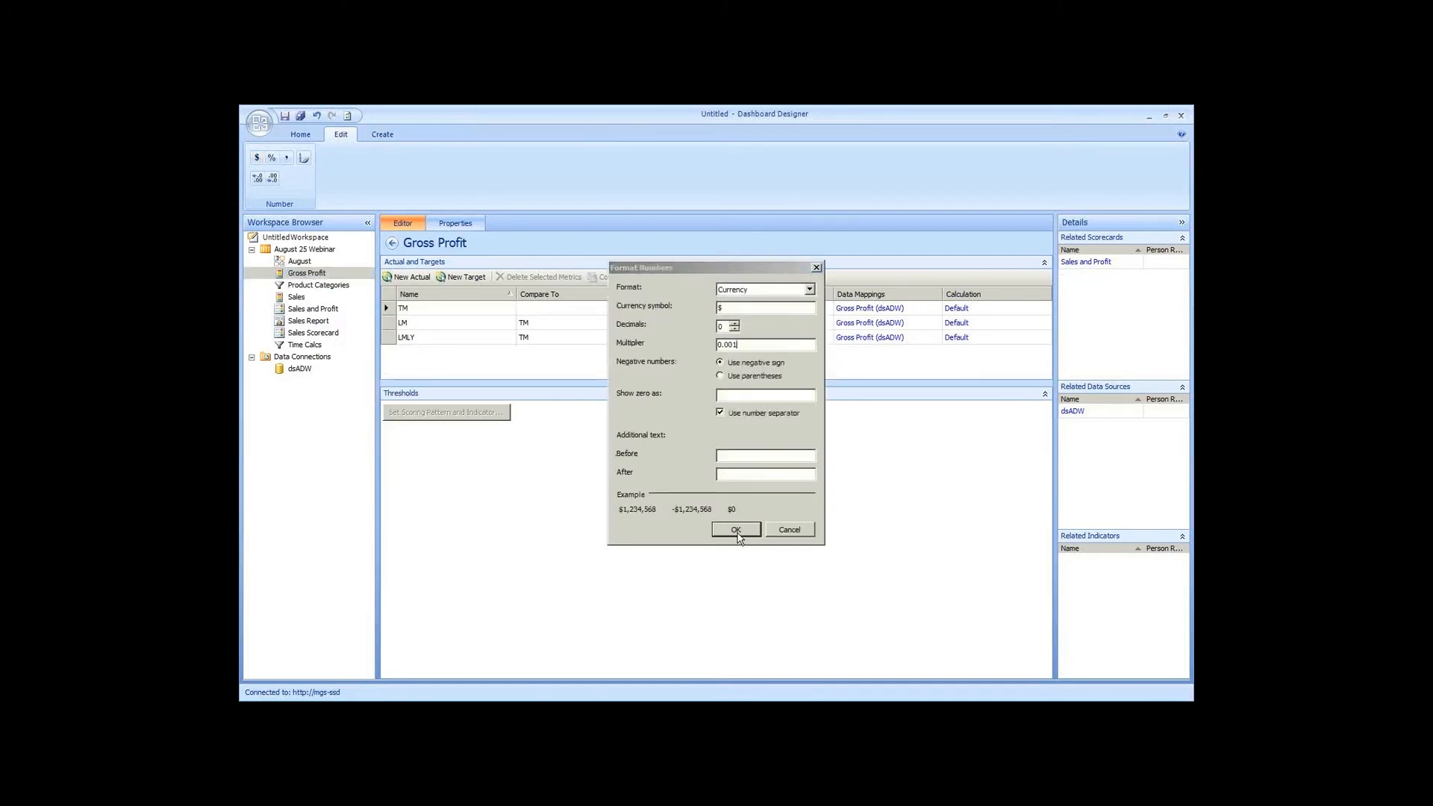
Format the Gross Profit KPI's LM metric as currency with a 0.001 multiplier
{"action": "left_click", "coordinate": [654, 322]}
{"action": "left_click", "coordinate": [809, 289]}
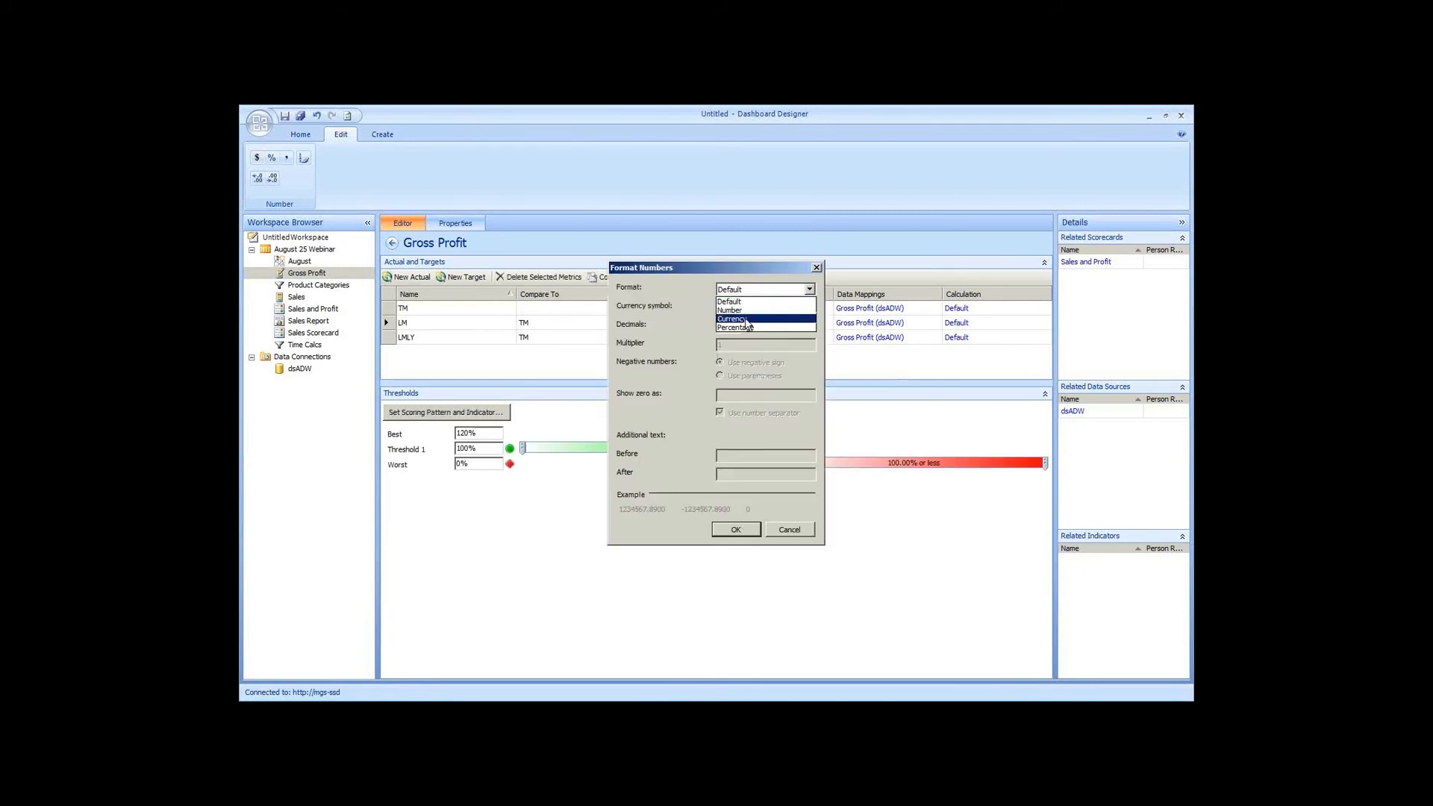
{"action": "left_click", "coordinate": [742, 319]}
{"action": "double_click", "coordinate": [740, 344]}
{"action": "type", "text": "0.001"}
{"action": "left_click", "coordinate": [736, 529]}
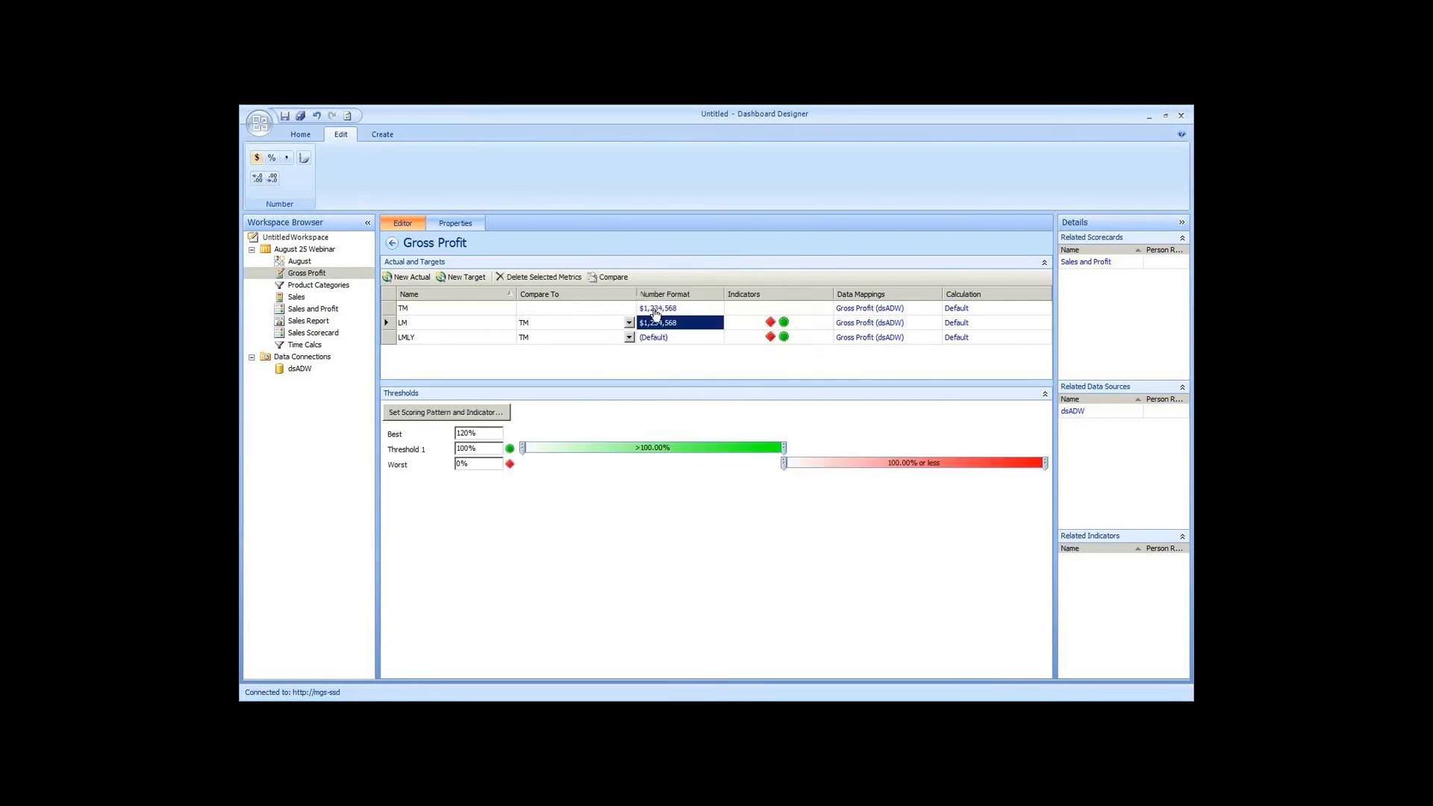
Format the Gross Profit KPI's LMLY metric as $ currency with 0 decimals and a 0.001 multiplier
{"action": "left_click", "coordinate": [654, 337]}
{"action": "left_click", "coordinate": [809, 290]}
{"action": "left_click", "coordinate": [741, 319]}
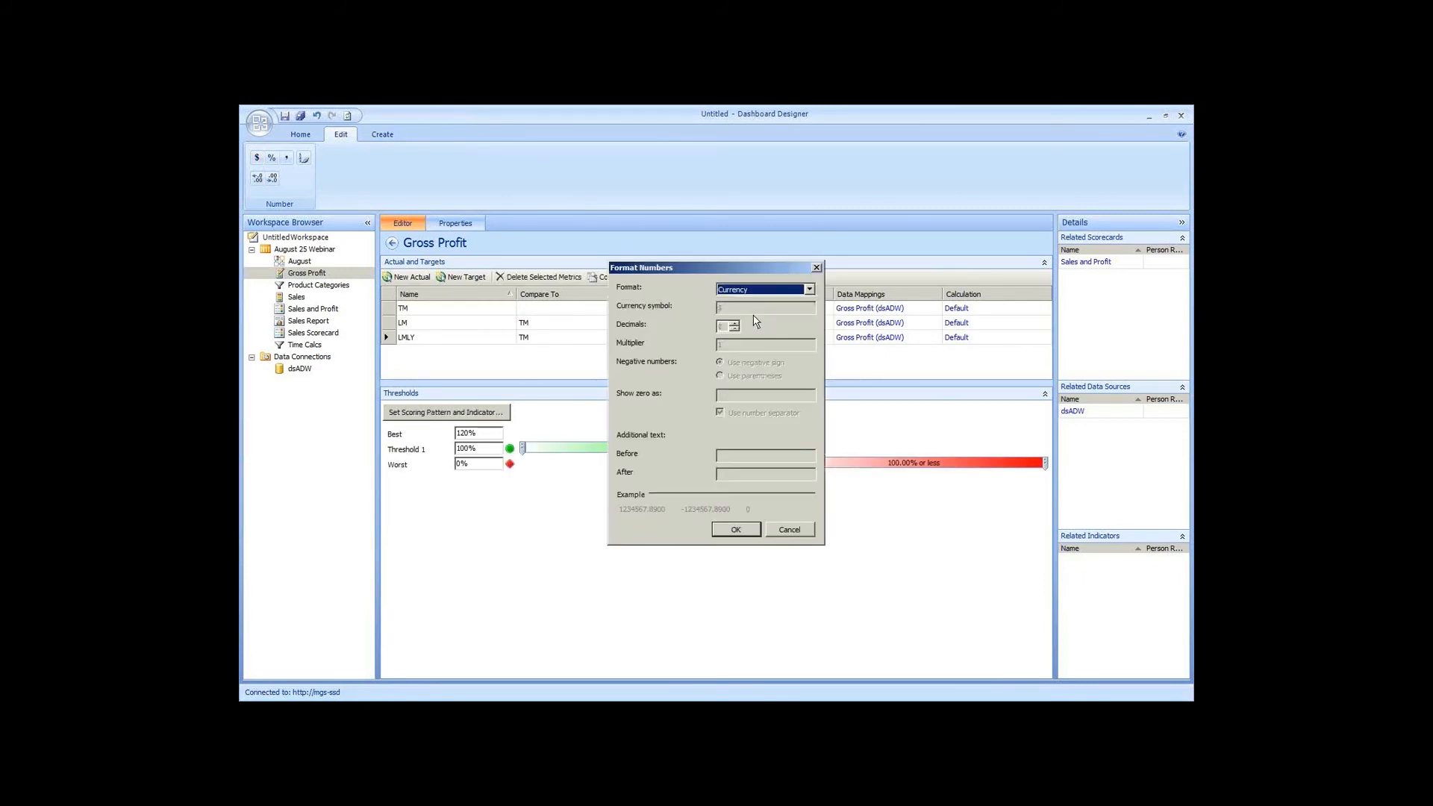
{"action": "double_click", "coordinate": [750, 344]}
{"action": "type", "text": "0.001"}
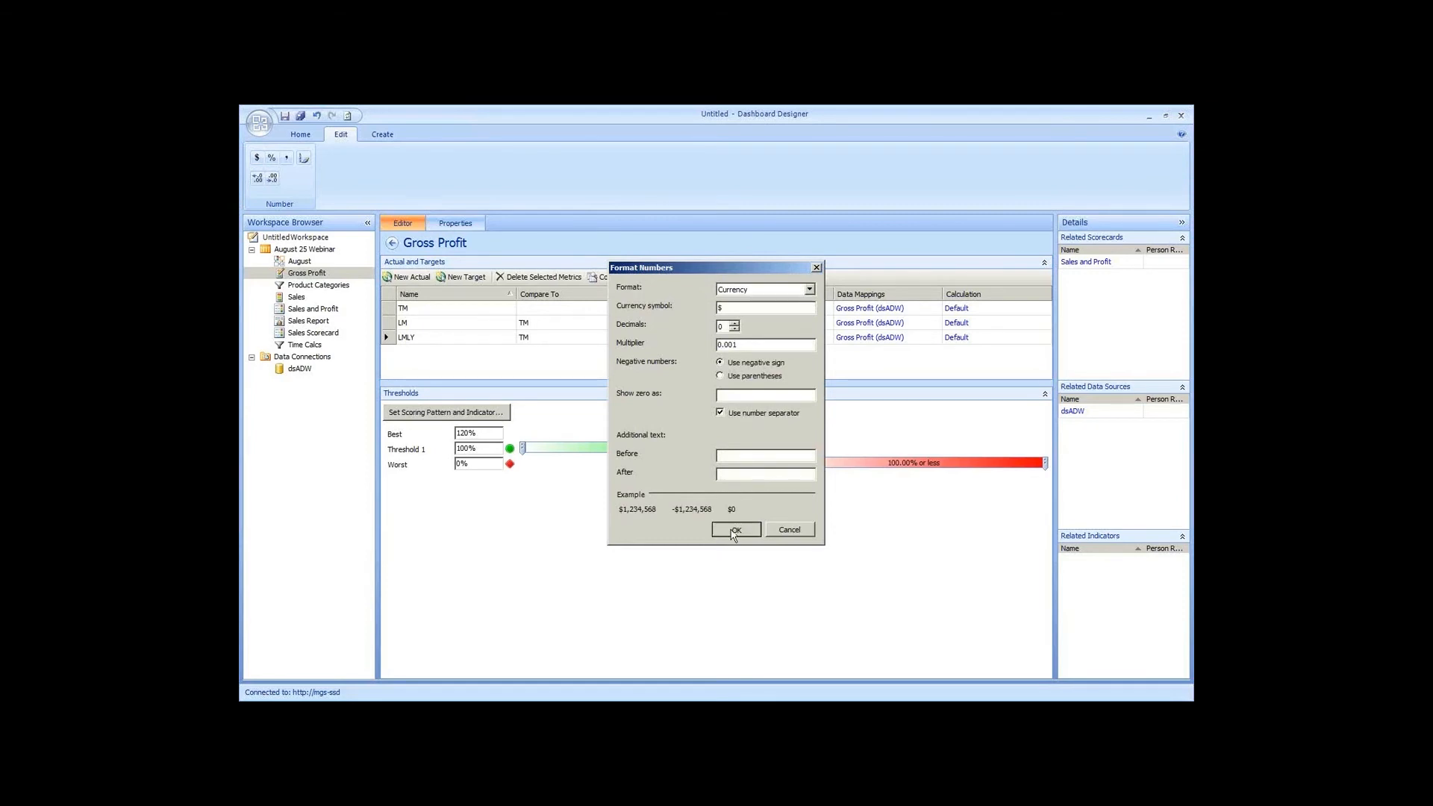
{"action": "left_click", "coordinate": [736, 529]}
Save the Gross Profit KPI and reopen the Sales and Profit scorecard to review its number formats
{"action": "right_click", "coordinate": [317, 275]}
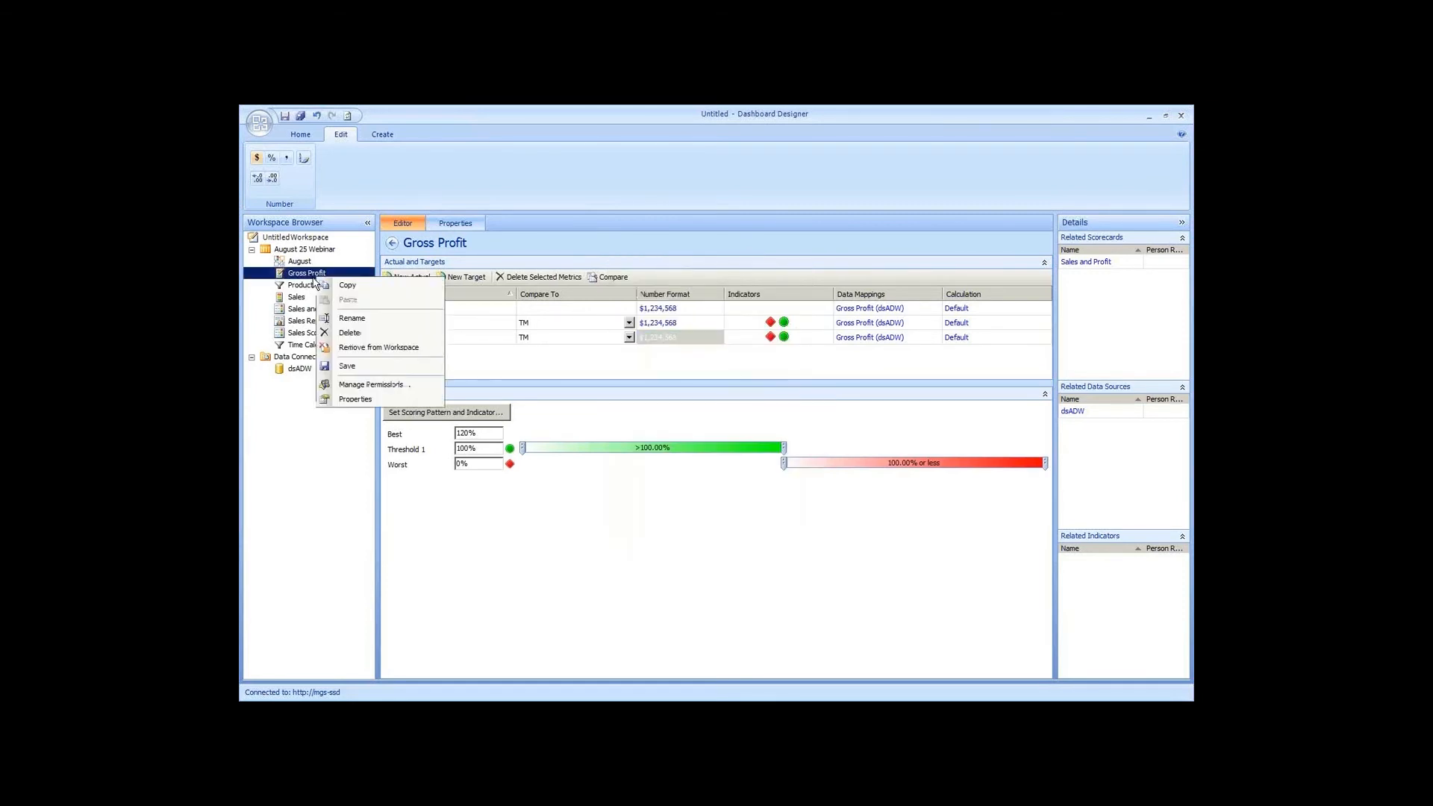
{"action": "left_click", "coordinate": [321, 336]}
{"action": "left_click", "coordinate": [320, 309]}
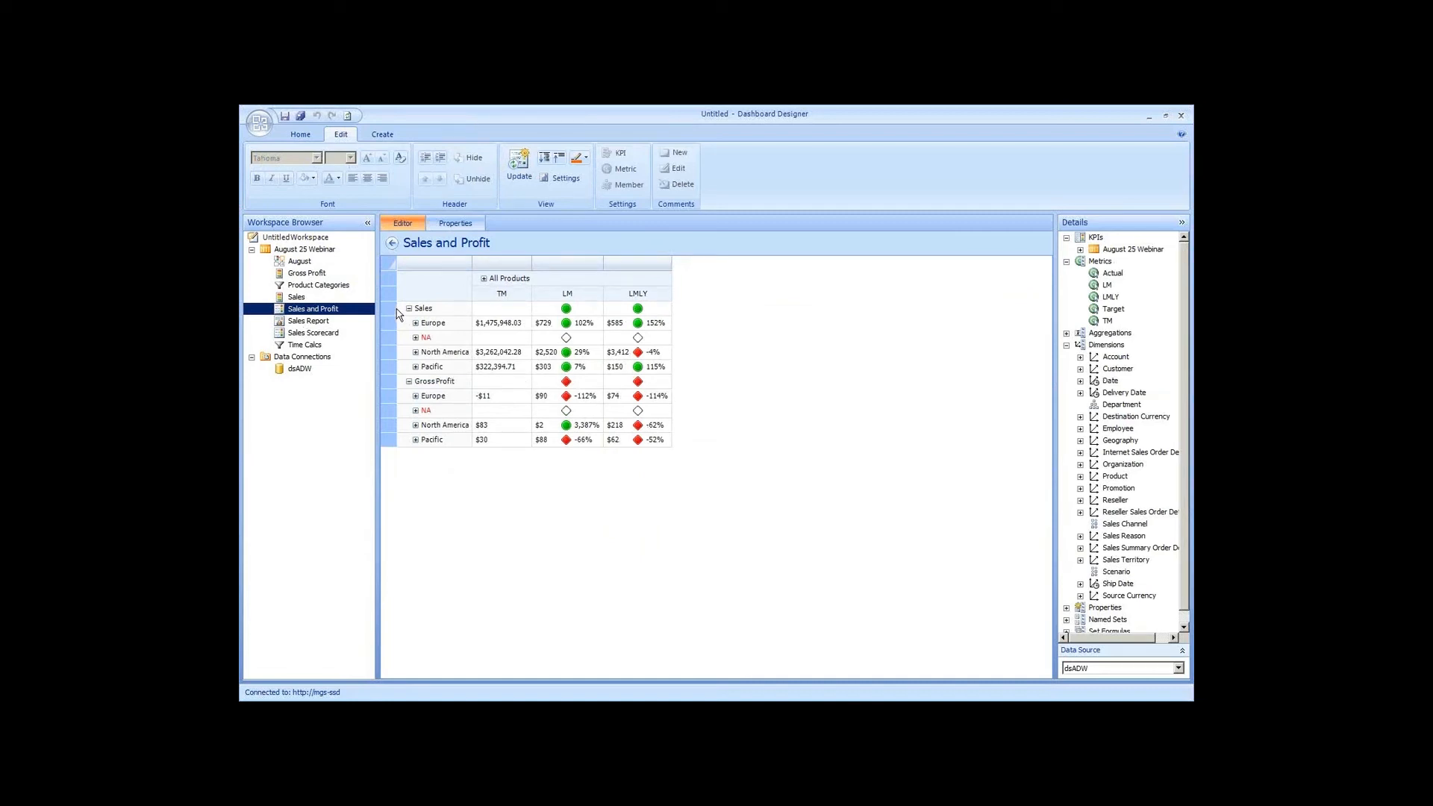
{"action": "right_click", "coordinate": [353, 313]}
Add a page to the August dashboard using the 1 Zone template and name it "Sales and Profits"
{"action": "left_click", "coordinate": [312, 266]}
{"action": "left_click", "coordinate": [312, 267]}
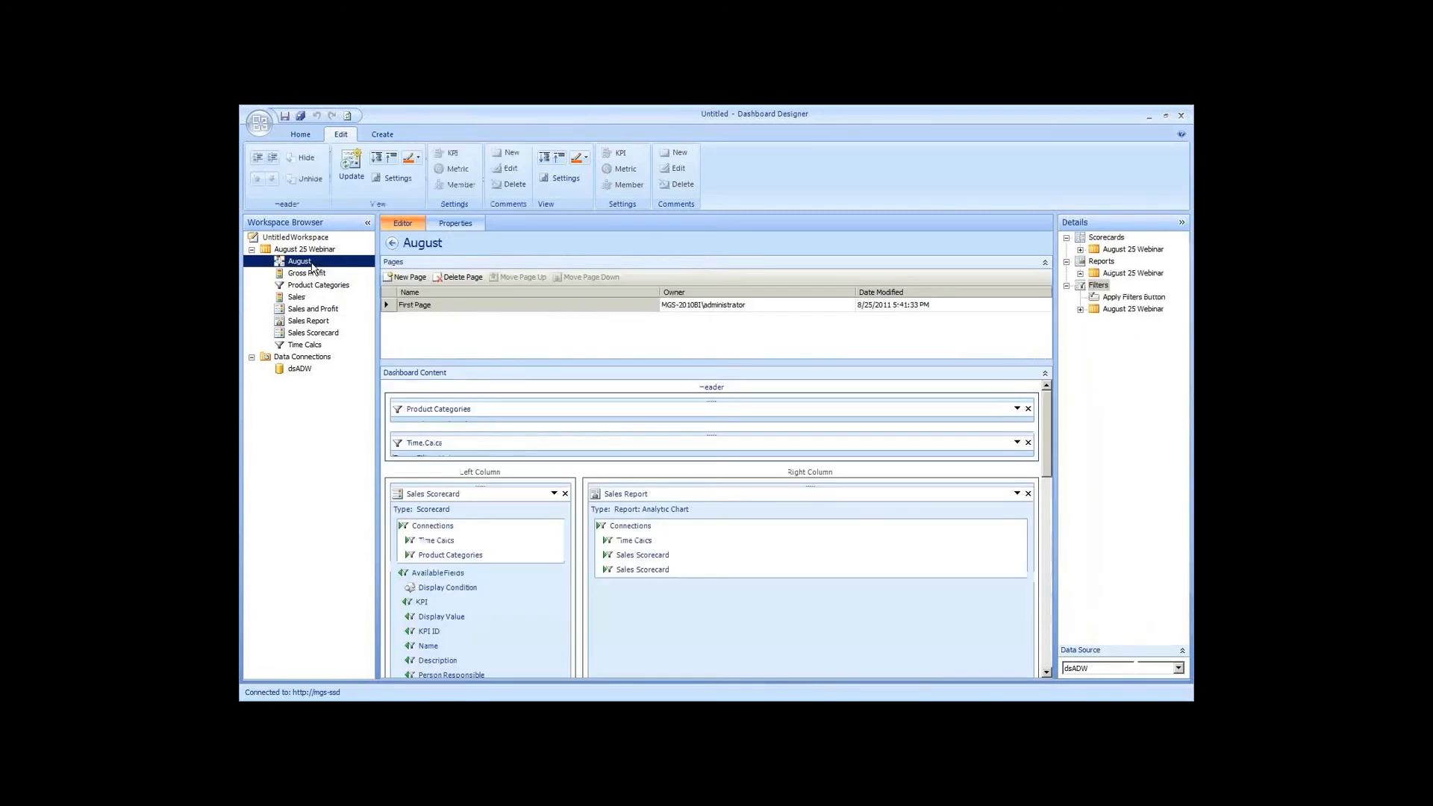
{"action": "left_click", "coordinate": [404, 281]}
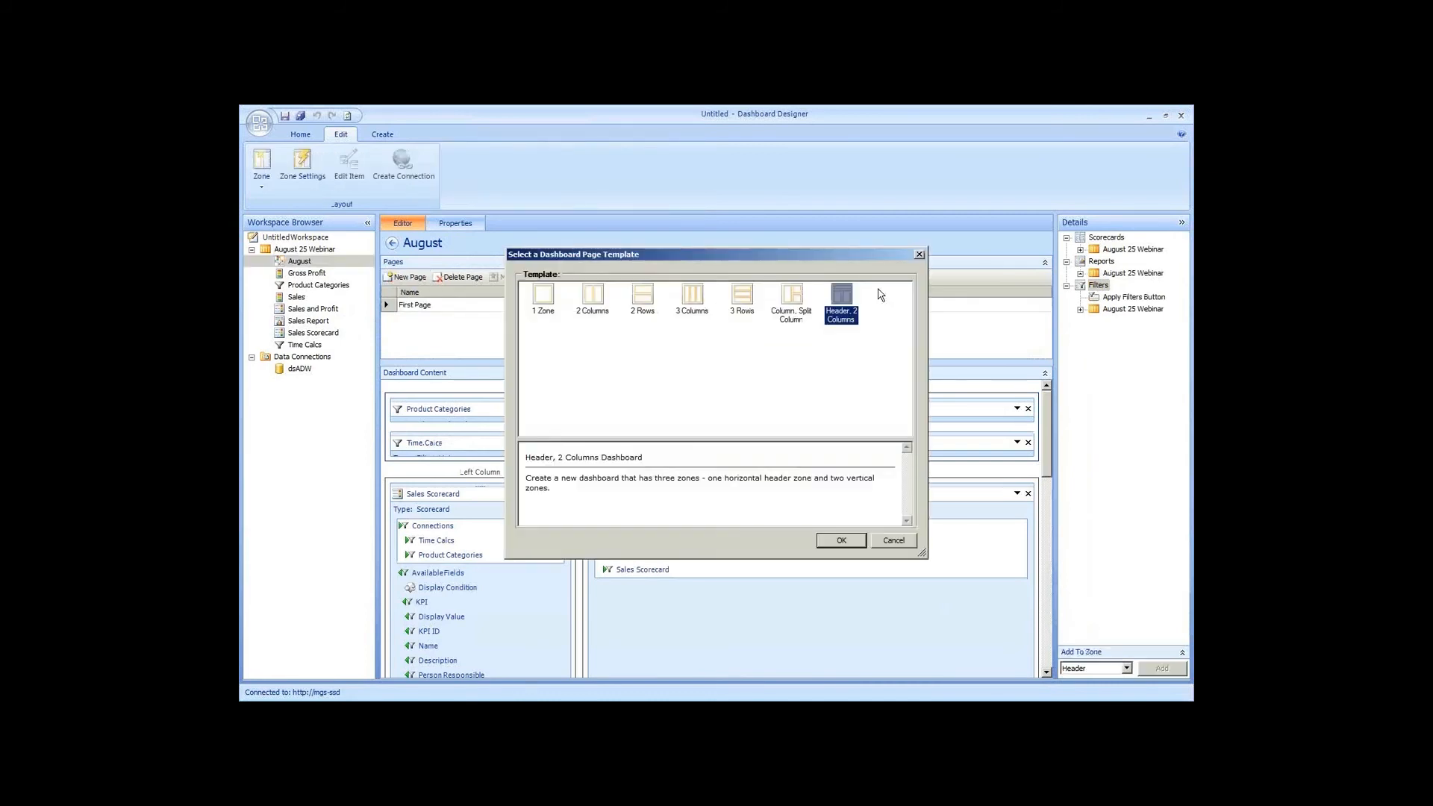
{"action": "left_click", "coordinate": [546, 313]}
{"action": "double_click", "coordinate": [546, 314]}
{"action": "type", "text": "Sales and Profits"}
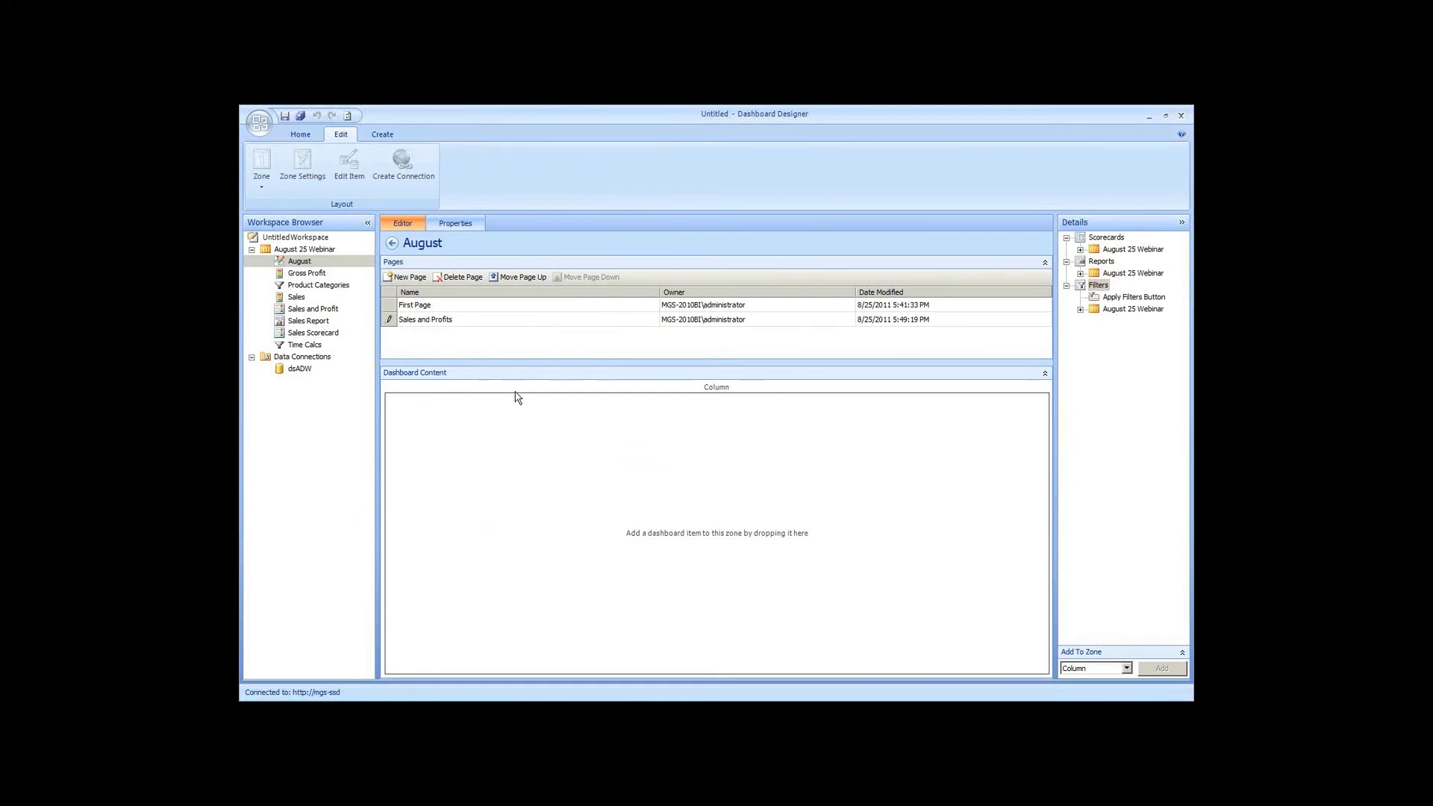
{"action": "key", "text": "Return"}
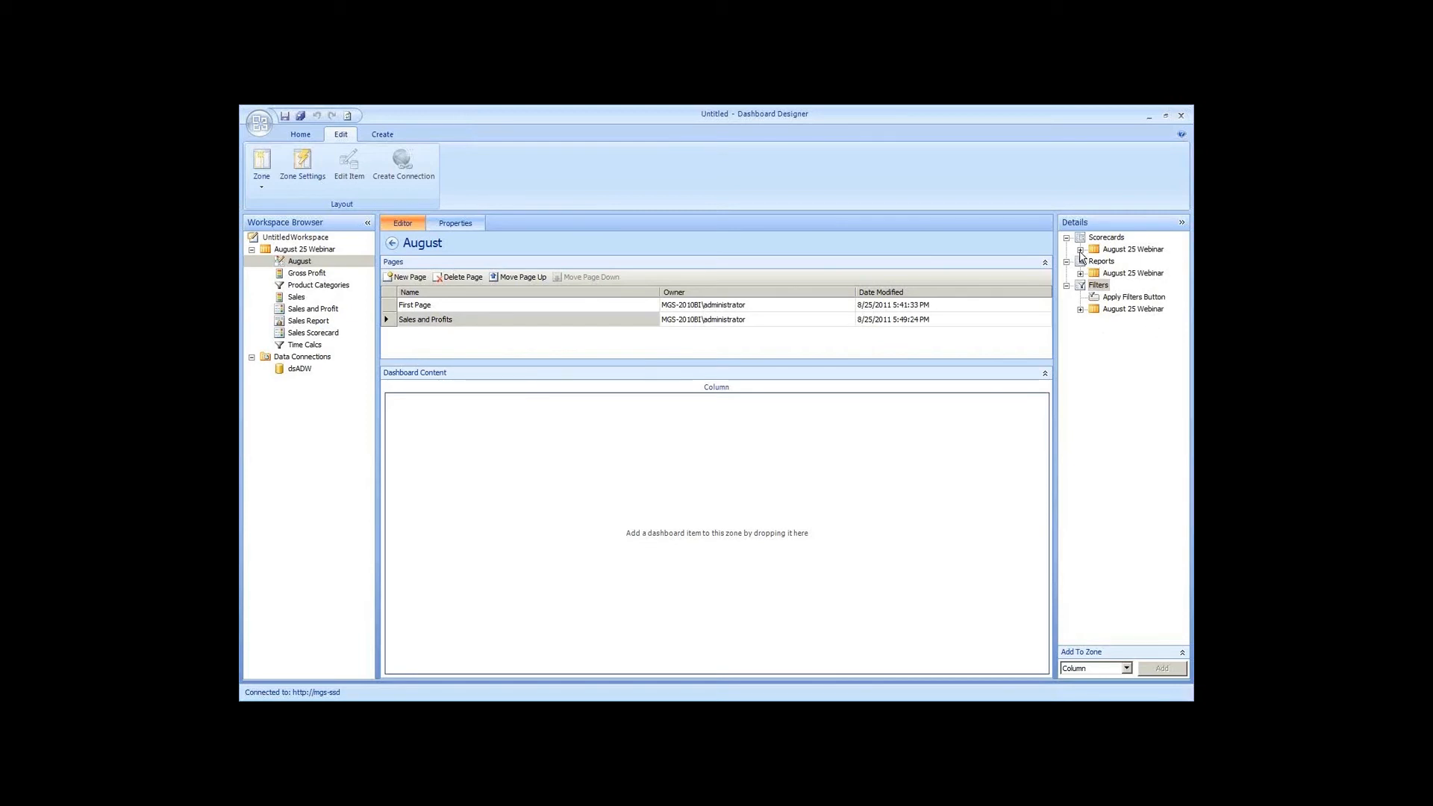
Add the Sales and Profit scorecard to the Column zone of the Sales and Profits page
{"action": "left_click", "coordinate": [1079, 249]}
{"action": "left_click", "coordinate": [1142, 273]}
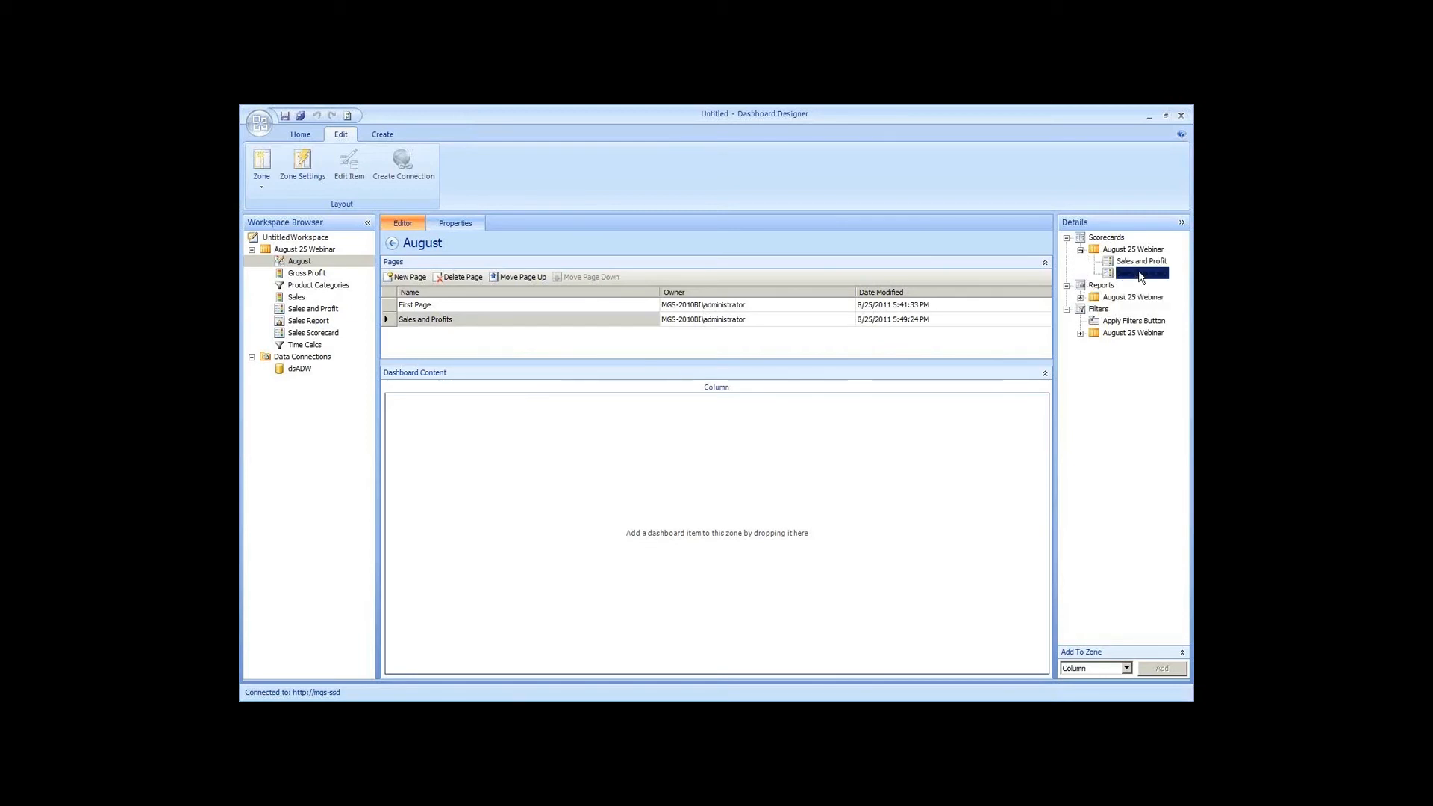
{"action": "left_click_drag", "start_coordinate": [1150, 265], "coordinate": [593, 432]}
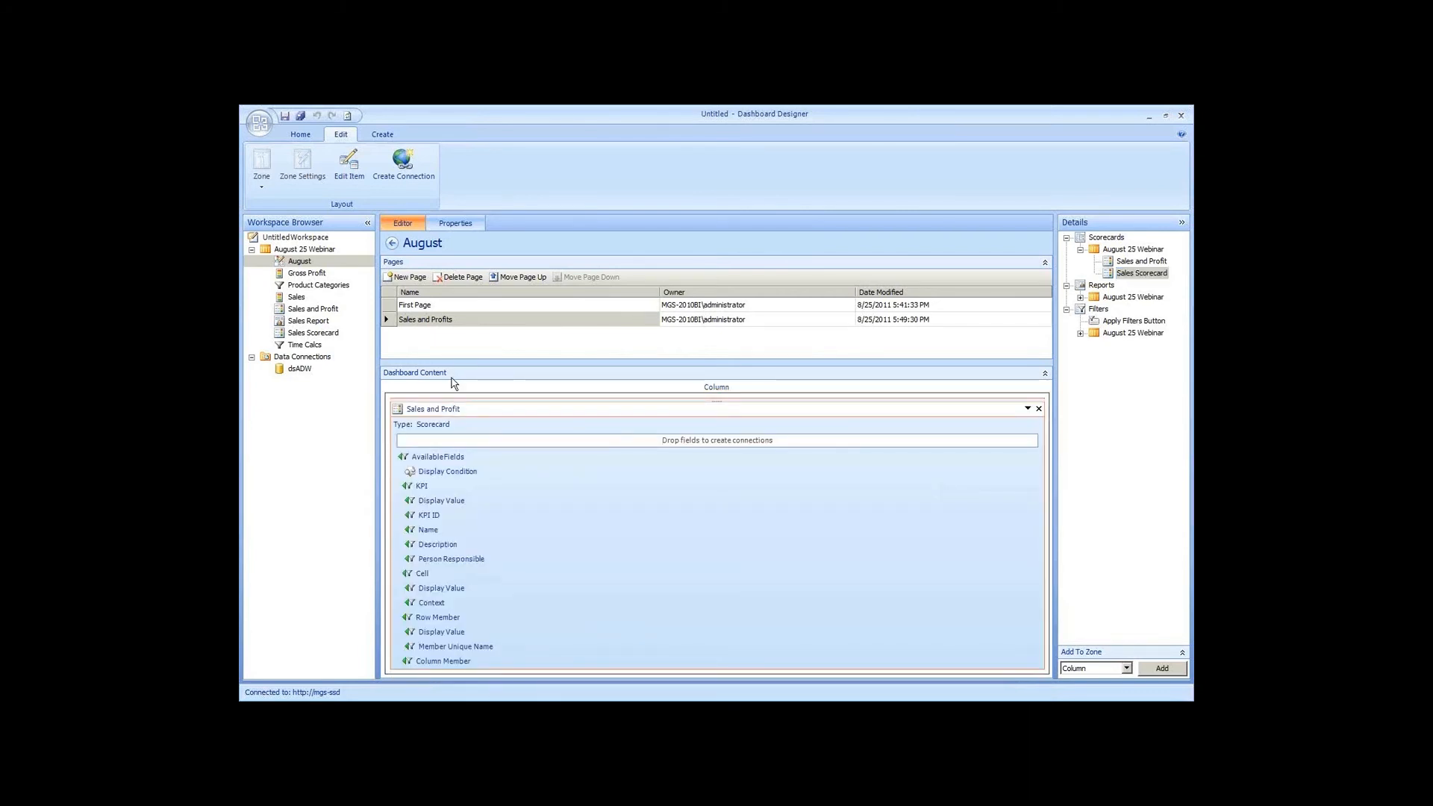
Include the page list for navigation in the August dashboard's deployment properties and deploy the dashboard to SharePoint
{"action": "left_click", "coordinate": [464, 227]}
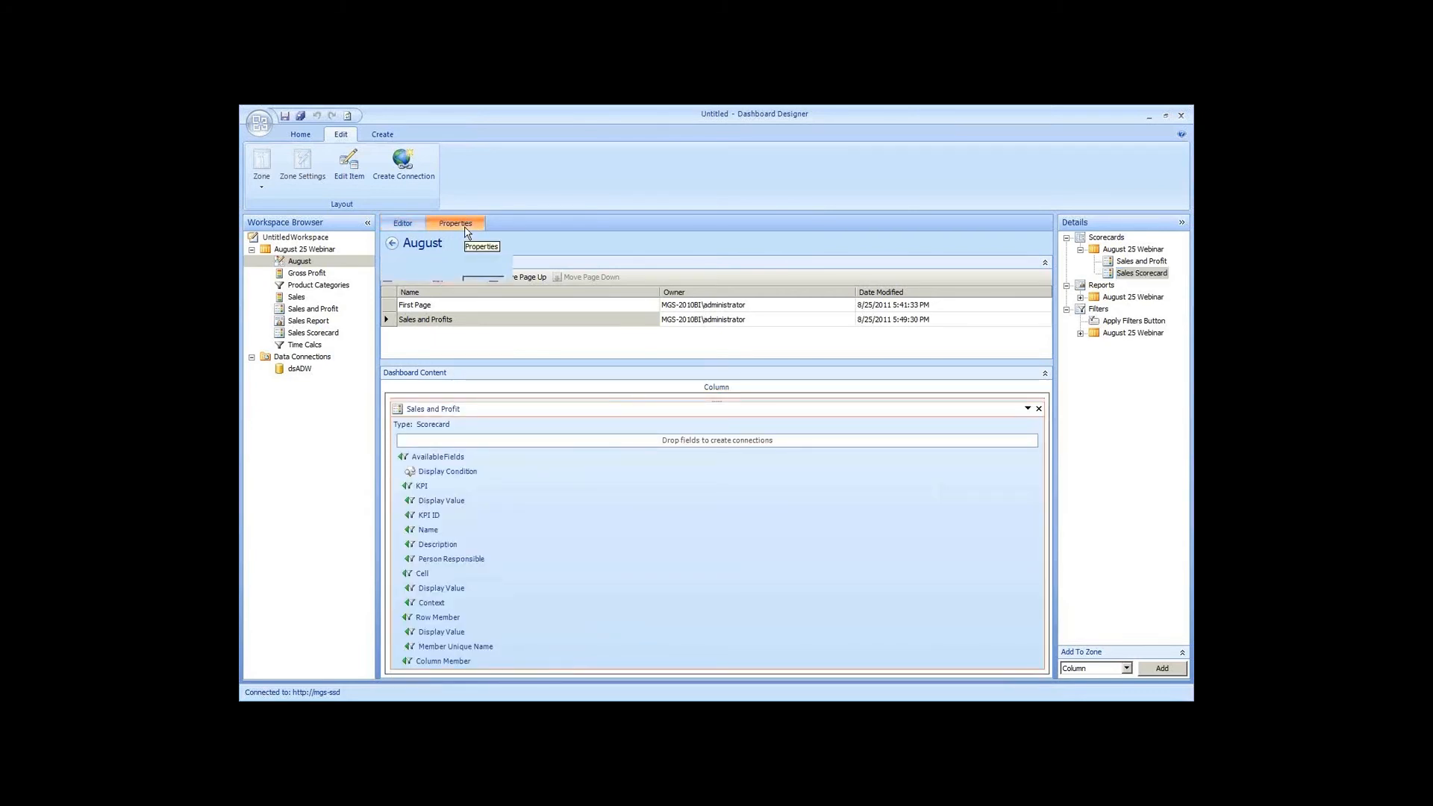
{"action": "left_click", "coordinate": [489, 445]}
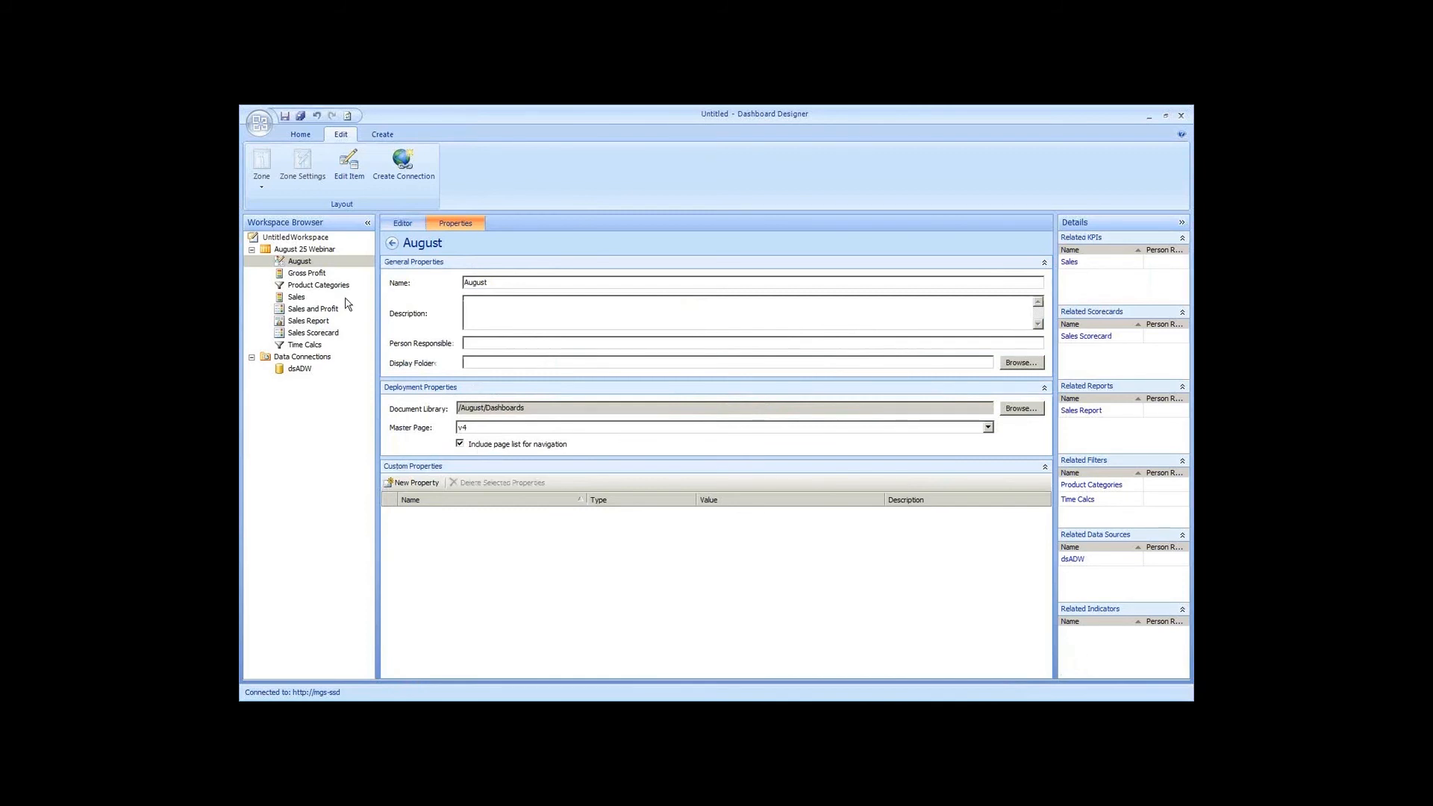
{"action": "right_click", "coordinate": [338, 269]}
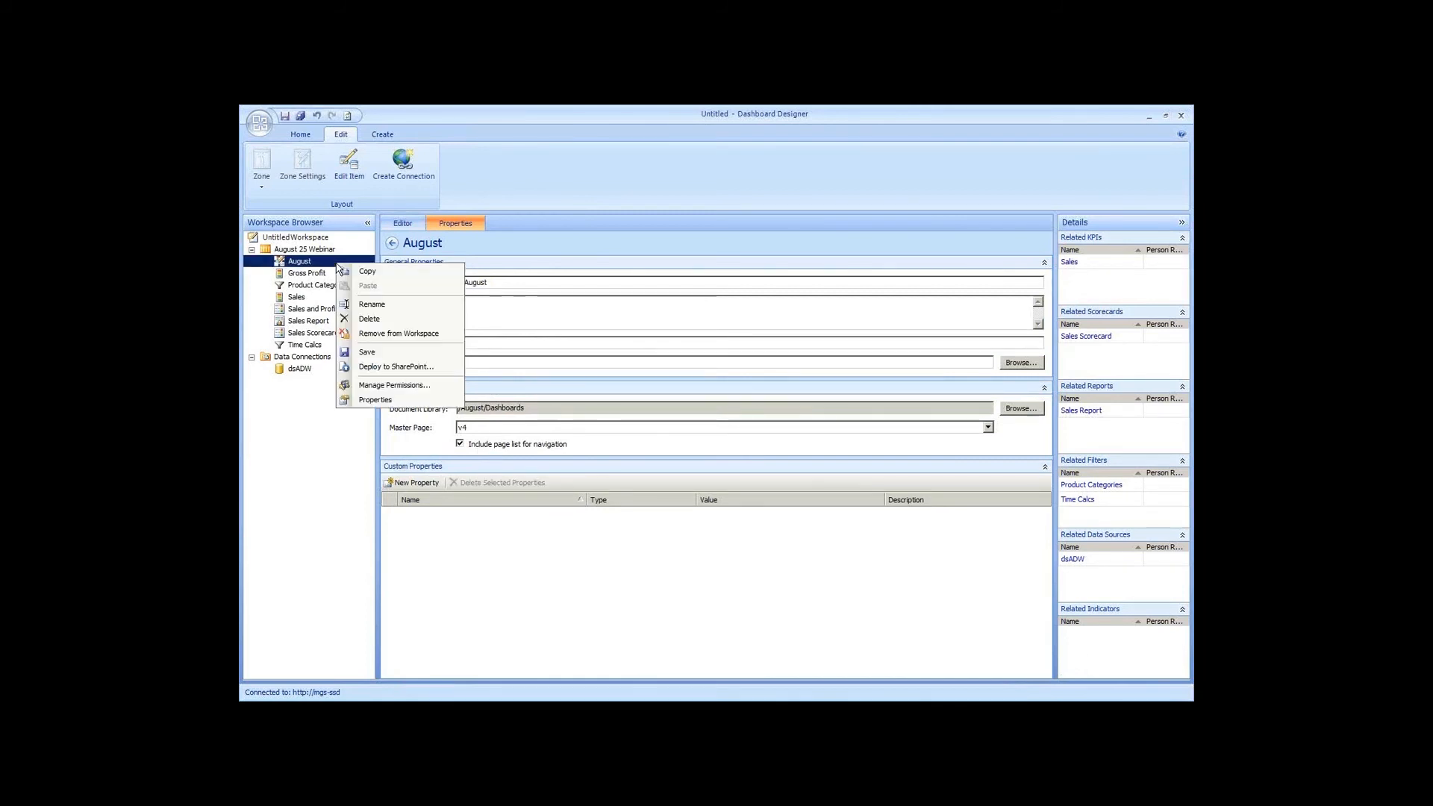
{"action": "left_click", "coordinate": [419, 366]}
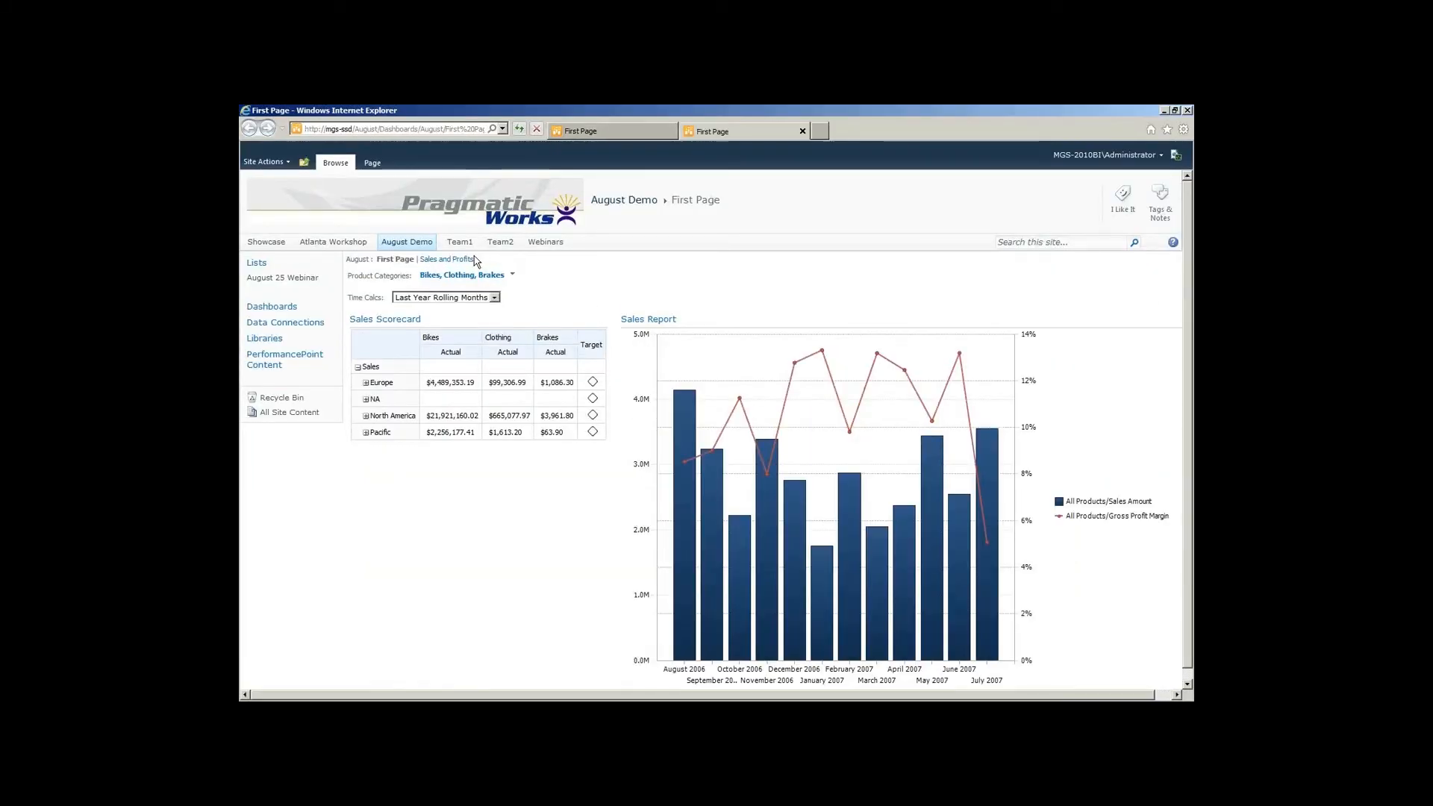
View the deployed dashboard's Sales and Profits page and expand Europe under Sales in the scorecard
{"action": "left_click", "coordinate": [468, 262]}
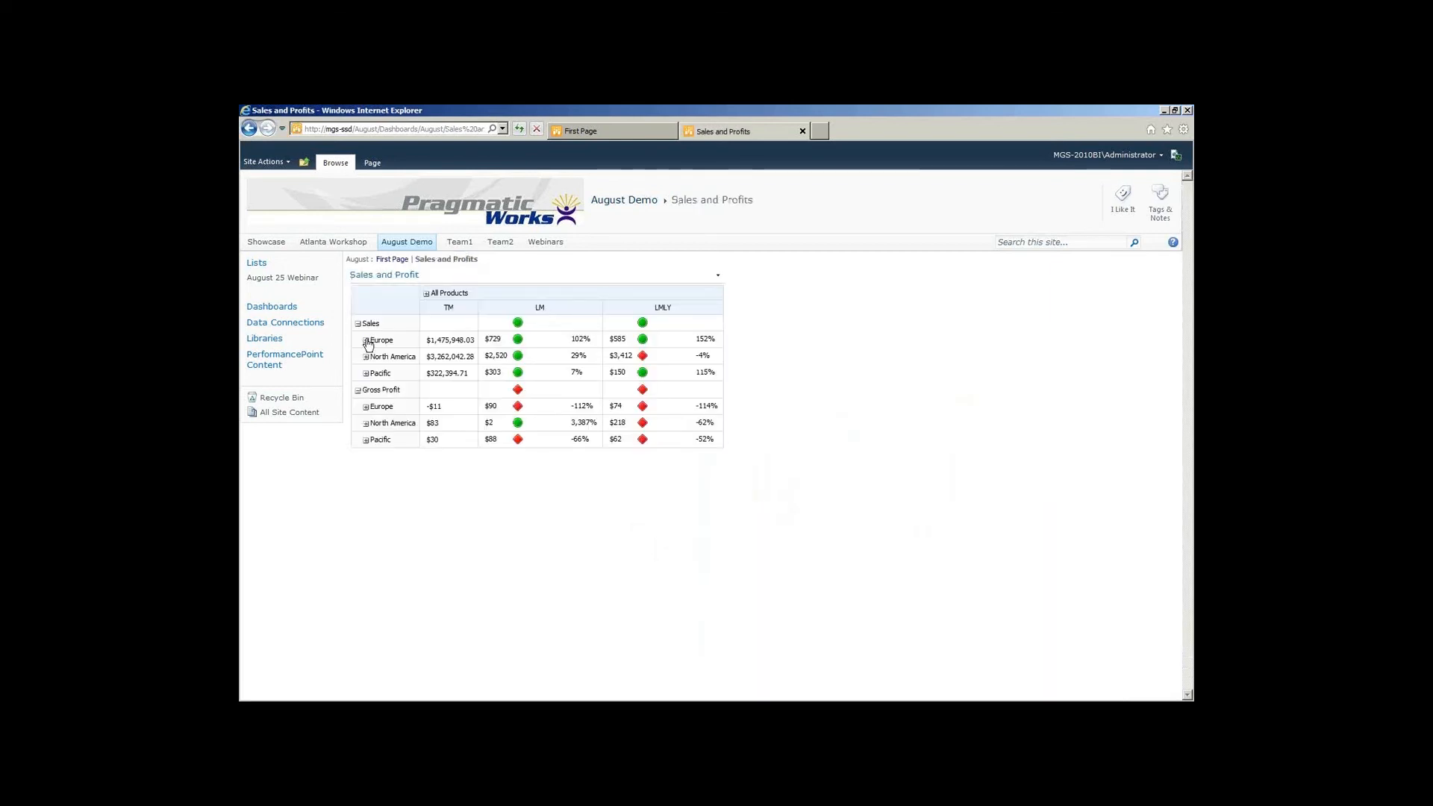
{"action": "left_click", "coordinate": [366, 340]}
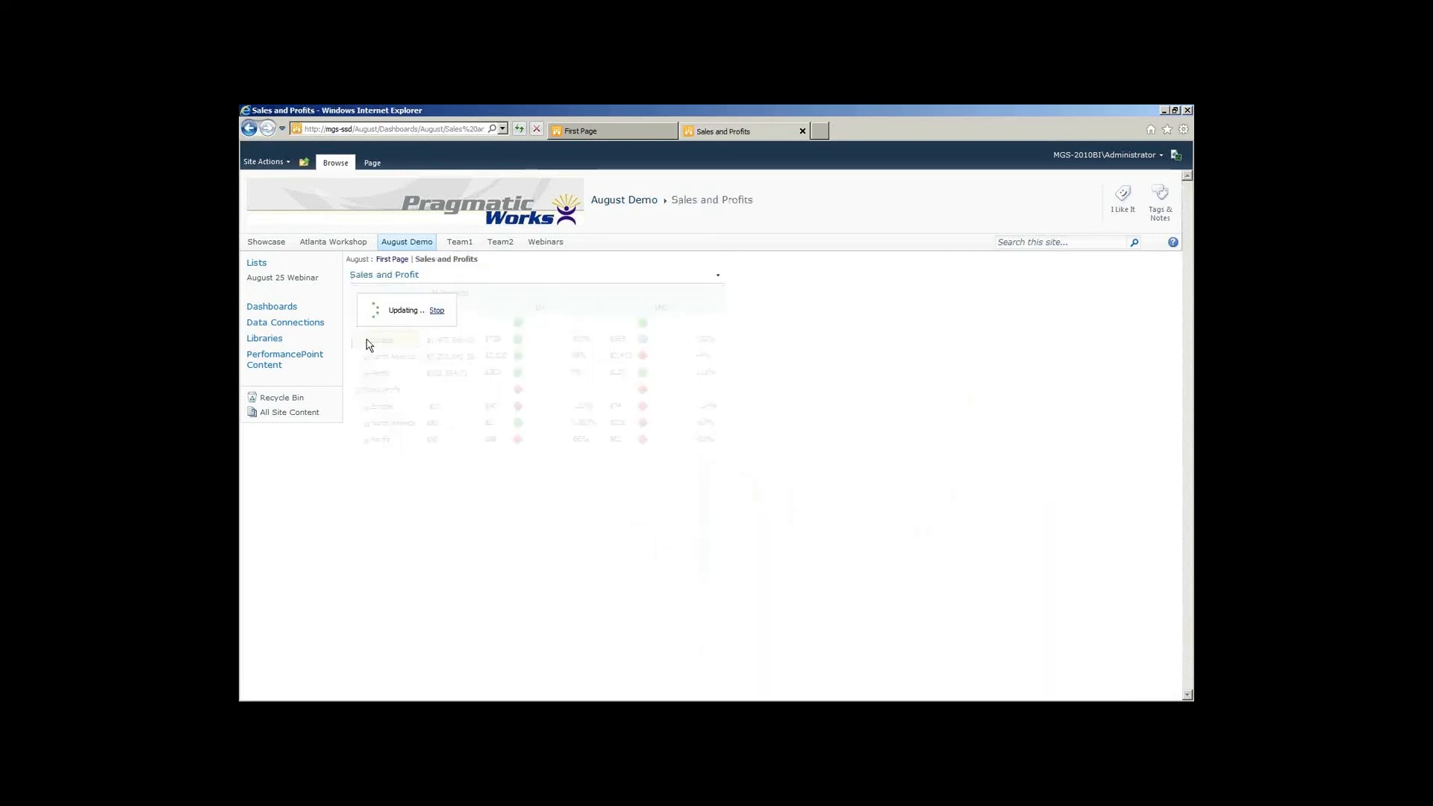
{"action": "left_click", "coordinate": [375, 359]}
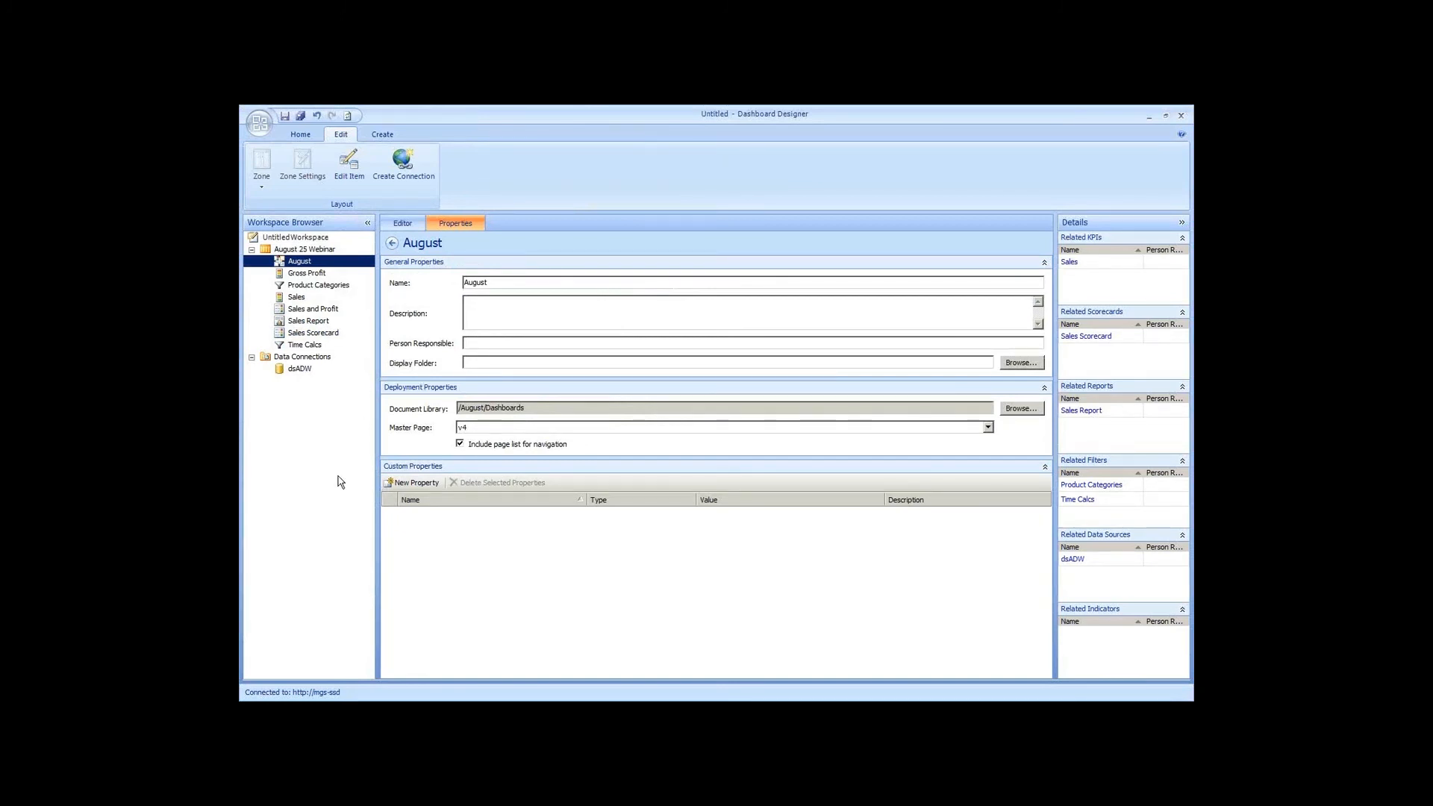
Save the workspace as AugustWebinar in the Documents library
{"action": "left_click", "coordinate": [257, 126]}
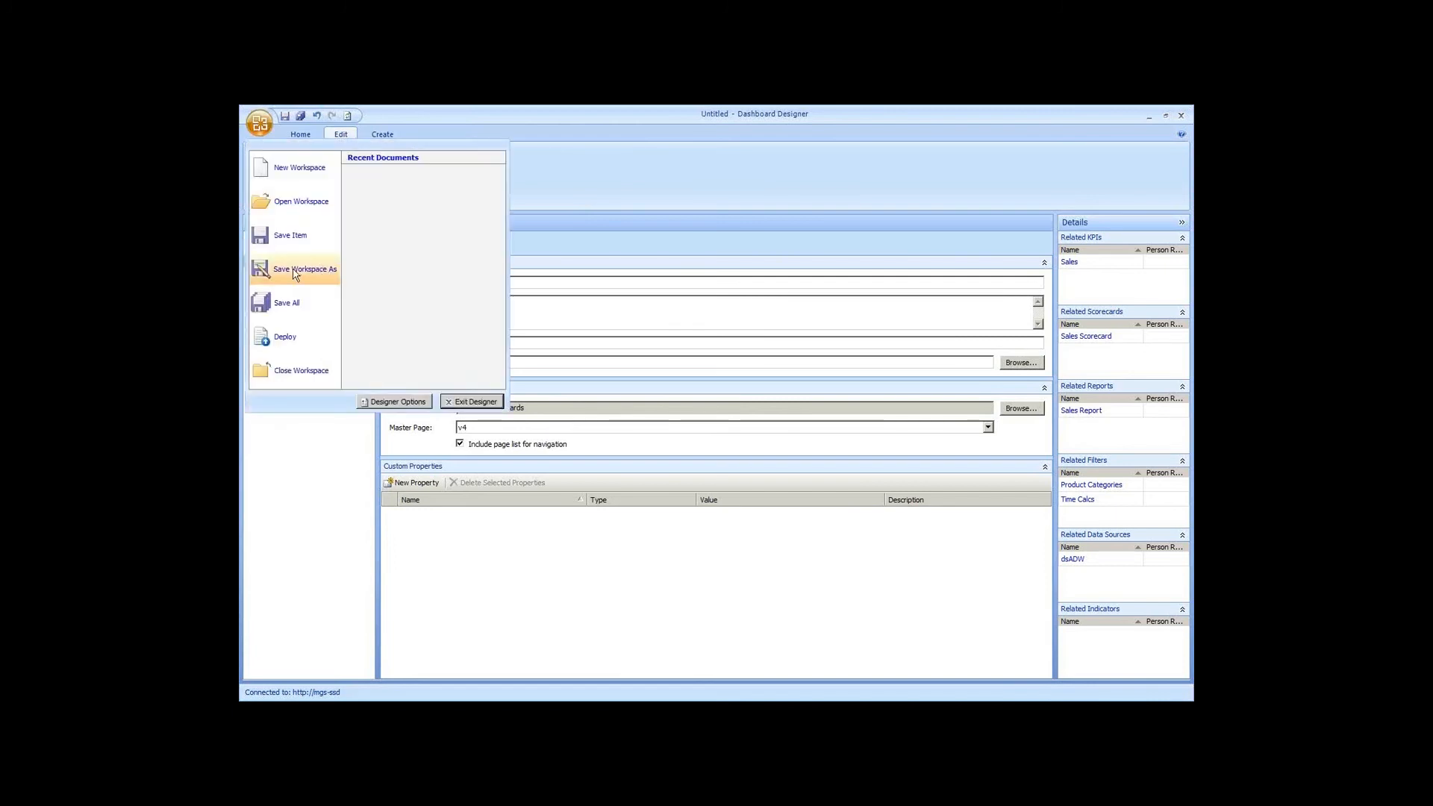
{"action": "left_click", "coordinate": [294, 272]}
{"action": "type", "text": "AugustSD"}
{"action": "key", "text": "BackSpace"}
{"action": "key", "text": "BackSpace"}
{"action": "type", "text": "W"}
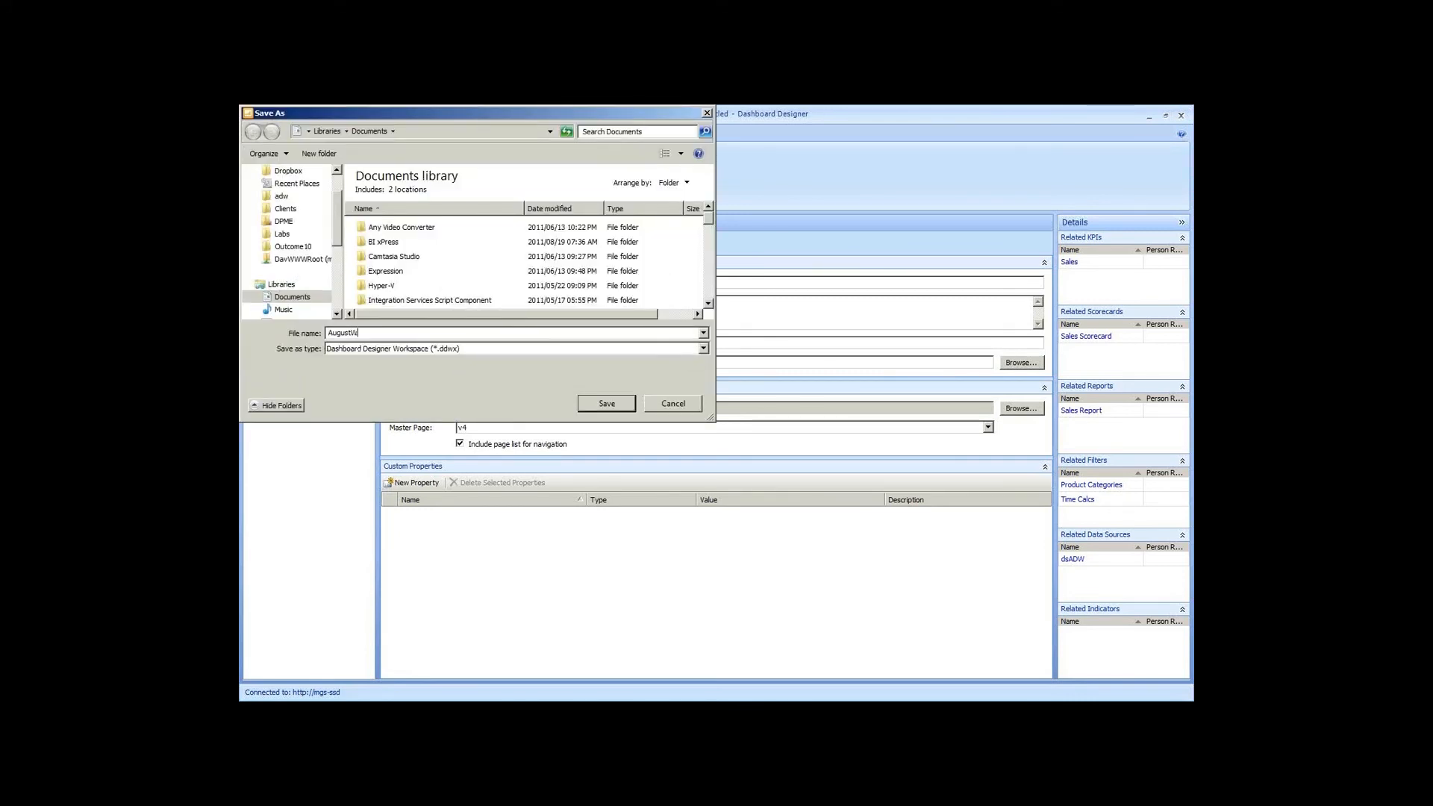
{"action": "type", "text": "ebinar"}
{"action": "key", "text": "Return"}
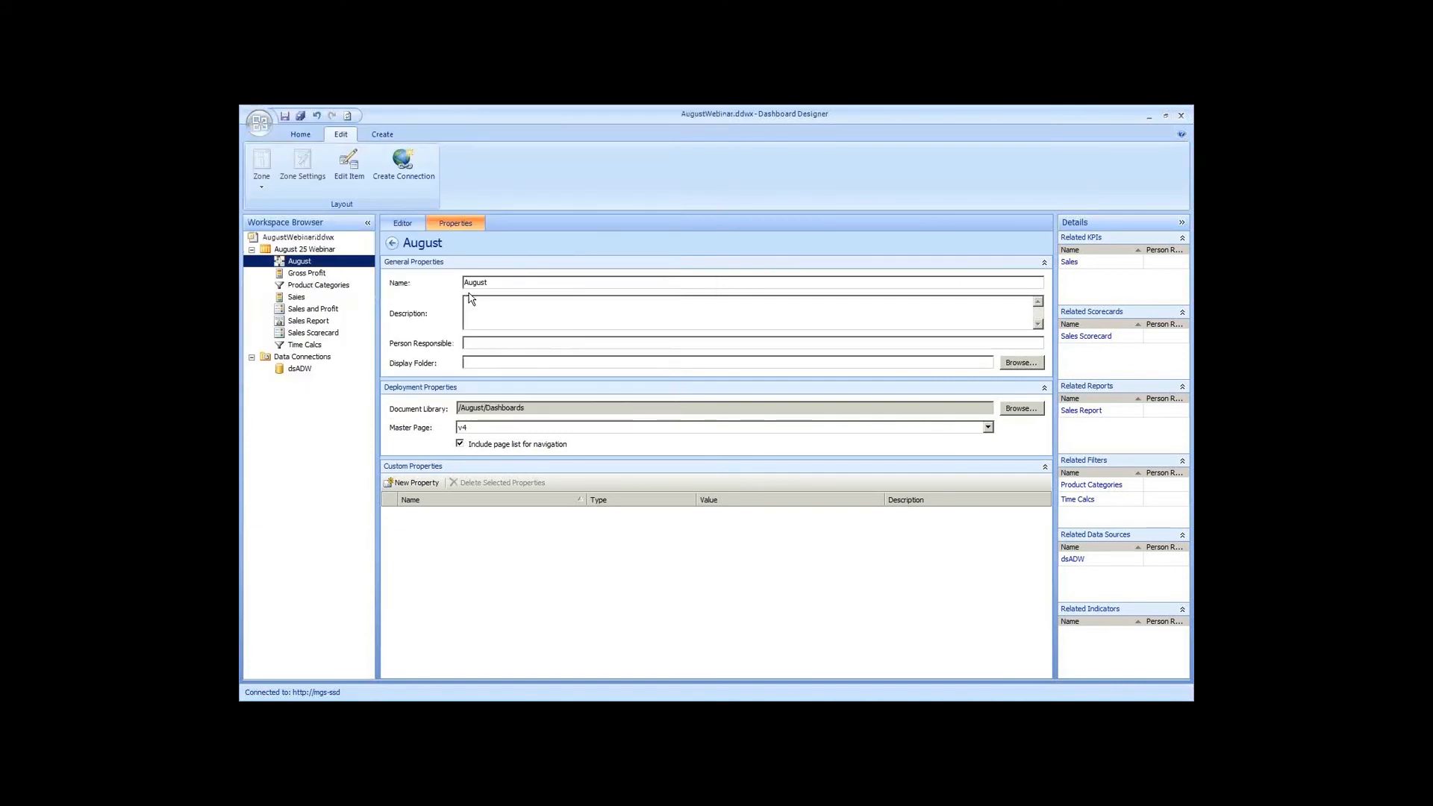
Check the SharePoint URL in the designer's server settings and leave the options without changes
{"action": "left_click", "coordinate": [259, 123]}
{"action": "left_click", "coordinate": [385, 403]}
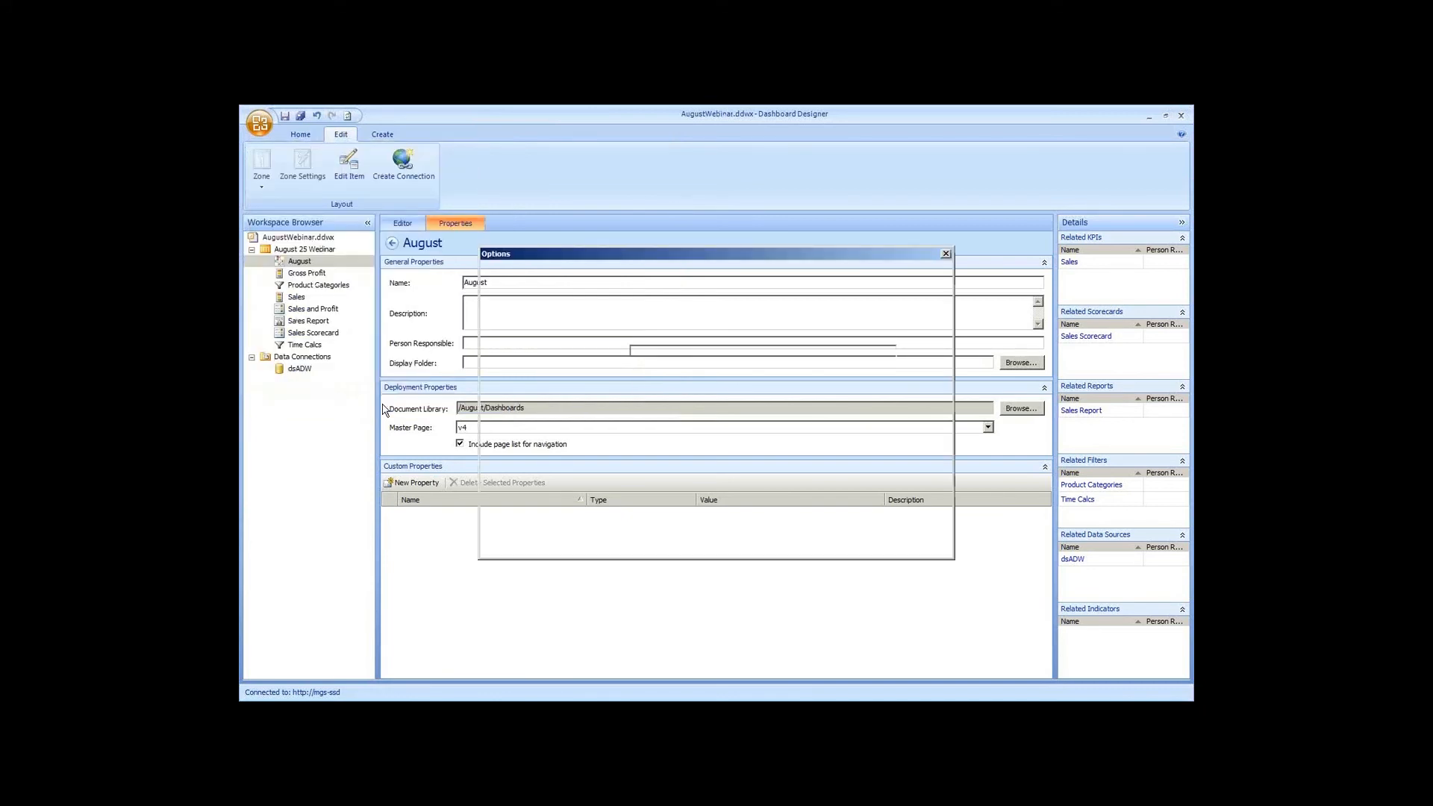
{"action": "left_click", "coordinate": [587, 276]}
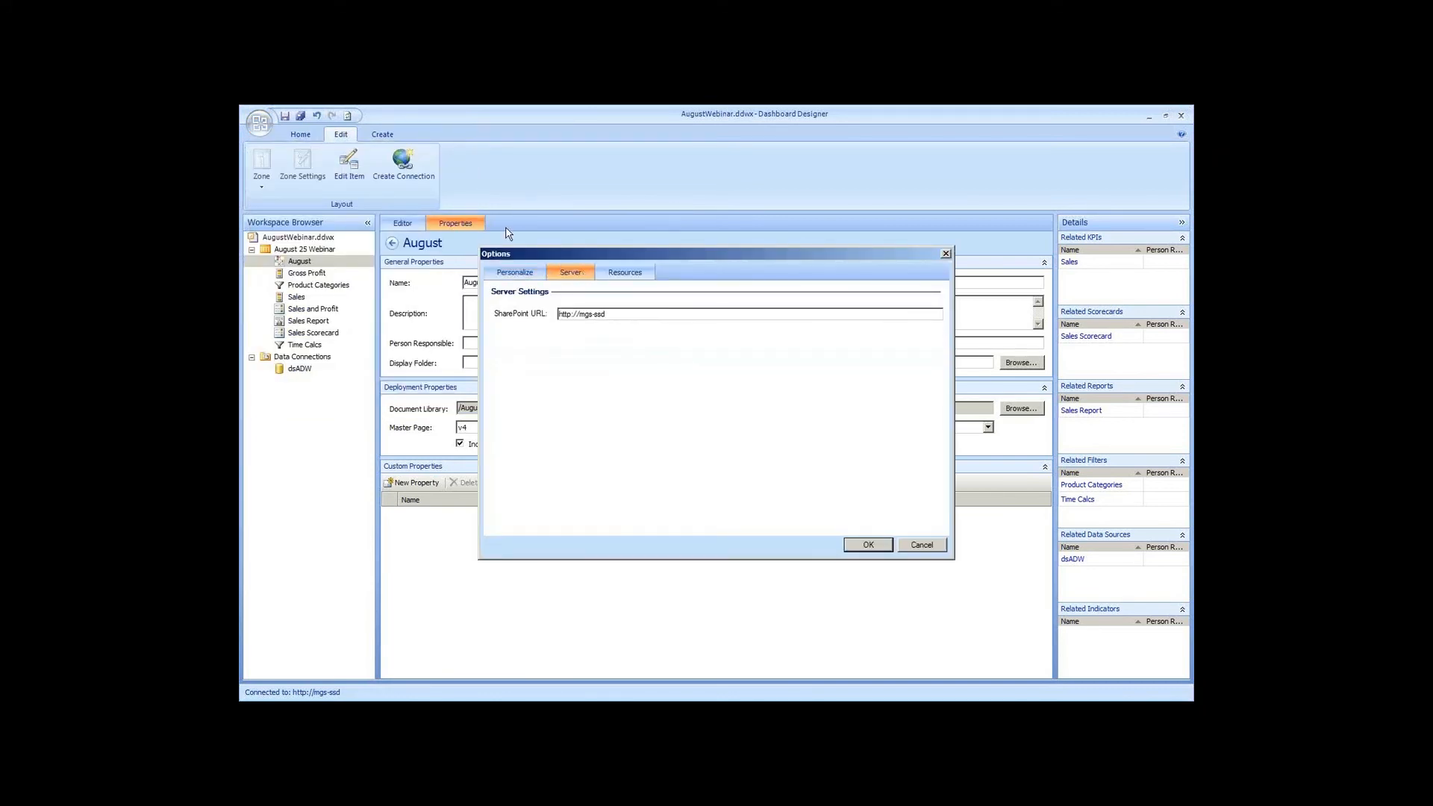
{"action": "left_click", "coordinate": [922, 545]}
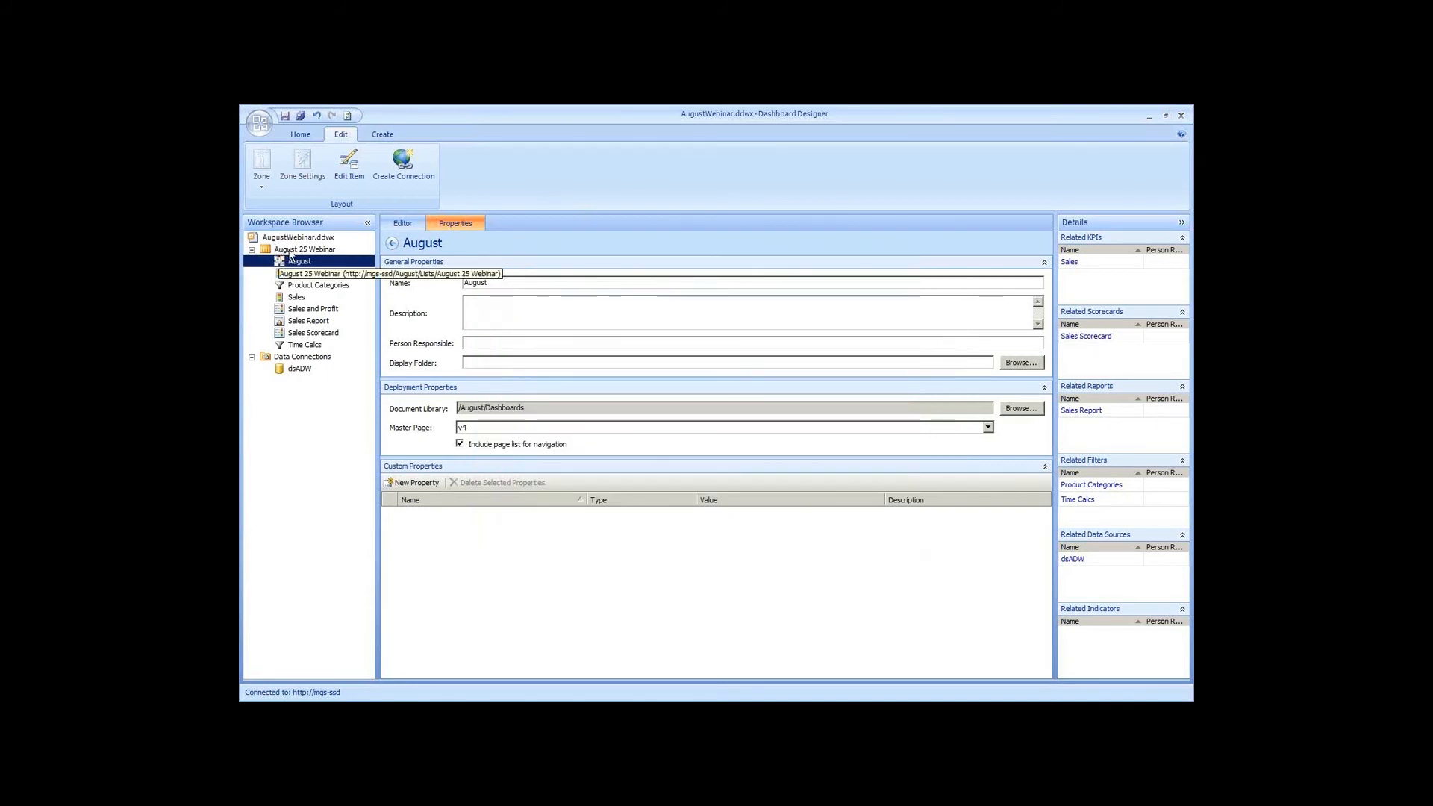
Remove the August 25 Webinar list from the workspace and add the August Demo site's PerformancePoint Content list
{"action": "right_click", "coordinate": [291, 256]}
{"action": "left_click", "coordinate": [343, 295]}
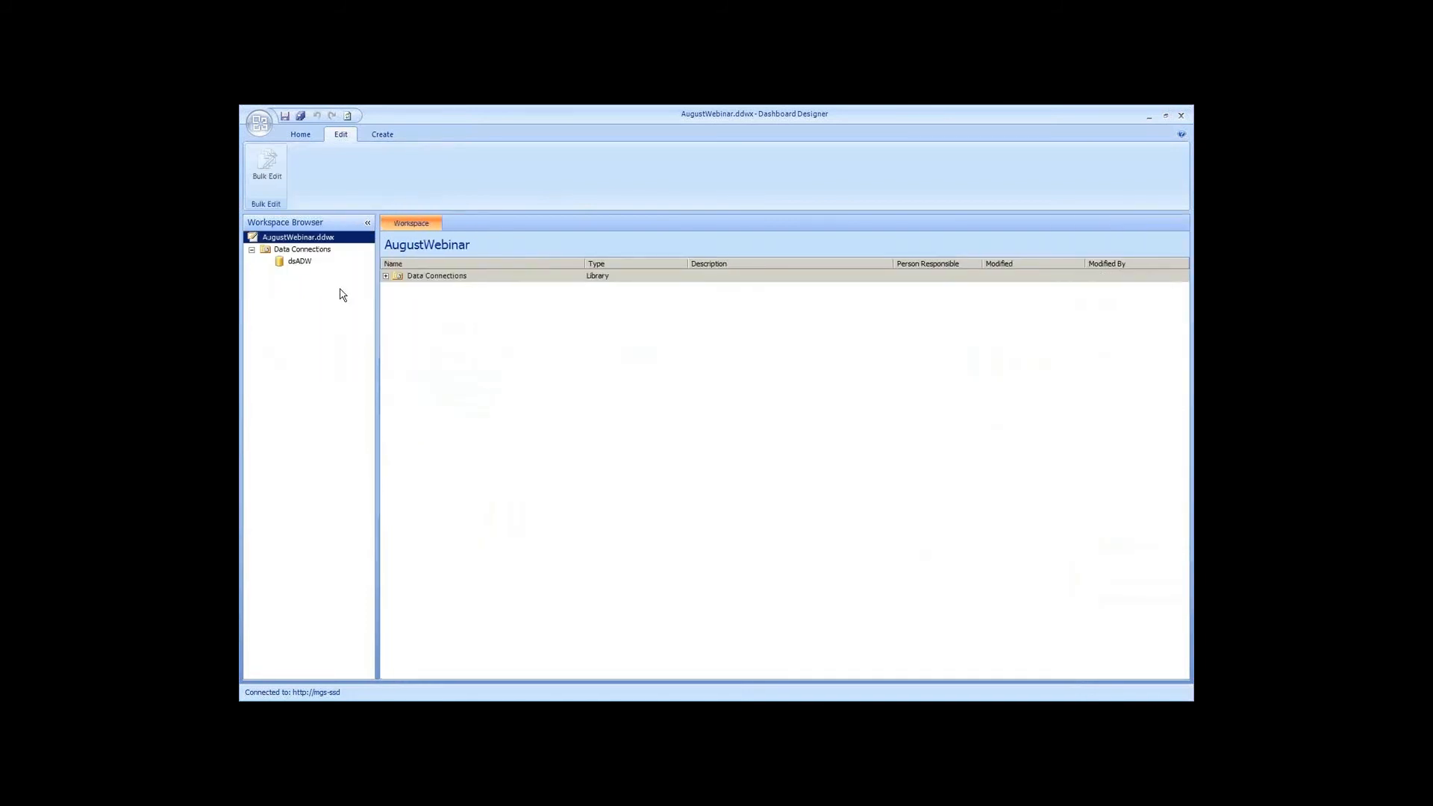
{"action": "left_click", "coordinate": [305, 137]}
{"action": "left_click", "coordinate": [374, 153]}
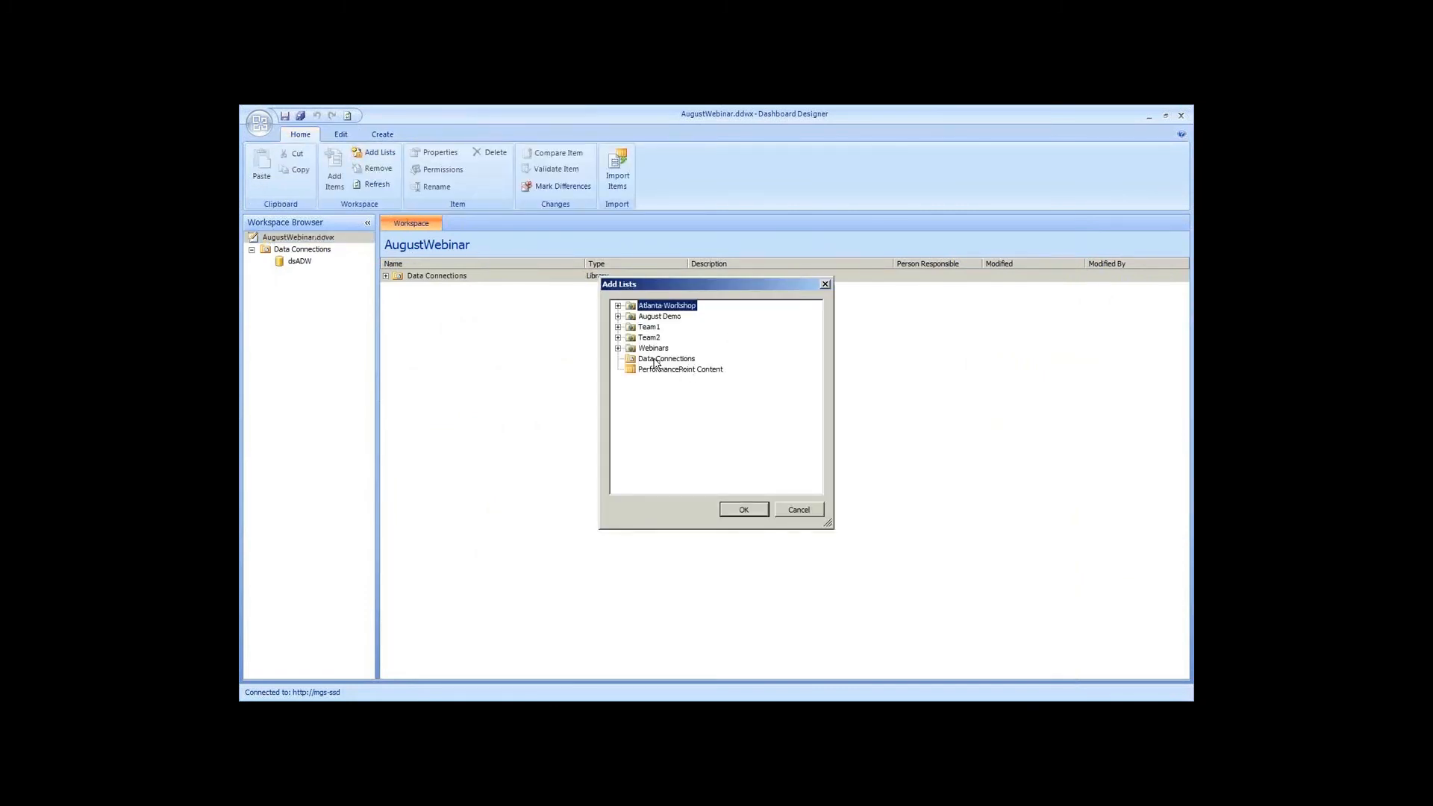
{"action": "left_click", "coordinate": [619, 317]}
{"action": "left_click", "coordinate": [684, 348]}
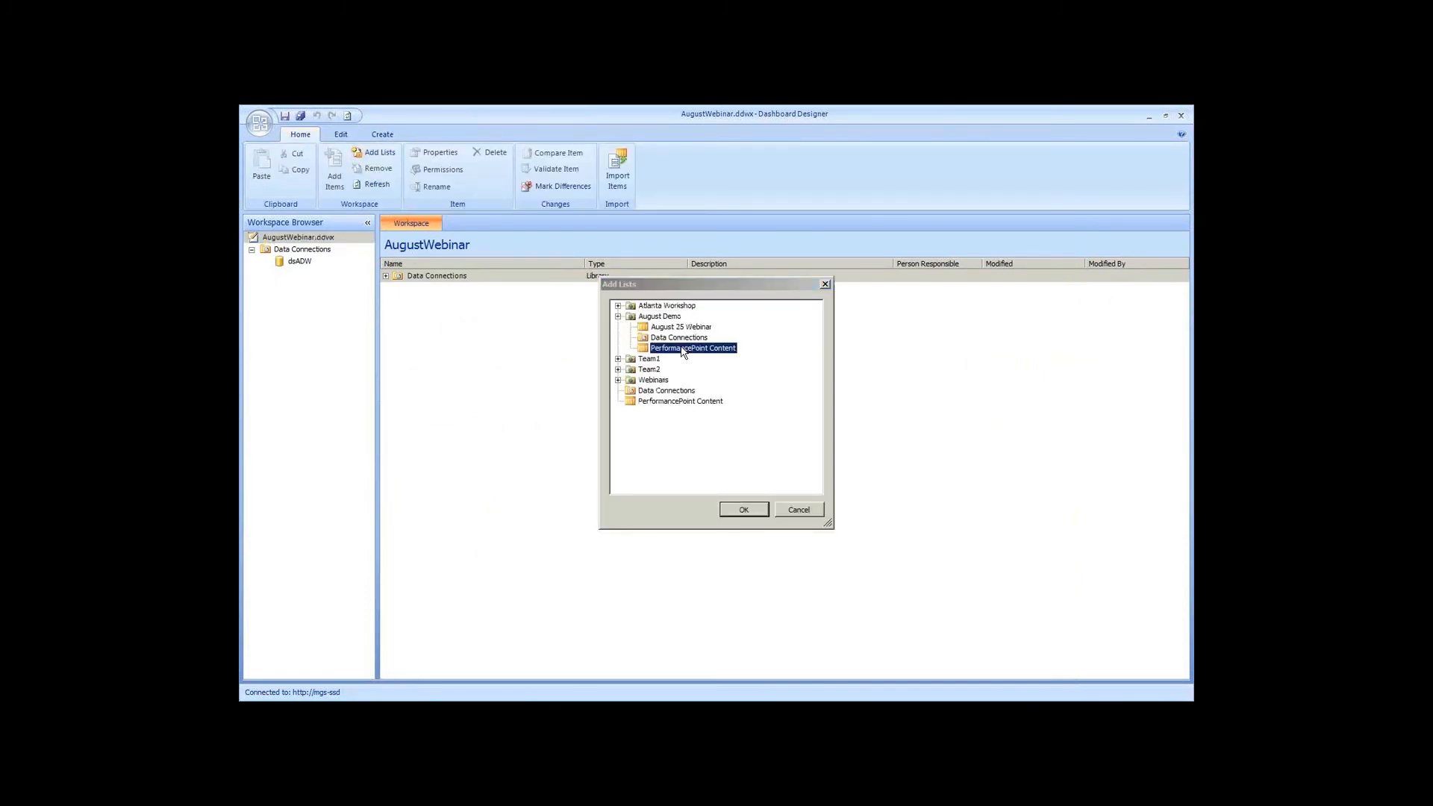
{"action": "double_click", "coordinate": [684, 348]}
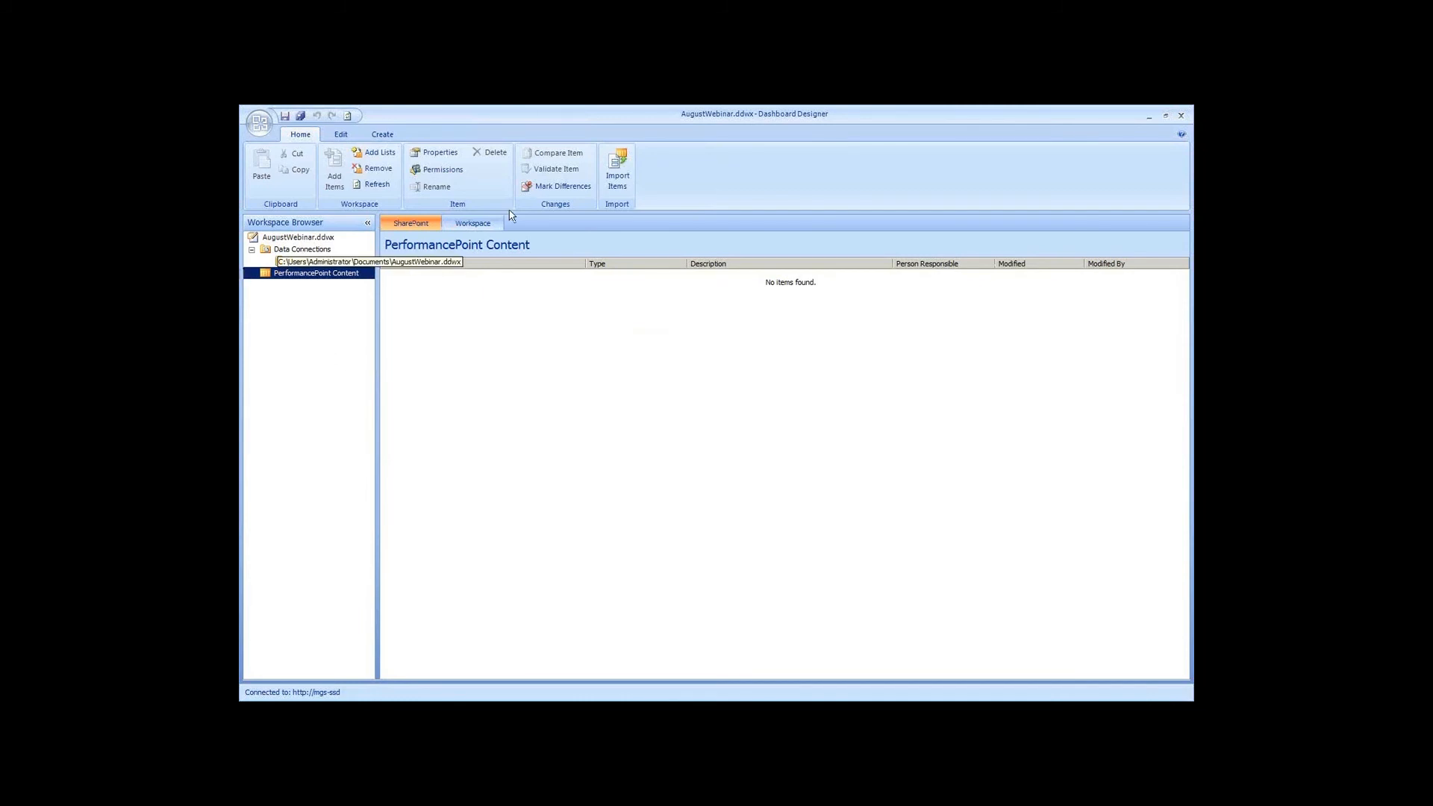
Start an item import from the saved AugustWebinar workspace file in the Documents library
{"action": "left_click", "coordinate": [613, 195]}
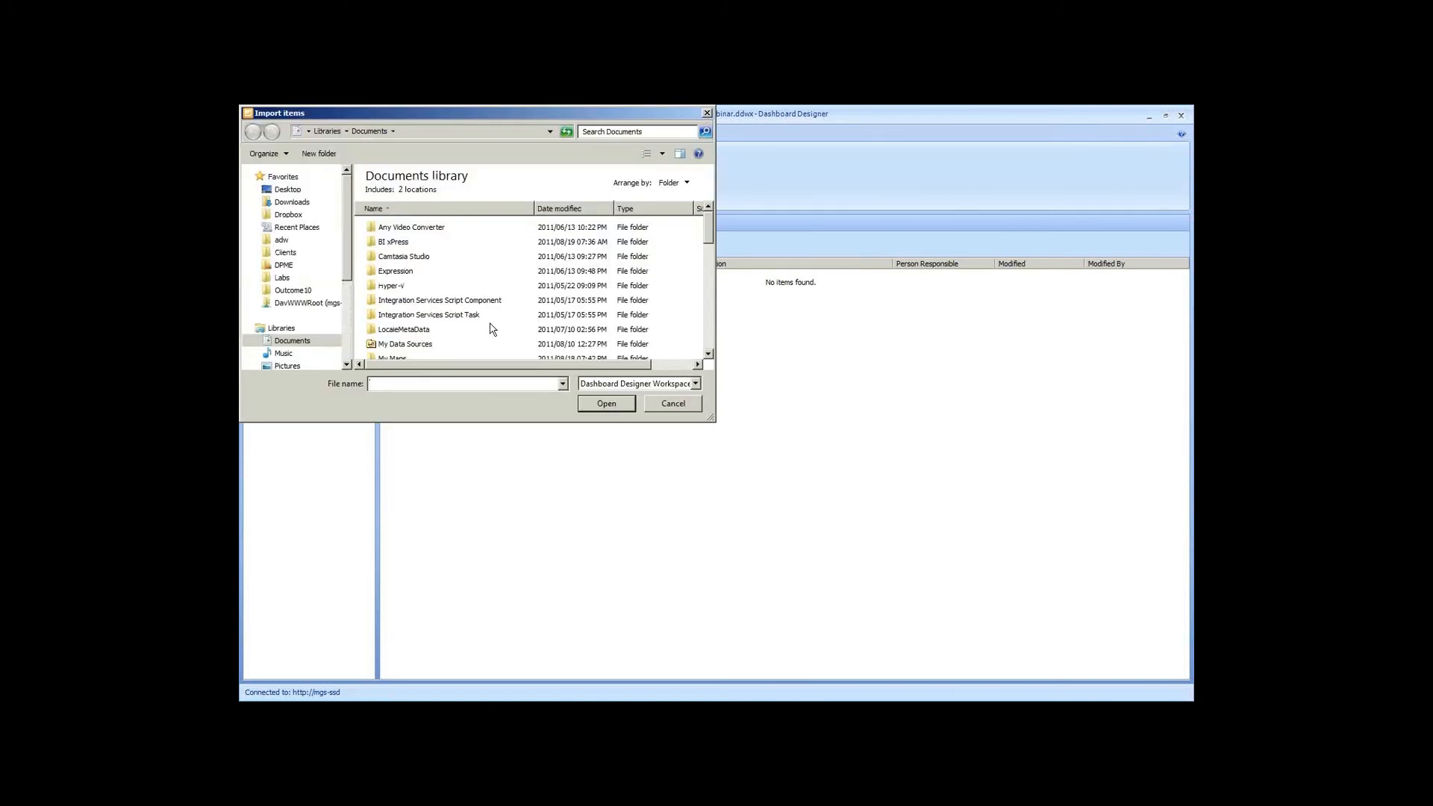
{"action": "left_click", "coordinate": [491, 328]}
{"action": "scroll", "coordinate": [490, 323], "scroll_direction": "down", "scroll_amount": 5}
{"action": "left_click", "coordinate": [439, 237]}
{"action": "double_click", "coordinate": [439, 237]}
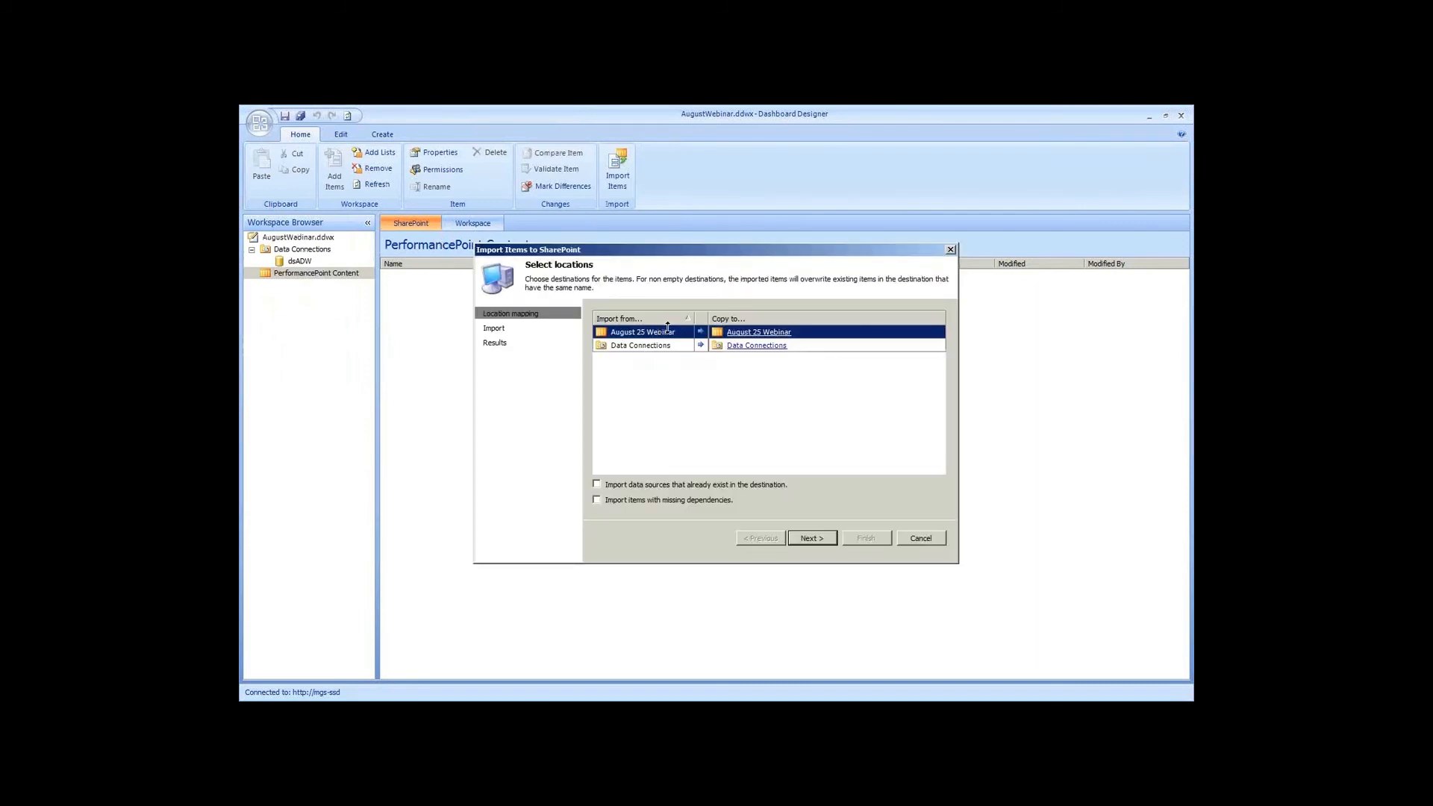
Map August 25 Webinar to August Demo's PerformancePoint Content list, keep the Data Connections mapping, and complete the import
{"action": "left_click", "coordinate": [769, 337]}
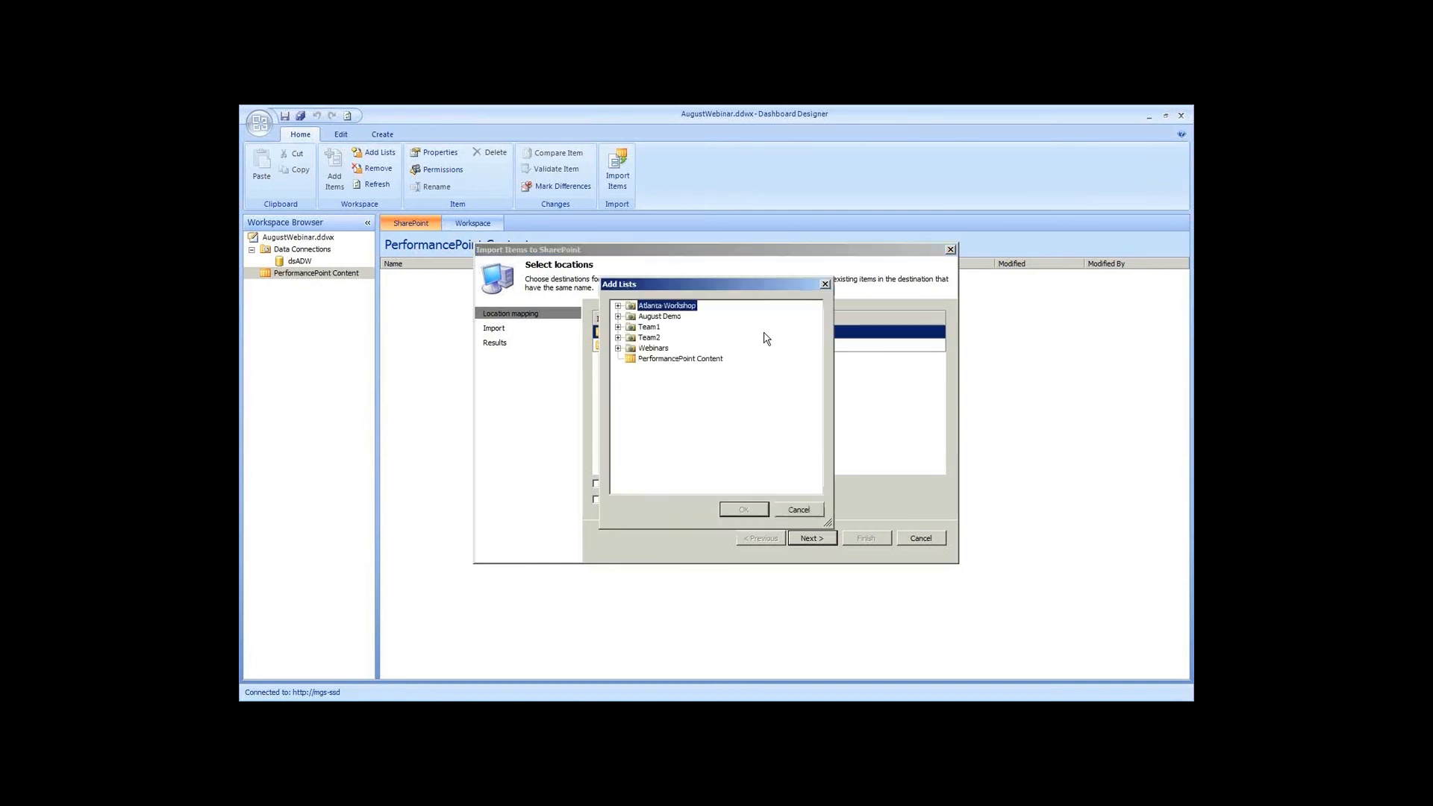
{"action": "left_click", "coordinate": [617, 305]}
{"action": "left_click", "coordinate": [618, 305]}
{"action": "left_click", "coordinate": [618, 315]}
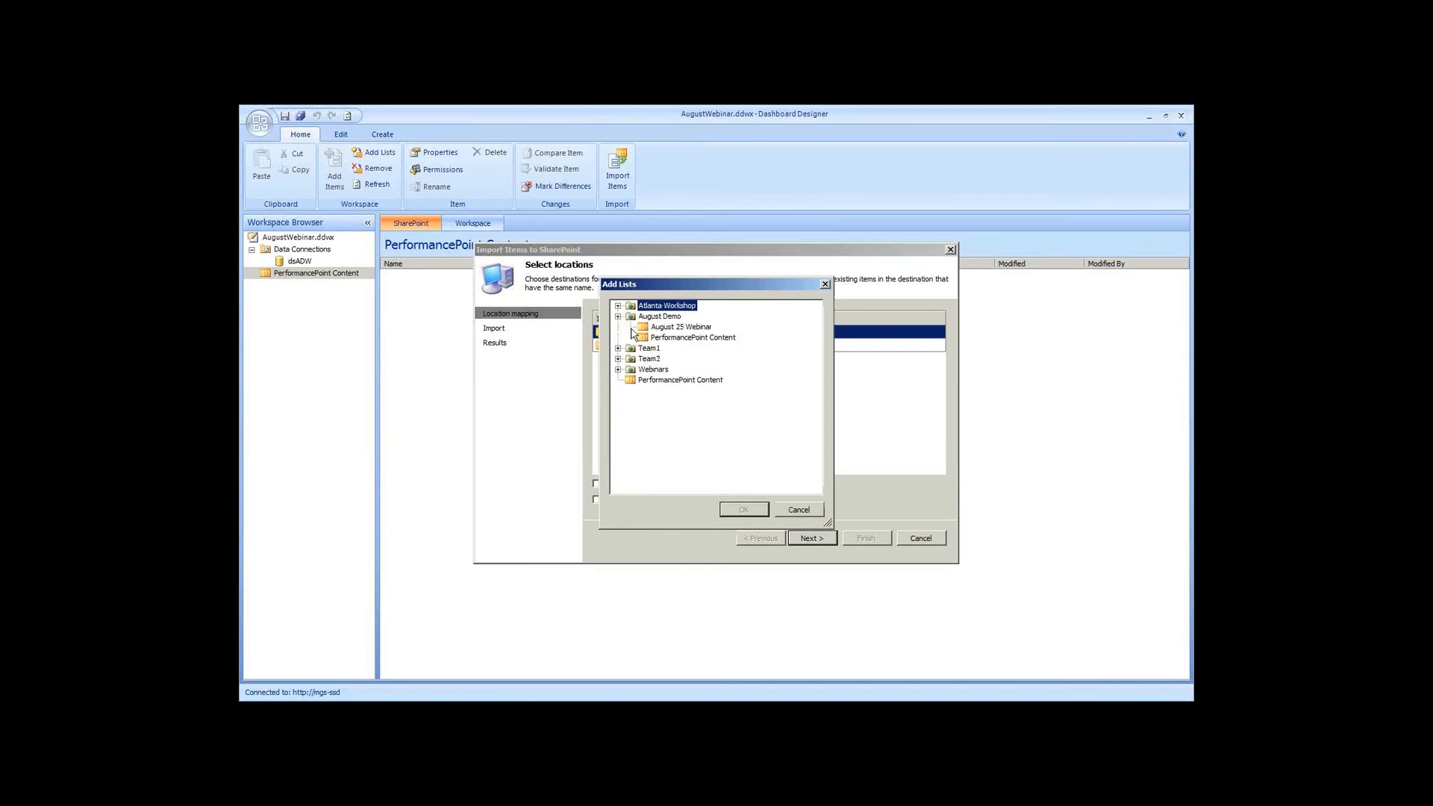
{"action": "double_click", "coordinate": [693, 338]}
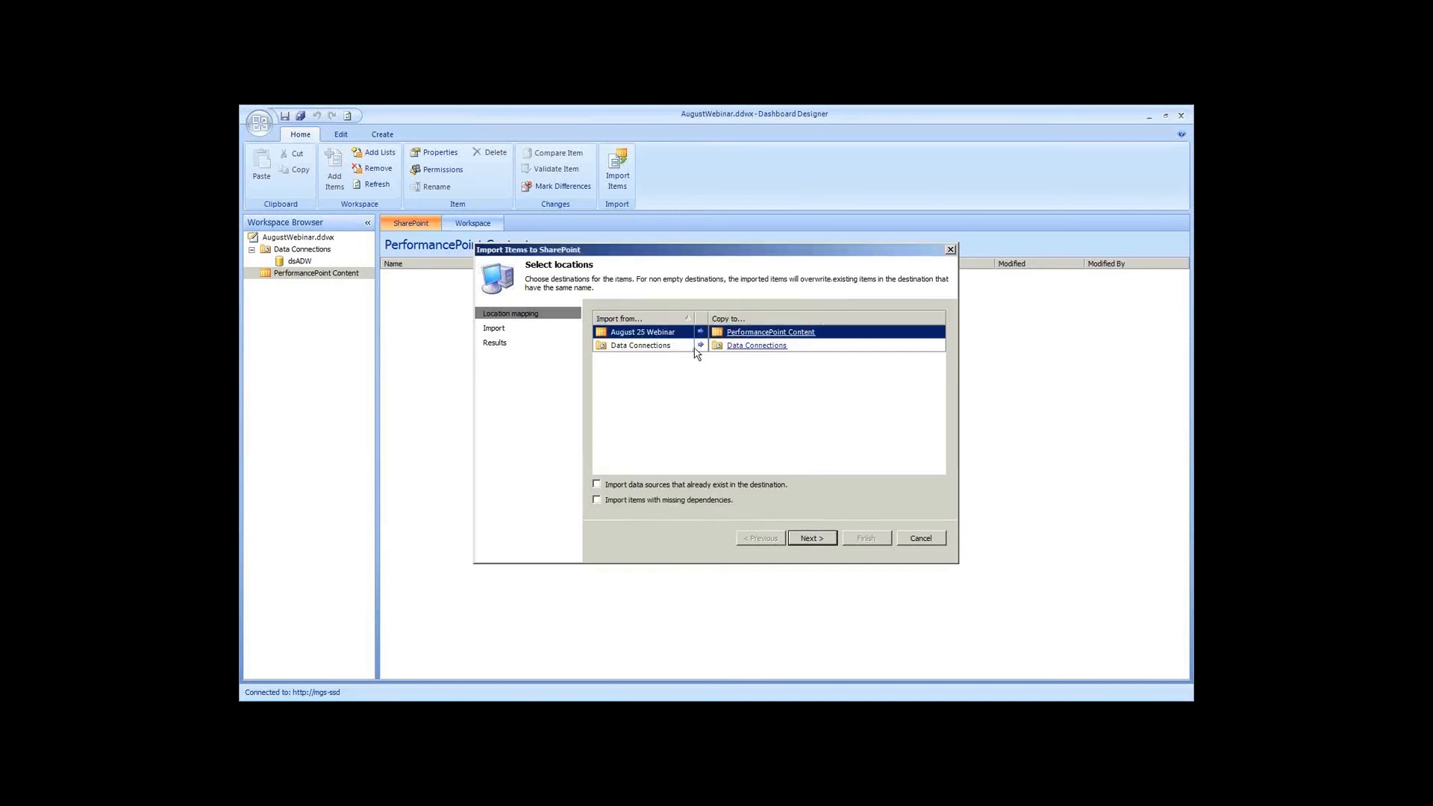
{"action": "left_click", "coordinate": [736, 348]}
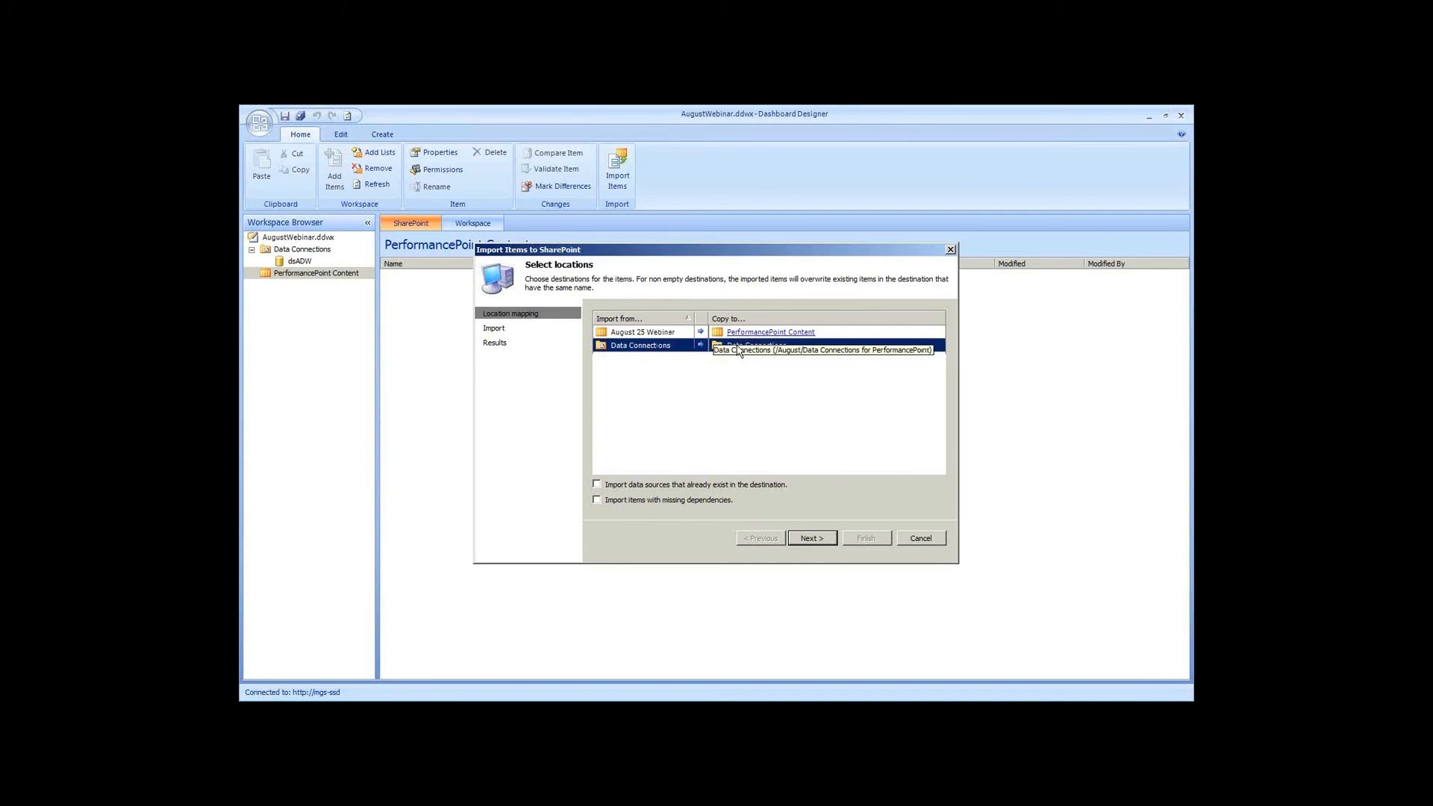
{"action": "left_click", "coordinate": [813, 539]}
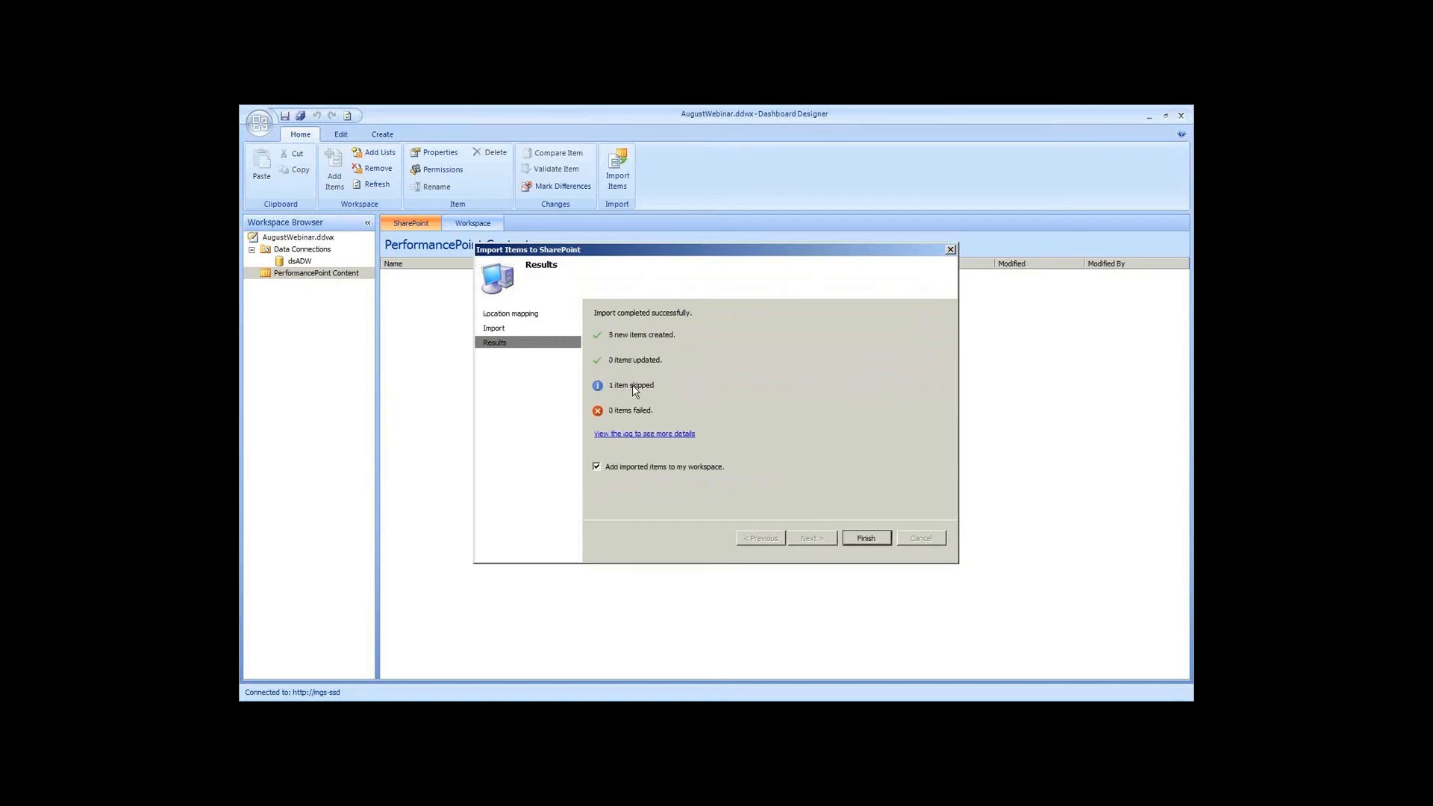
{"action": "left_click", "coordinate": [862, 540]}
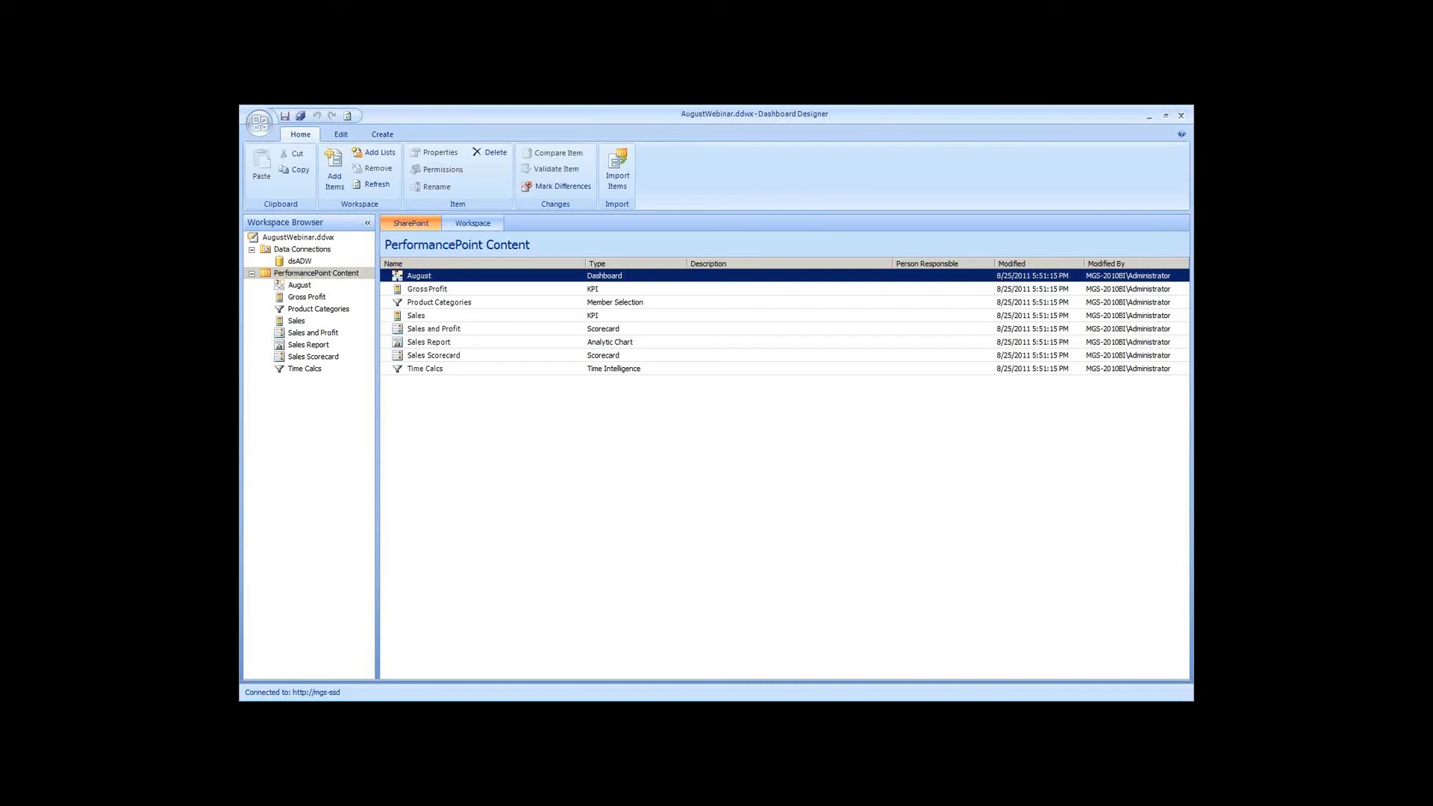
Switch to the deployed dashboard in Internet Explorer and clear Bikes and Clothing from First Page's Product Categories filter, keeping Brakes
{"action": "key", "text": "alt+Tab"}
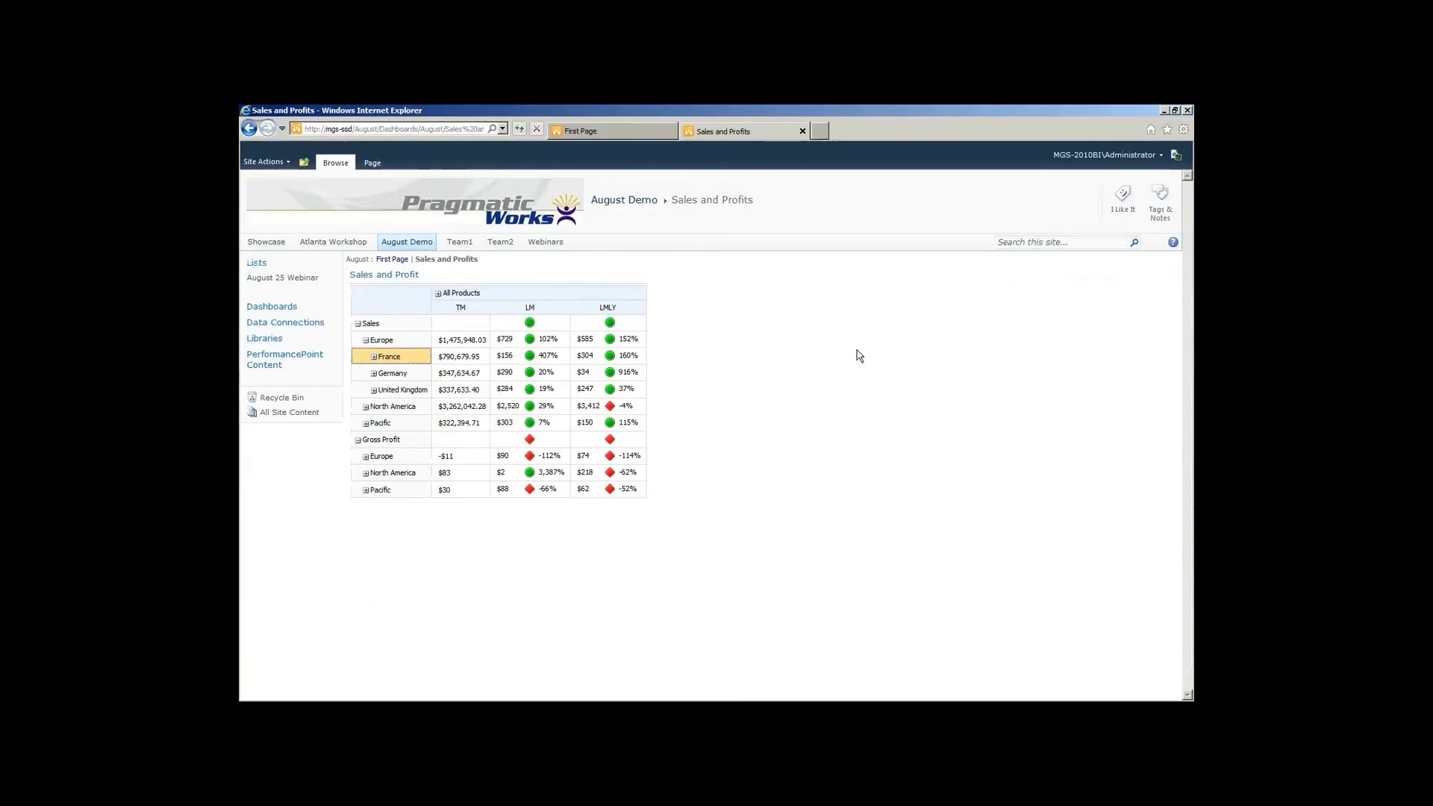
{"action": "left_click", "coordinate": [393, 259]}
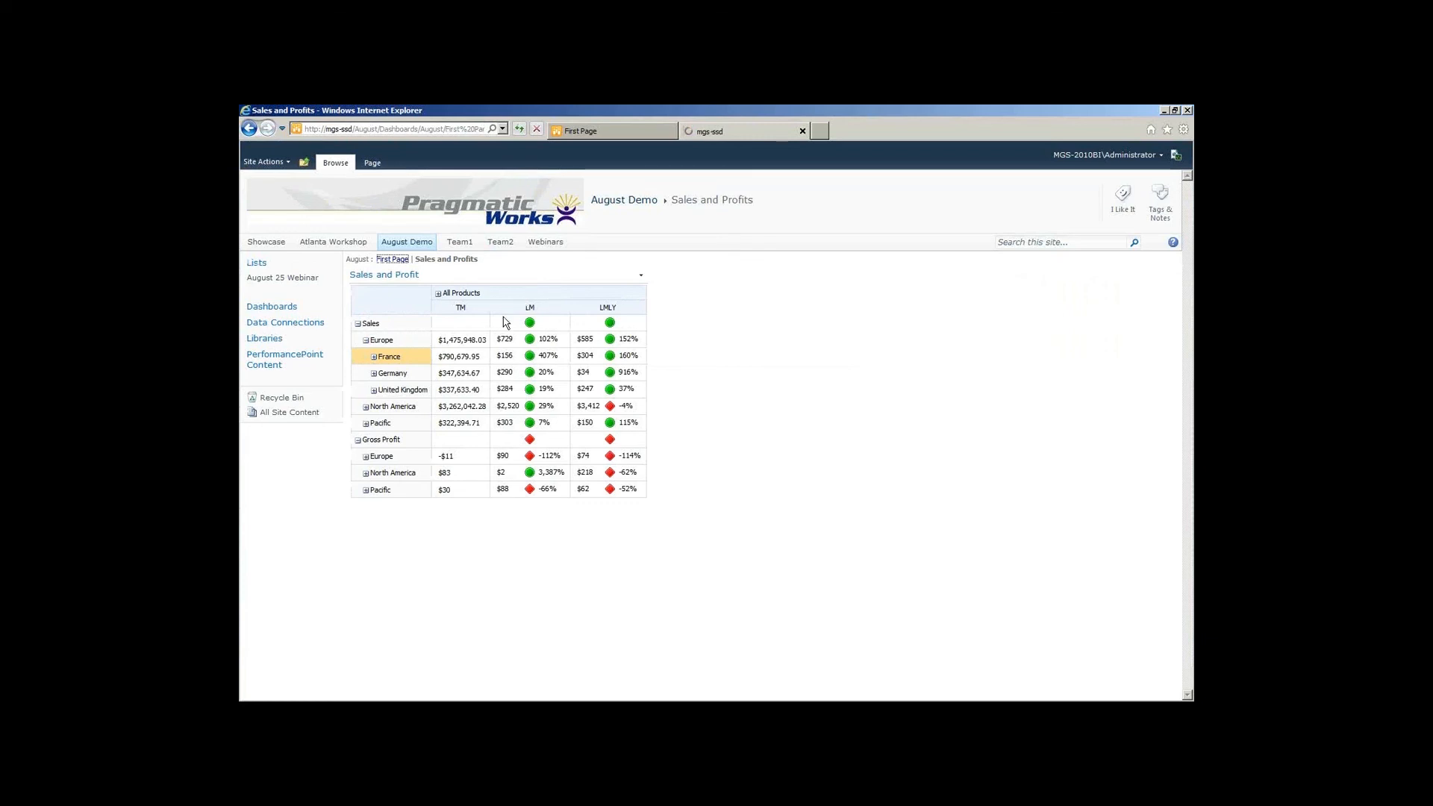
{"action": "left_click", "coordinate": [511, 274]}
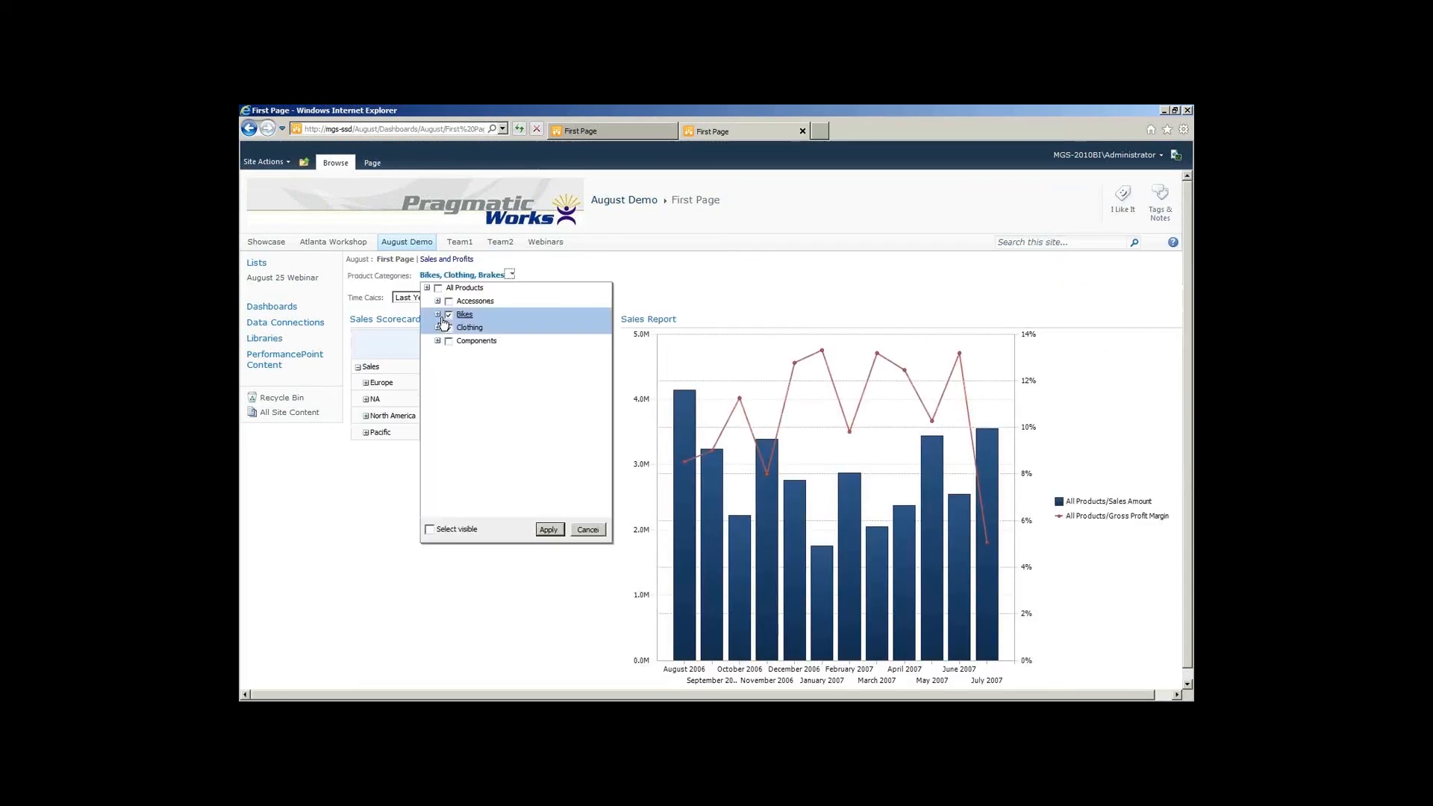
{"action": "left_click", "coordinate": [438, 314]}
{"action": "left_click", "coordinate": [438, 367]}
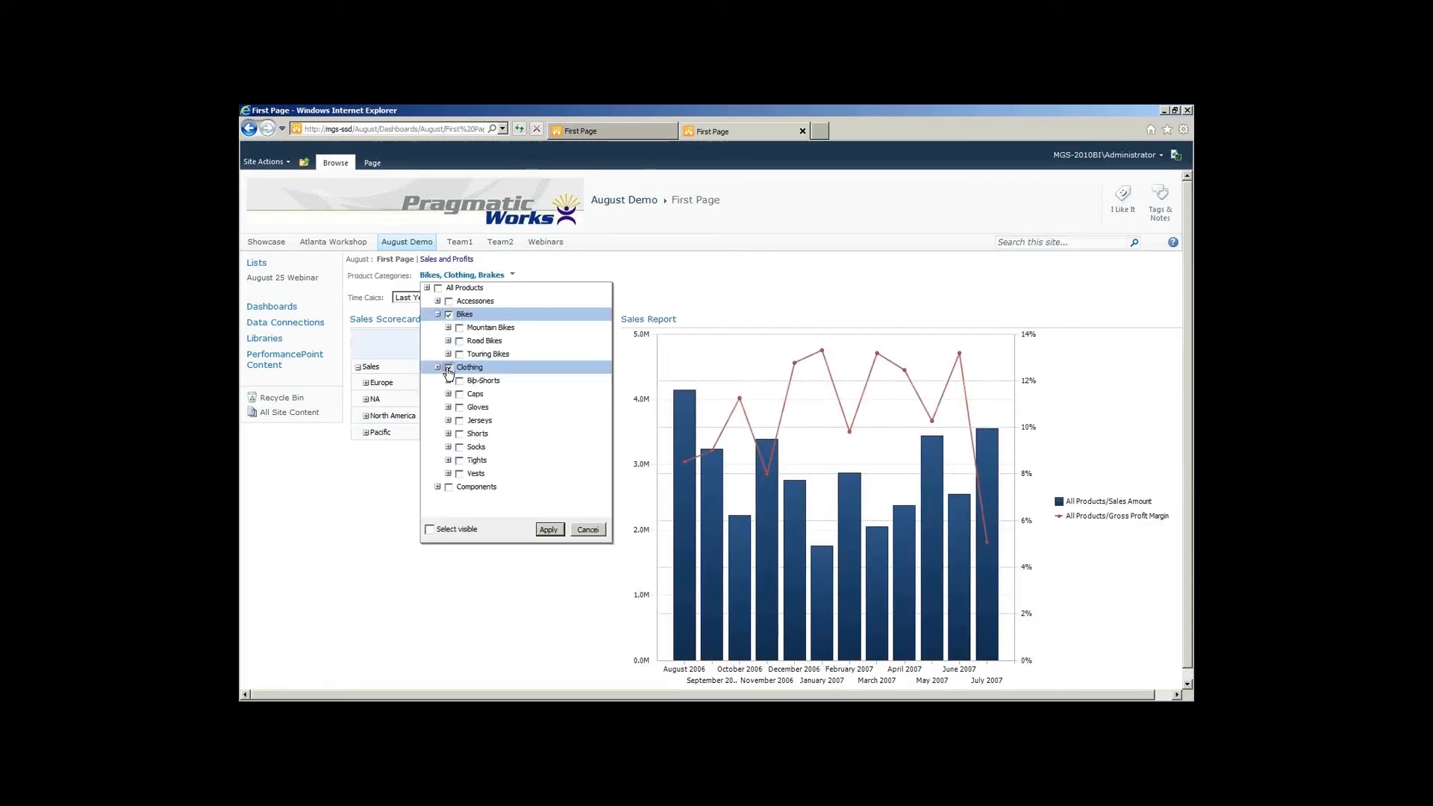
{"action": "left_click", "coordinate": [449, 370]}
{"action": "left_click", "coordinate": [448, 315]}
{"action": "left_click", "coordinate": [448, 328]}
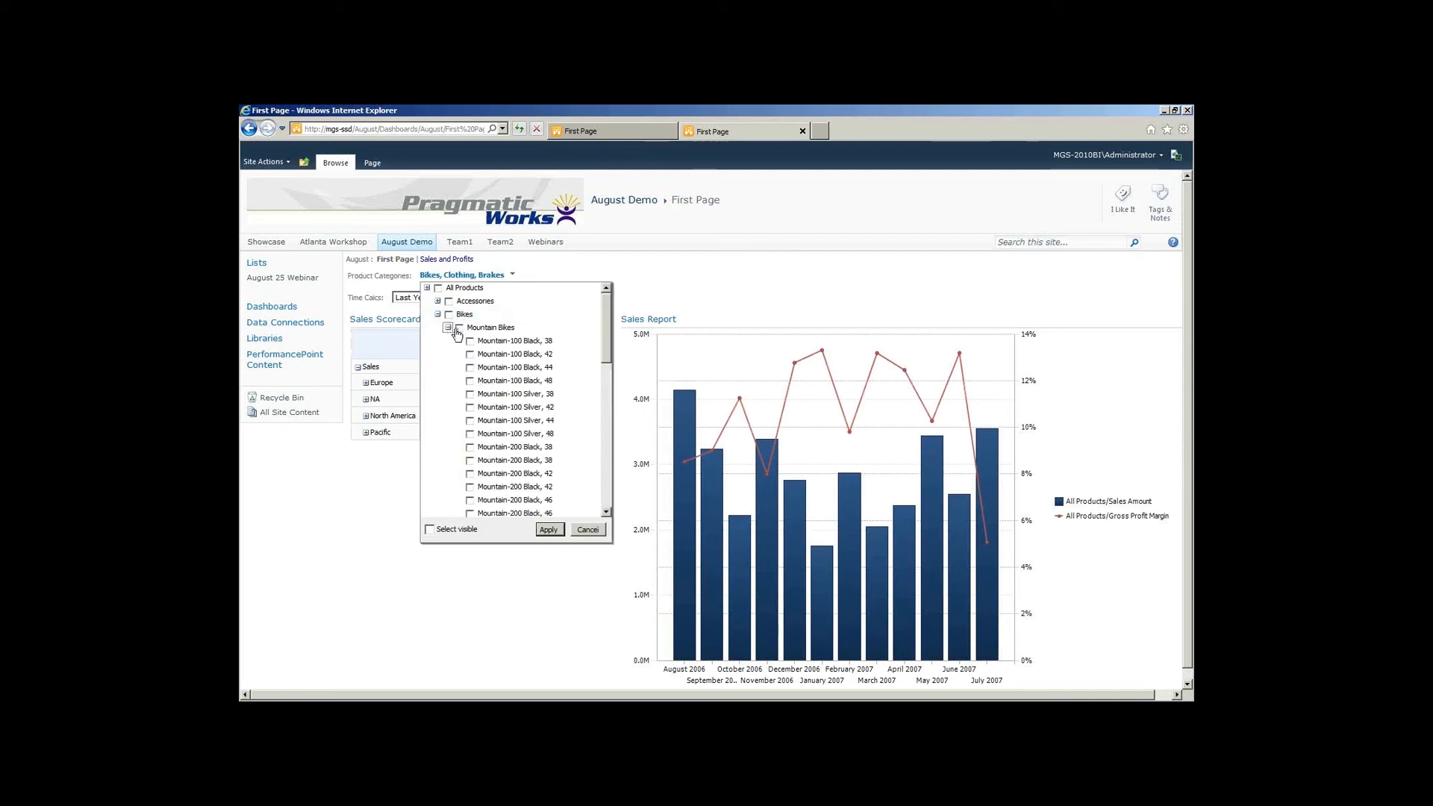
{"action": "left_click", "coordinate": [448, 327]}
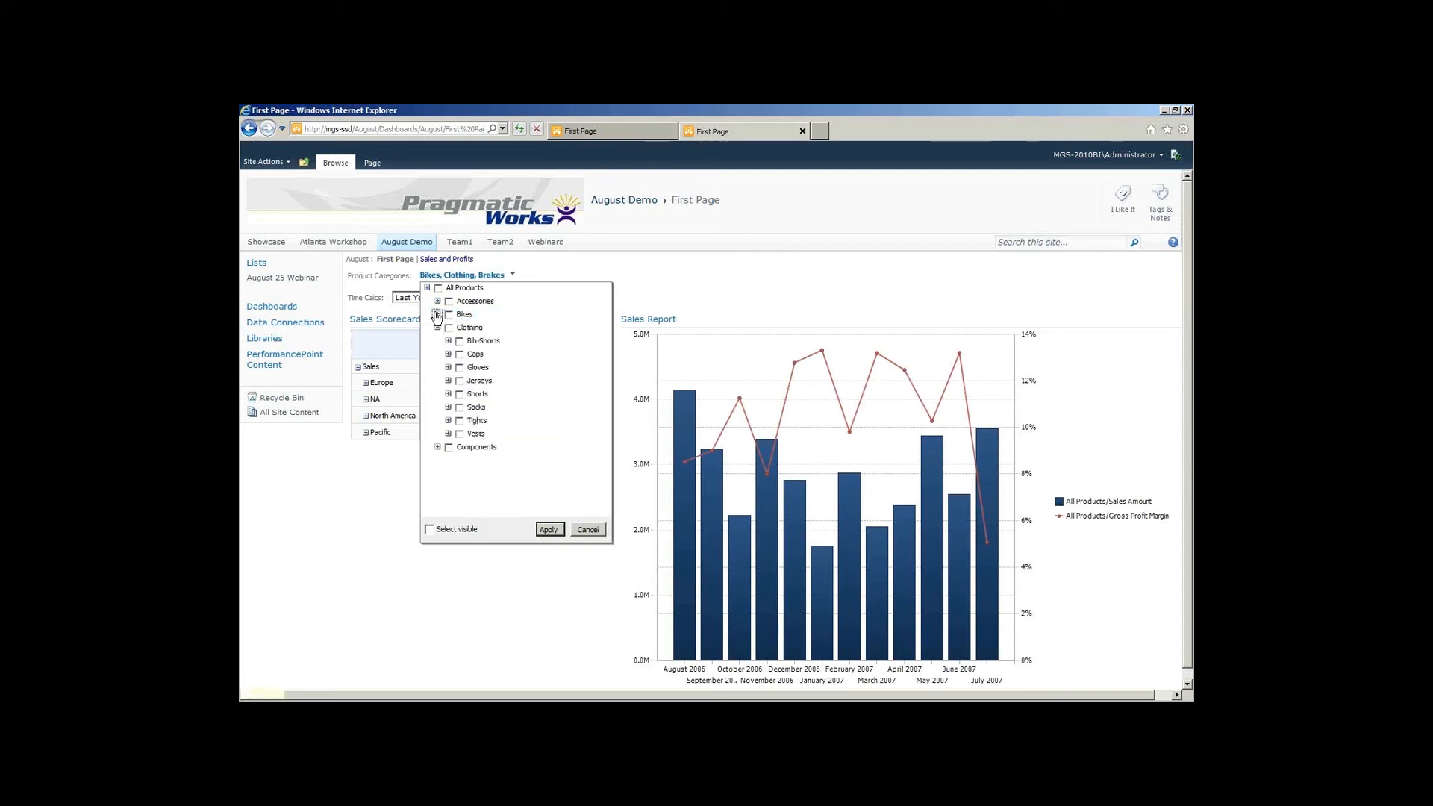
{"action": "left_click", "coordinate": [427, 287]}
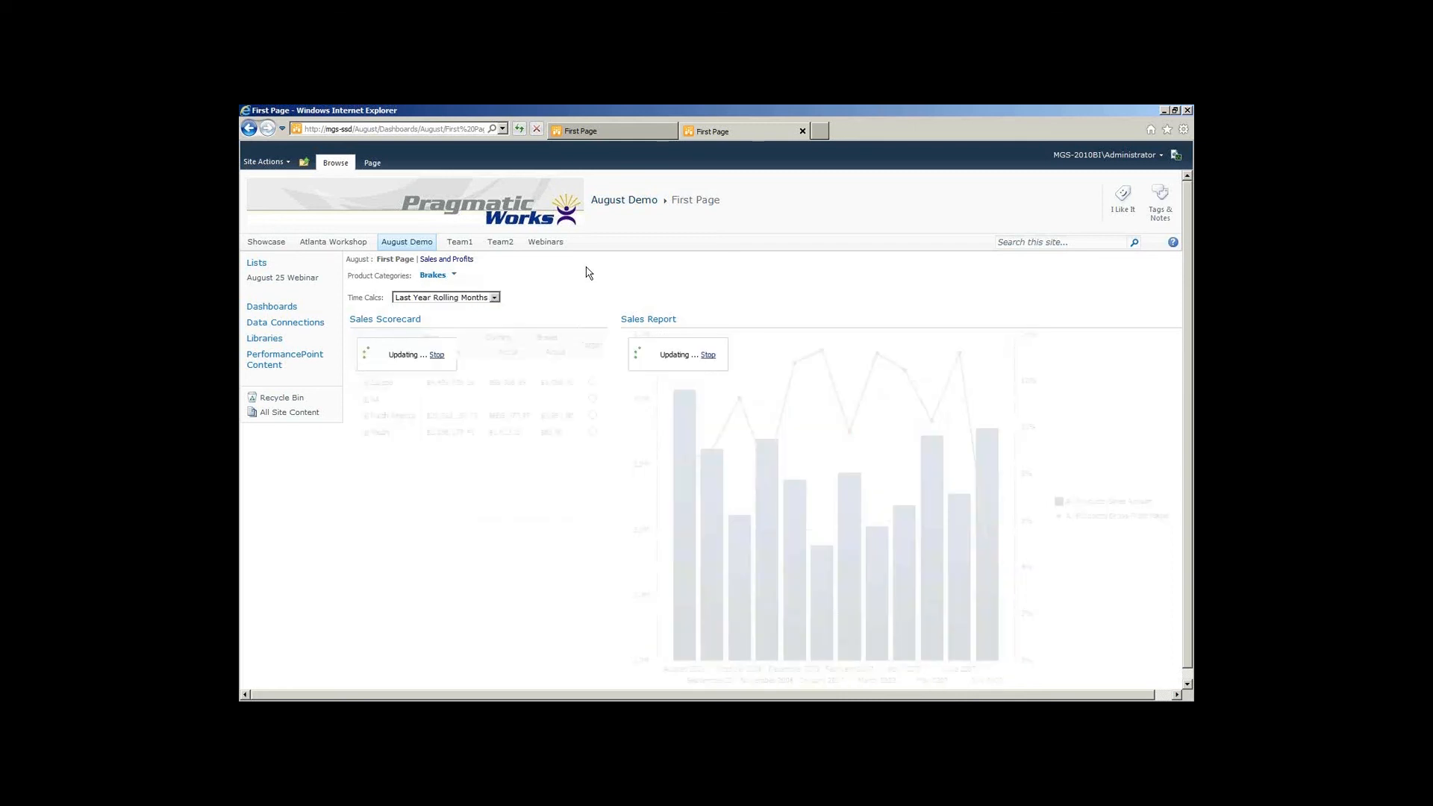
Open the August Demo site in a new browser tab, inspect its Welcome Page setting, and back out of the settings
{"action": "middle_click", "coordinate": [394, 242]}
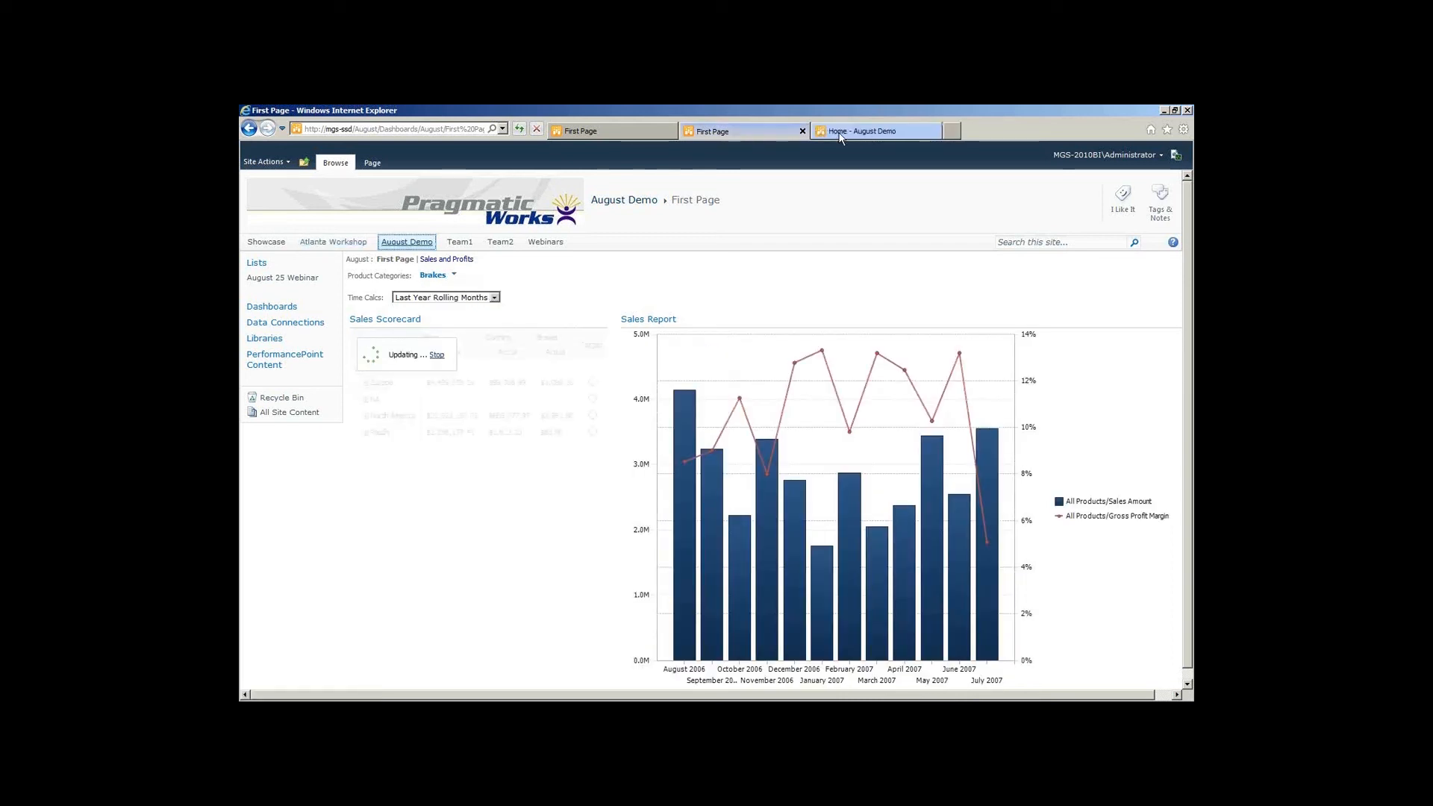
{"action": "left_click", "coordinate": [841, 135]}
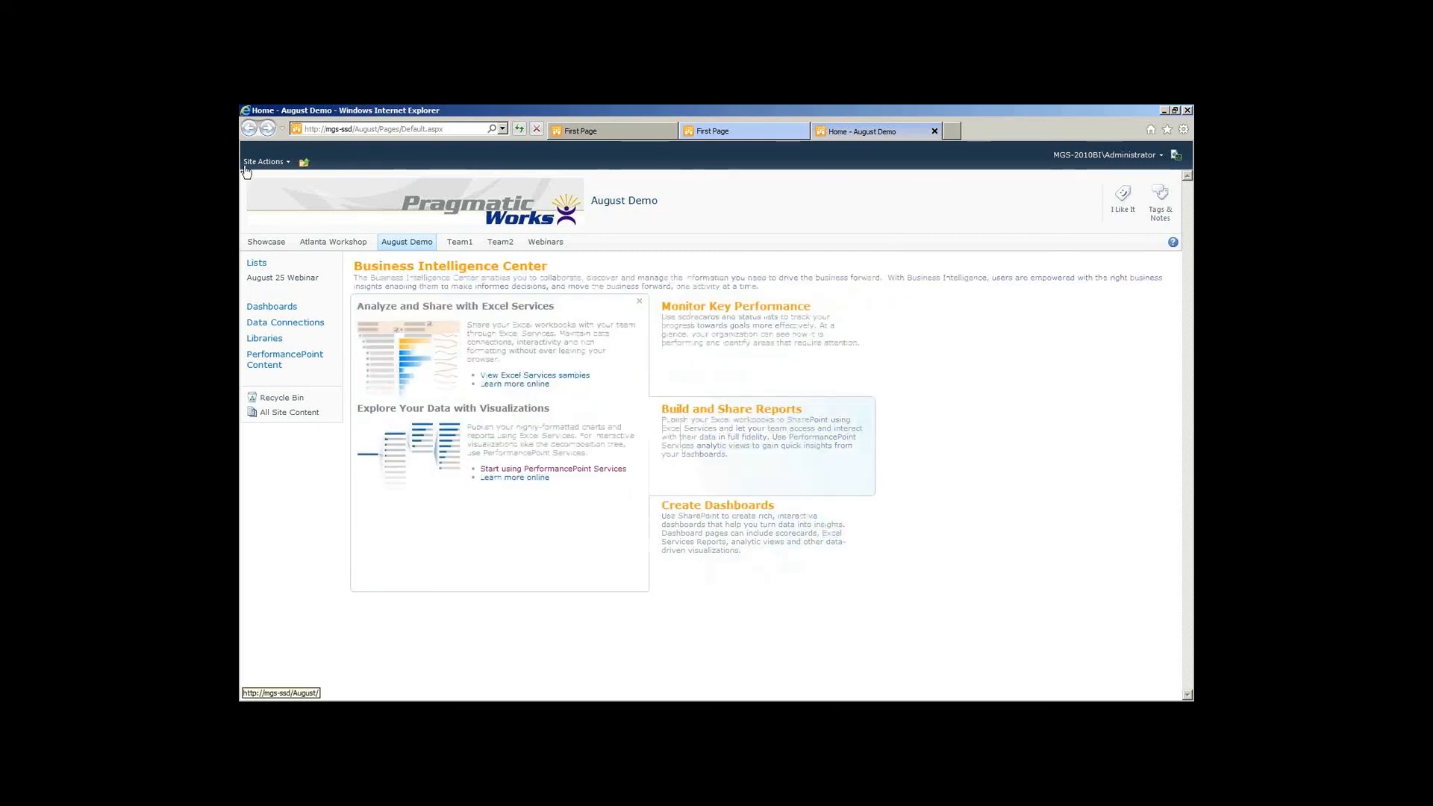
{"action": "left_click", "coordinate": [282, 173]}
{"action": "left_click", "coordinate": [316, 531]}
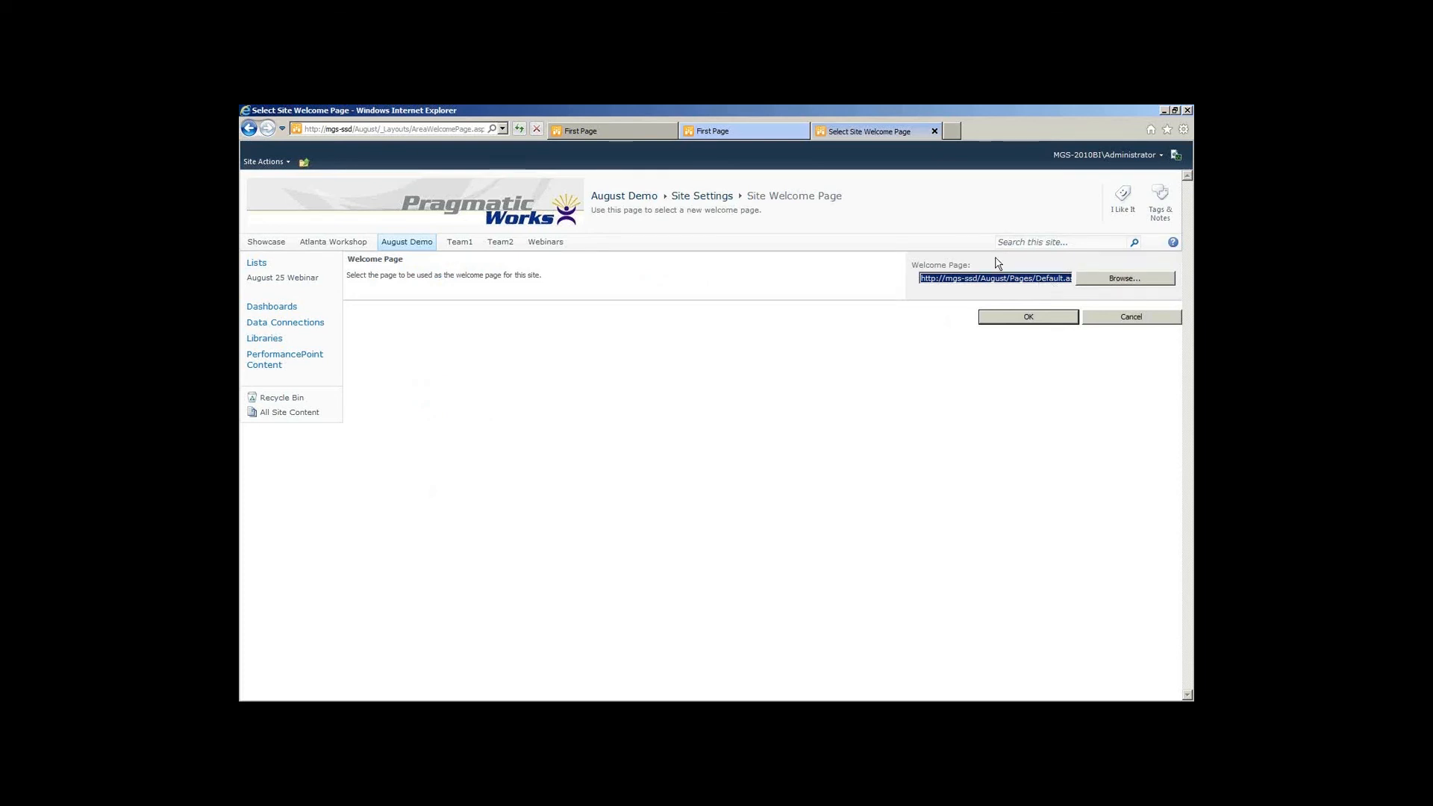
{"action": "left_click", "coordinate": [988, 279]}
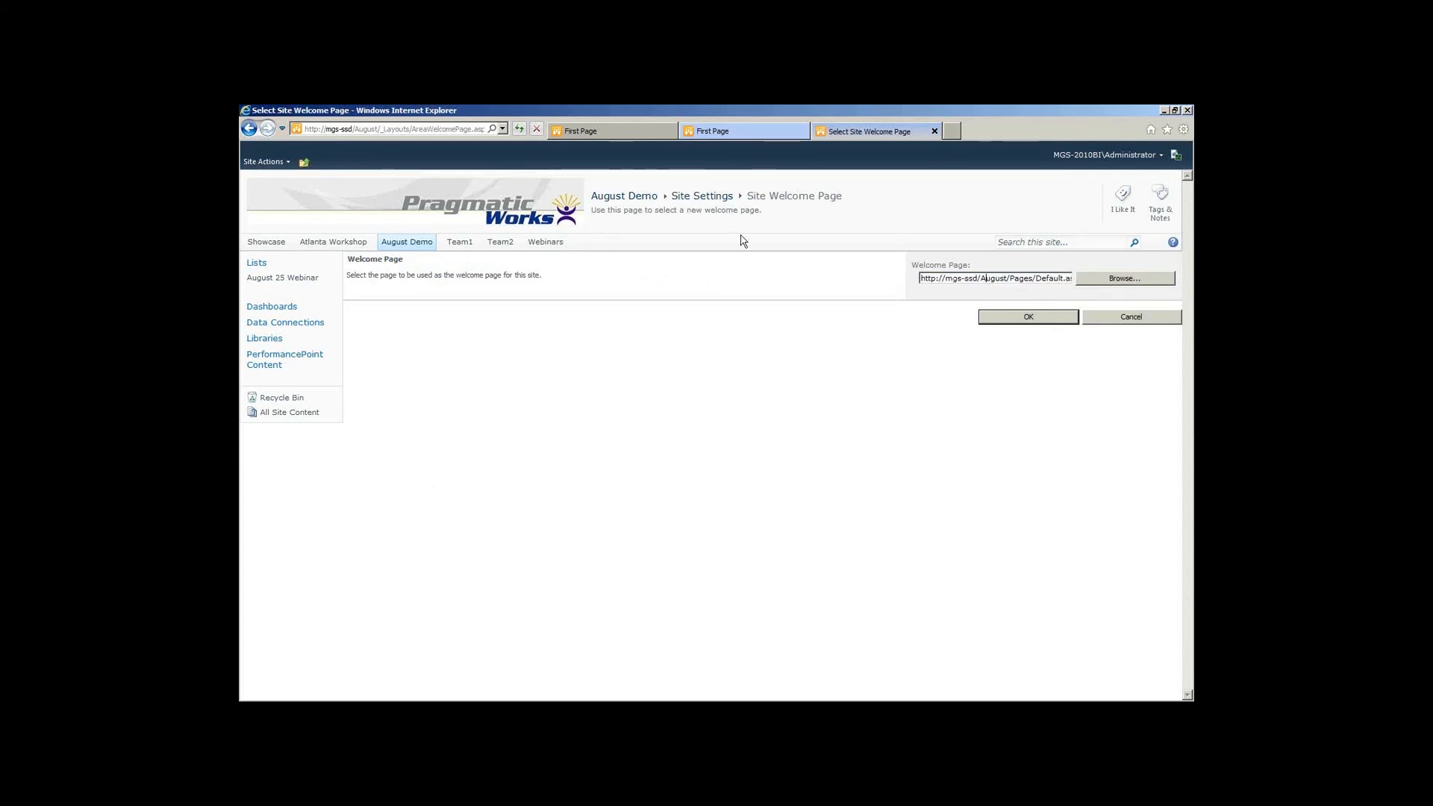
{"action": "left_click", "coordinate": [249, 128]}
{"action": "left_click", "coordinate": [248, 127]}
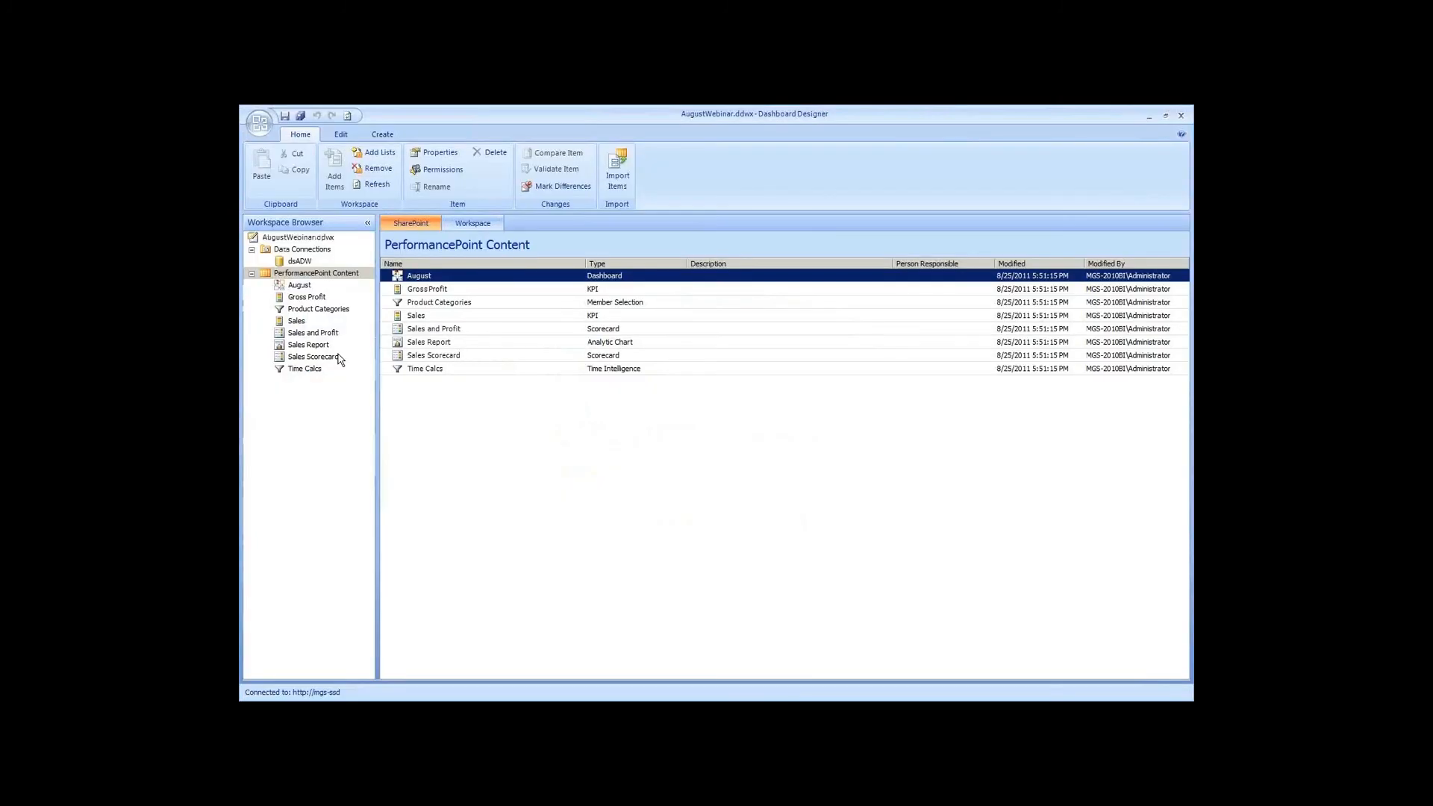
Switch to Dashboard Designer, open the Sales Scorecard from the PerformancePoint Content list, and select its Target column header
{"action": "left_click", "coordinate": [338, 354]}
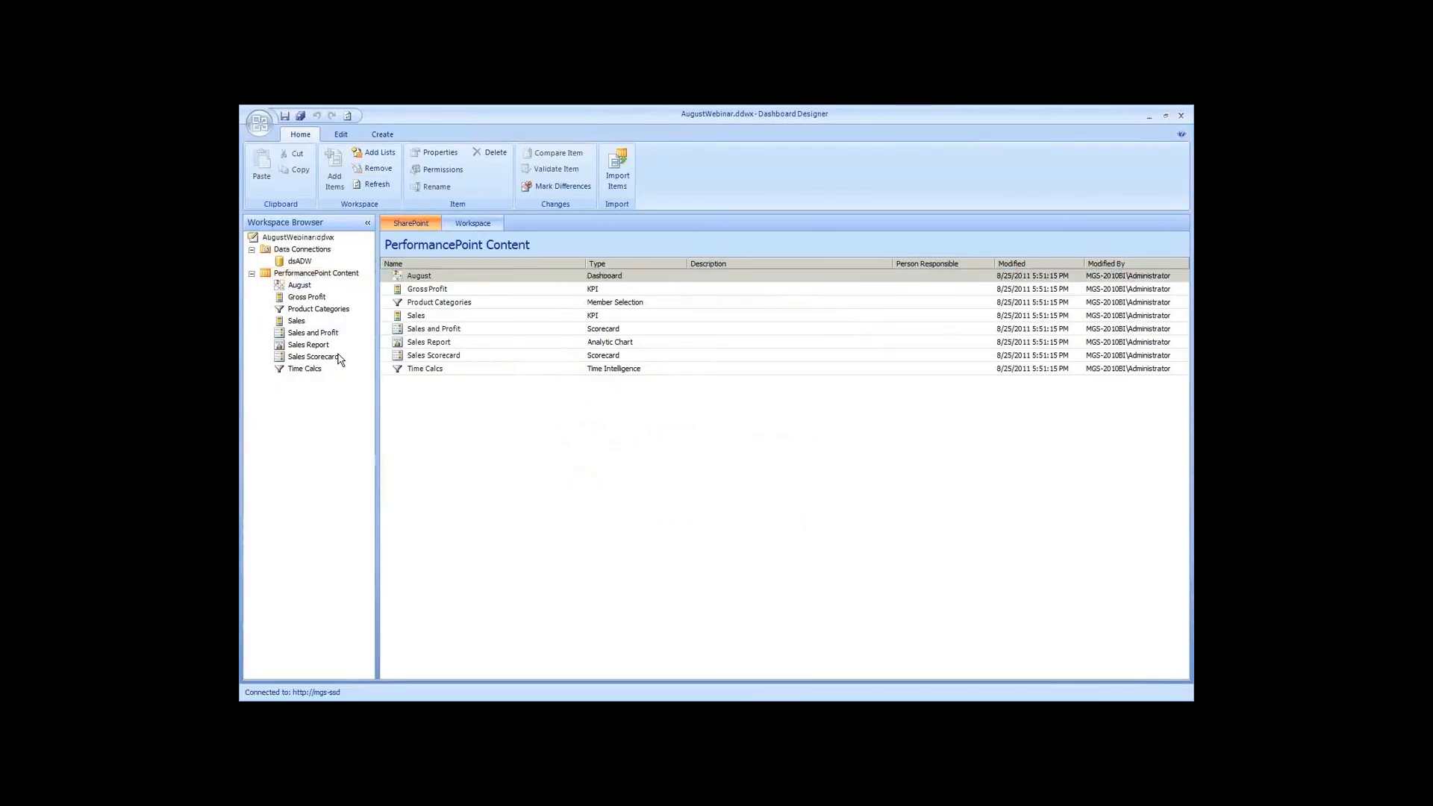
{"action": "double_click", "coordinate": [338, 357]}
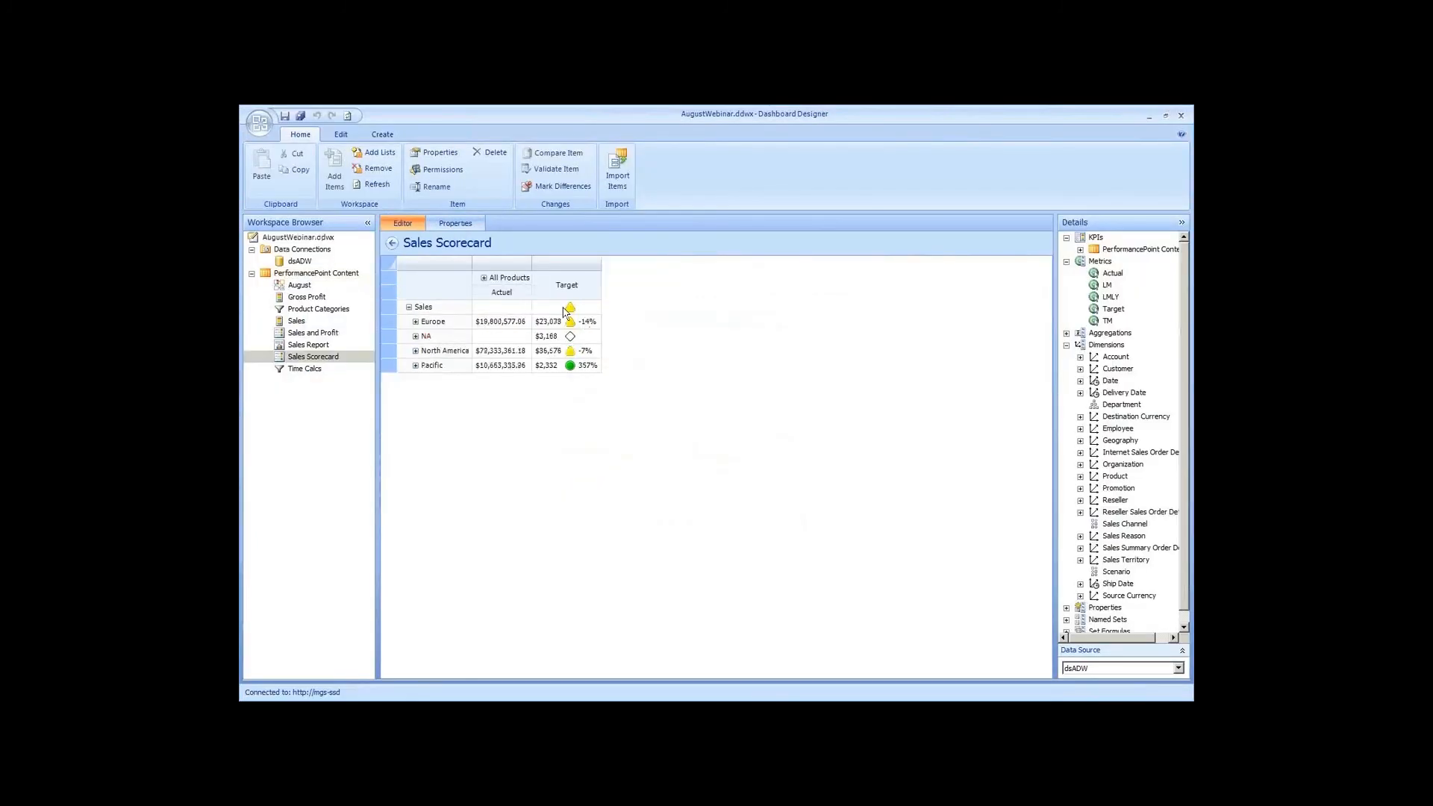
{"action": "left_click", "coordinate": [537, 296]}
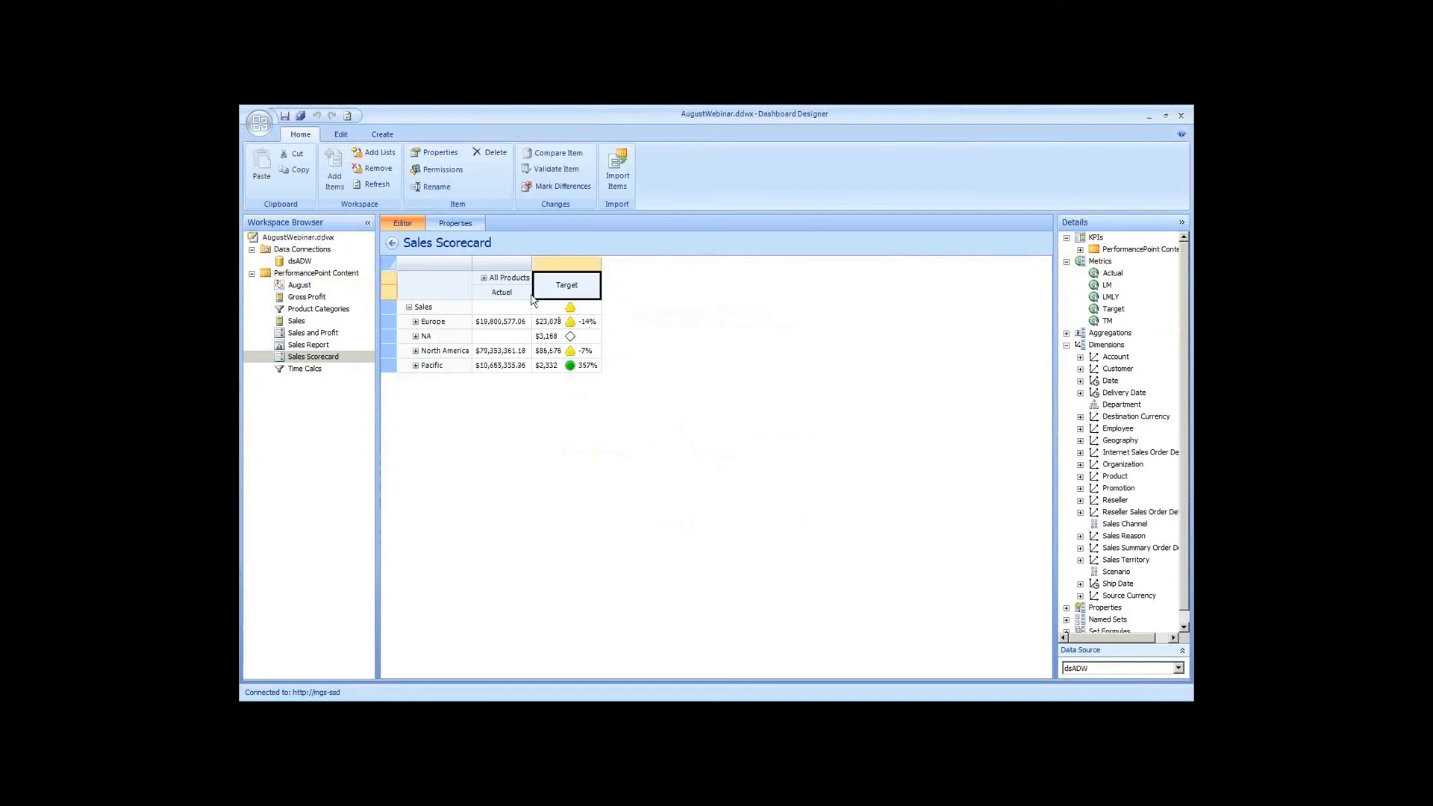
Open the Sales and Profit scorecard, add the Target metric after LMLY, and delete the extra Target column between TM and LM
{"action": "double_click", "coordinate": [313, 333]}
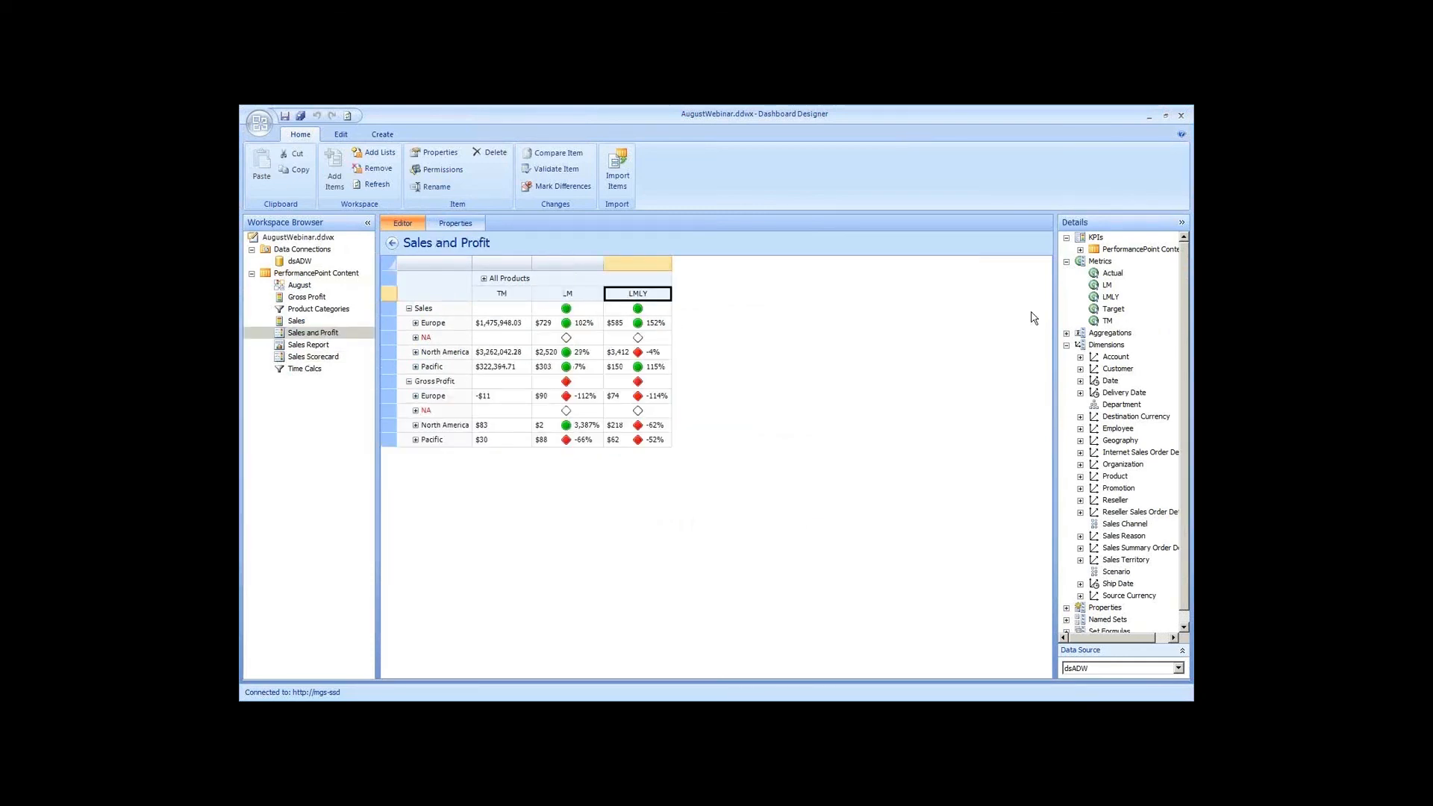
{"action": "left_click_drag", "start_coordinate": [1112, 309], "coordinate": [526, 299]}
{"action": "left_click_drag", "start_coordinate": [715, 305], "coordinate": [683, 297]}
{"action": "left_click", "coordinate": [552, 297]}
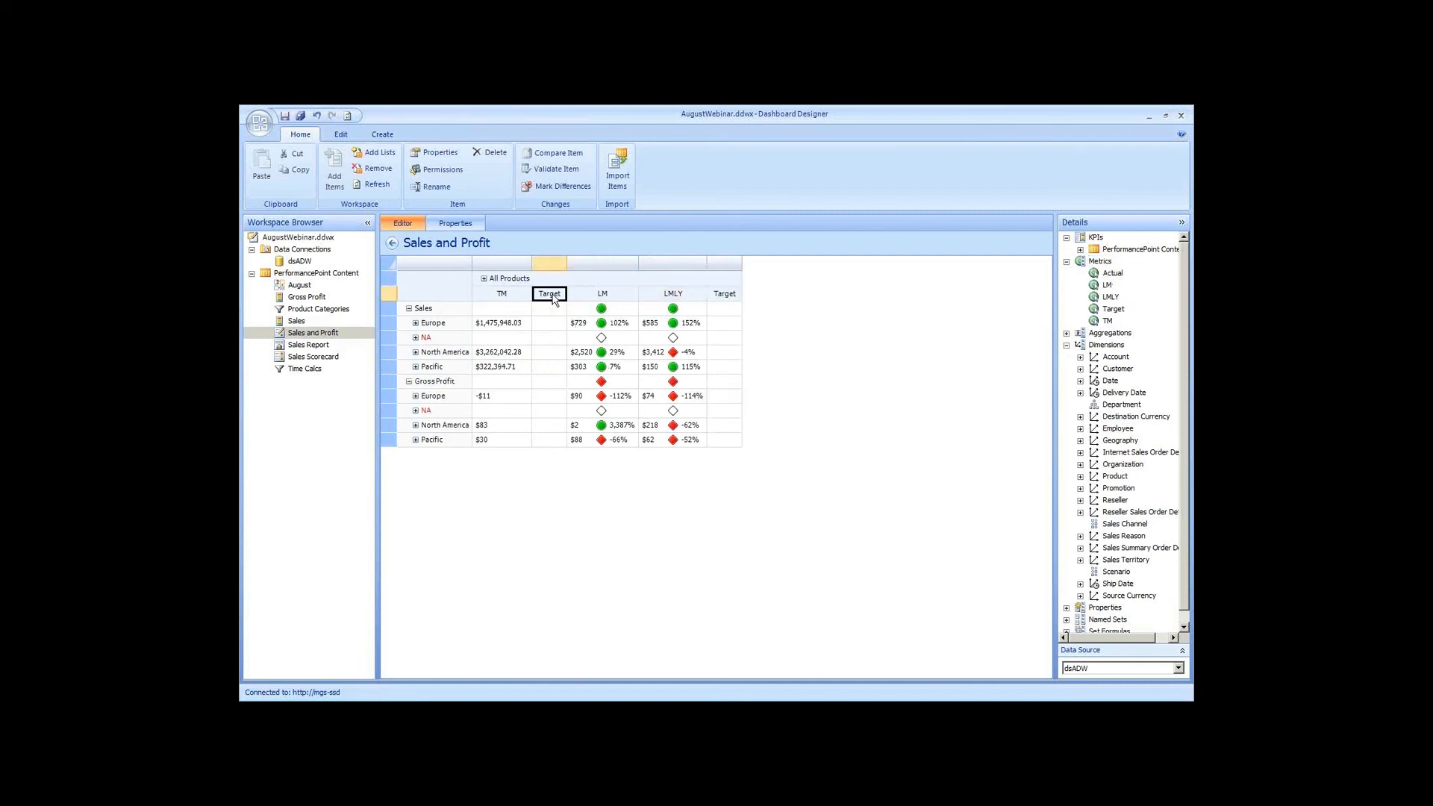
{"action": "key", "text": "Delete"}
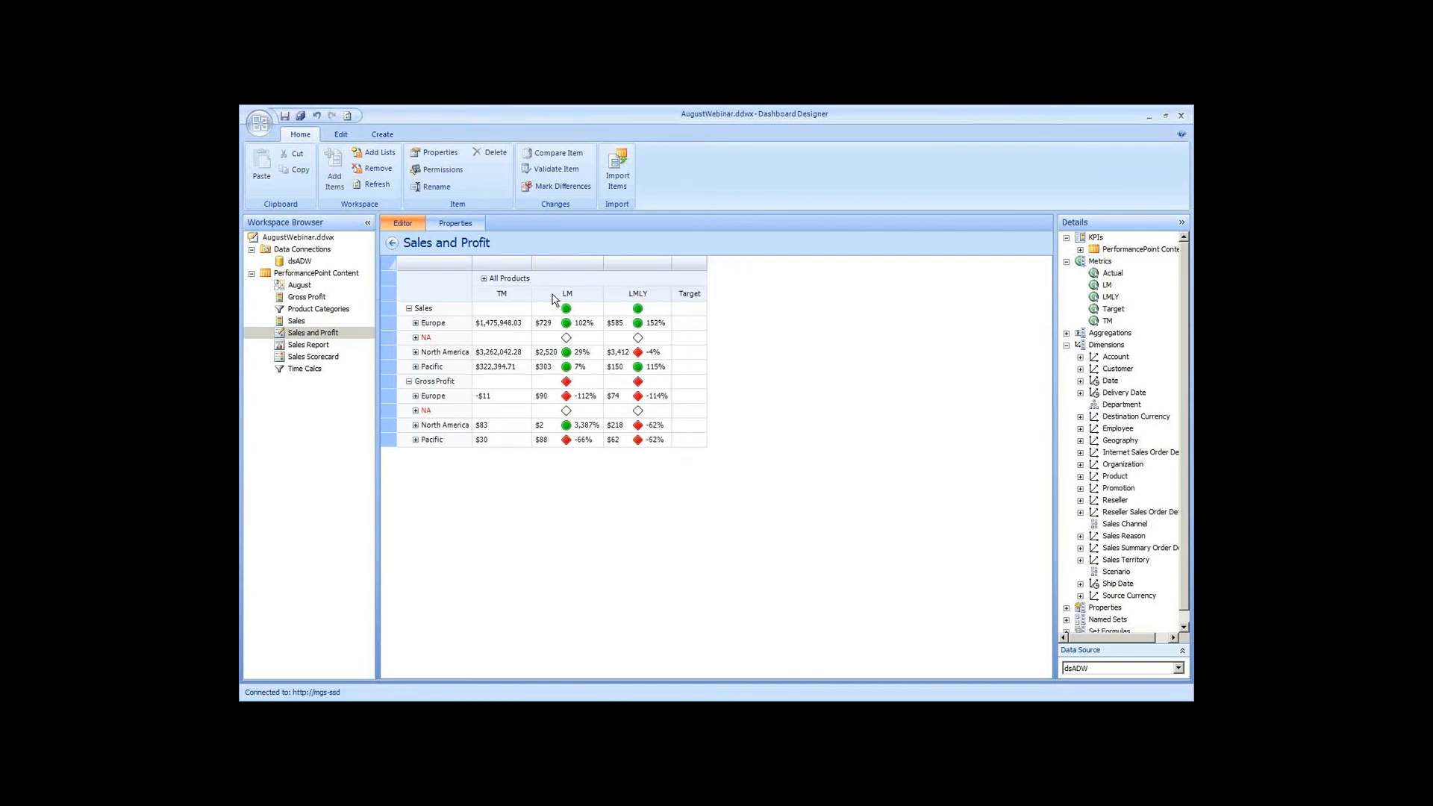
Expand All Products on the Sales and Profit scorecard to examine the product category columns, and collapse it again
{"action": "left_click", "coordinate": [485, 282]}
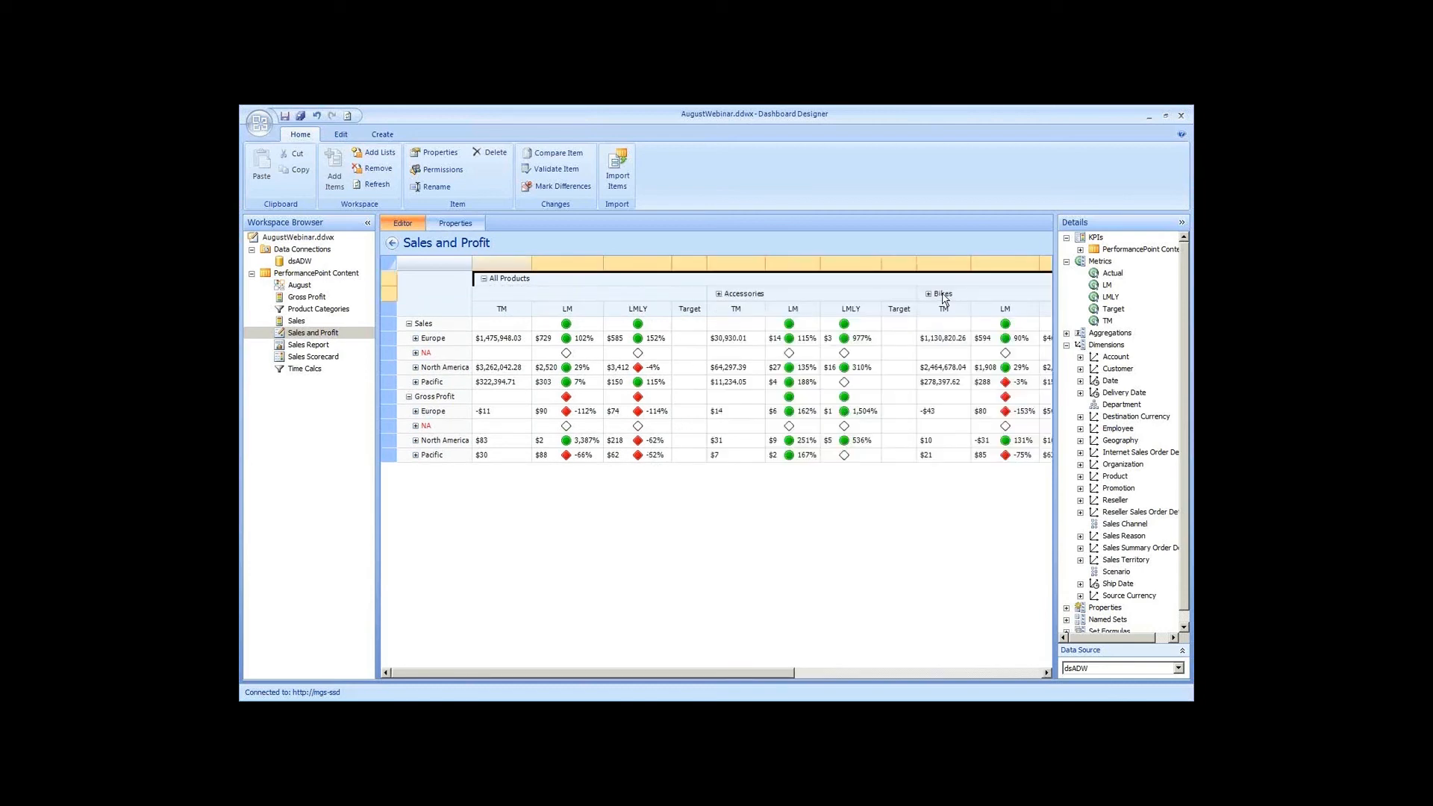
{"action": "left_click", "coordinate": [484, 279]}
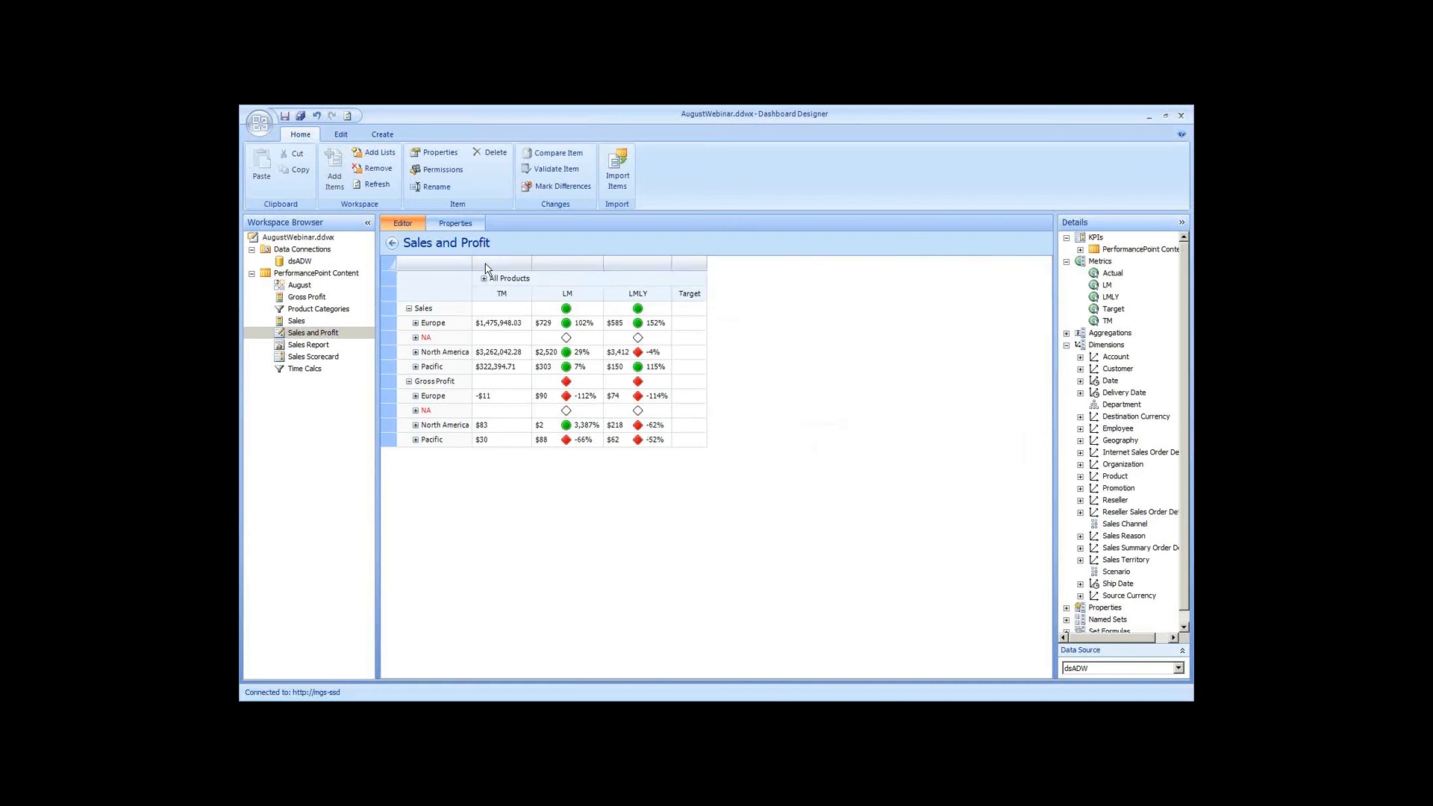